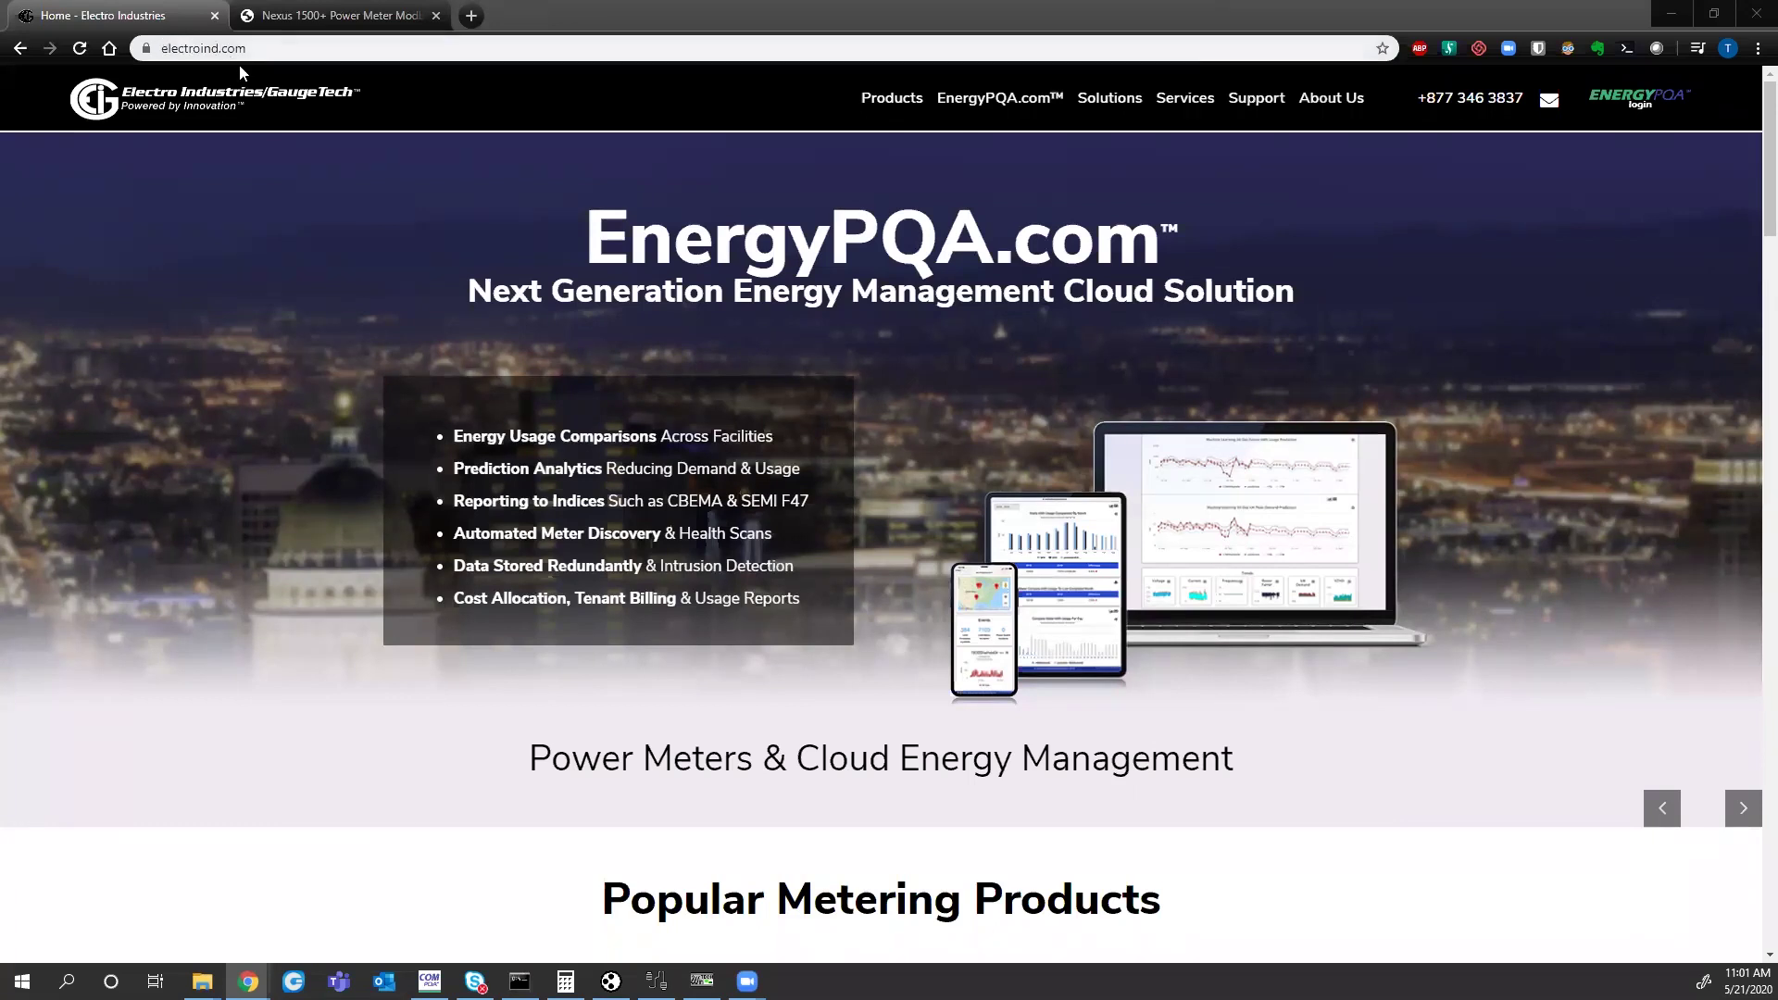
- Open the All Products catalogue and scroll through the Nexus and Shark meter listings
{"action": "left_click", "coordinate": [886, 107]}
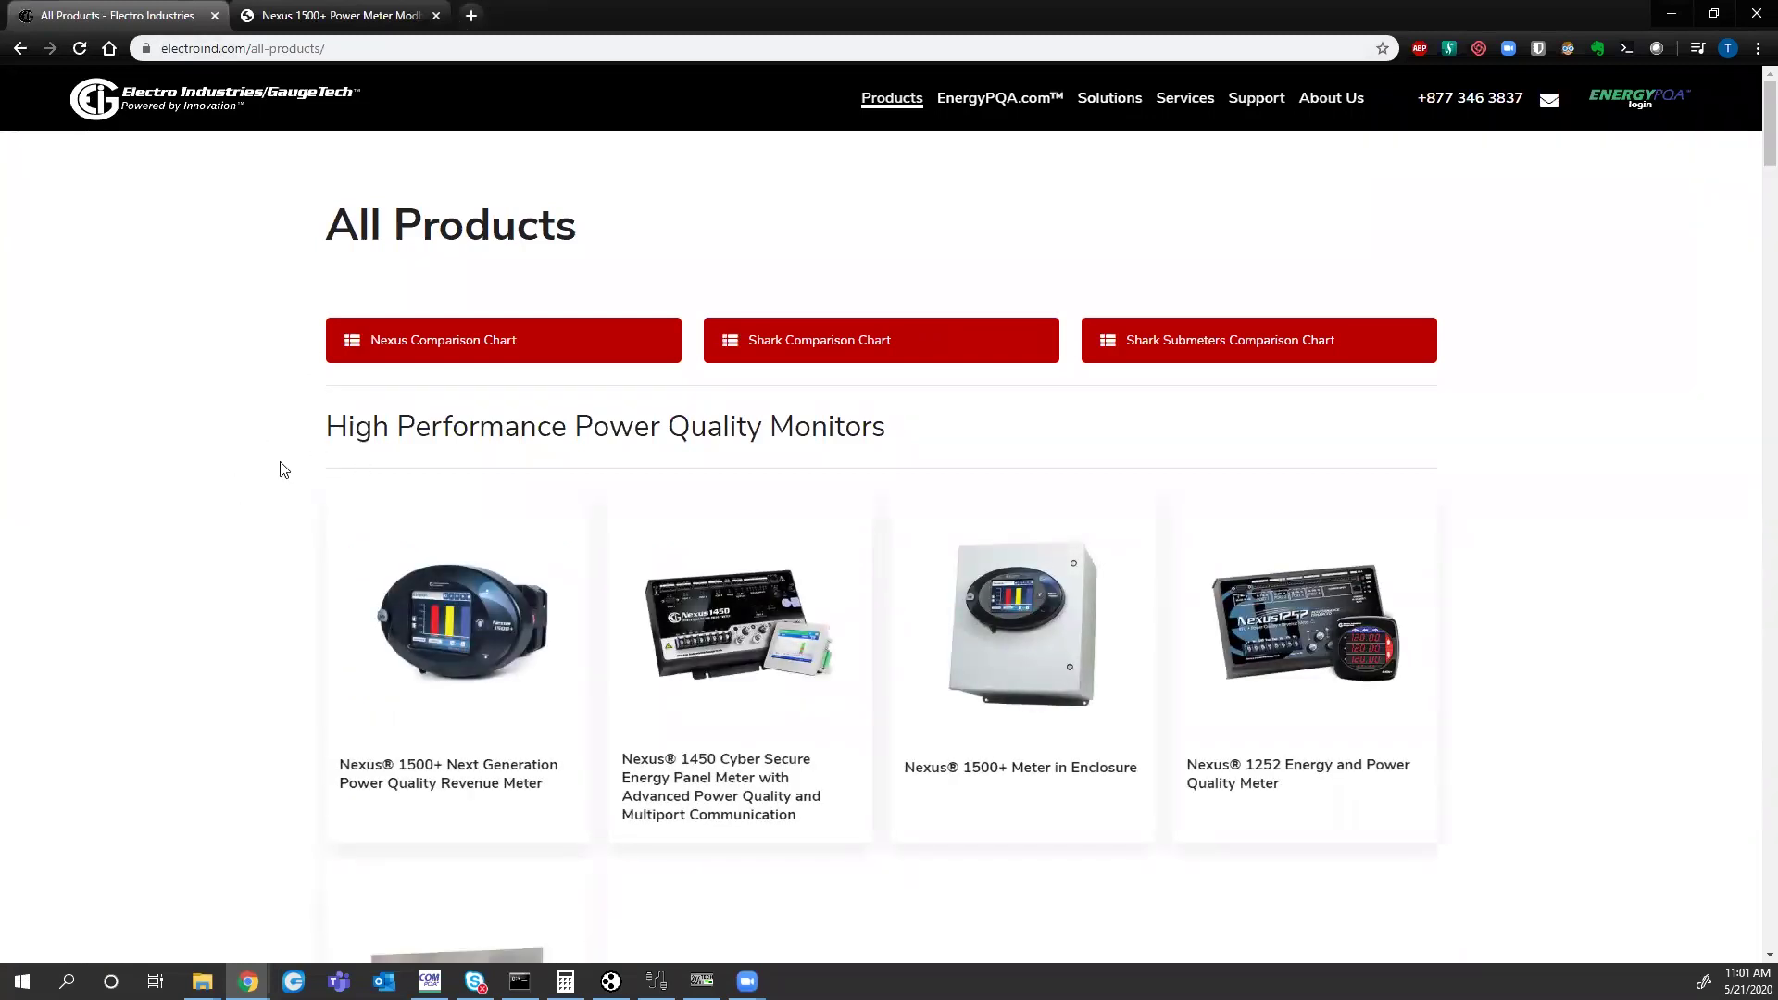
{"action": "scroll", "coordinate": [267, 477], "scroll_direction": "down", "scroll_amount": 2}
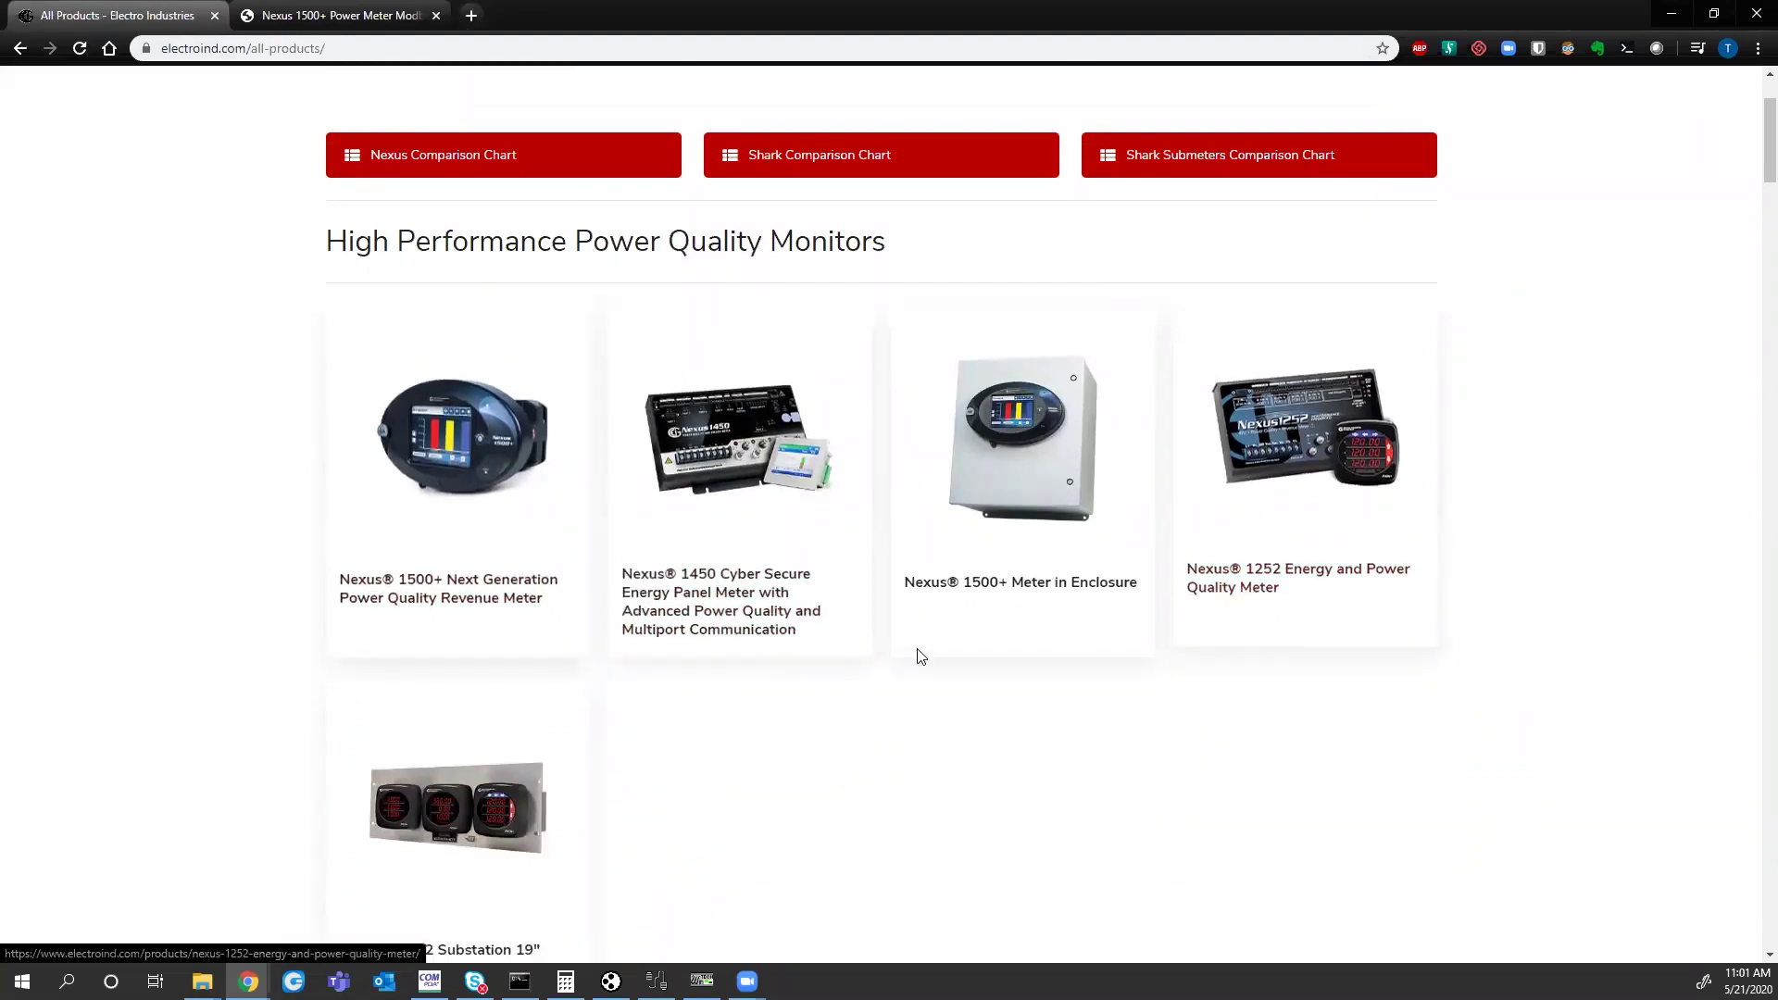
{"action": "scroll", "coordinate": [880, 615], "scroll_direction": "down", "scroll_amount": 6}
{"action": "scroll", "coordinate": [1018, 717], "scroll_direction": "down", "scroll_amount": 1}
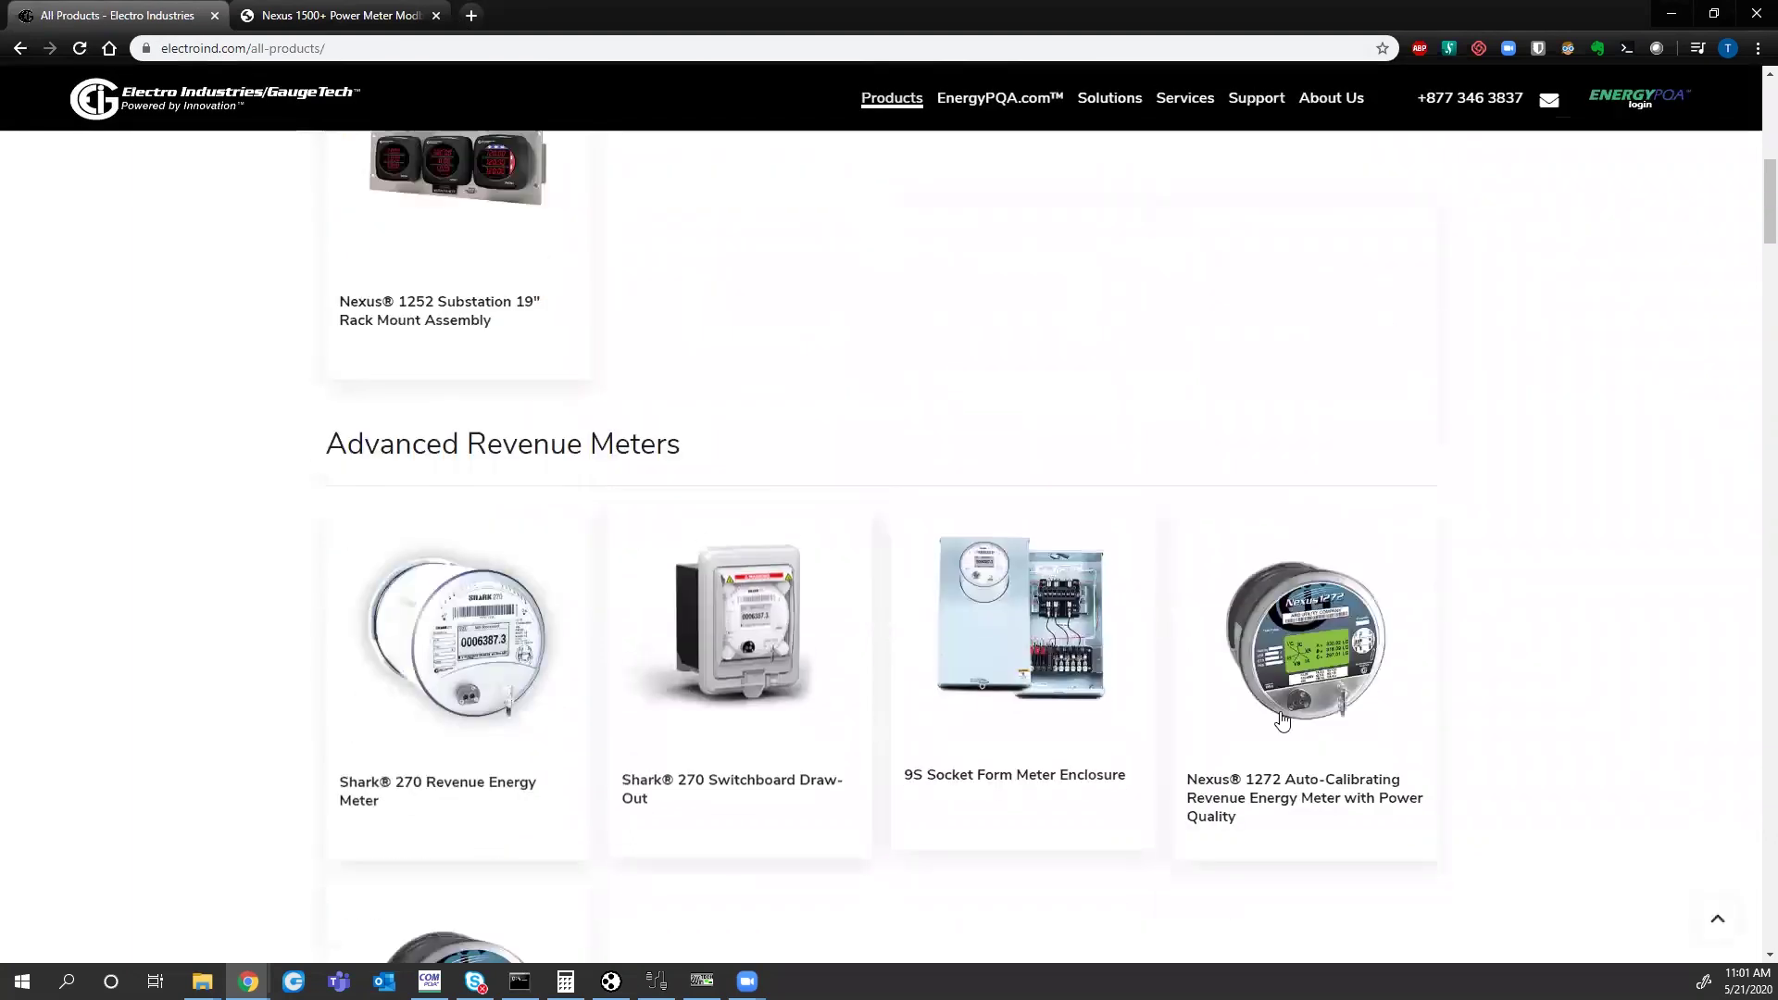
{"action": "scroll", "coordinate": [1306, 711], "scroll_direction": "down", "scroll_amount": 2}
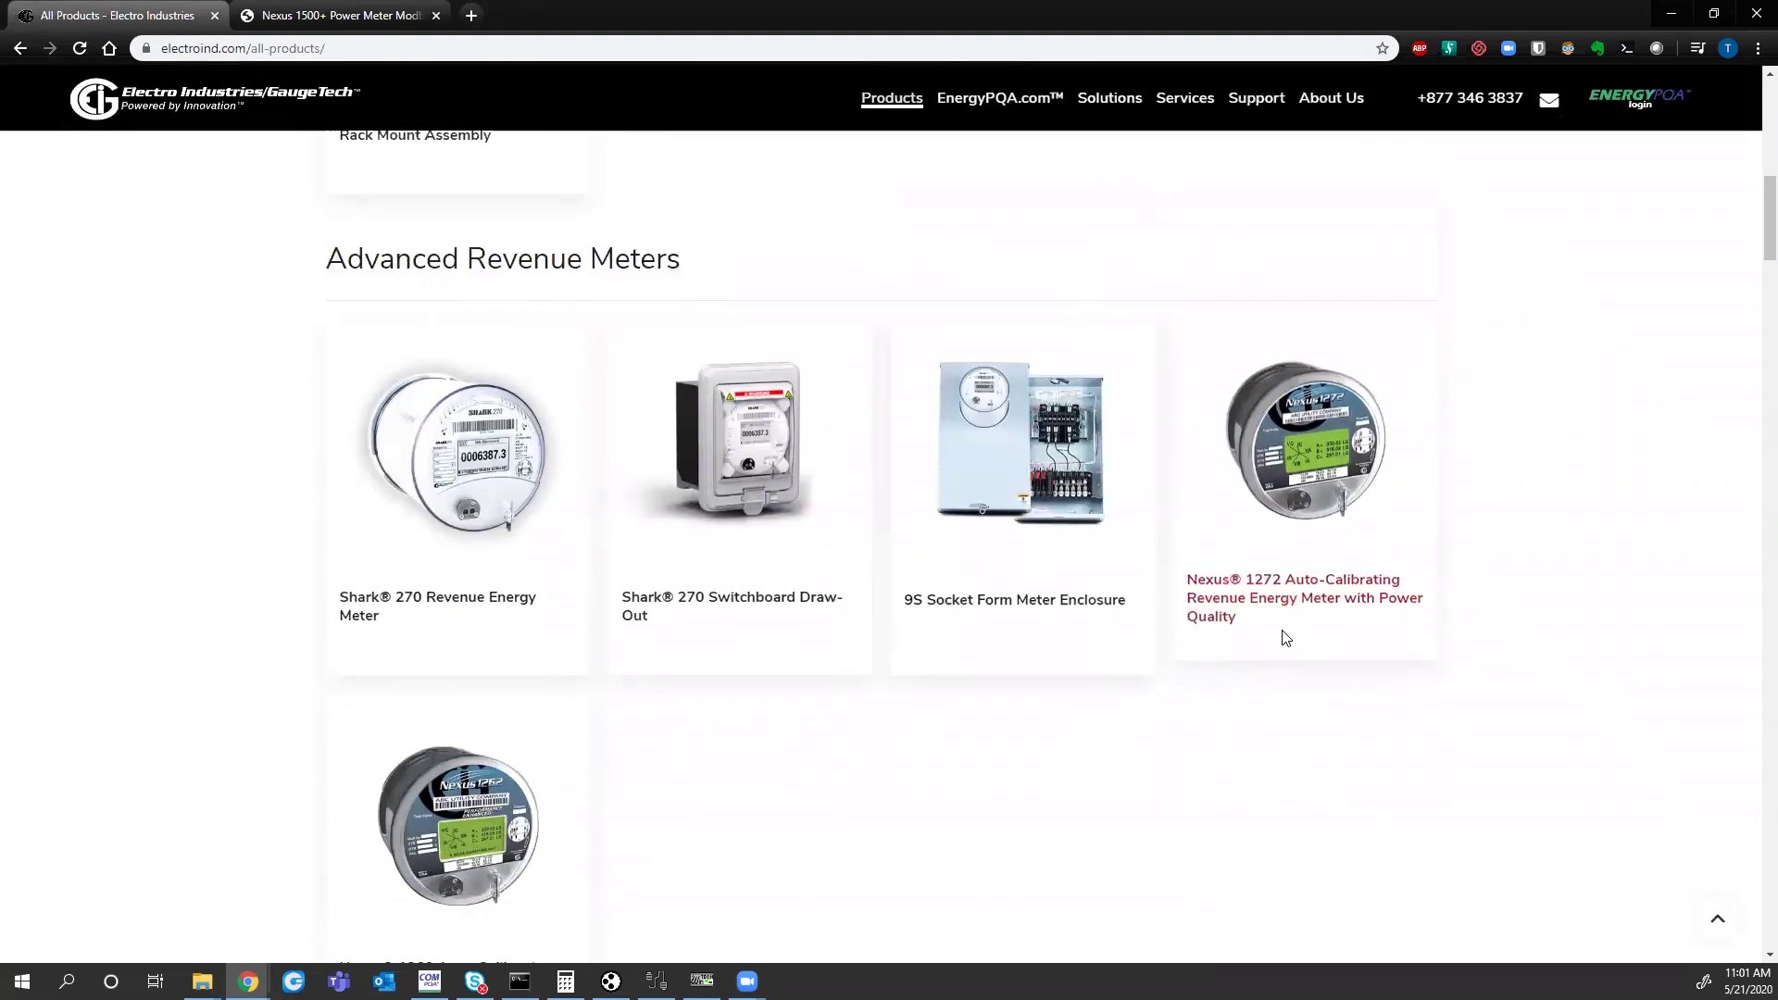
{"action": "scroll", "coordinate": [1209, 711], "scroll_direction": "up", "scroll_amount": 7}
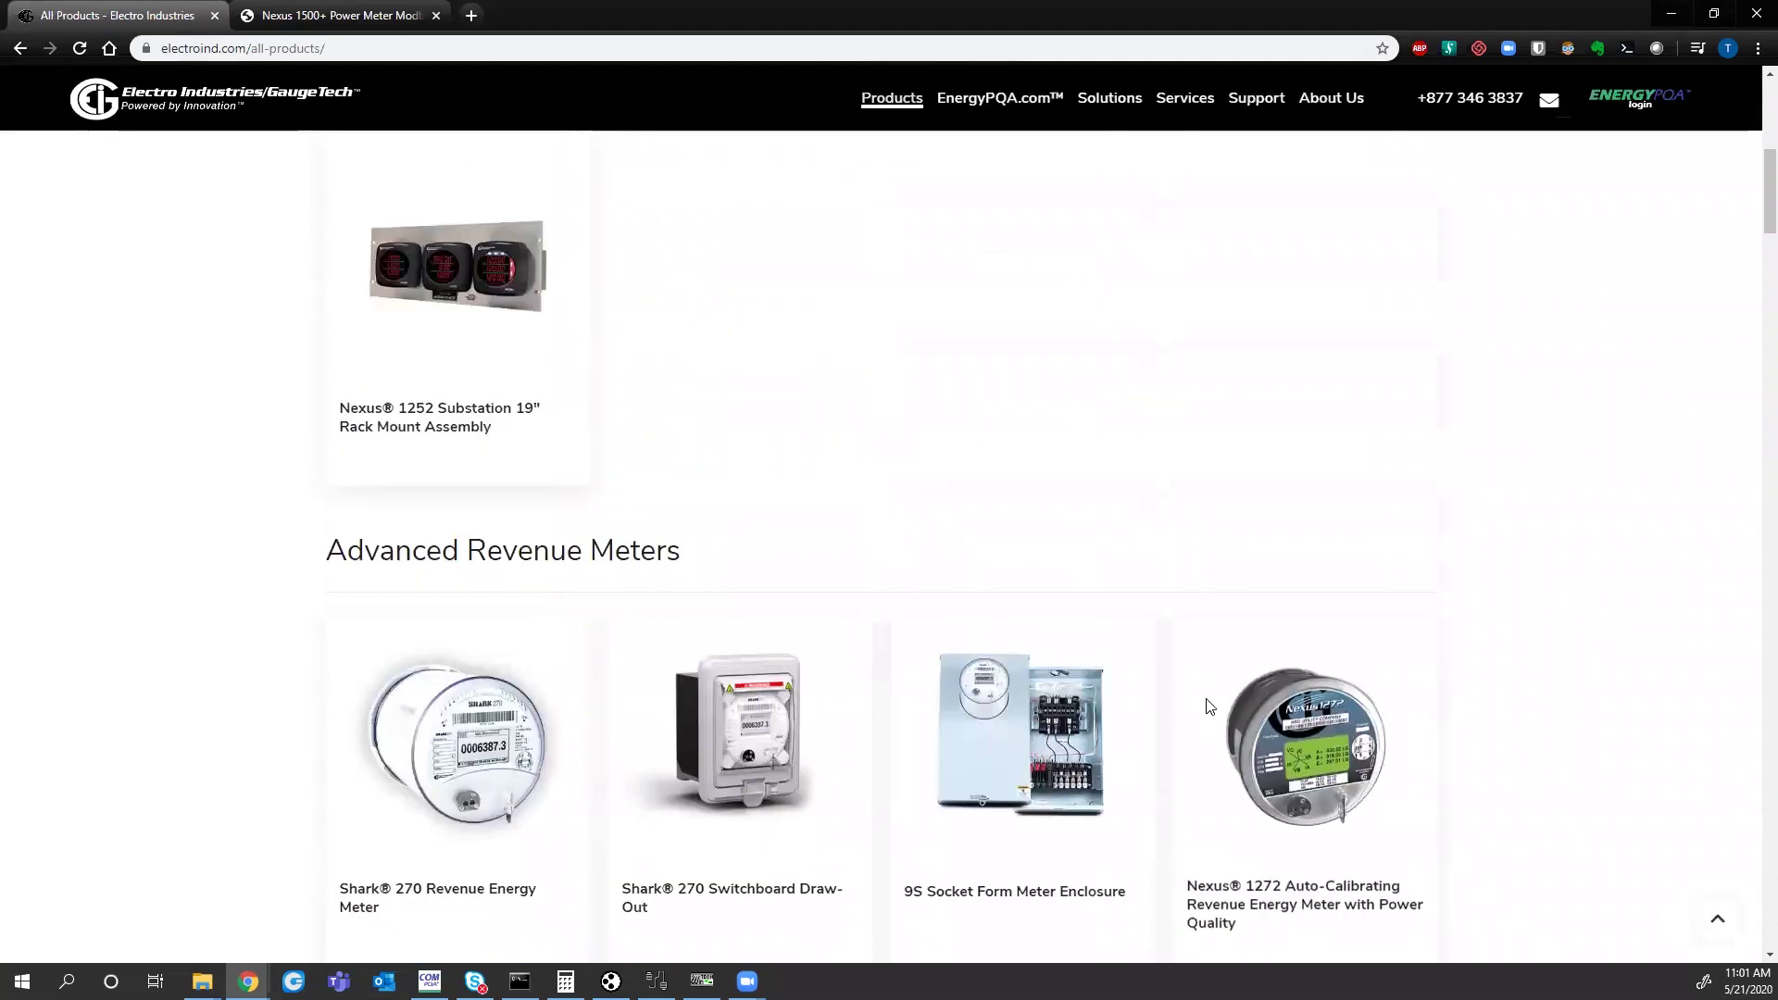
{"action": "scroll", "coordinate": [706, 619], "scroll_direction": "up", "scroll_amount": 2}
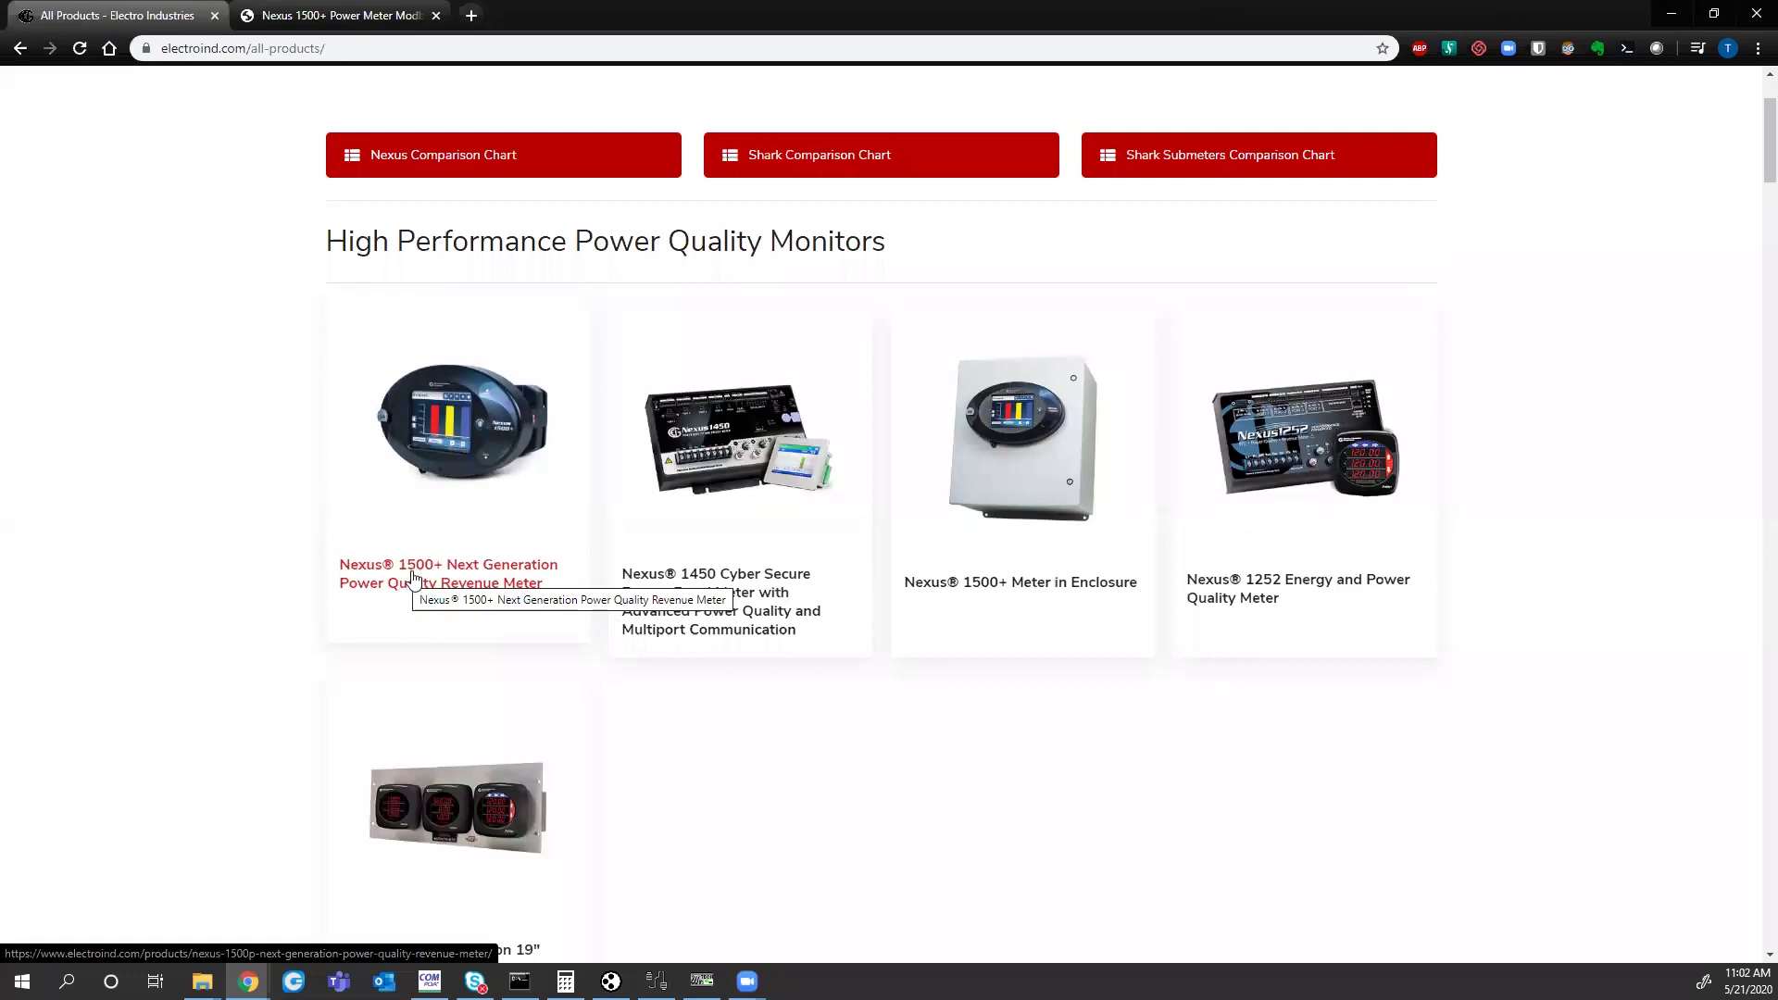
- Open the Nexus 1500+ product page, list its Tech Documents, and switch to the Modbus manual PDF
{"action": "left_click", "coordinate": [417, 579]}
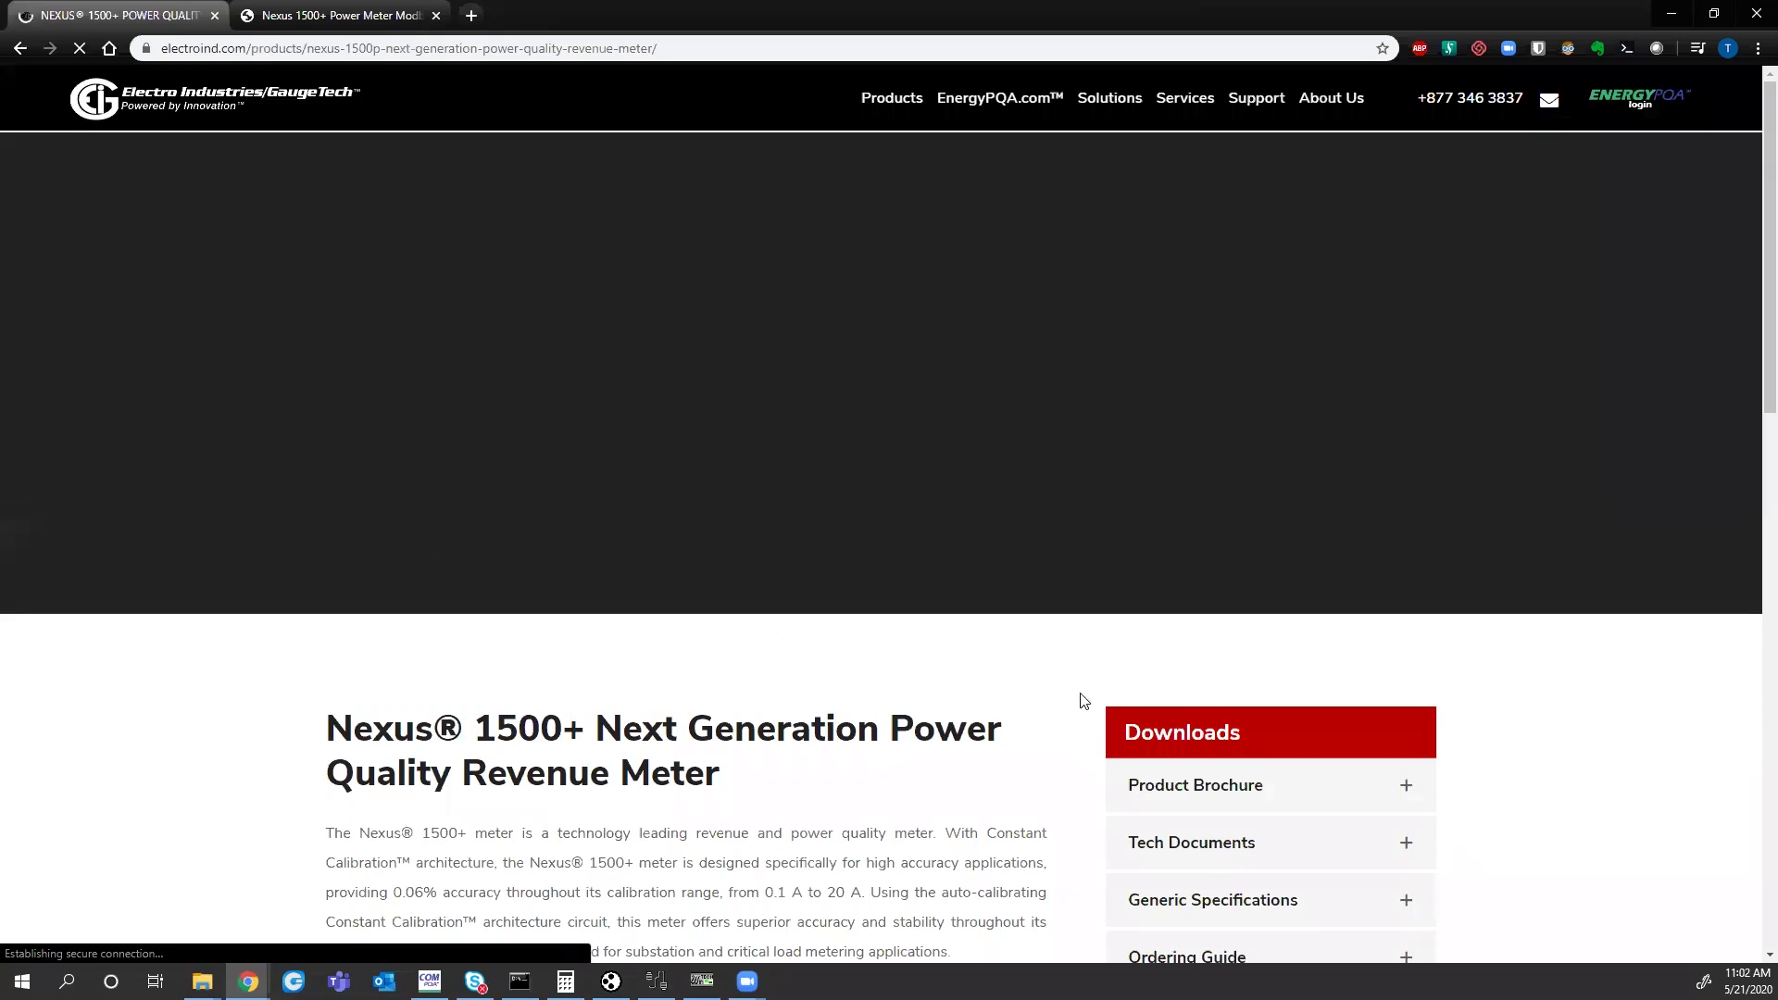
{"action": "scroll", "coordinate": [987, 647], "scroll_direction": "down", "scroll_amount": 1}
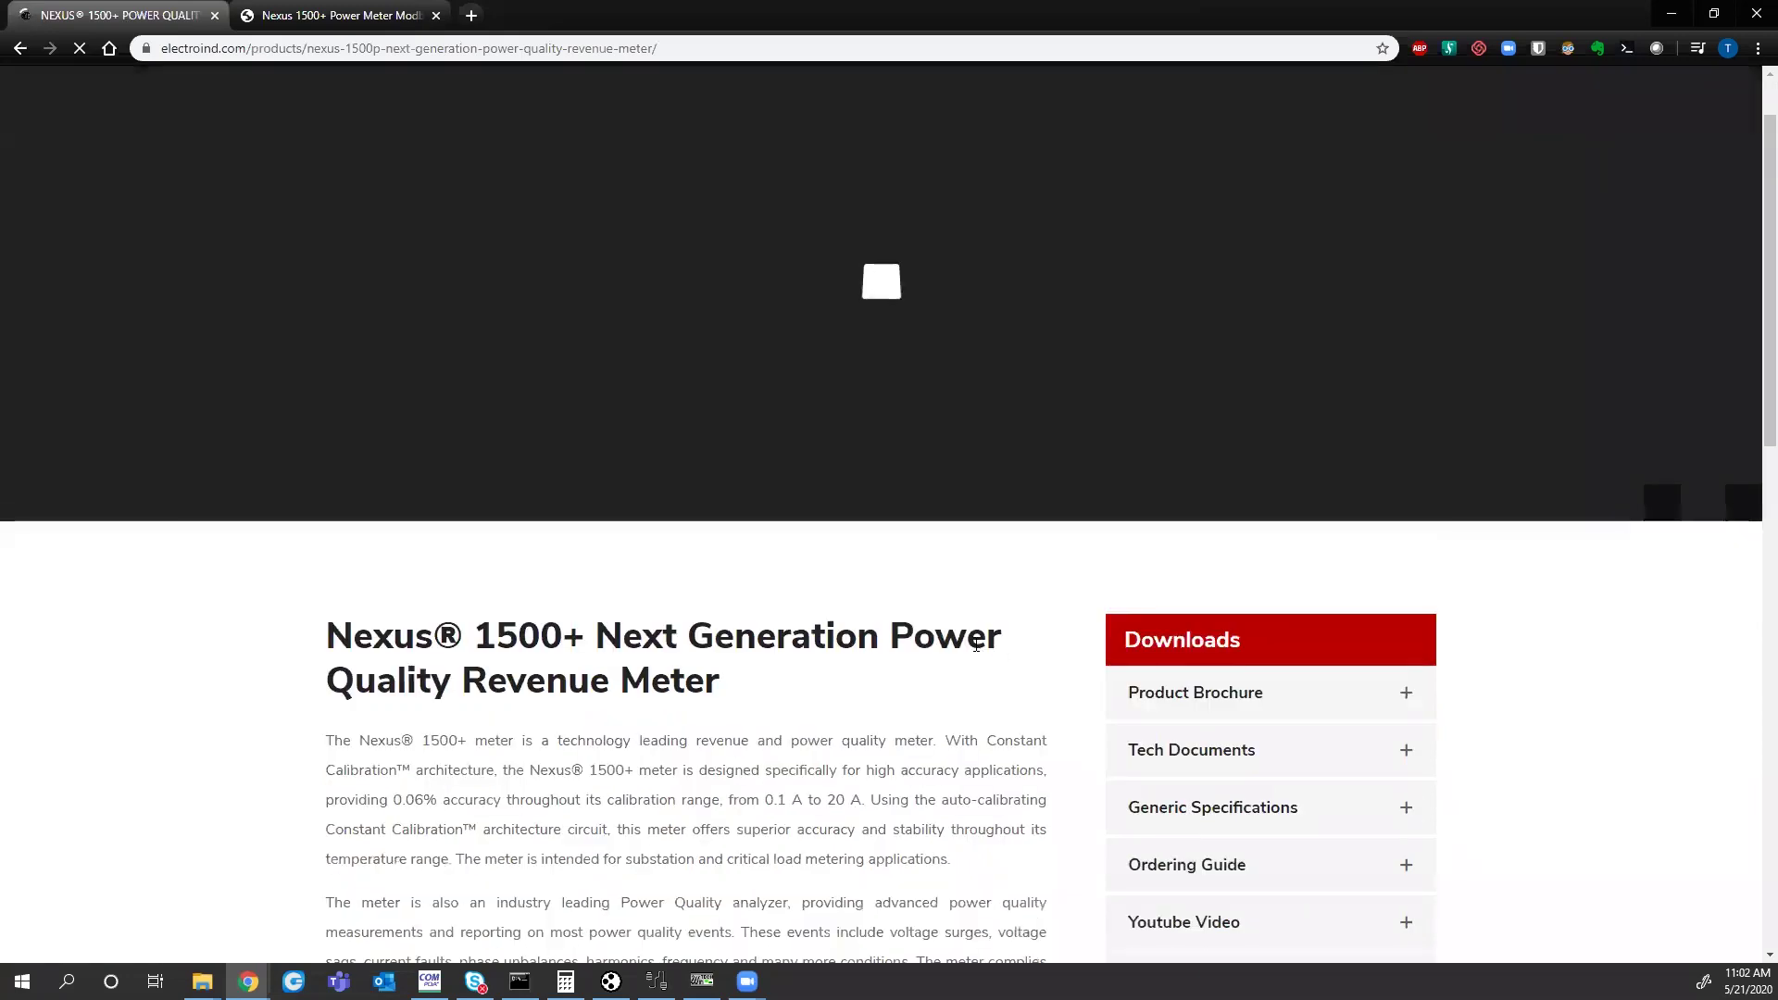
{"action": "scroll", "coordinate": [976, 646], "scroll_direction": "down", "scroll_amount": 1}
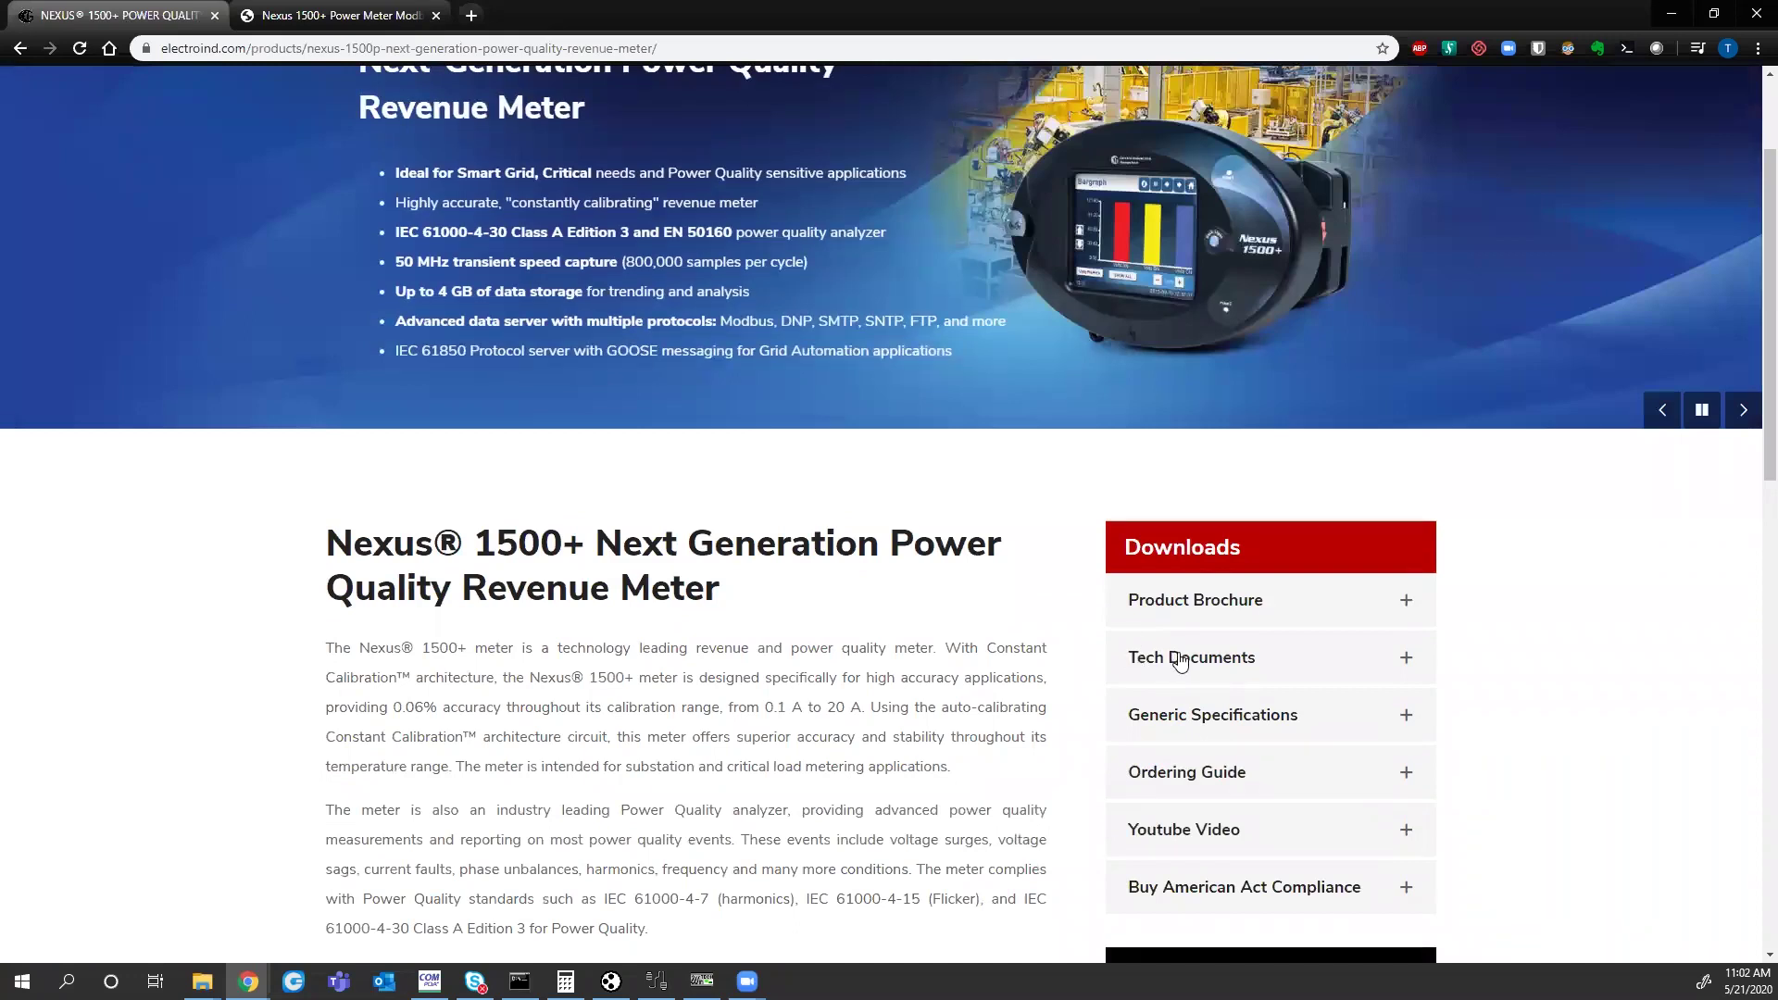
{"action": "left_click", "coordinate": [1179, 661]}
{"action": "scroll", "coordinate": [1148, 656], "scroll_direction": "down", "scroll_amount": 1}
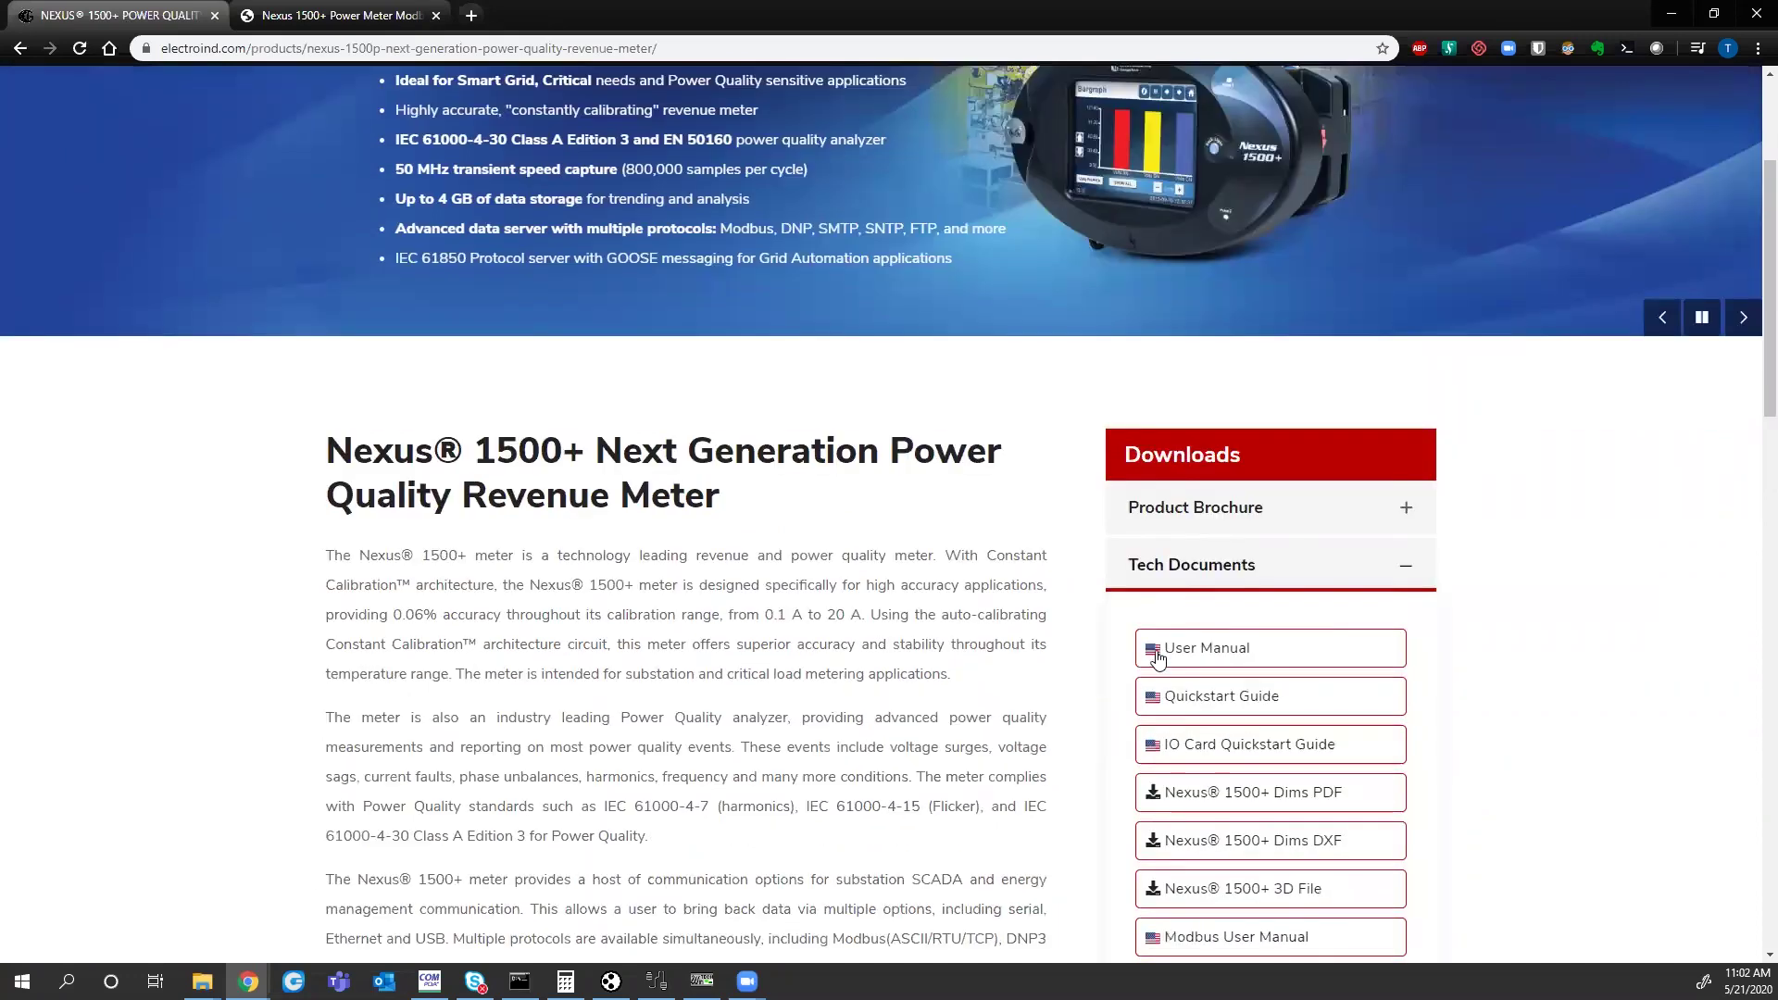
{"action": "scroll", "coordinate": [1156, 656], "scroll_direction": "down", "scroll_amount": 3}
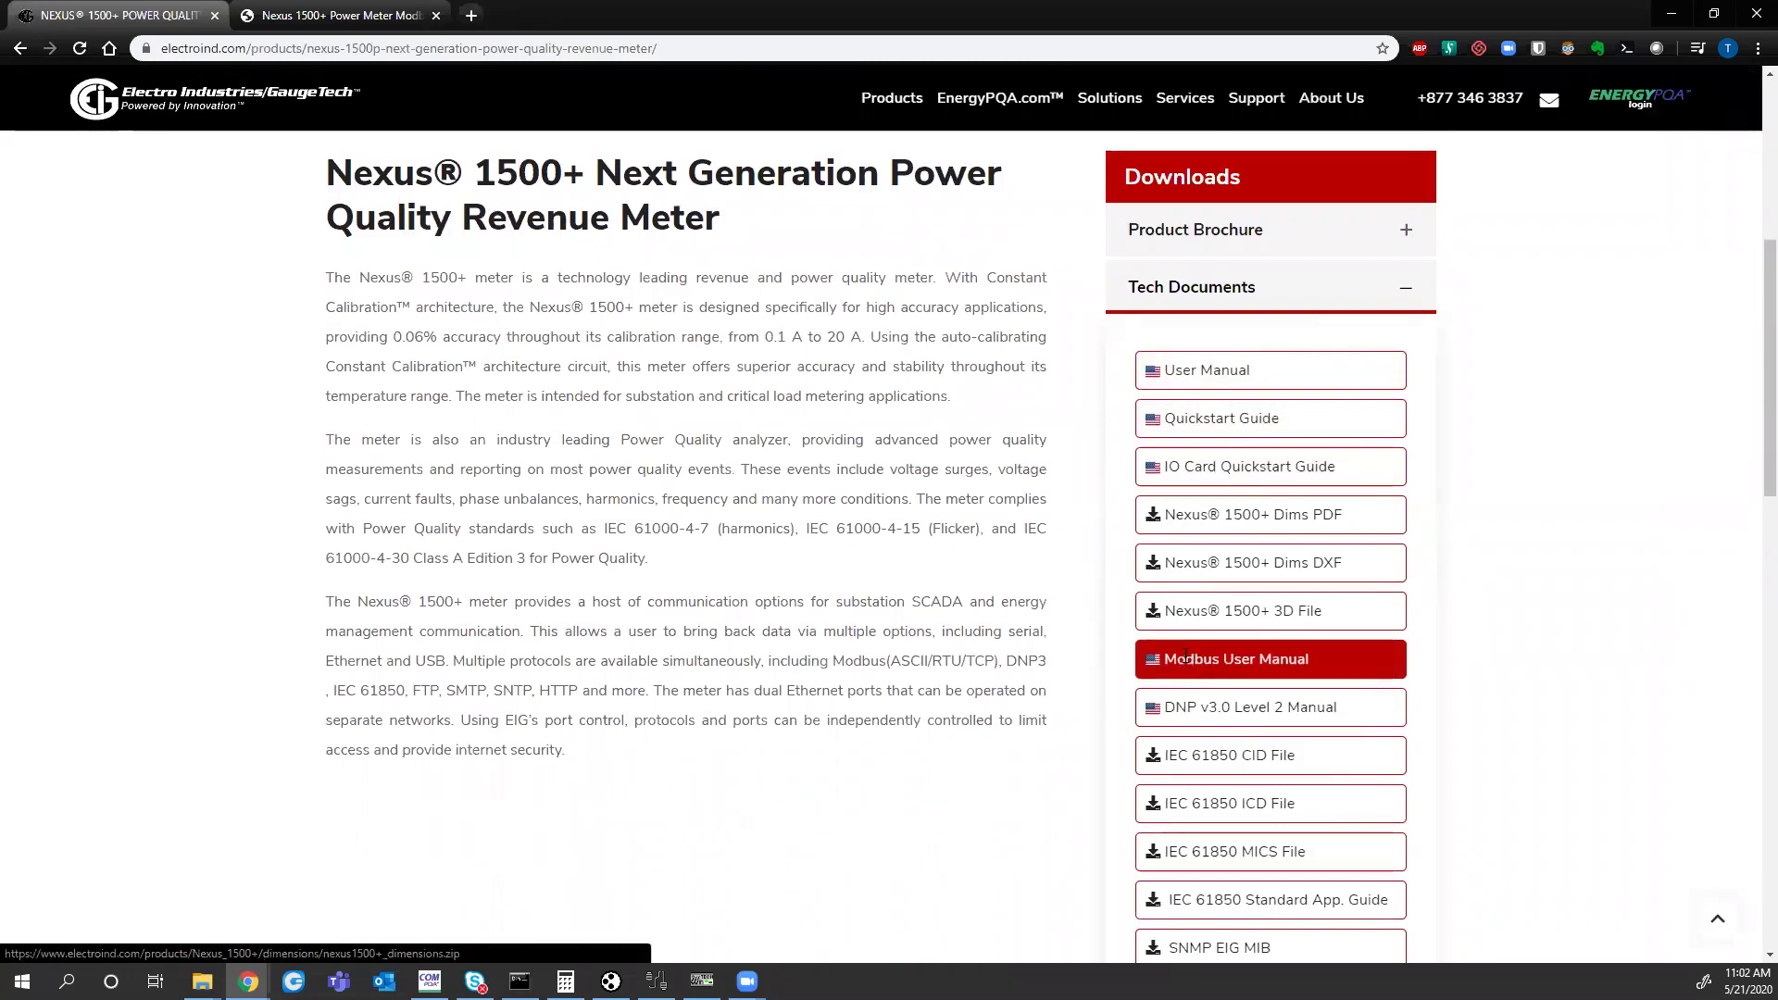
{"action": "left_click", "coordinate": [336, 19]}
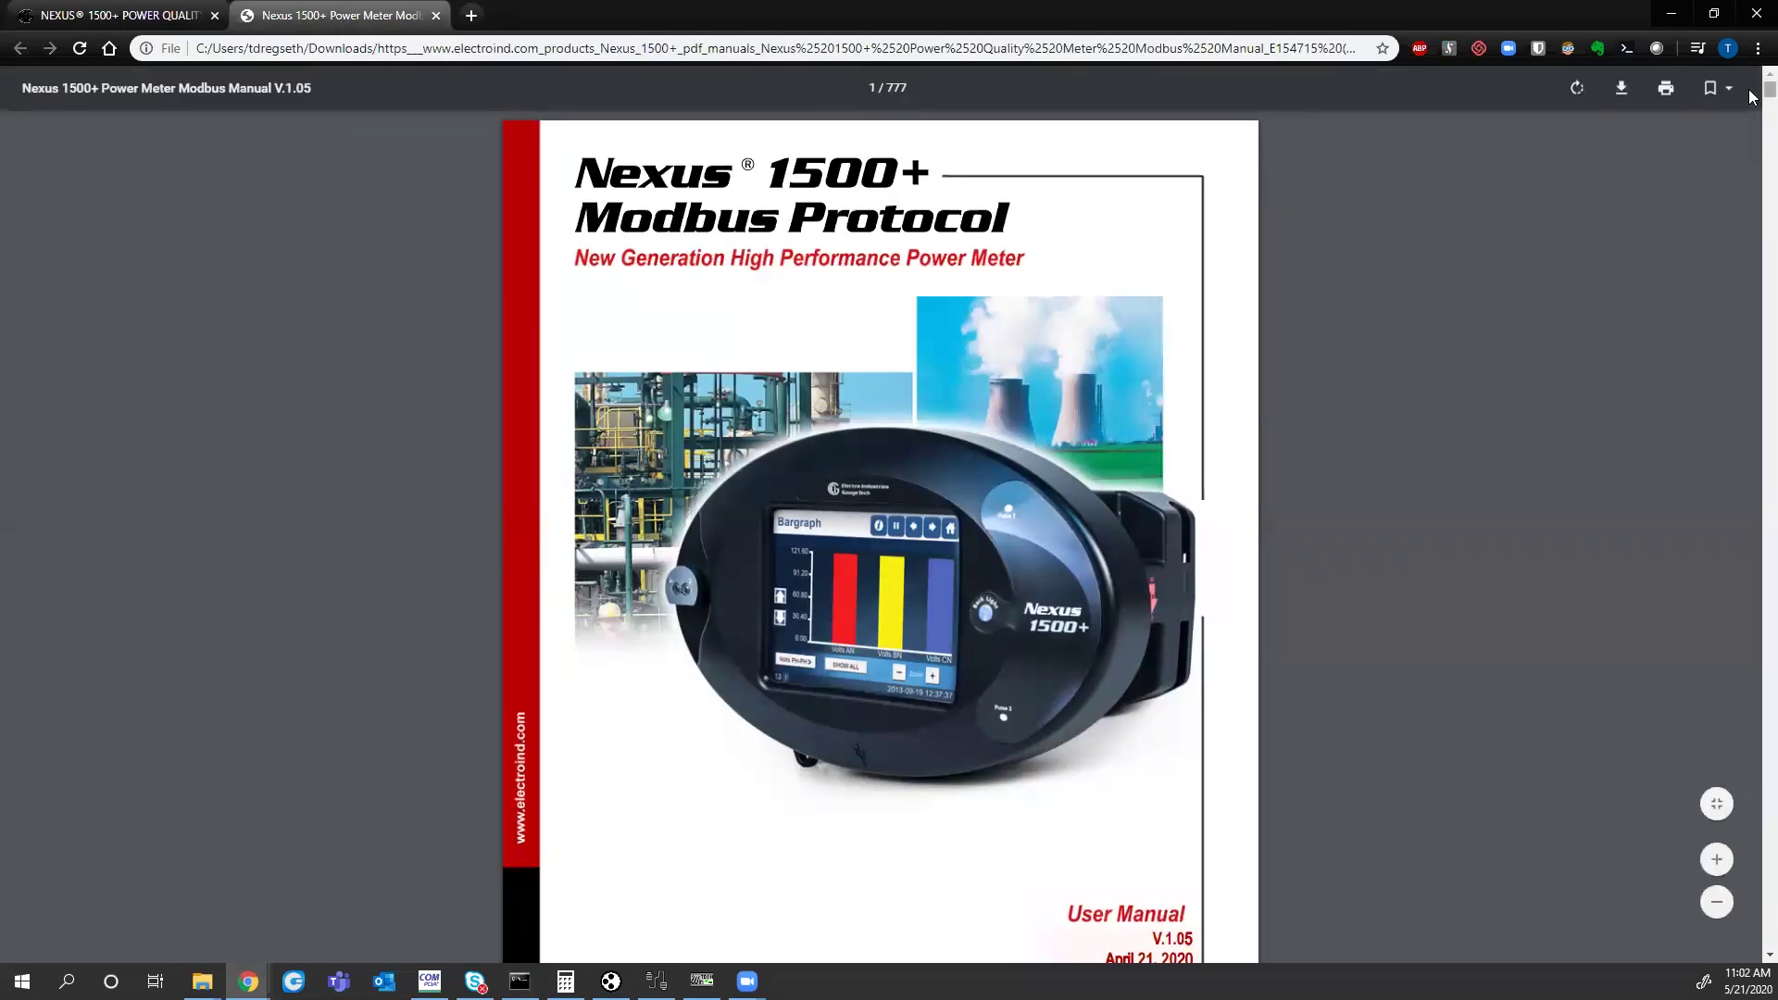
- Move to page 24 of the manual, showing Table 1.1 Function Codes (03H, 04H, 06H, 10H)
{"action": "left_click_drag", "start_coordinate": [1750, 94], "coordinate": [1750, 125]}
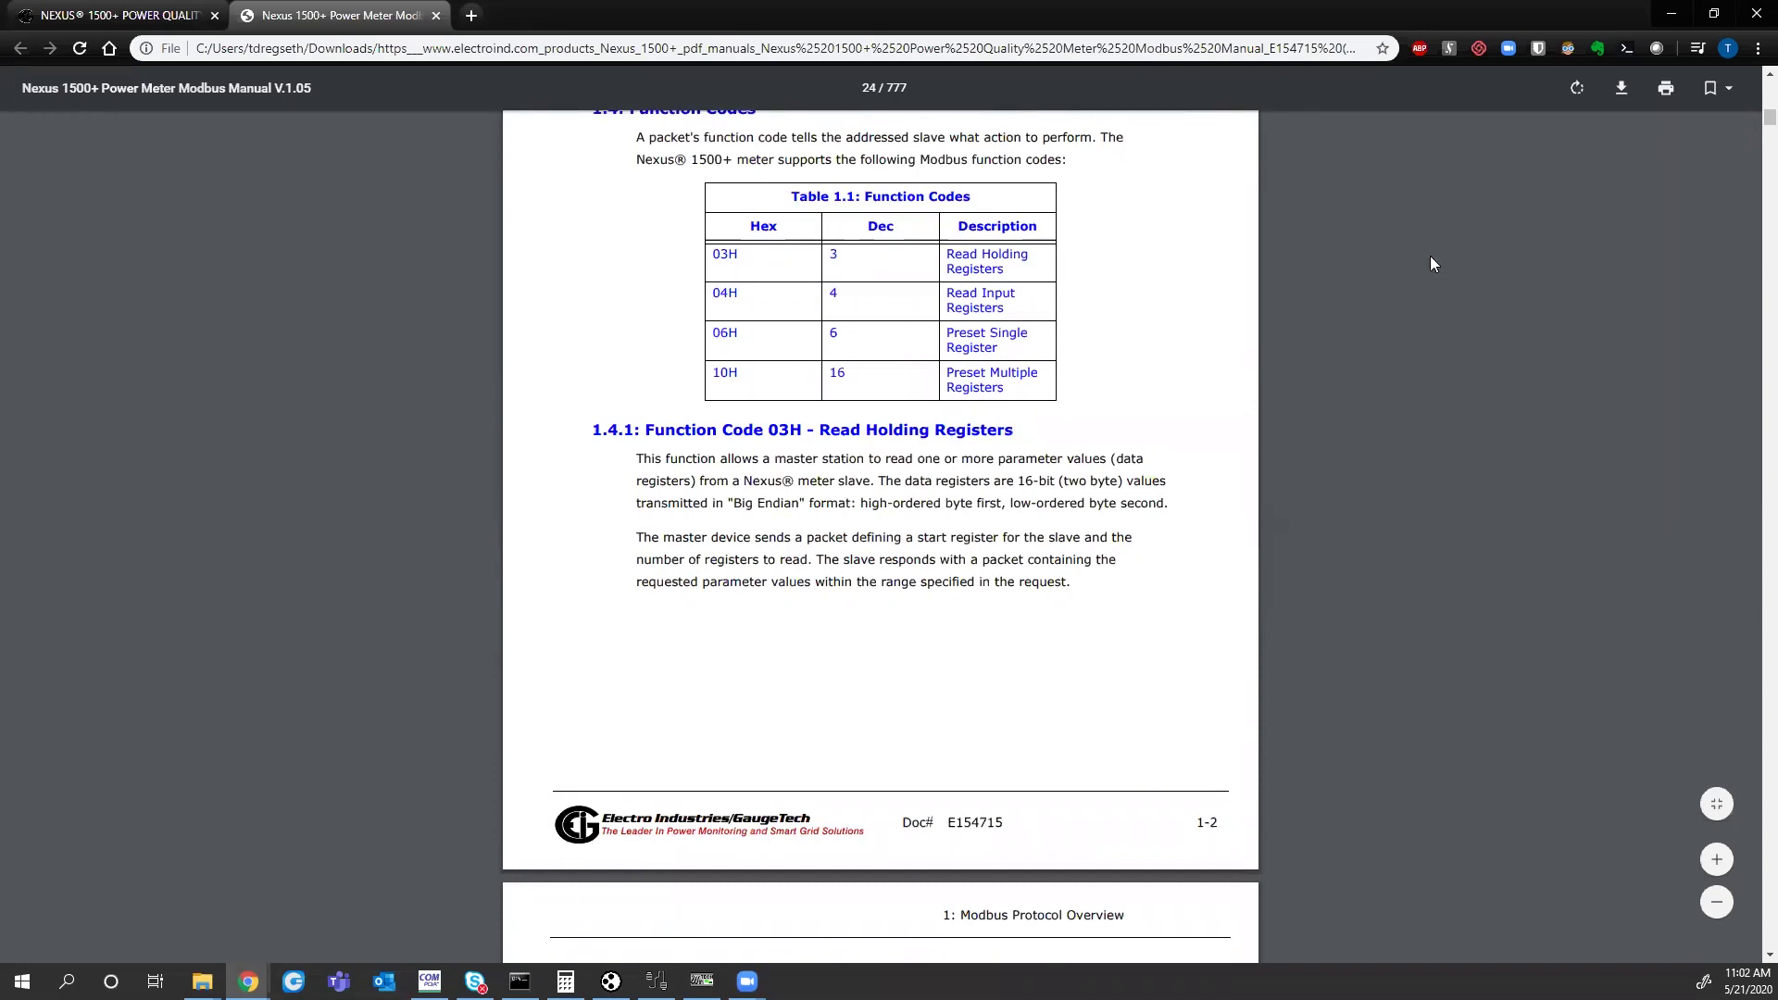
- Search the manual for 'one second' to reach the One Second Block register table
{"action": "key", "text": "ctrl+f"}
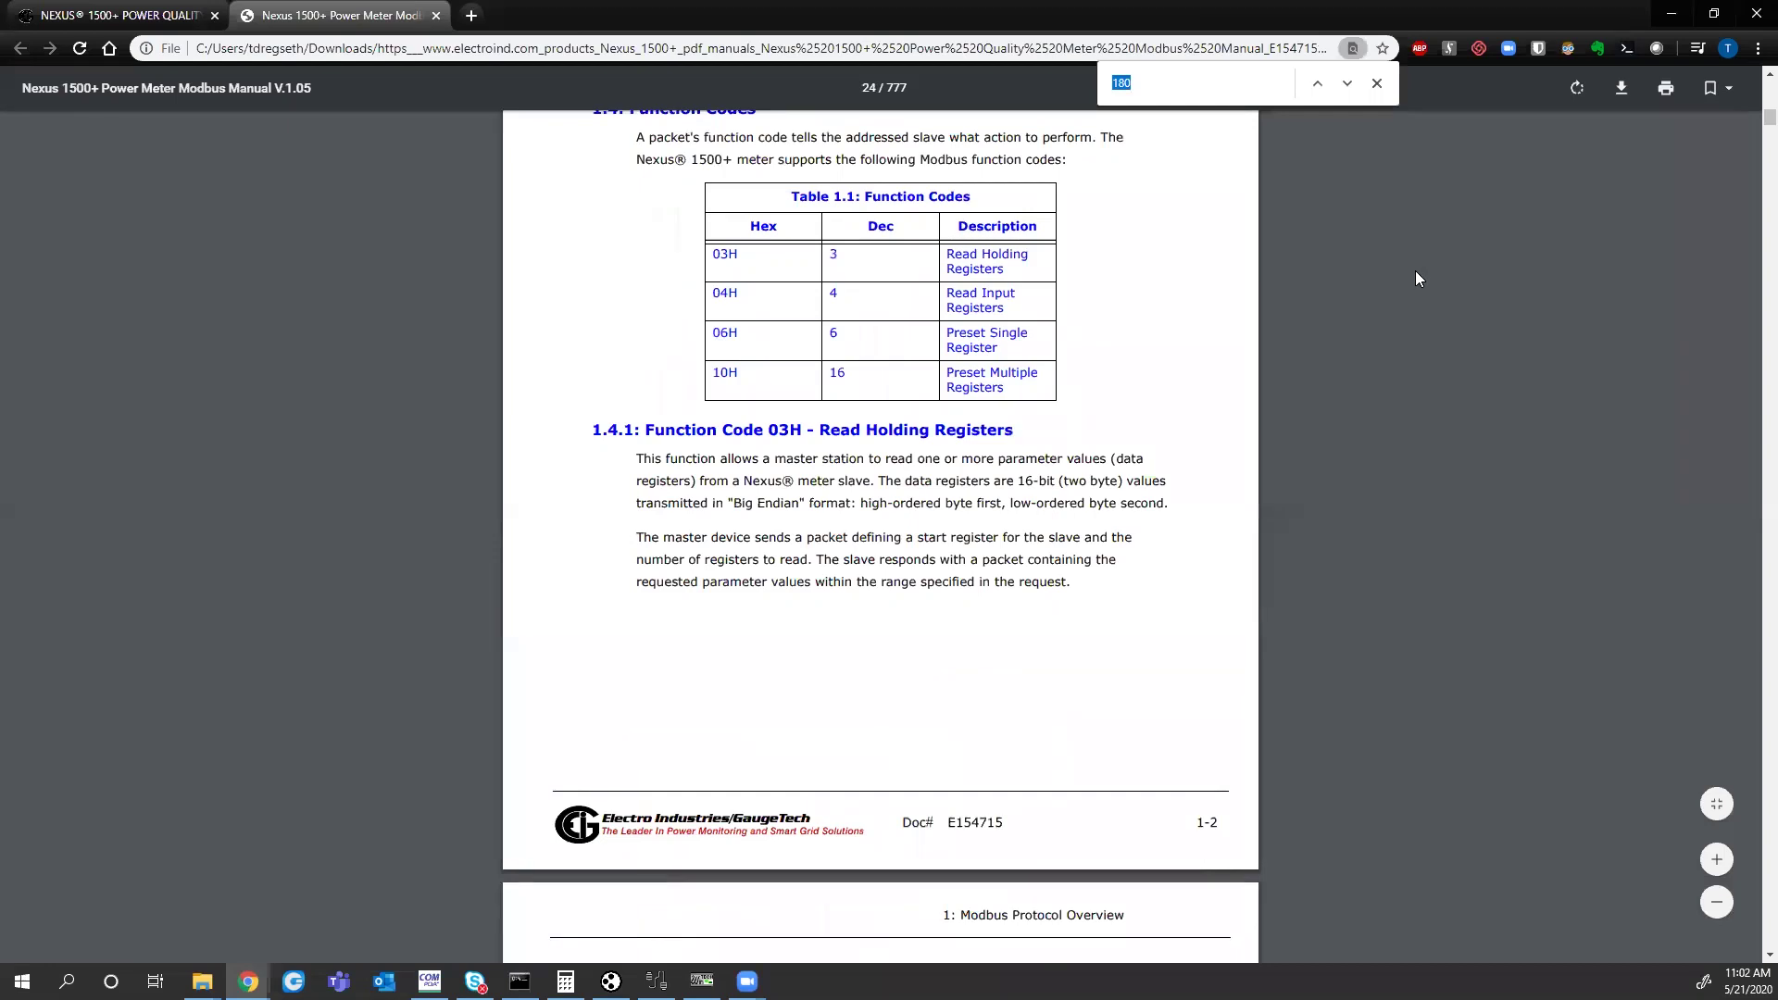
{"action": "type", "text": "one"}
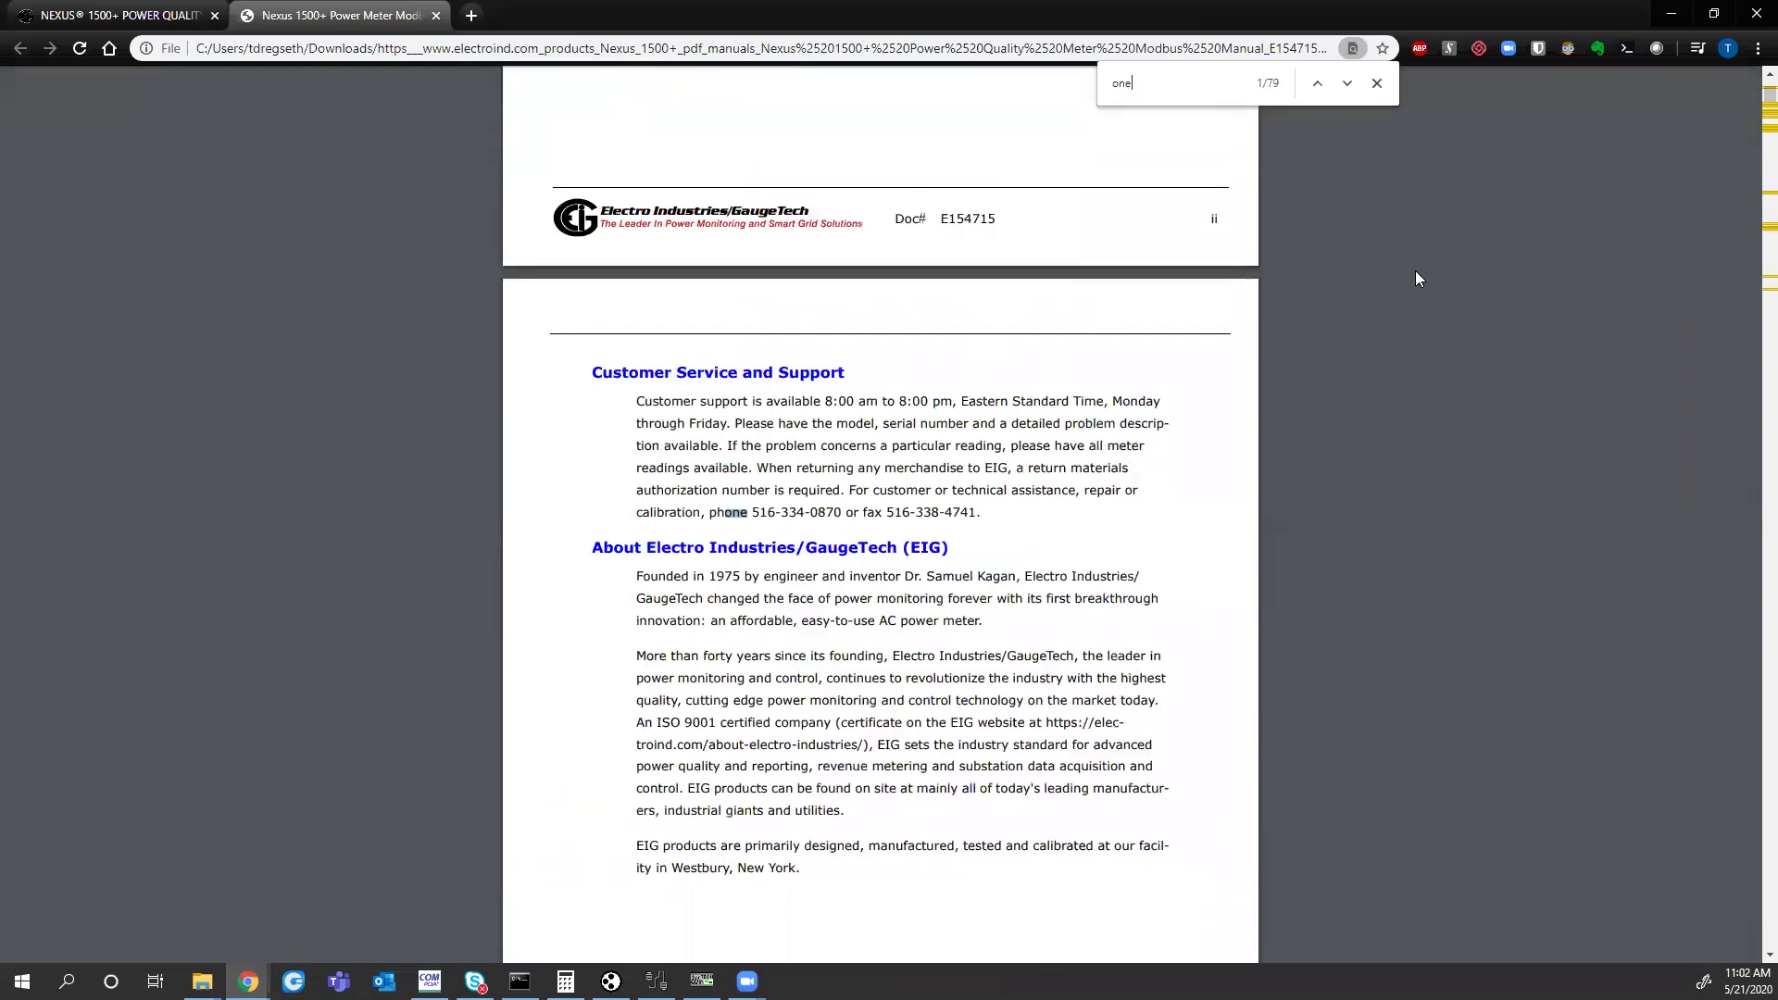
{"action": "type", "text": " second"}
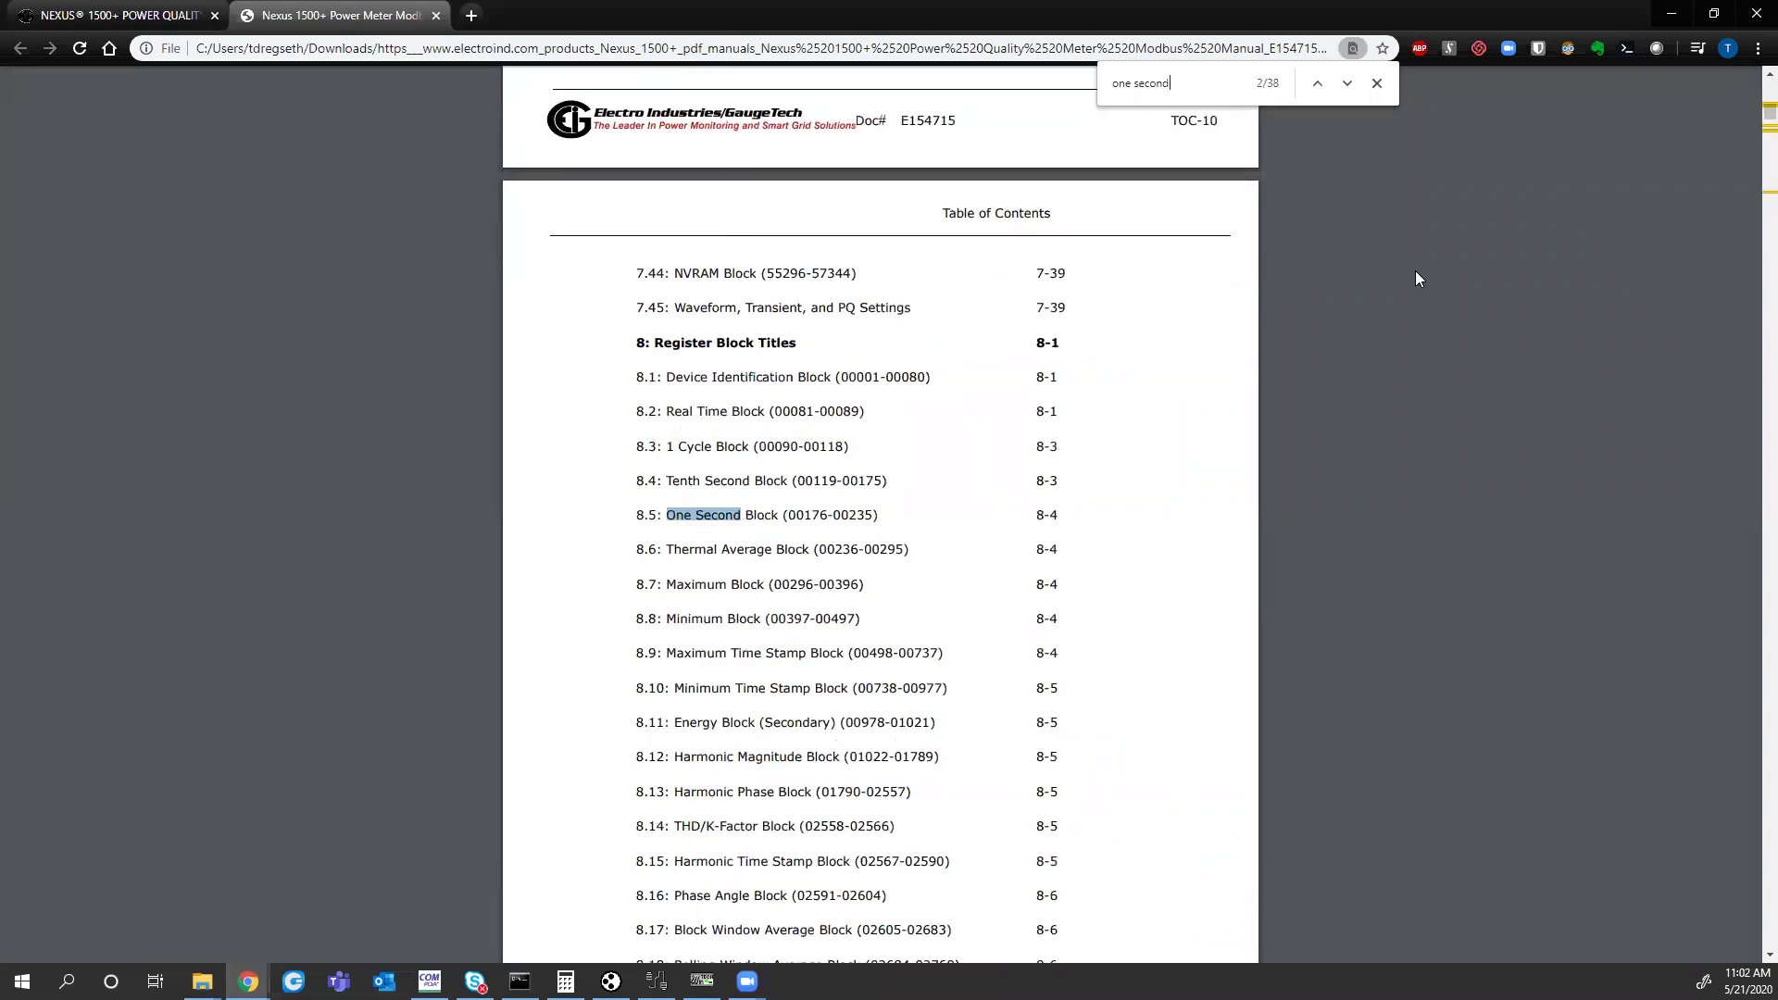
{"action": "key", "text": "Return"}
{"action": "key", "text": "Return"}
{"action": "key", "text": "Return"}
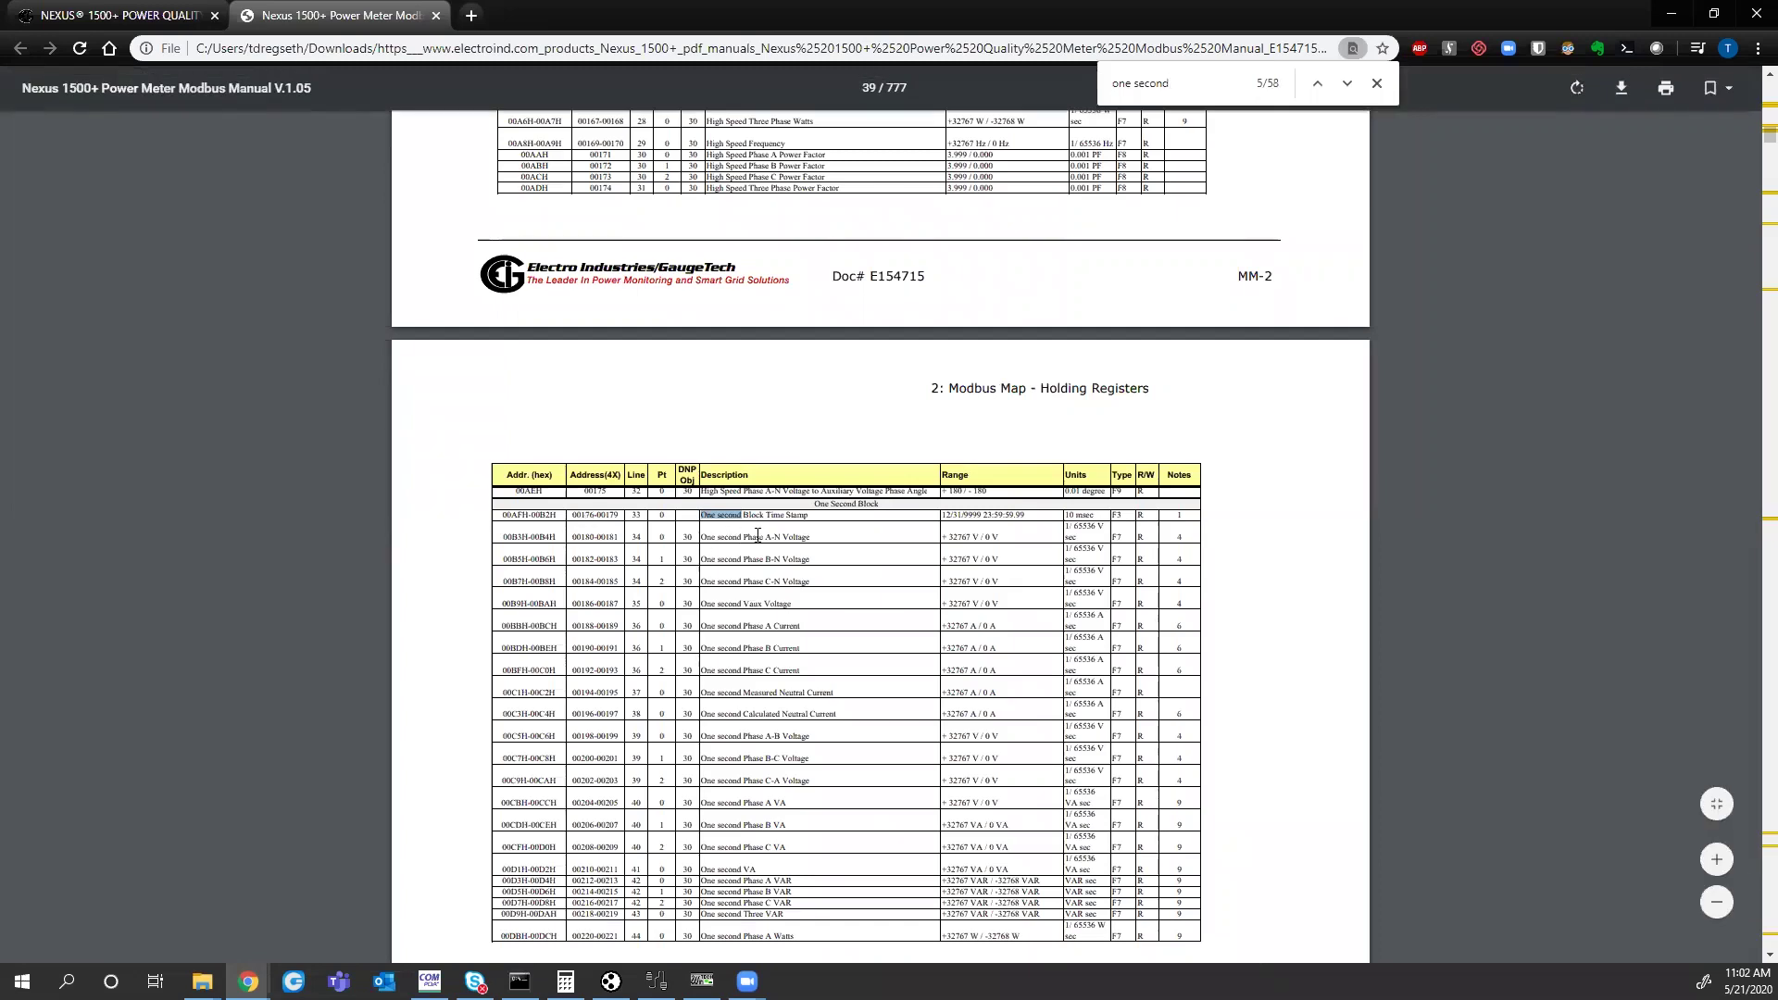
- Mark the 0180 register and the One second Phase A-N Voltage address range
{"action": "left_click_drag", "start_coordinate": [593, 537], "coordinate": [579, 537]}
{"action": "left_click", "coordinate": [587, 537]}
{"action": "left_click", "coordinate": [1377, 83]}
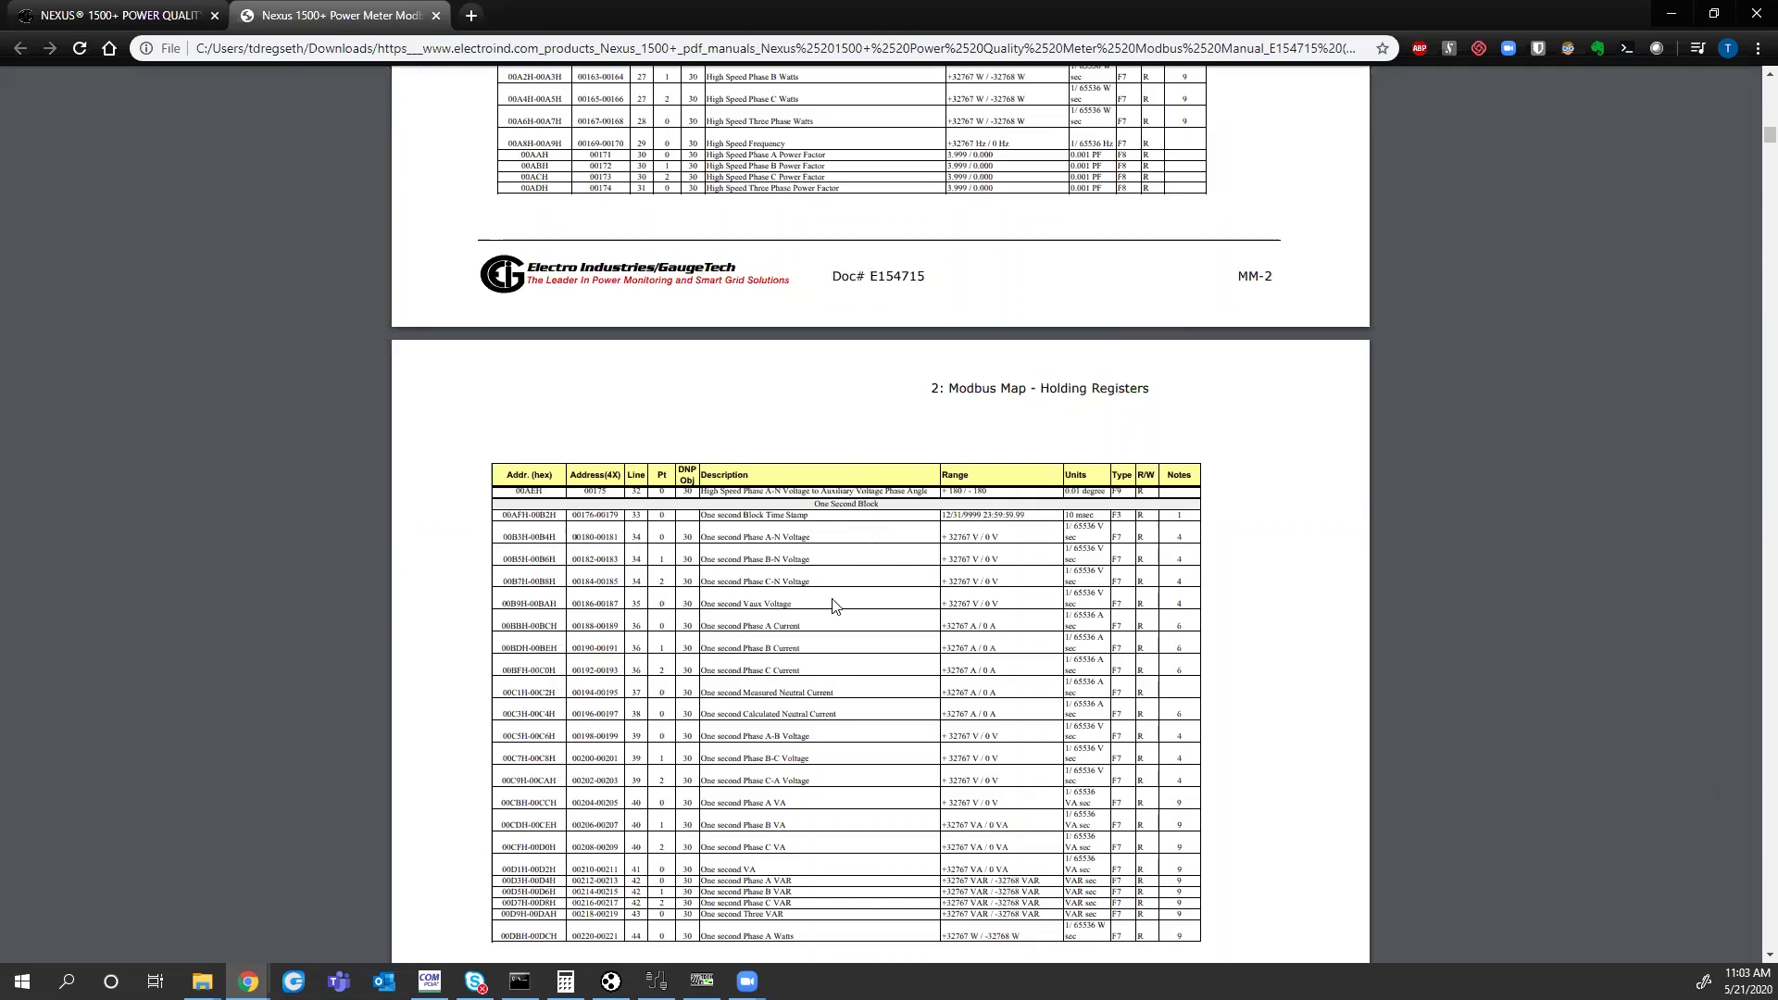
{"action": "scroll", "coordinate": [836, 606], "scroll_direction": "down", "scroll_amount": 3}
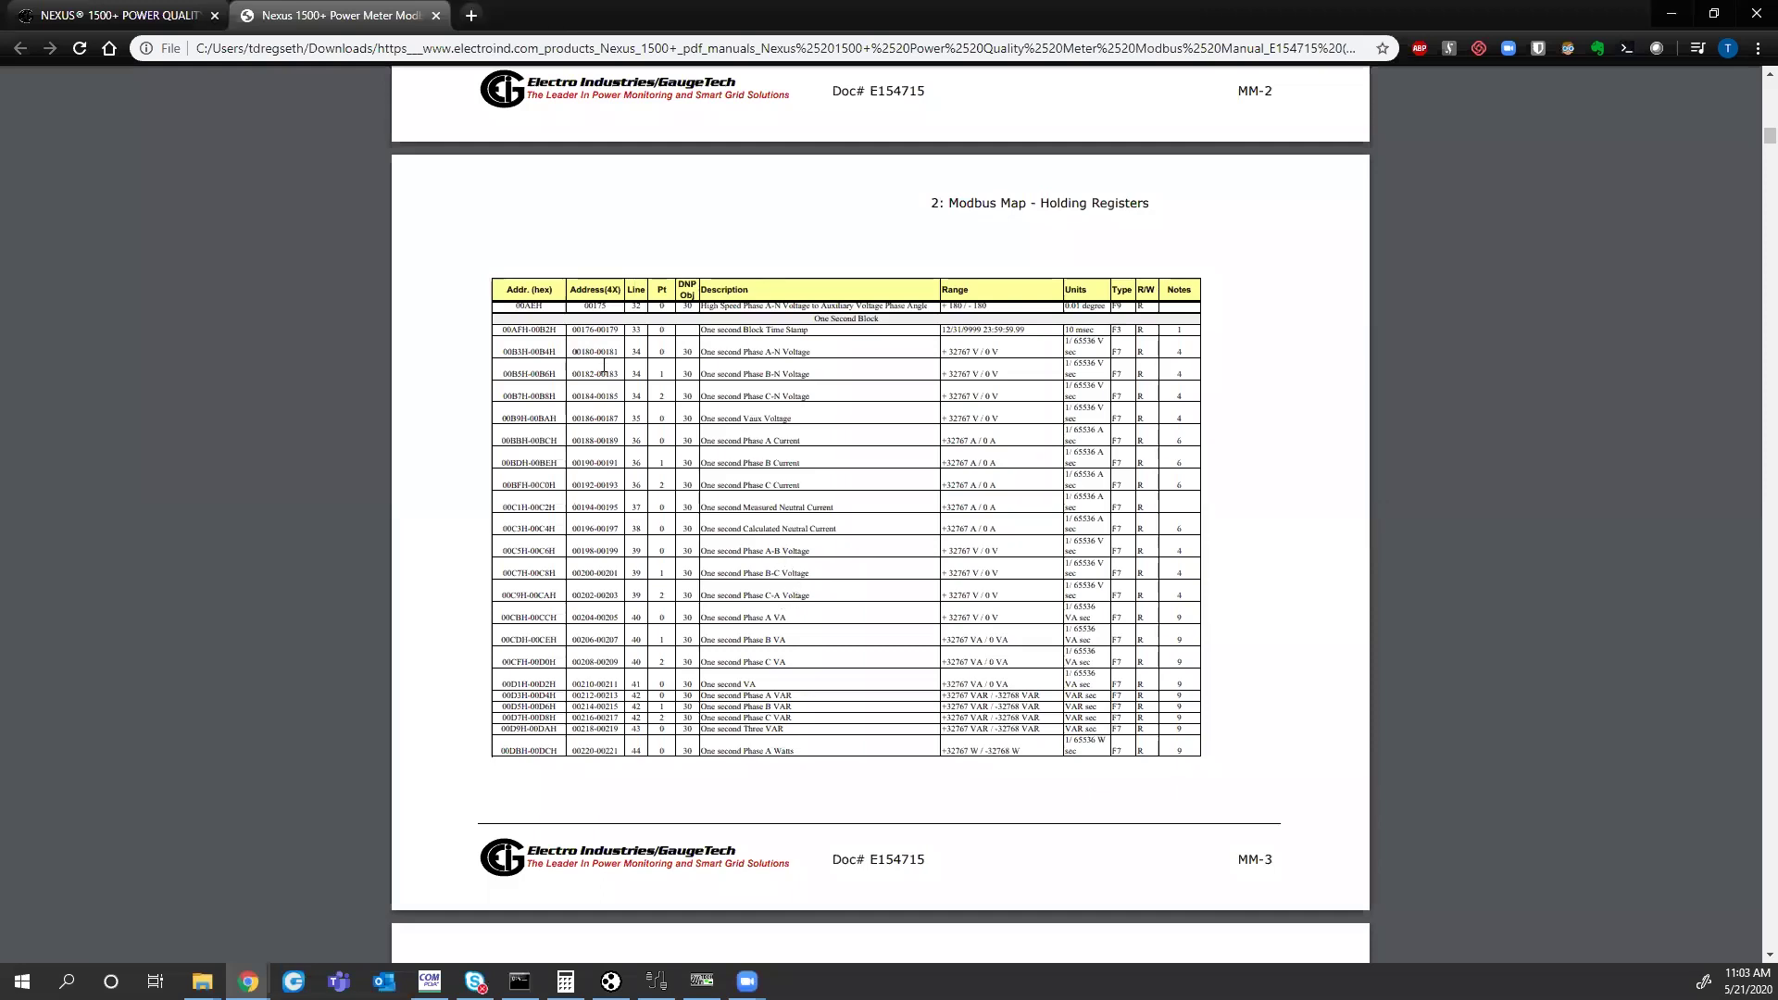
{"action": "left_click_drag", "start_coordinate": [569, 351], "coordinate": [615, 350]}
- Connect CommunicatorPQA over Modbus TCP to the meter at host 10.0.0.103, port 502
{"action": "left_click", "coordinate": [429, 981]}
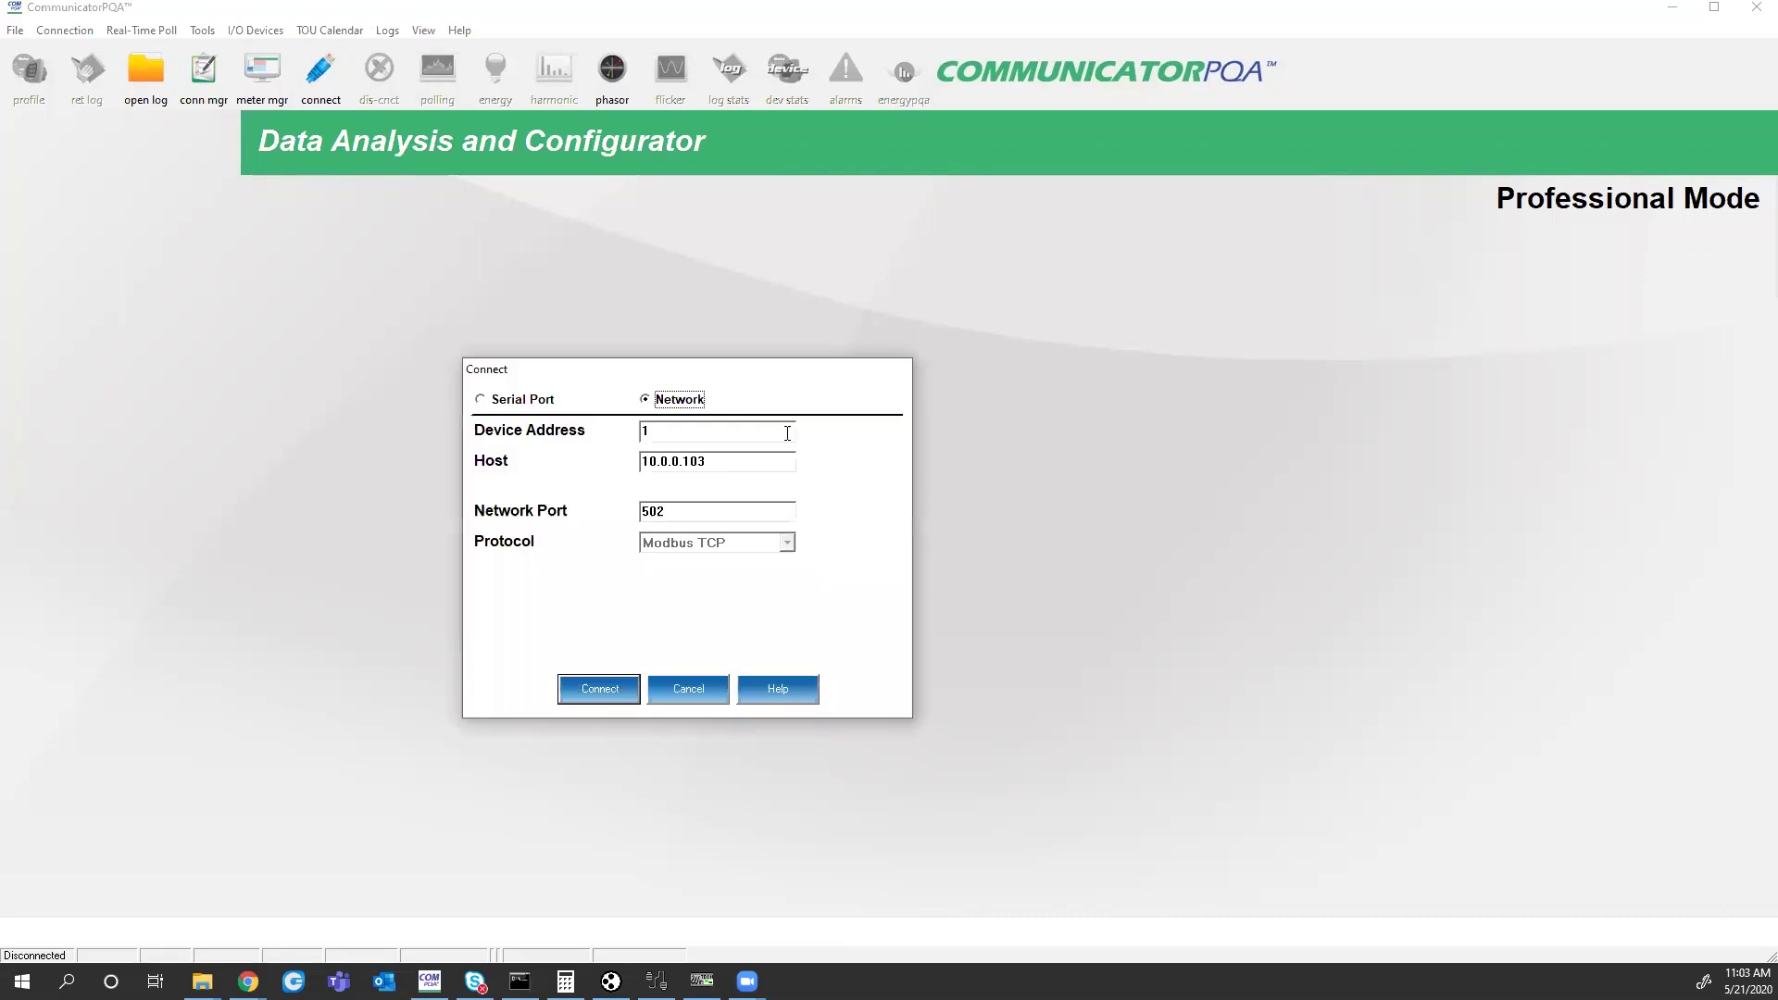
{"action": "left_click", "coordinate": [713, 461]}
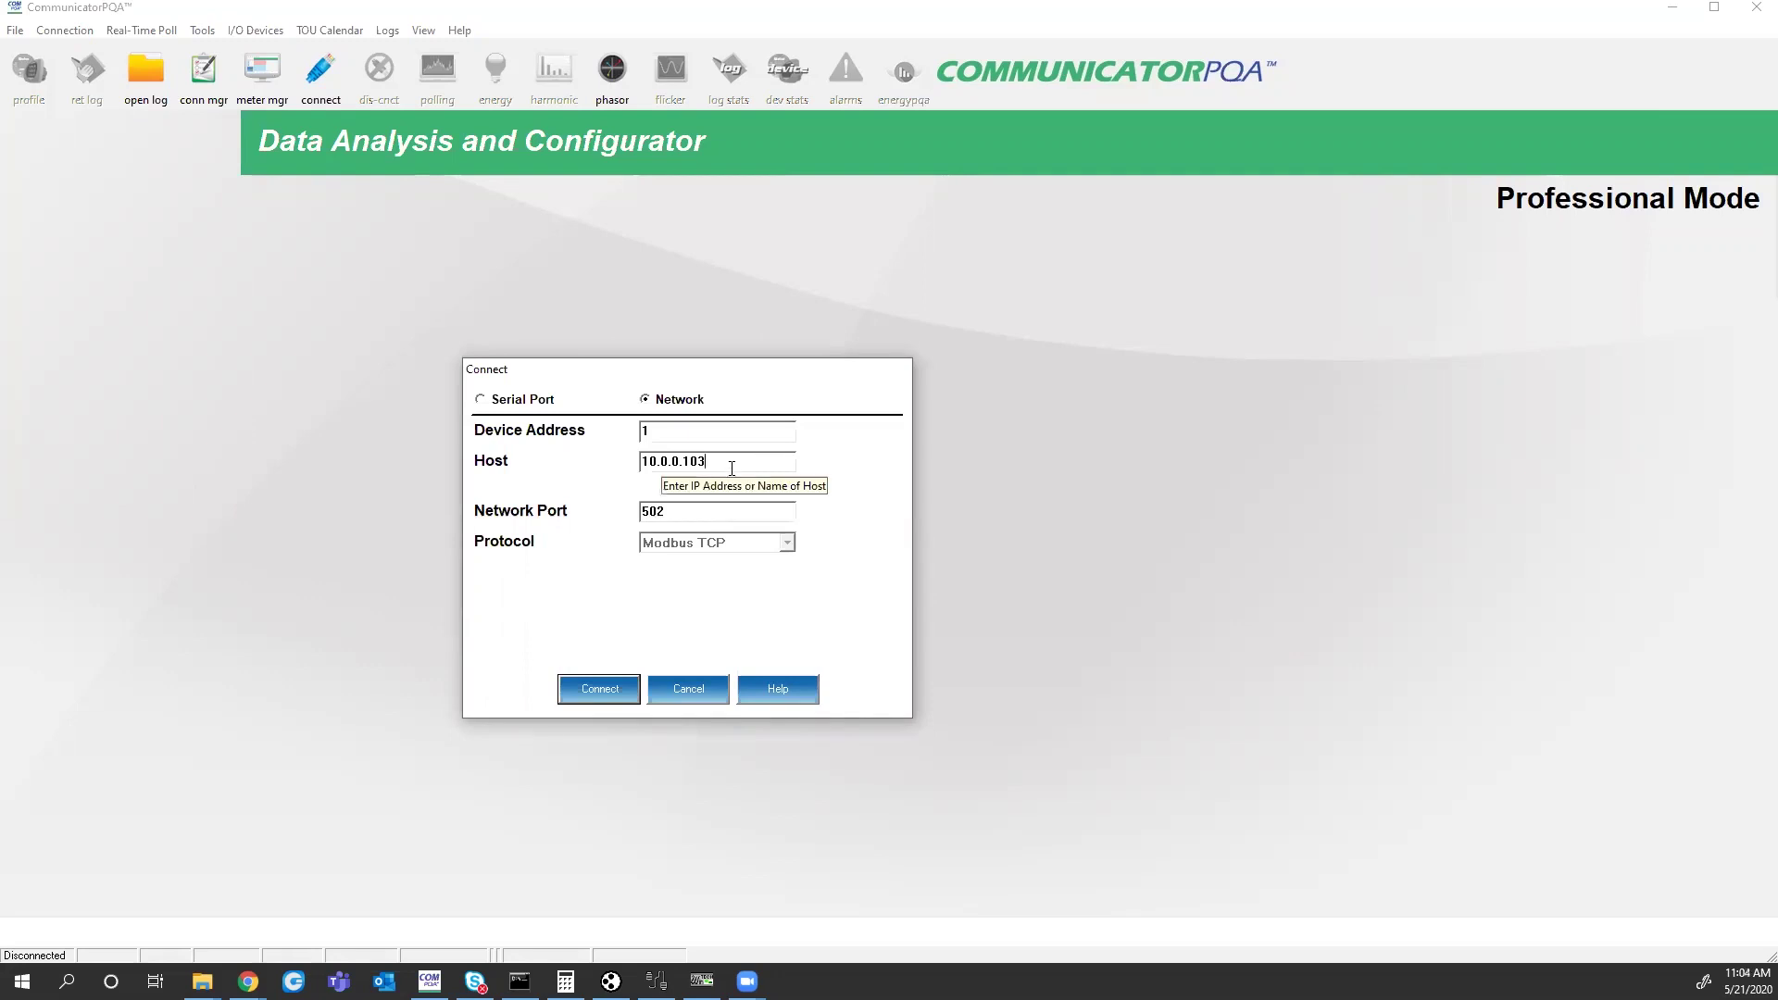
{"action": "left_click", "coordinate": [599, 687]}
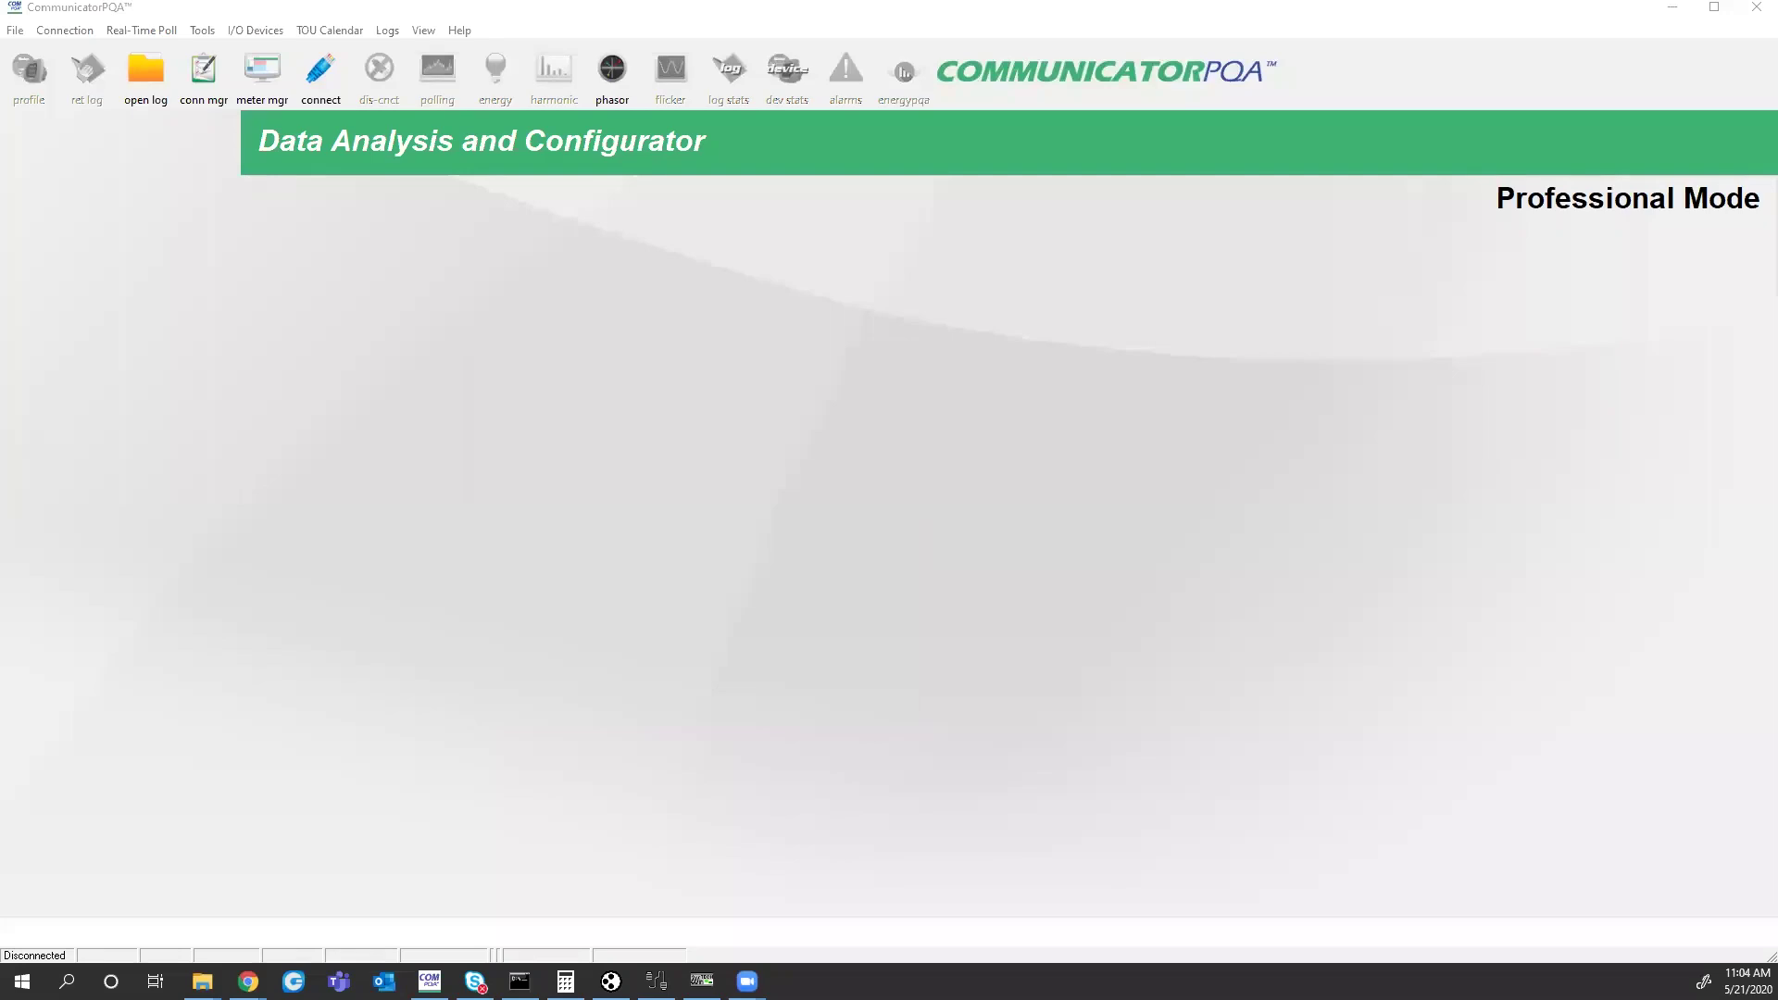
{"action": "key", "text": "alt+Tab"}
{"action": "key", "text": "alt+Tab"}
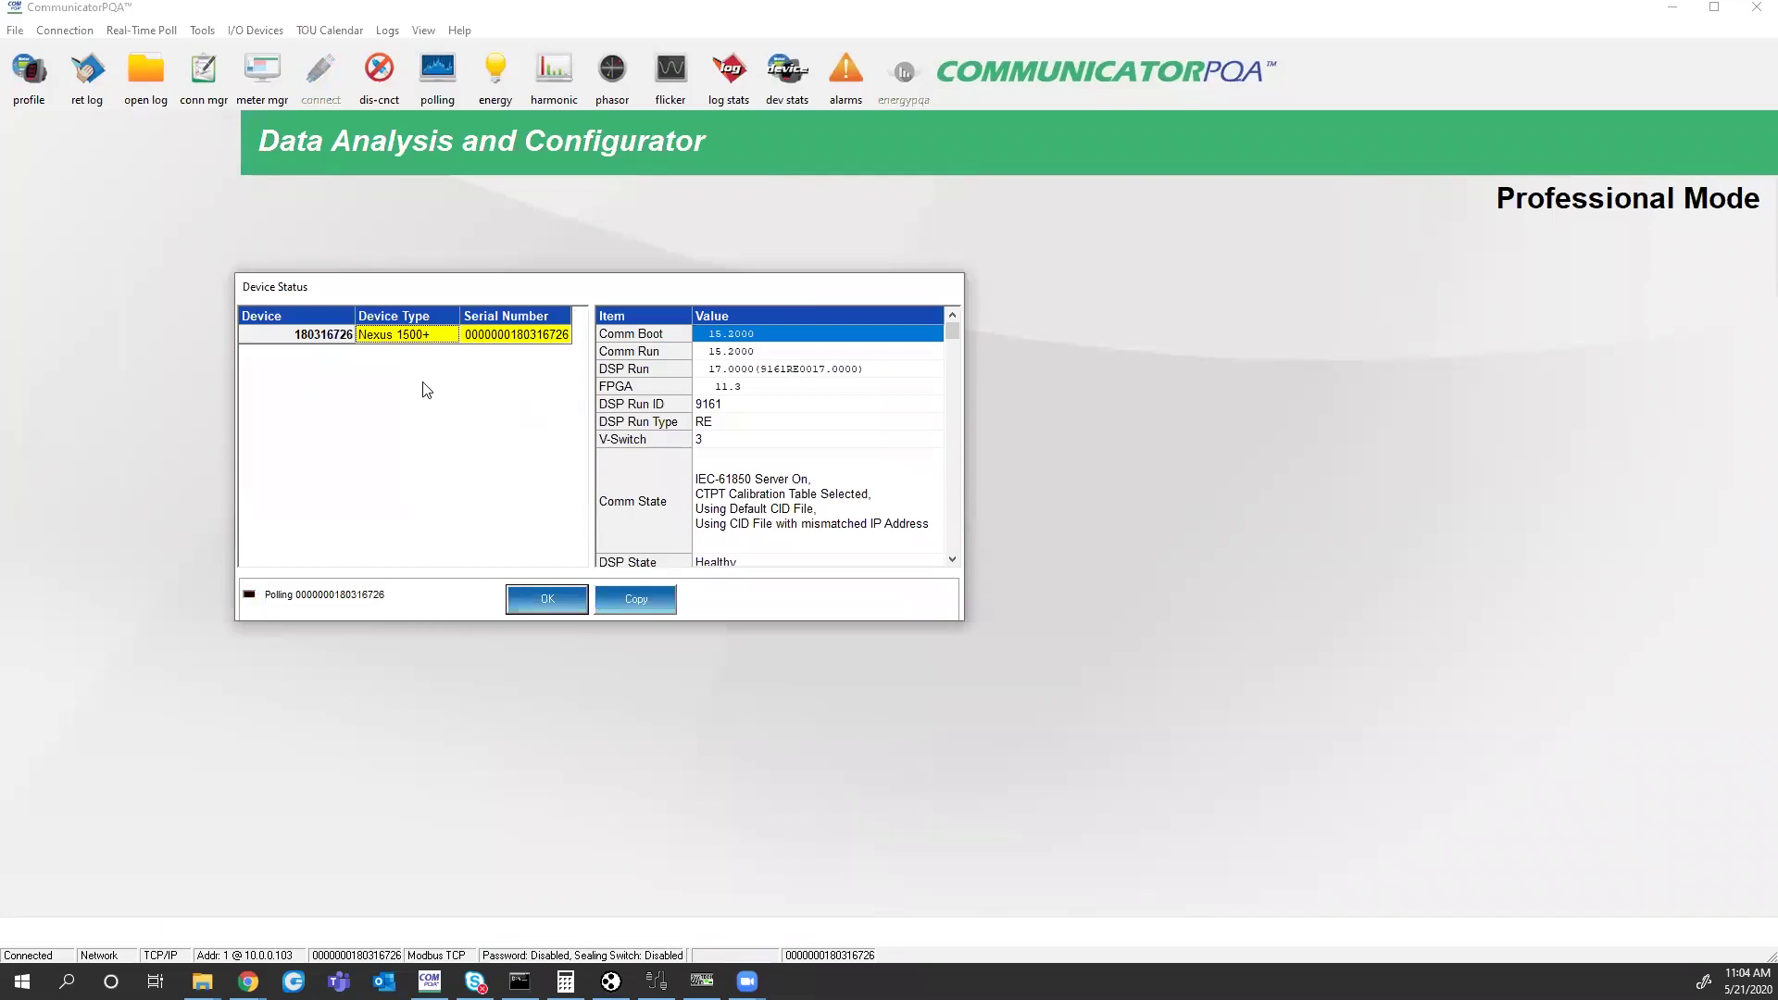
- Close the Device Status report and move the live Polling readings window aside
{"action": "left_click", "coordinate": [548, 599]}
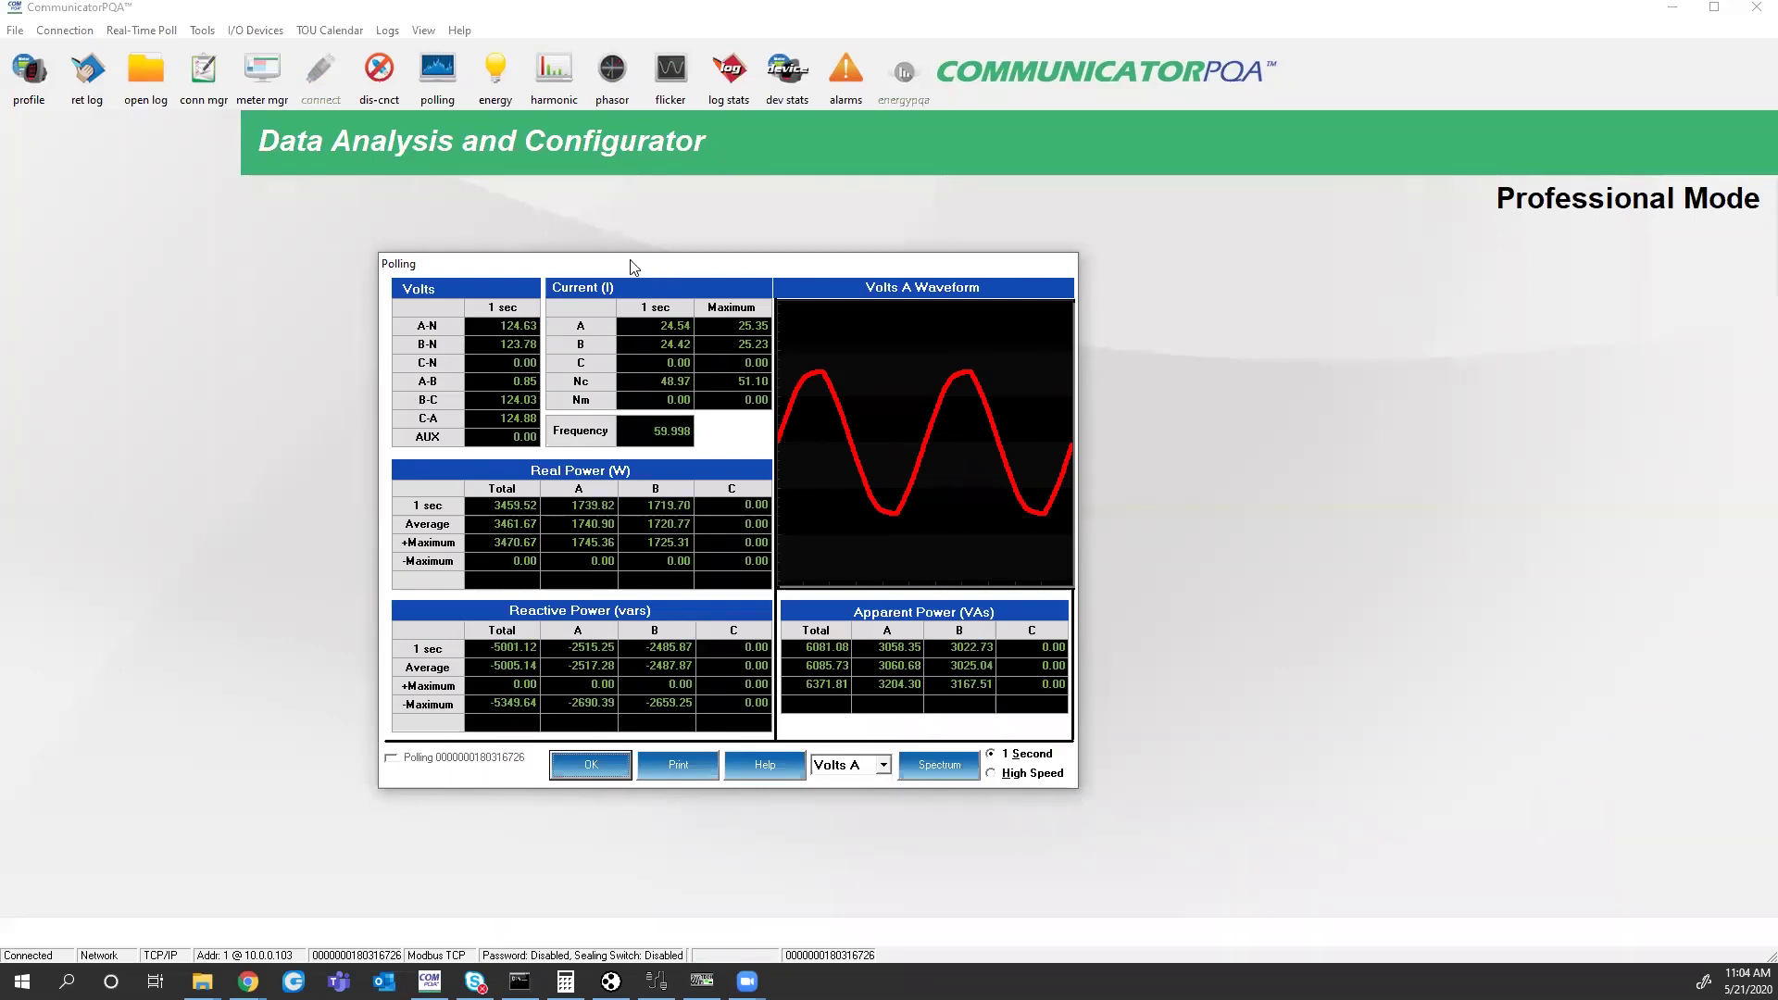
{"action": "left_click_drag", "start_coordinate": [633, 268], "coordinate": [311, 218]}
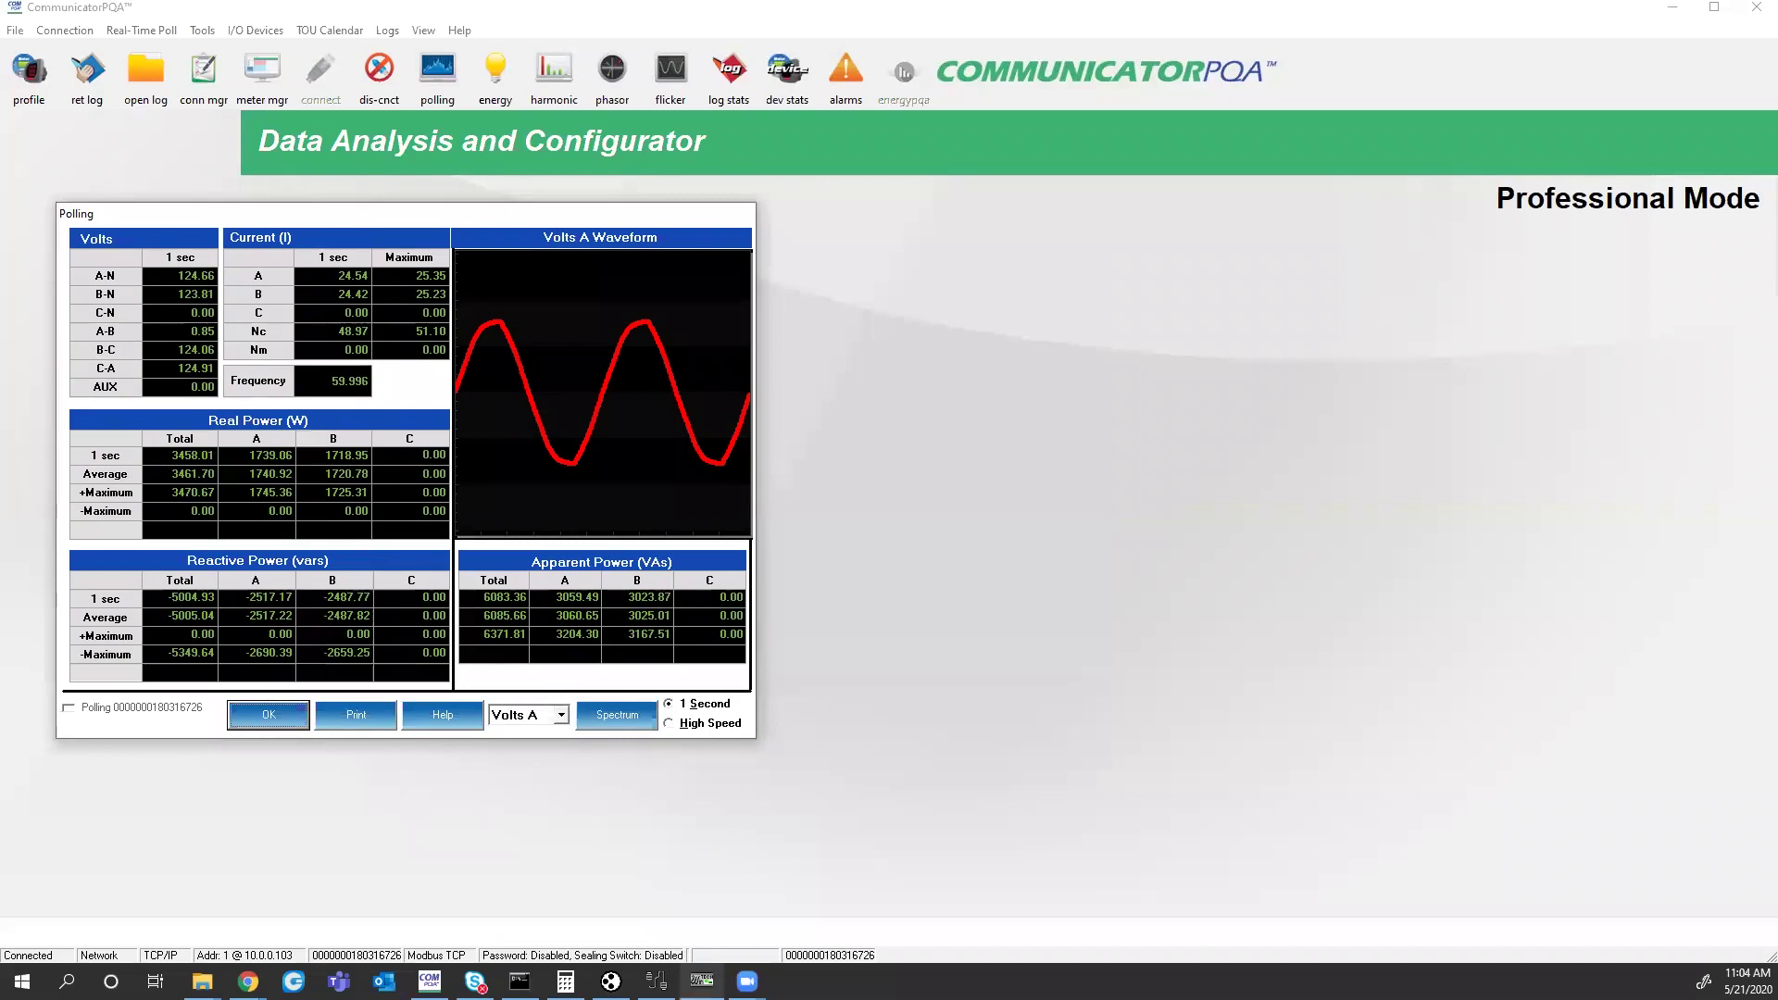
- Bring ModScan32 forward and narrow and reposition its scan window beside the polling readings
{"action": "left_click", "coordinate": [732, 884]}
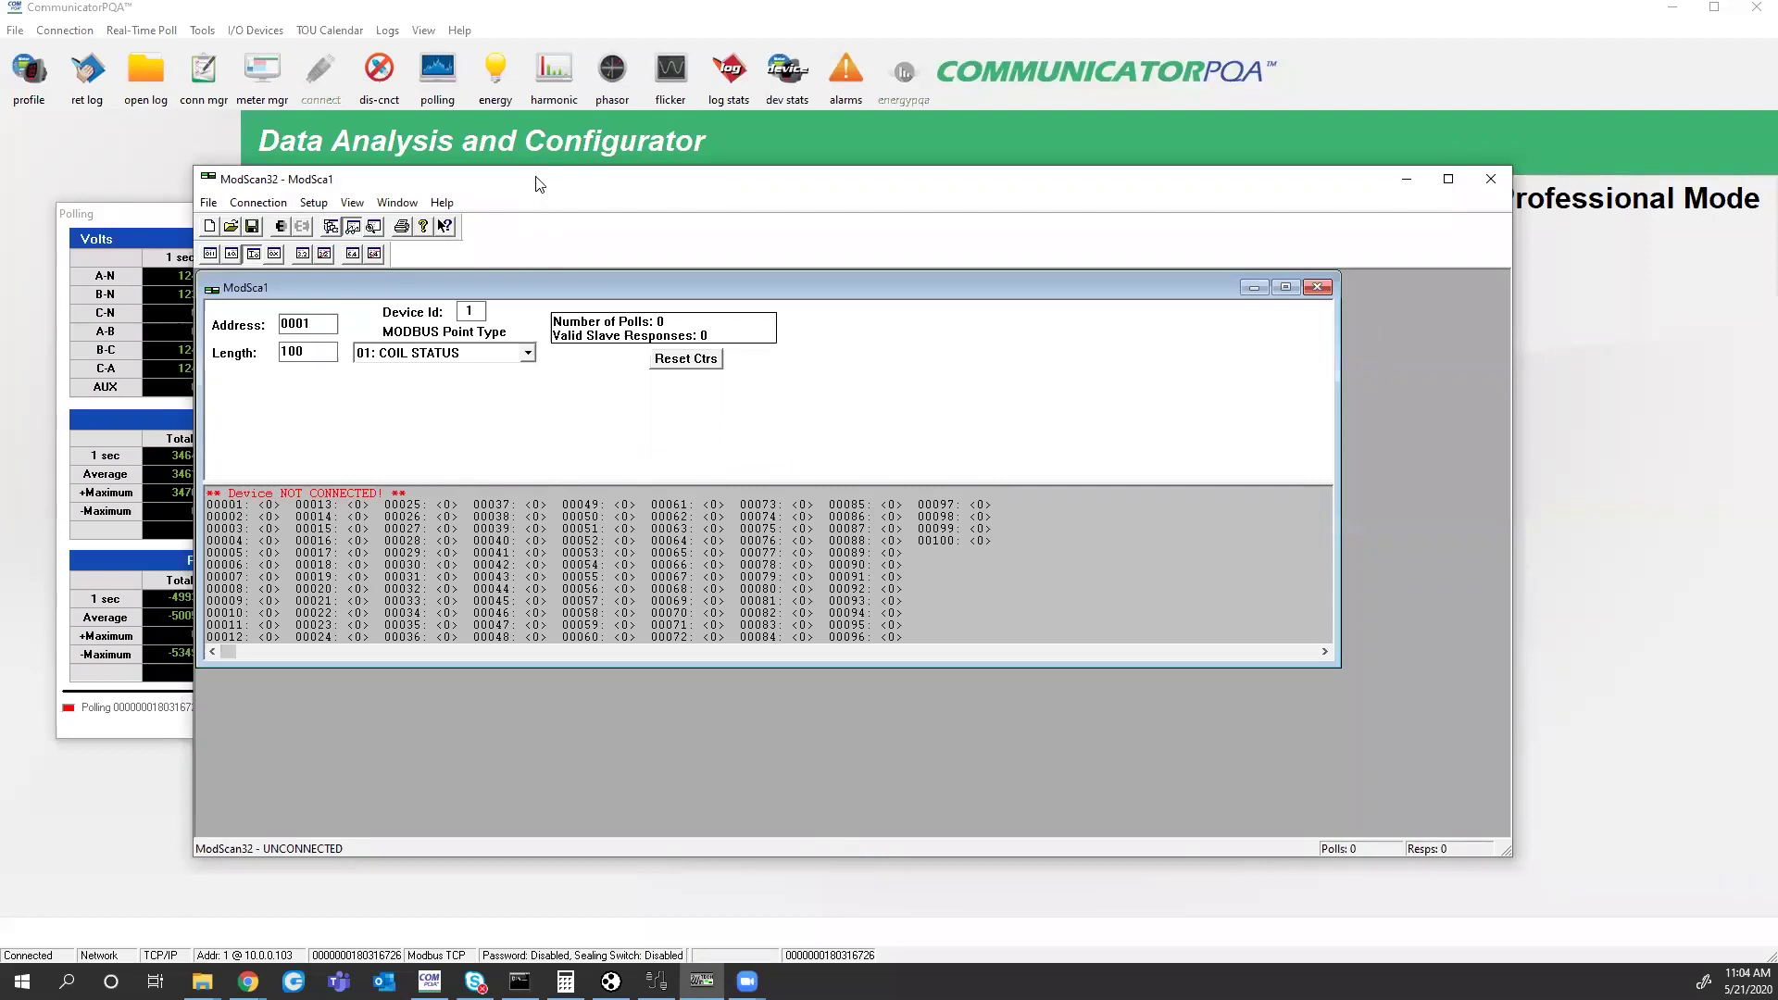
{"action": "left_click_drag", "start_coordinate": [540, 183], "coordinate": [797, 172]}
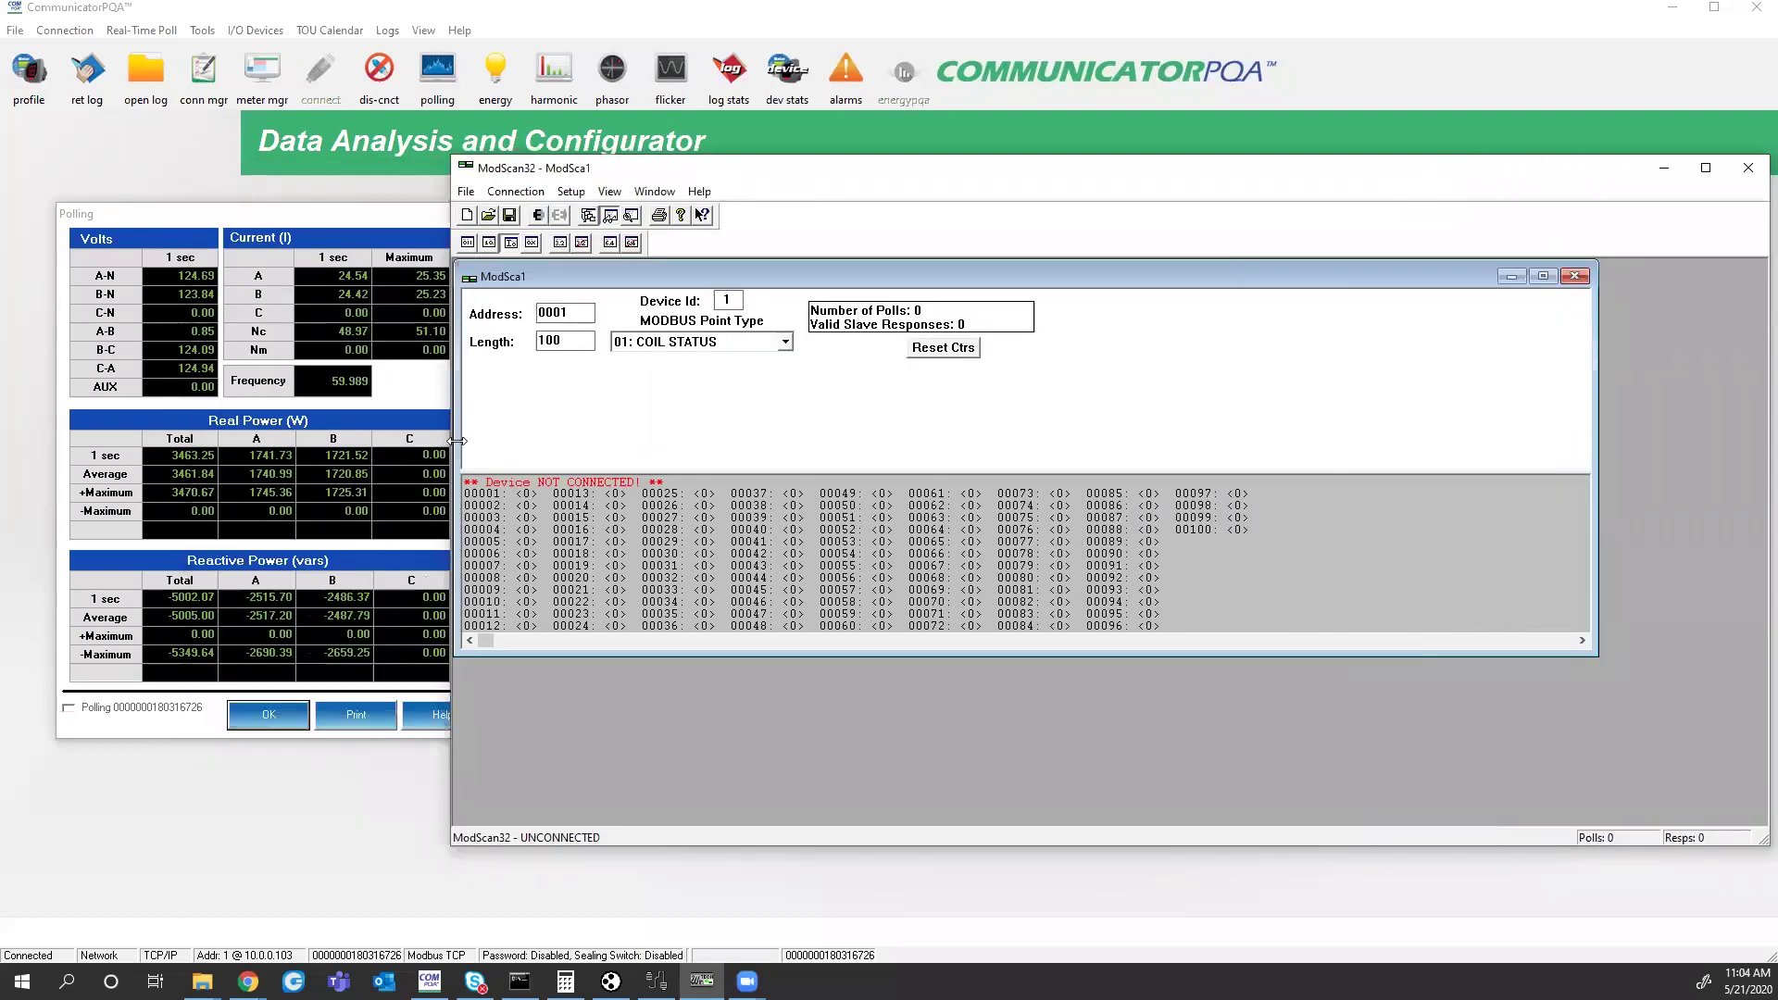
{"action": "left_click_drag", "start_coordinate": [456, 441], "coordinate": [639, 441]}
{"action": "left_click_drag", "start_coordinate": [447, 437], "coordinate": [645, 443]}
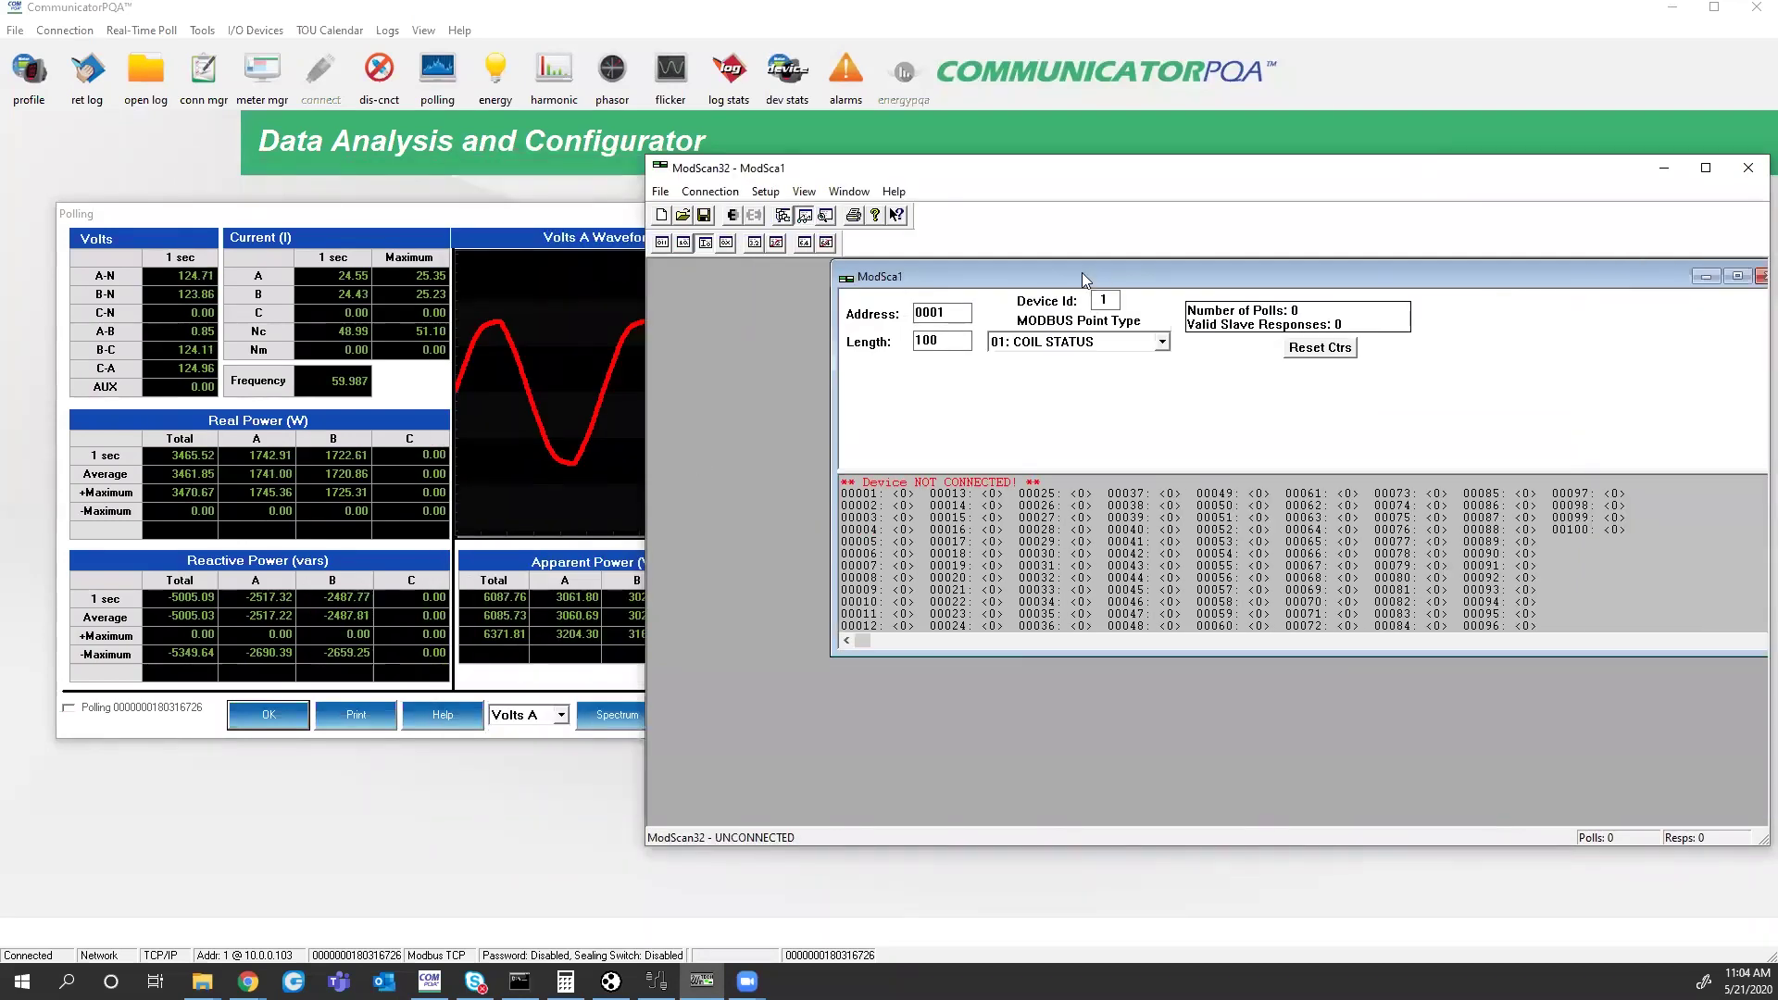
{"action": "left_click_drag", "start_coordinate": [1082, 272], "coordinate": [908, 274]}
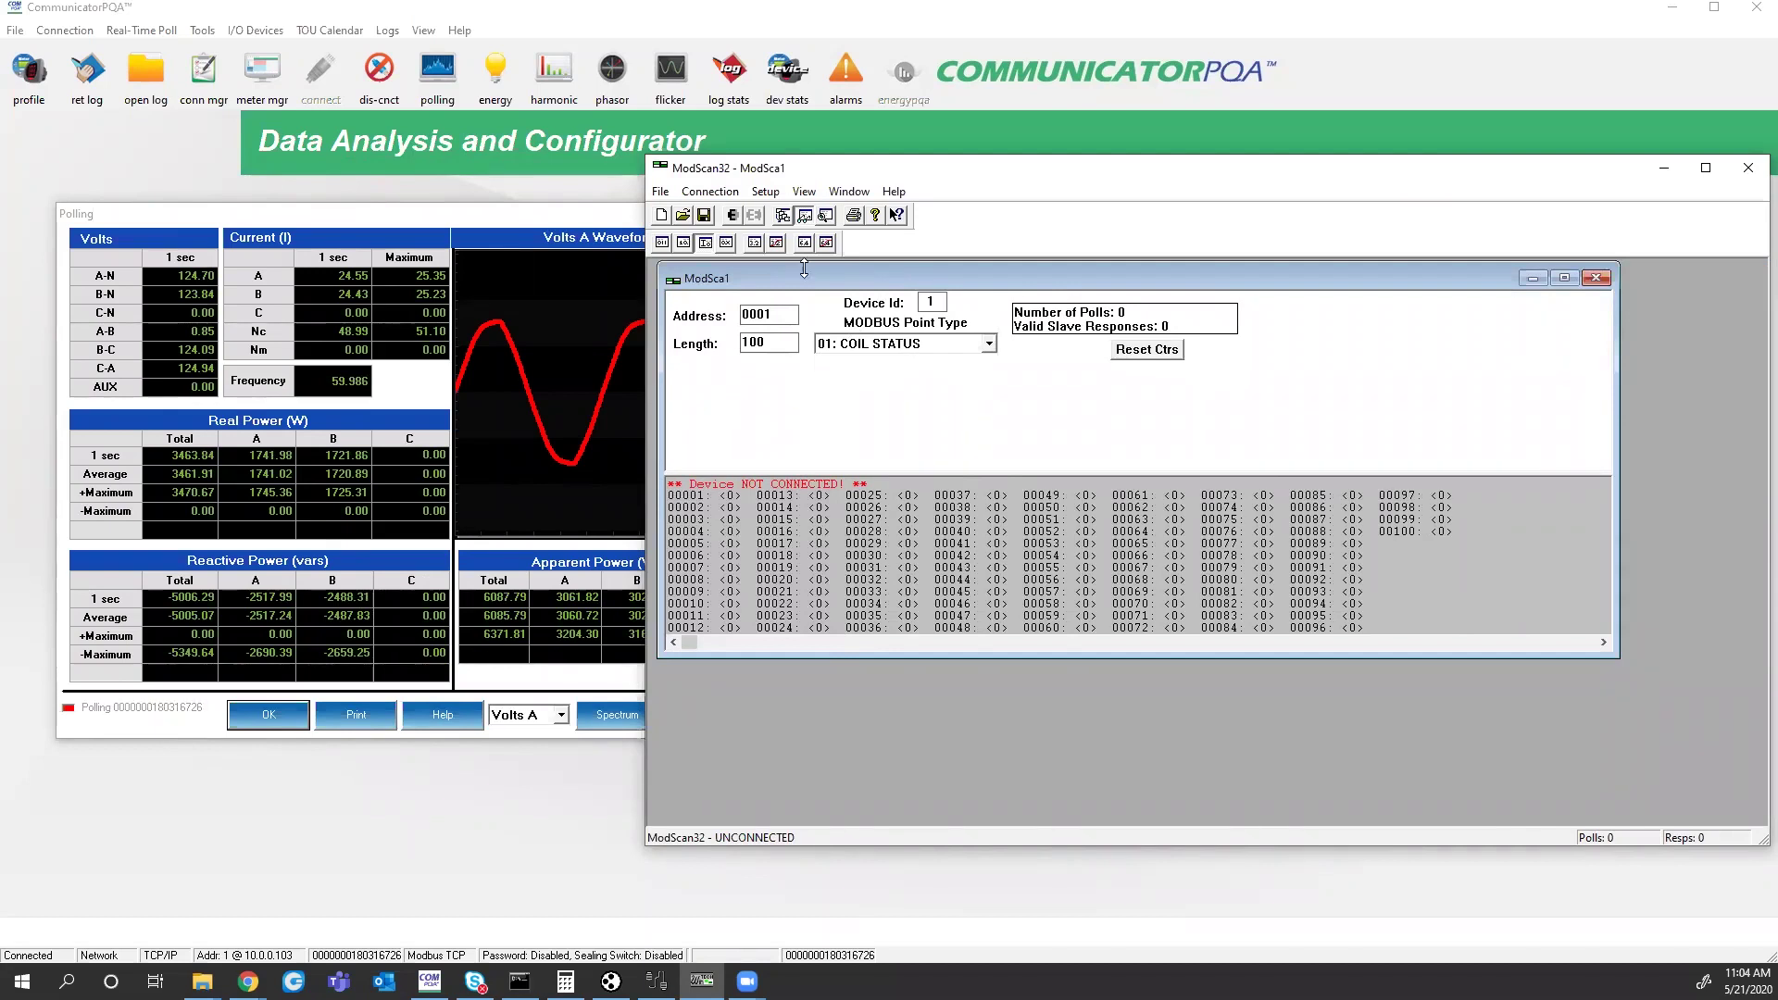
- Set the connection to Remote modbusTCP Server at IP 10.0.0.103, service port 502
{"action": "left_click", "coordinate": [706, 192]}
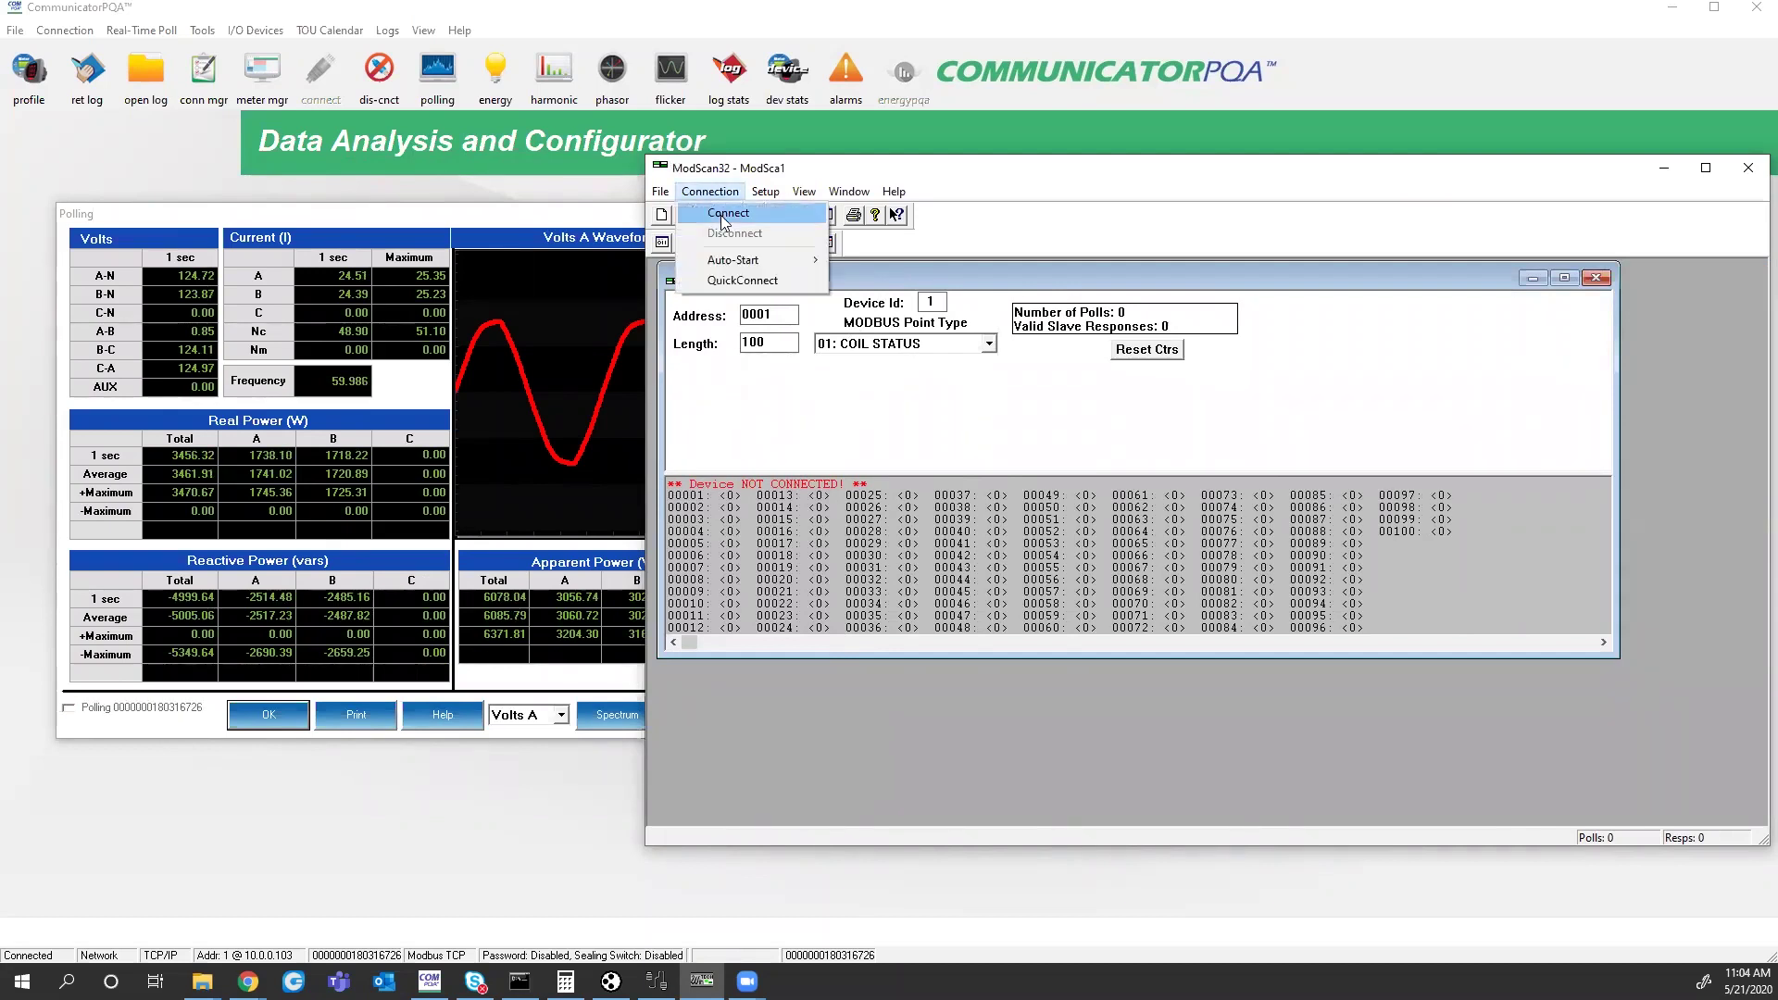
{"action": "left_click", "coordinate": [726, 214]}
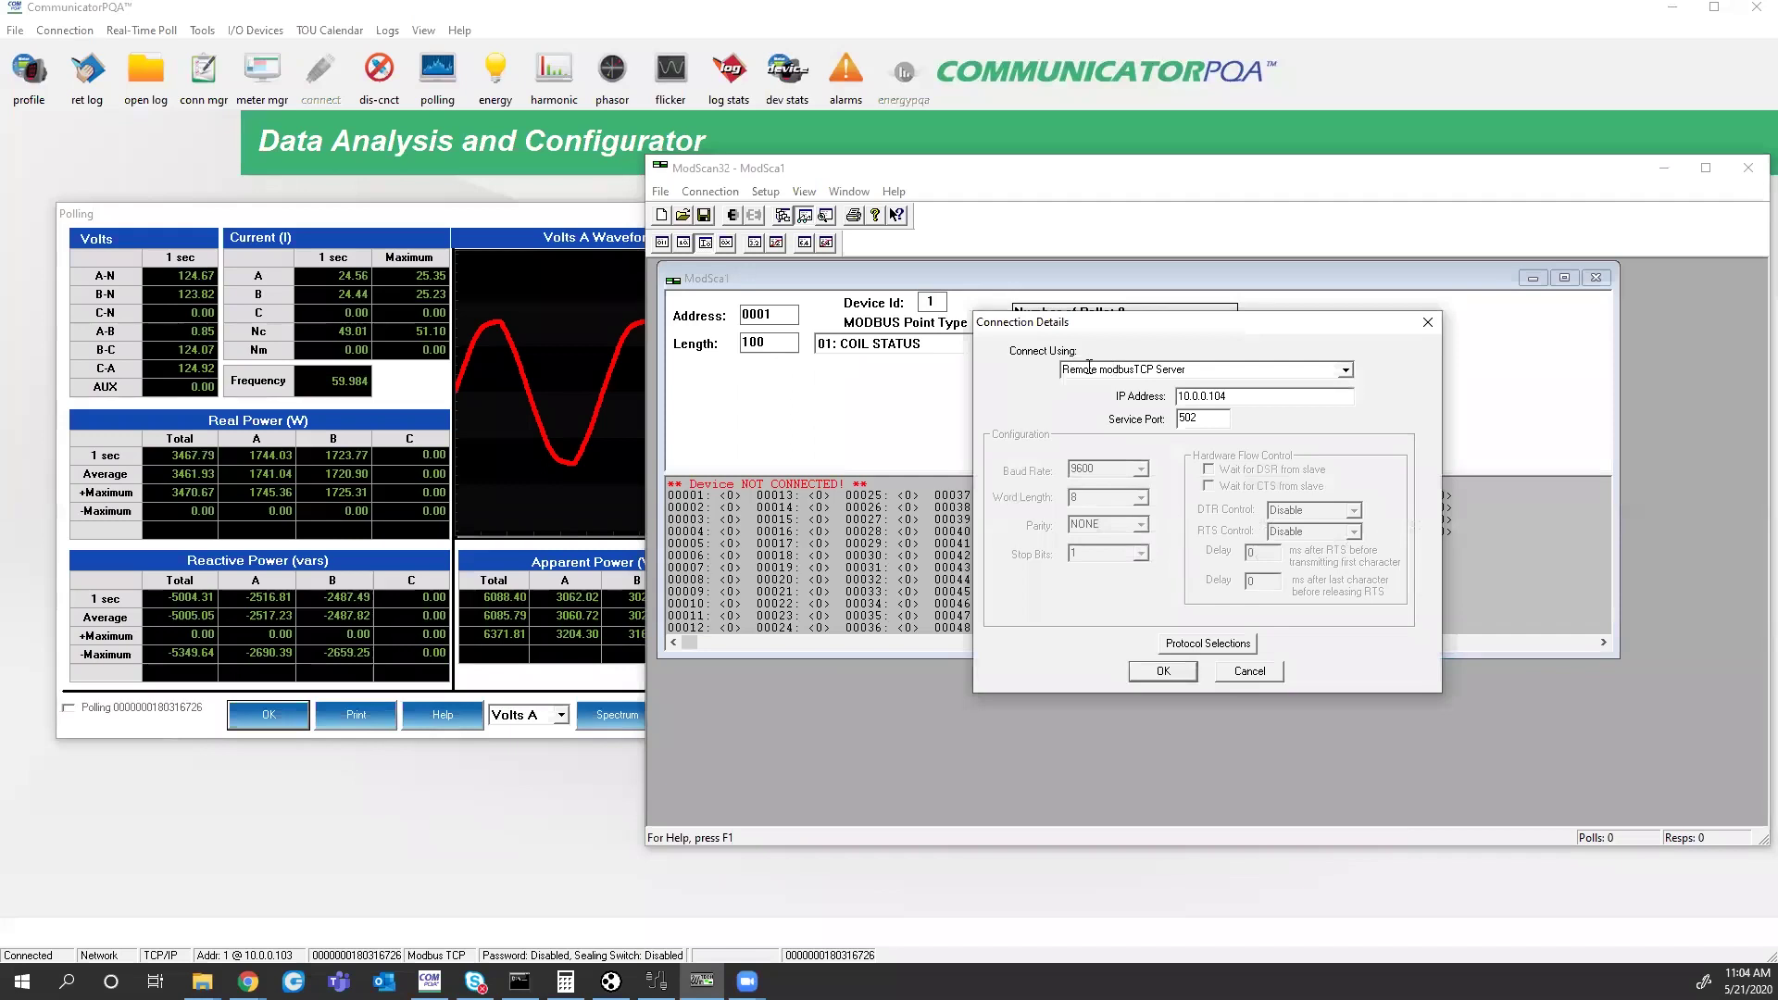
{"action": "left_click", "coordinate": [1345, 369]}
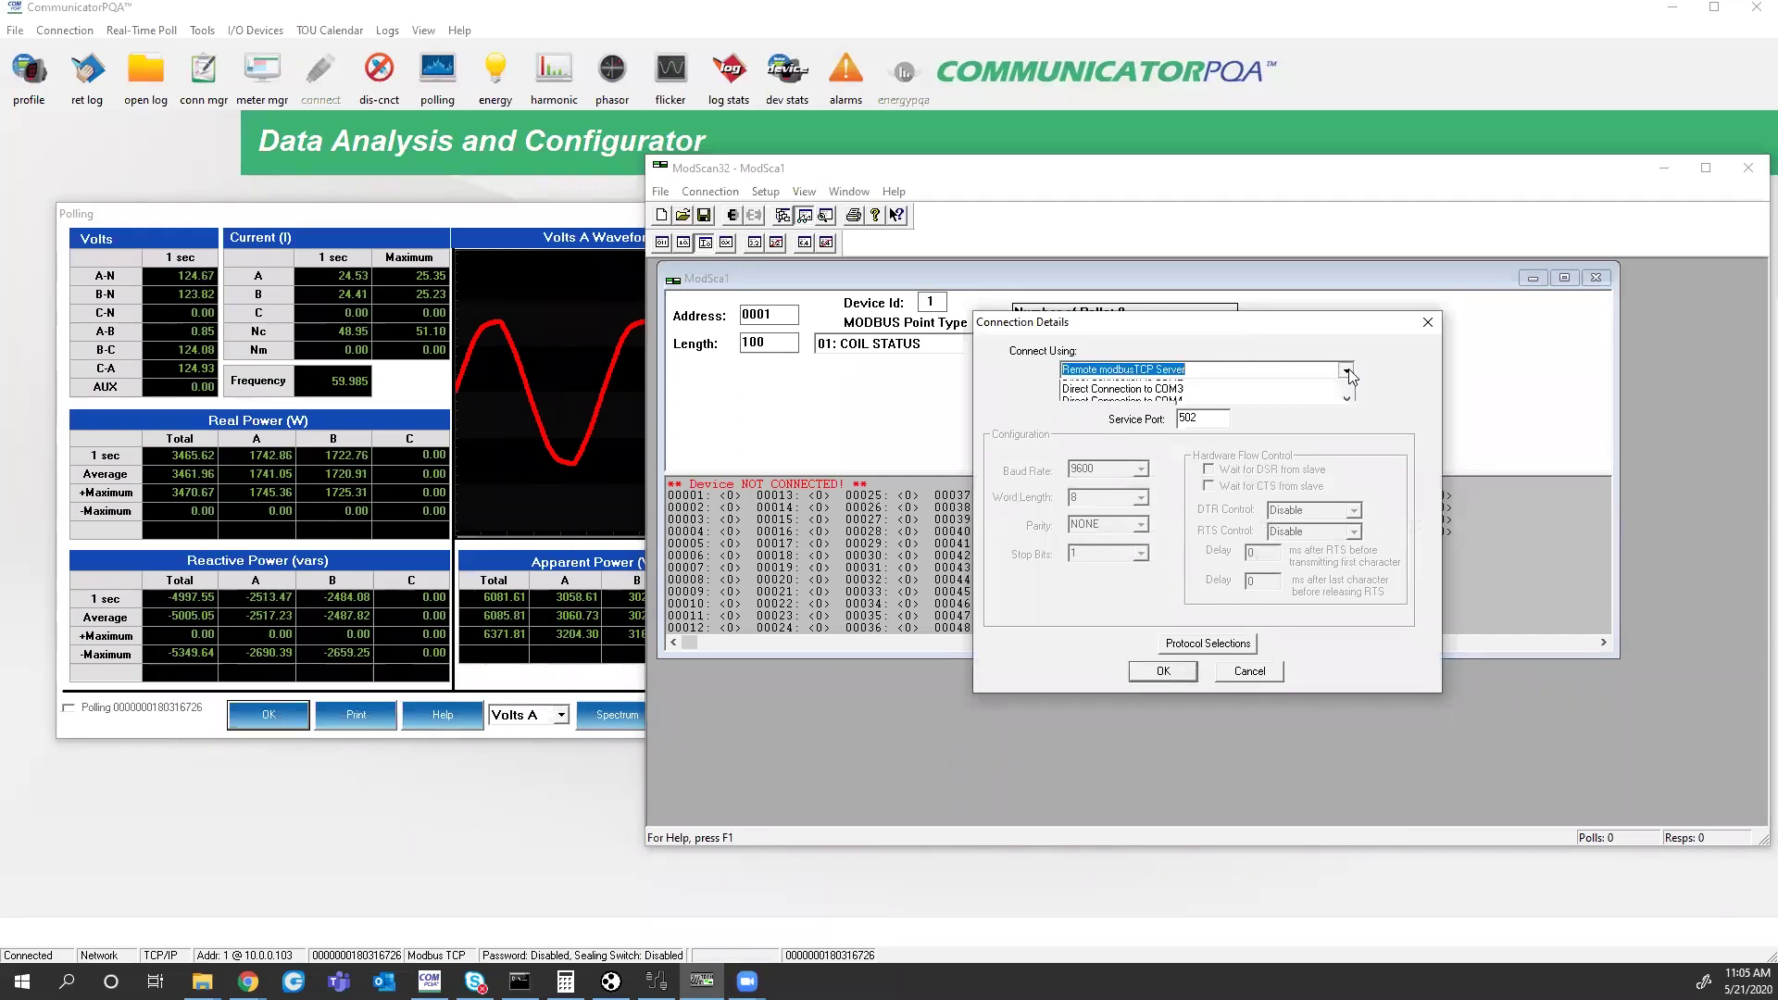
{"action": "left_click", "coordinate": [1178, 388]}
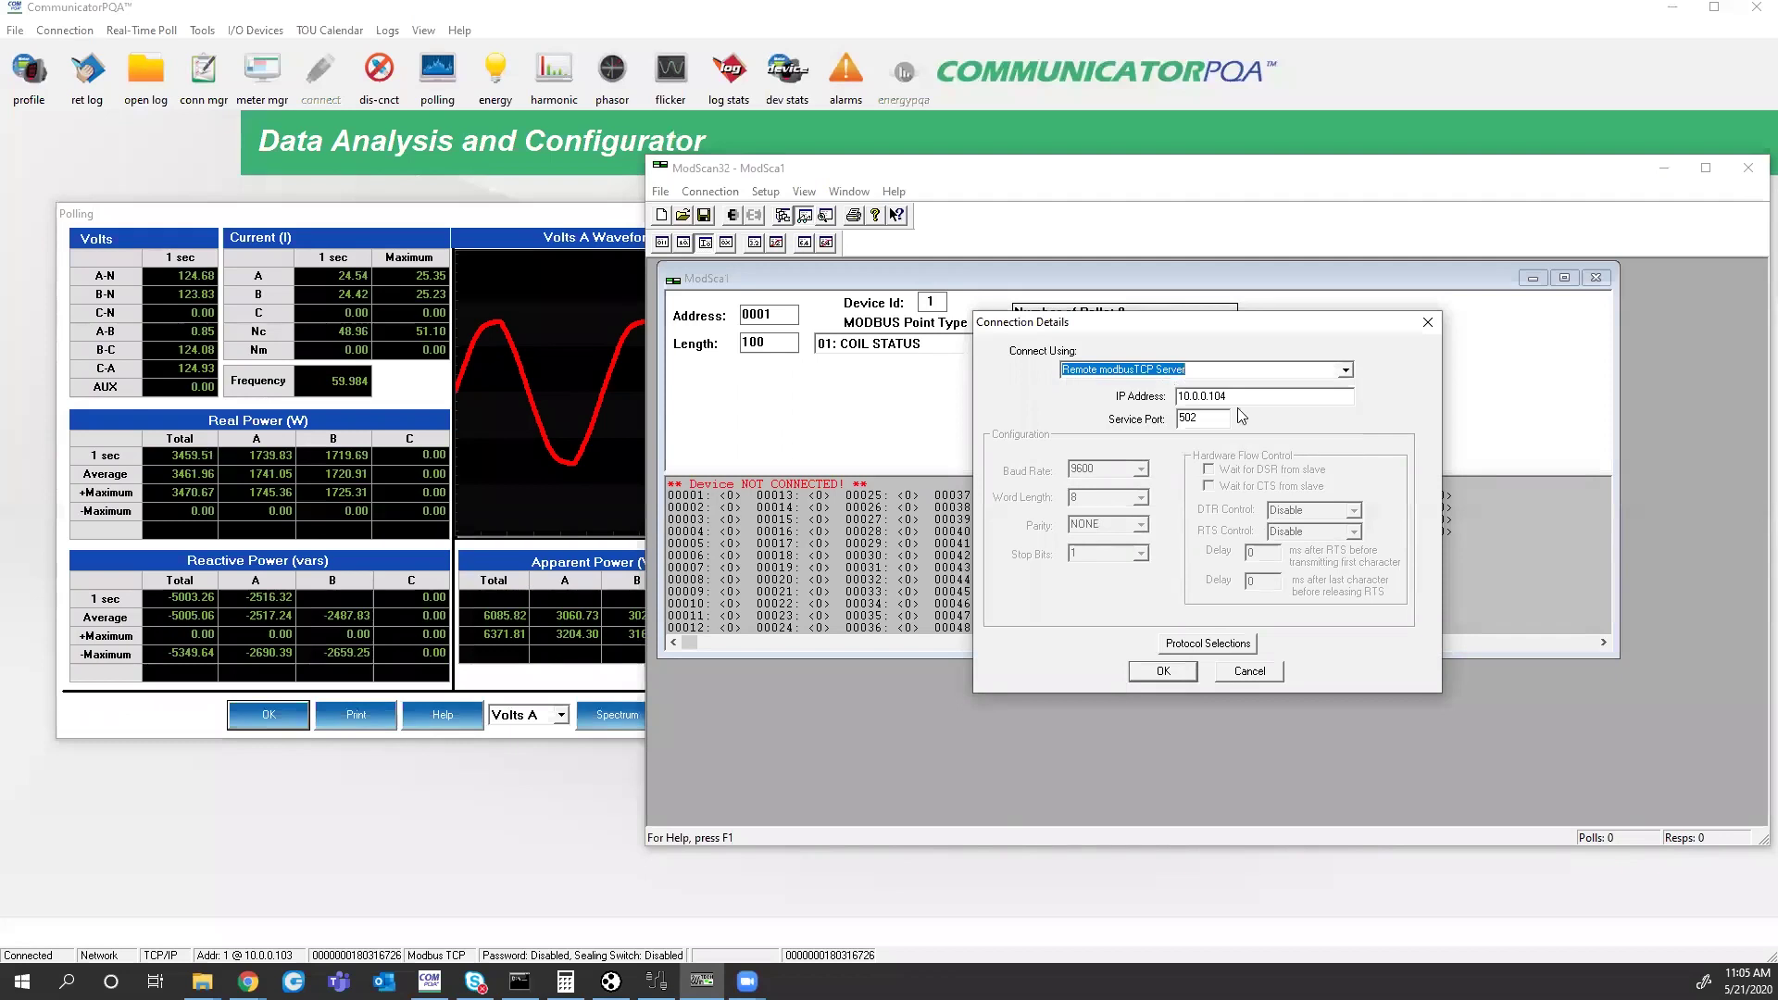
{"action": "left_click", "coordinate": [1239, 398]}
{"action": "key", "text": "BackSpace"}
{"action": "type", "text": "3"}
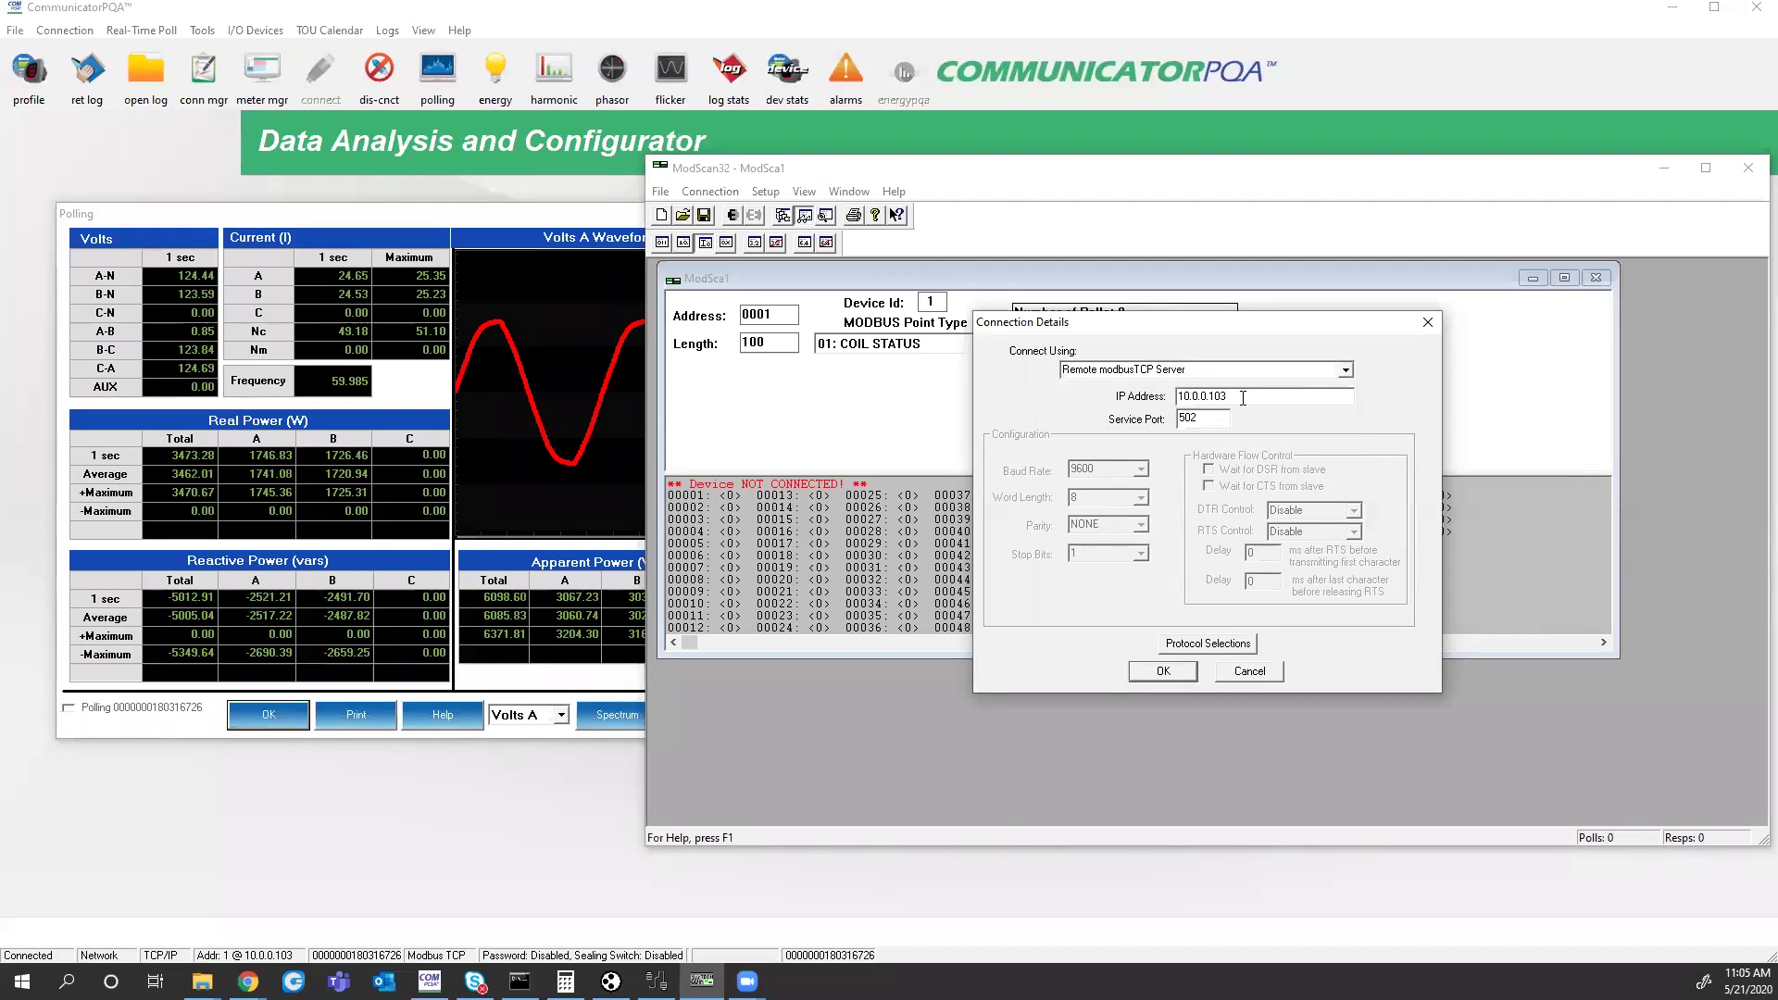
{"action": "double_click", "coordinate": [1207, 416]}
- Connect to 10.0.0.103 and read 03: HOLDING REGISTER points from 40001, then return to the manual
{"action": "left_click", "coordinate": [1163, 672]}
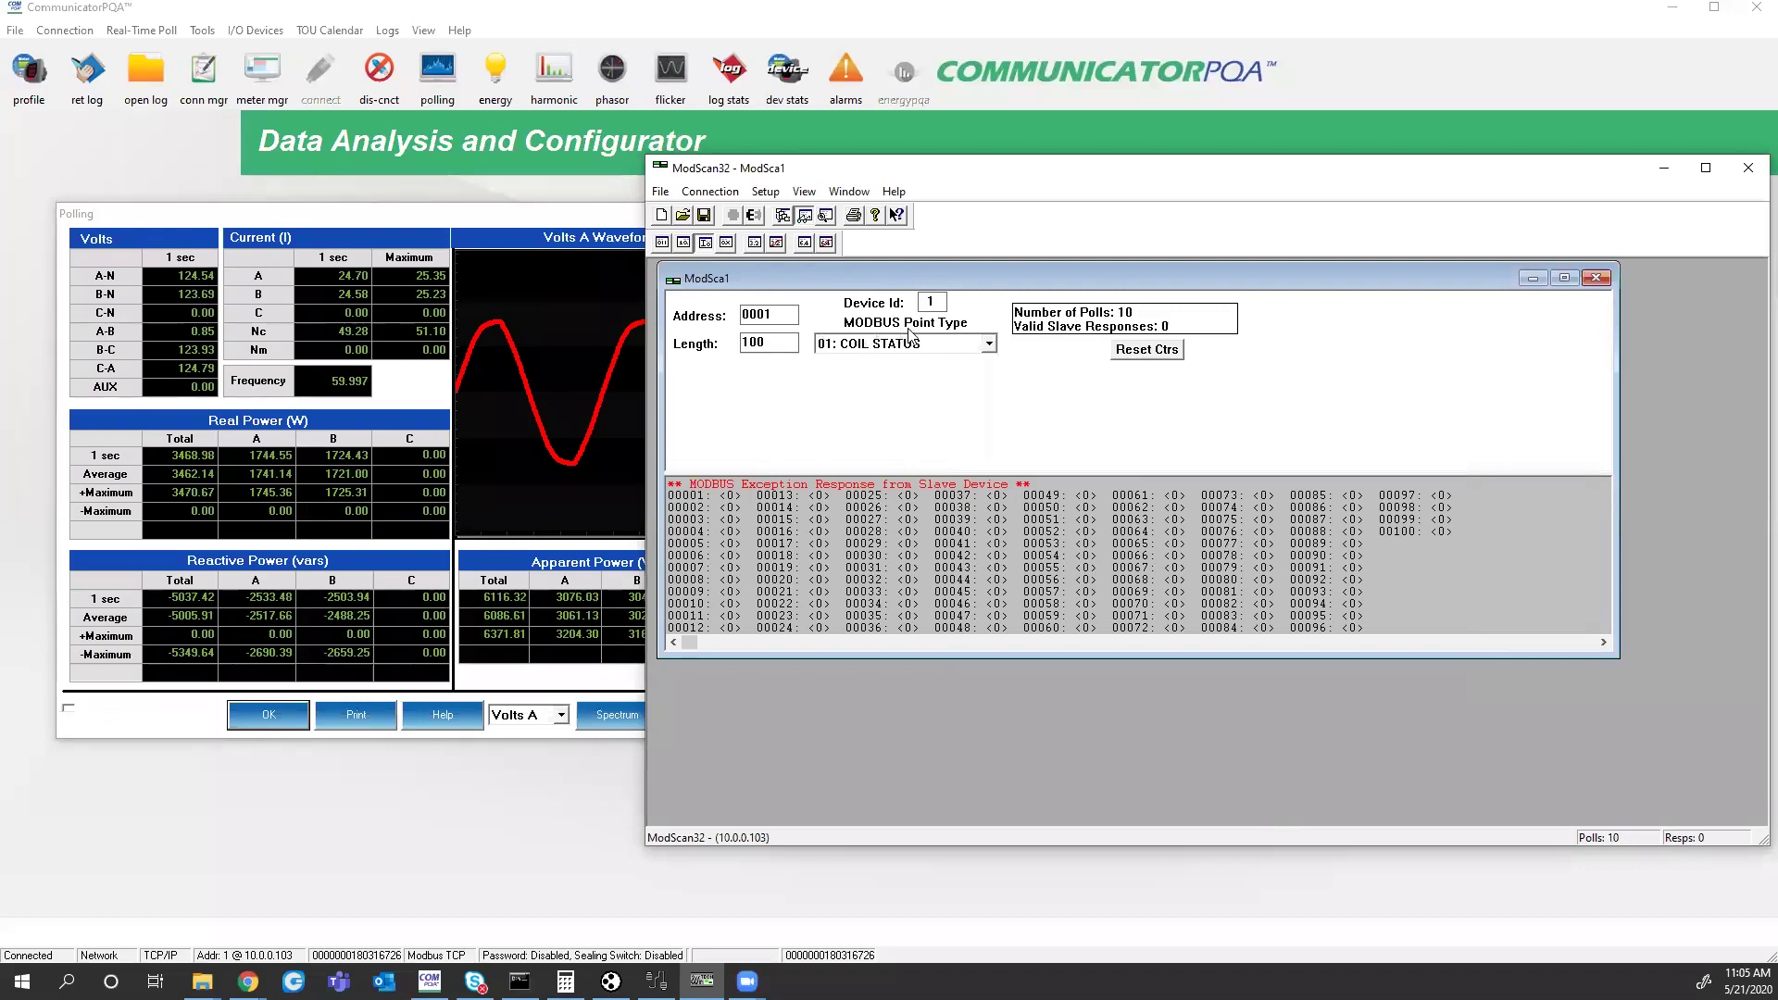
{"action": "left_click", "coordinate": [930, 348]}
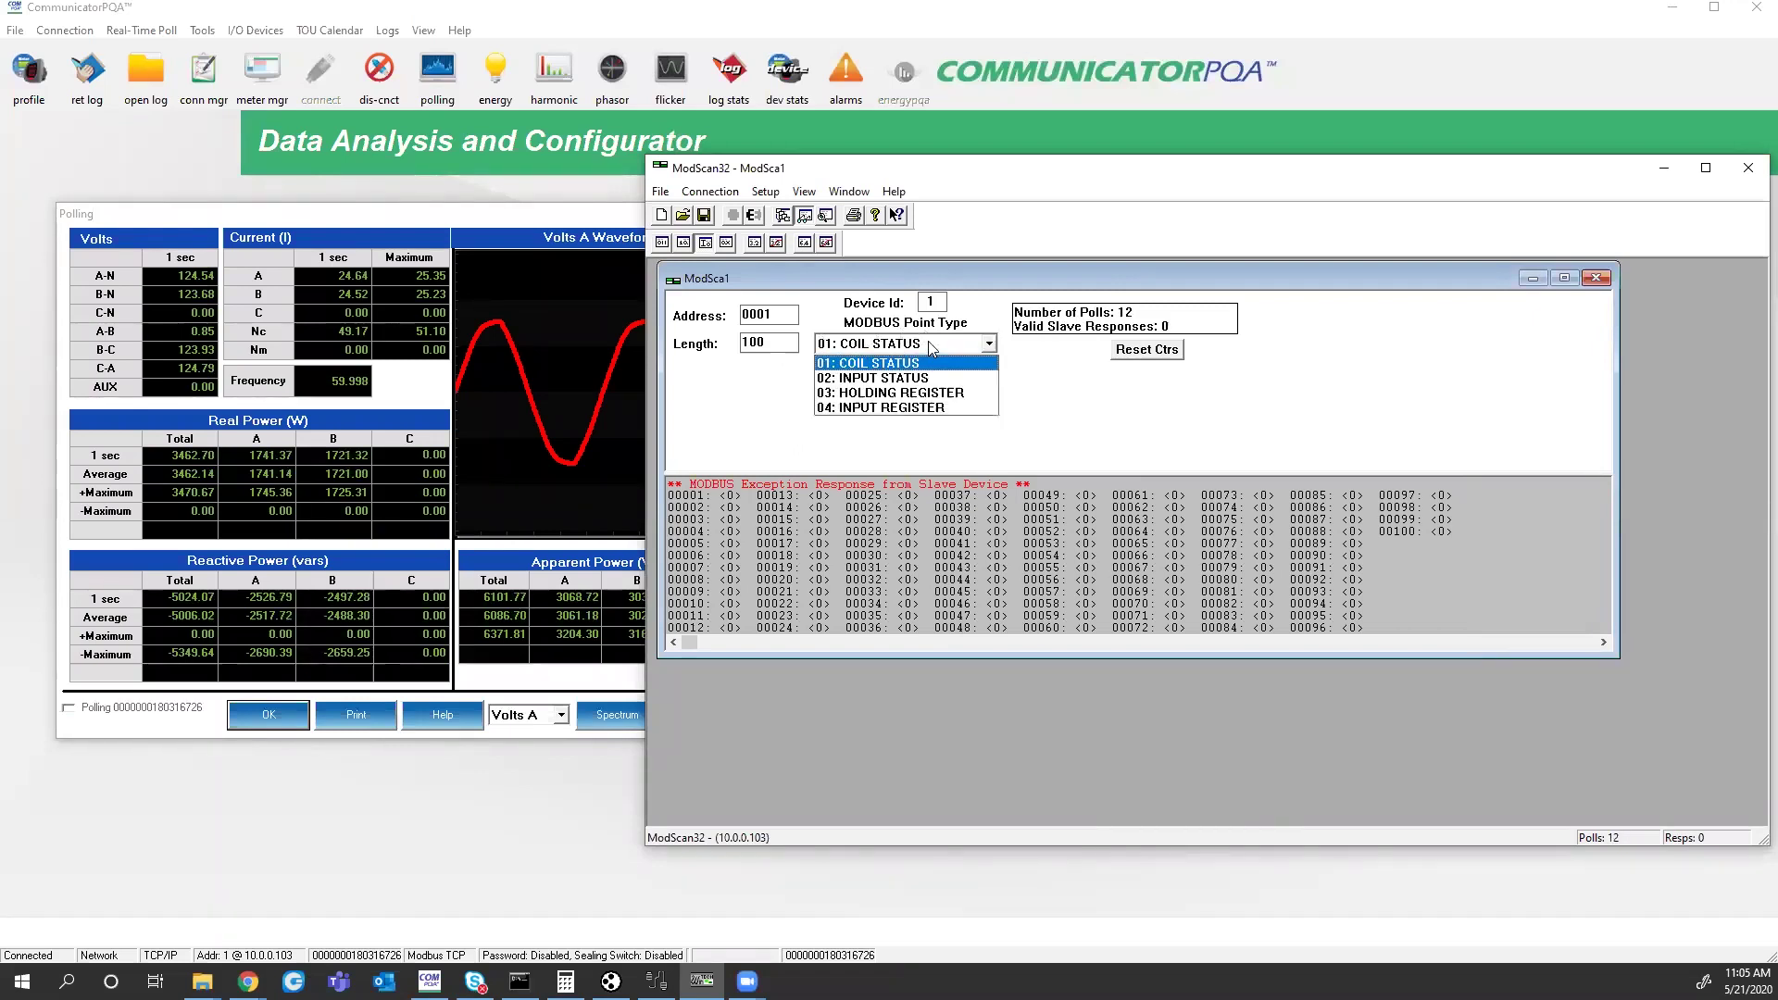
{"action": "left_click", "coordinate": [895, 394]}
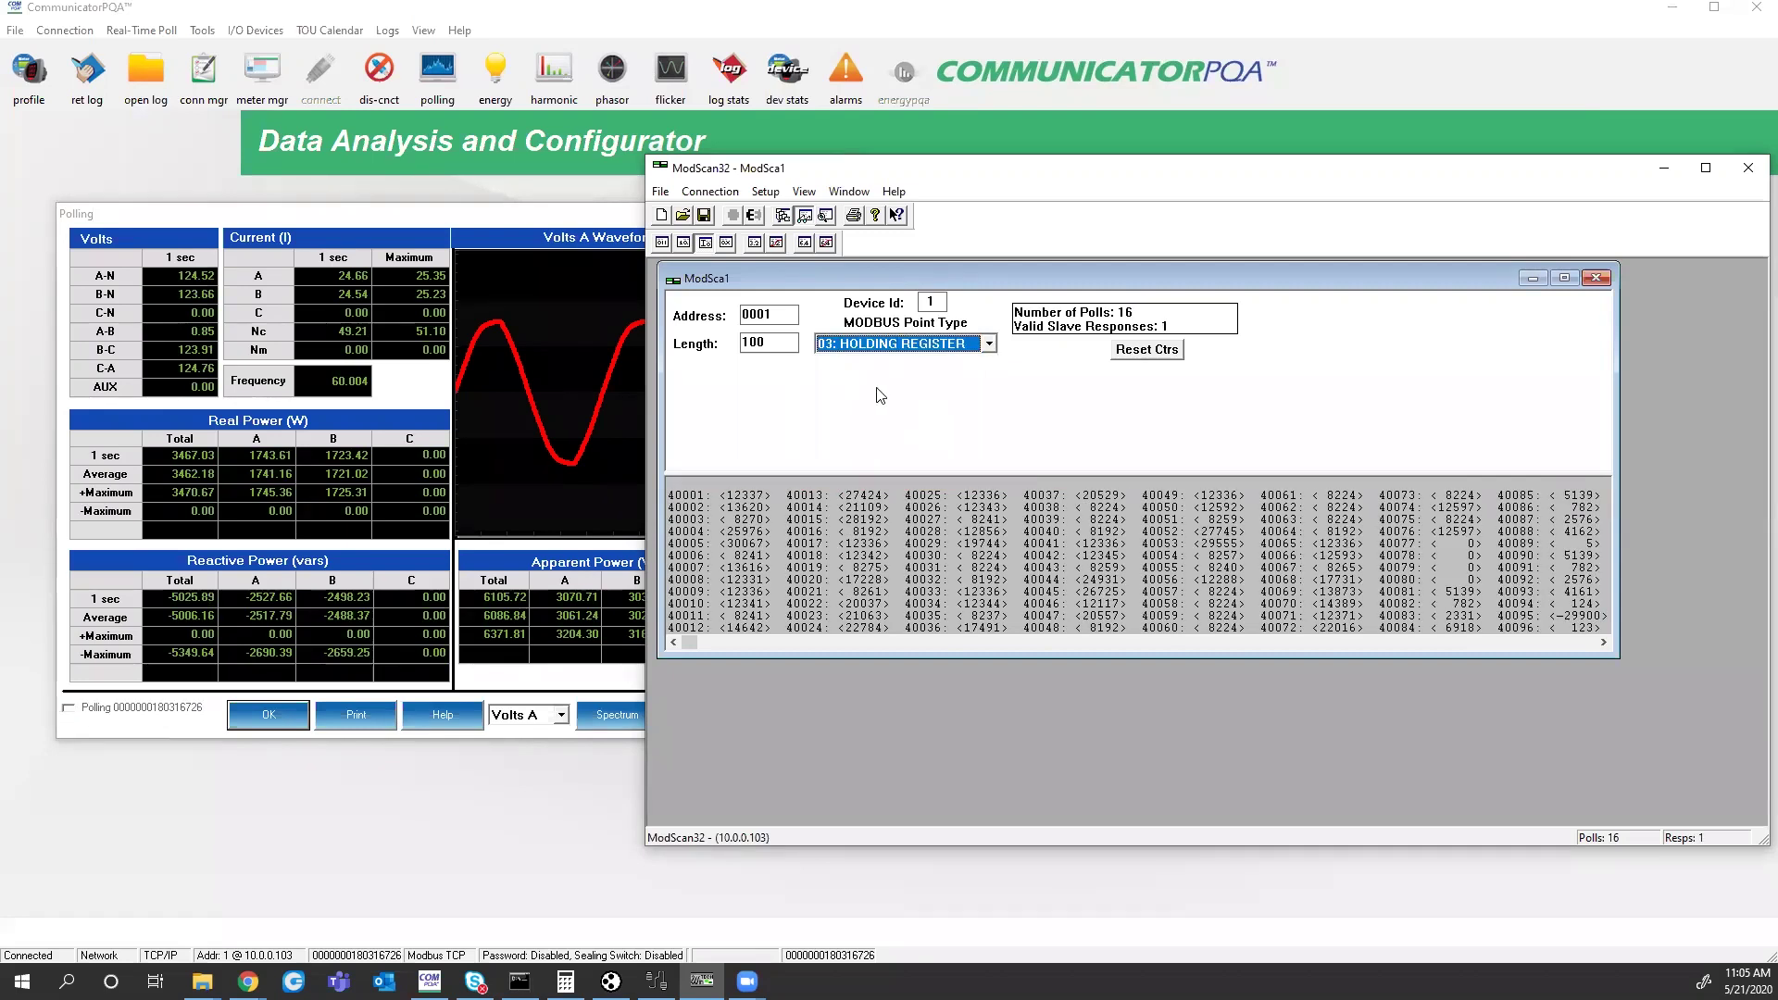
{"action": "left_click_drag", "start_coordinate": [786, 314], "coordinate": [738, 315]}
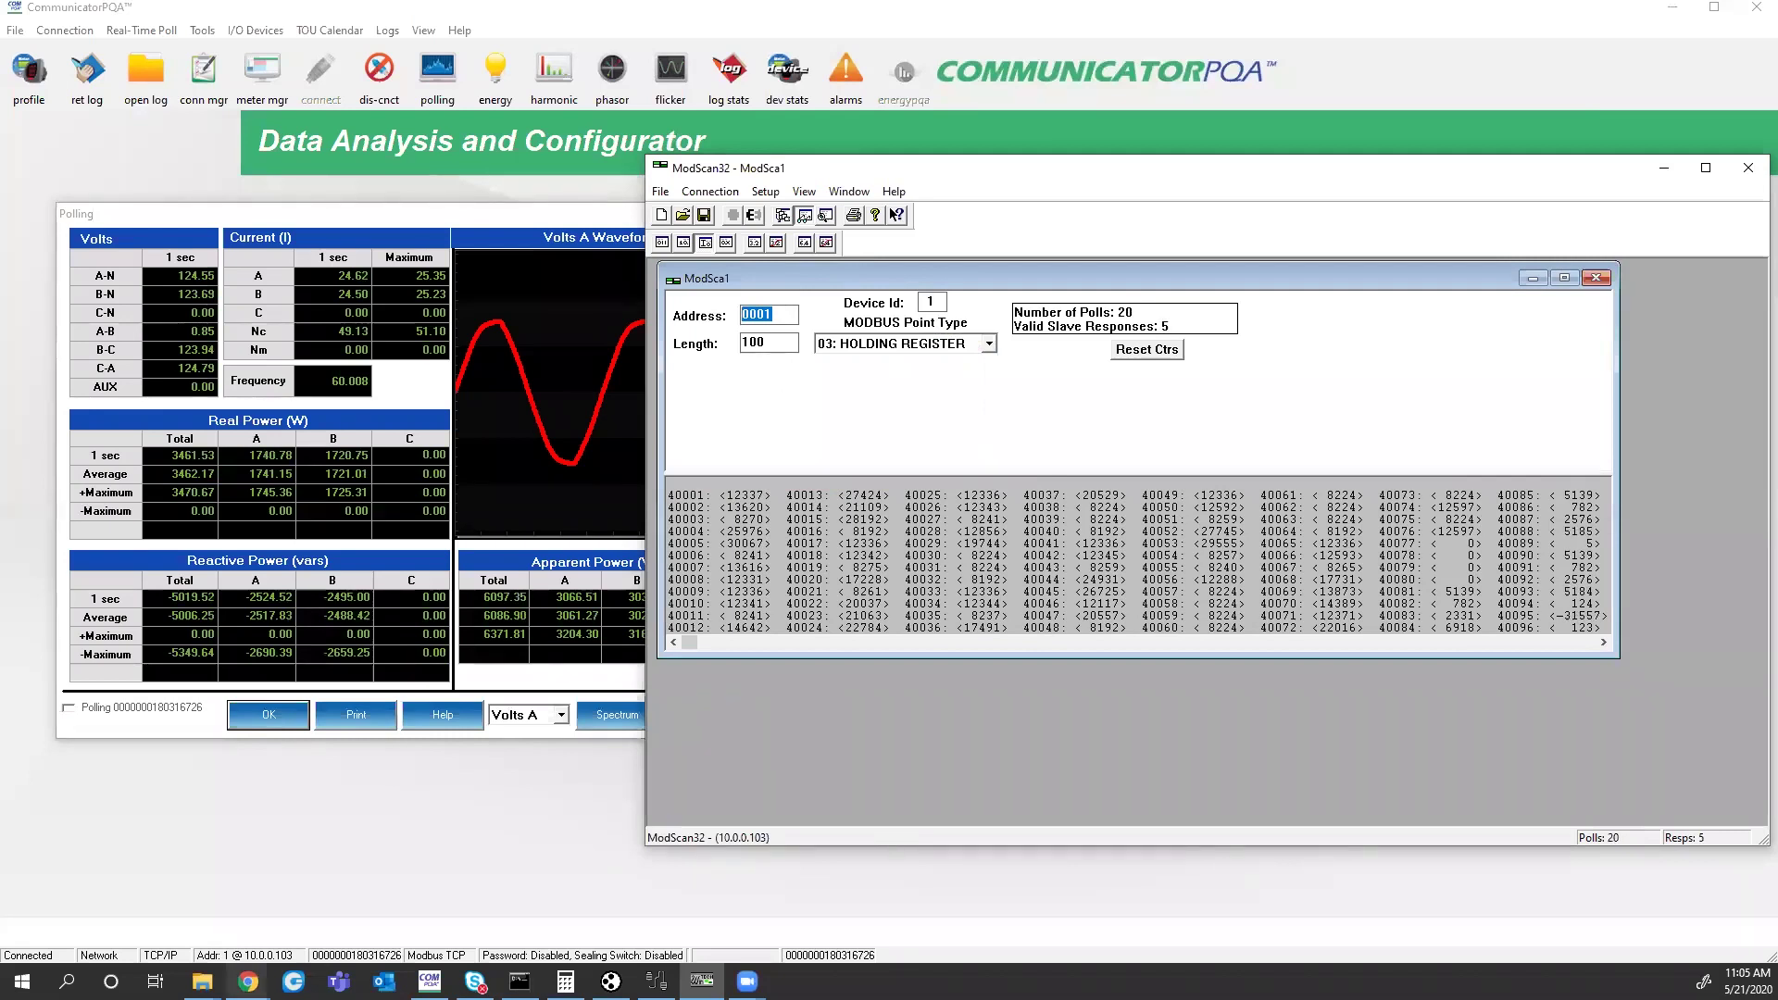
{"action": "mouse_move", "coordinate": [248, 981]}
{"action": "left_click", "coordinate": [335, 909]}
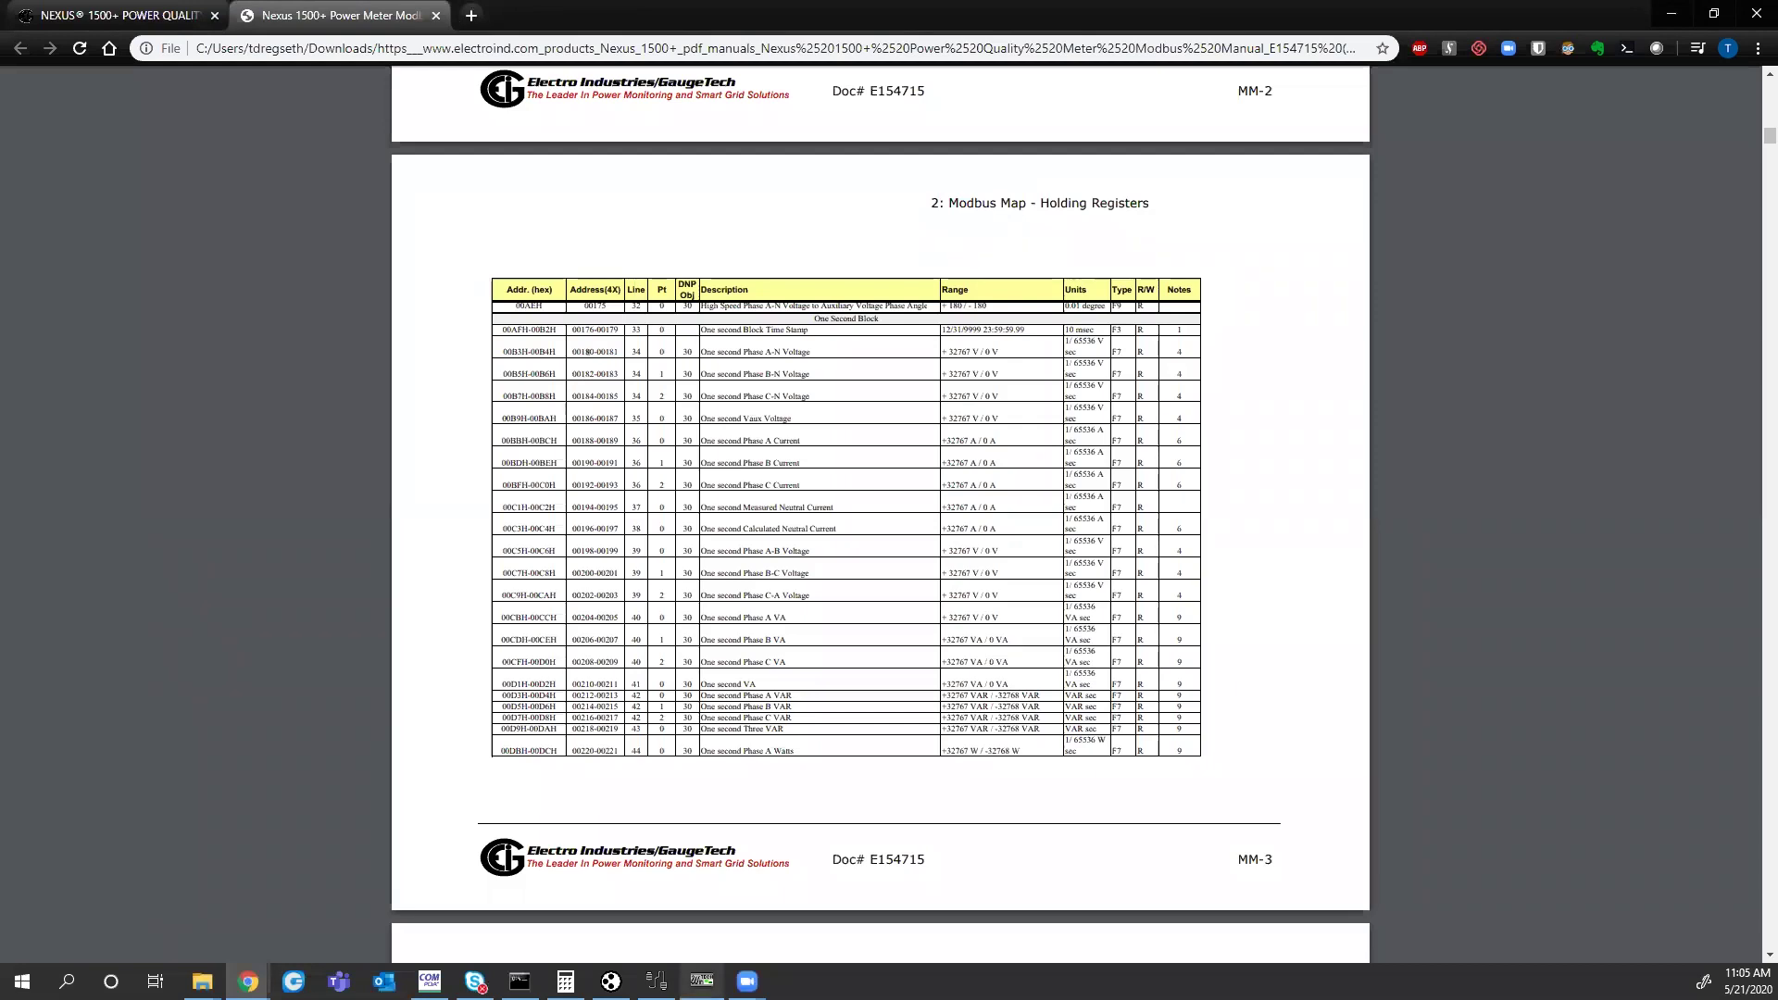
- Poll a single holding register at address 180 and compare its 124 reading with CommunicatorPQA
{"action": "left_click", "coordinate": [702, 981]}
{"action": "double_click", "coordinate": [746, 314]}
{"action": "type", "text": "180"}
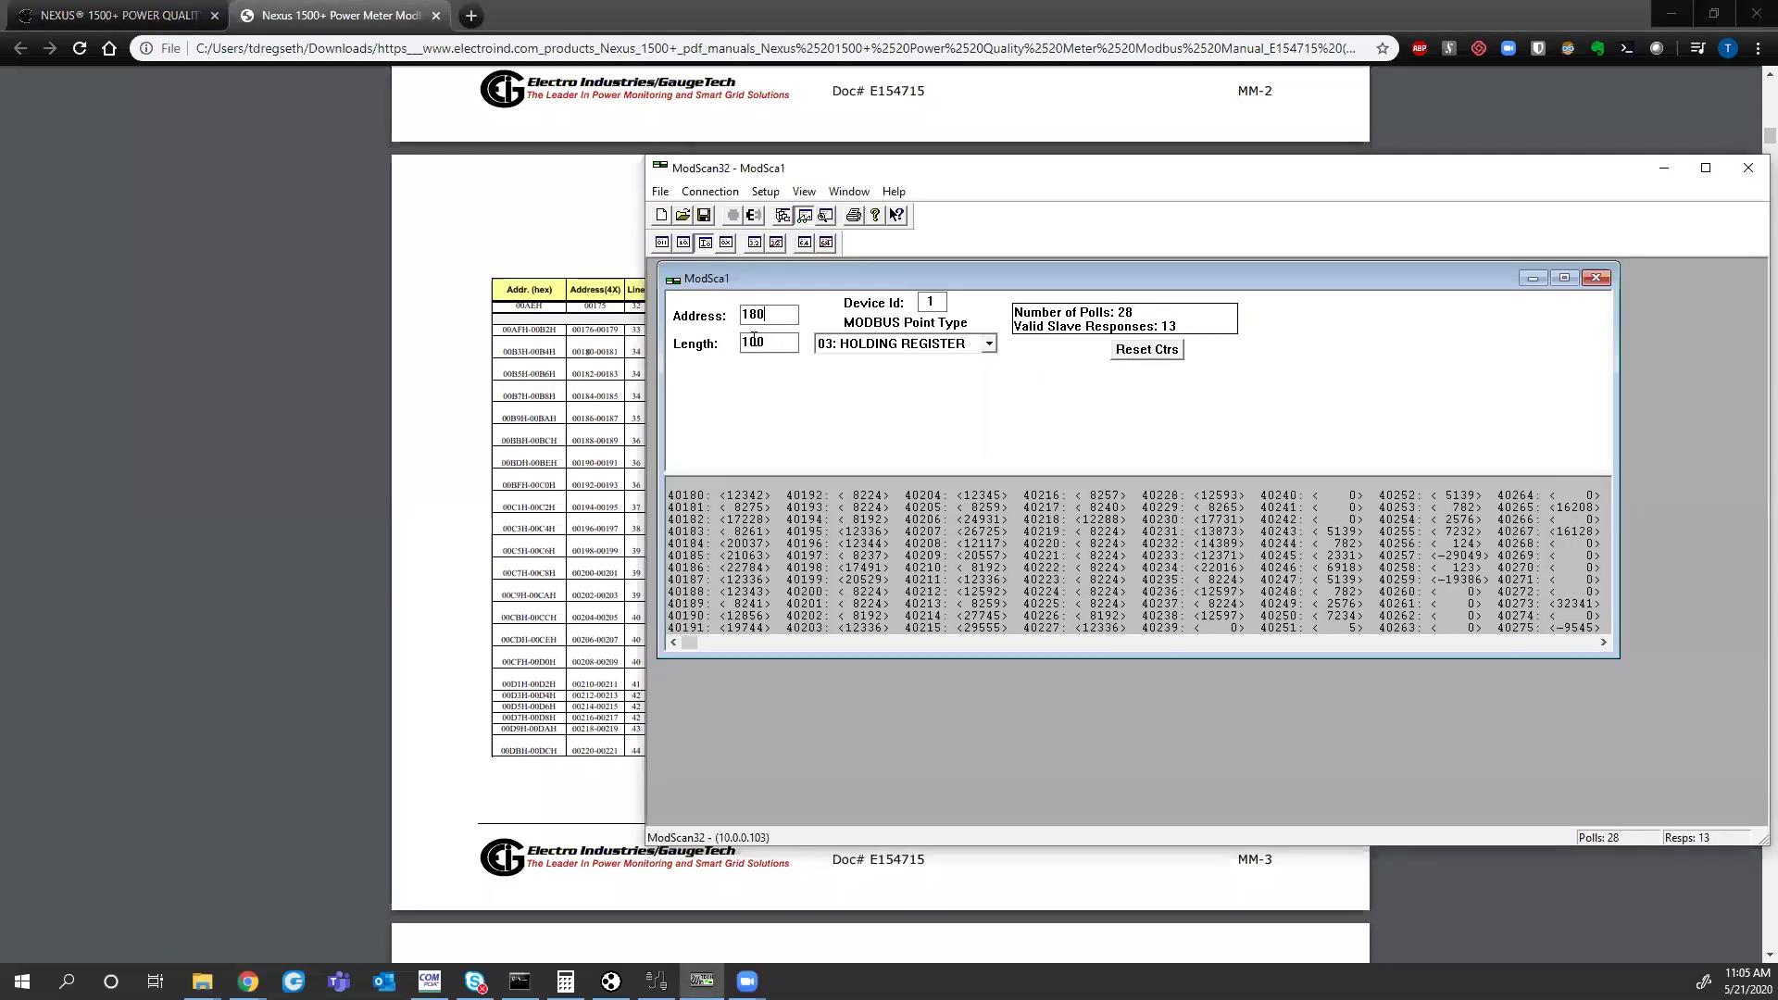
{"action": "left_click_drag", "start_coordinate": [771, 343], "coordinate": [731, 344]}
{"action": "type", "text": "1"}
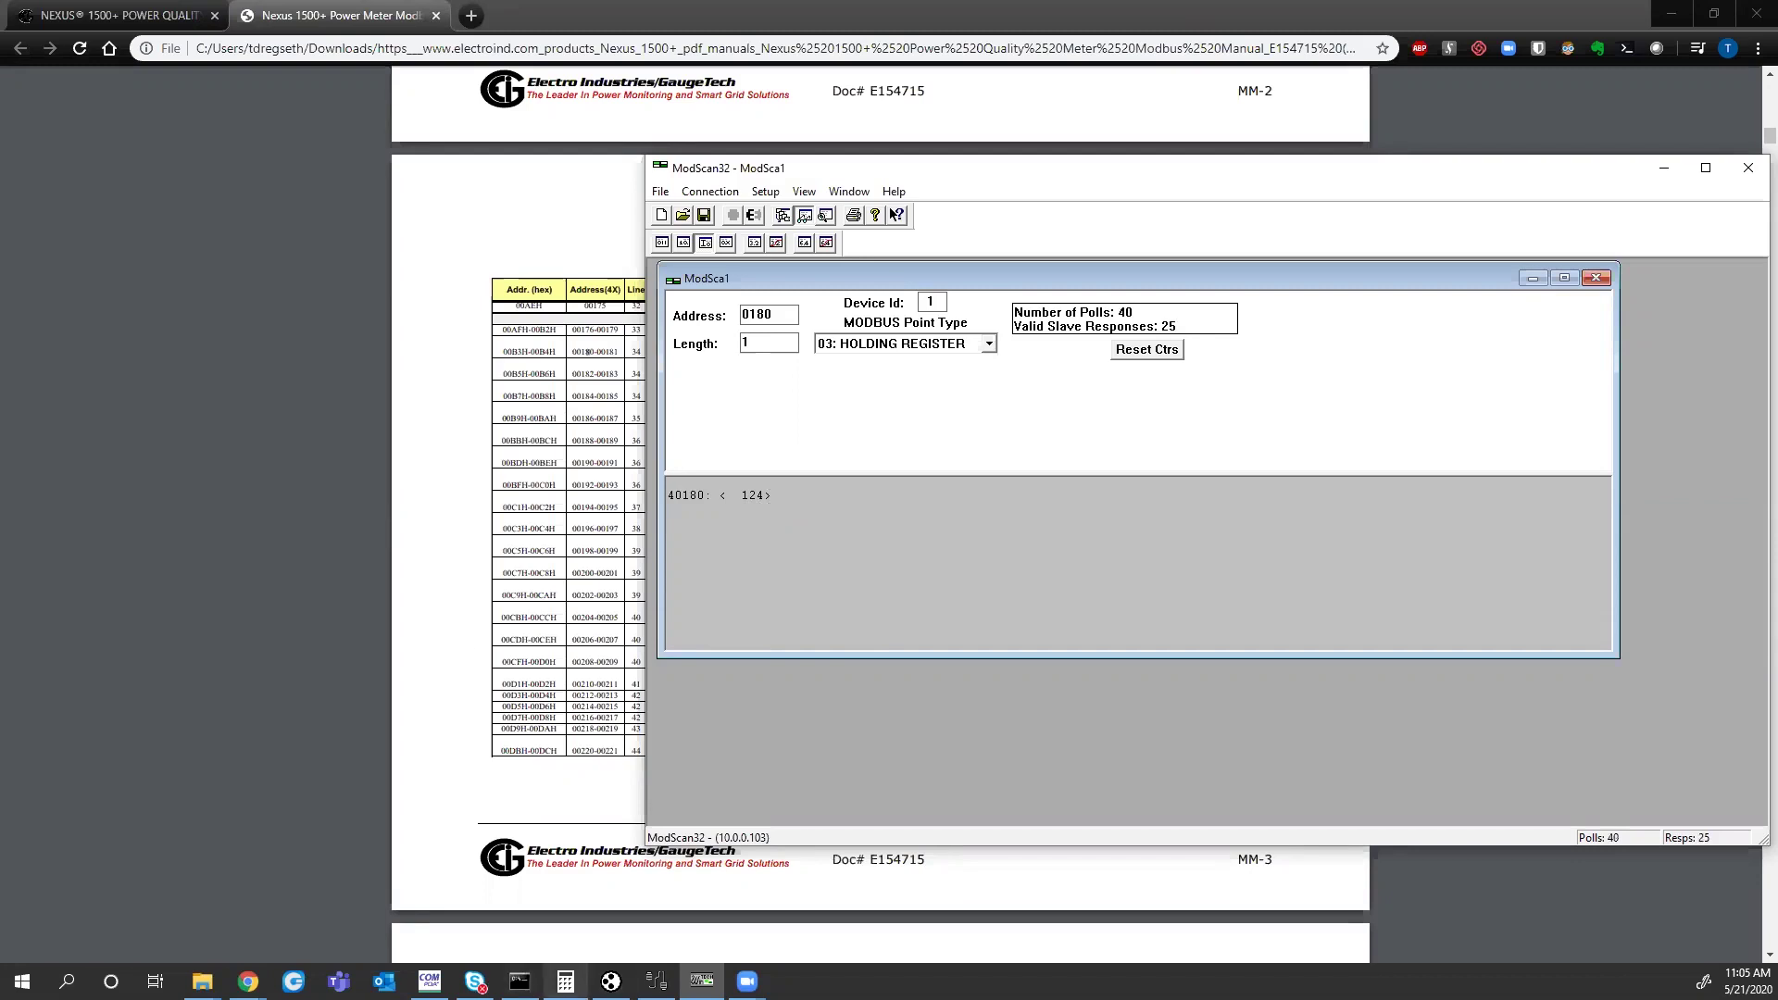
{"action": "left_click", "coordinate": [429, 980]}
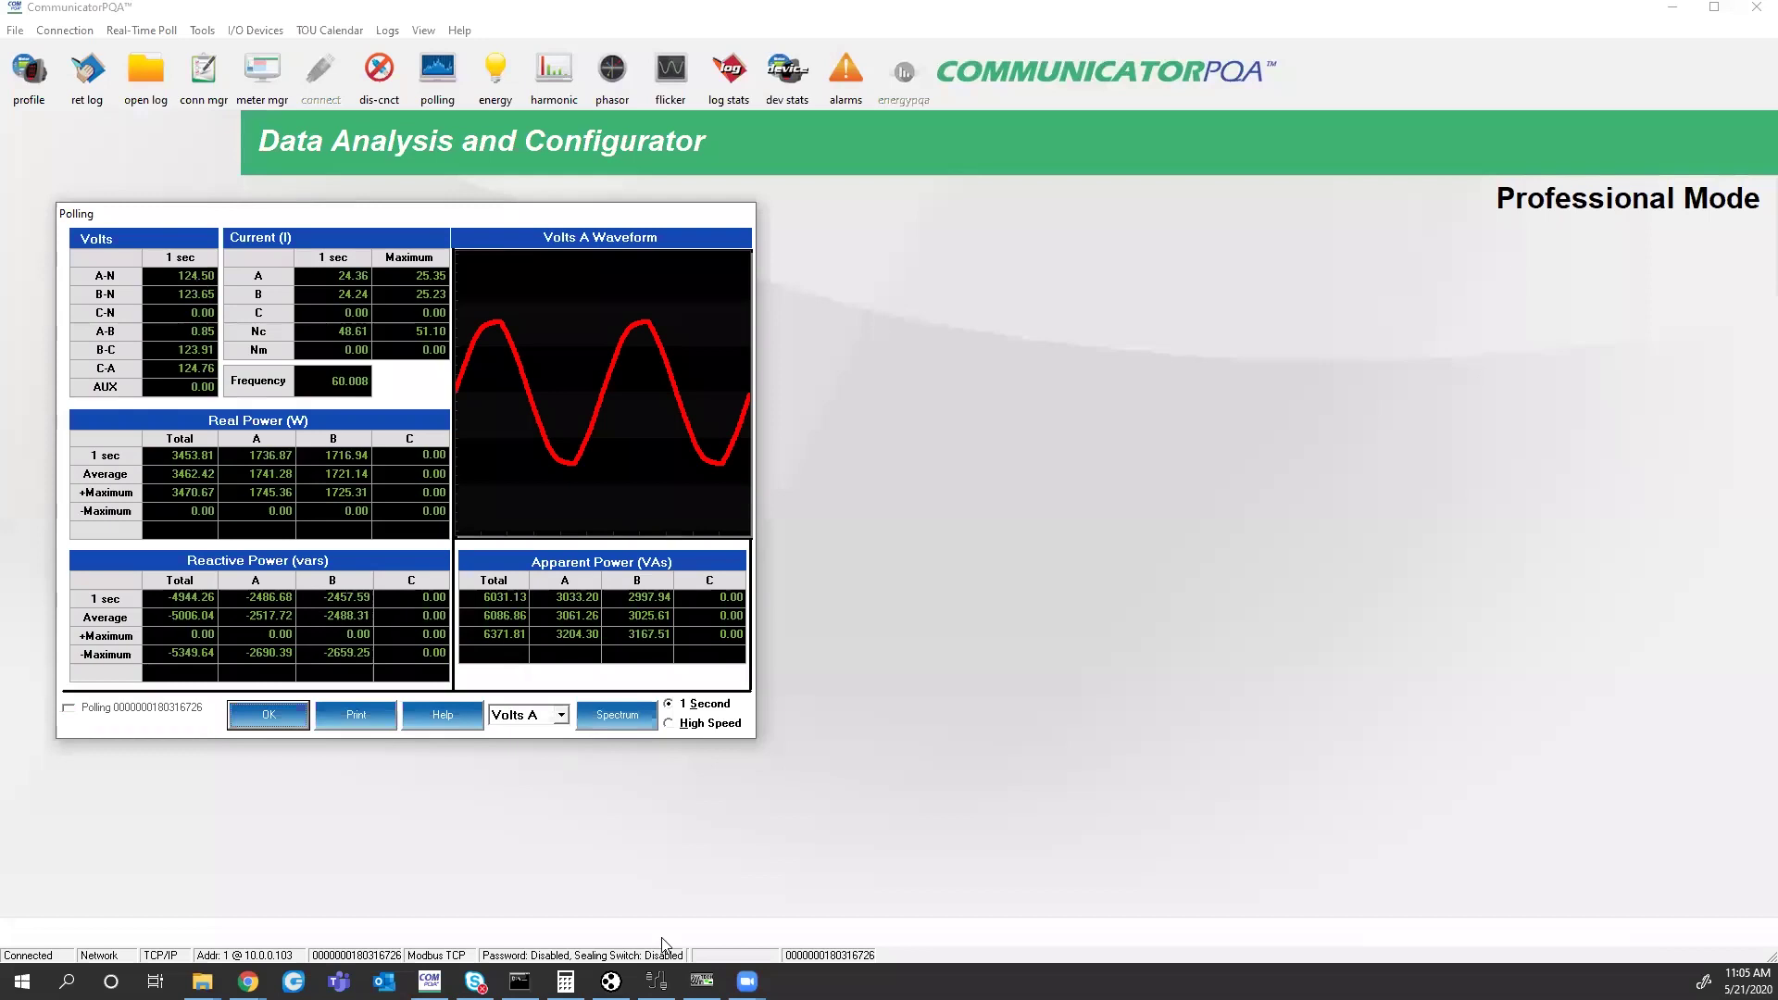
{"action": "left_click", "coordinate": [702, 981]}
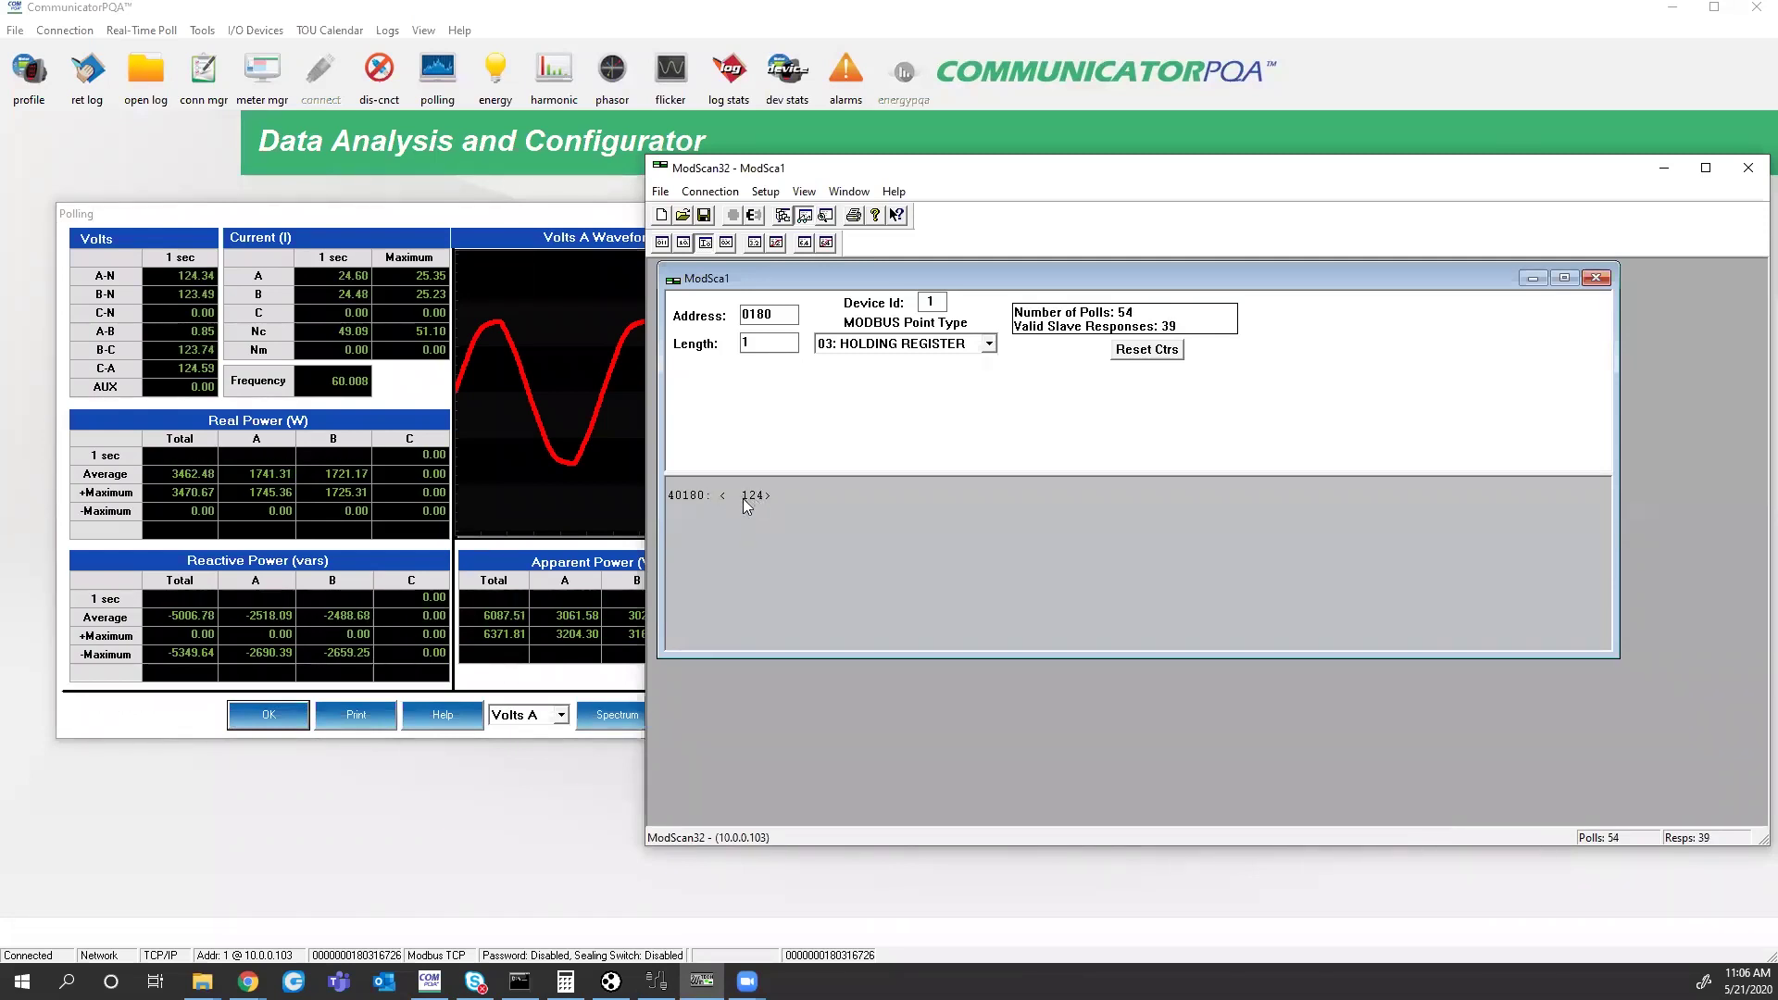
- Change the start address to 0181 and compare with CommunicatorPQA before returning to the manual
{"action": "left_click", "coordinate": [786, 316]}
{"action": "key", "text": "BackSpace"}
{"action": "type", "text": "1"}
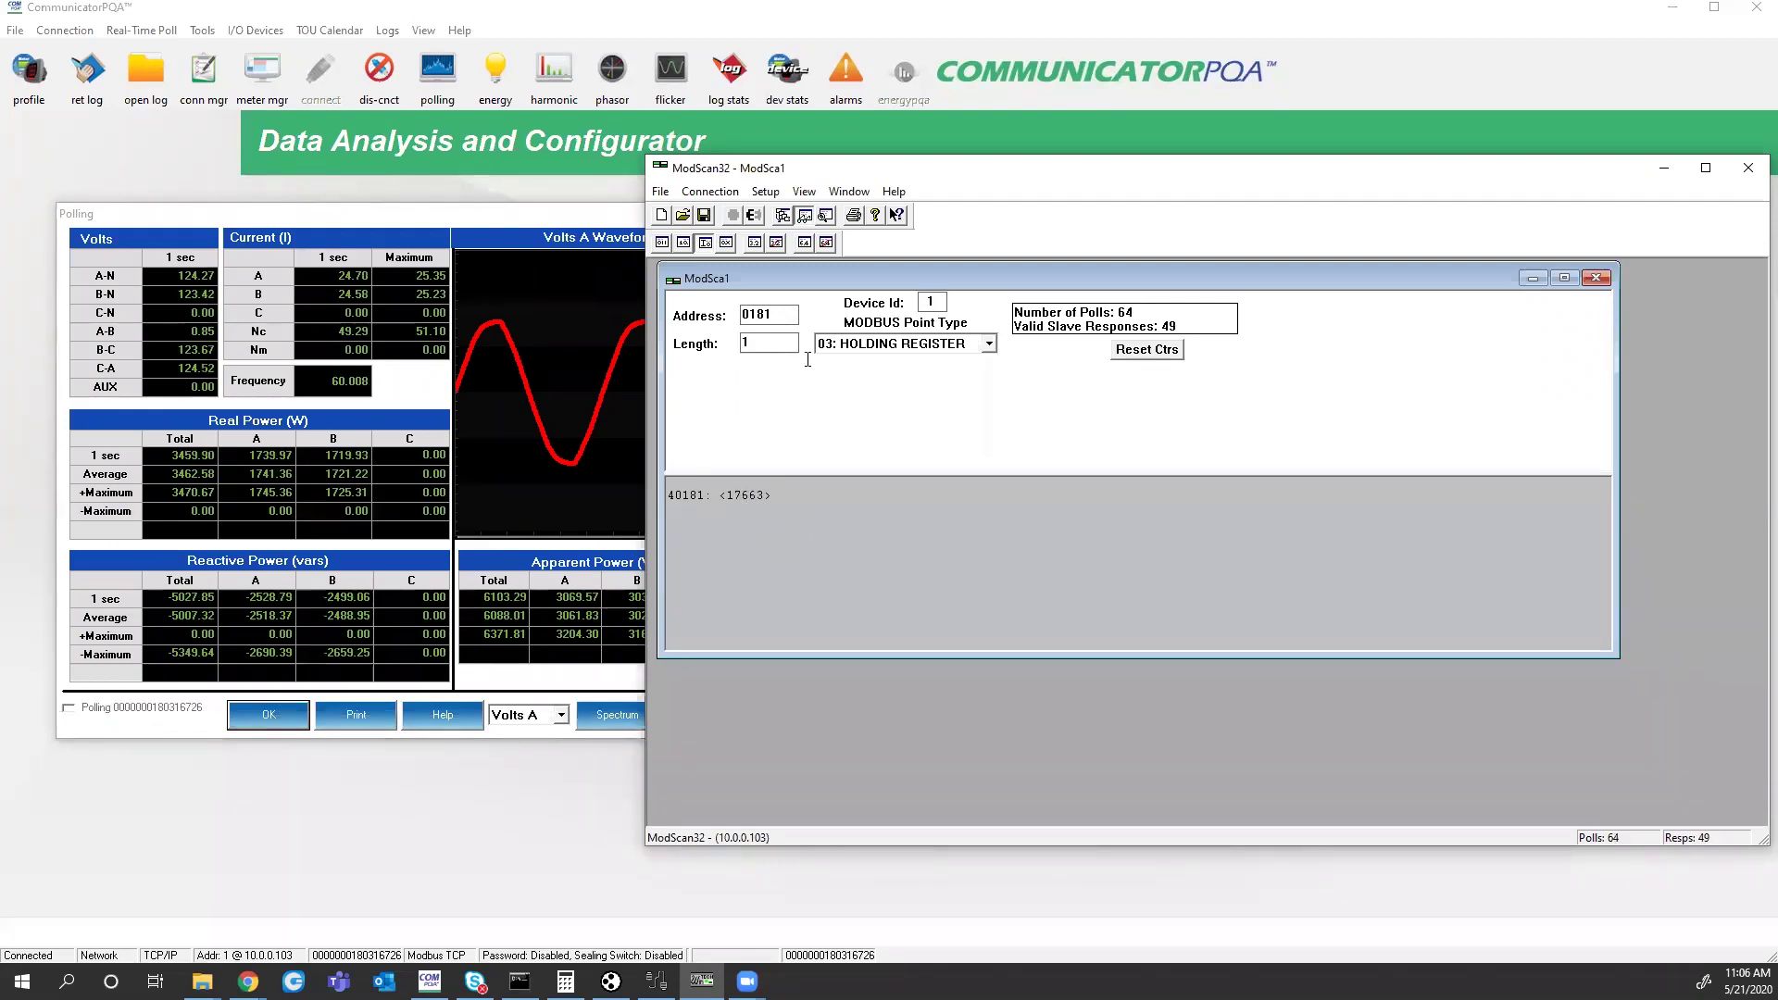
{"action": "left_click", "coordinate": [365, 592]}
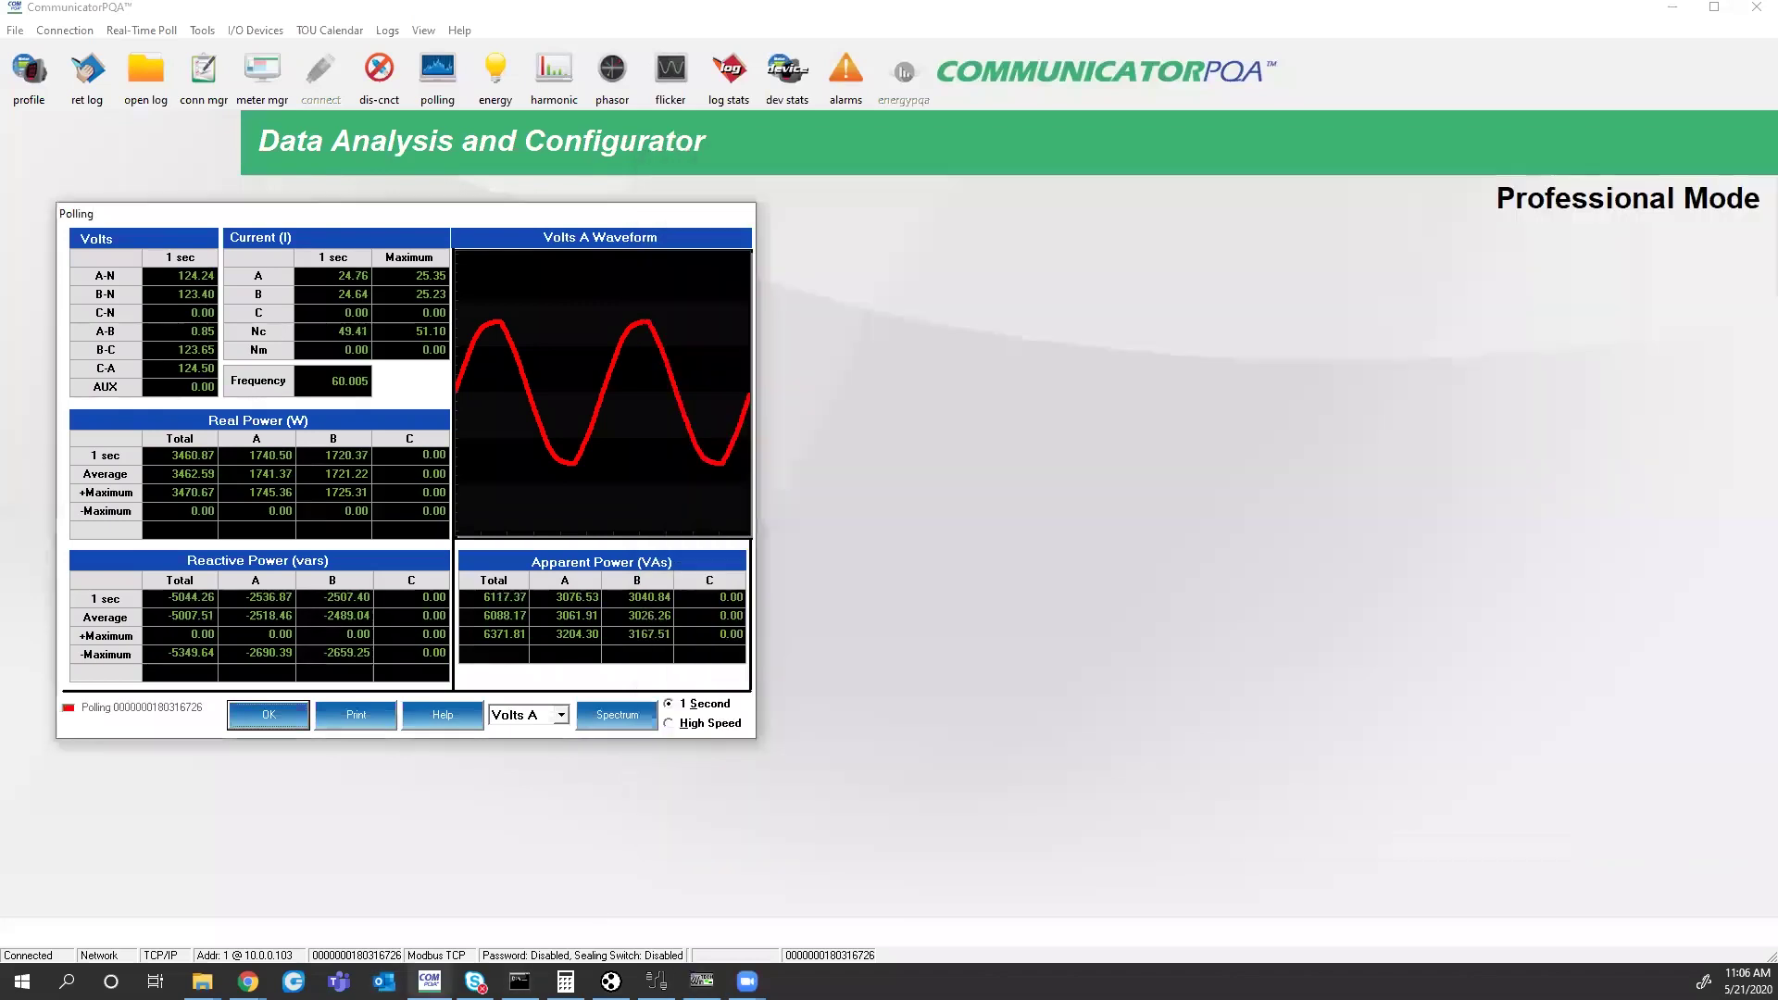
{"action": "mouse_move", "coordinate": [247, 981]}
{"action": "left_click", "coordinate": [352, 930]}
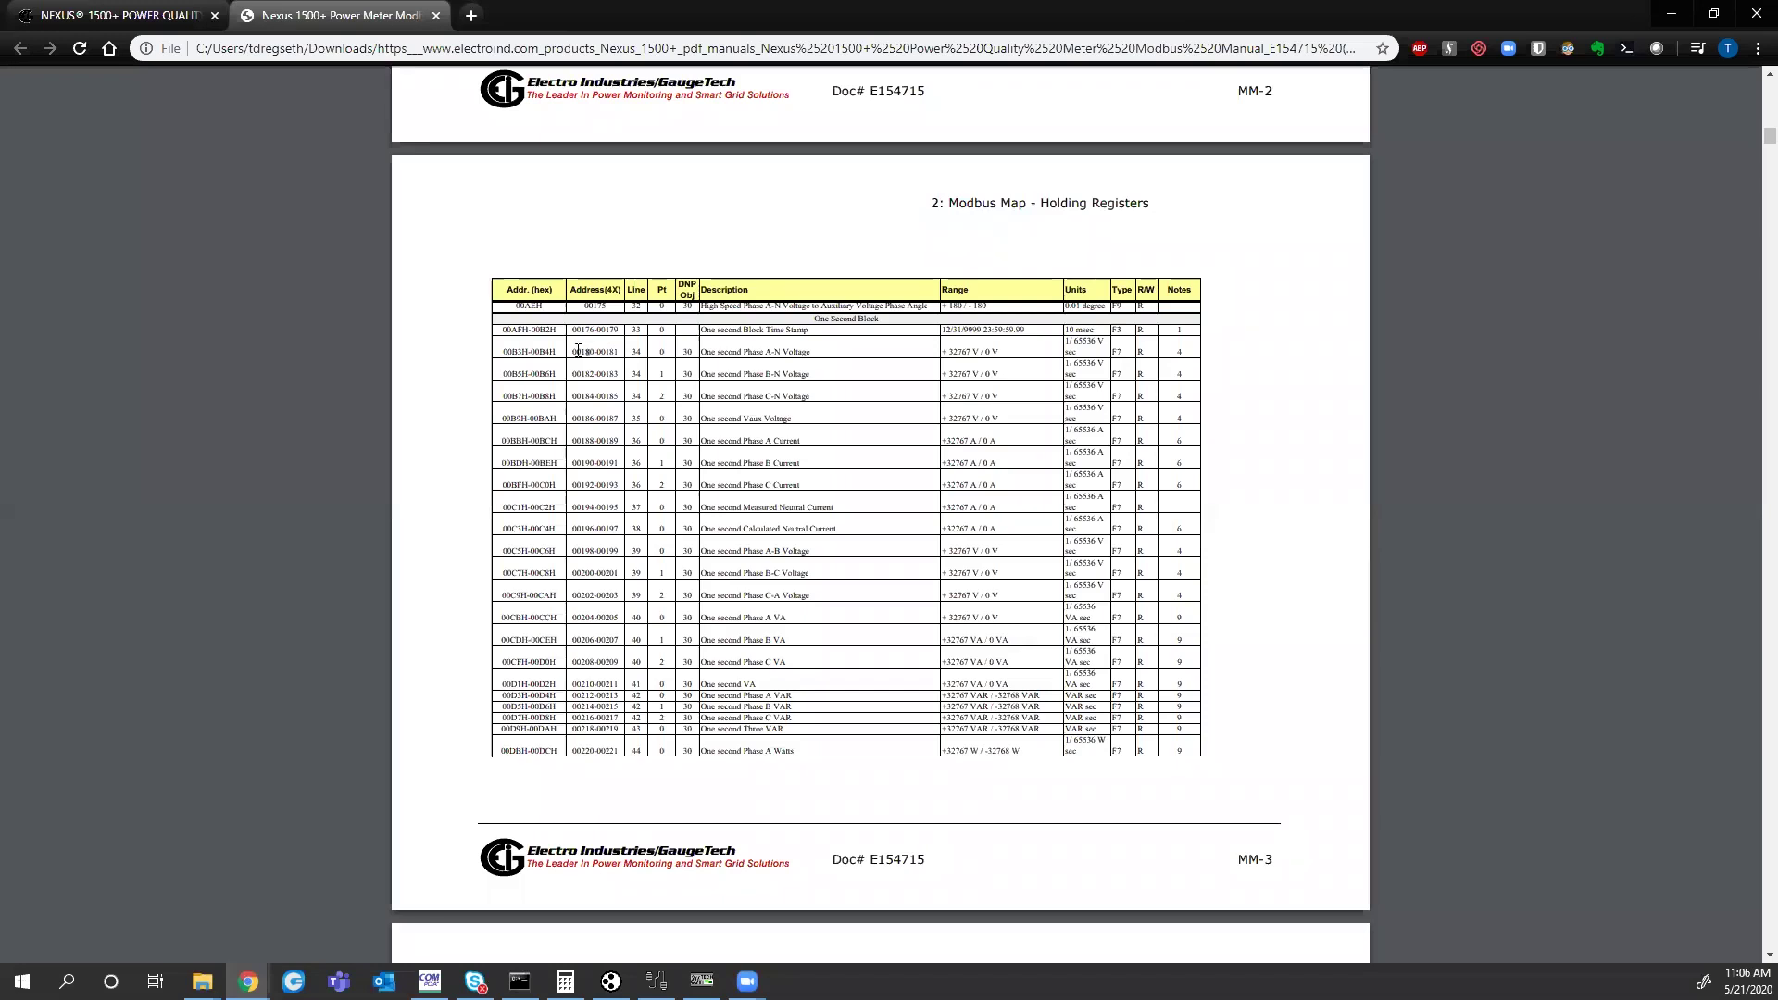
{"action": "left_click_drag", "start_coordinate": [572, 350], "coordinate": [620, 350]}
{"action": "left_click", "coordinate": [616, 355]}
{"action": "left_click", "coordinate": [702, 981]}
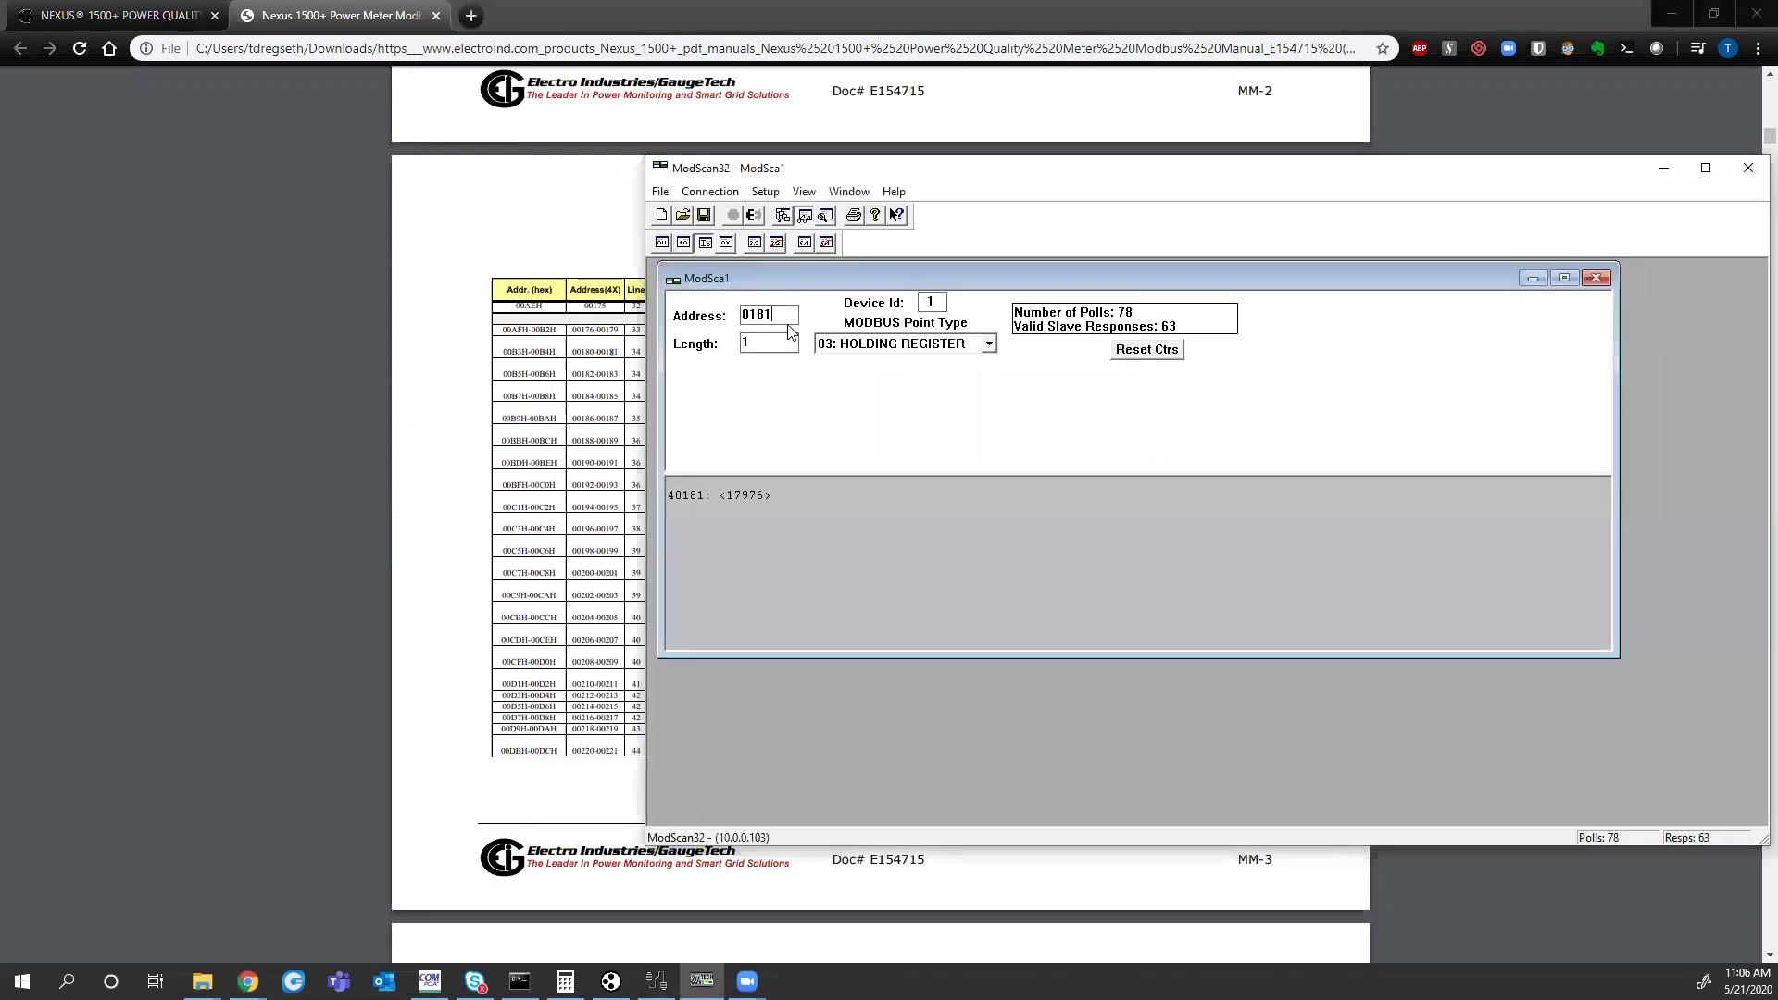
{"action": "type", "text": "0"}
{"action": "left_click", "coordinate": [764, 336]}
{"action": "key", "text": "BackSpace"}
{"action": "type", "text": "2"}
- Show registers 40180–40181 in ModScan32 as one long integer, most significant register first
{"action": "left_click", "coordinate": [767, 193]}
{"action": "mouse_move", "coordinate": [802, 230]}
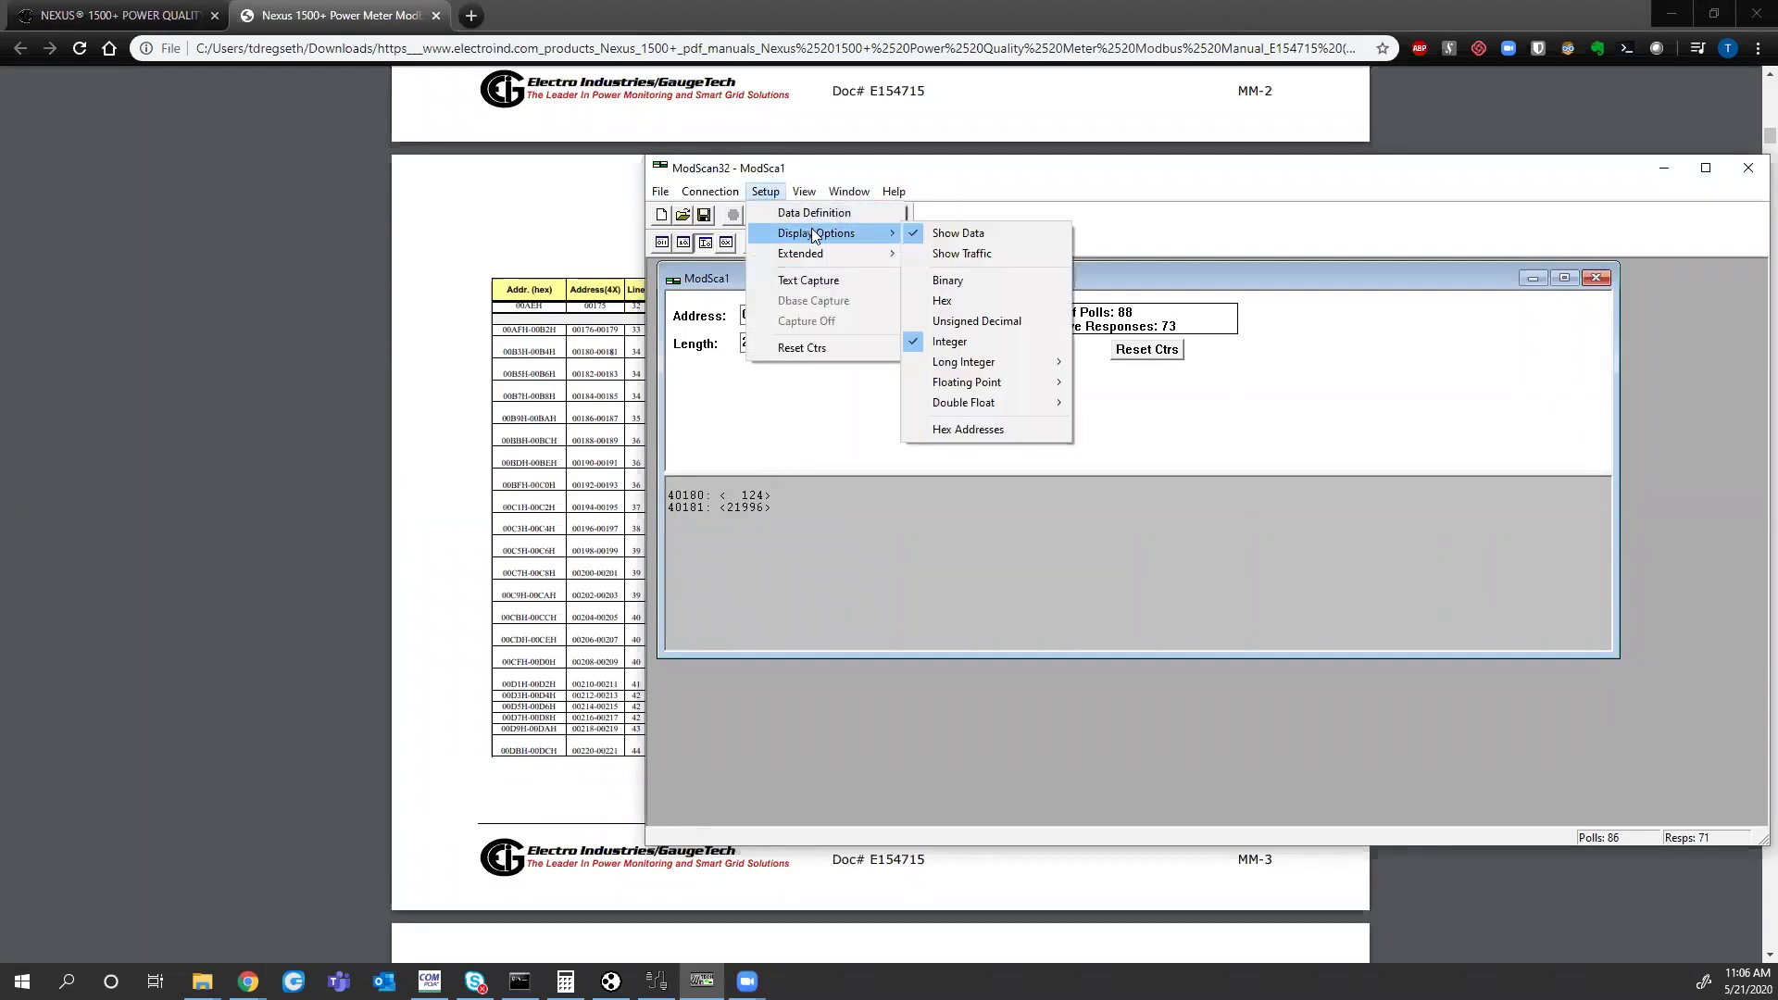
{"action": "mouse_move", "coordinate": [1016, 361]}
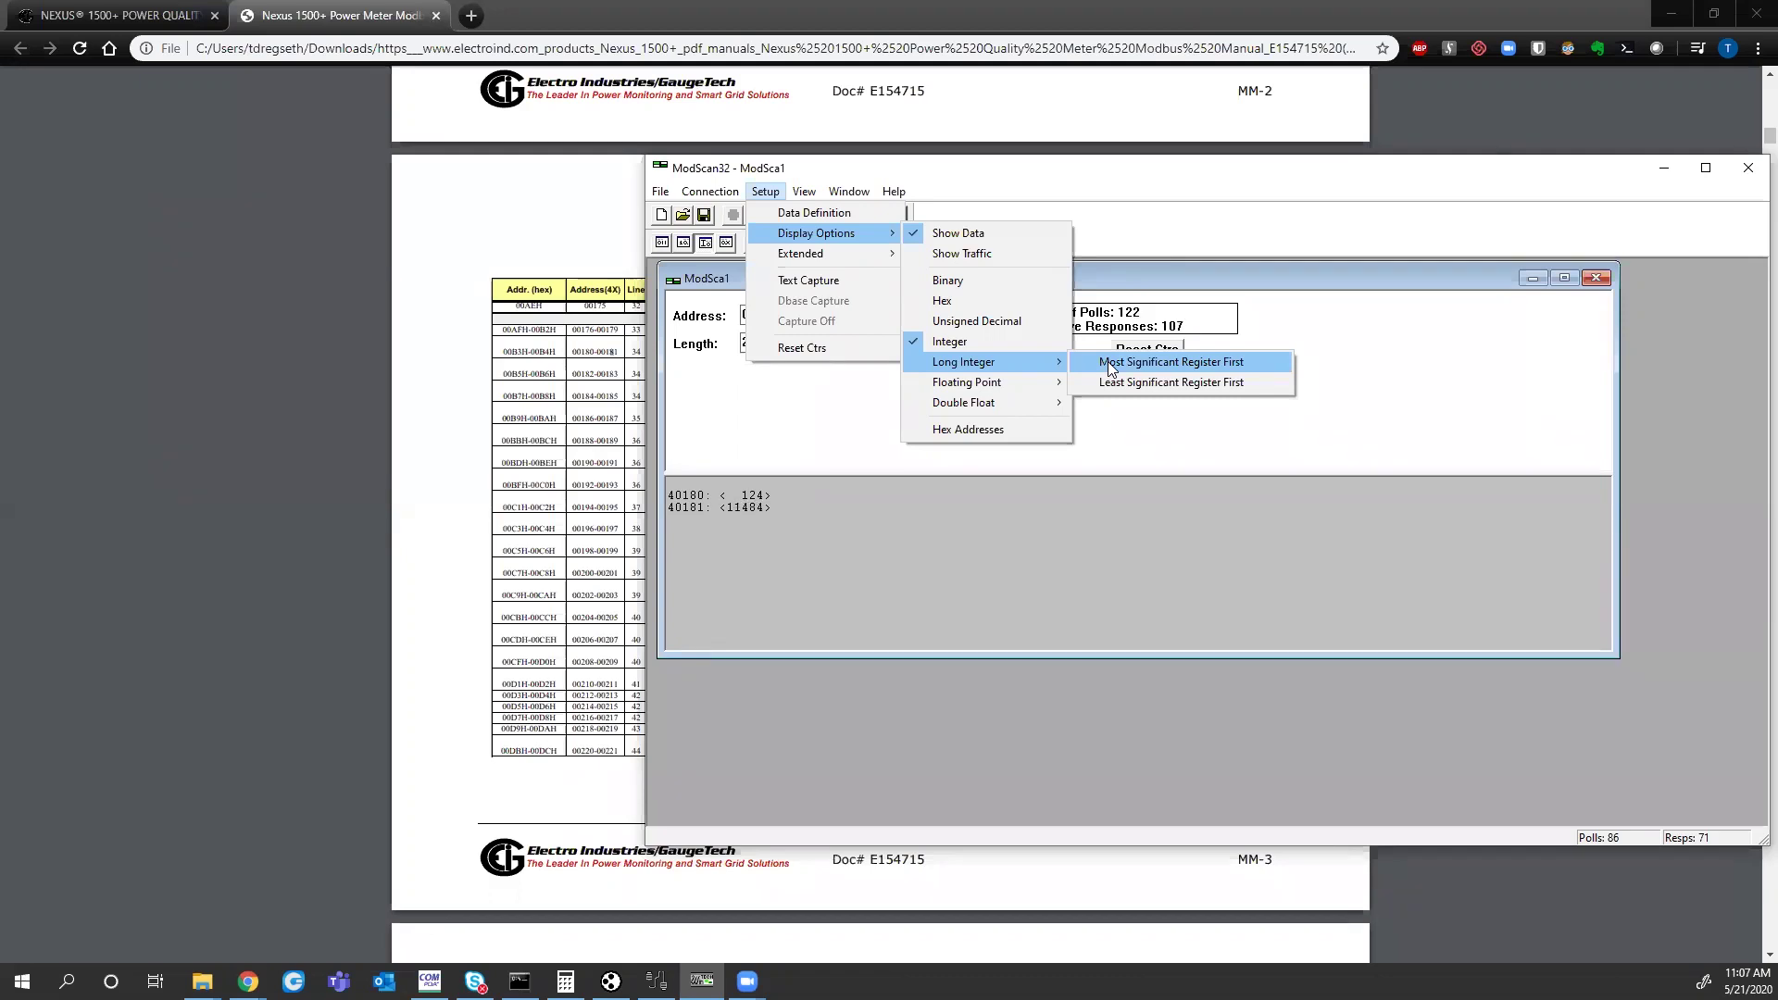
{"action": "left_click", "coordinate": [1111, 364]}
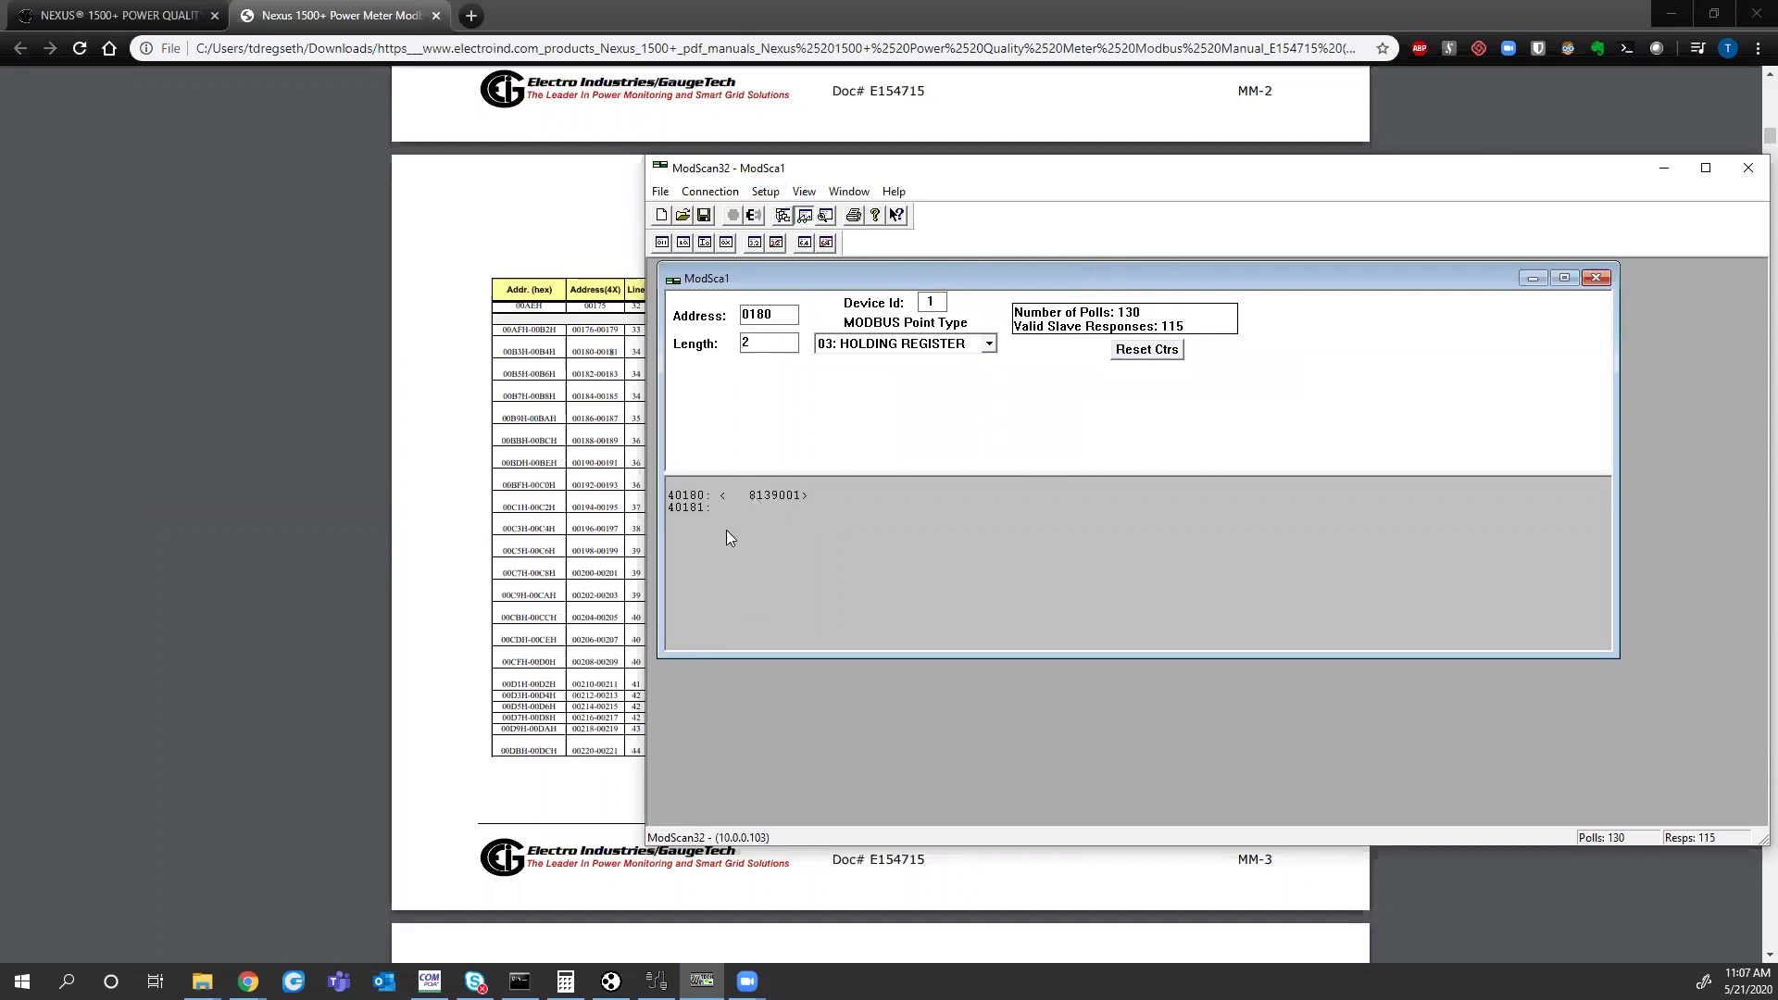
{"action": "left_click", "coordinate": [429, 980]}
- Compare the A-N voltage readings, then find Phase A-N voltage units of 1/65536 V in the Chrome manual
{"action": "left_click", "coordinate": [702, 981]}
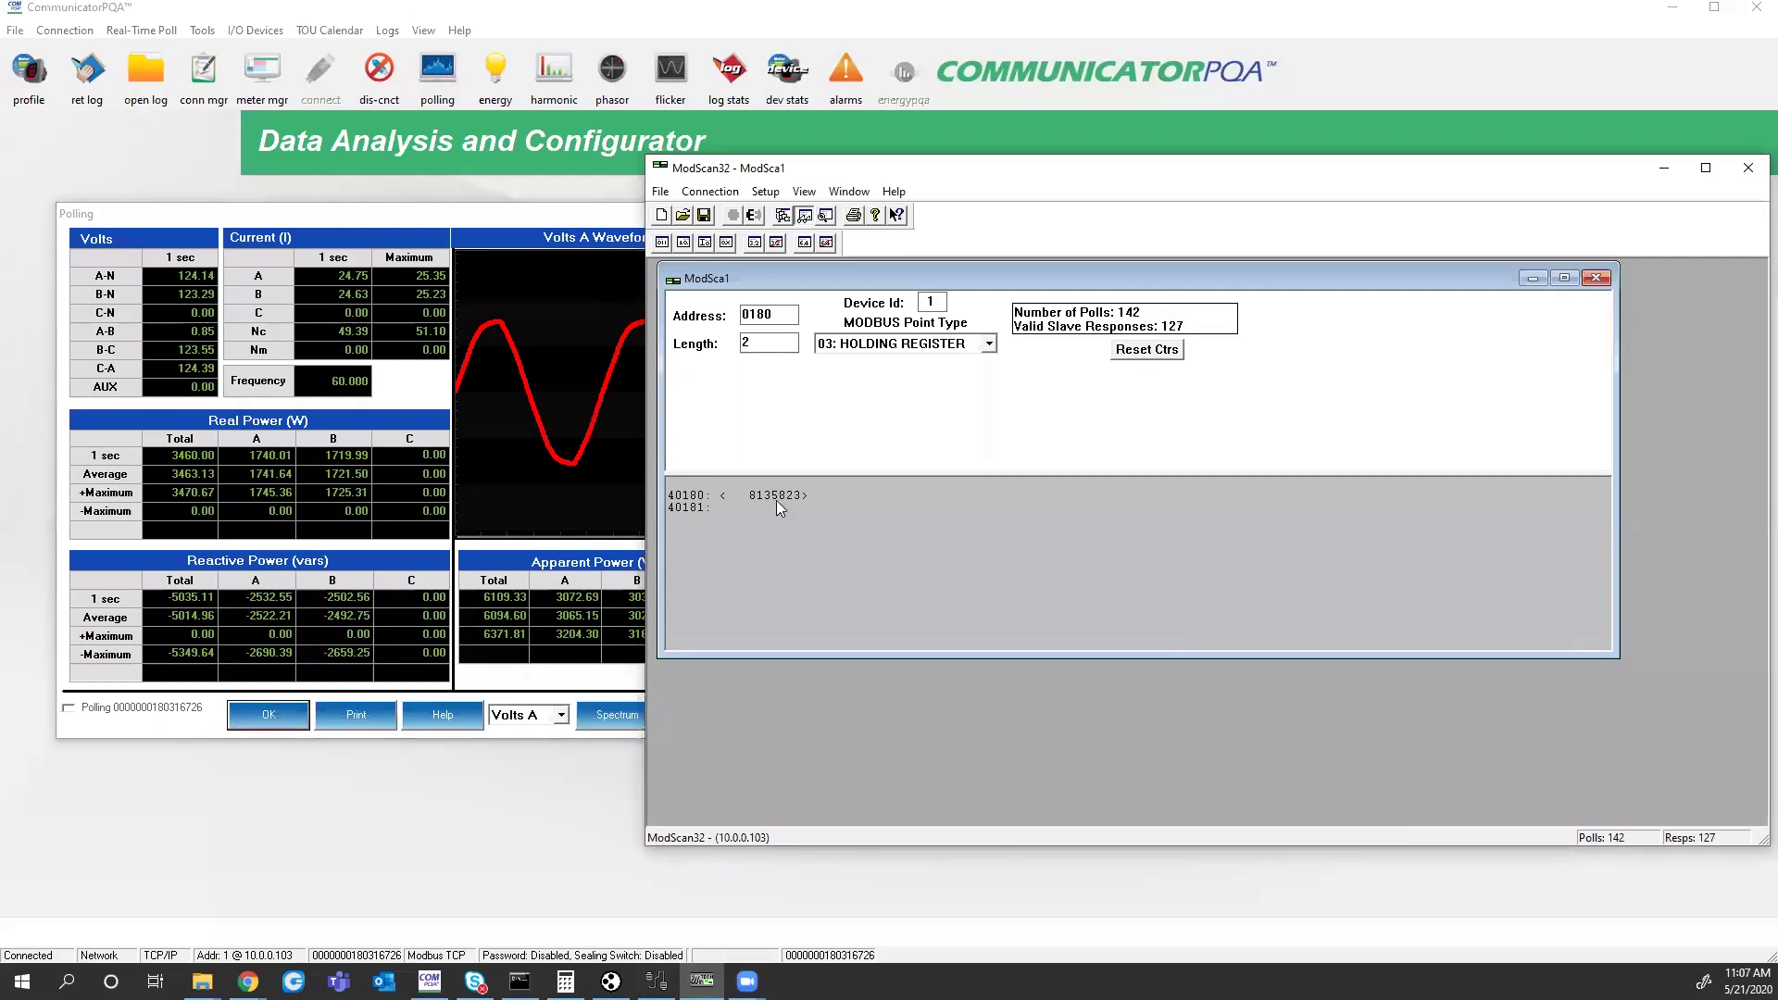
{"action": "left_click", "coordinate": [496, 893]}
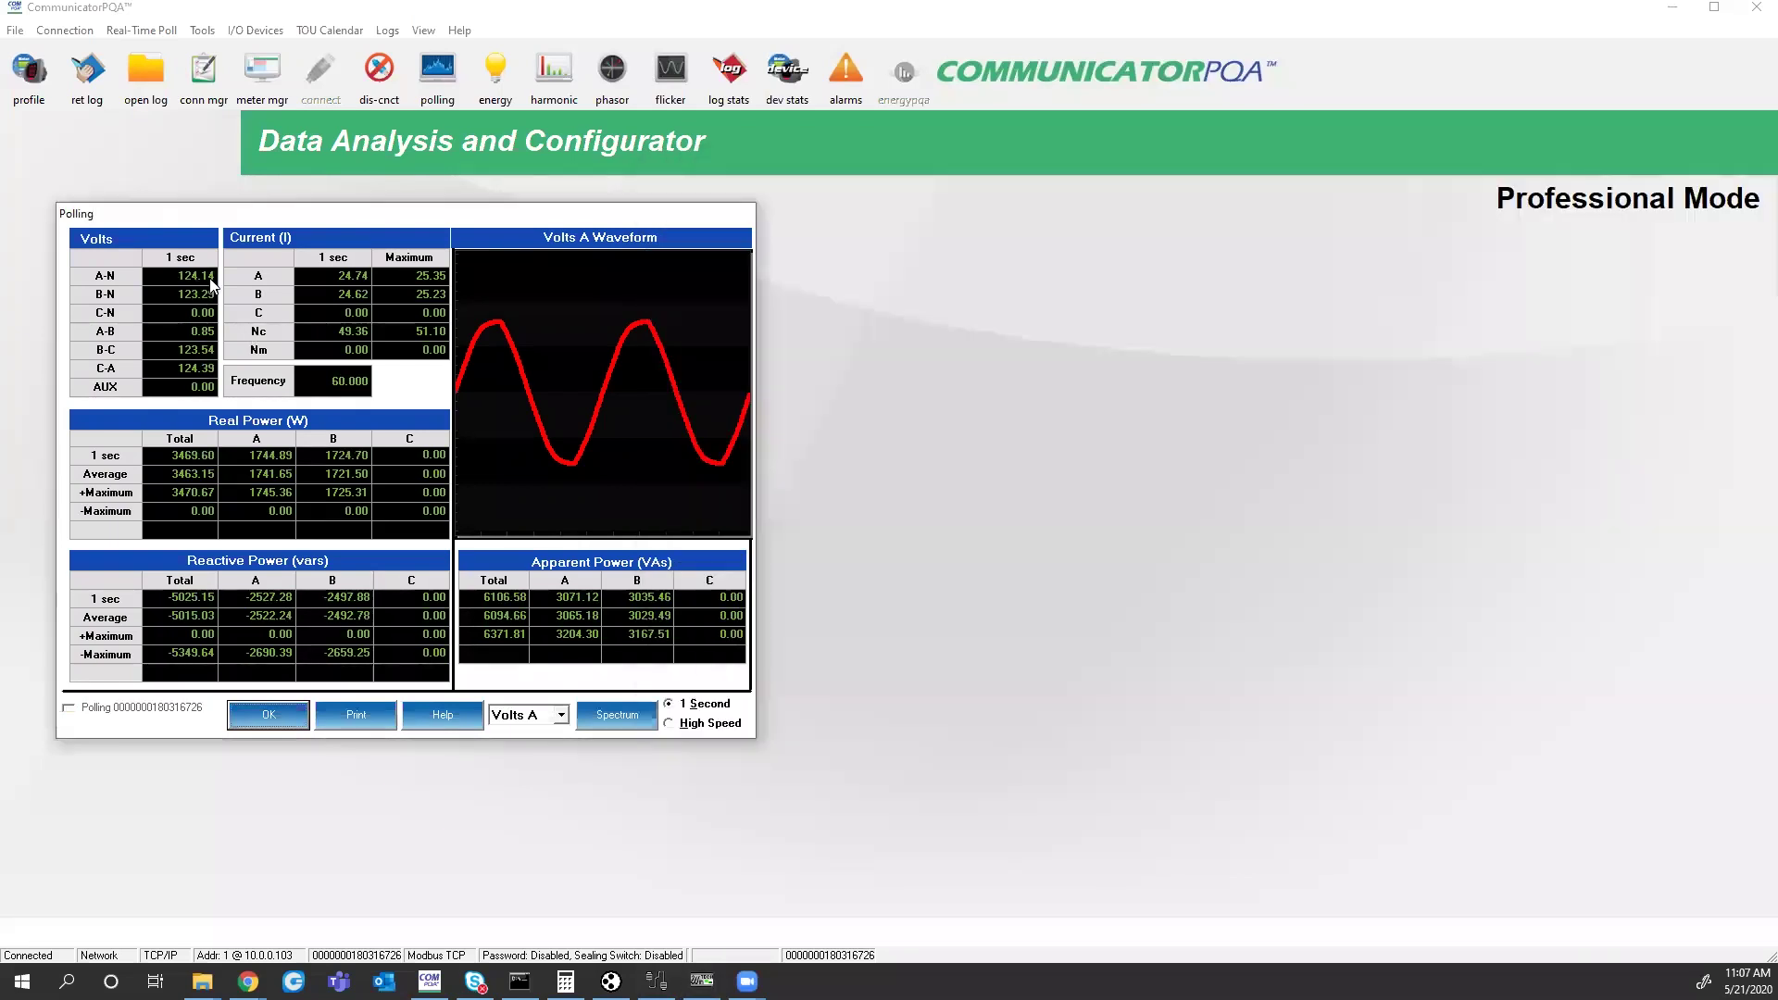
{"action": "left_click", "coordinate": [248, 982]}
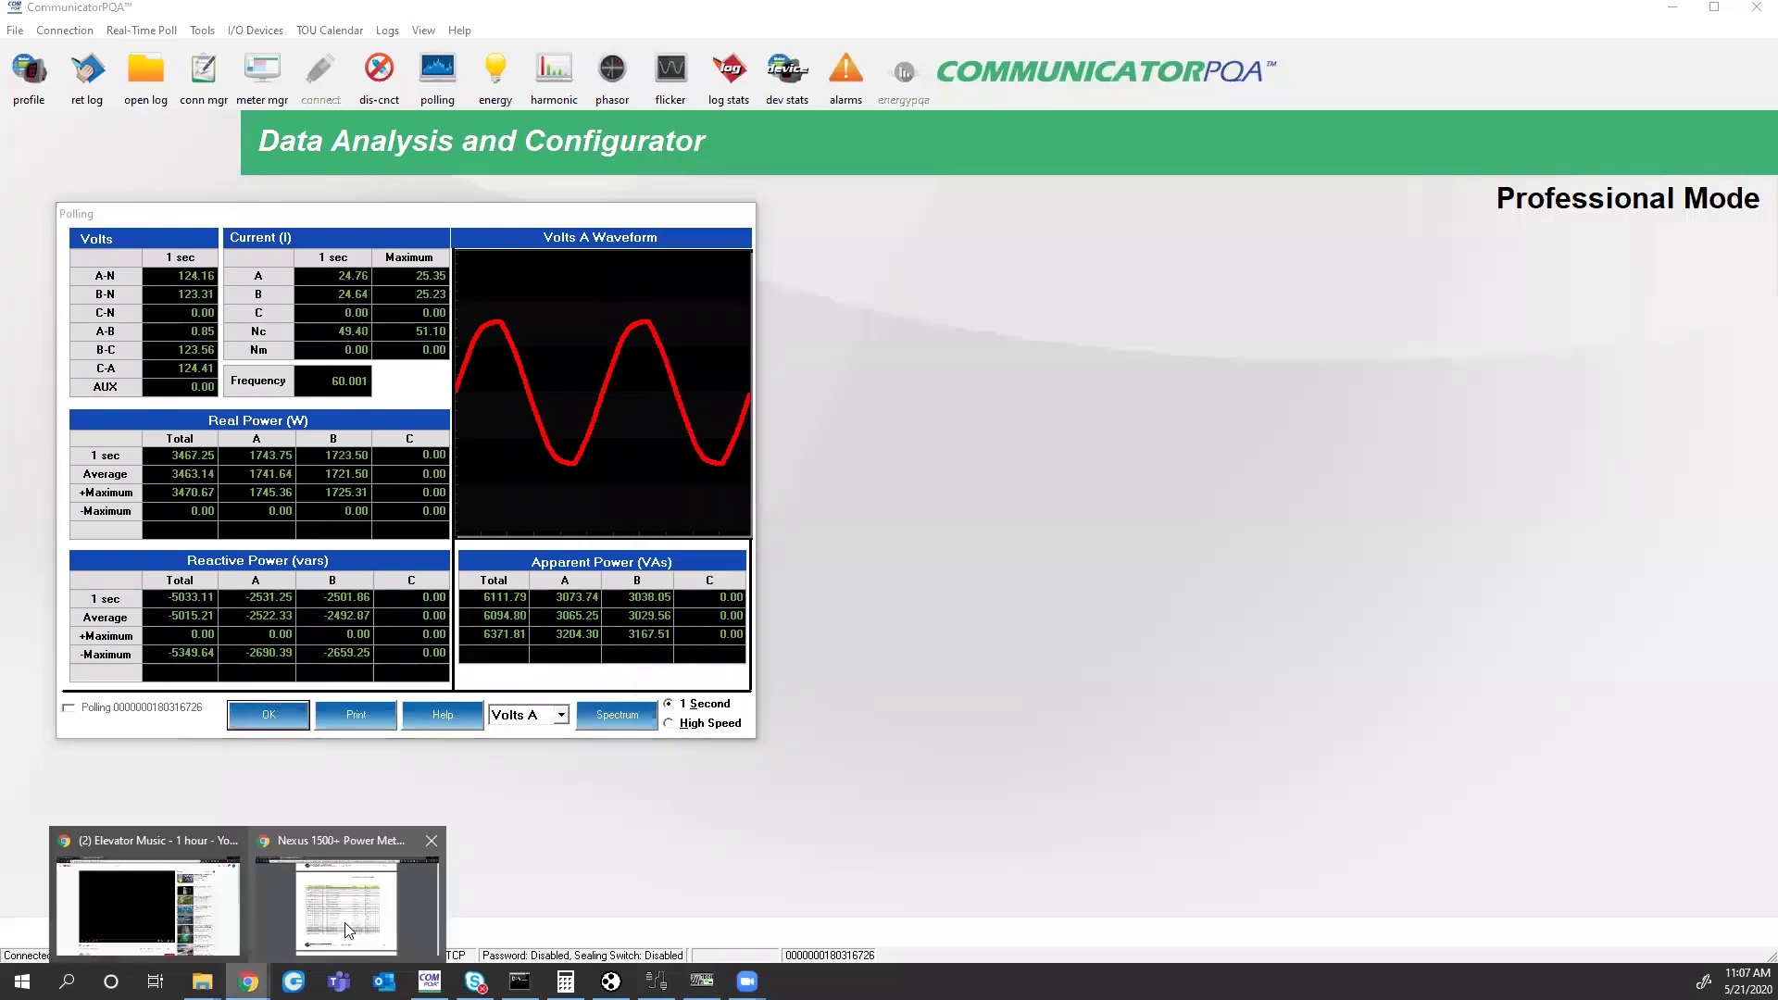
{"action": "left_click", "coordinate": [372, 912]}
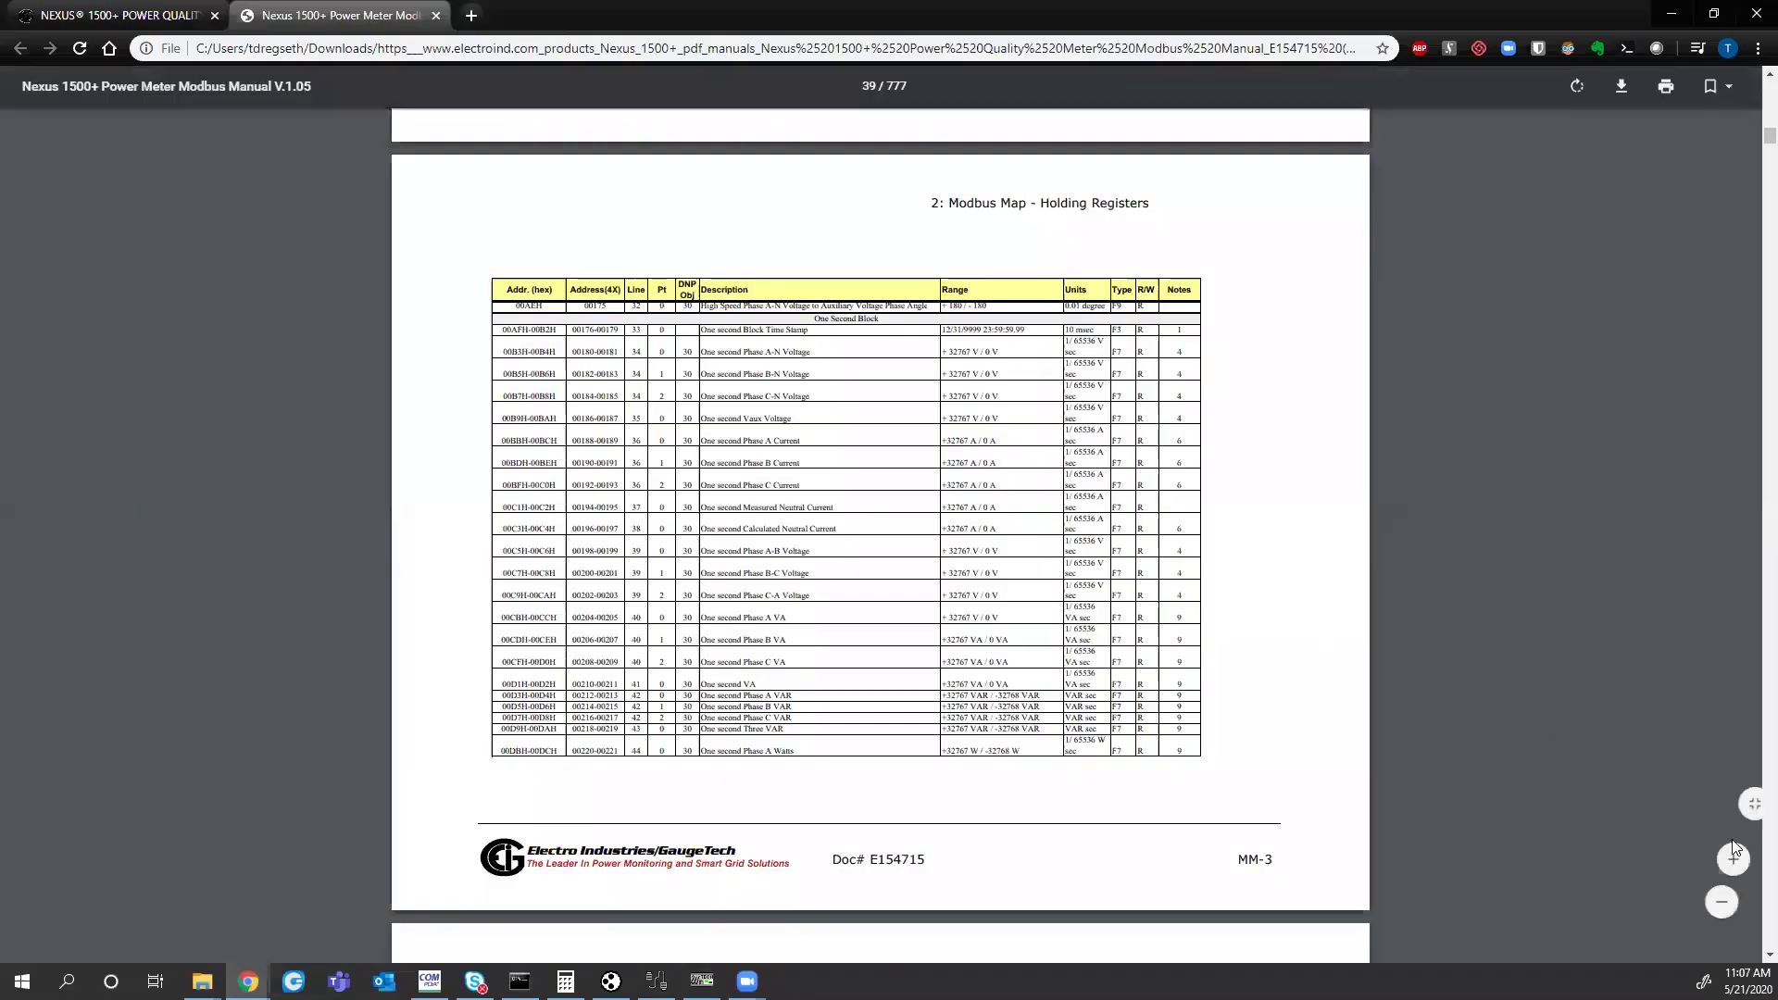
{"action": "left_click", "coordinate": [1716, 859]}
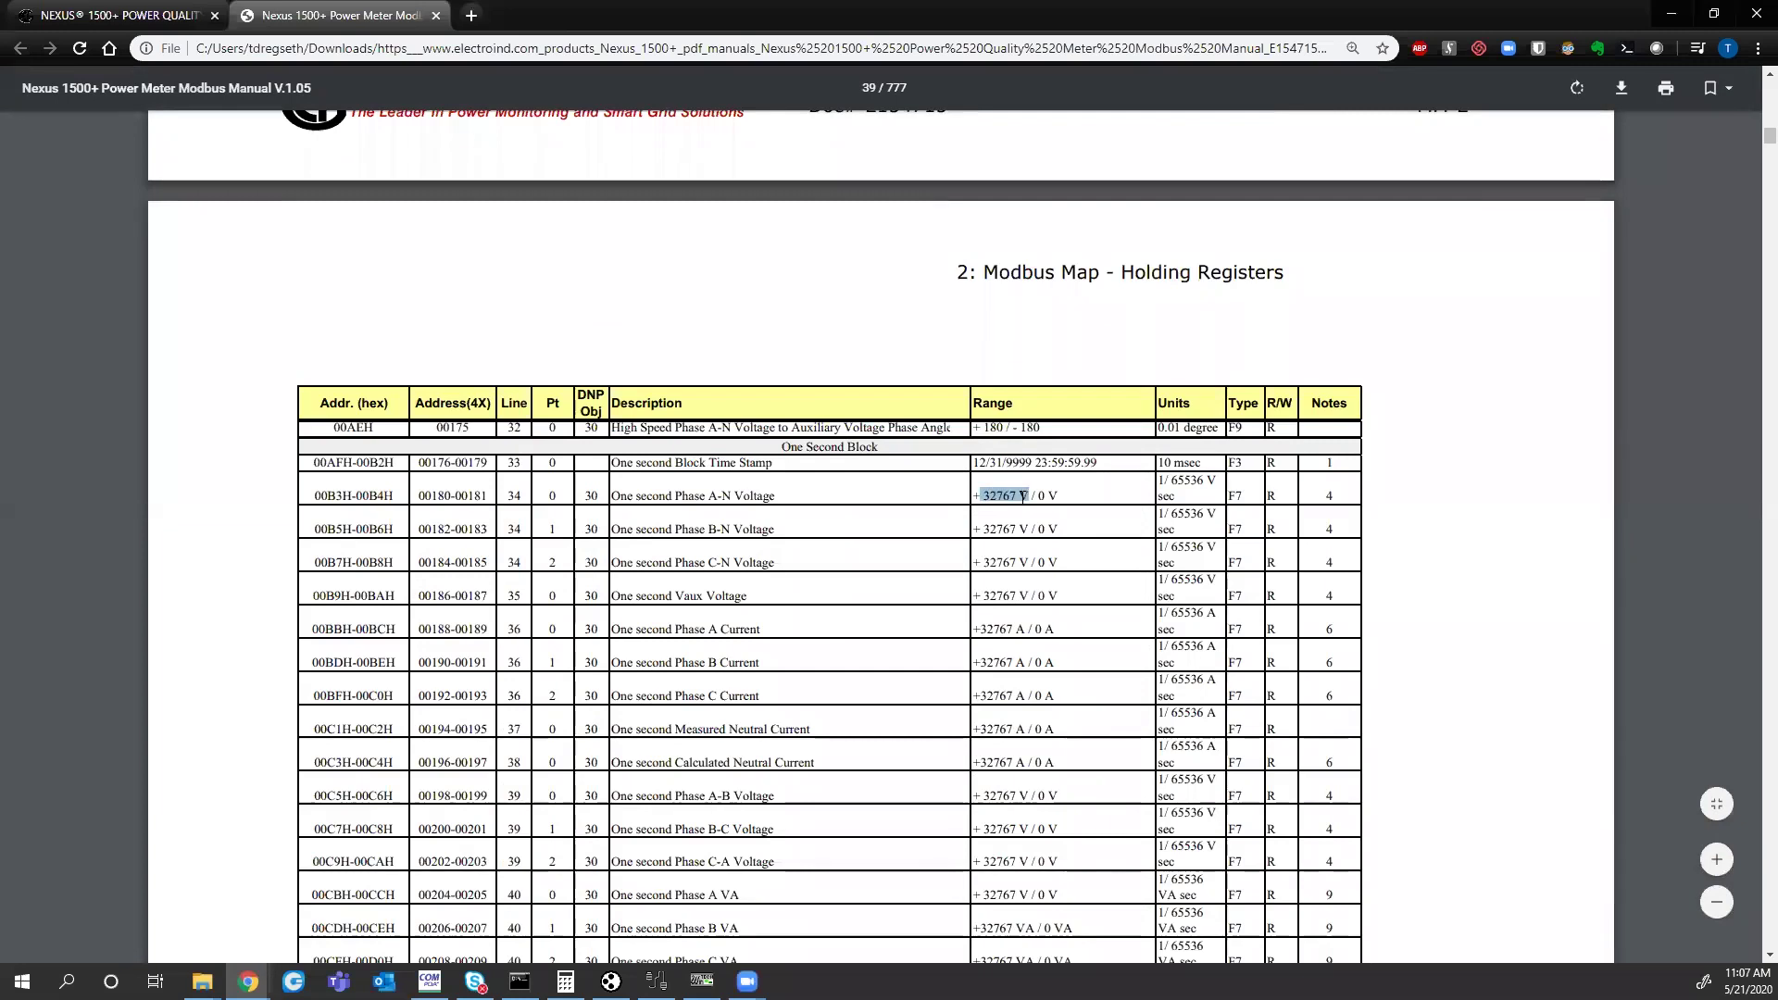
{"action": "left_click_drag", "start_coordinate": [1171, 479], "coordinate": [1217, 482]}
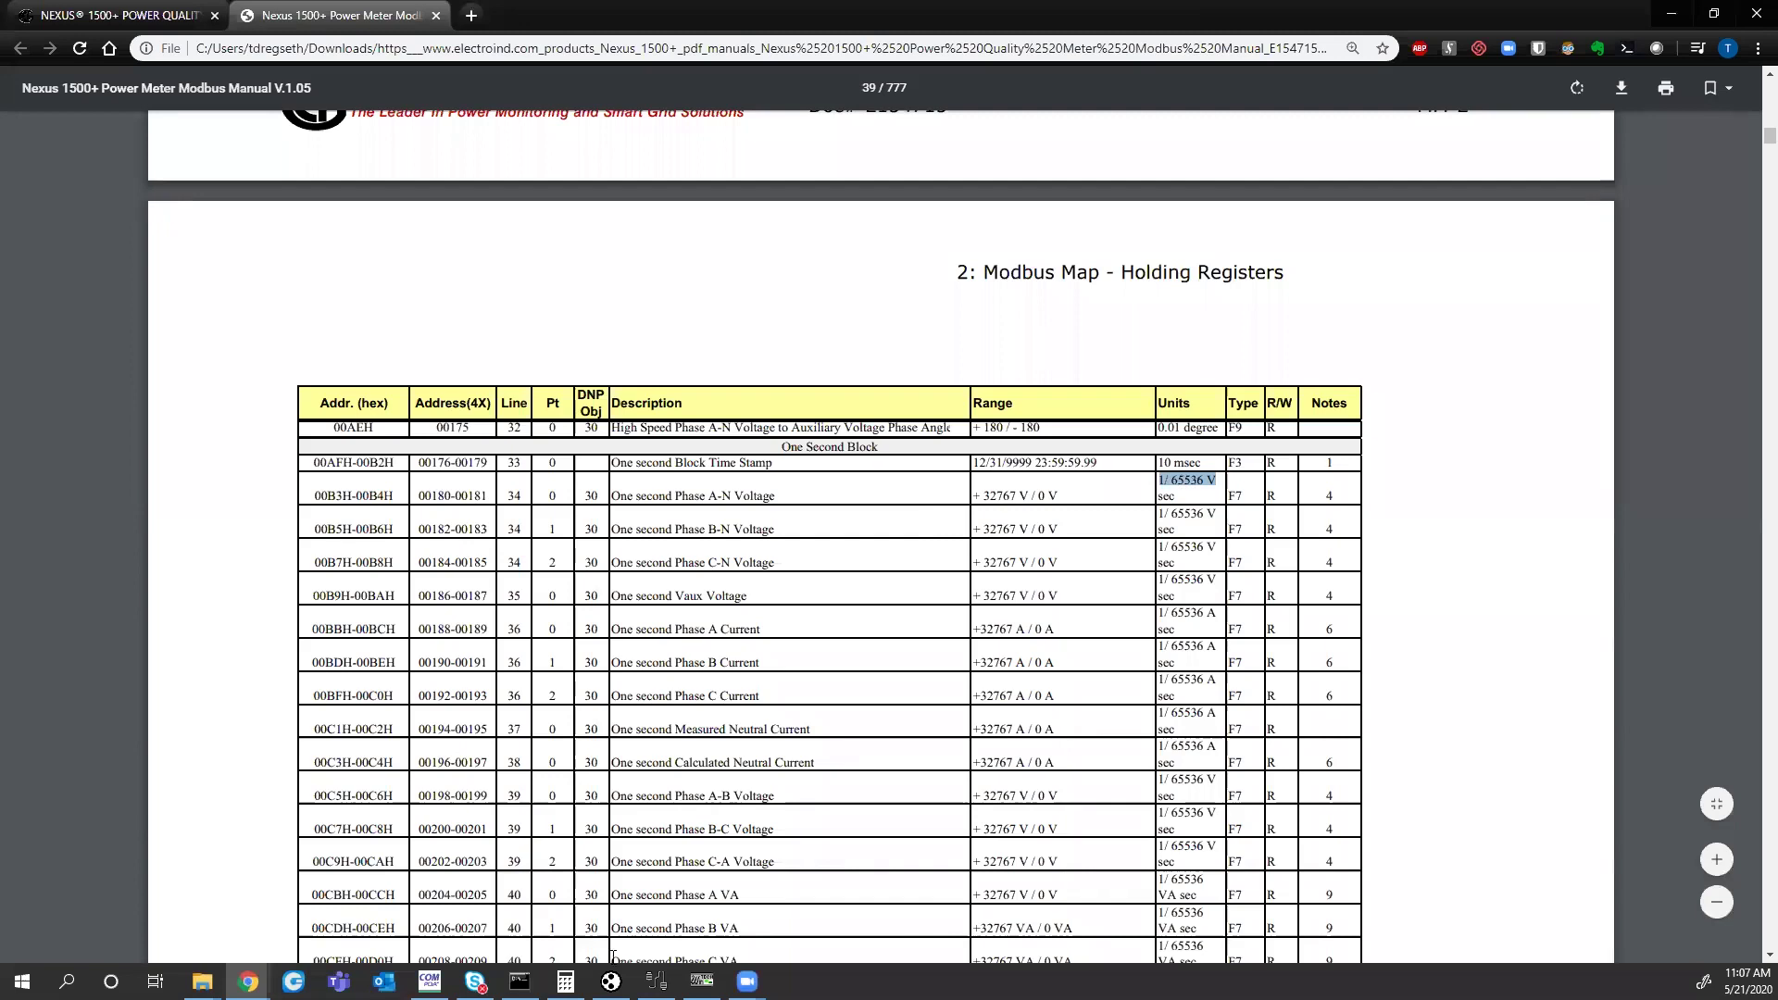
- Compute 8148999 ÷ 65536 in Calculator and compare it with CommunicatorPQA's Volts A-N reading
{"action": "left_click", "coordinate": [702, 981]}
{"action": "left_click", "coordinate": [565, 982]}
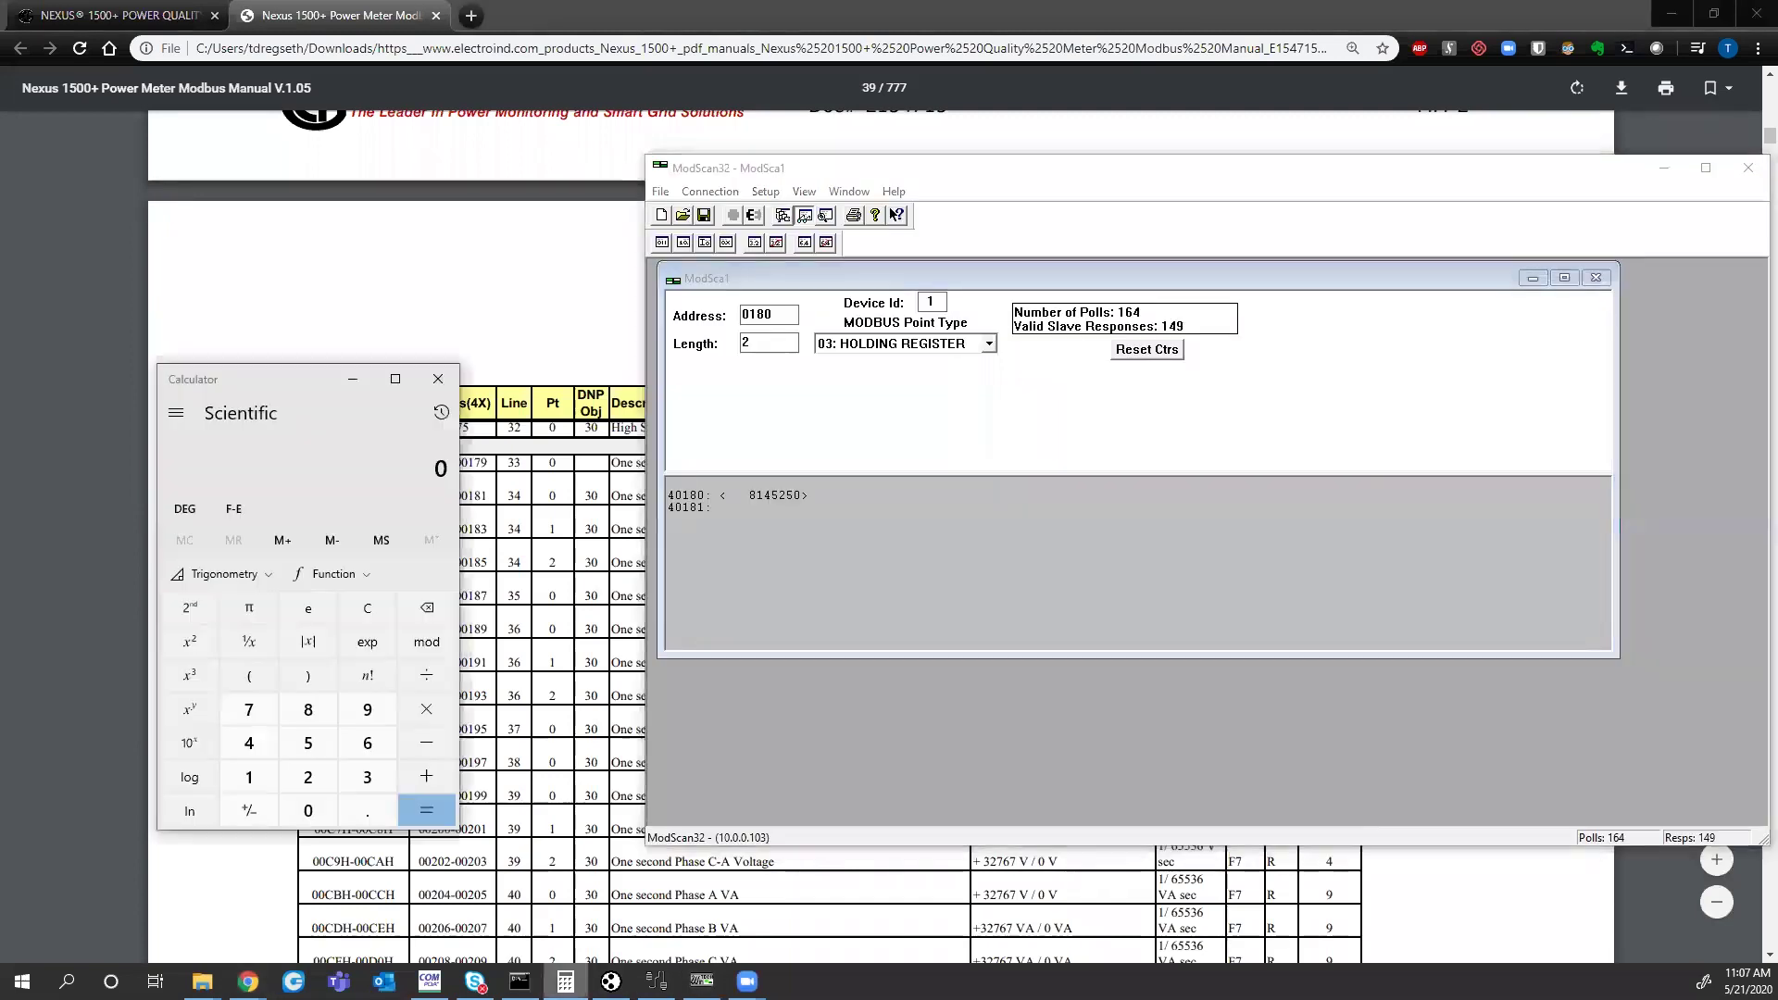
{"action": "left_click_drag", "start_coordinate": [292, 372], "coordinate": [330, 365]}
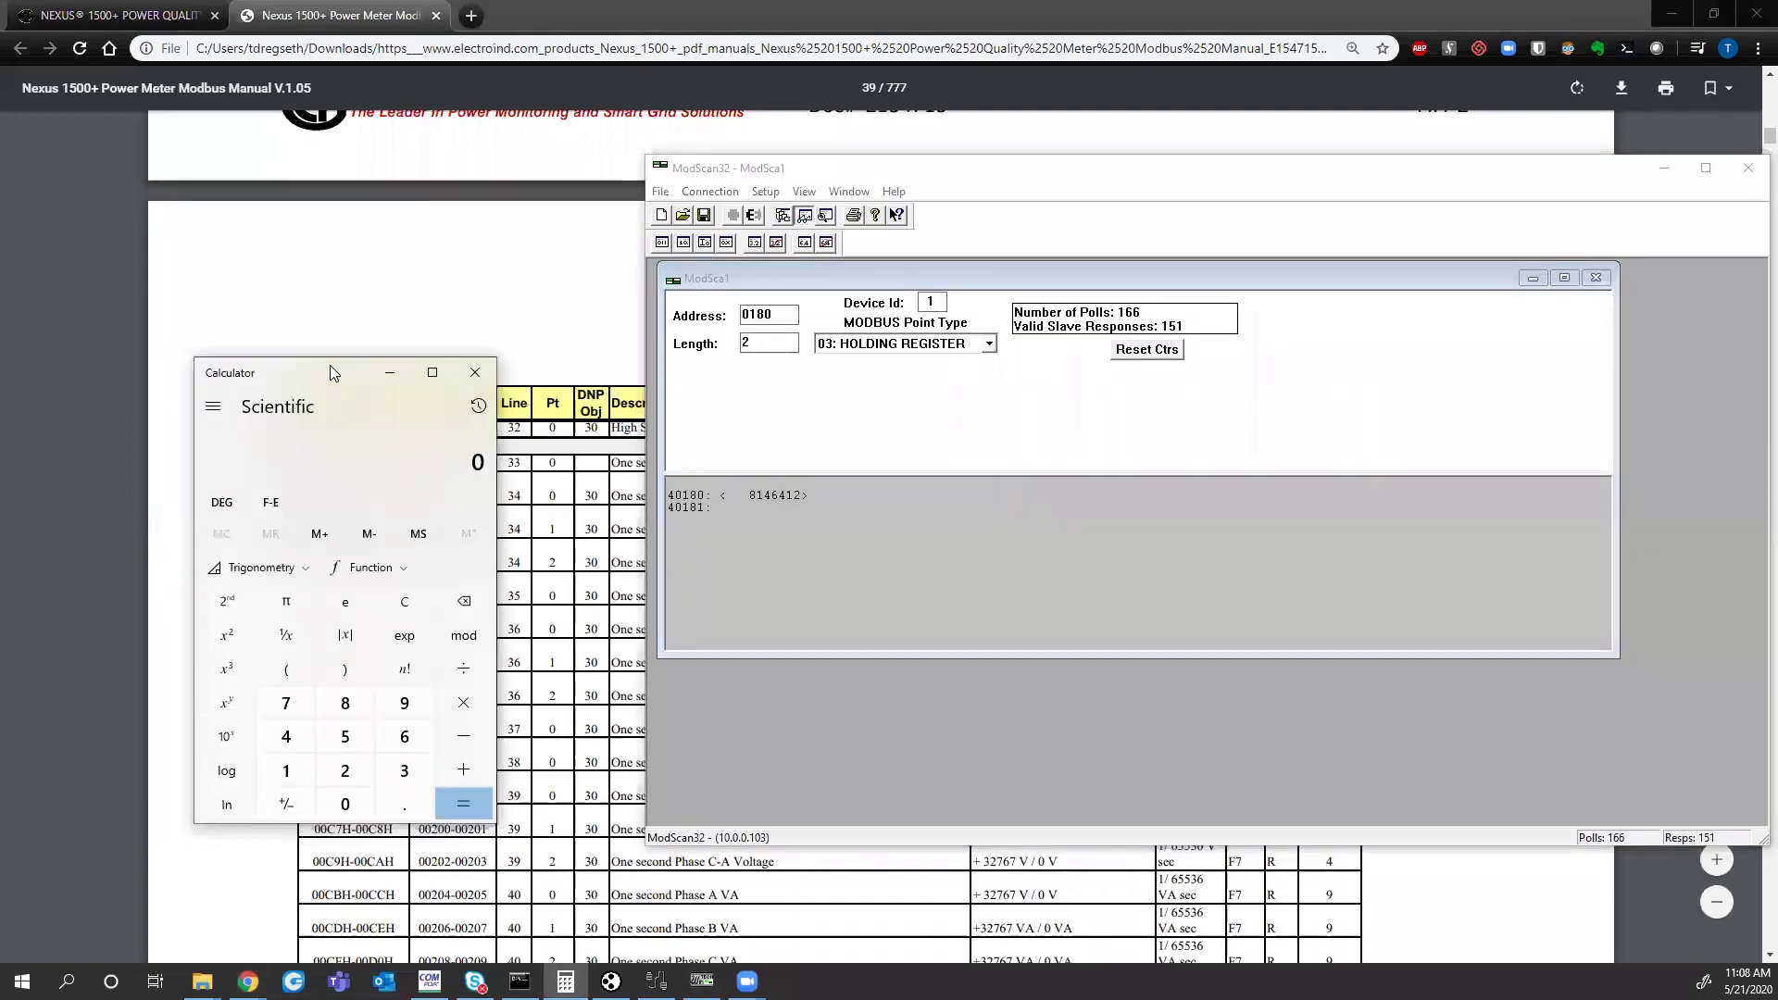
{"action": "type", "text": "8,1"}
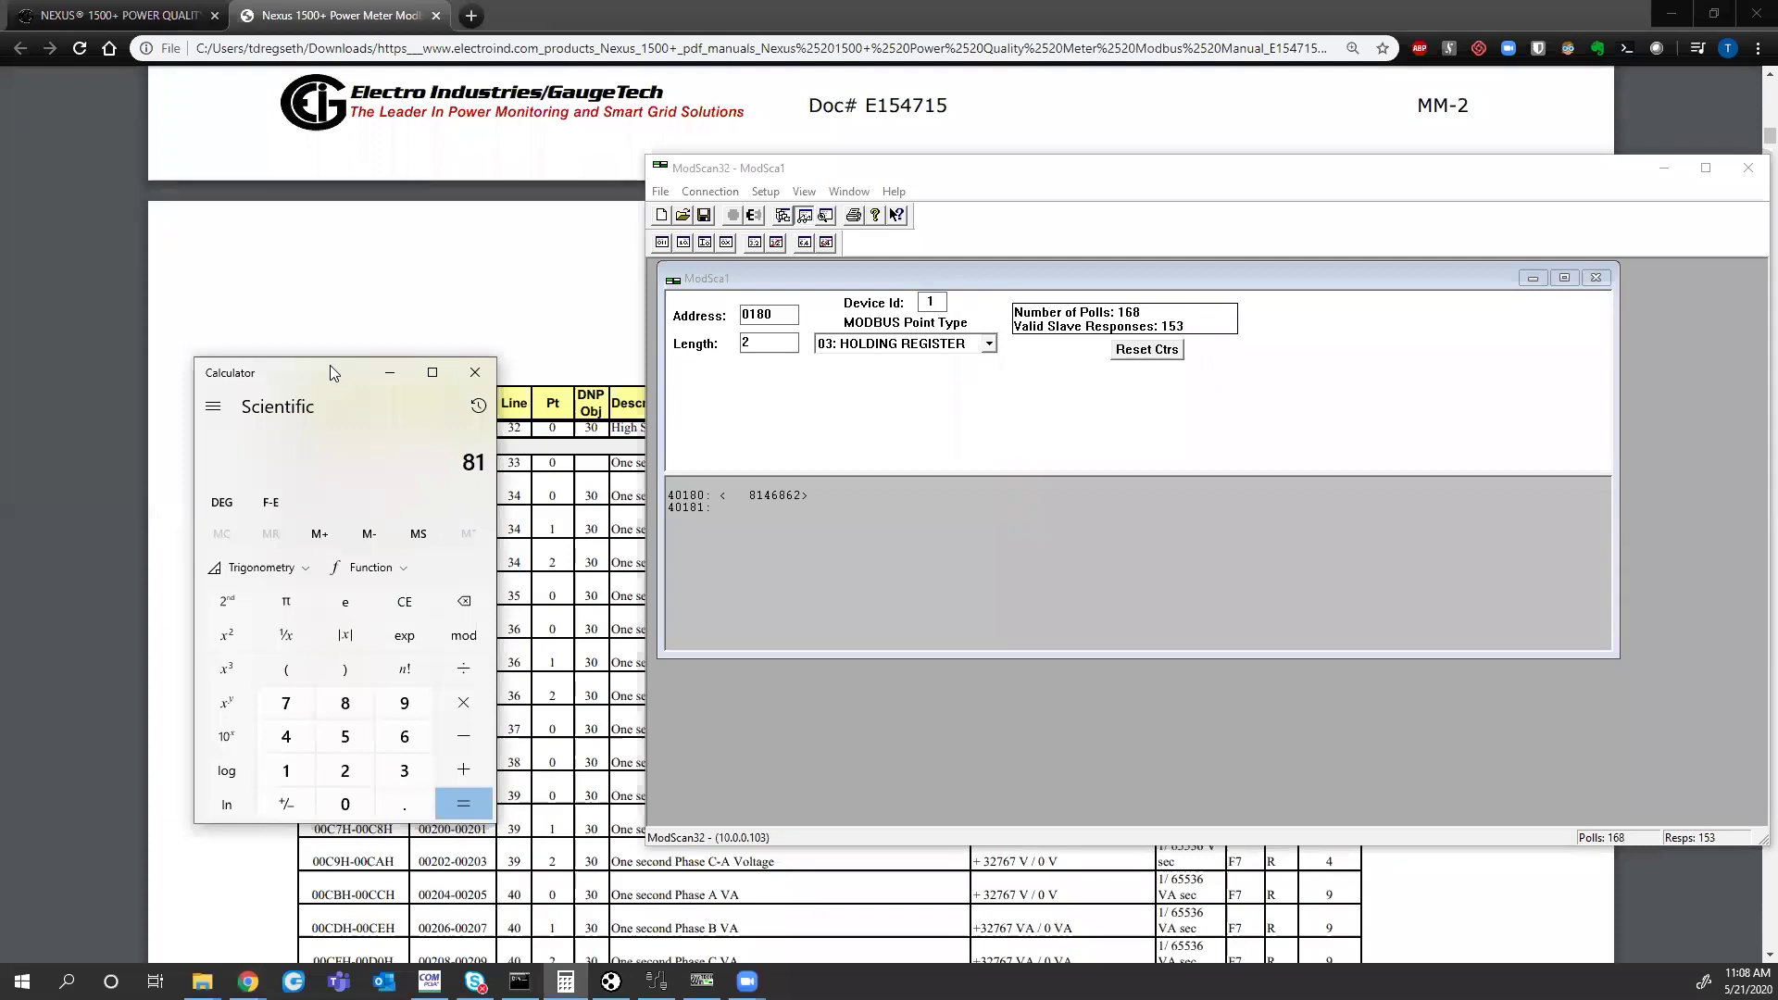
{"action": "type", "text": "48,999"}
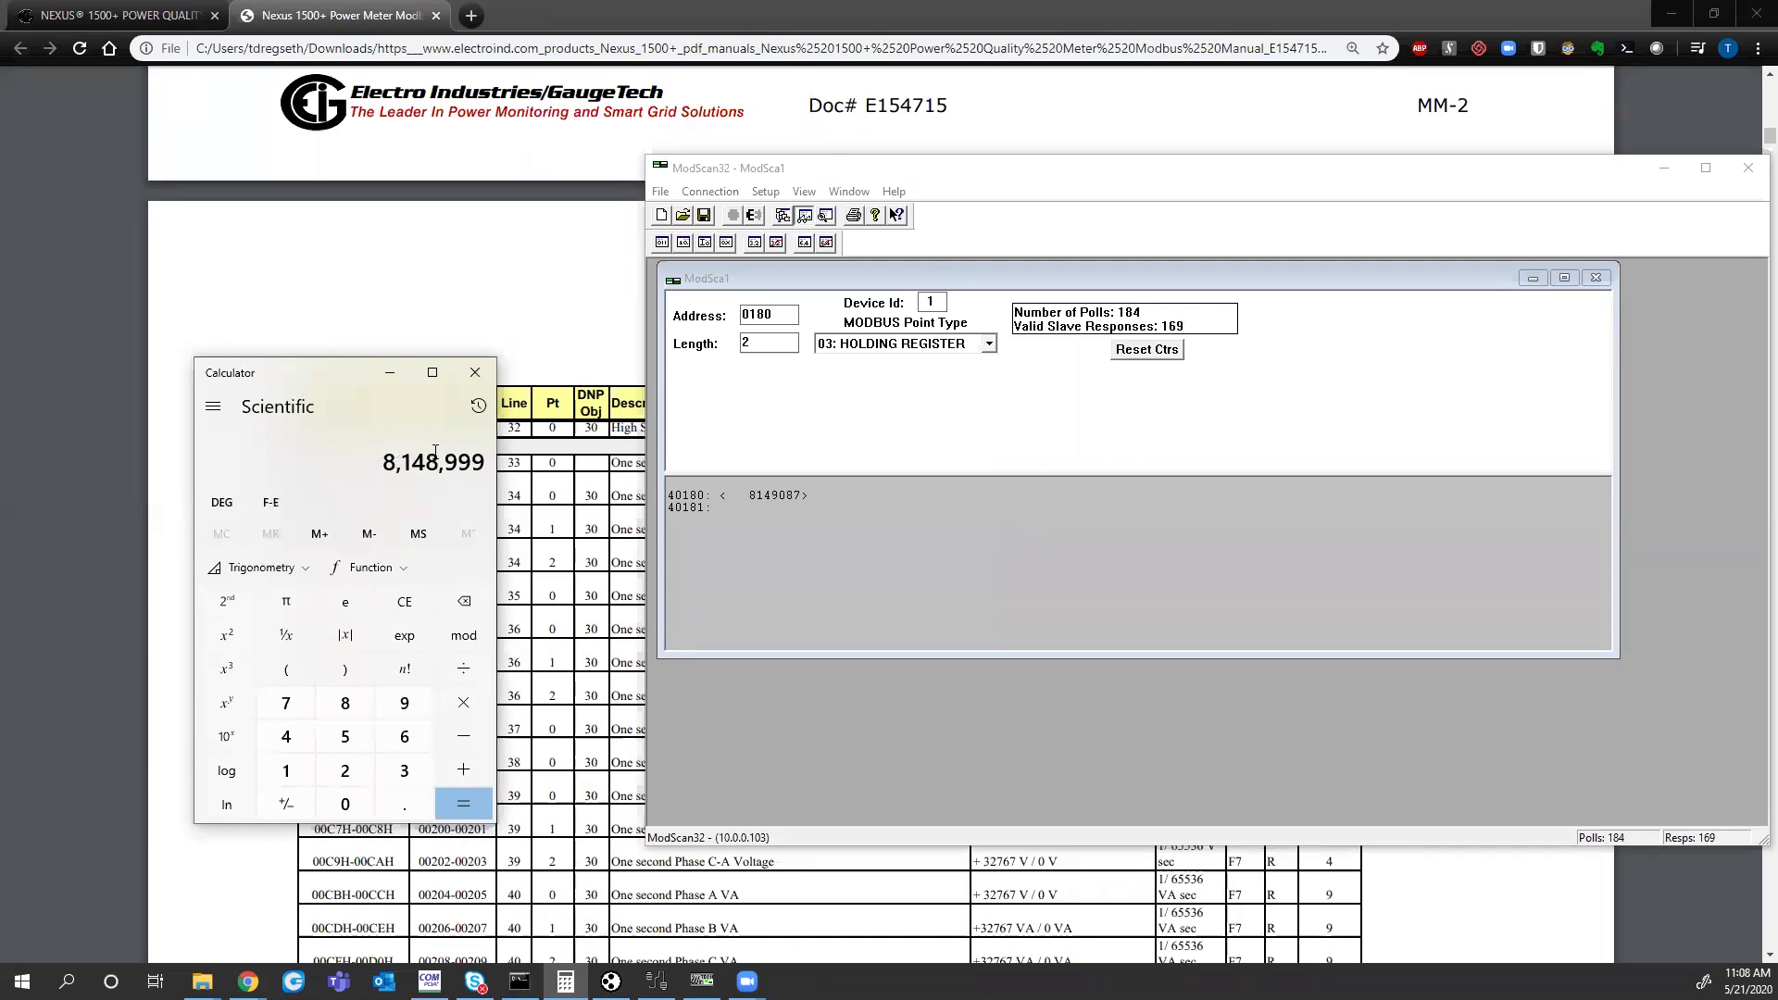
{"action": "key", "text": "slash"}
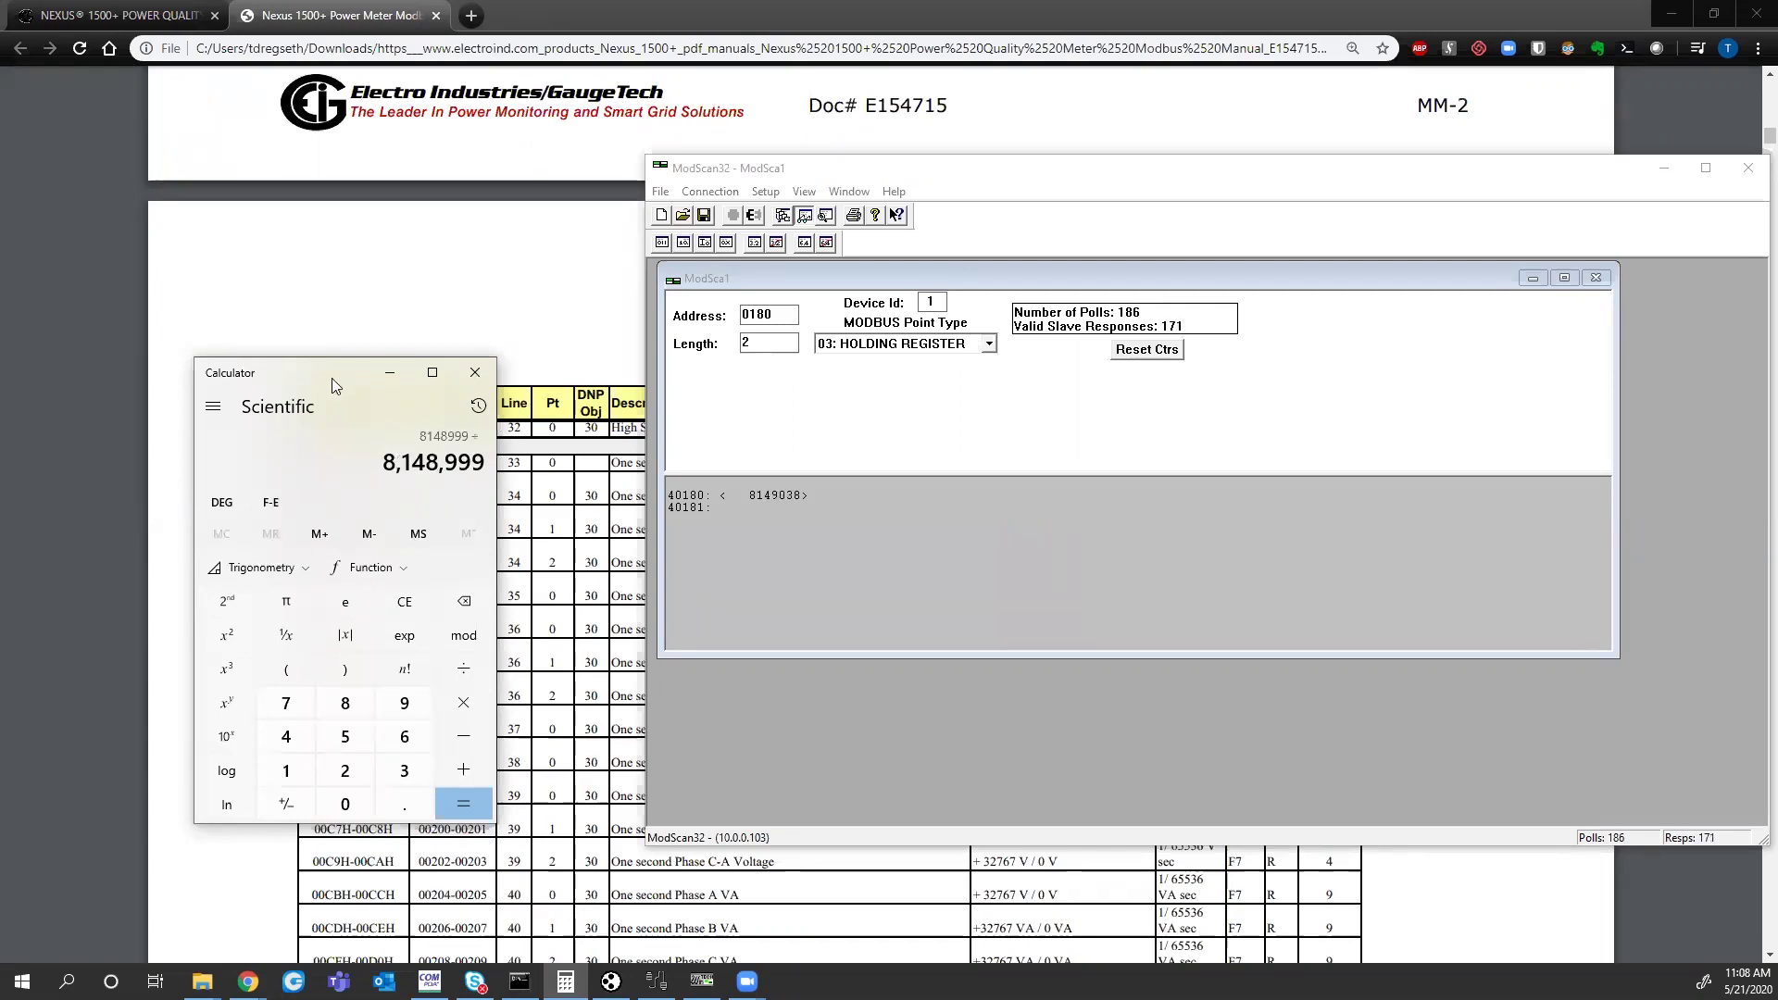
{"action": "type", "text": "65536"}
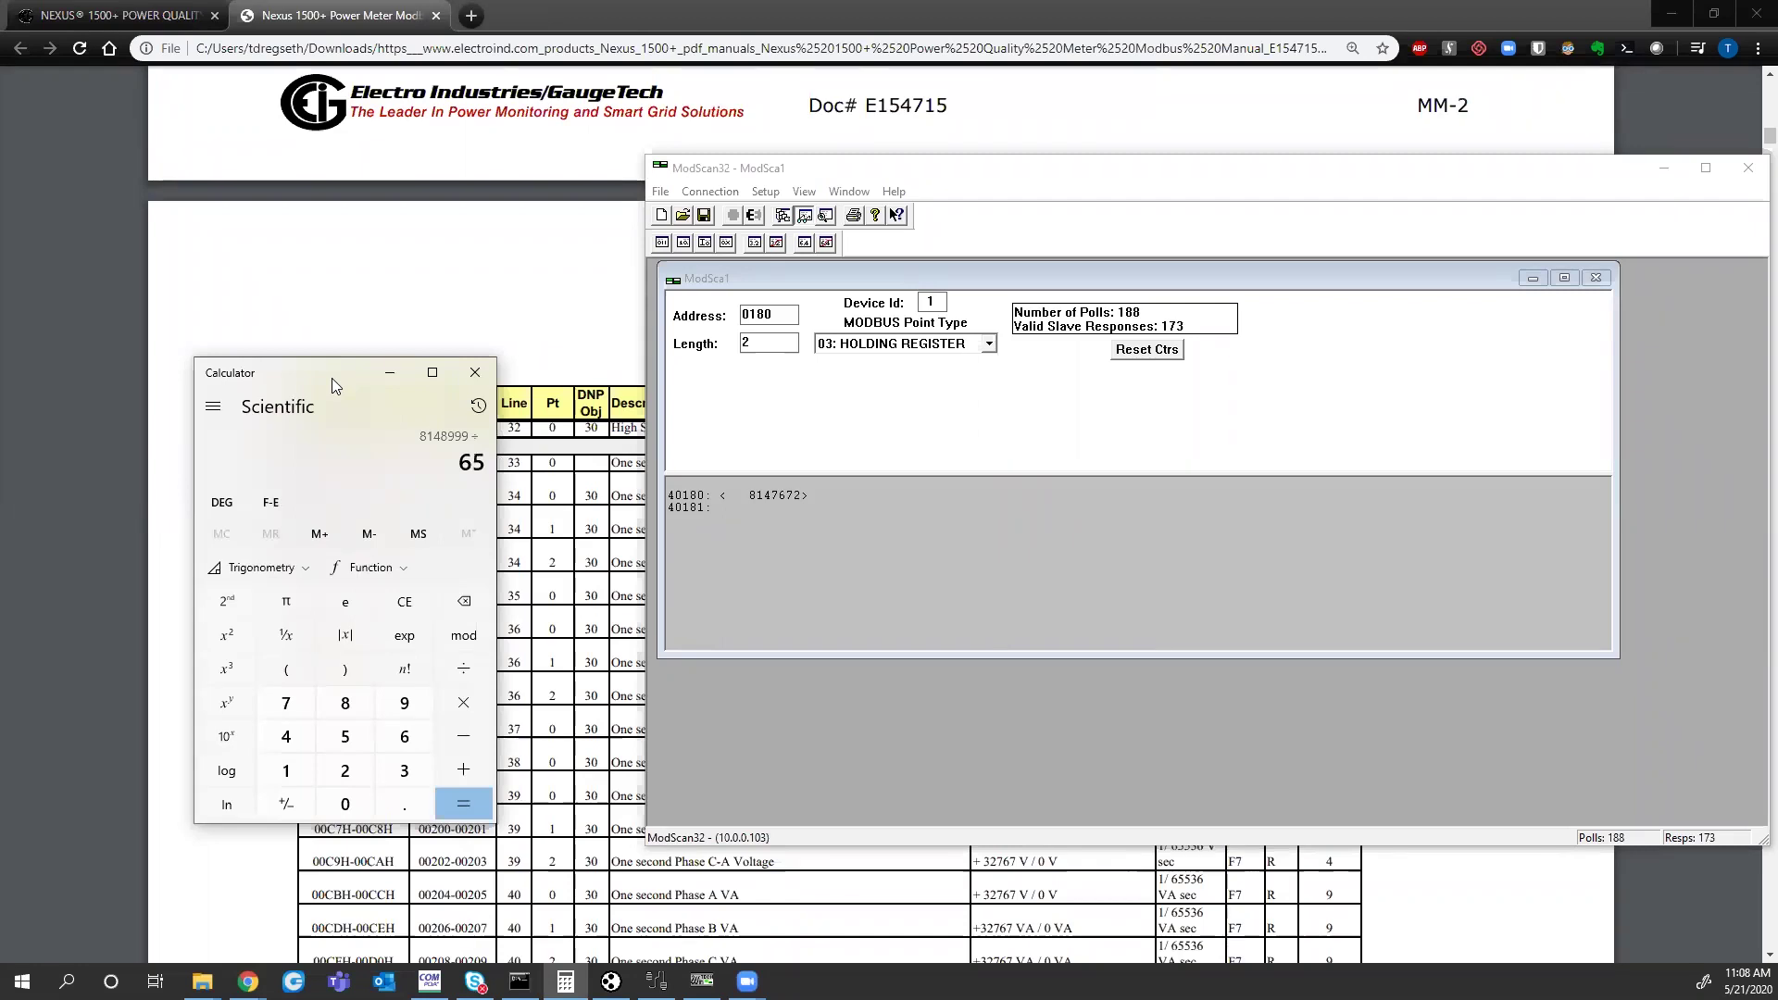
{"action": "key", "text": "Return"}
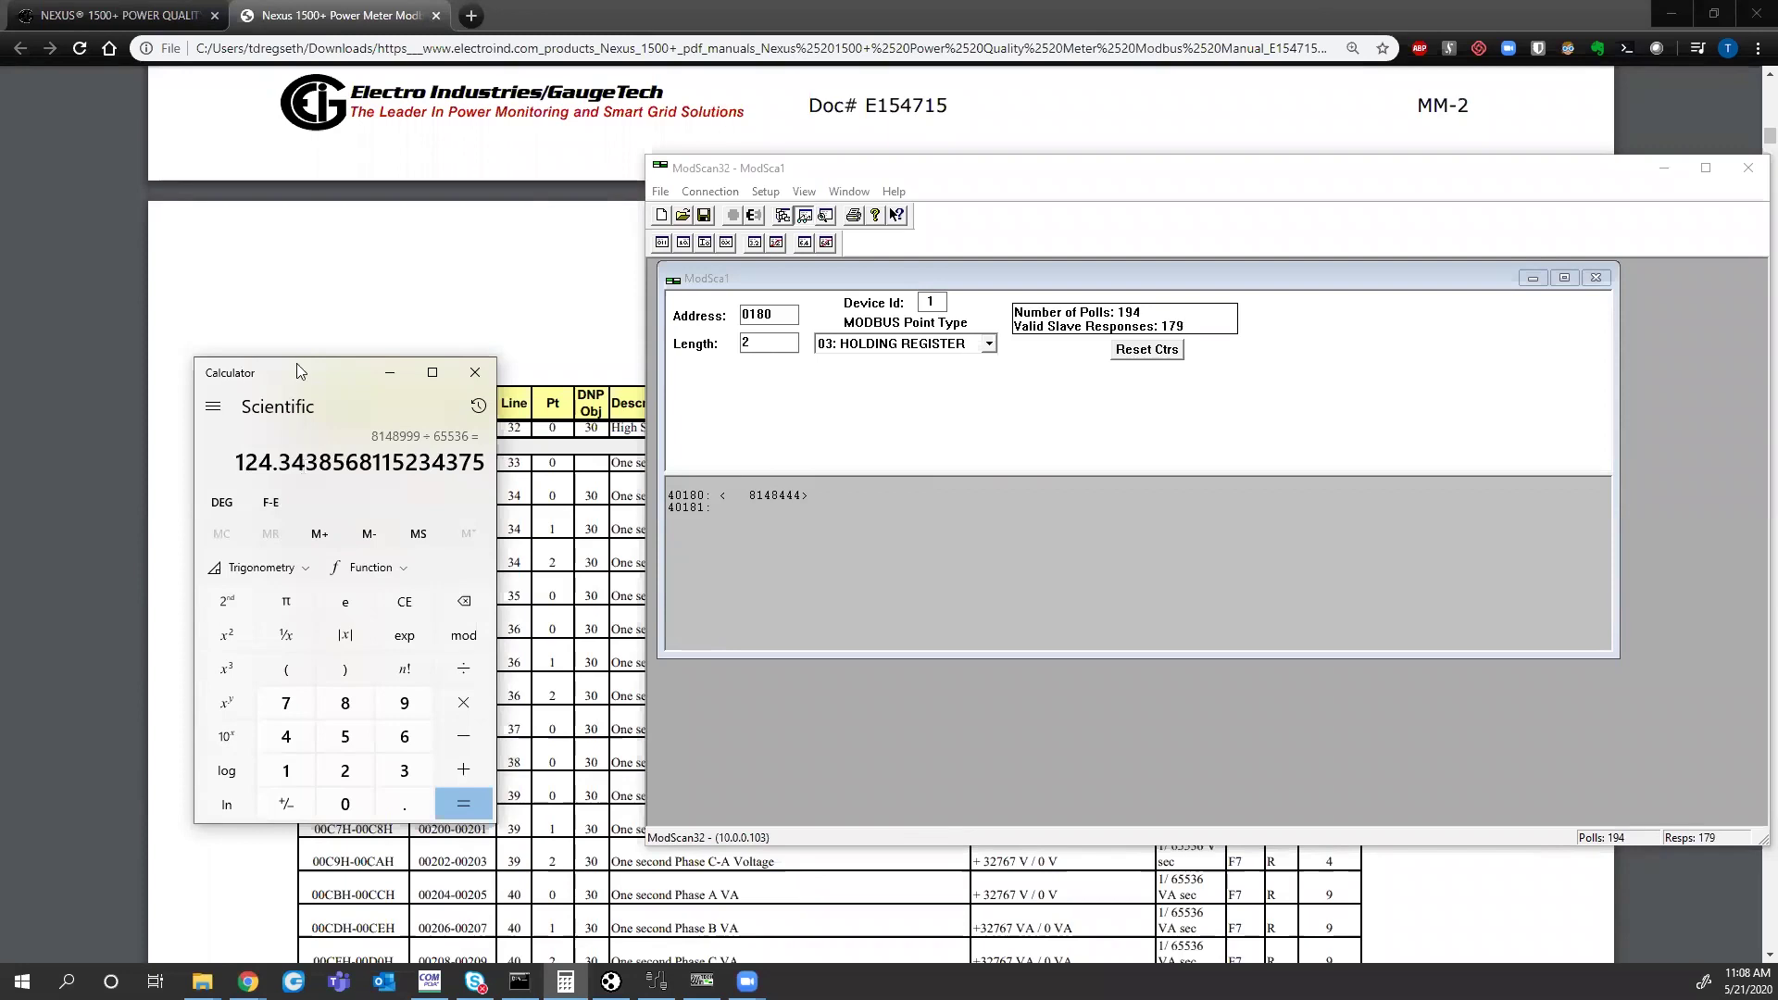
{"action": "left_click_drag", "start_coordinate": [296, 363], "coordinate": [1291, 386]}
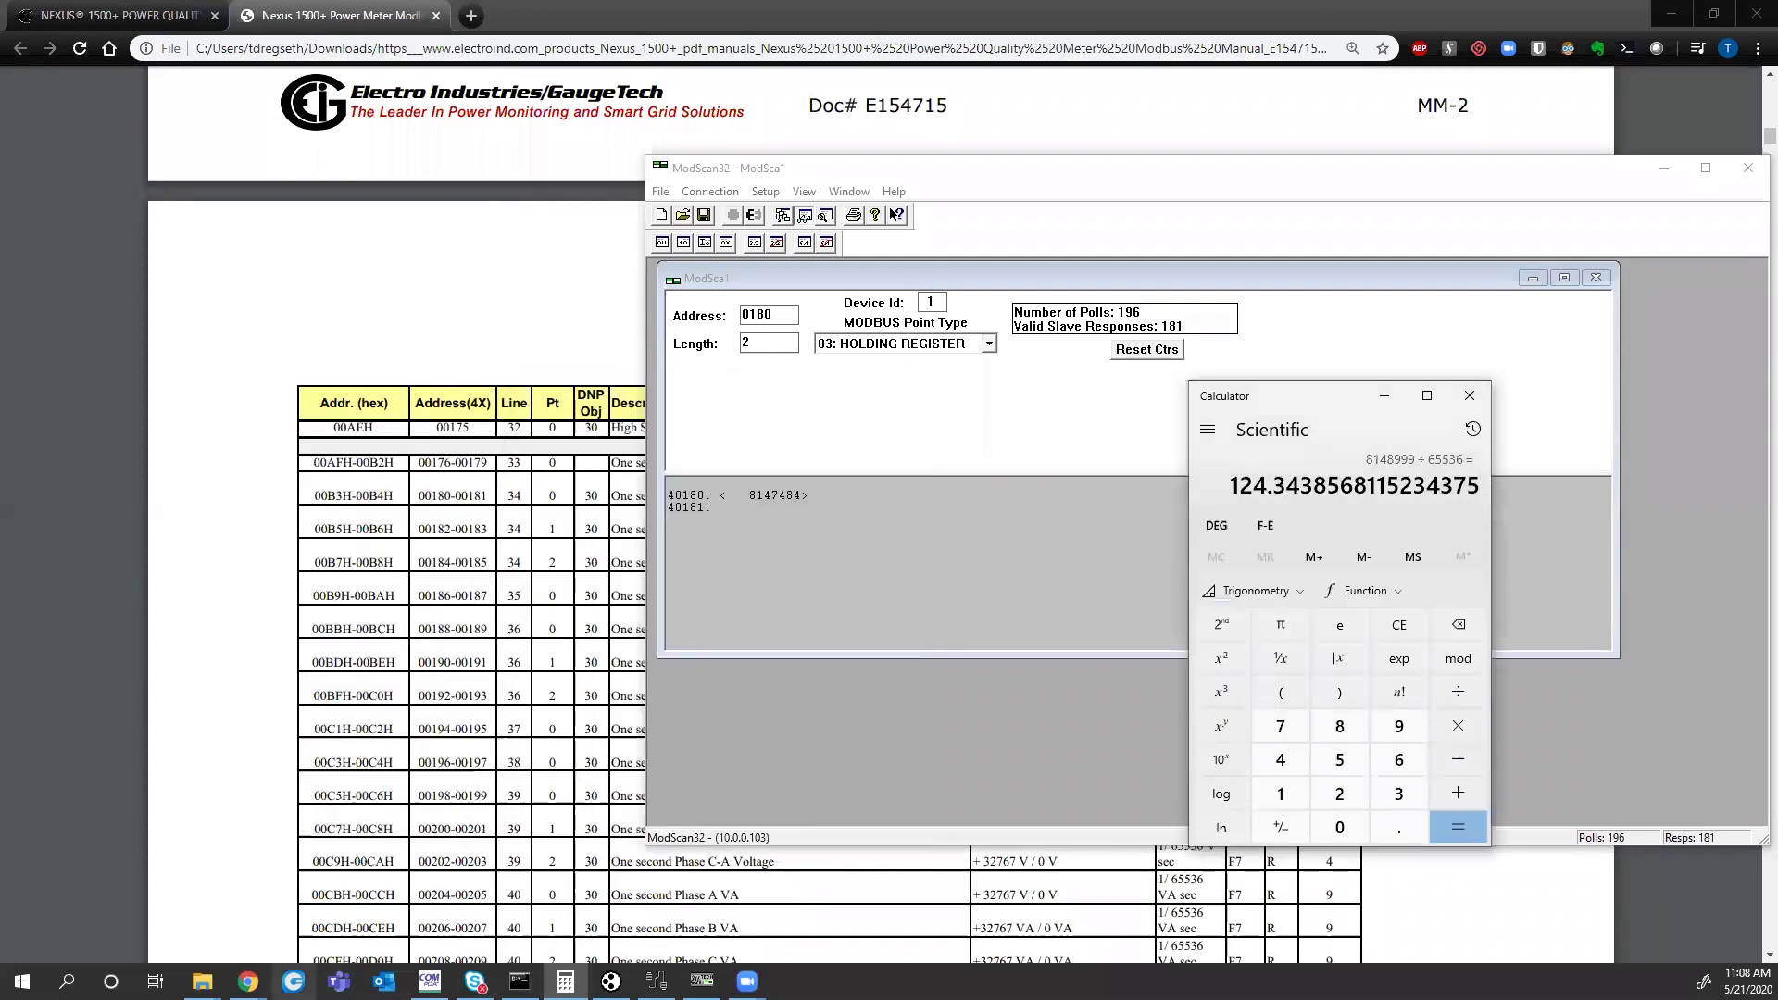
{"action": "left_click", "coordinate": [429, 981]}
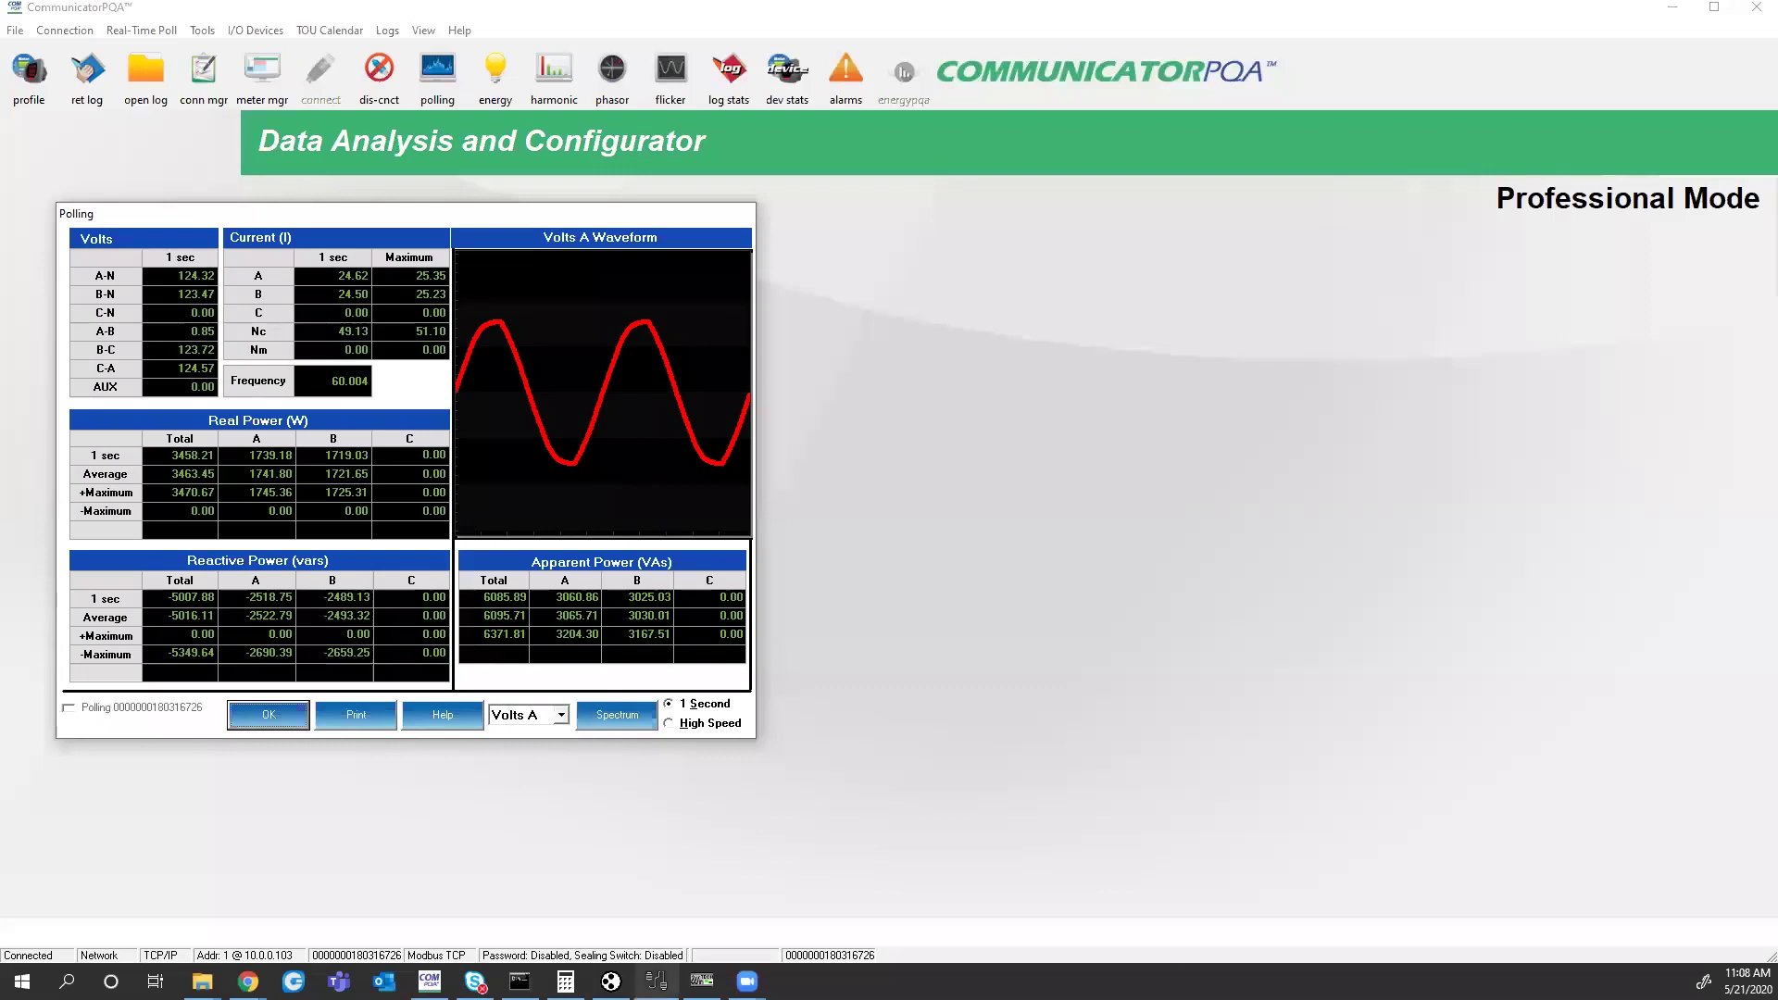
- Minimize Calculator and switch ModScan32 back to plain integers, showing 40180 as 124
{"action": "left_click", "coordinate": [700, 980]}
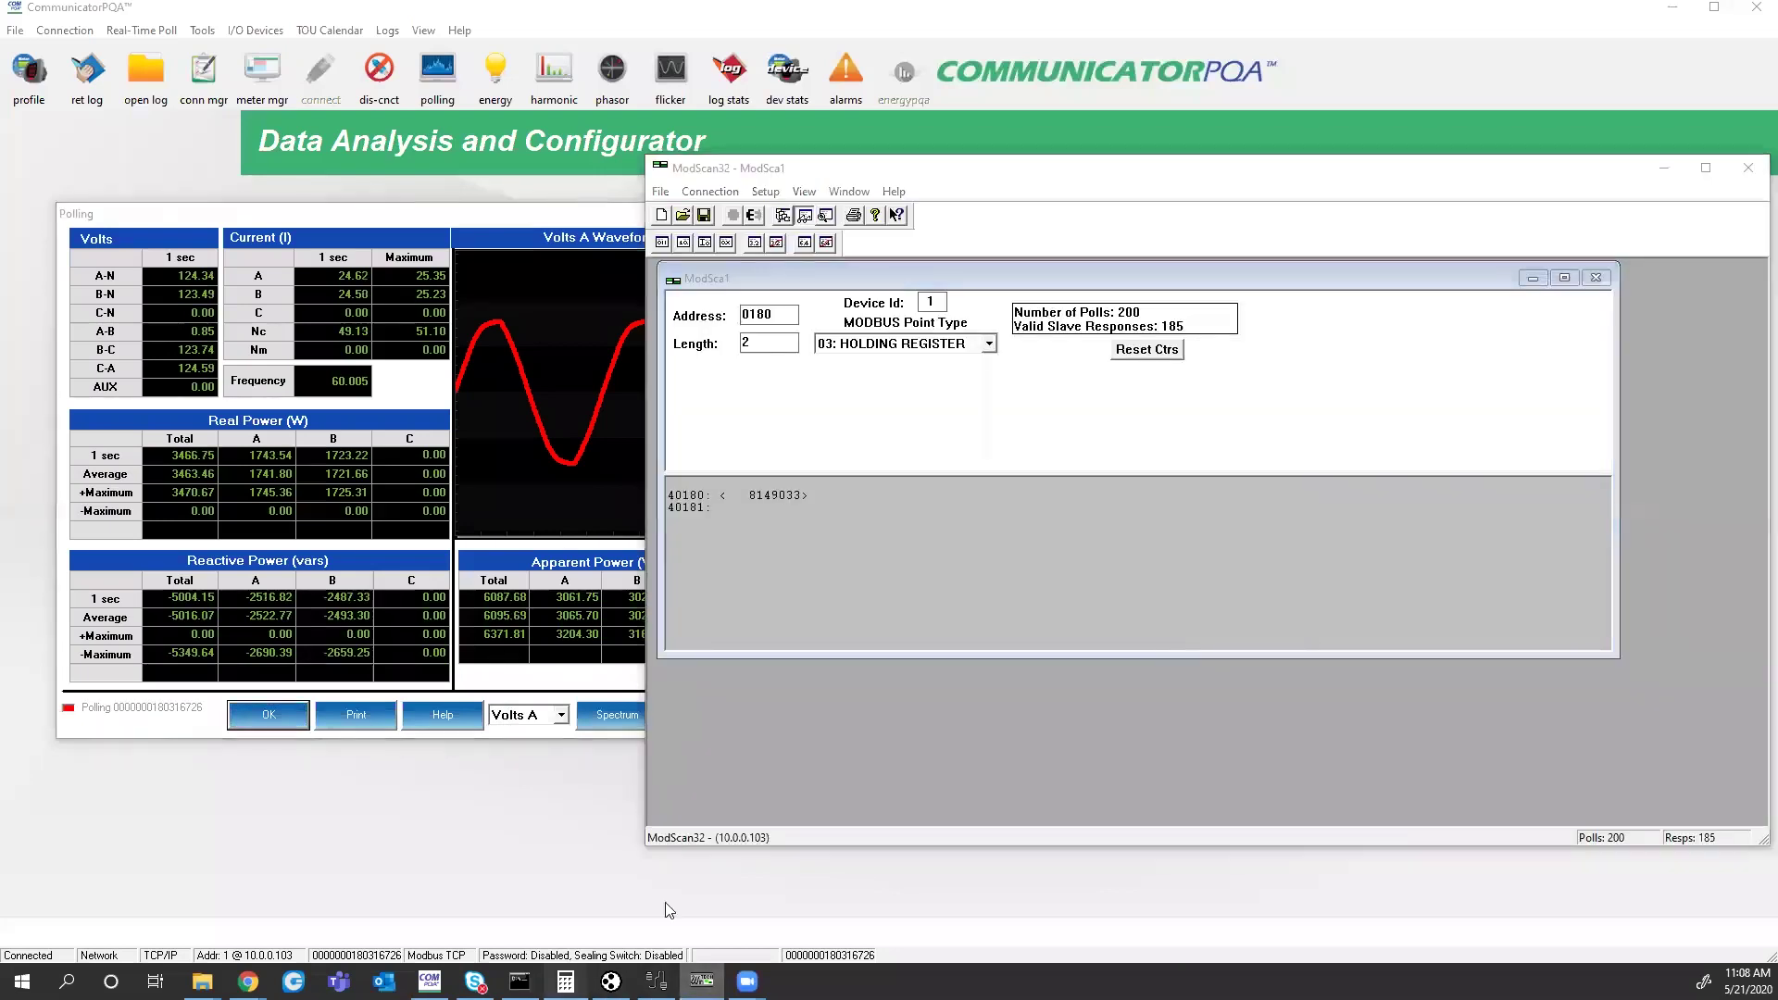
{"action": "left_click", "coordinate": [565, 980]}
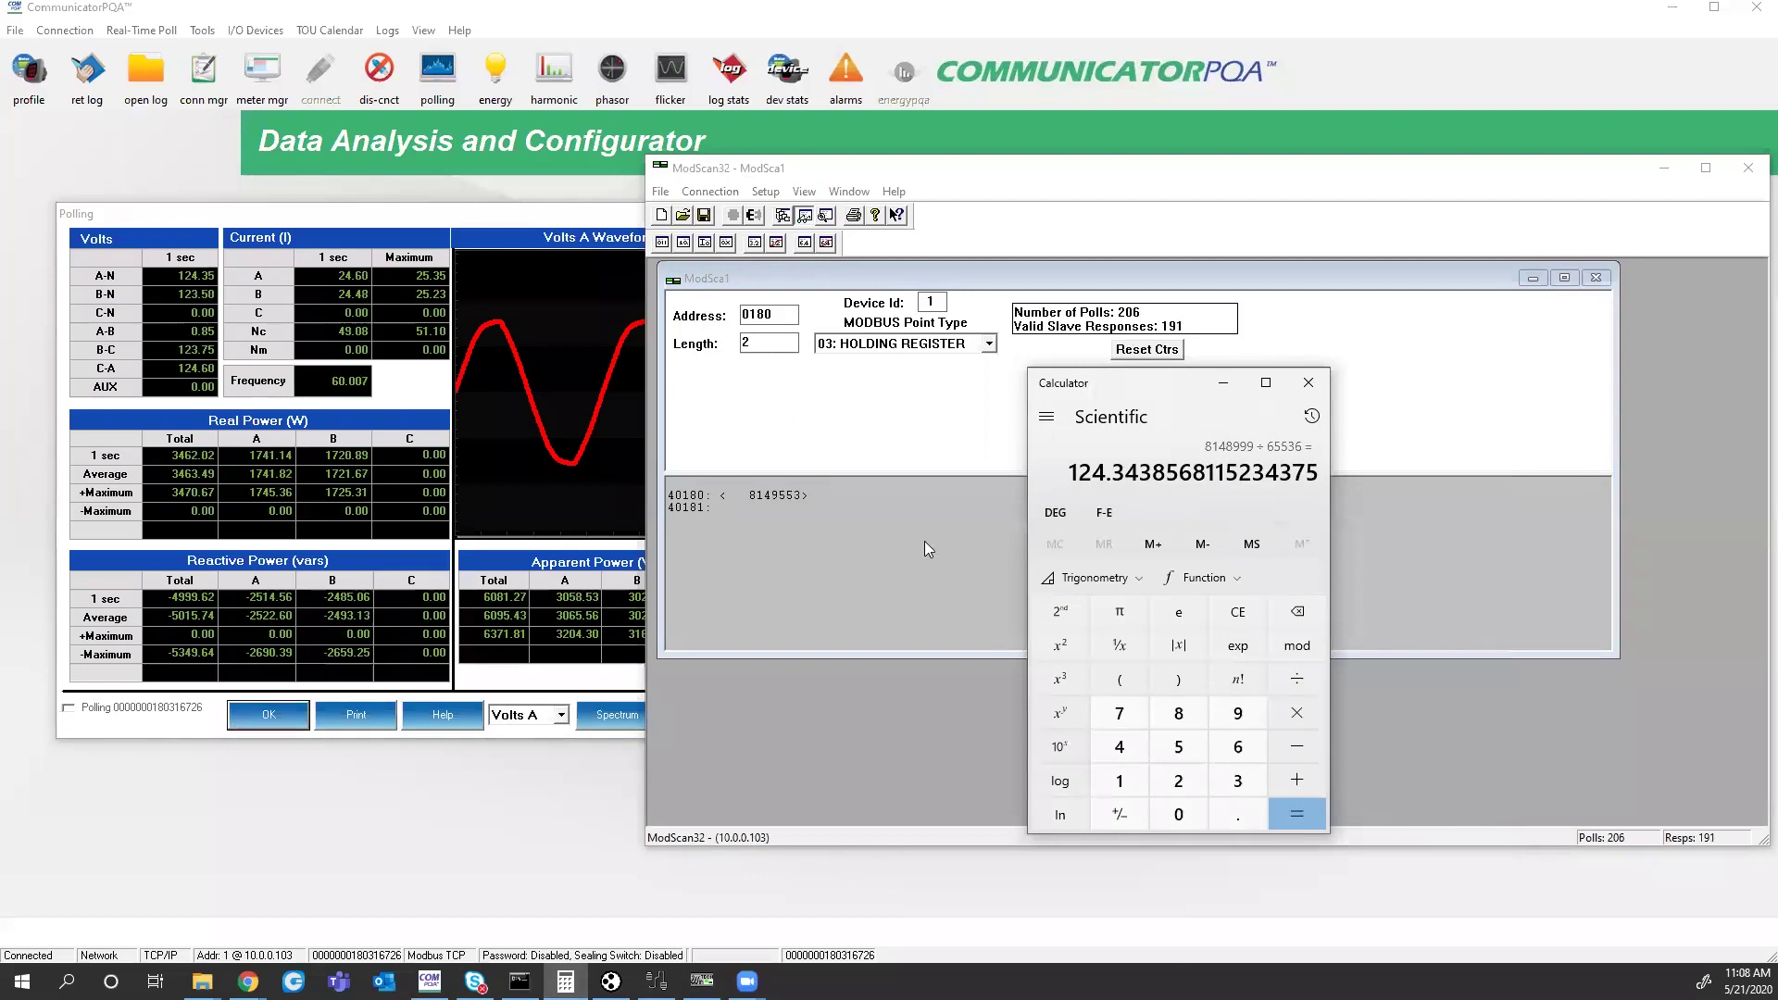
{"action": "left_click", "coordinate": [1225, 383]}
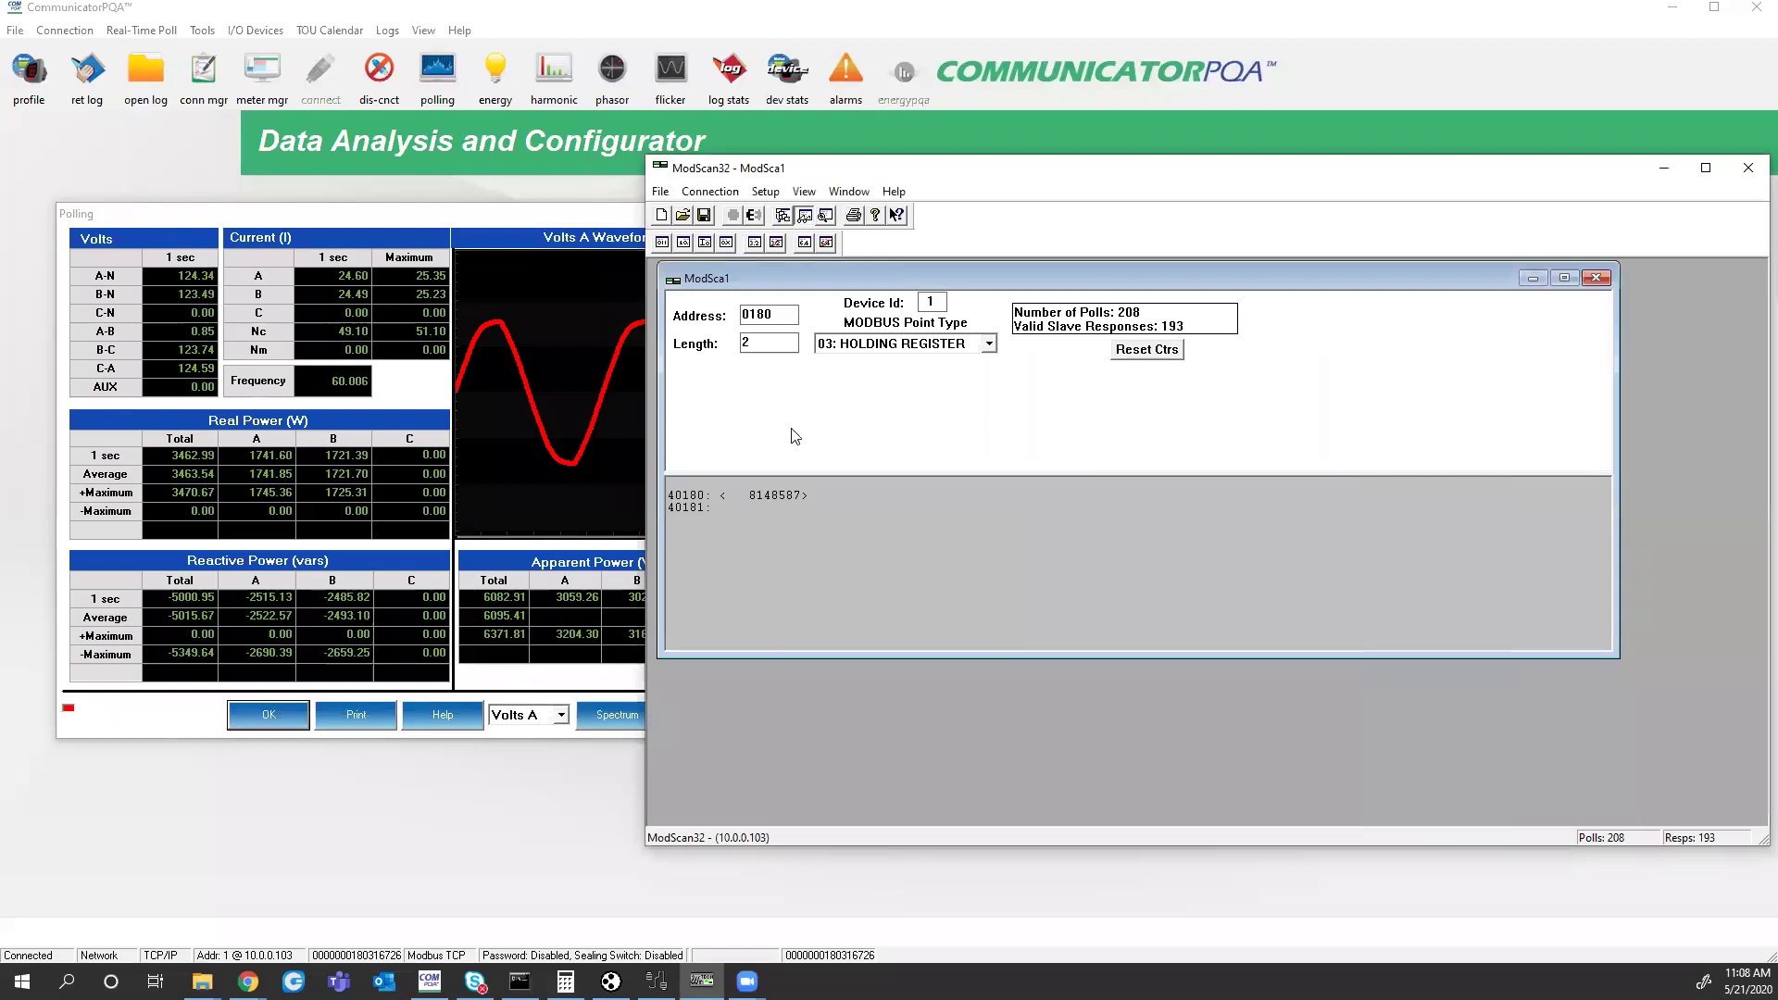
{"action": "double_click", "coordinate": [756, 342]}
{"action": "left_click", "coordinate": [764, 192]}
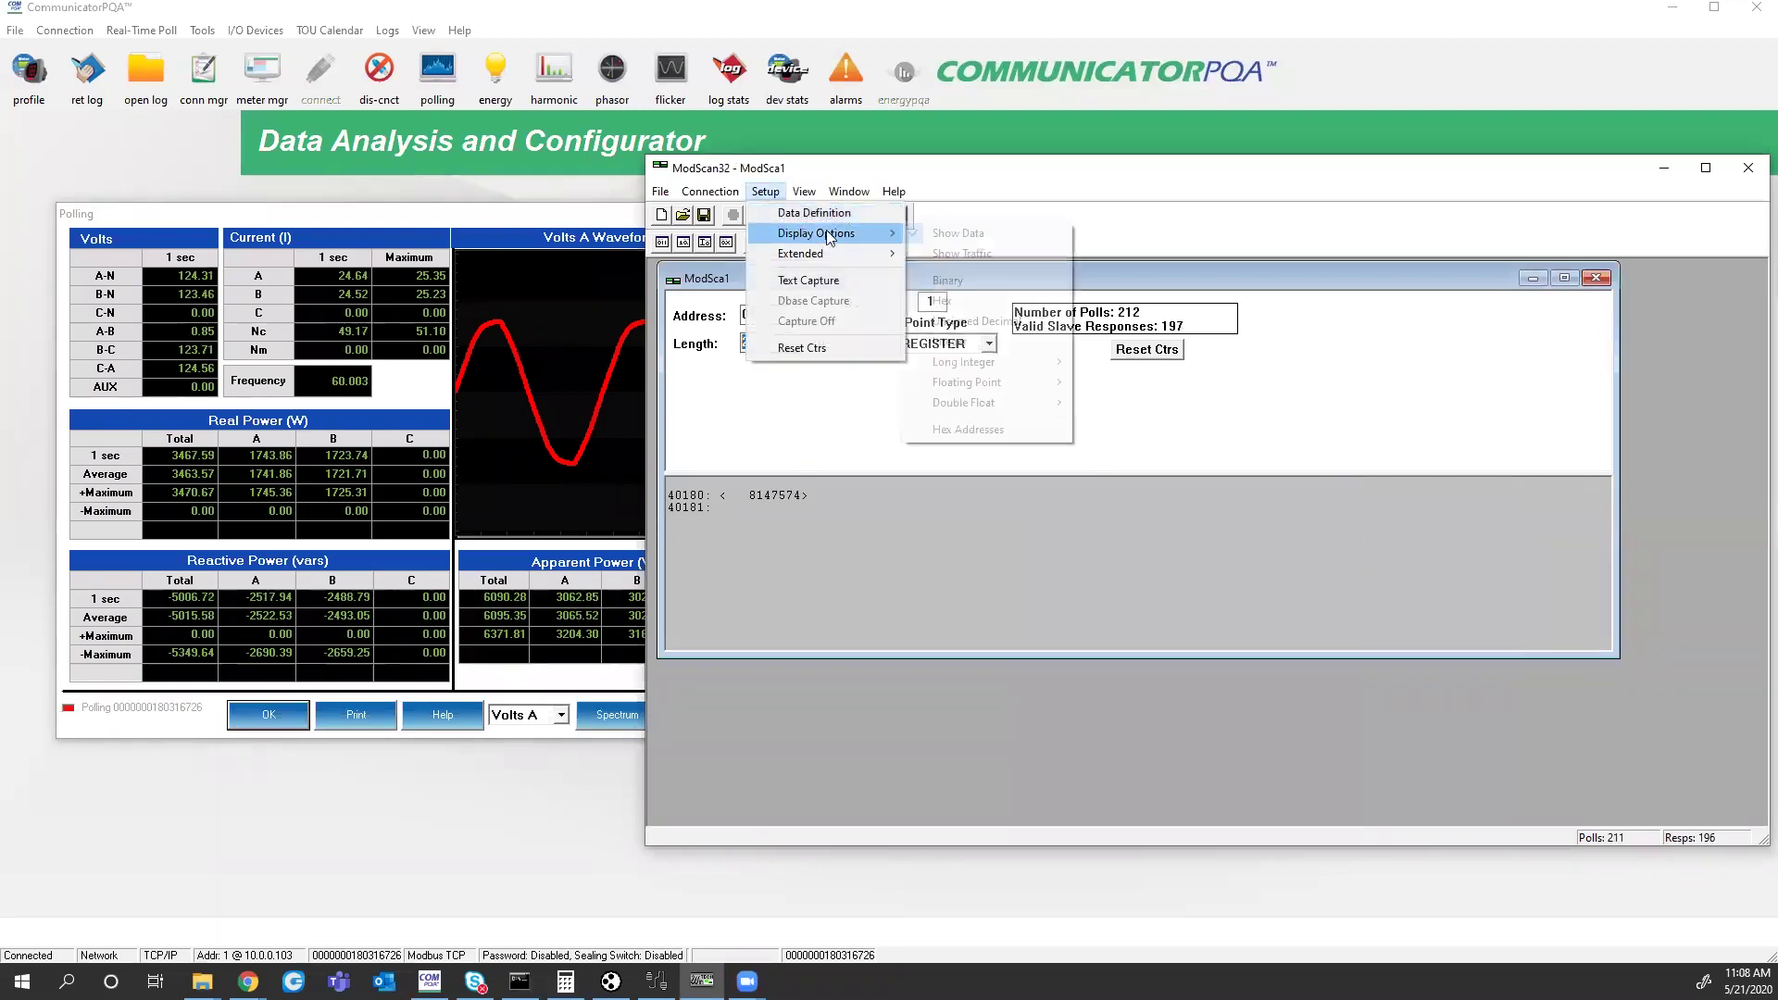
{"action": "mouse_move", "coordinate": [806, 234]}
{"action": "left_click", "coordinate": [965, 342]}
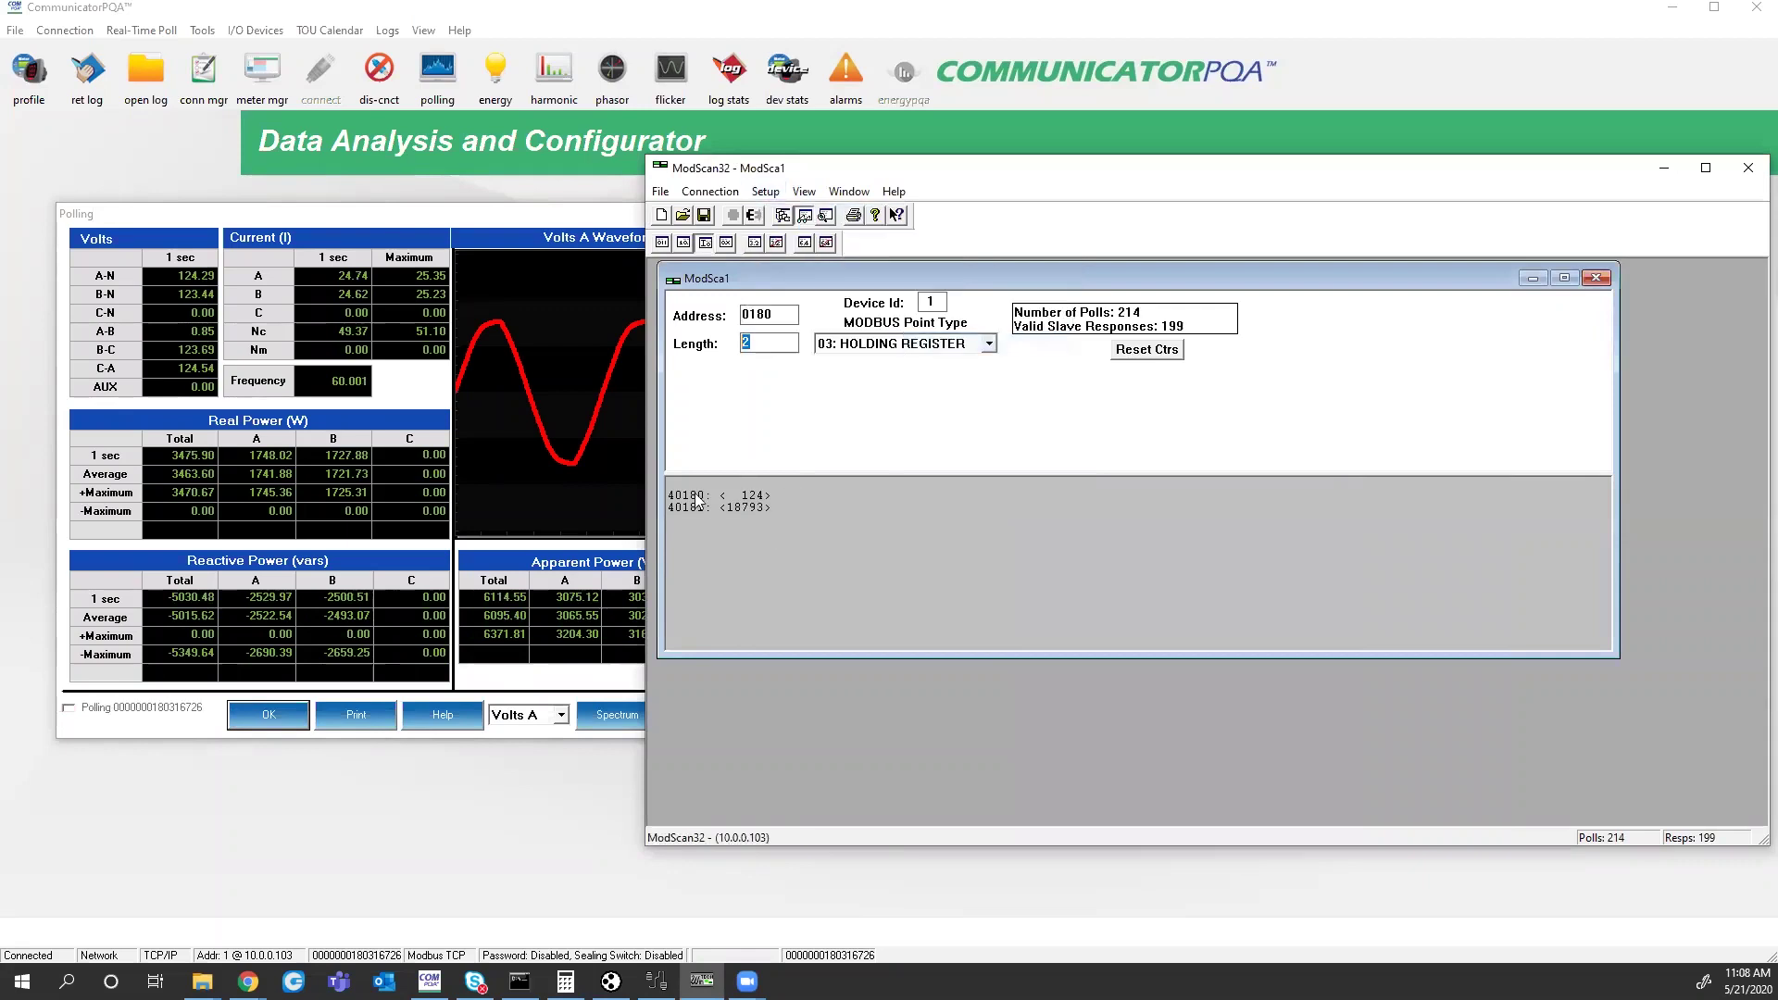
{"action": "left_click", "coordinate": [757, 501]}
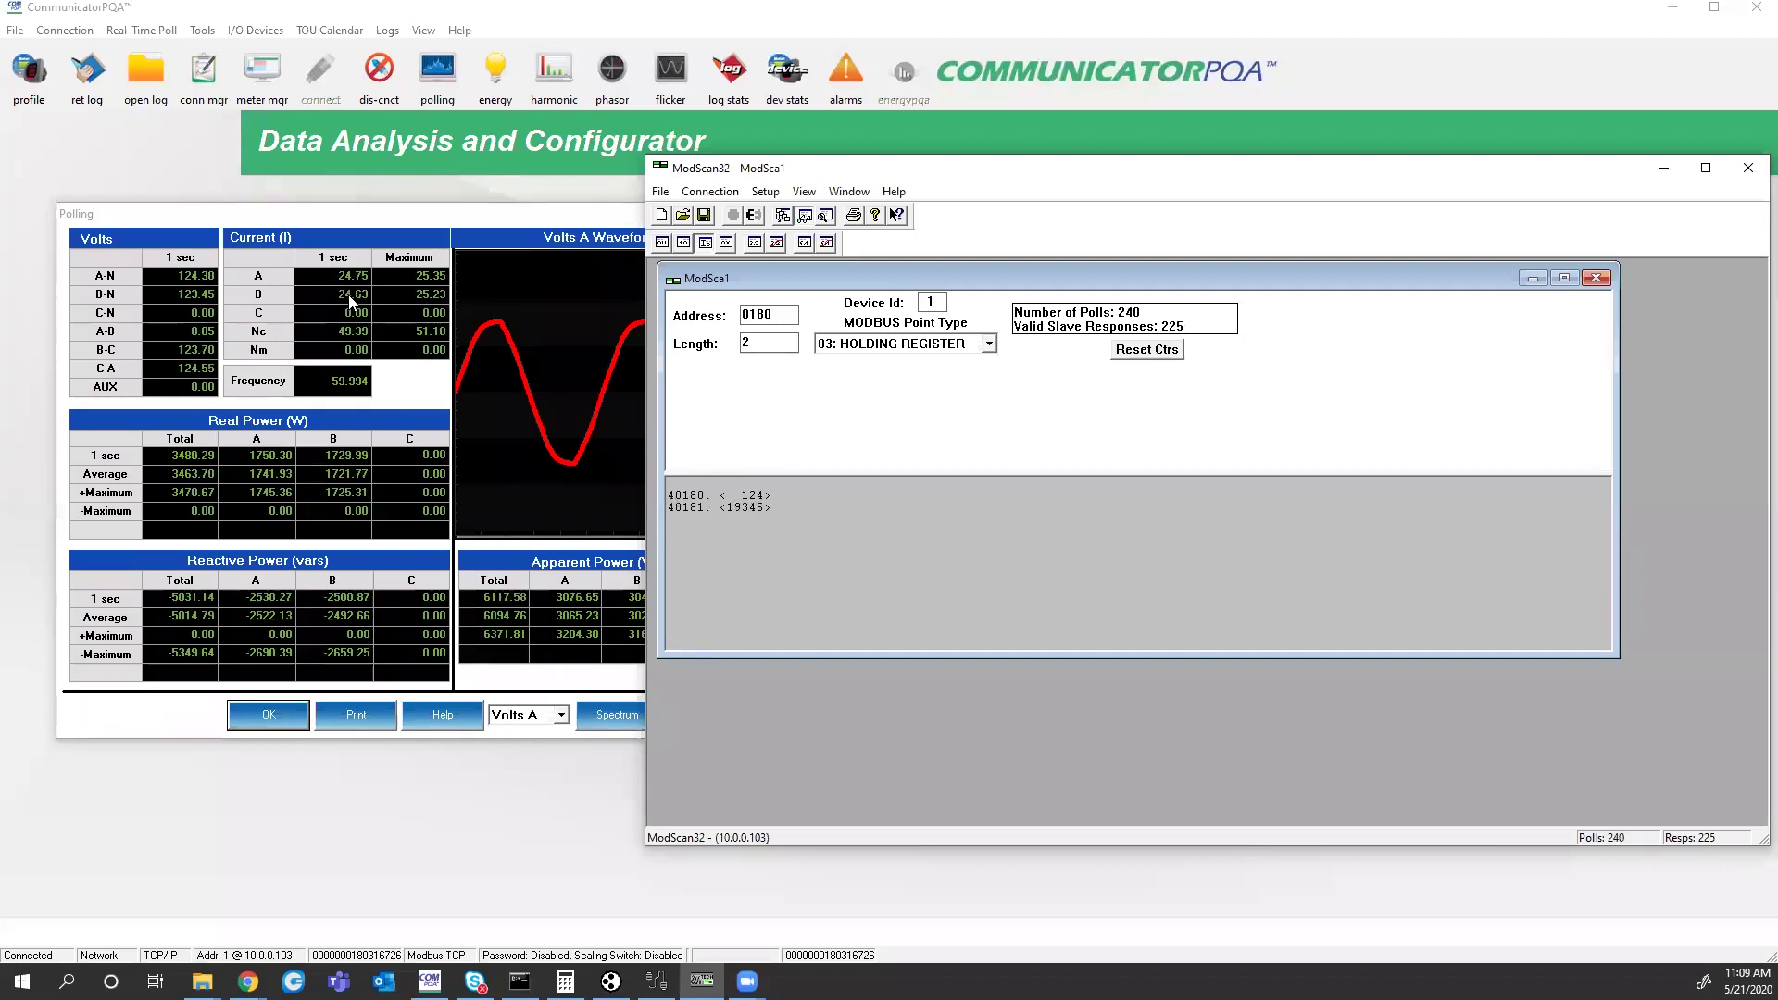
- Close polling, review the profile's CT 500:5, PT 120:120 and Wye hookup, then exit the editor
{"action": "left_click", "coordinate": [269, 715]}
{"action": "left_click", "coordinate": [37, 99]}
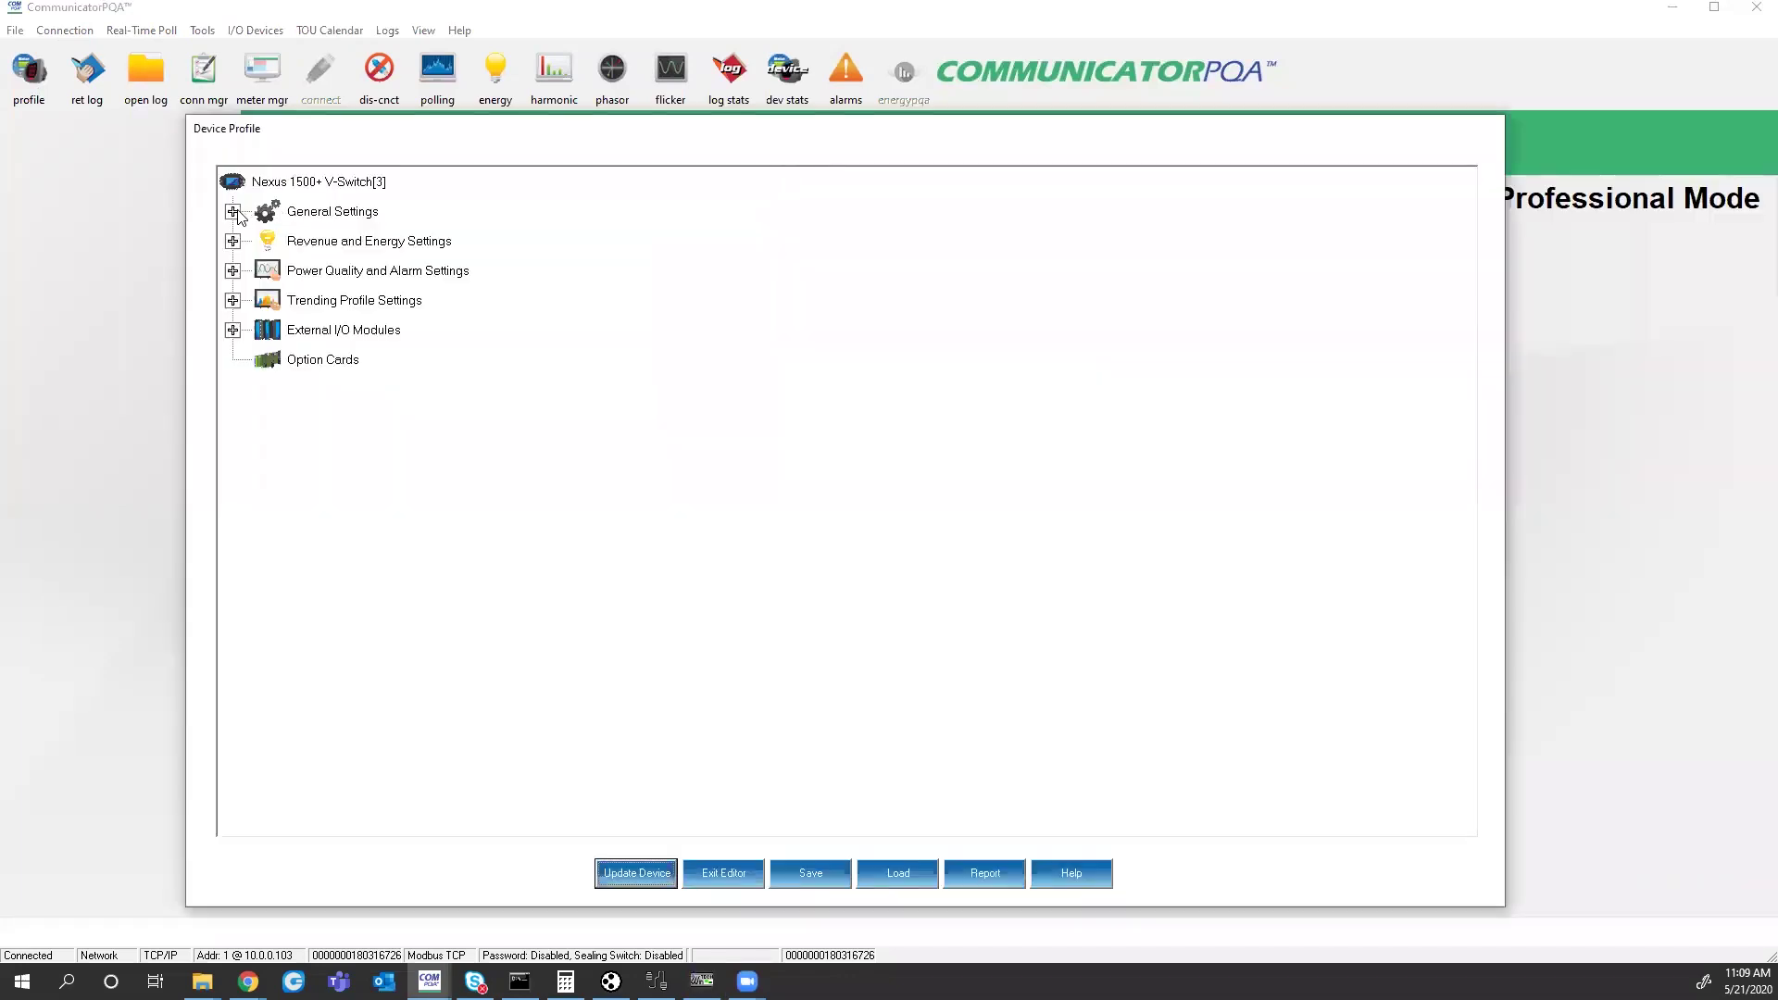
{"action": "left_click", "coordinate": [232, 211]}
{"action": "left_click", "coordinate": [268, 241]}
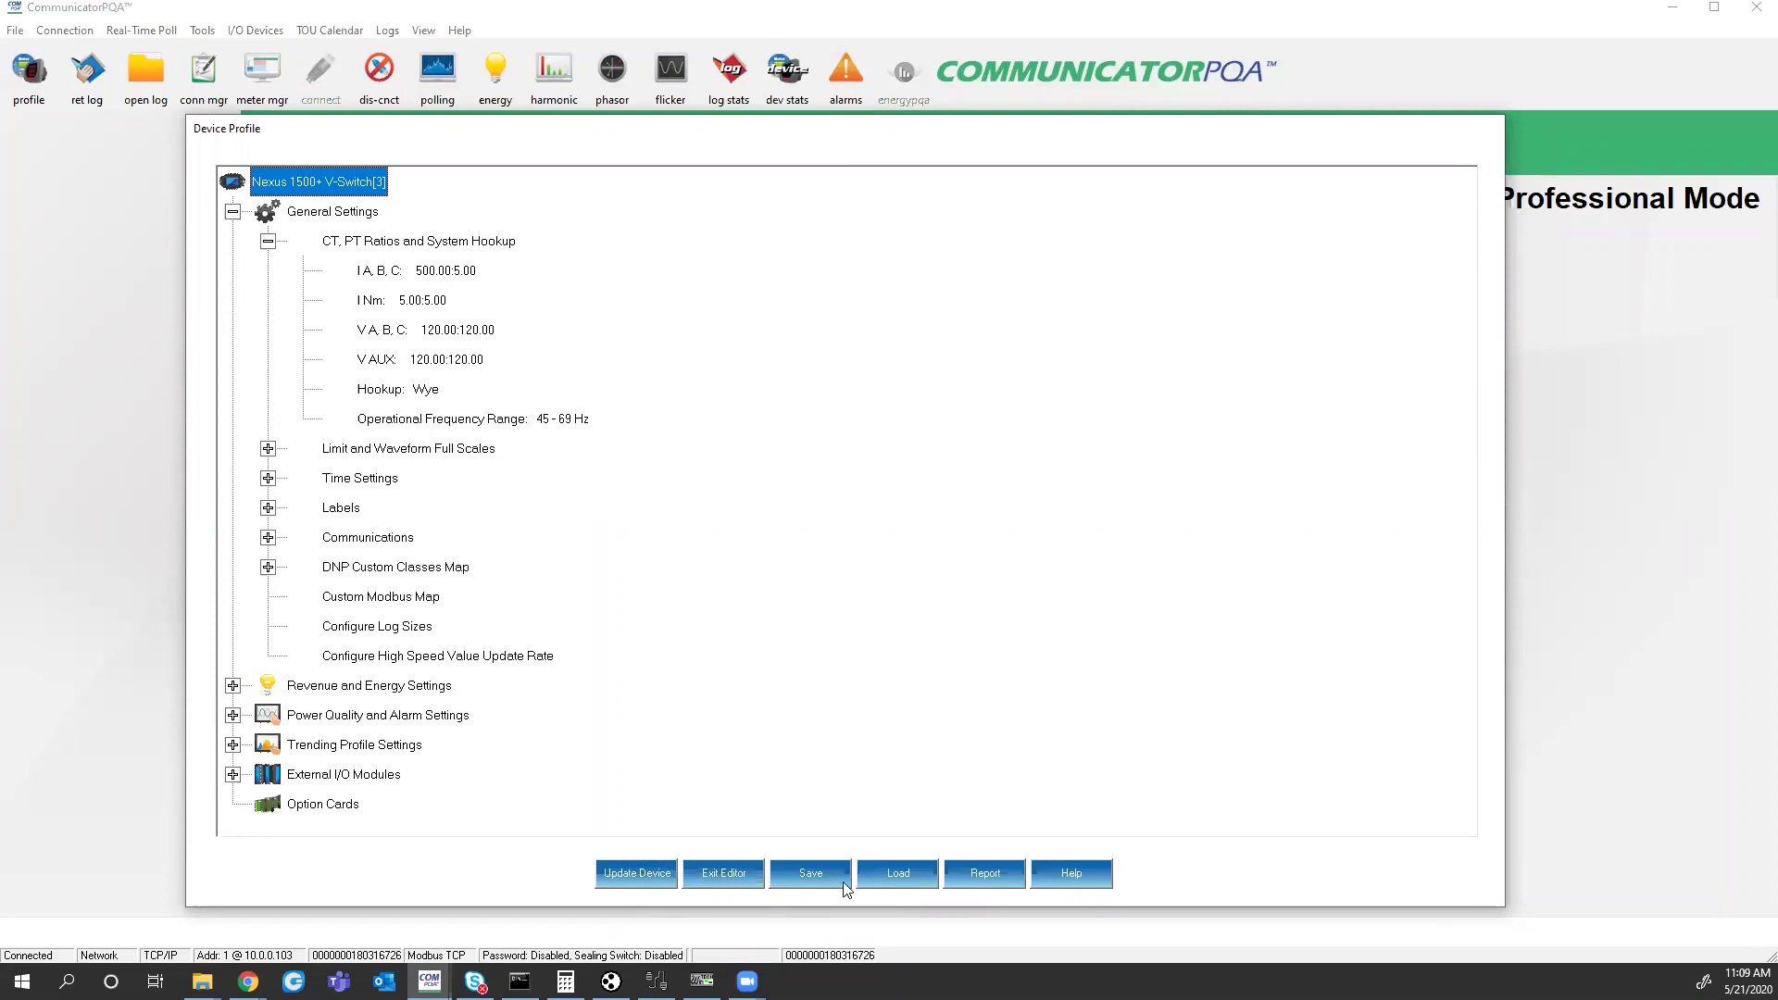
{"action": "left_click", "coordinate": [736, 878]}
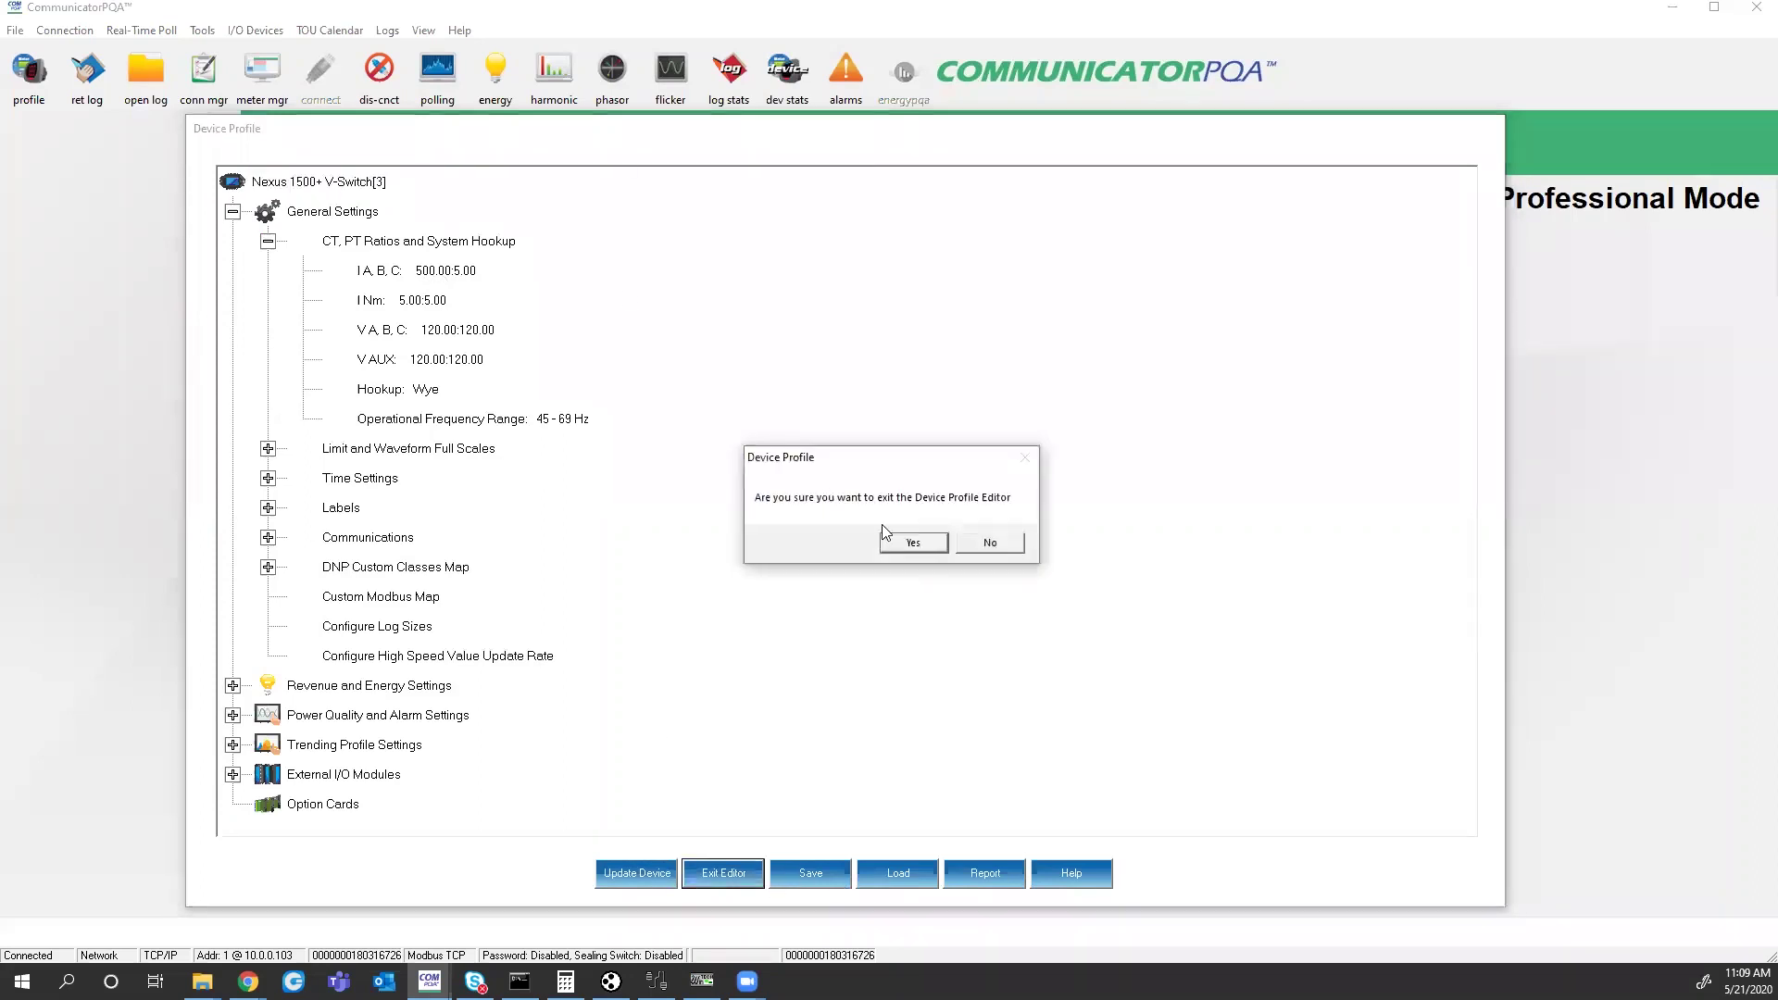
{"action": "left_click", "coordinate": [913, 543]}
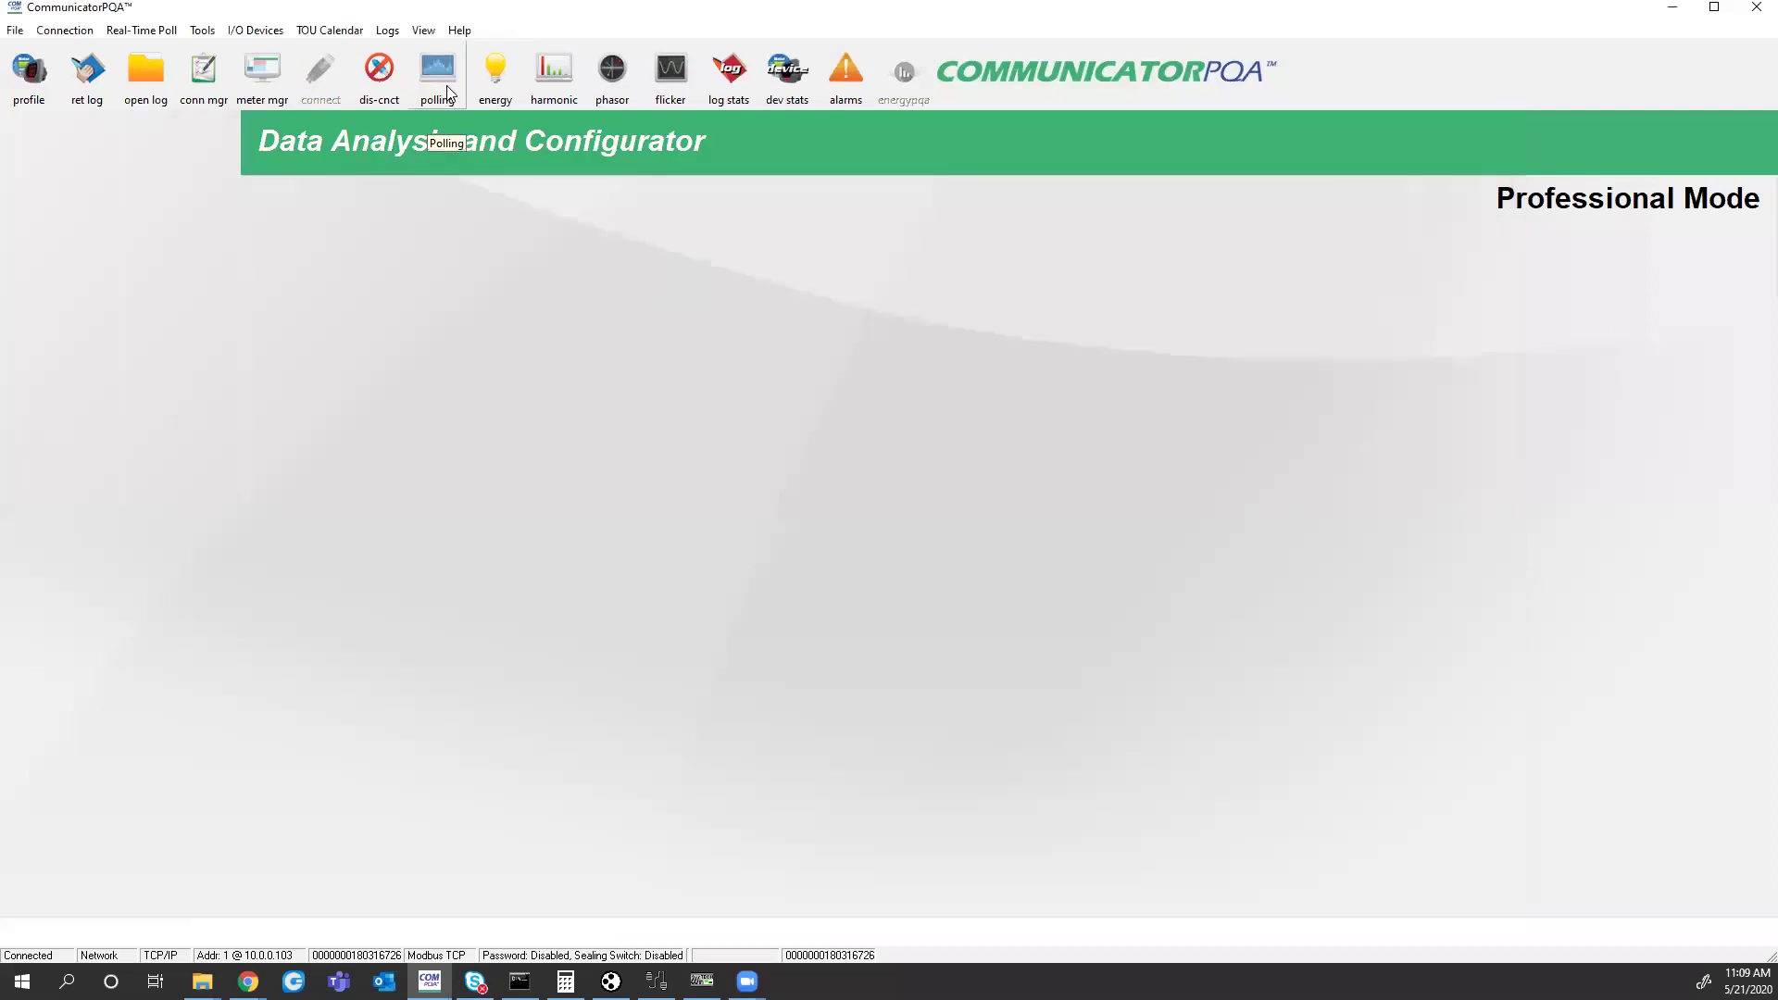
{"action": "left_click", "coordinate": [448, 91]}
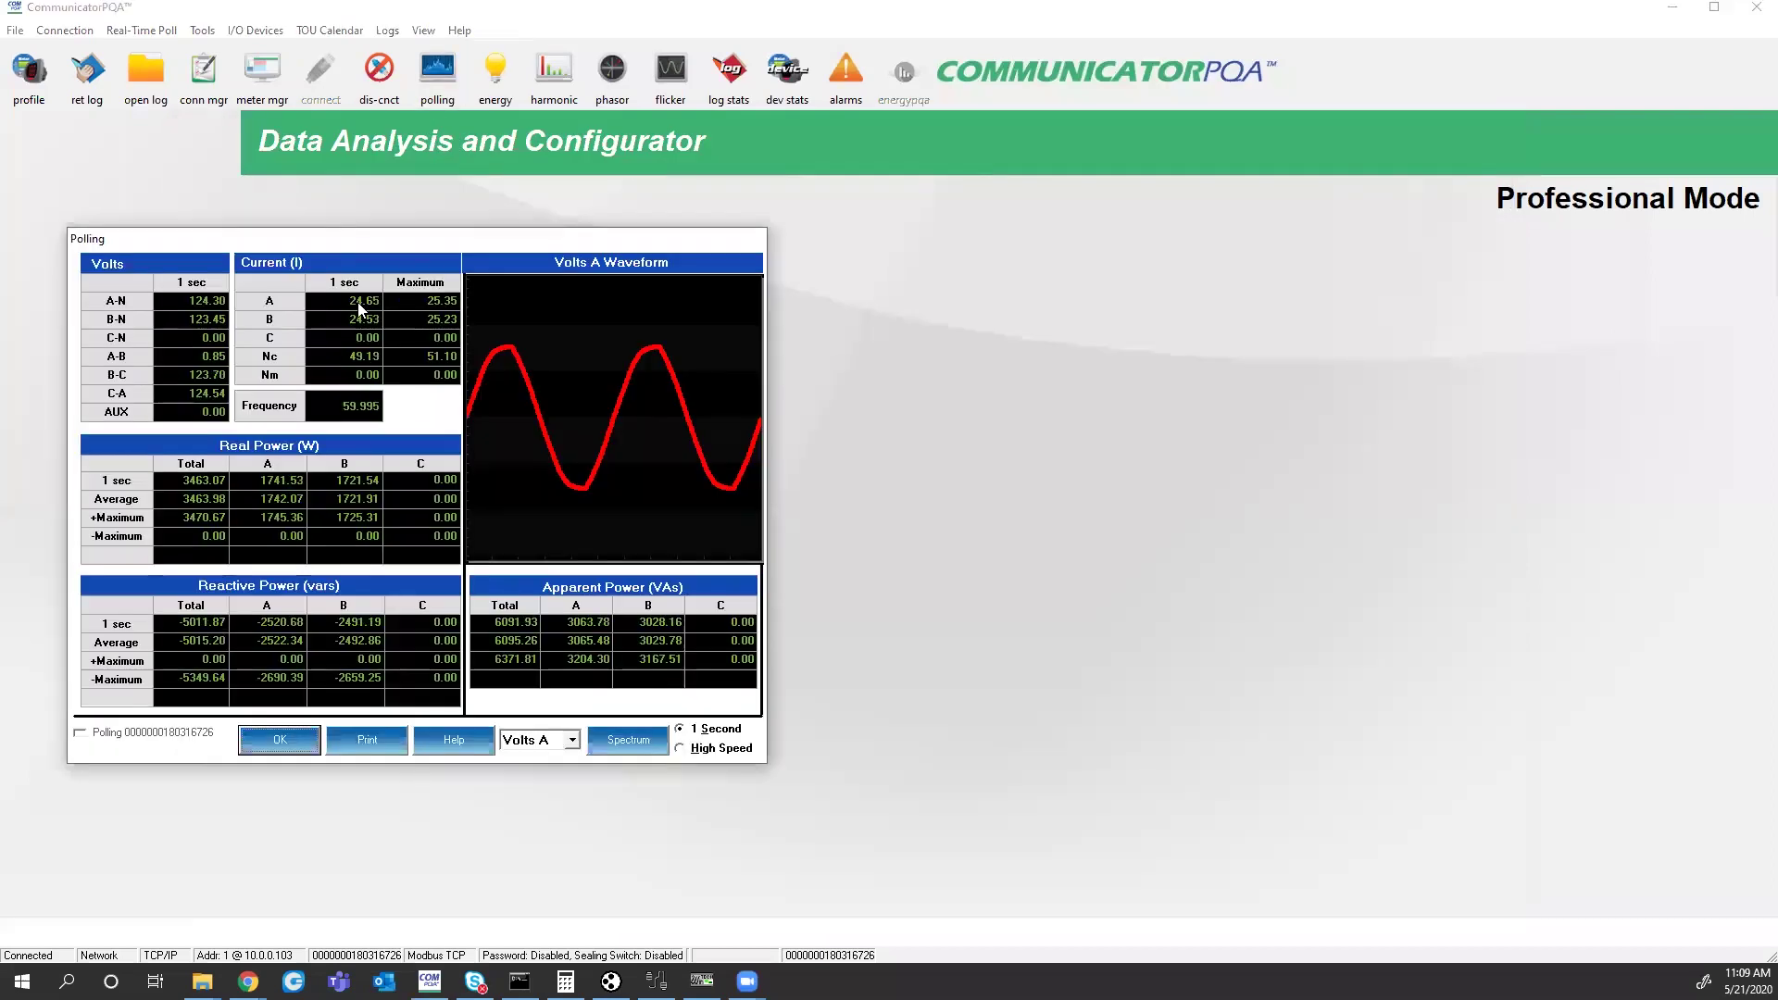
{"action": "mouse_move", "coordinate": [252, 977]}
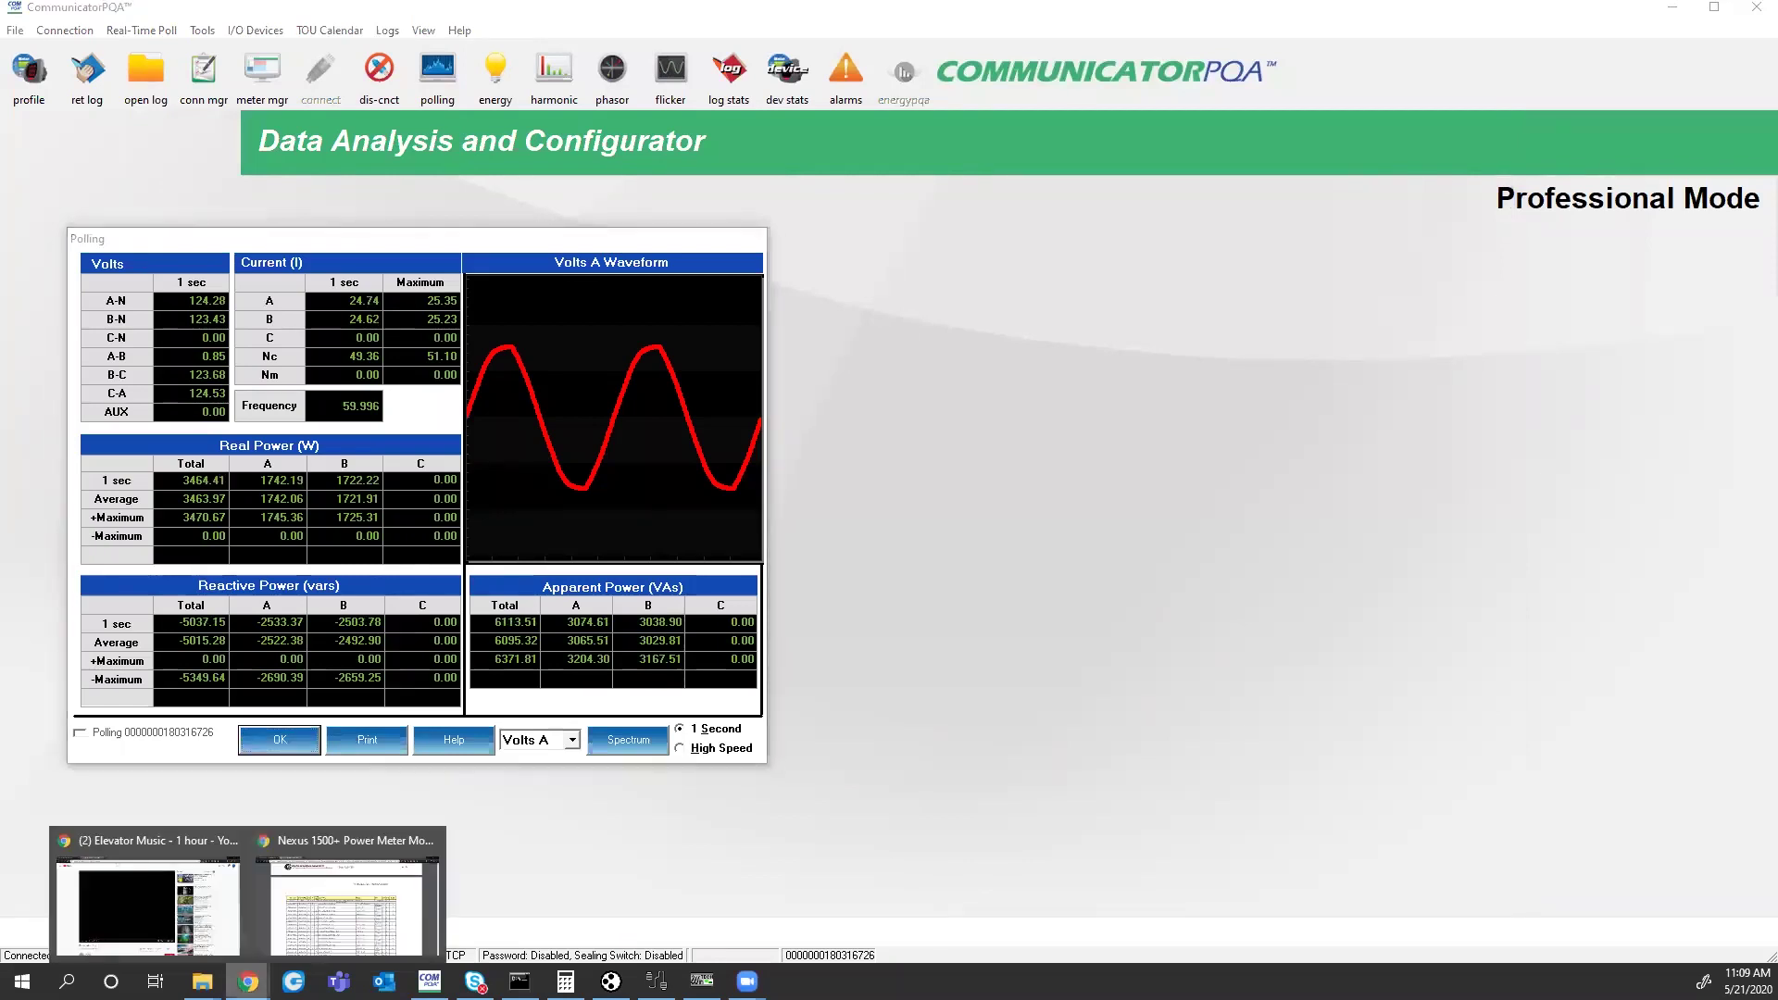
{"action": "left_click", "coordinate": [332, 924]}
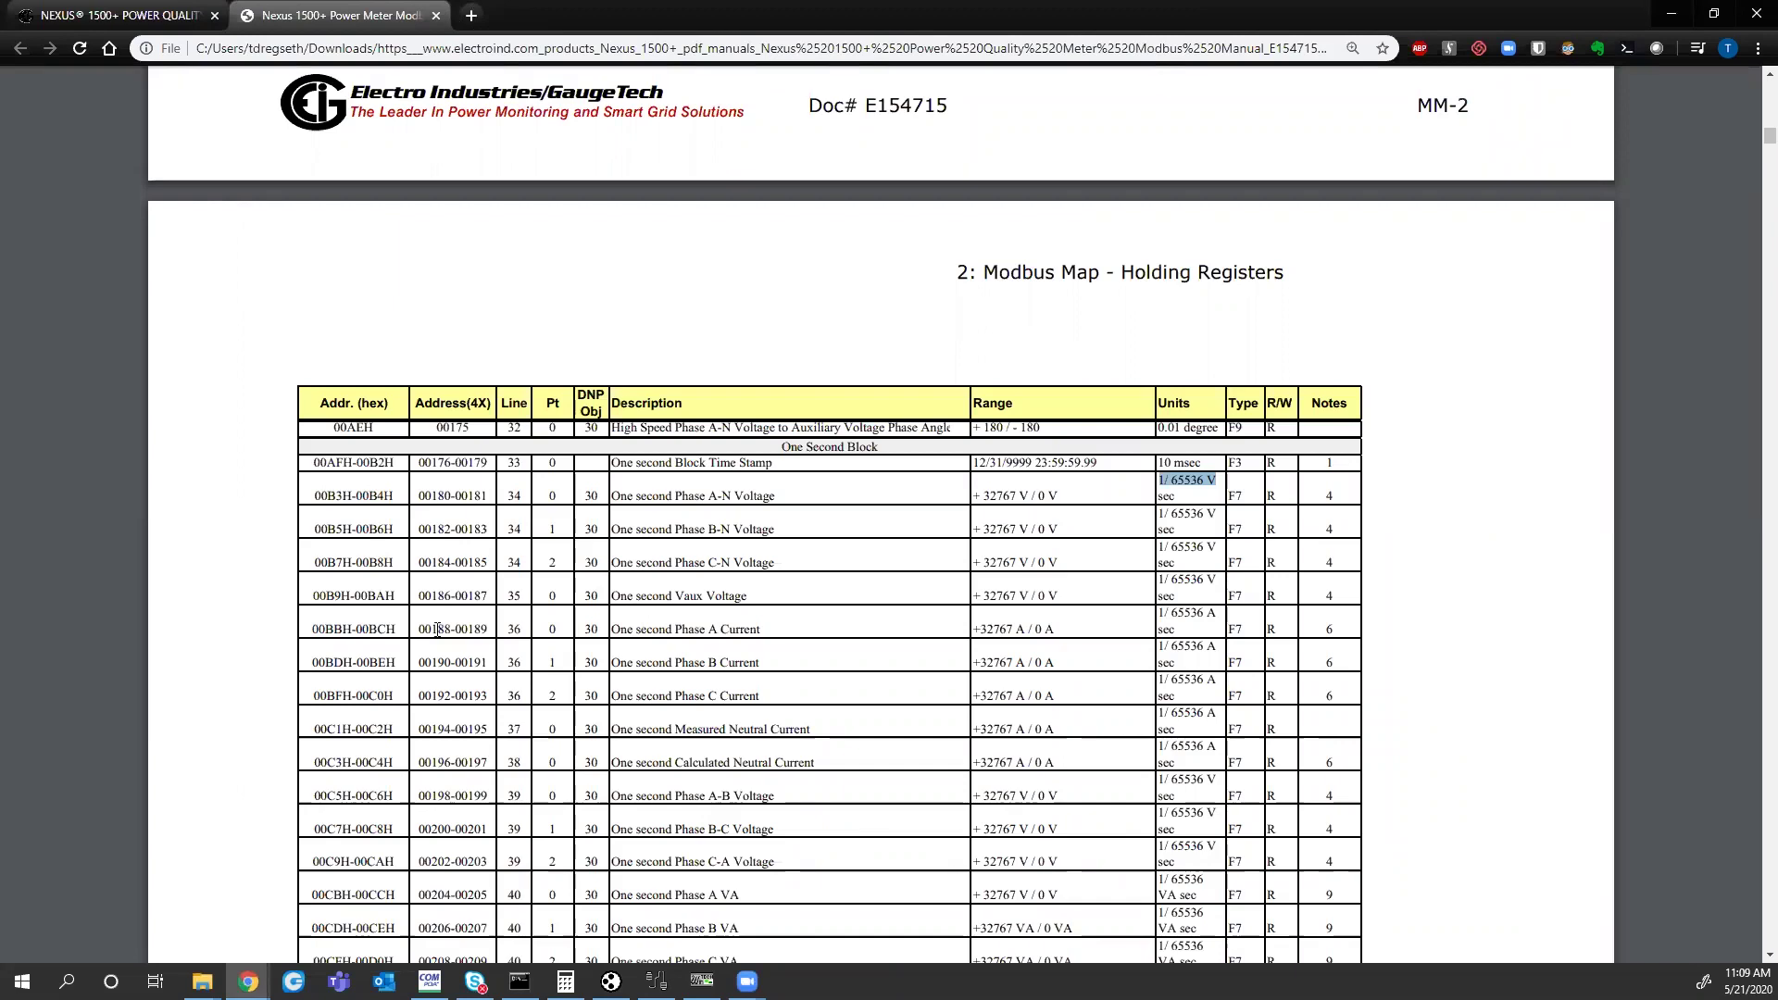
{"action": "left_click_drag", "start_coordinate": [462, 630], "coordinate": [432, 630]}
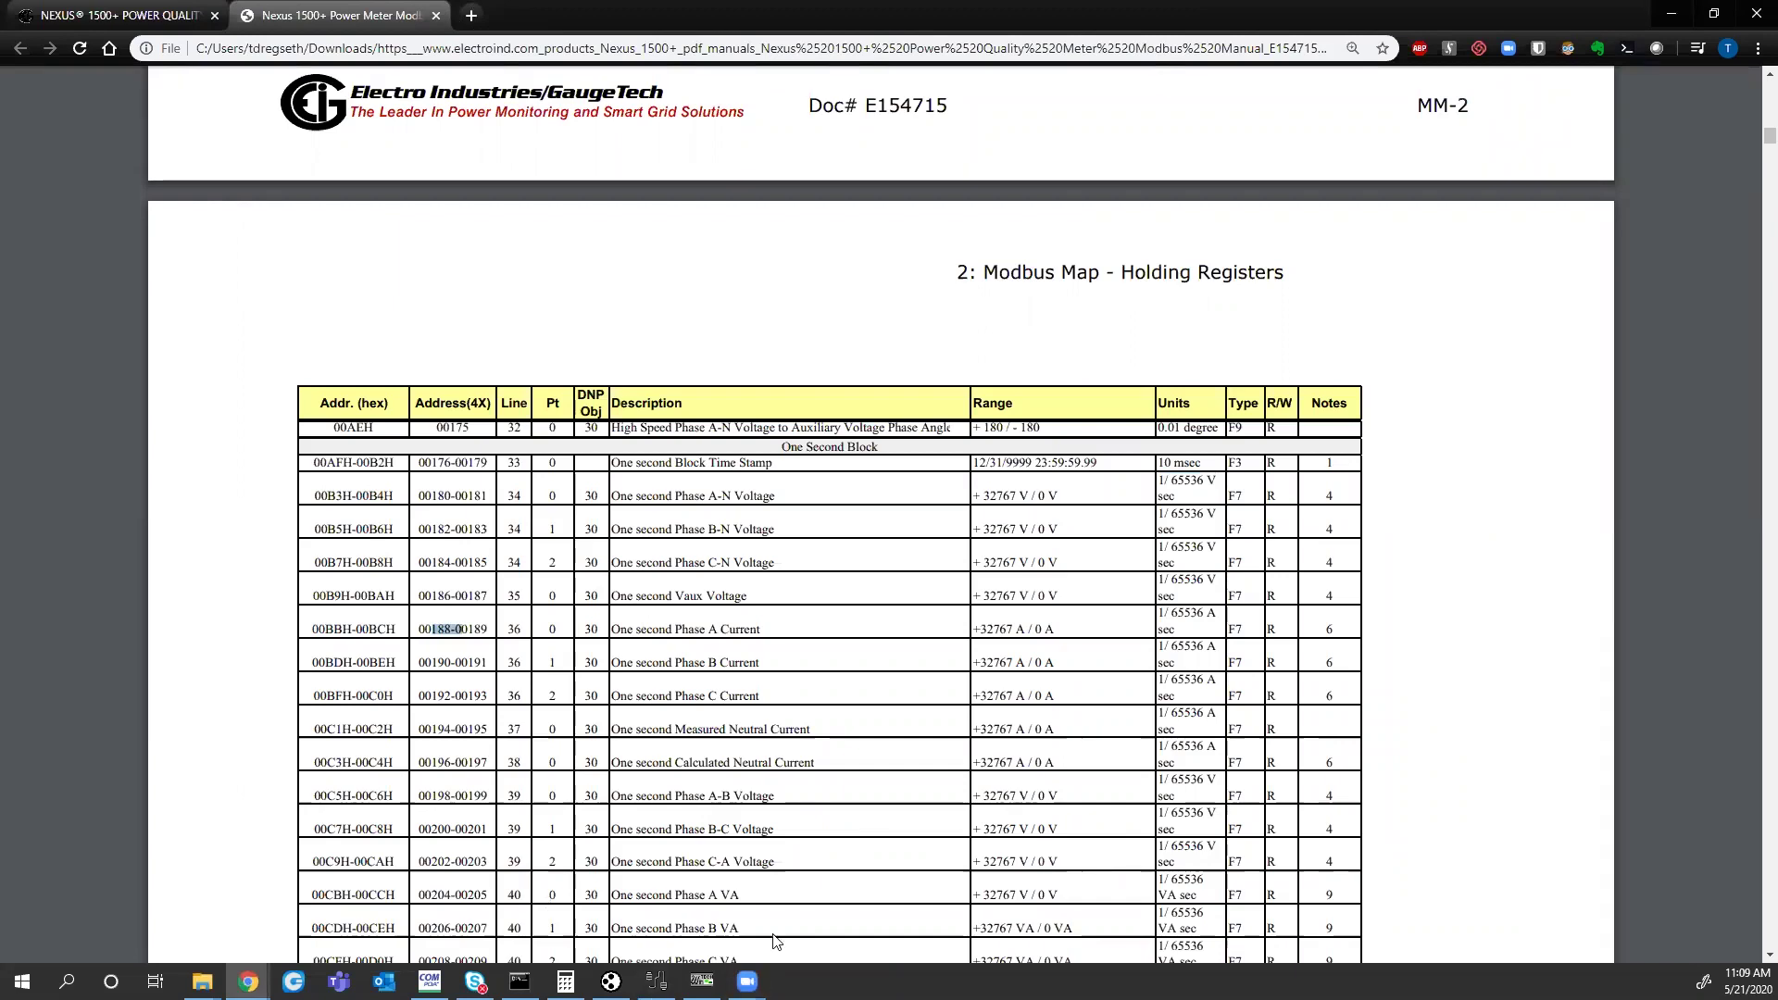
- Poll ModScan32 from address 0188 with length 1 as integers, then compare with CommunicatorPQA
{"action": "left_click", "coordinate": [702, 981]}
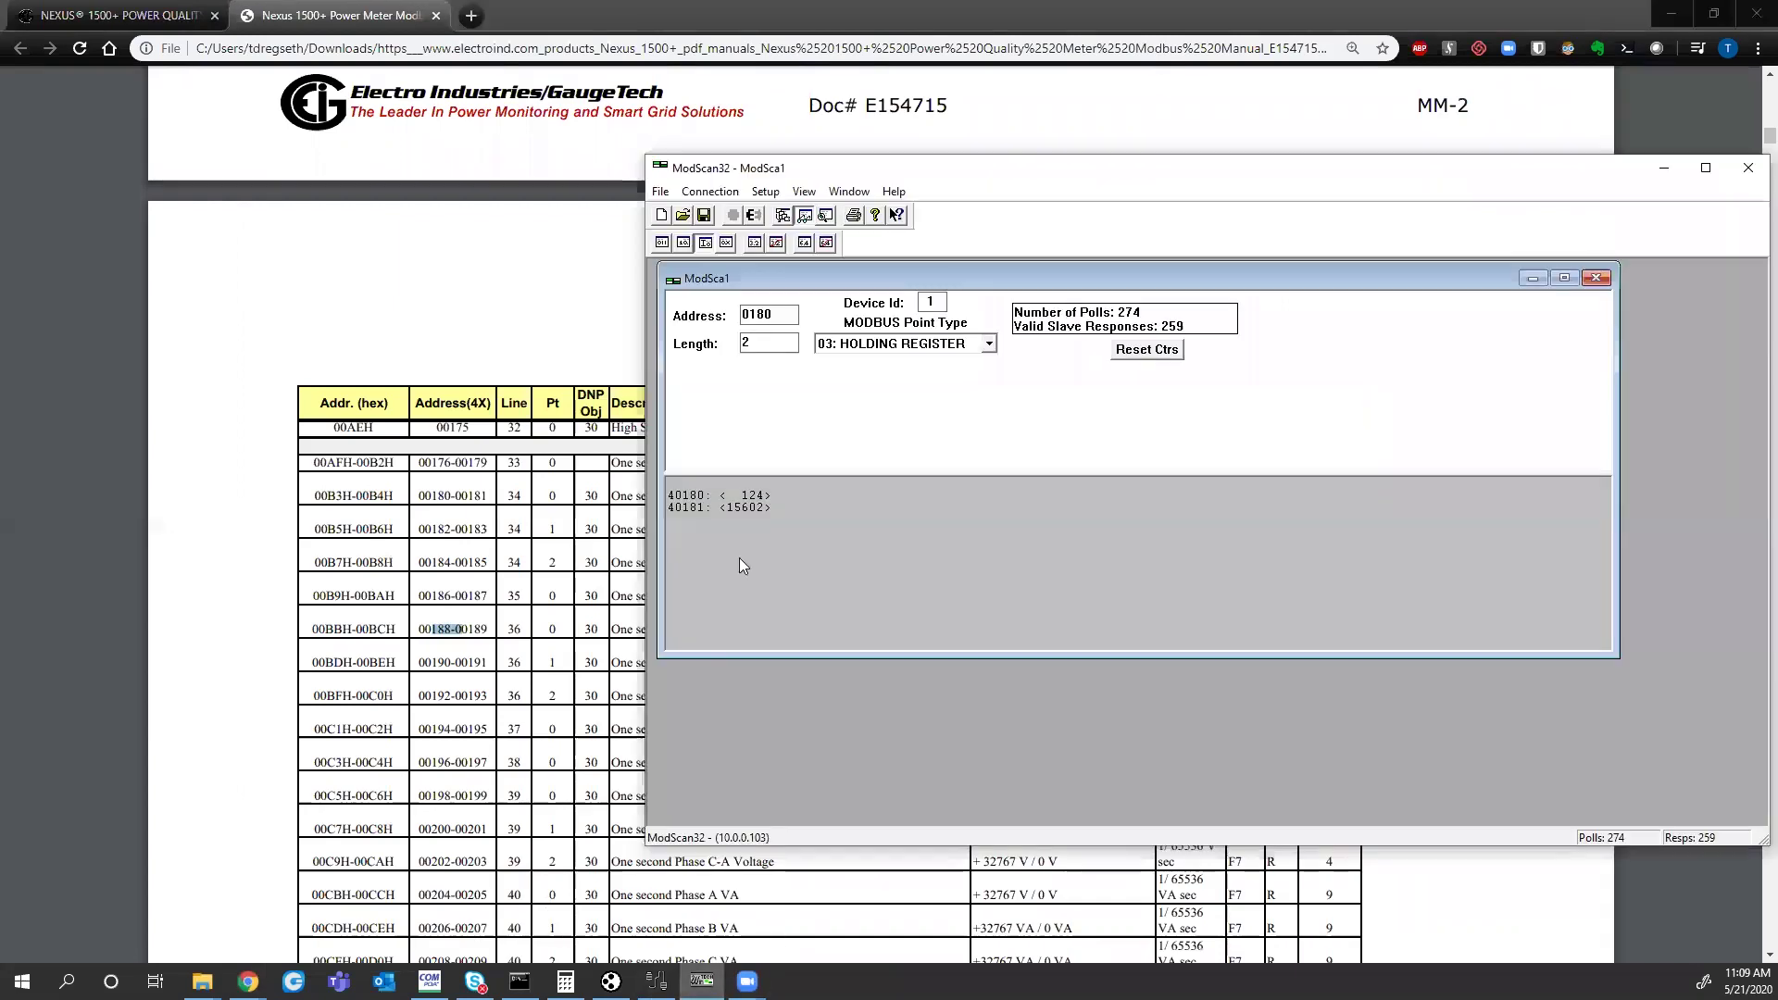
{"action": "left_click", "coordinate": [778, 313]}
{"action": "key", "text": "BackSpace"}
{"action": "type", "text": "8"}
{"action": "left_click", "coordinate": [710, 192]}
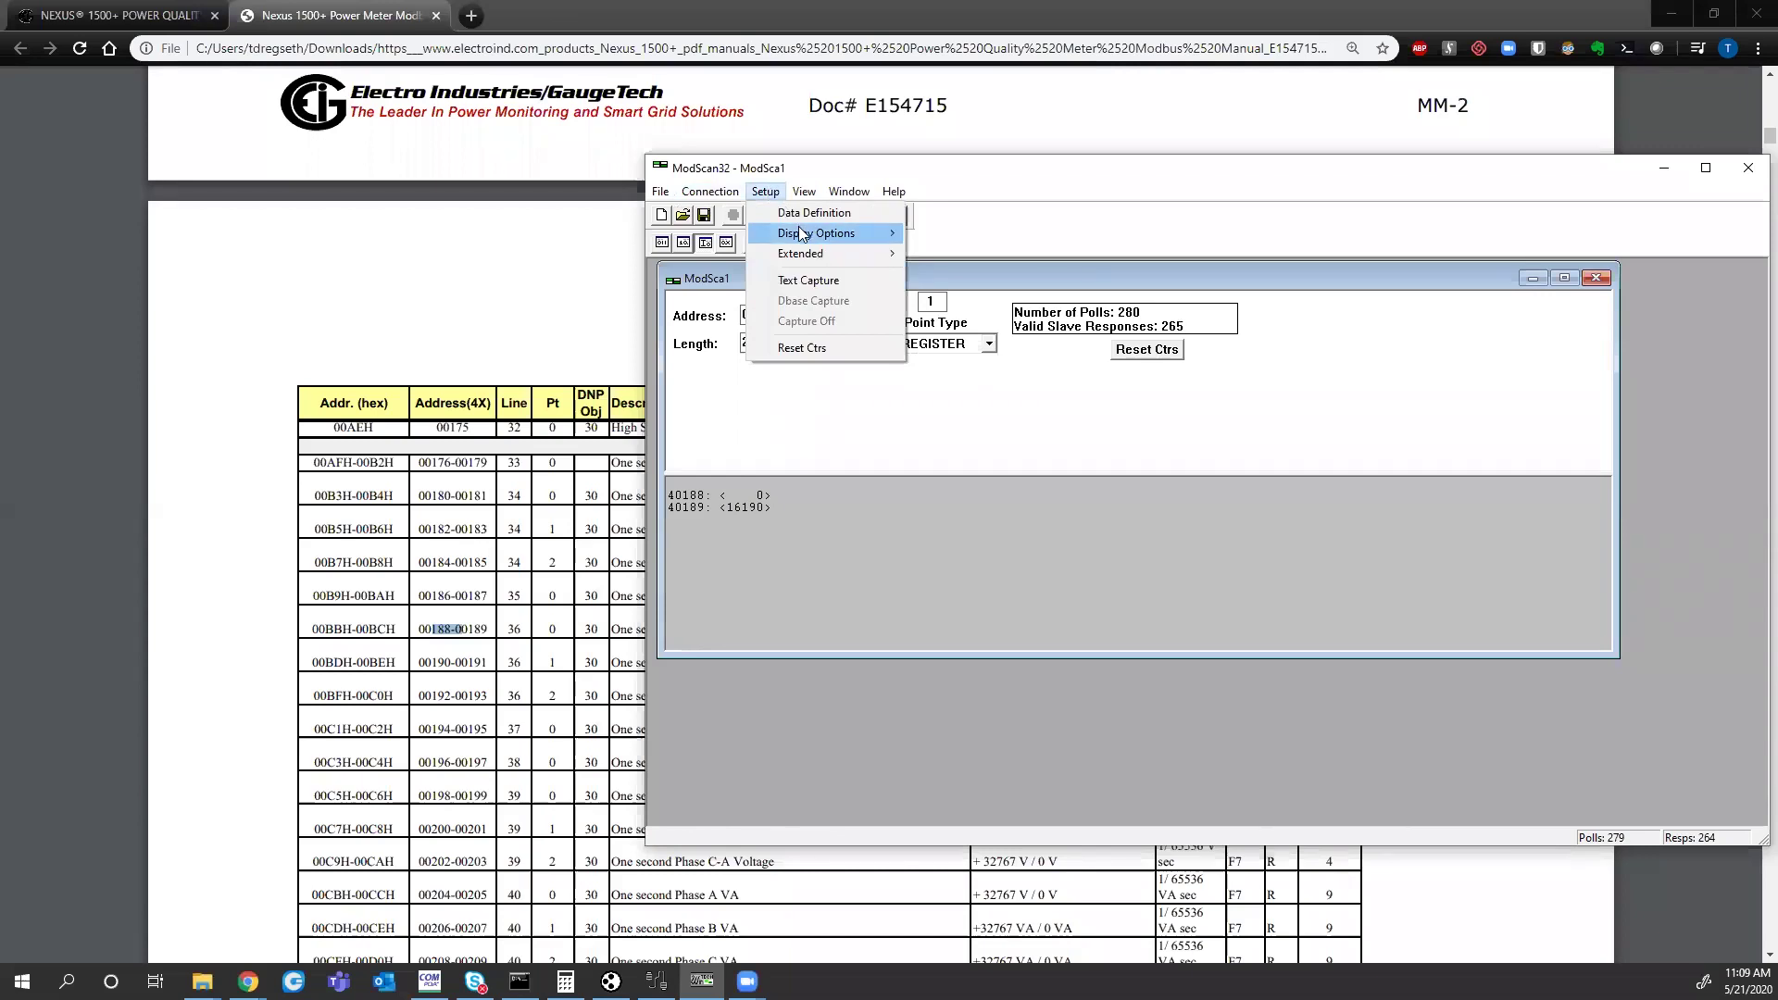
{"action": "mouse_move", "coordinate": [802, 233]}
{"action": "left_click", "coordinate": [976, 341]}
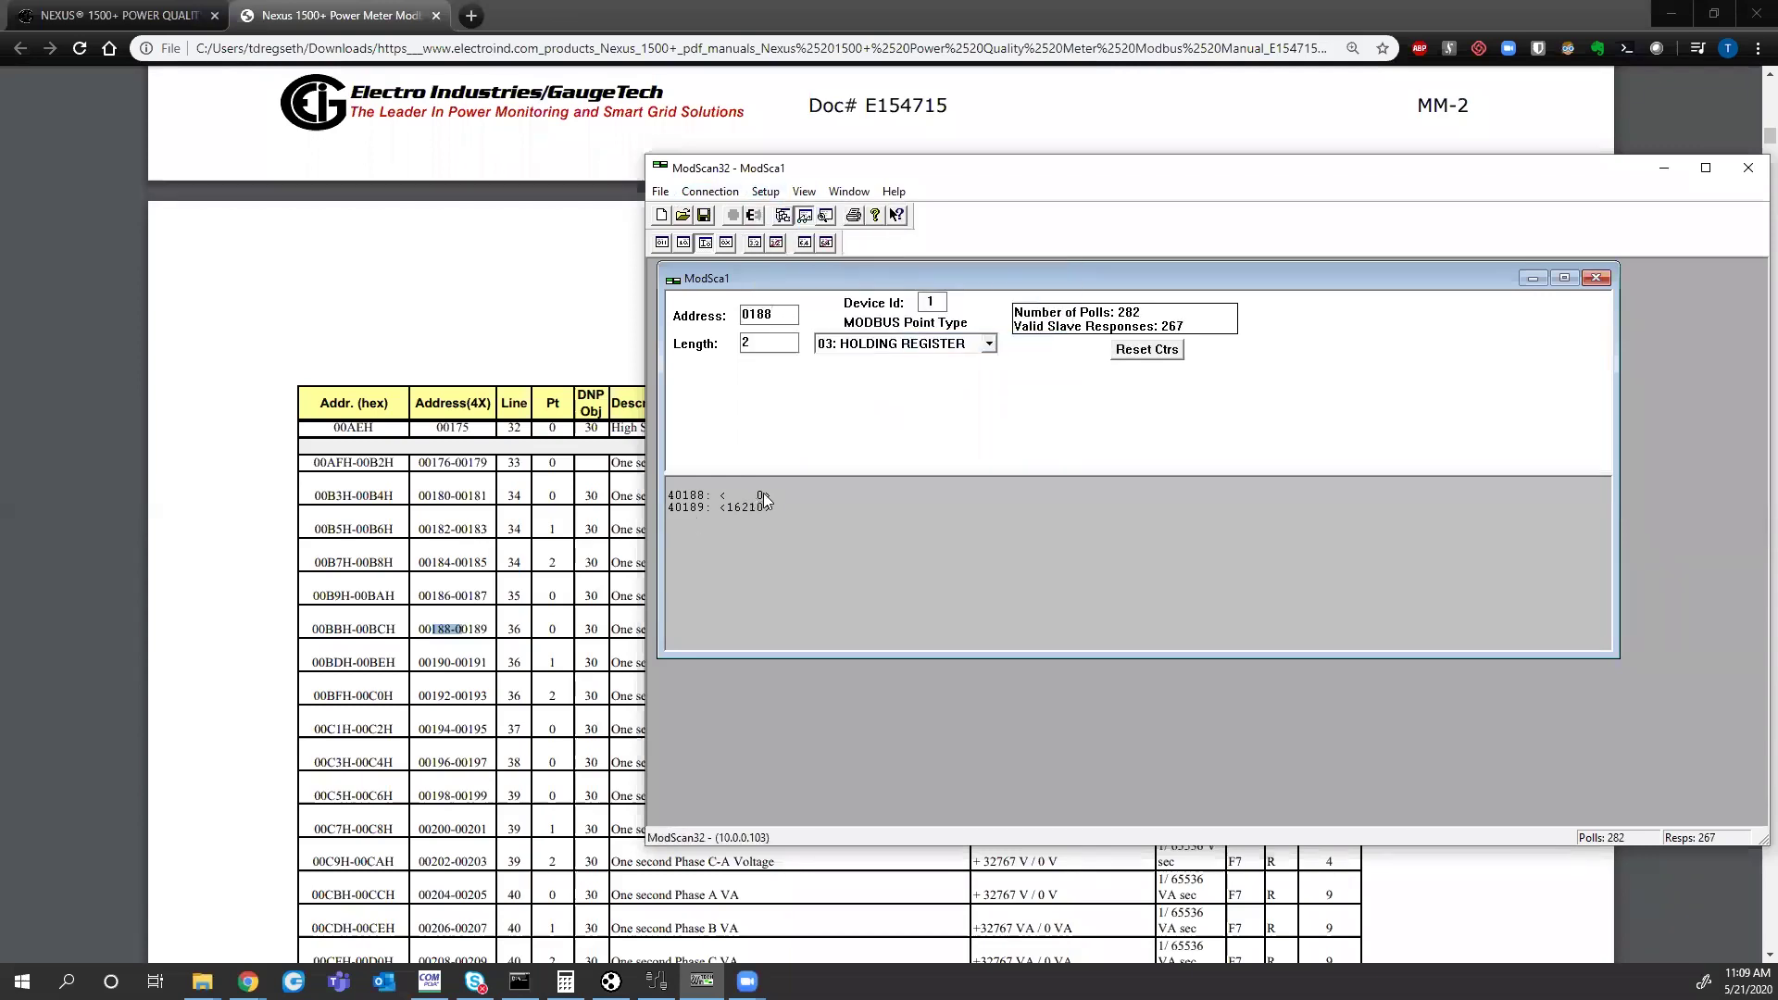
{"action": "type", "text": "1"}
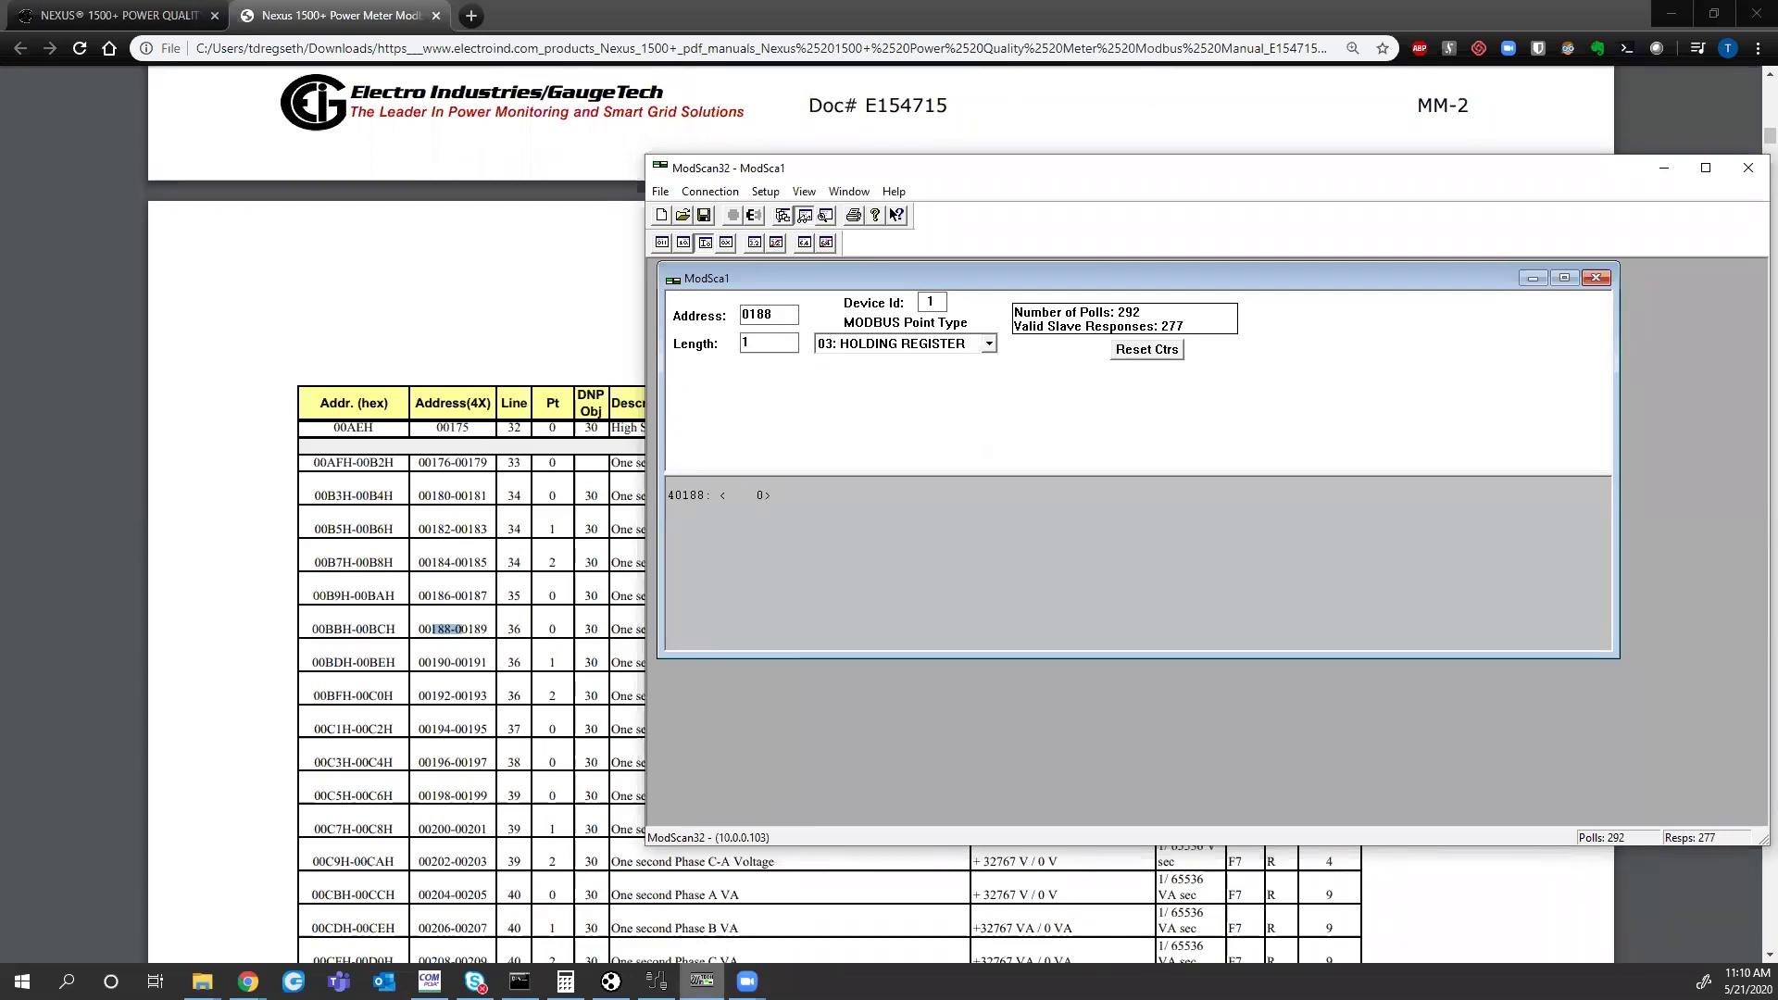
{"action": "left_click", "coordinate": [429, 982]}
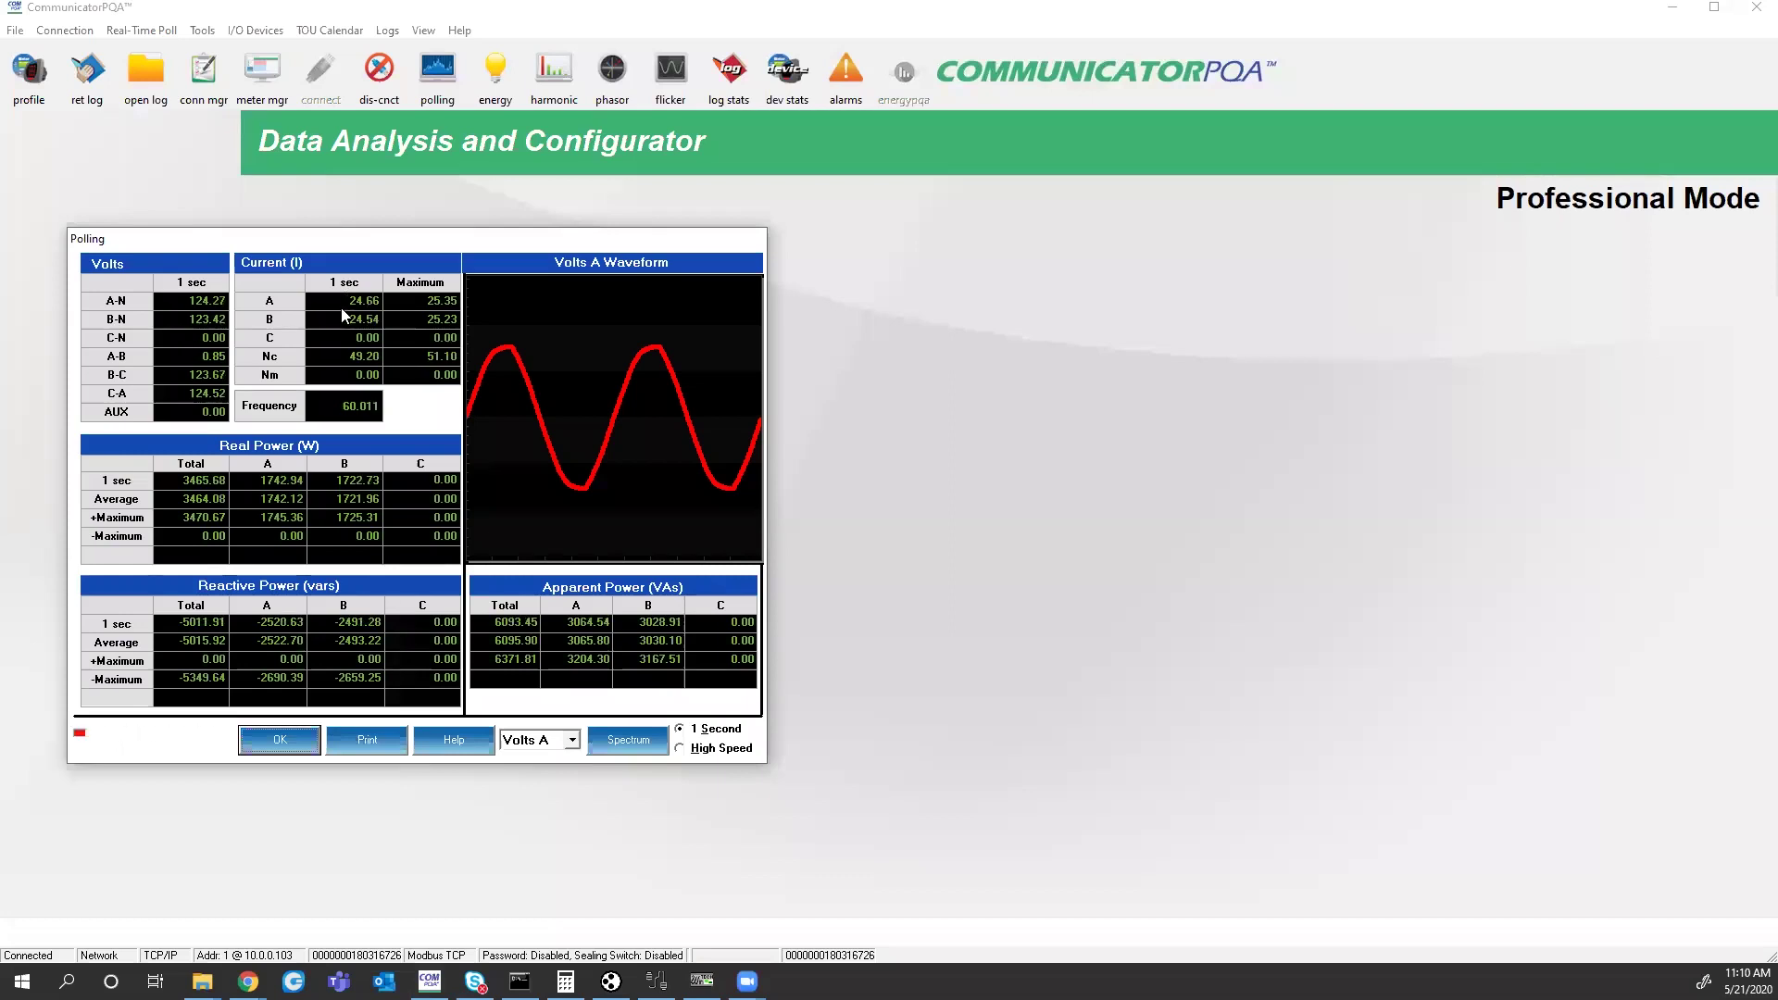
- Set length 2 from 0188 and display the pair as a long integer, most significant first
{"action": "left_click", "coordinate": [701, 980]}
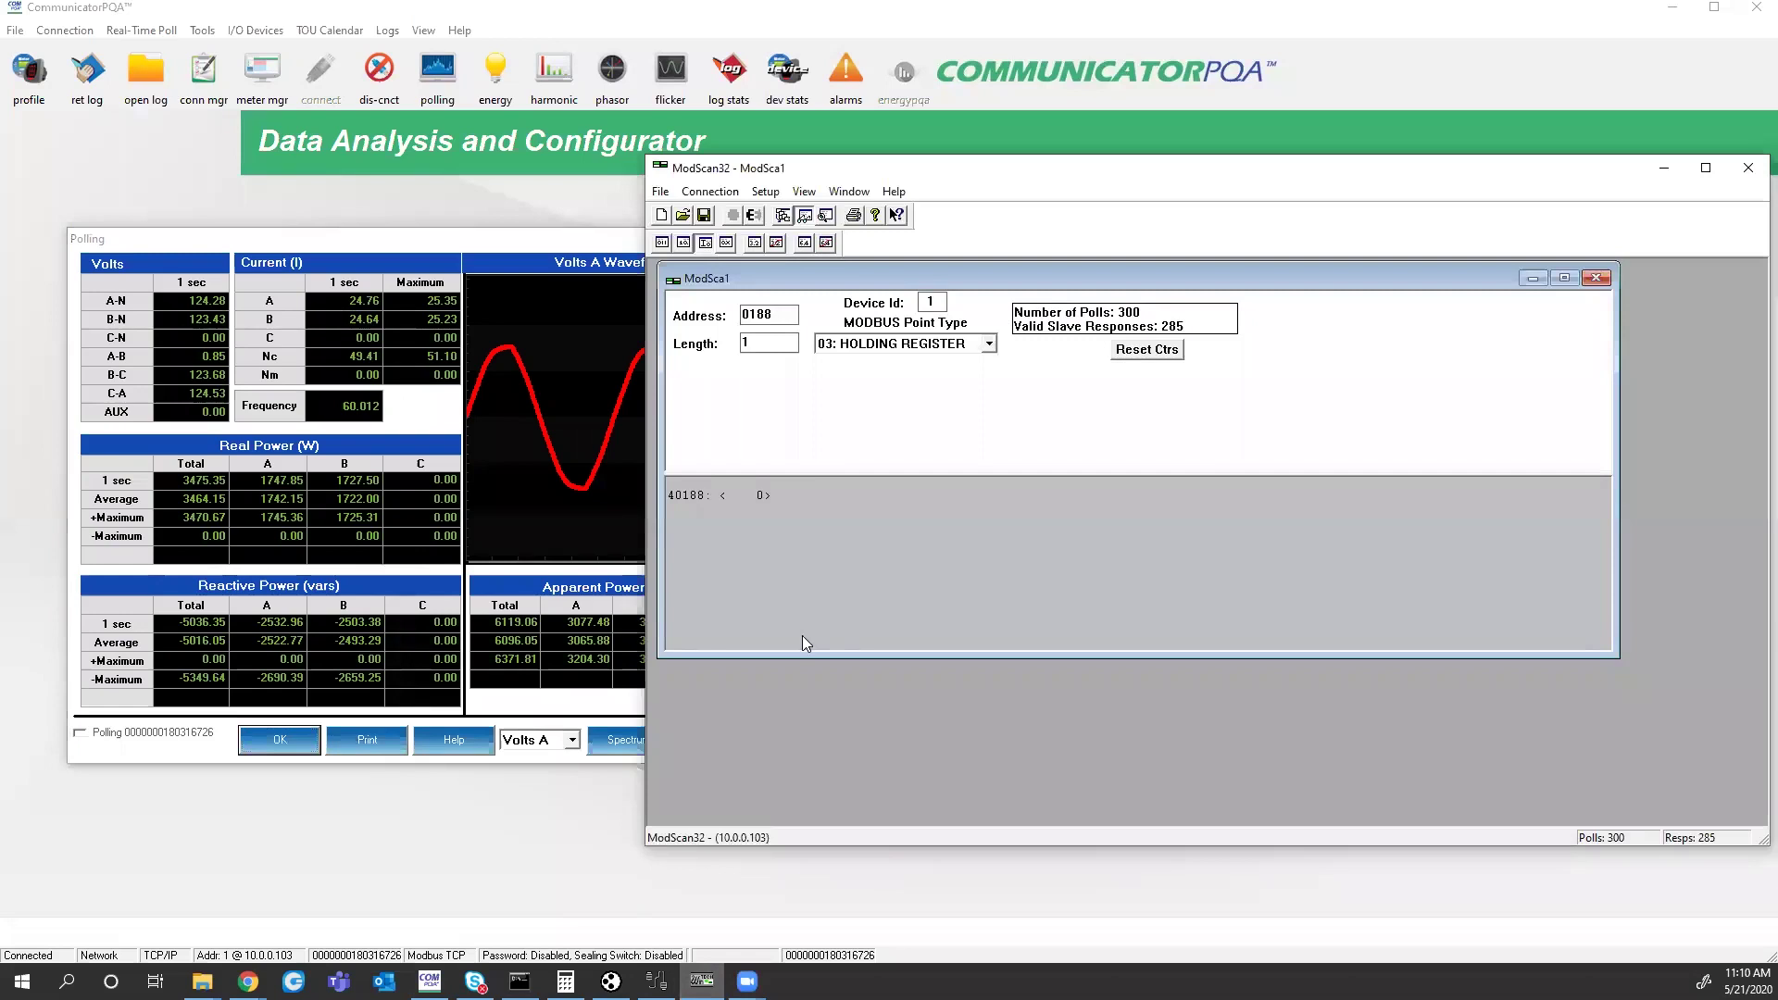
{"action": "double_click", "coordinate": [765, 350]}
{"action": "type", "text": "2"}
{"action": "left_click", "coordinate": [764, 192]}
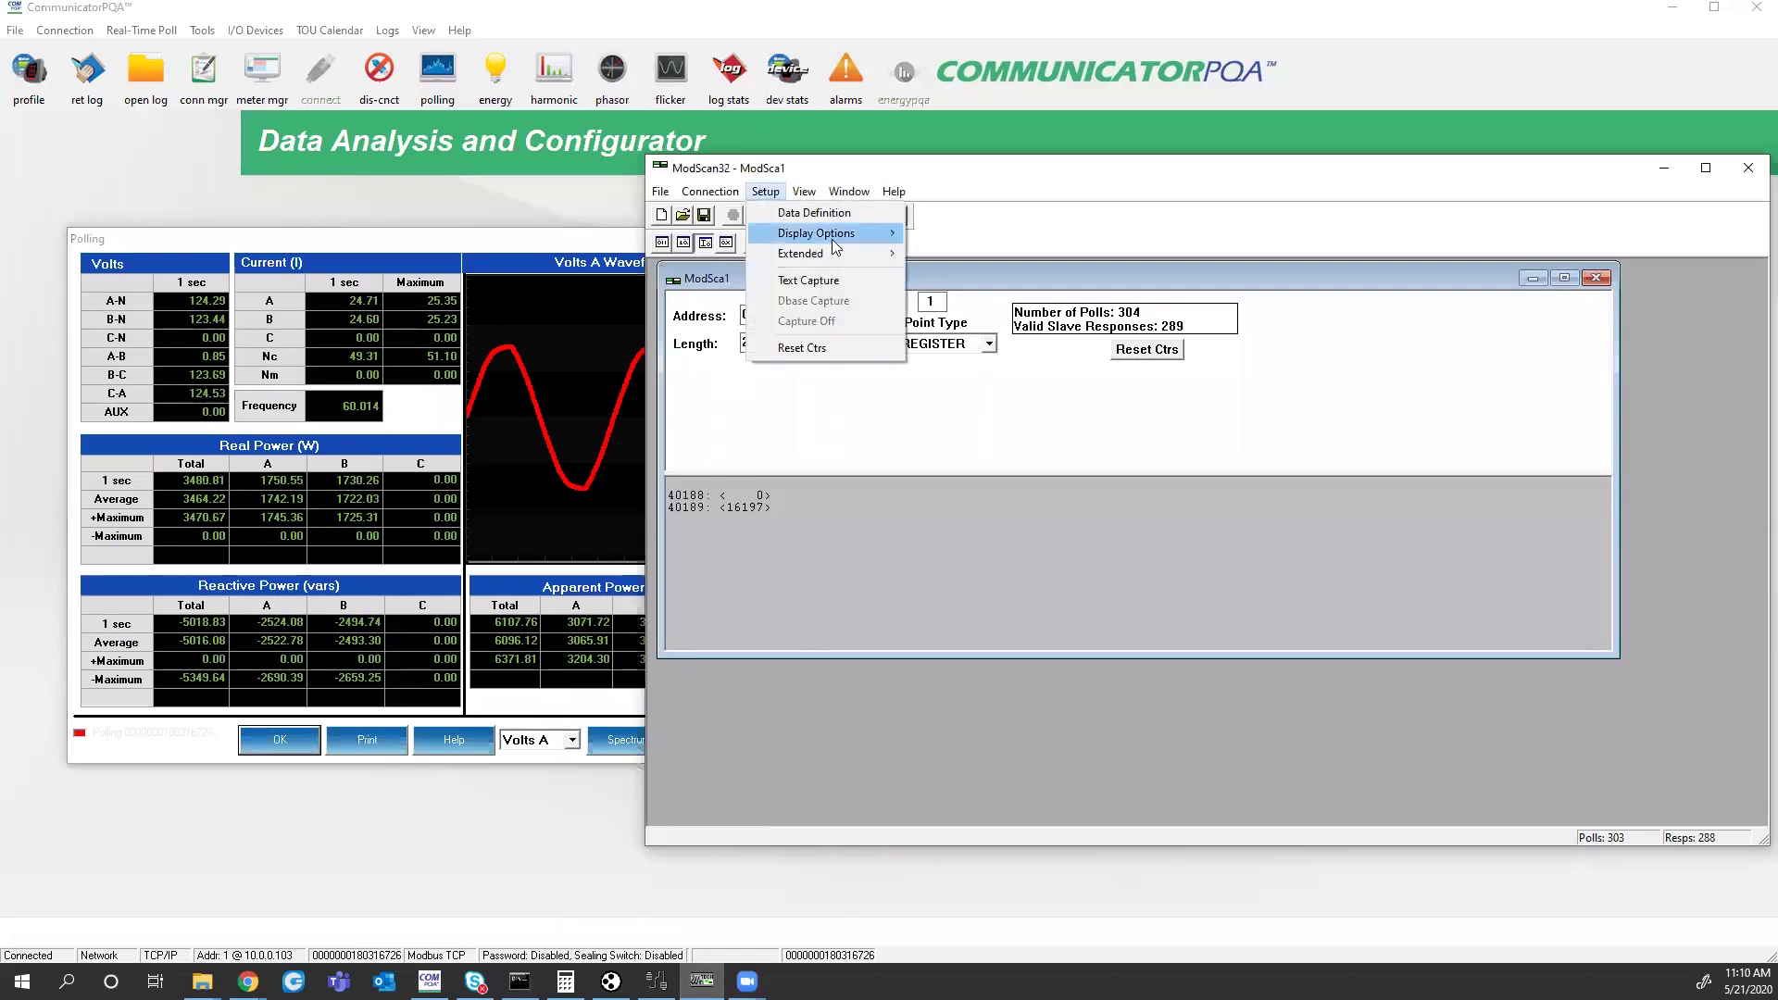
{"action": "mouse_move", "coordinate": [837, 239]}
{"action": "mouse_move", "coordinate": [1032, 363]}
{"action": "left_click", "coordinate": [1103, 365]}
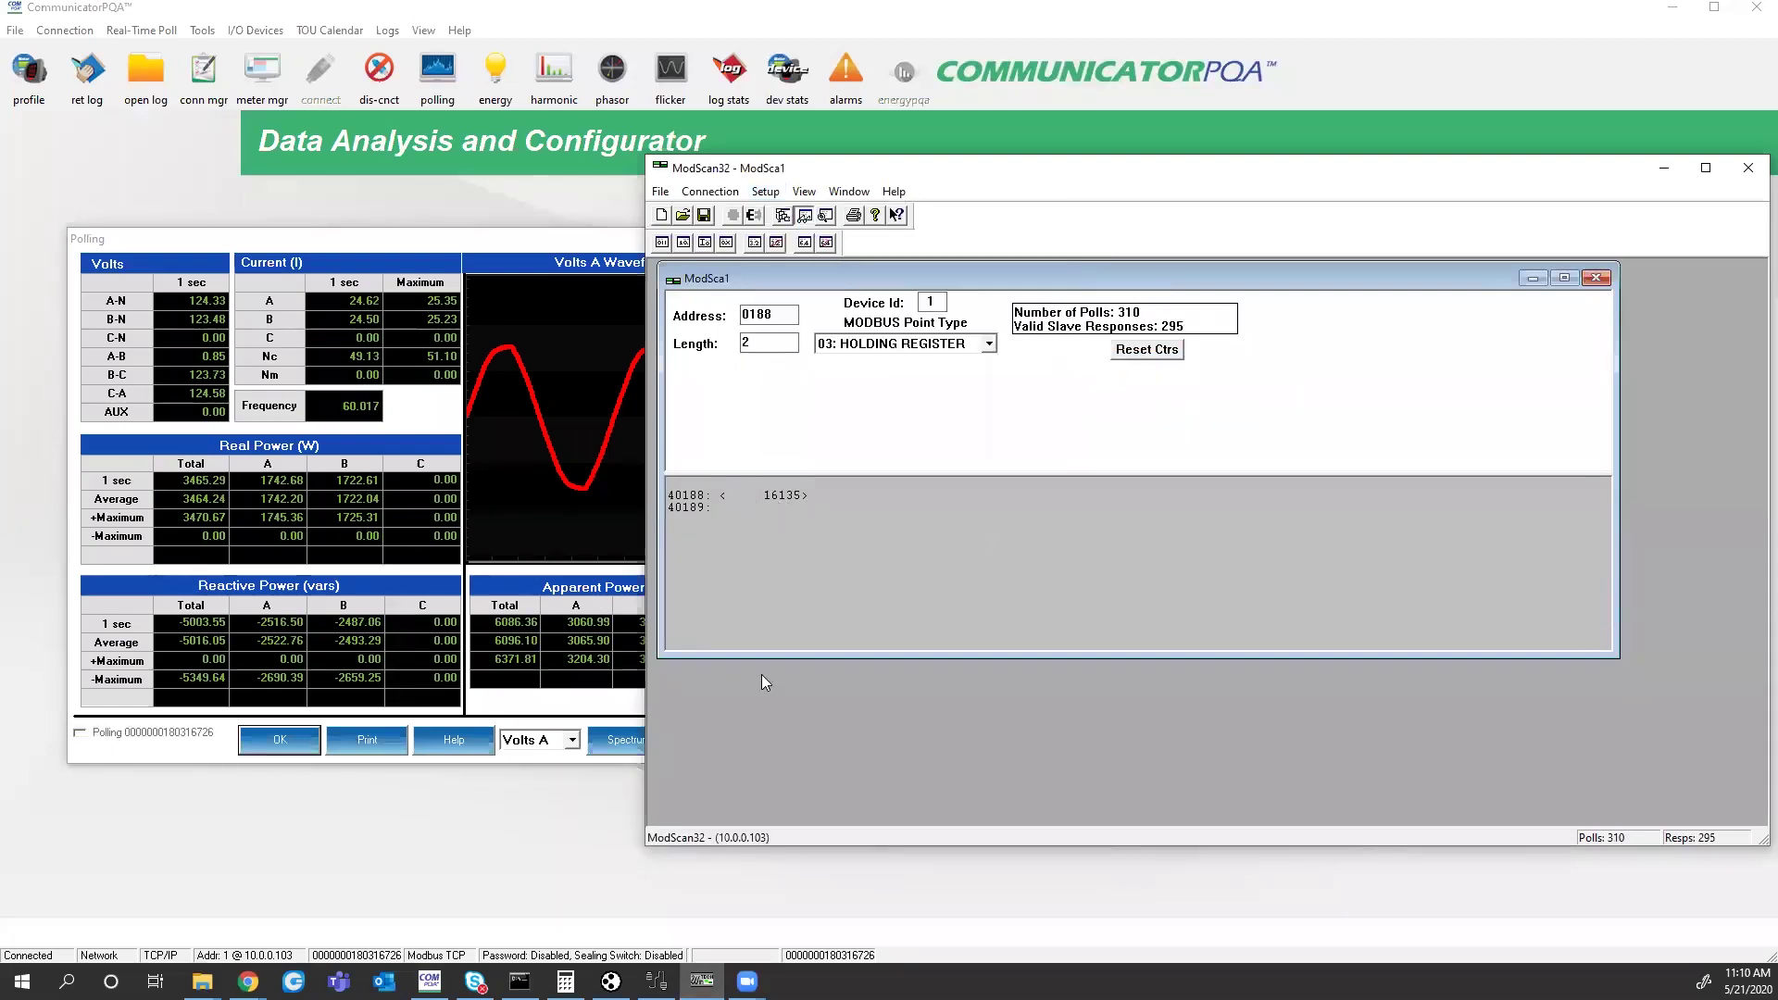
- Calculate 16139 ÷ 65536 × 100 in Calculator, giving about 24.63 A
{"action": "left_click", "coordinate": [565, 980]}
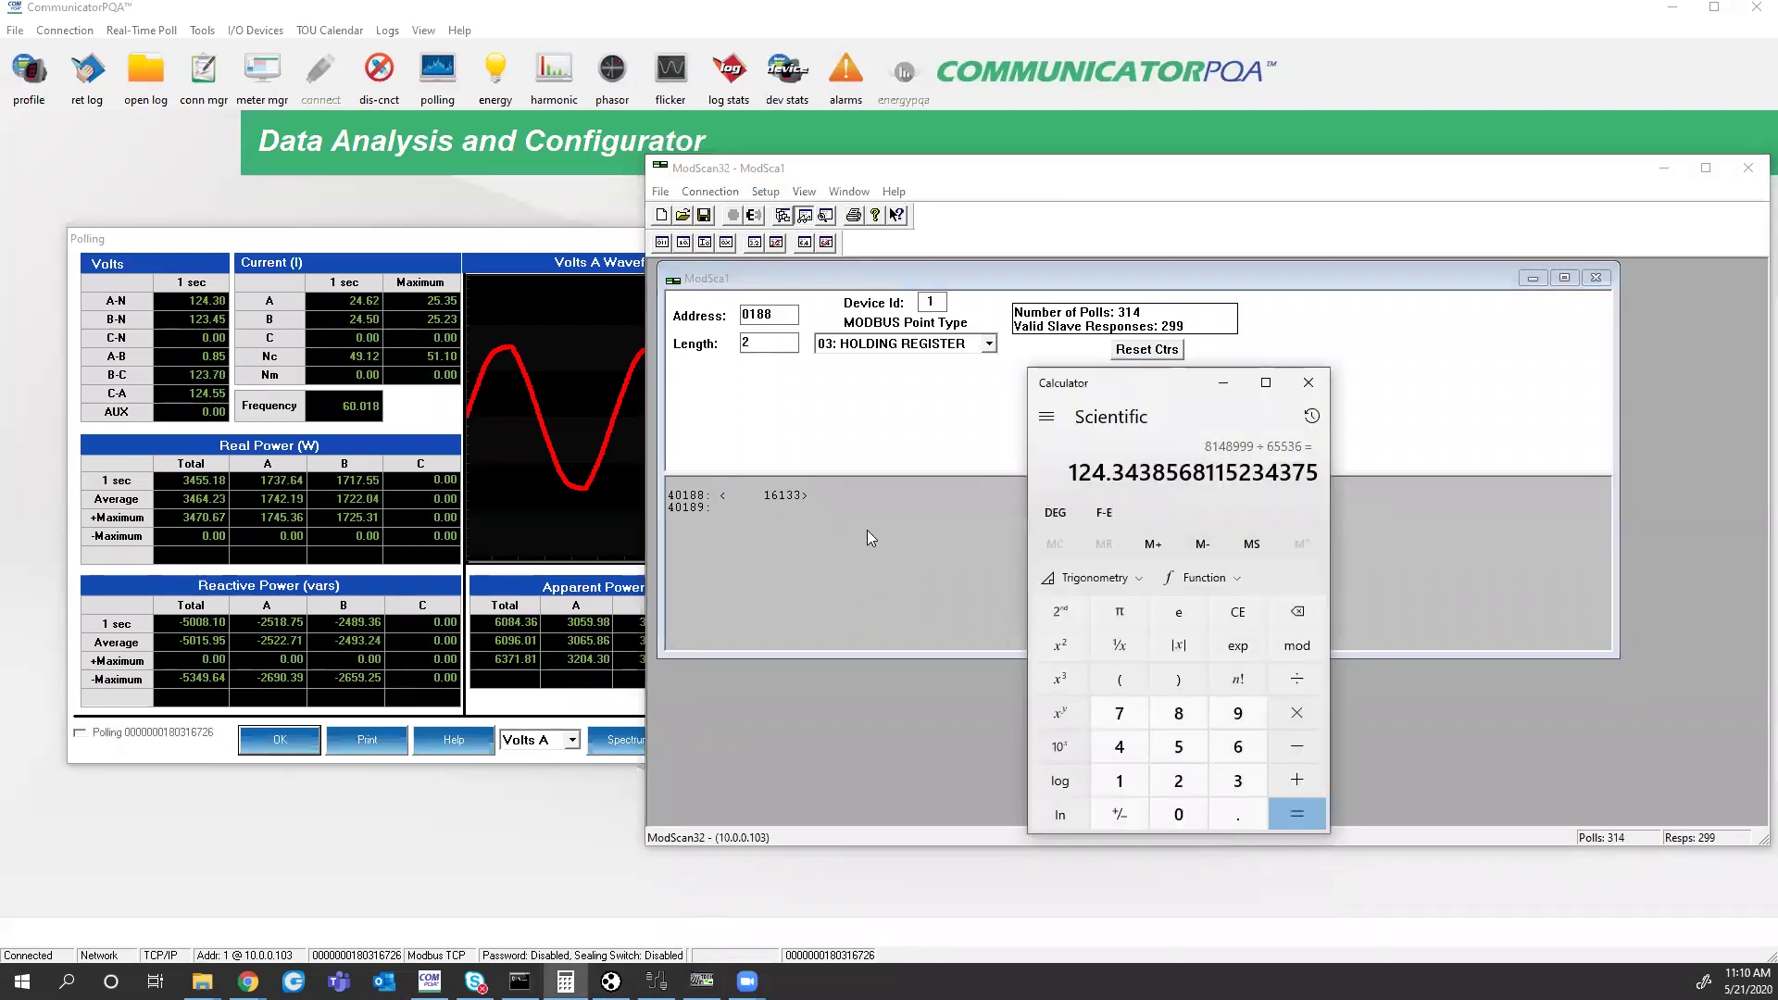
{"action": "type", "text": "16139"}
{"action": "key", "text": "slash"}
{"action": "type", "text": "65536"}
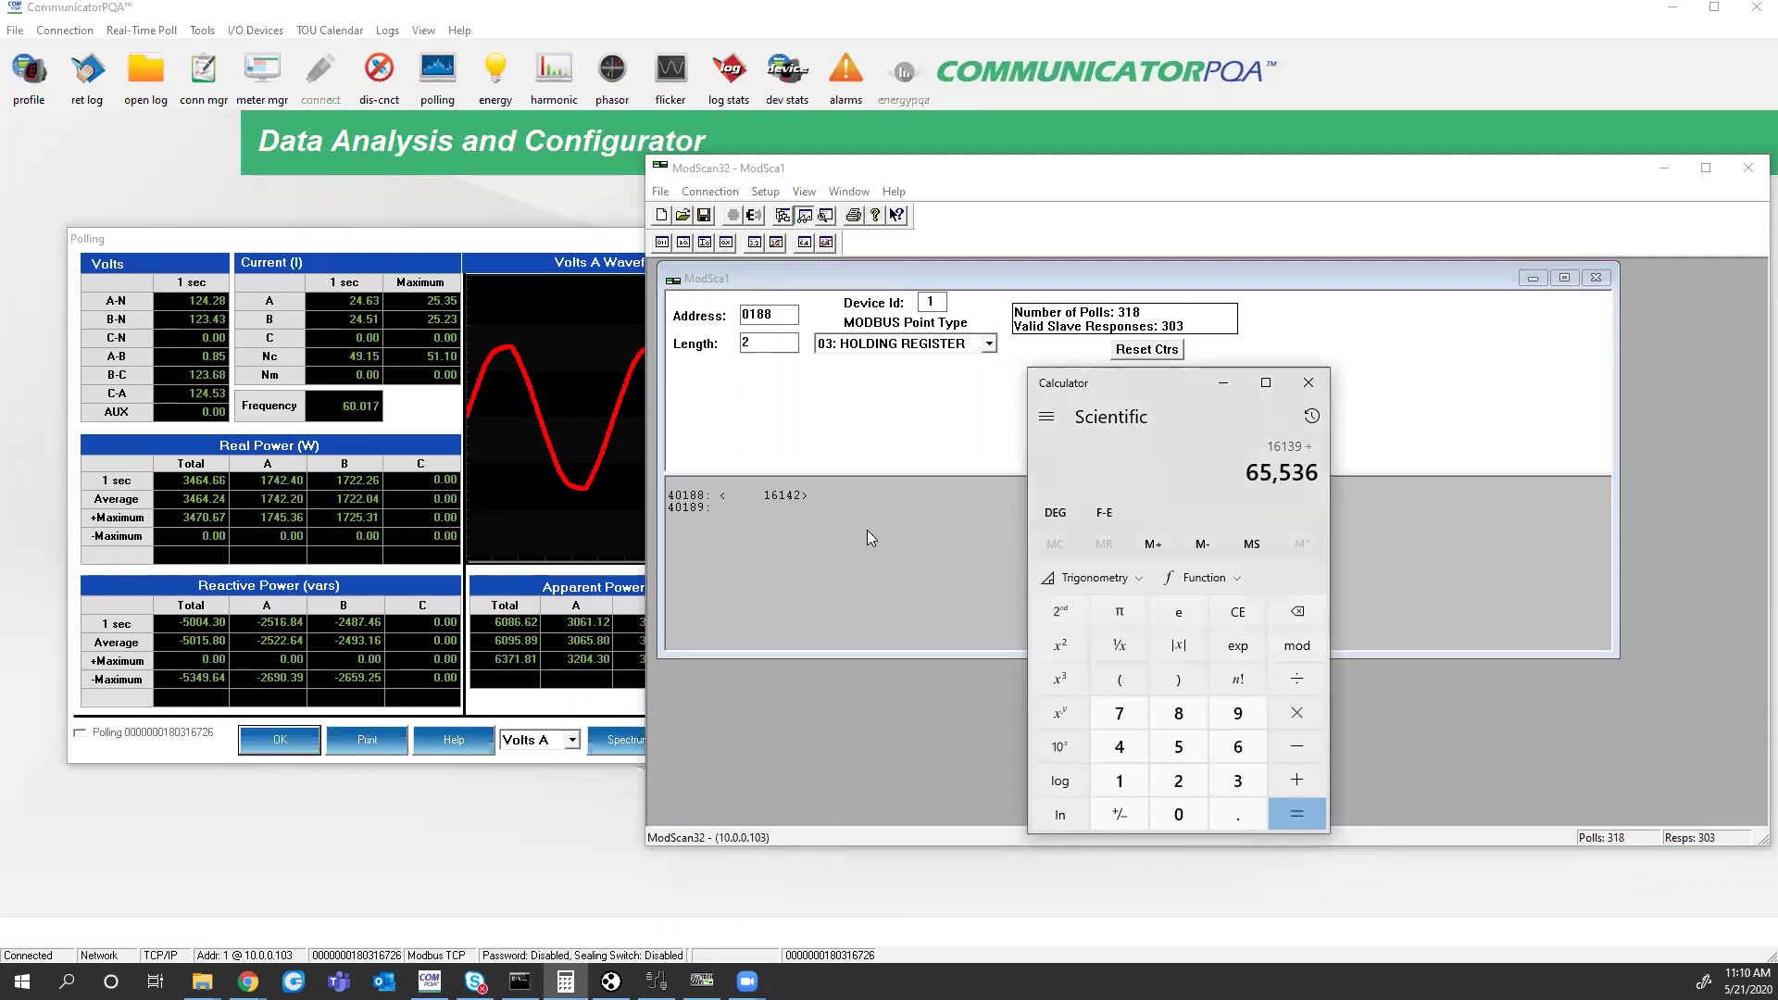
{"action": "key", "text": "Return"}
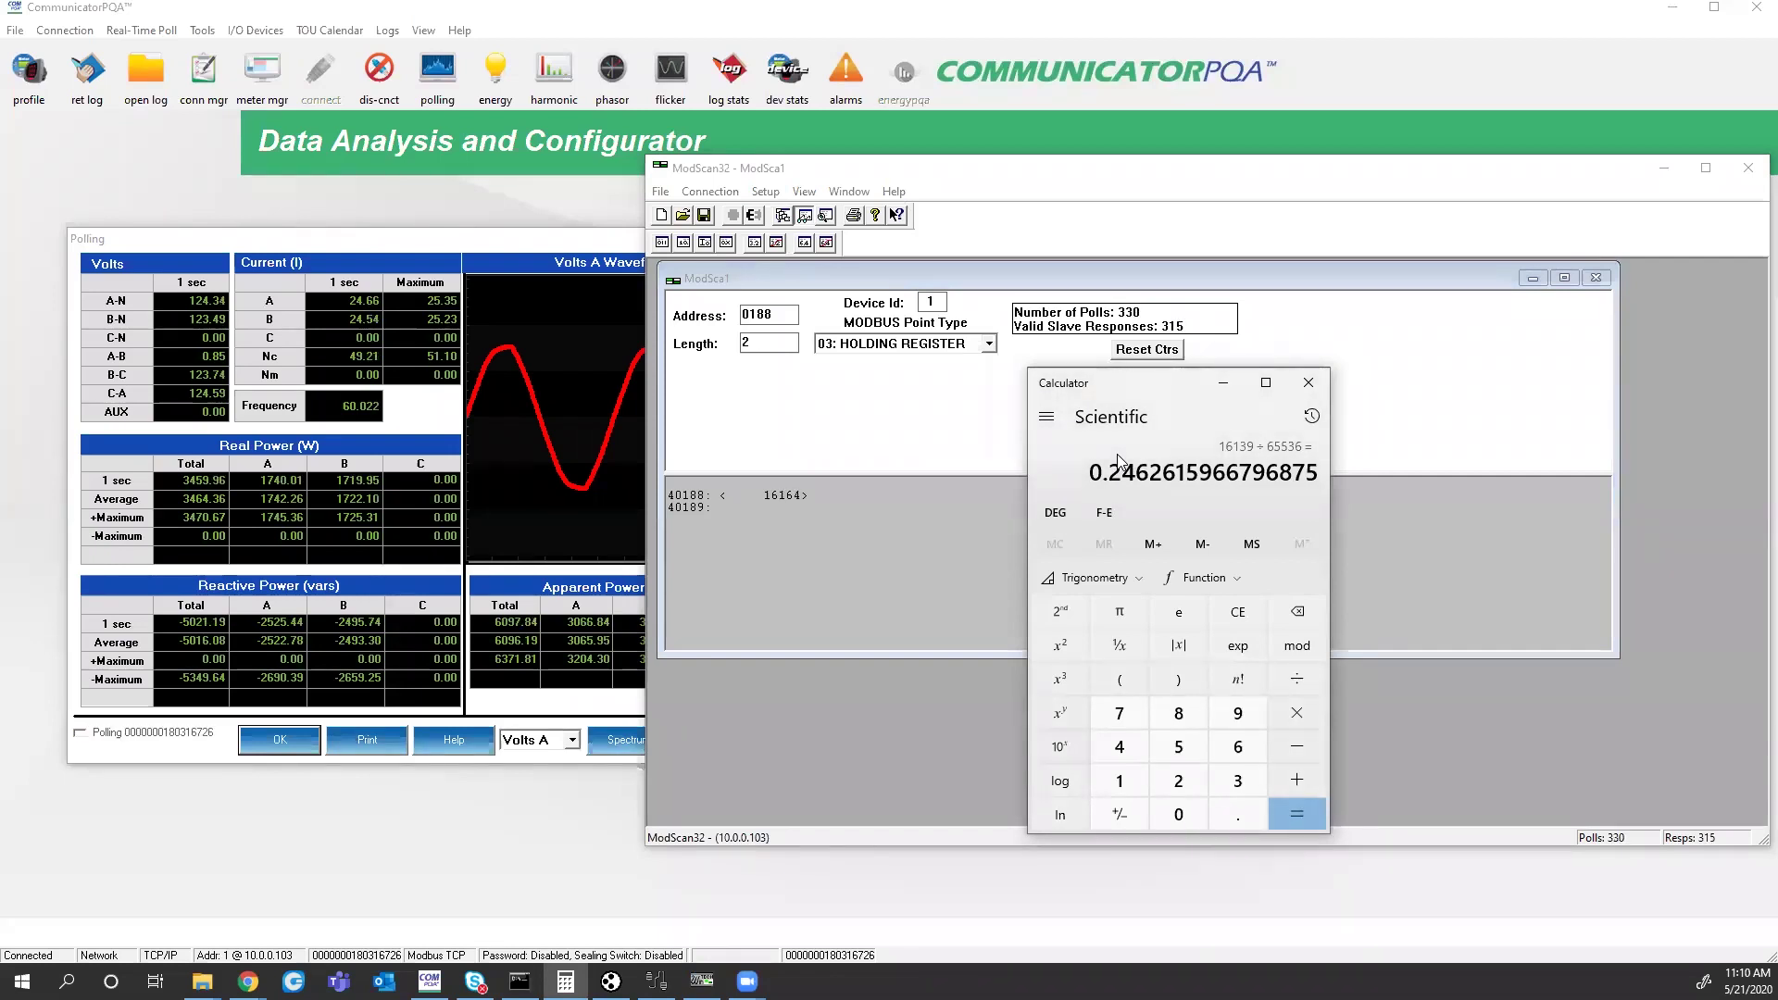
{"action": "type", "text": "*1"}
{"action": "type", "text": "00"}
{"action": "key", "text": "Return"}
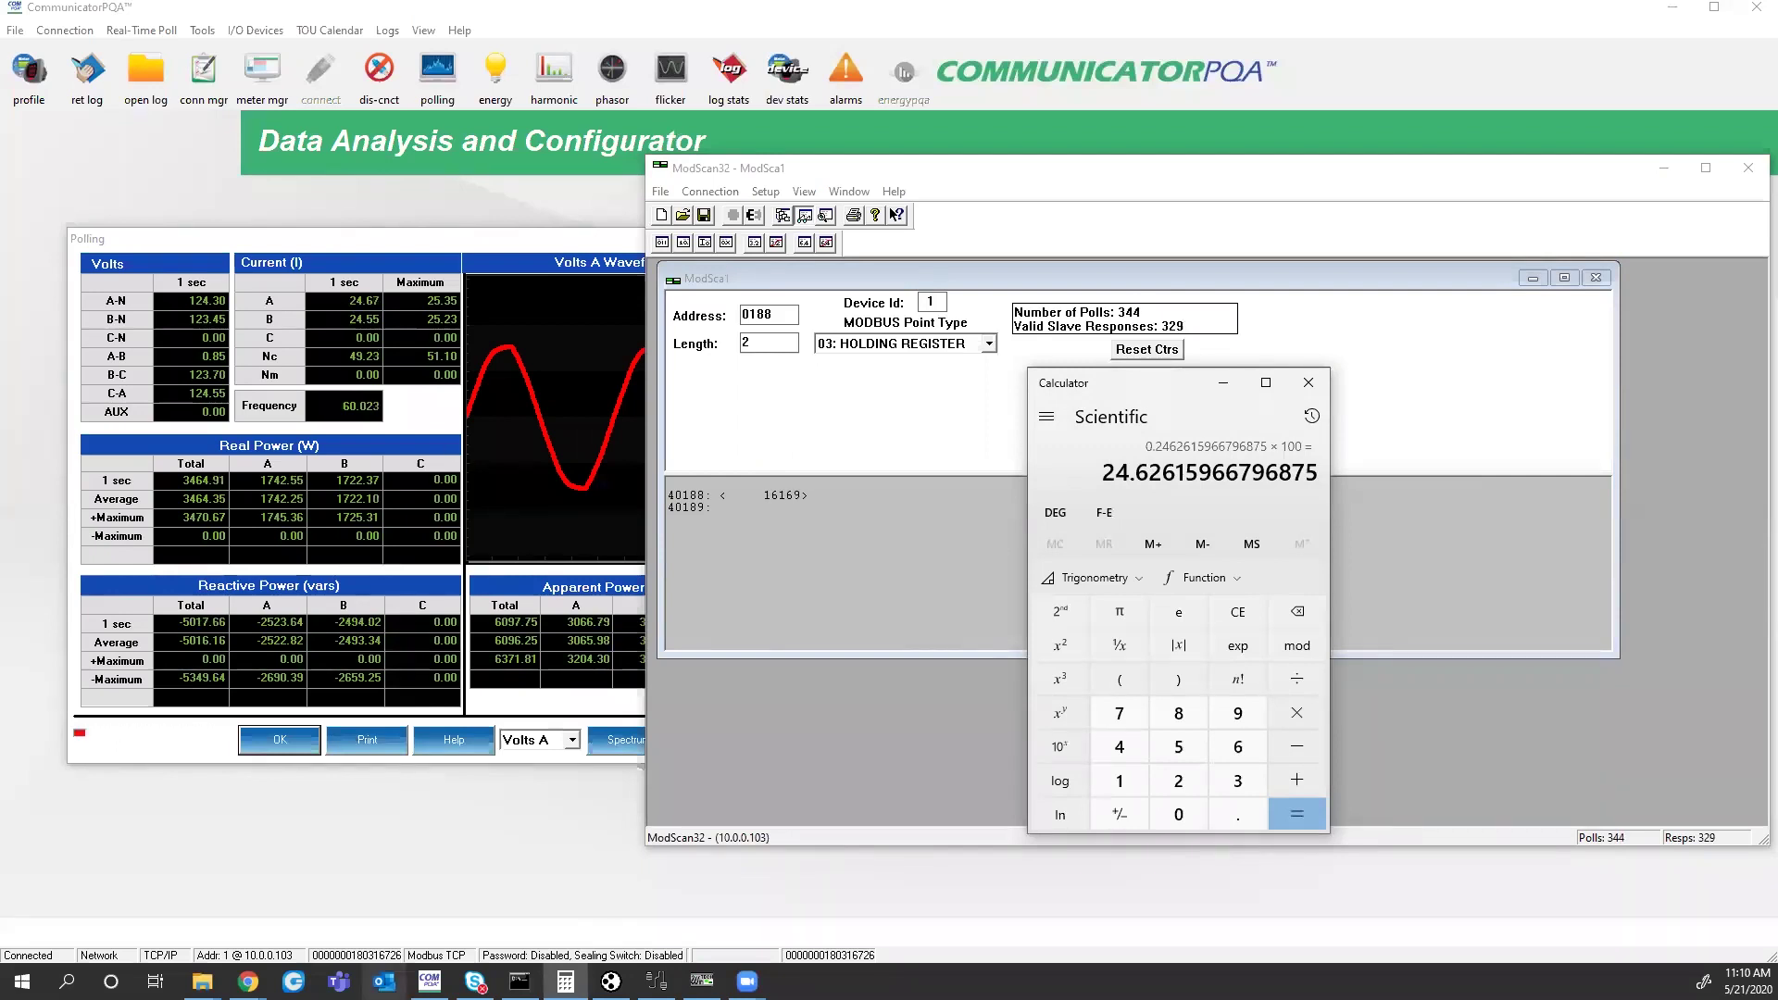
{"action": "left_click", "coordinate": [247, 981]}
{"action": "left_click", "coordinate": [324, 906]}
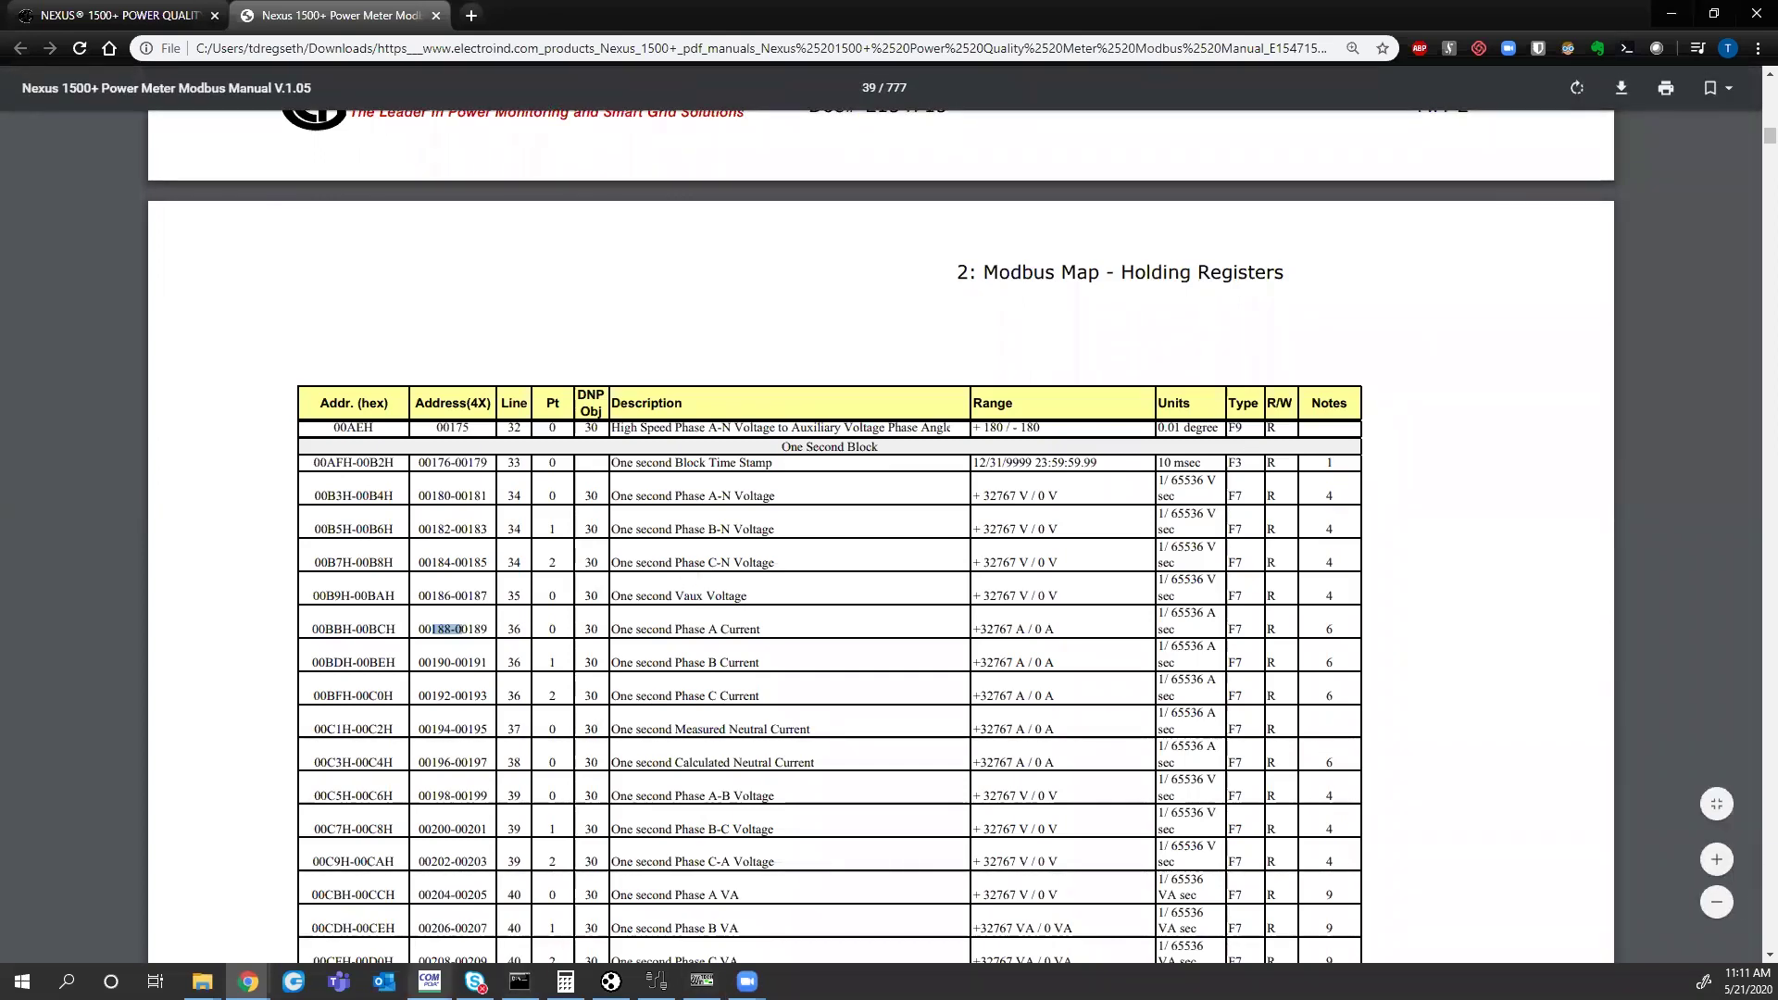
{"action": "left_click", "coordinate": [429, 982]}
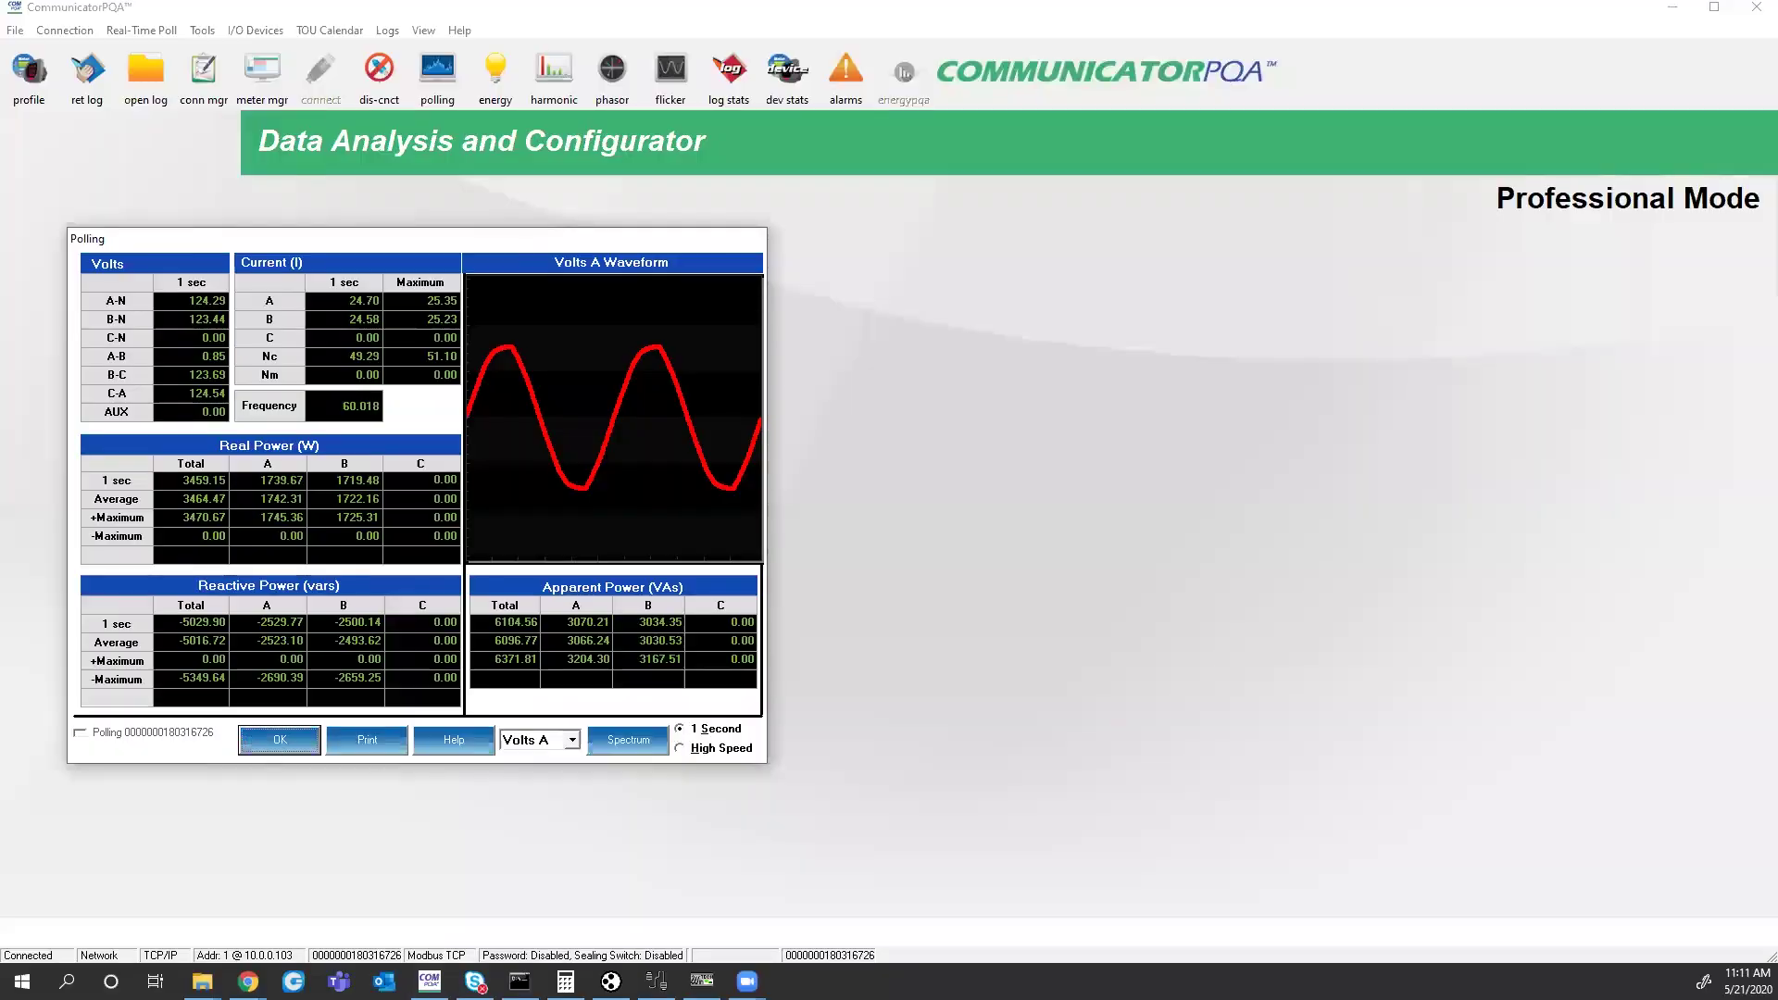
{"action": "left_click", "coordinate": [702, 981]}
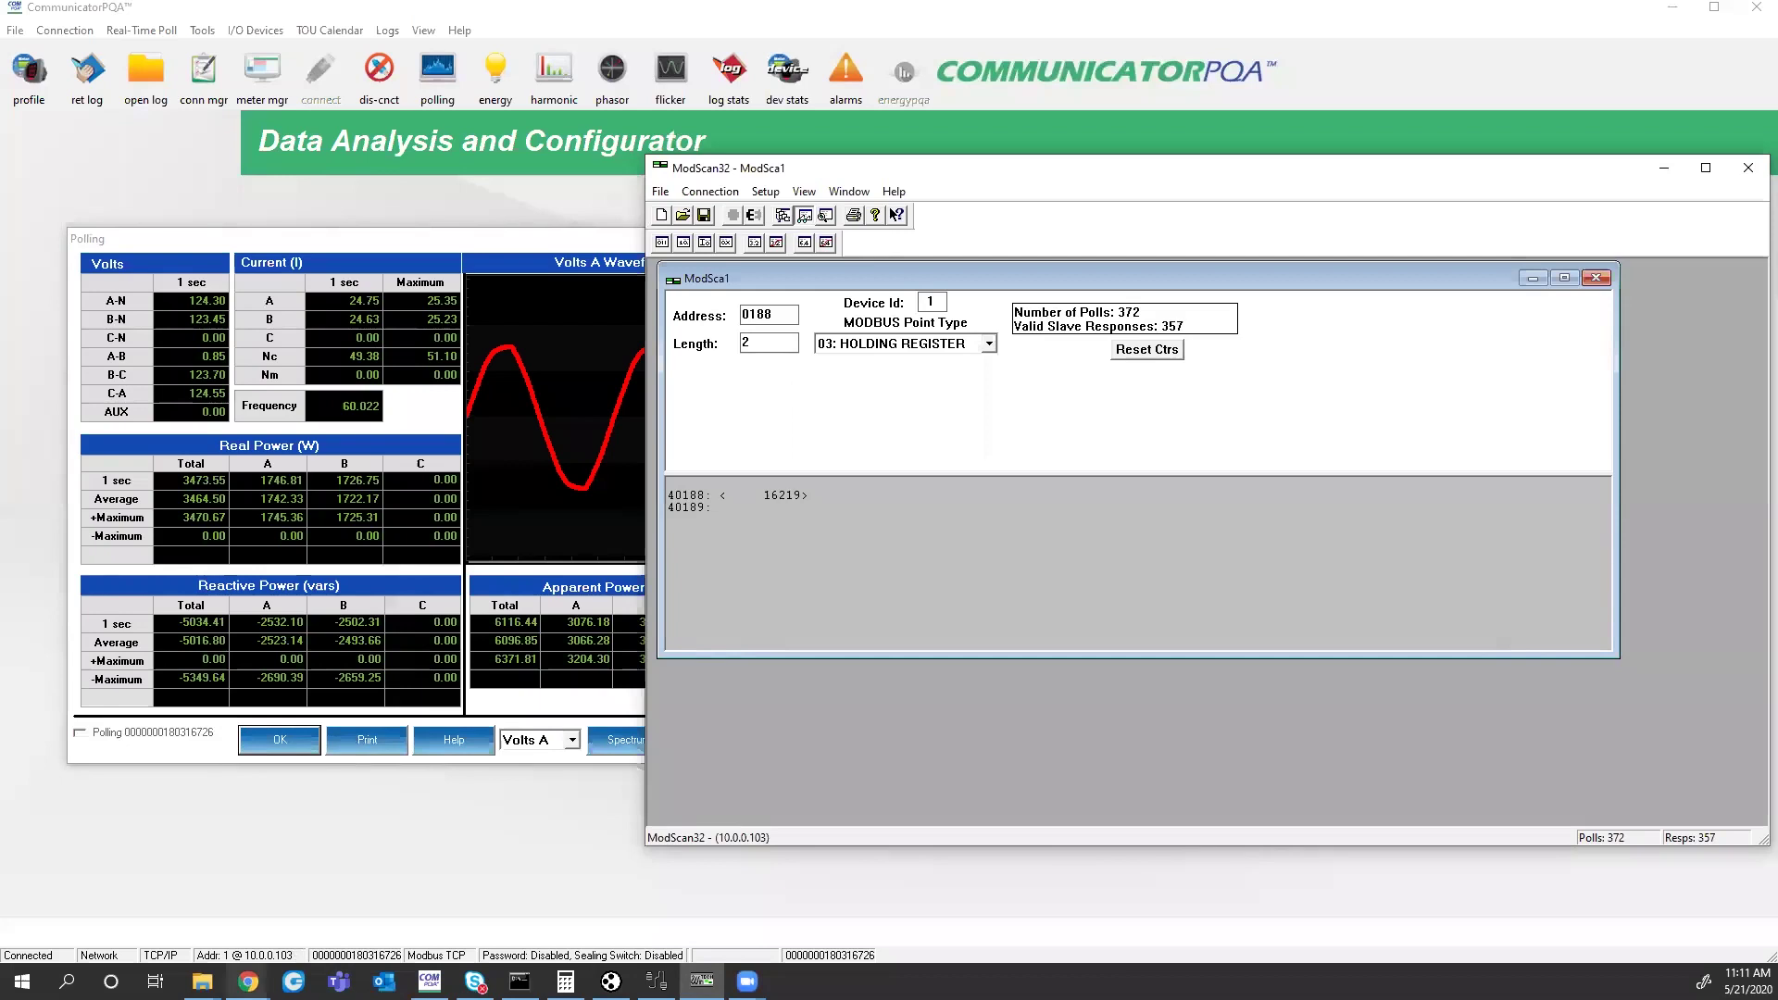
{"action": "left_click", "coordinate": [248, 982]}
{"action": "left_click", "coordinate": [333, 912]}
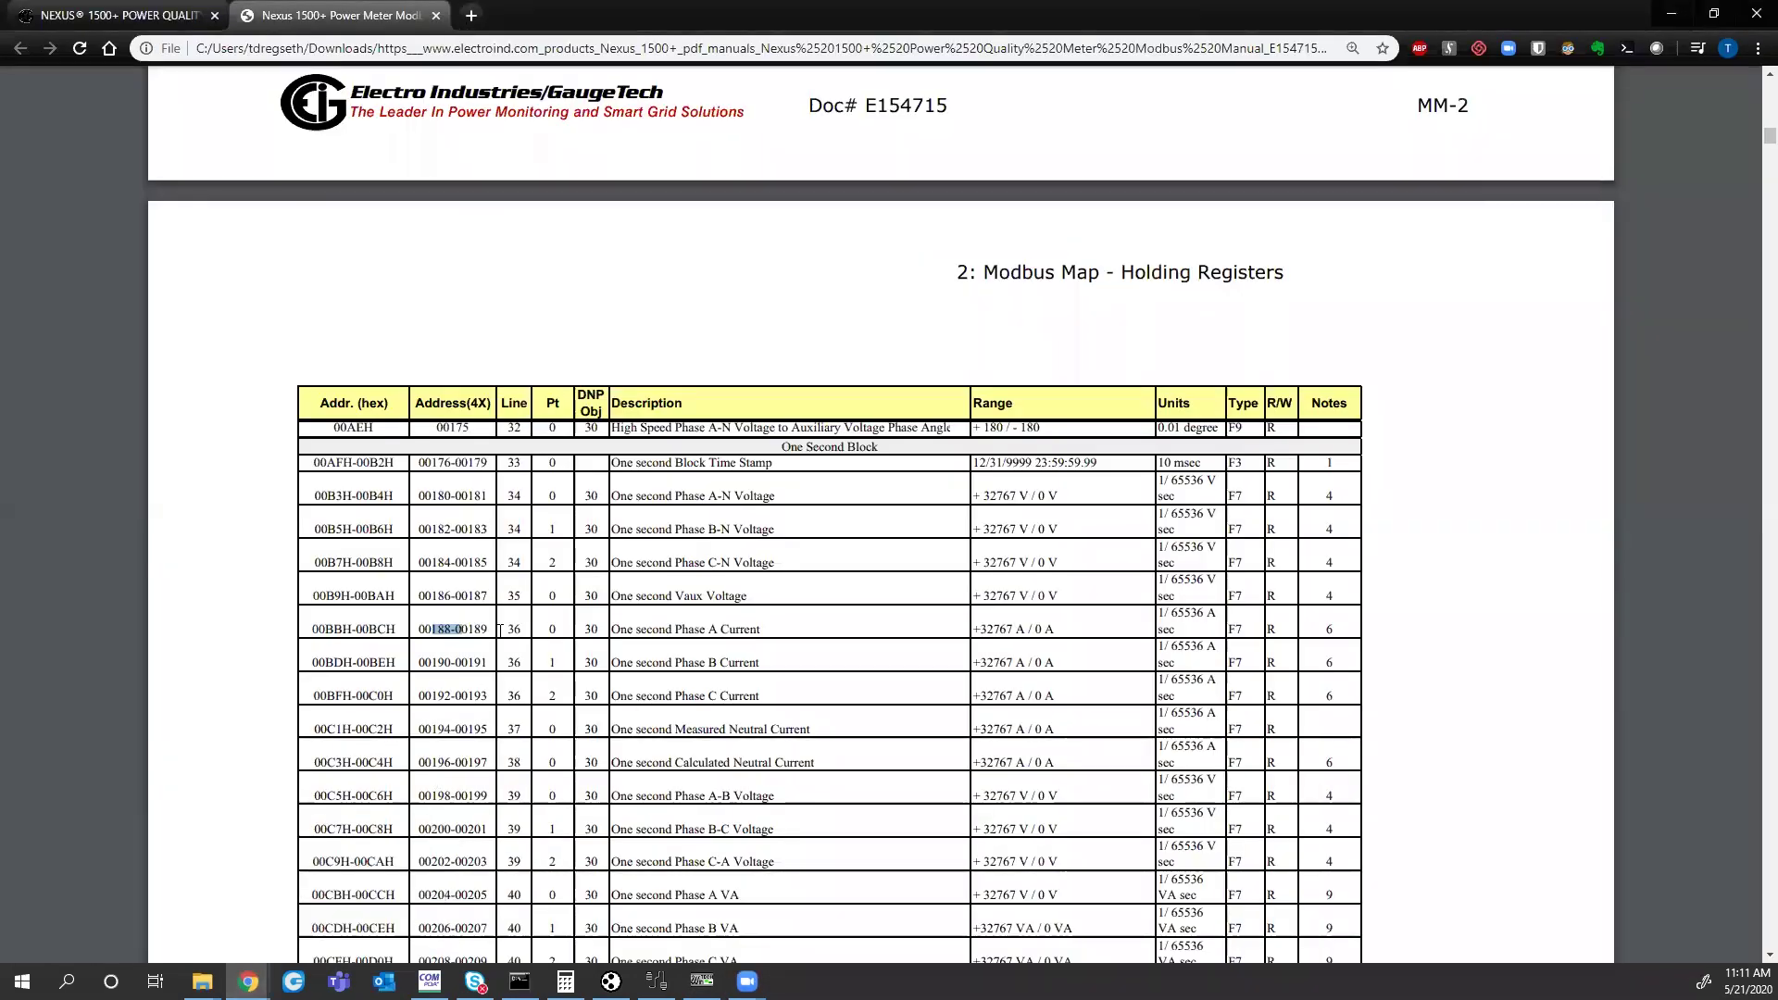
{"action": "key", "text": "ctrl+f"}
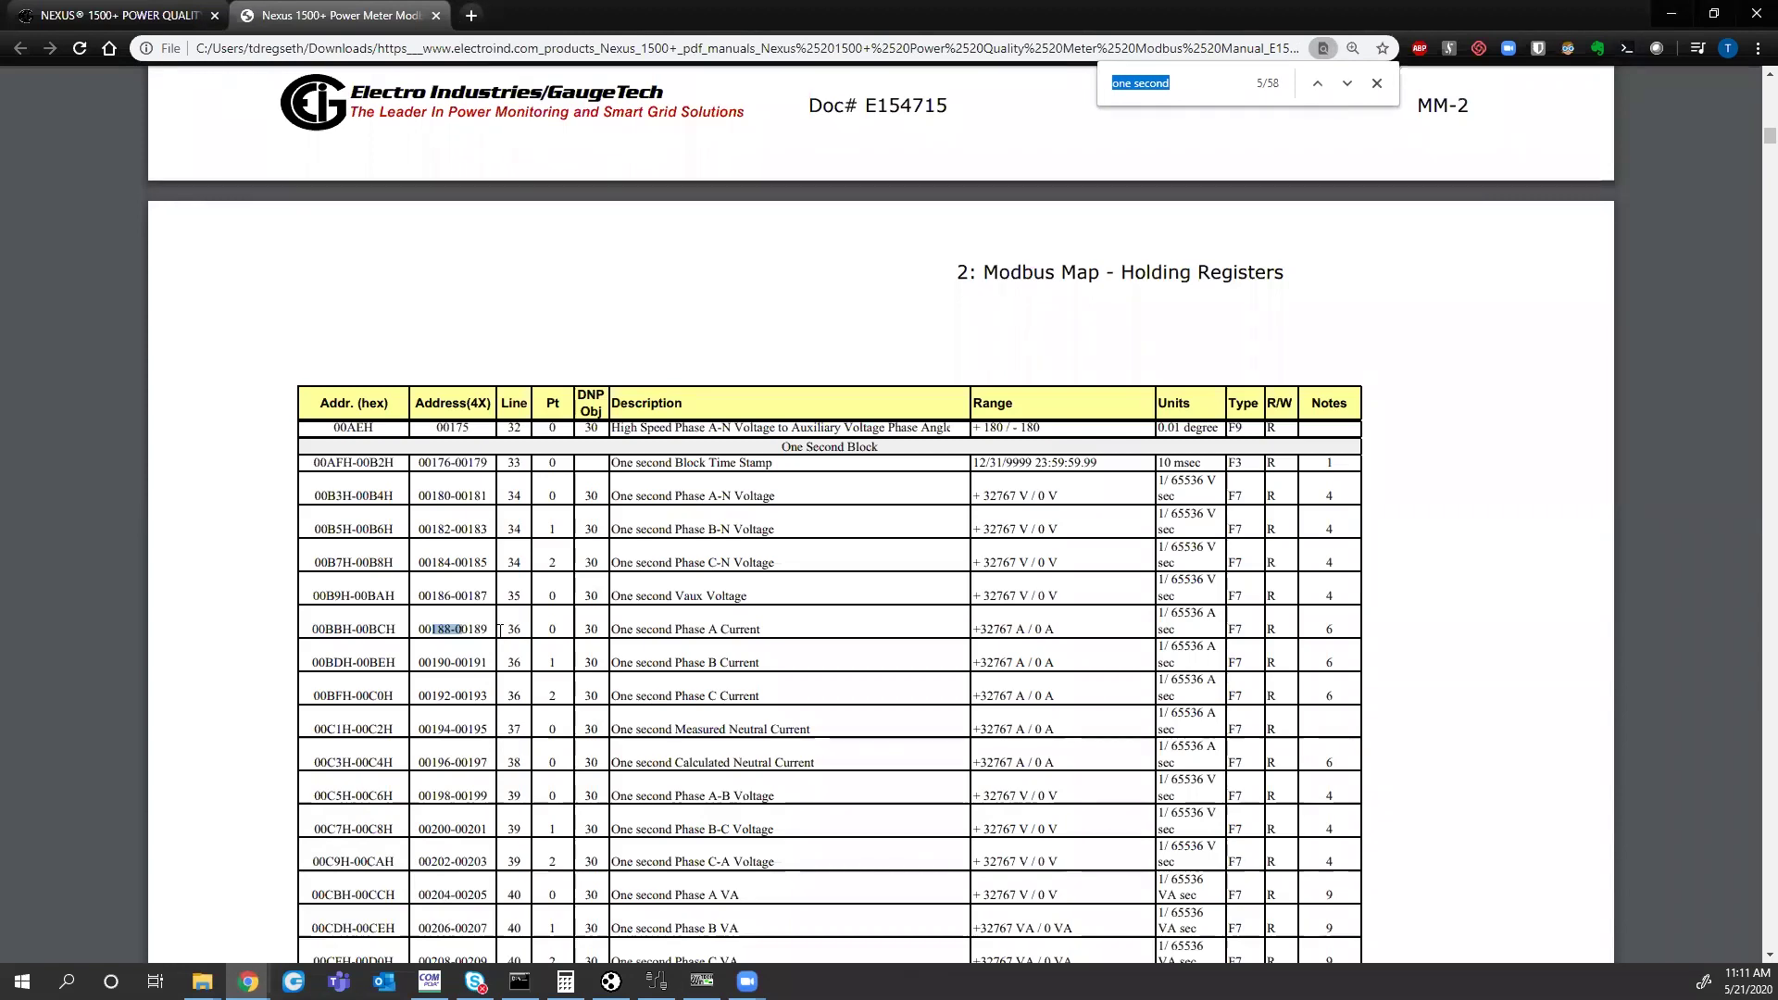
{"action": "type", "text": "primary"}
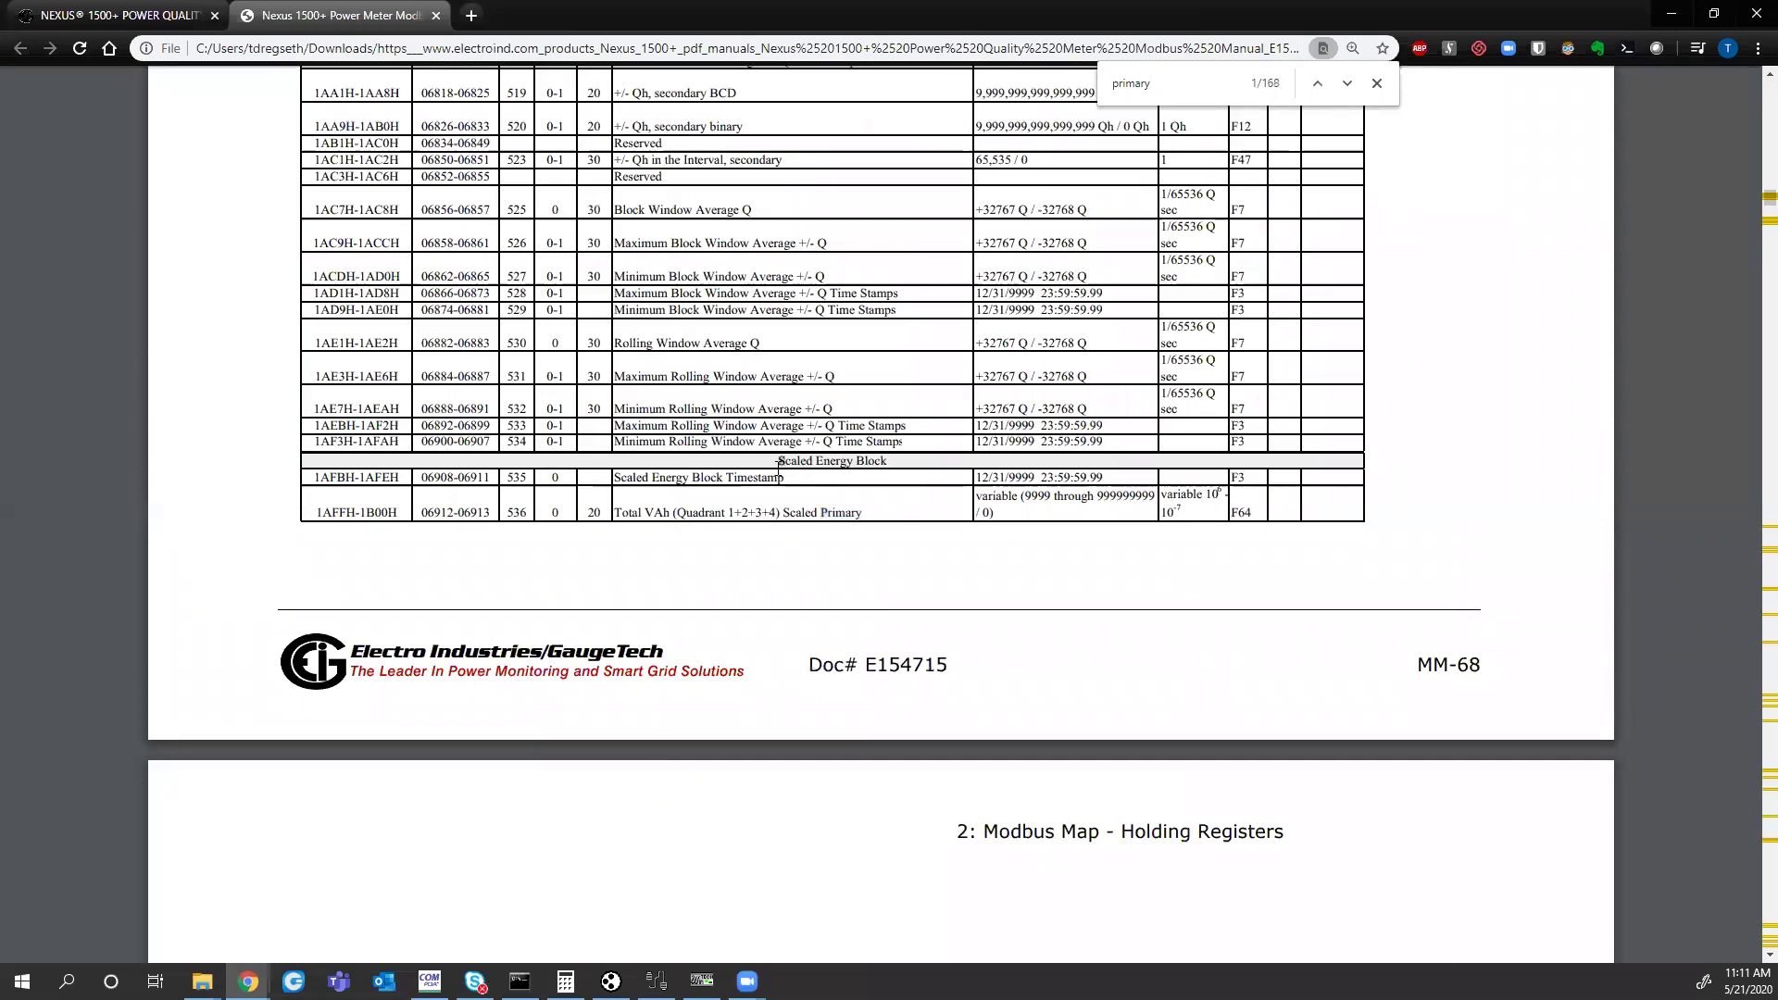
{"action": "left_click_drag", "start_coordinate": [1427, 667], "coordinate": [1478, 665]}
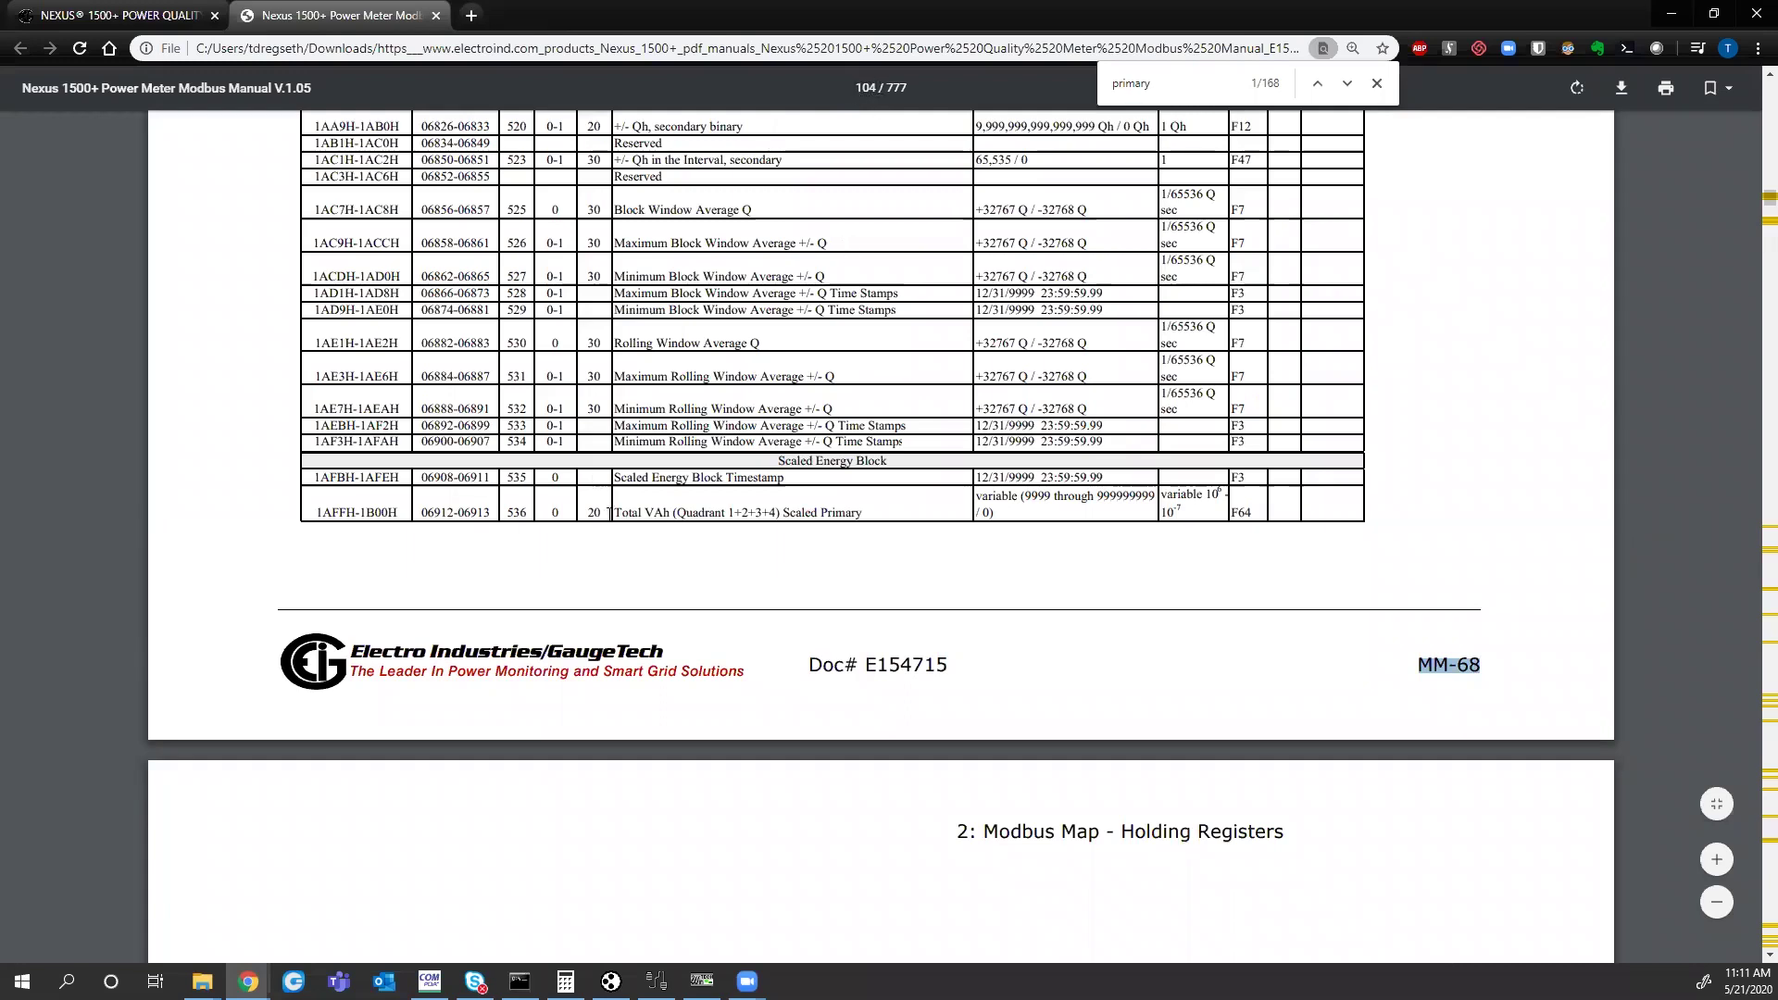
{"action": "scroll", "coordinate": [531, 583], "scroll_direction": "down", "scroll_amount": 5}
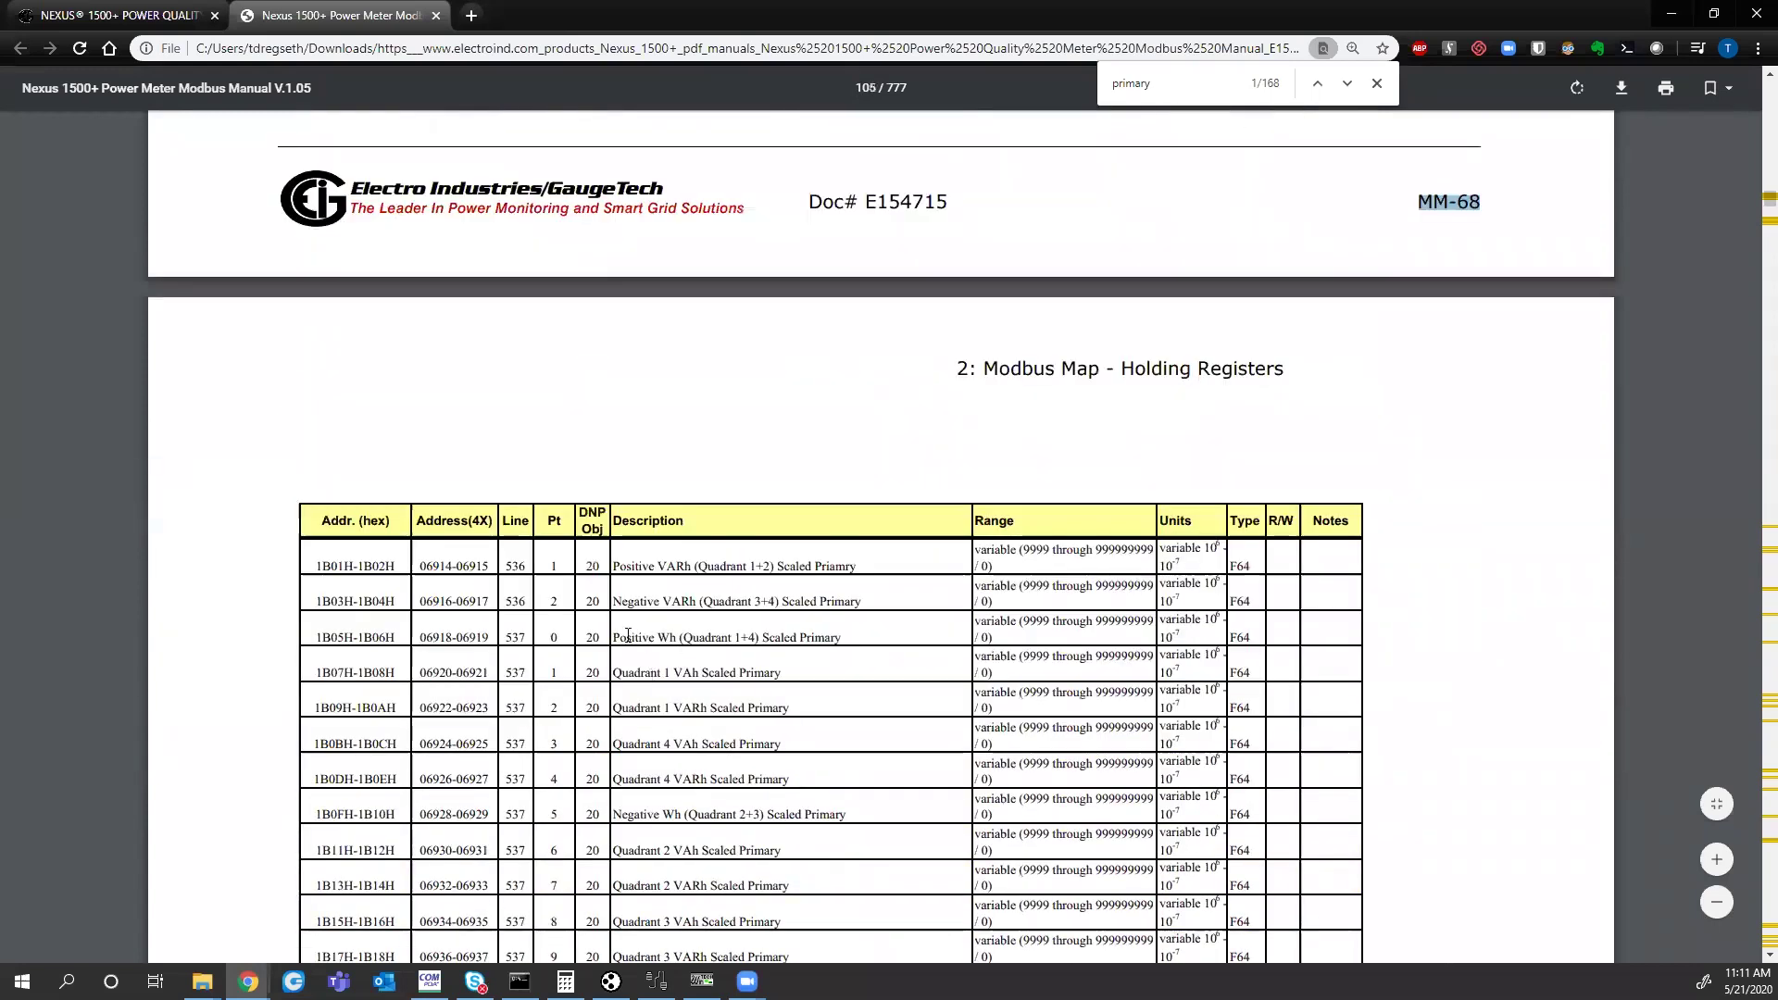
{"action": "left_click_drag", "start_coordinate": [615, 637], "coordinate": [839, 639]}
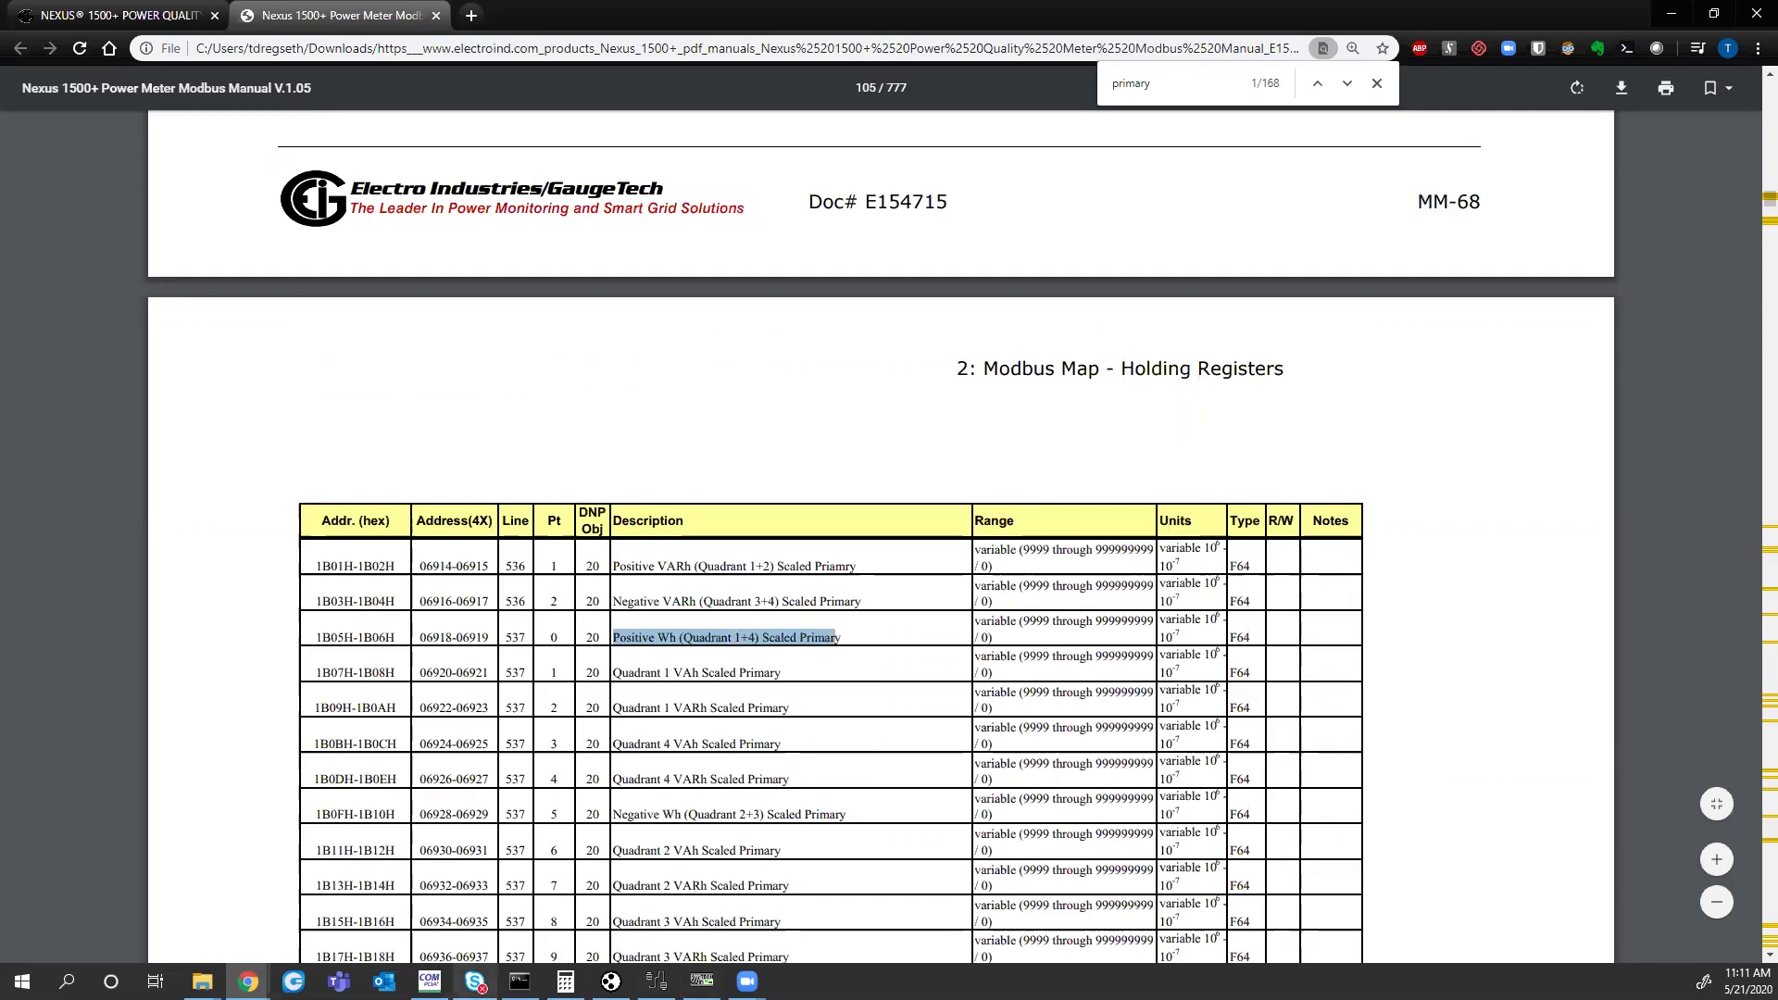
{"action": "left_click", "coordinate": [428, 981]}
{"action": "key", "text": "Return"}
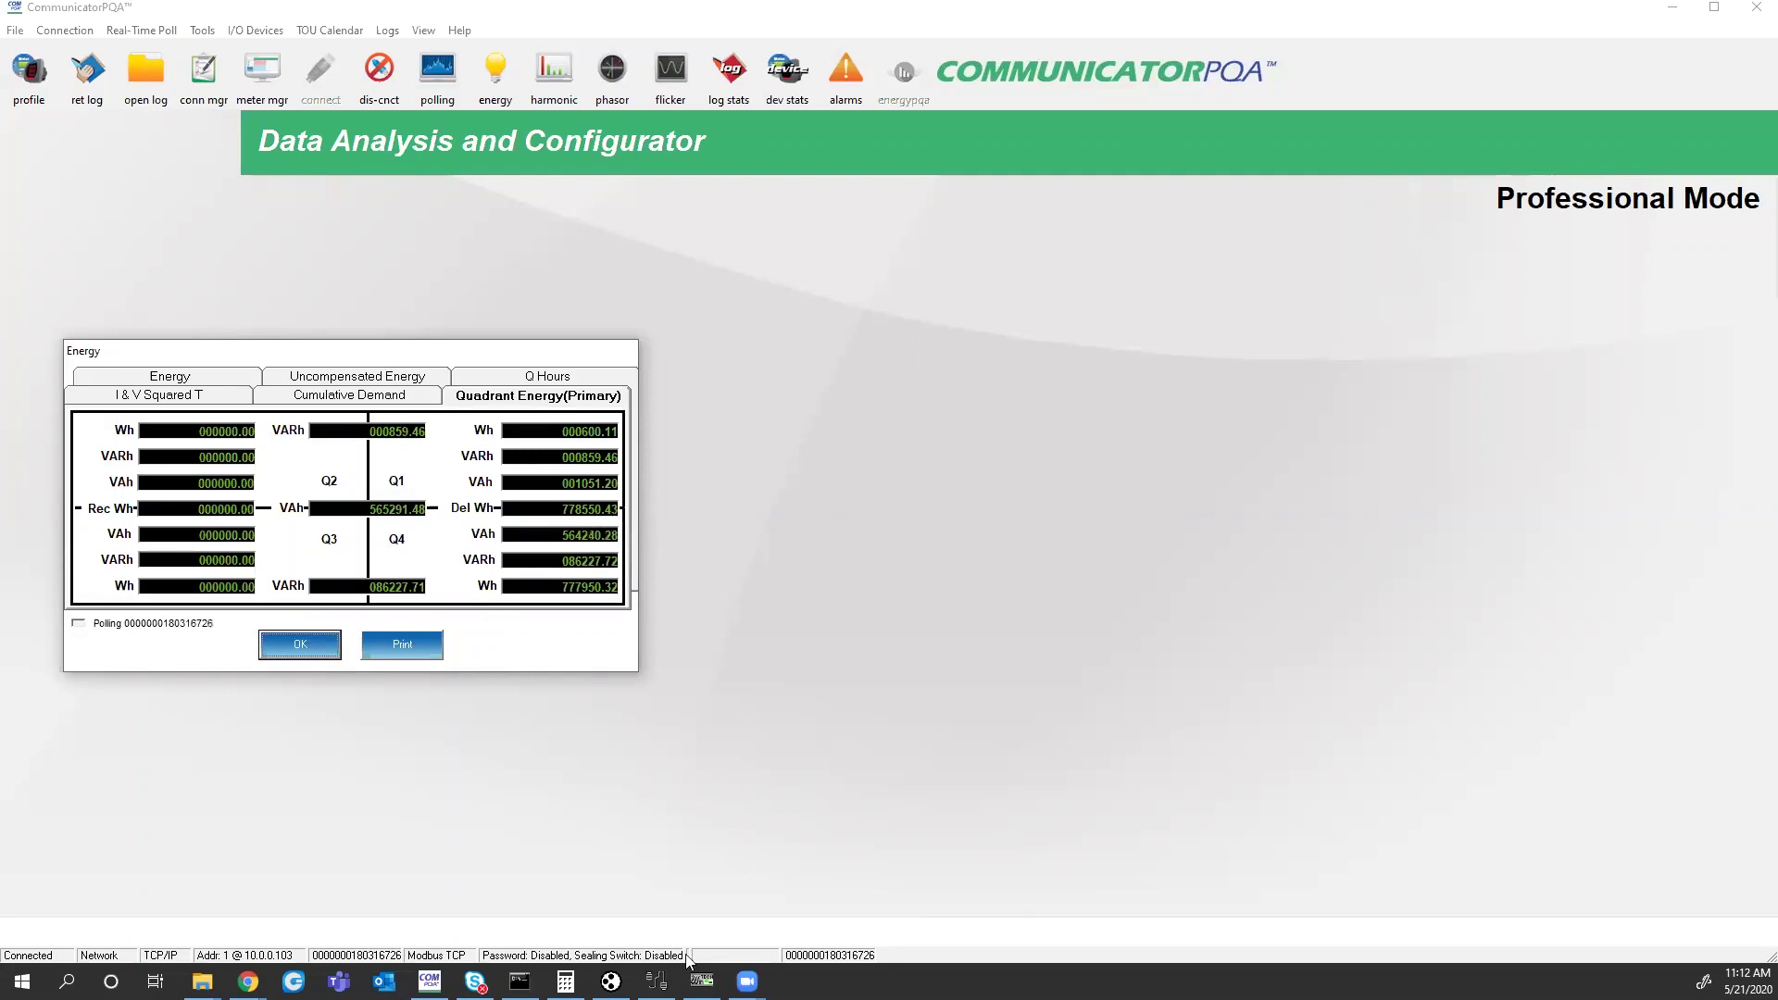
- Look up register 06918 in the Nexus 1500+ manual and set ModScan32's address to 6918
{"action": "mouse_move", "coordinate": [702, 981]}
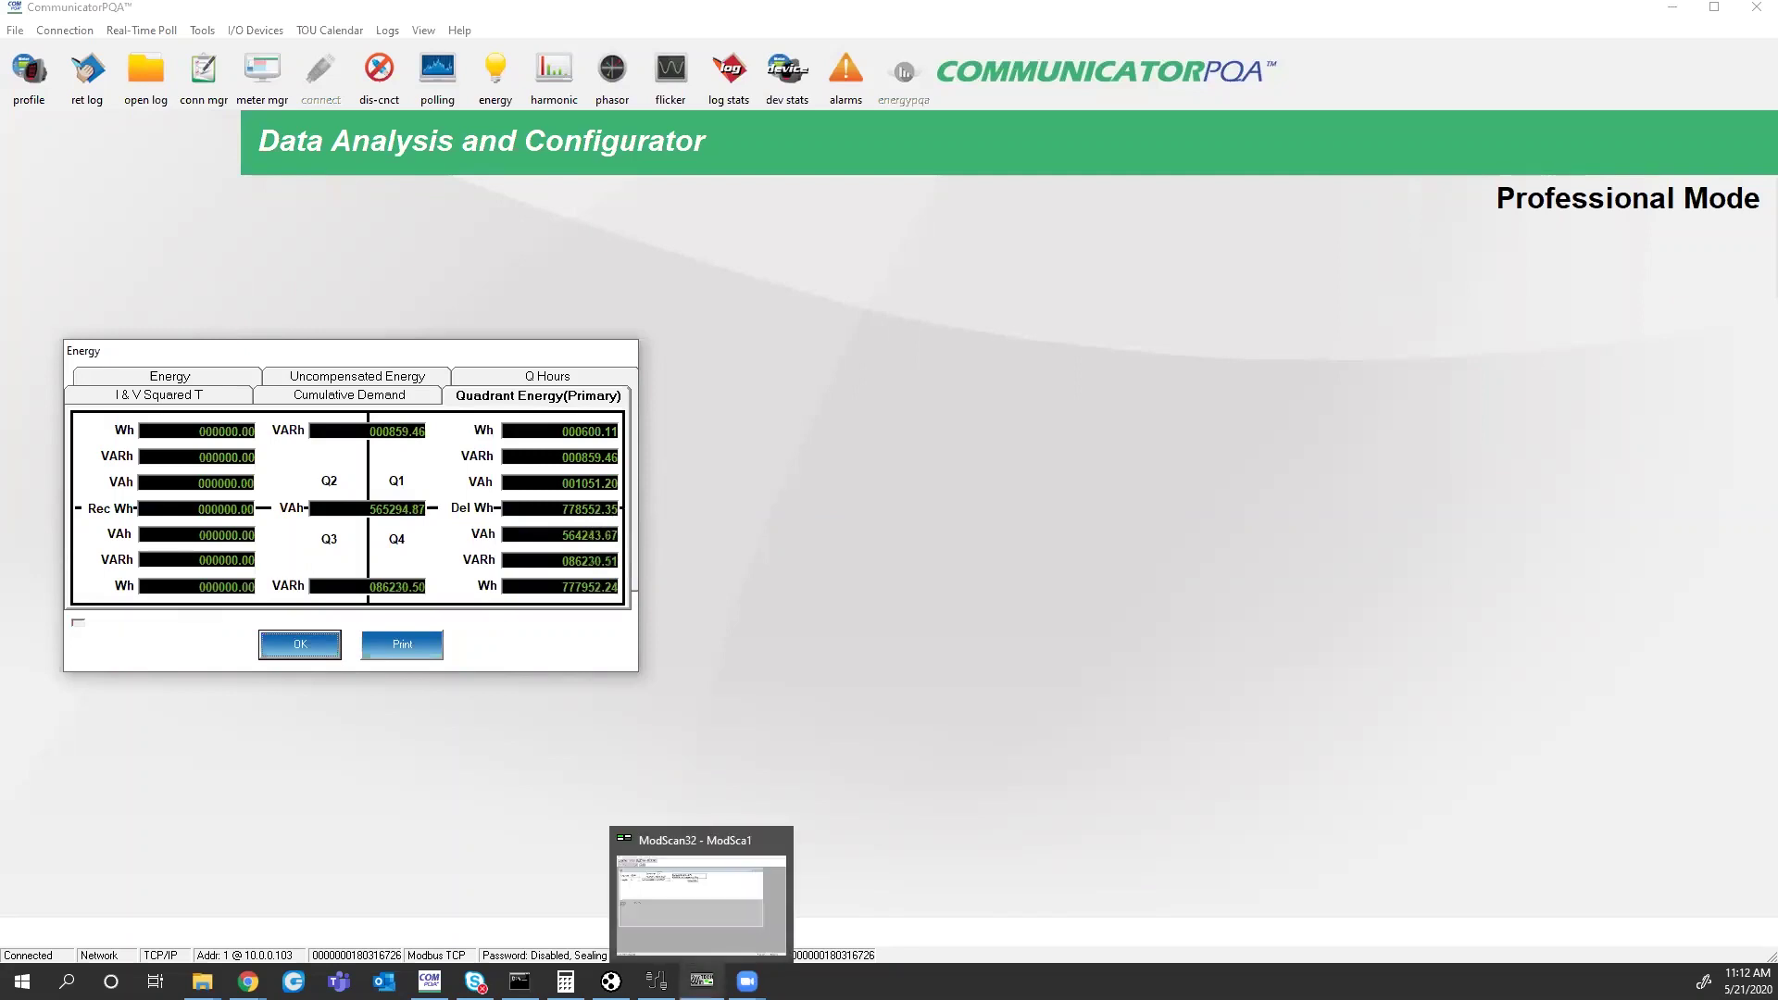
{"action": "left_click", "coordinate": [701, 893]}
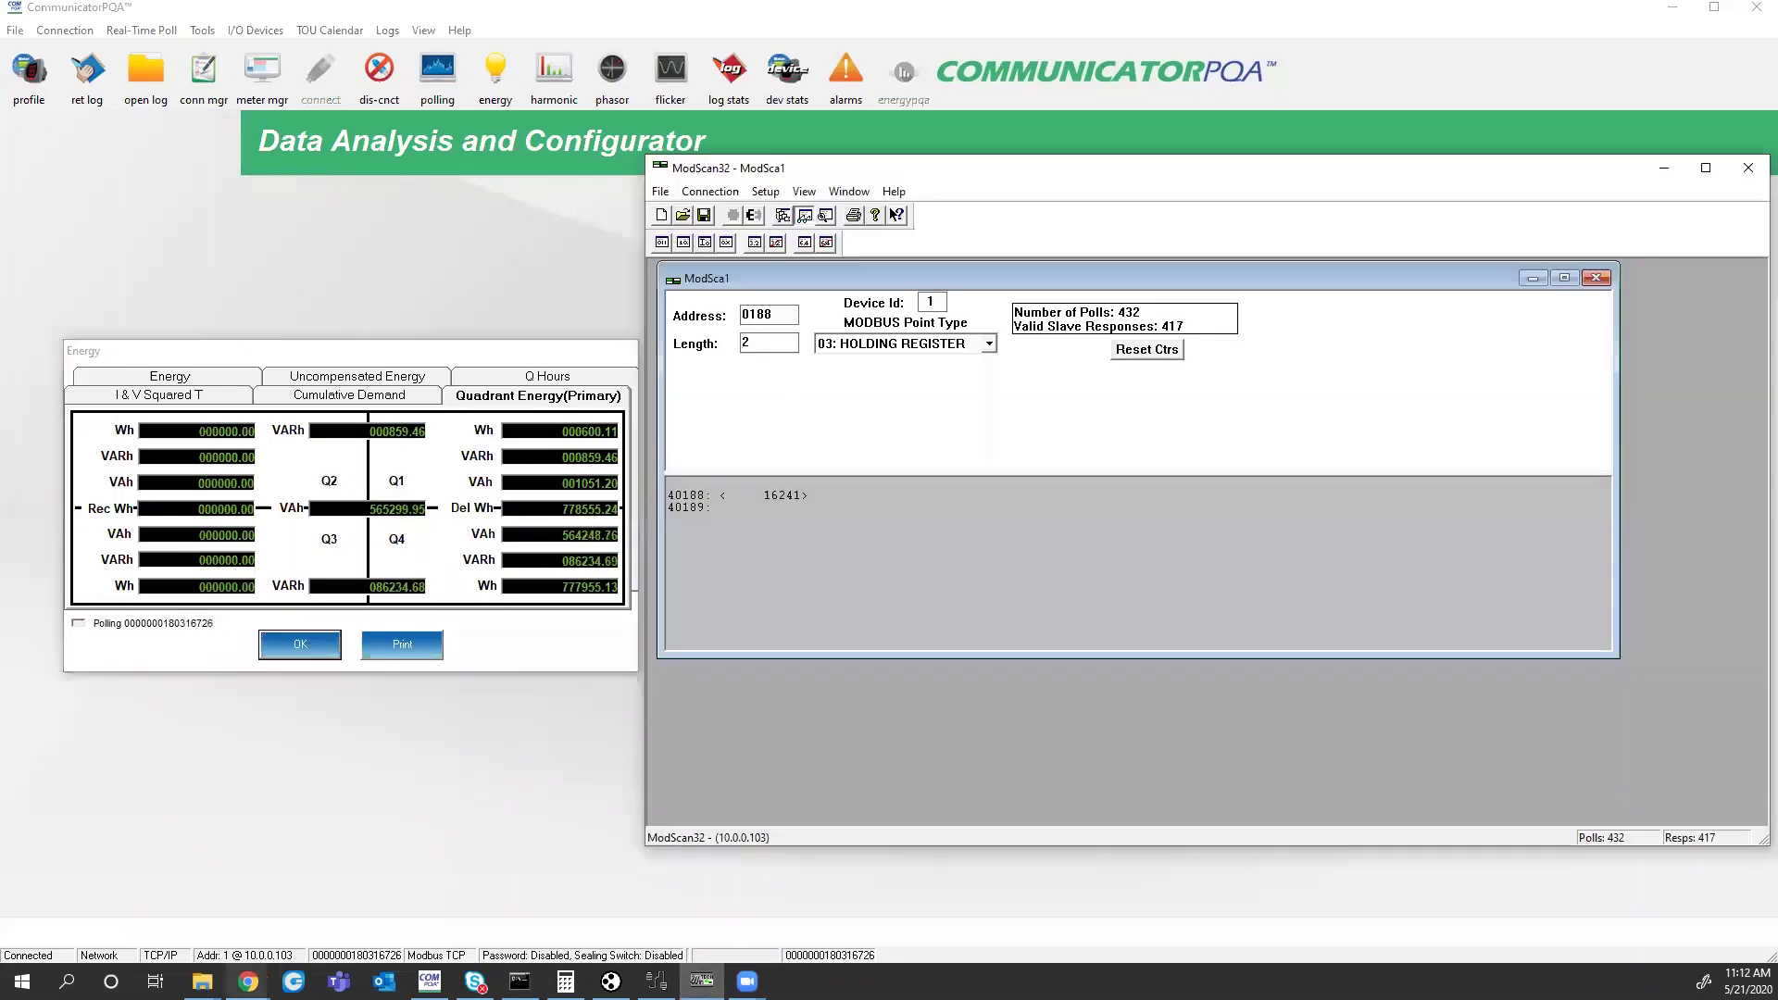
{"action": "mouse_move", "coordinate": [247, 980]}
{"action": "left_click", "coordinate": [319, 919]}
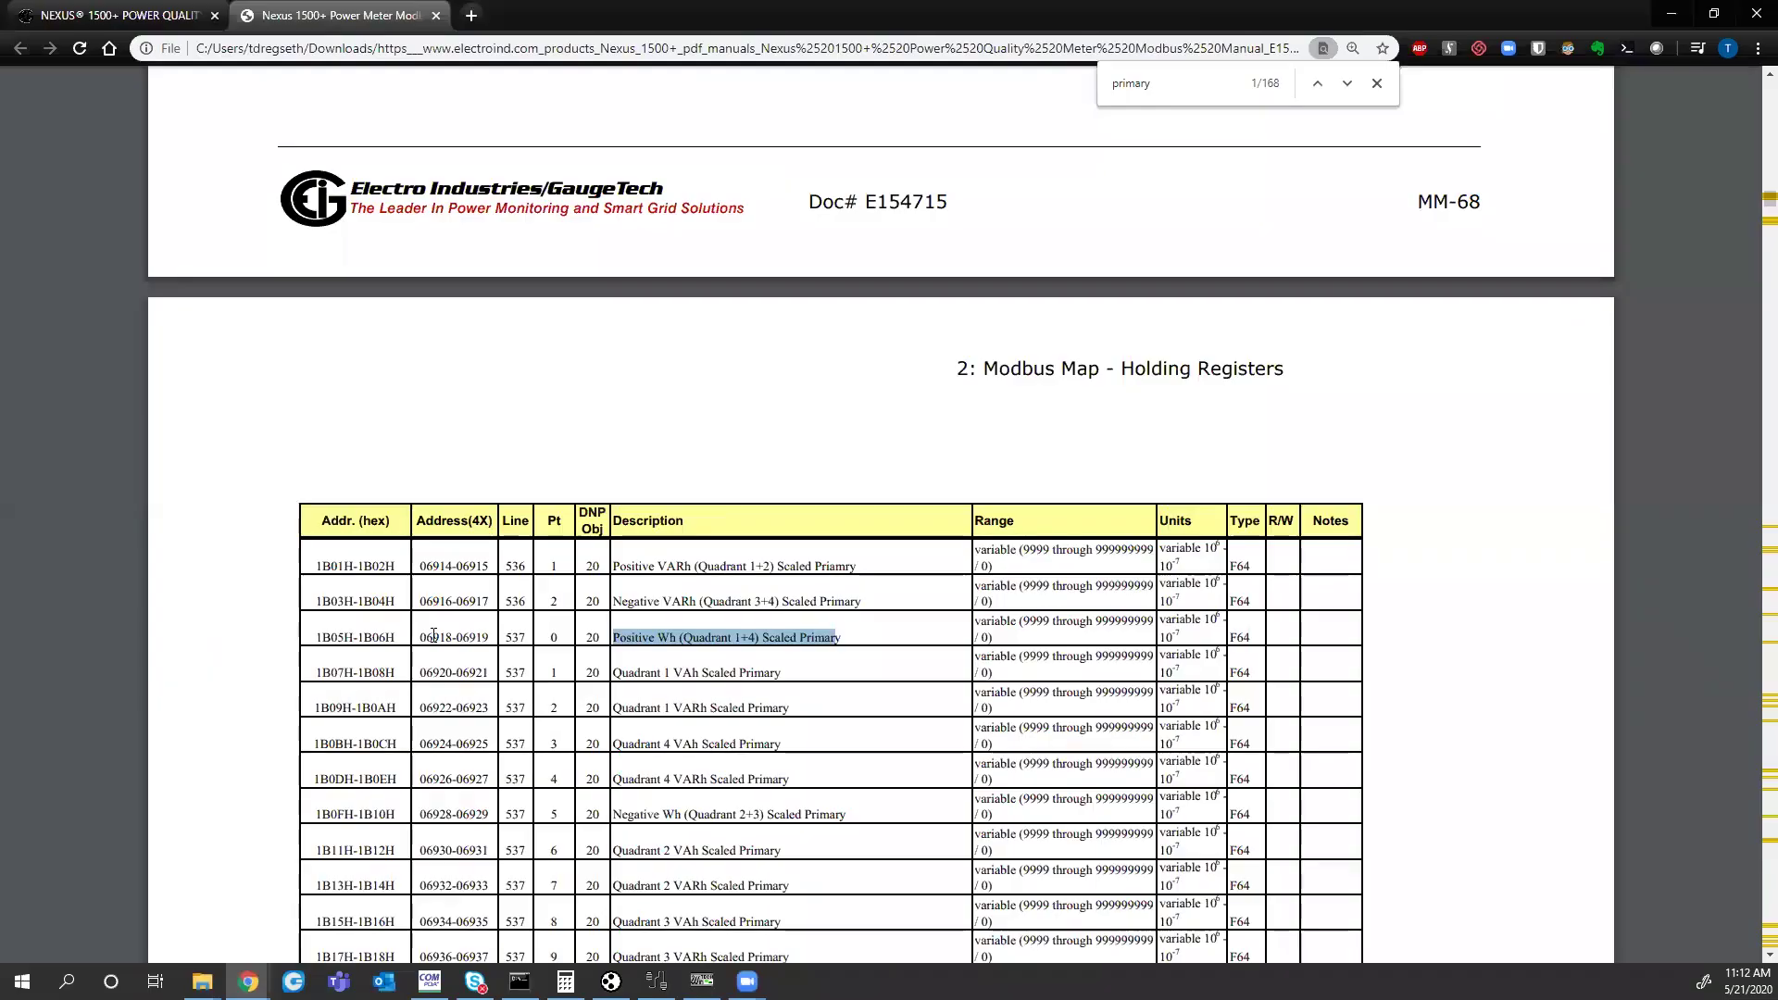
{"action": "left_click_drag", "start_coordinate": [422, 637], "coordinate": [489, 637]}
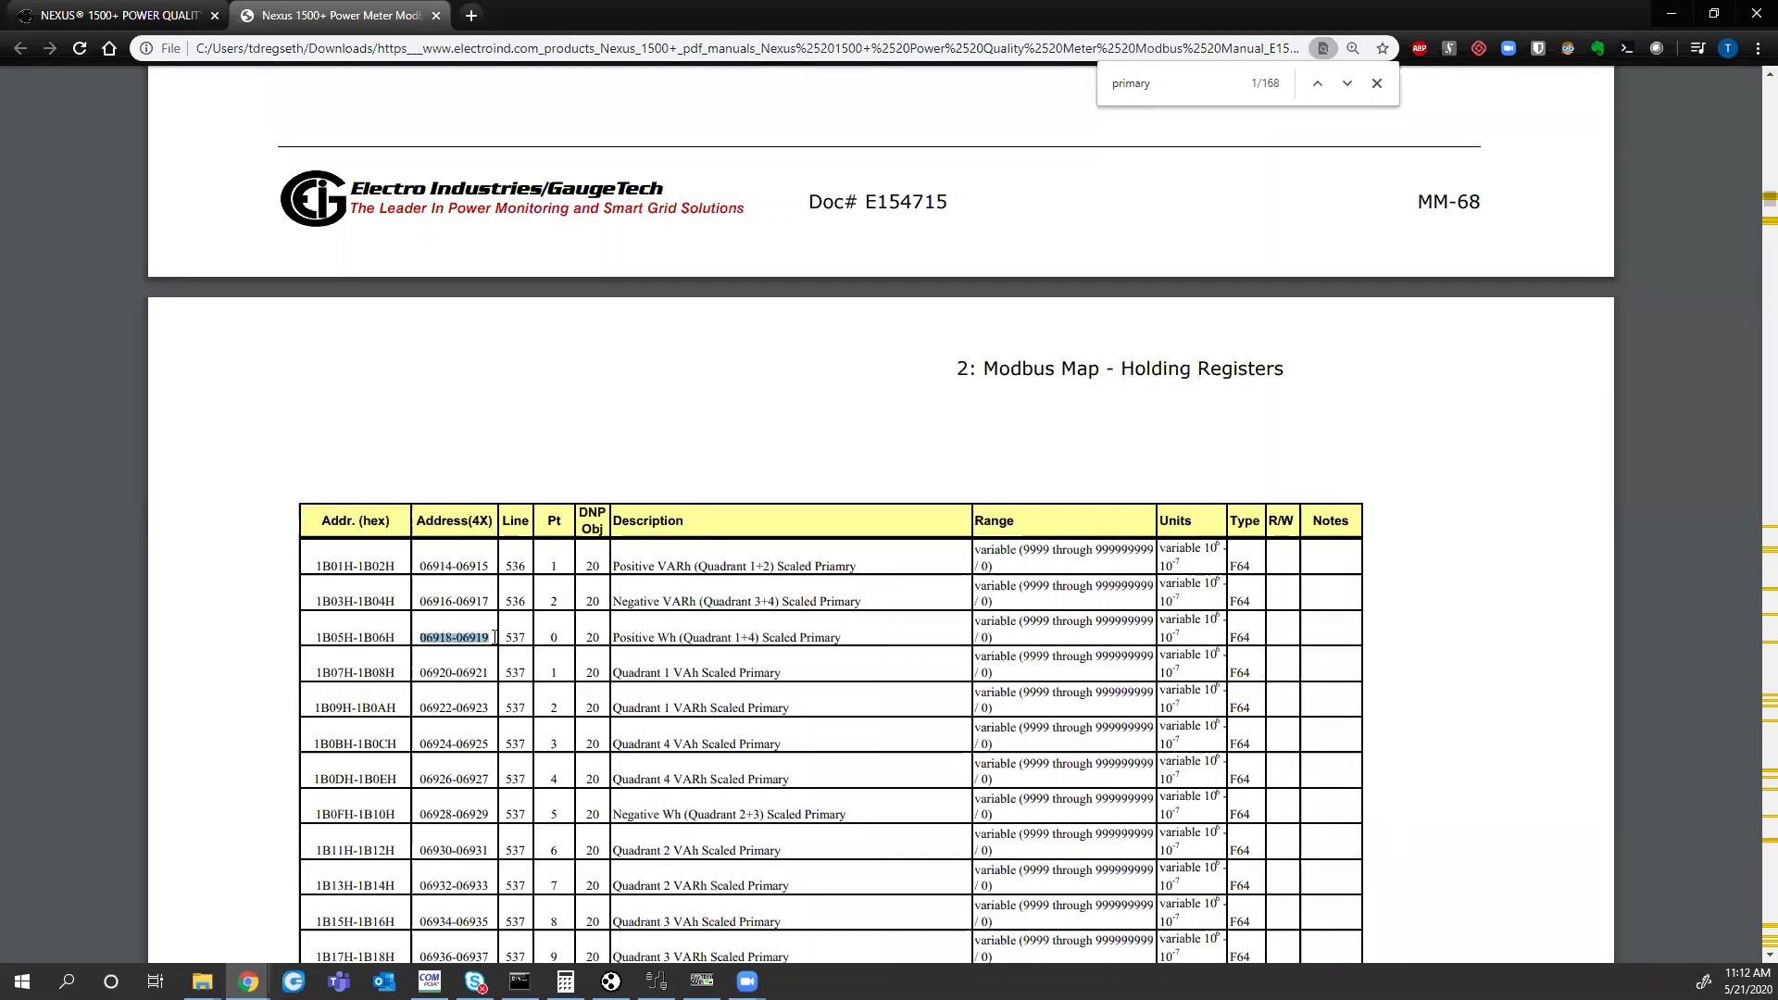
{"action": "left_click", "coordinate": [702, 981]}
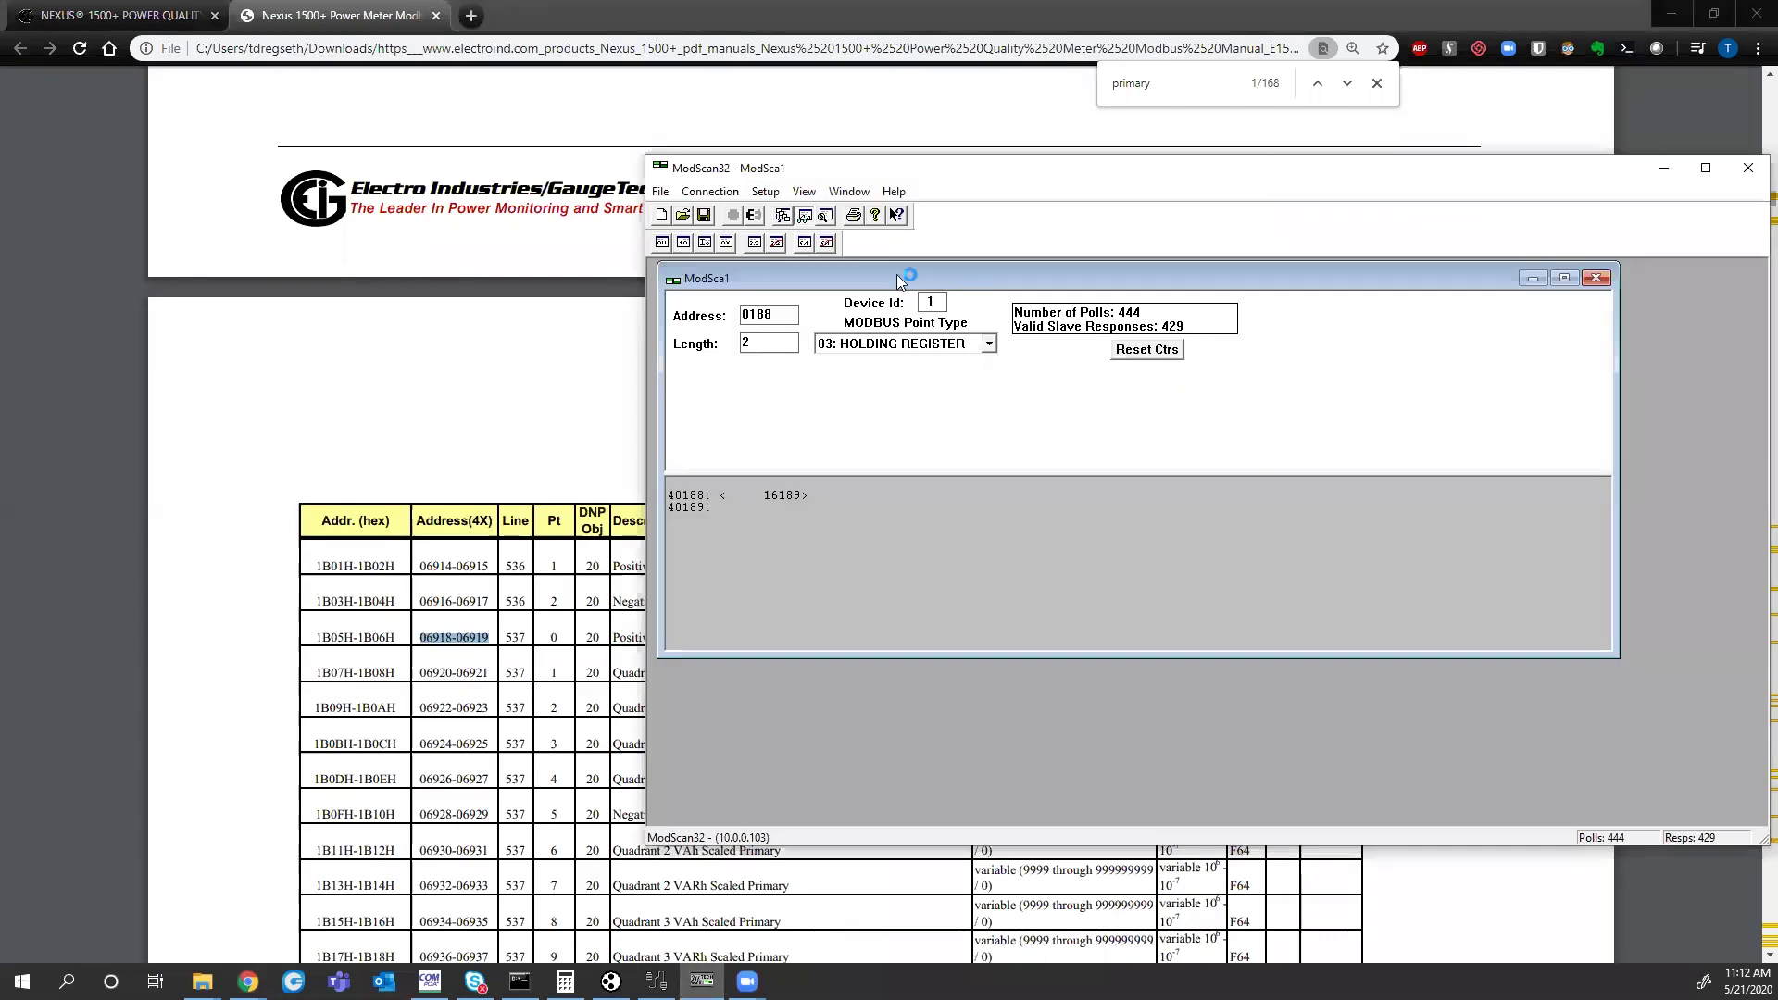
{"action": "left_click_drag", "start_coordinate": [780, 315], "coordinate": [701, 322]}
{"action": "type", "text": "6918"}
{"action": "left_click", "coordinate": [428, 981]}
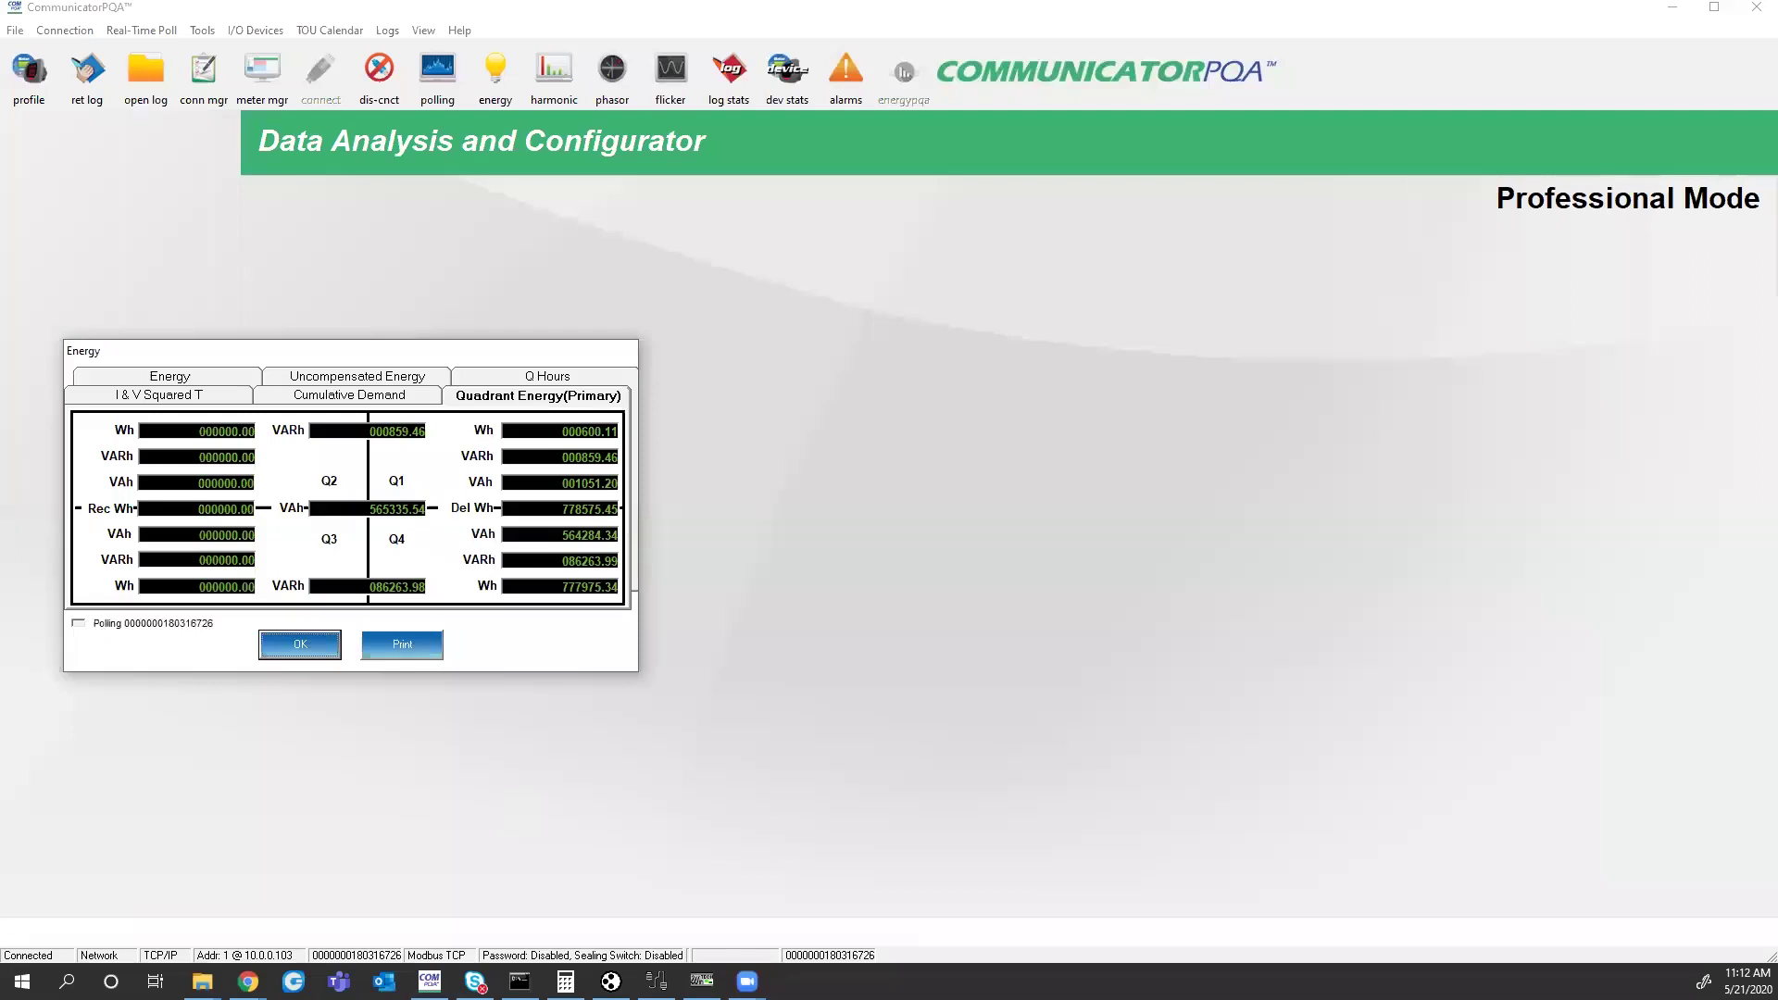
{"action": "left_click", "coordinate": [702, 981]}
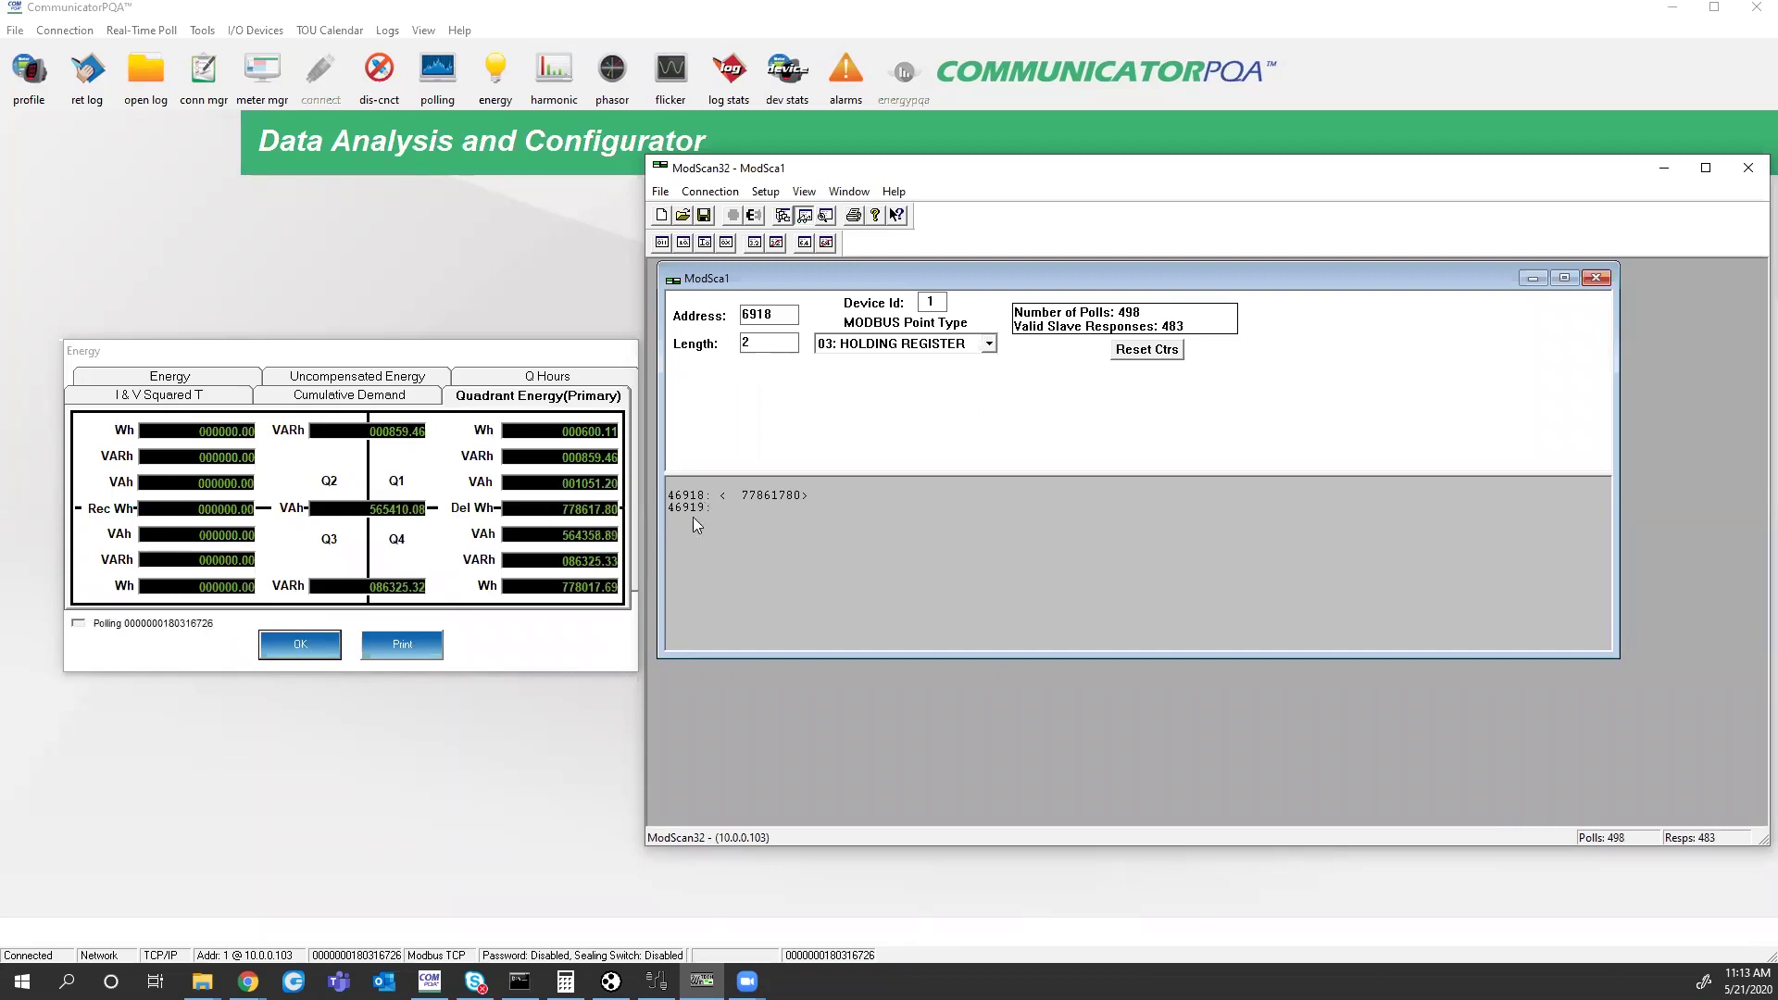
- Recall the earlier Calculator result, then bring CommunicatorPQA's Energy readings to the front
{"action": "left_click", "coordinate": [565, 981]}
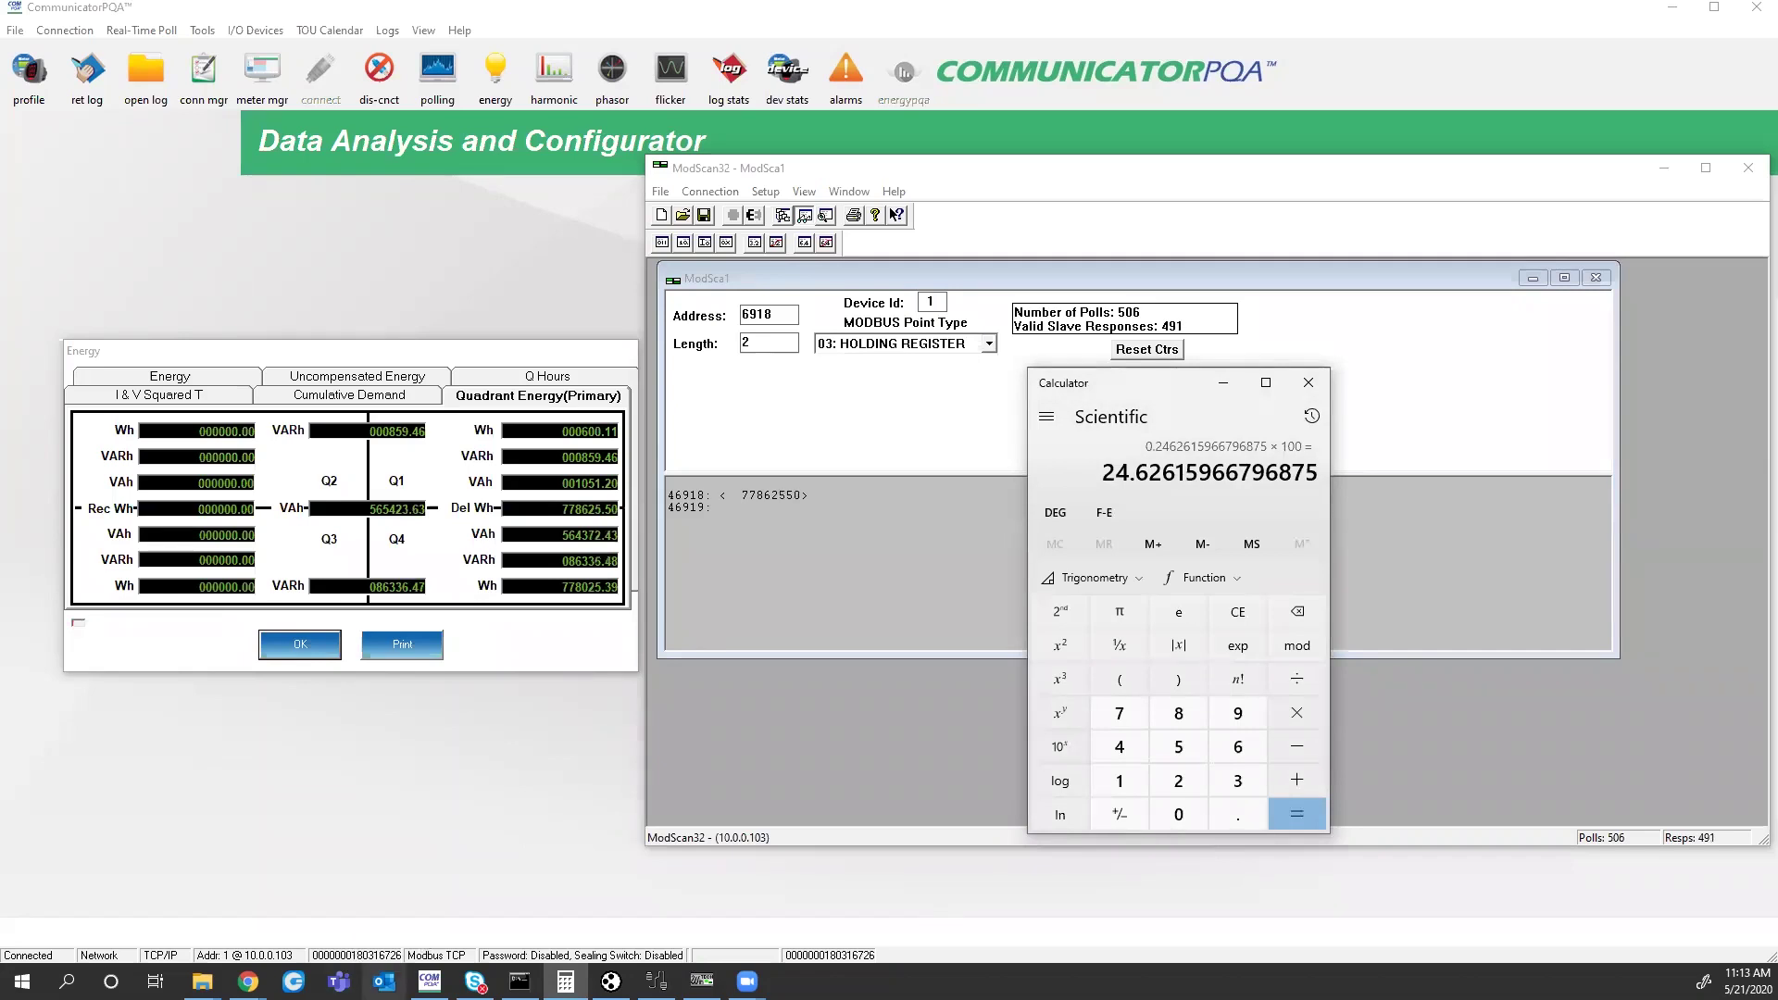
{"action": "left_click", "coordinate": [413, 816]}
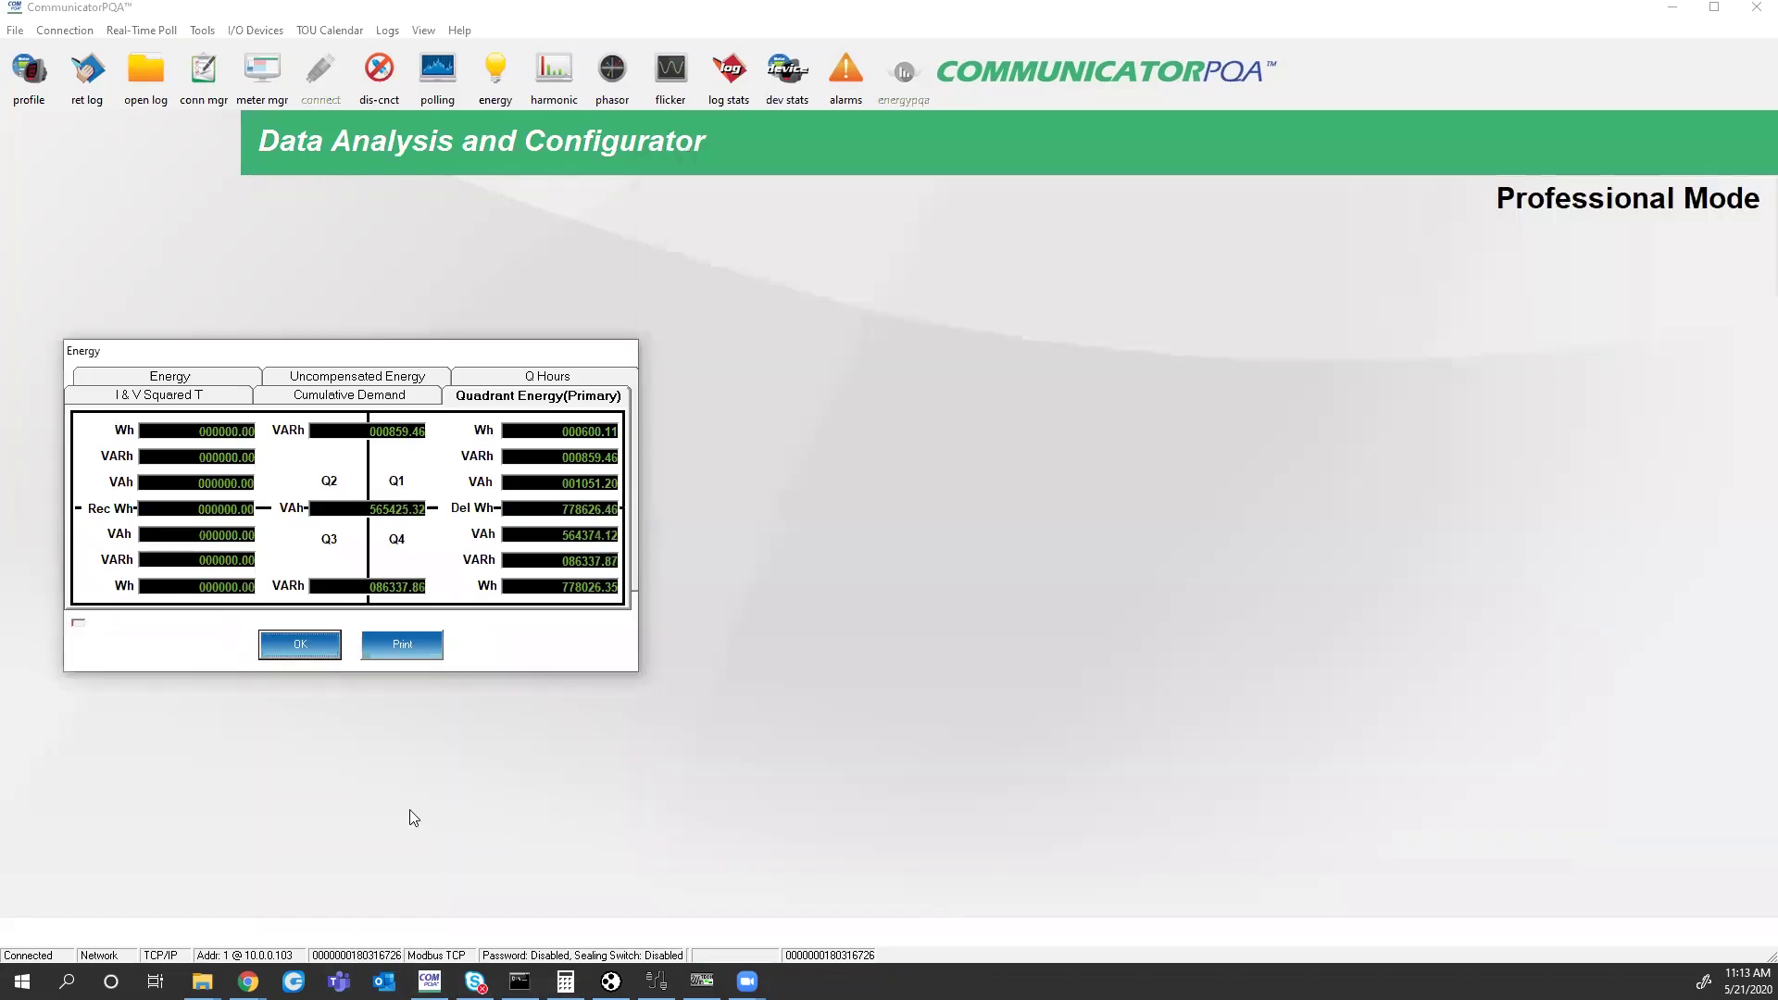
- Close the Energy window and open Custom Modbus Map under the device profile's General Settings
{"action": "left_click", "coordinate": [311, 645]}
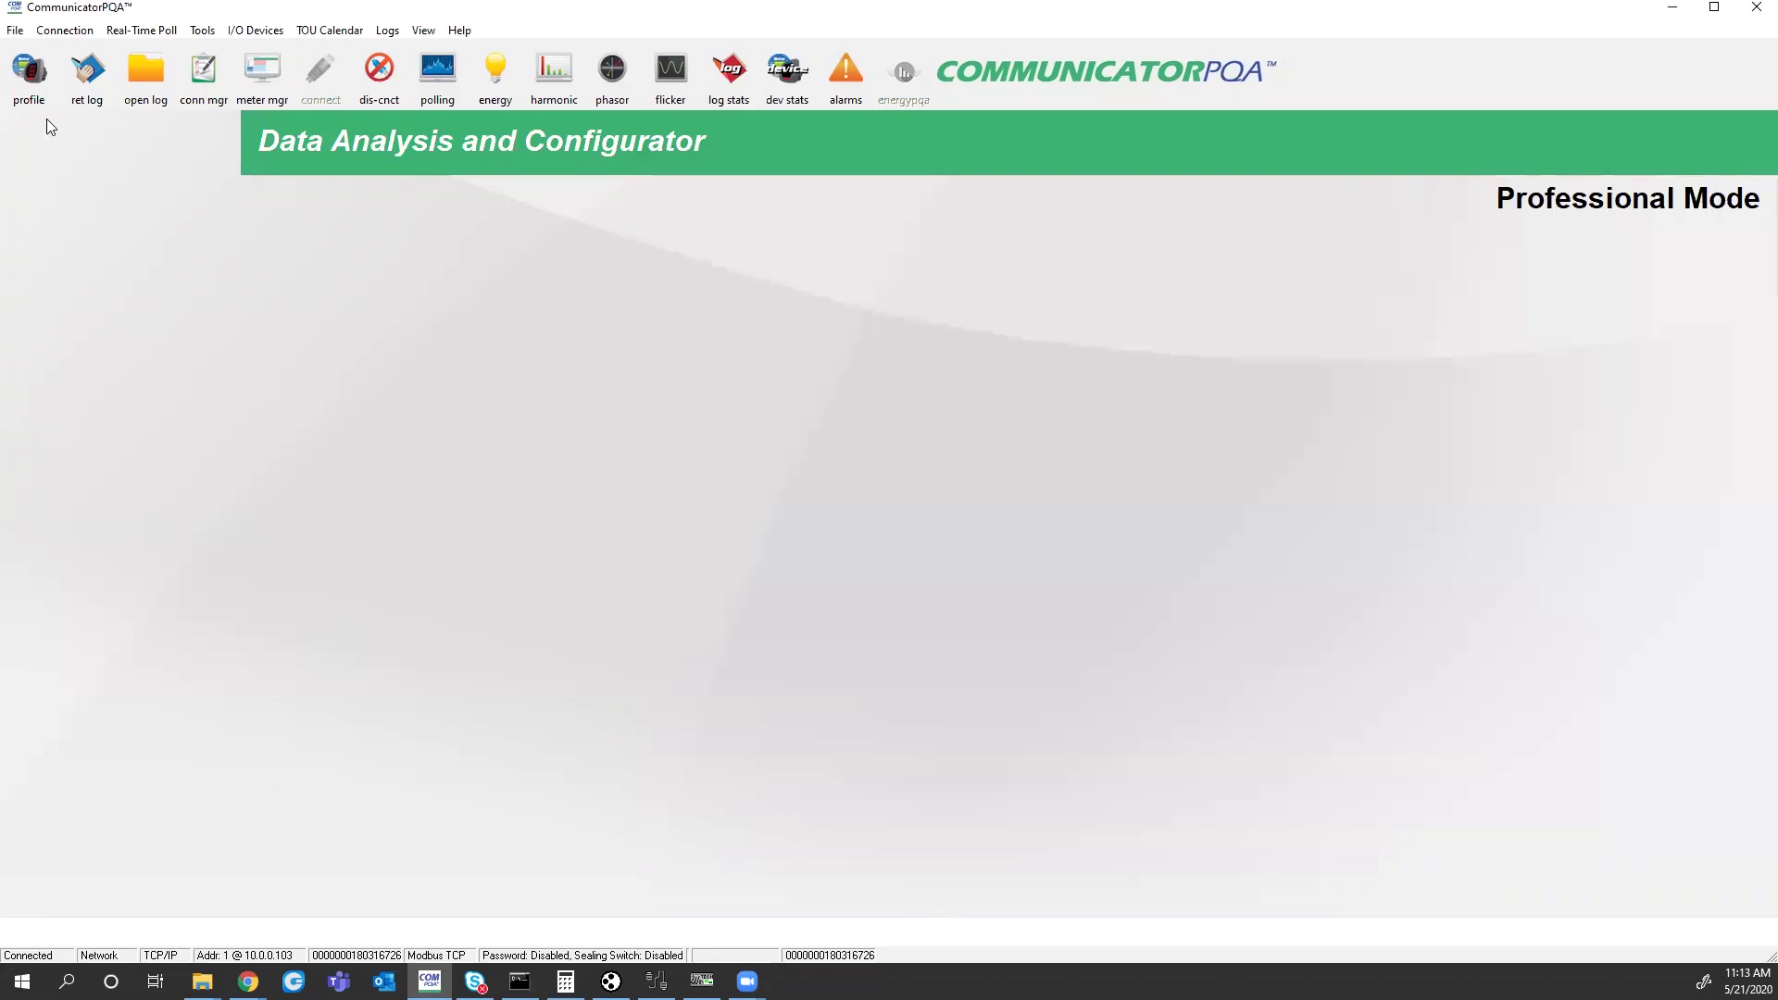
{"action": "left_click", "coordinate": [28, 83]}
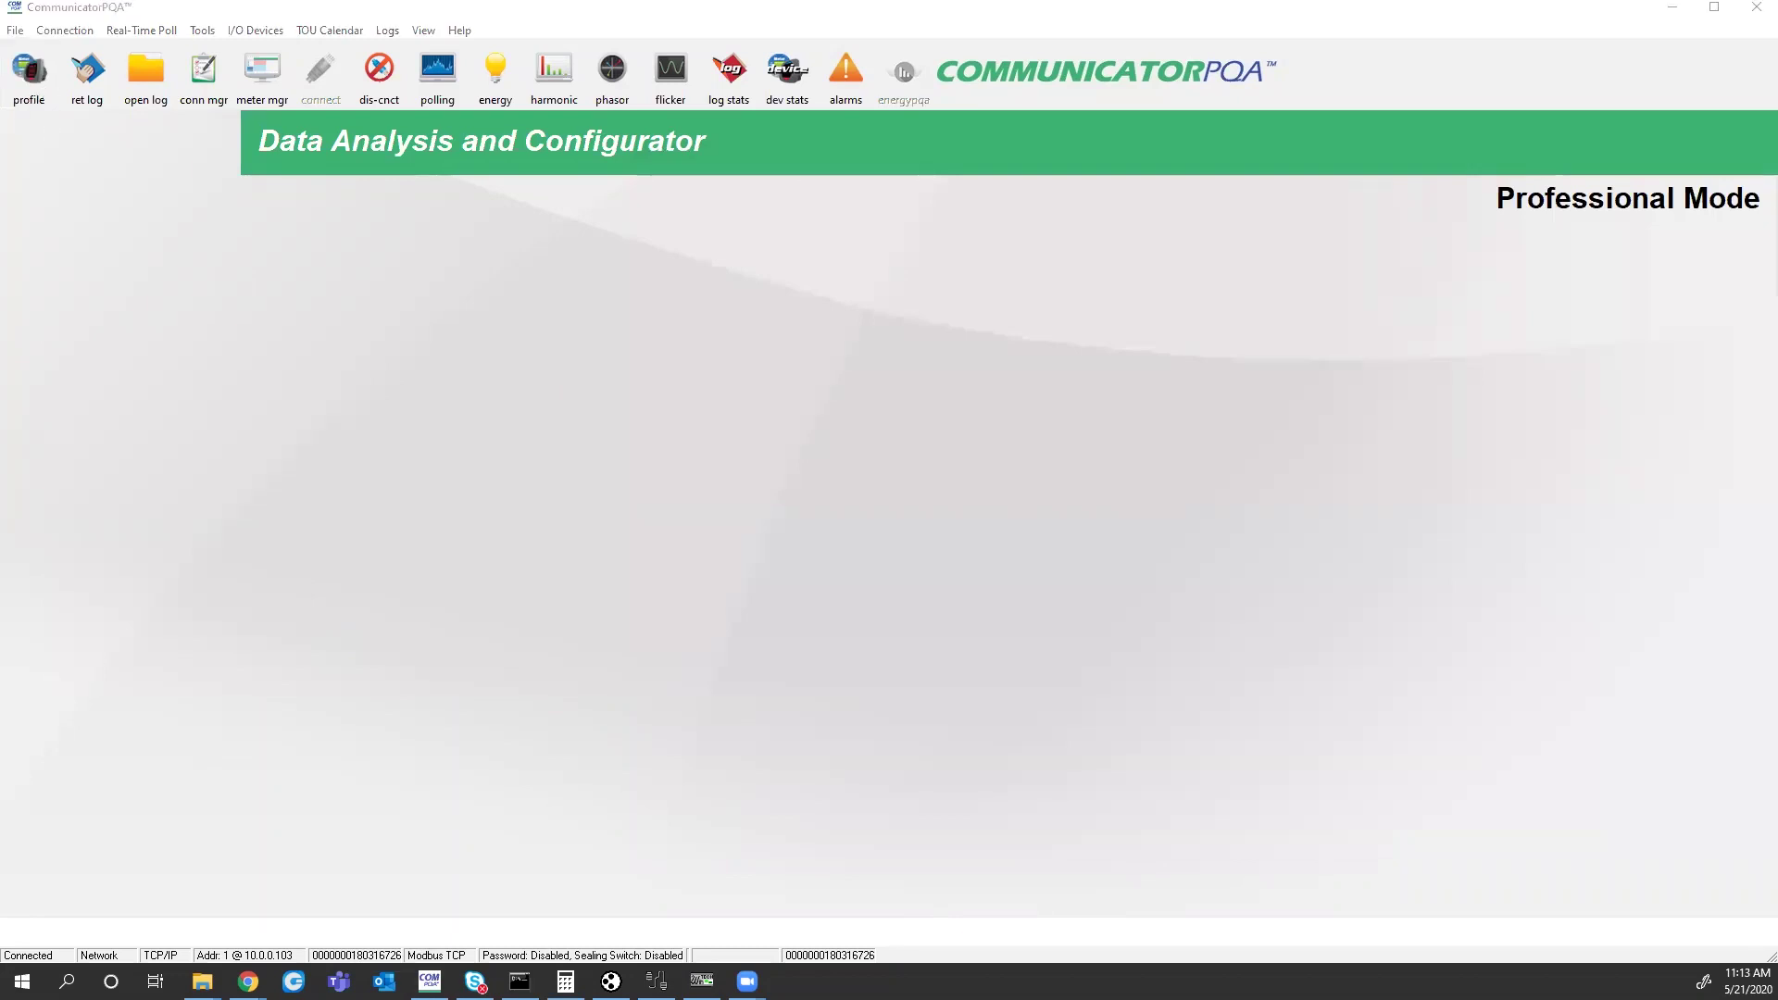
{"action": "key", "text": "alt+Tab"}
{"action": "key", "text": "alt+Tab"}
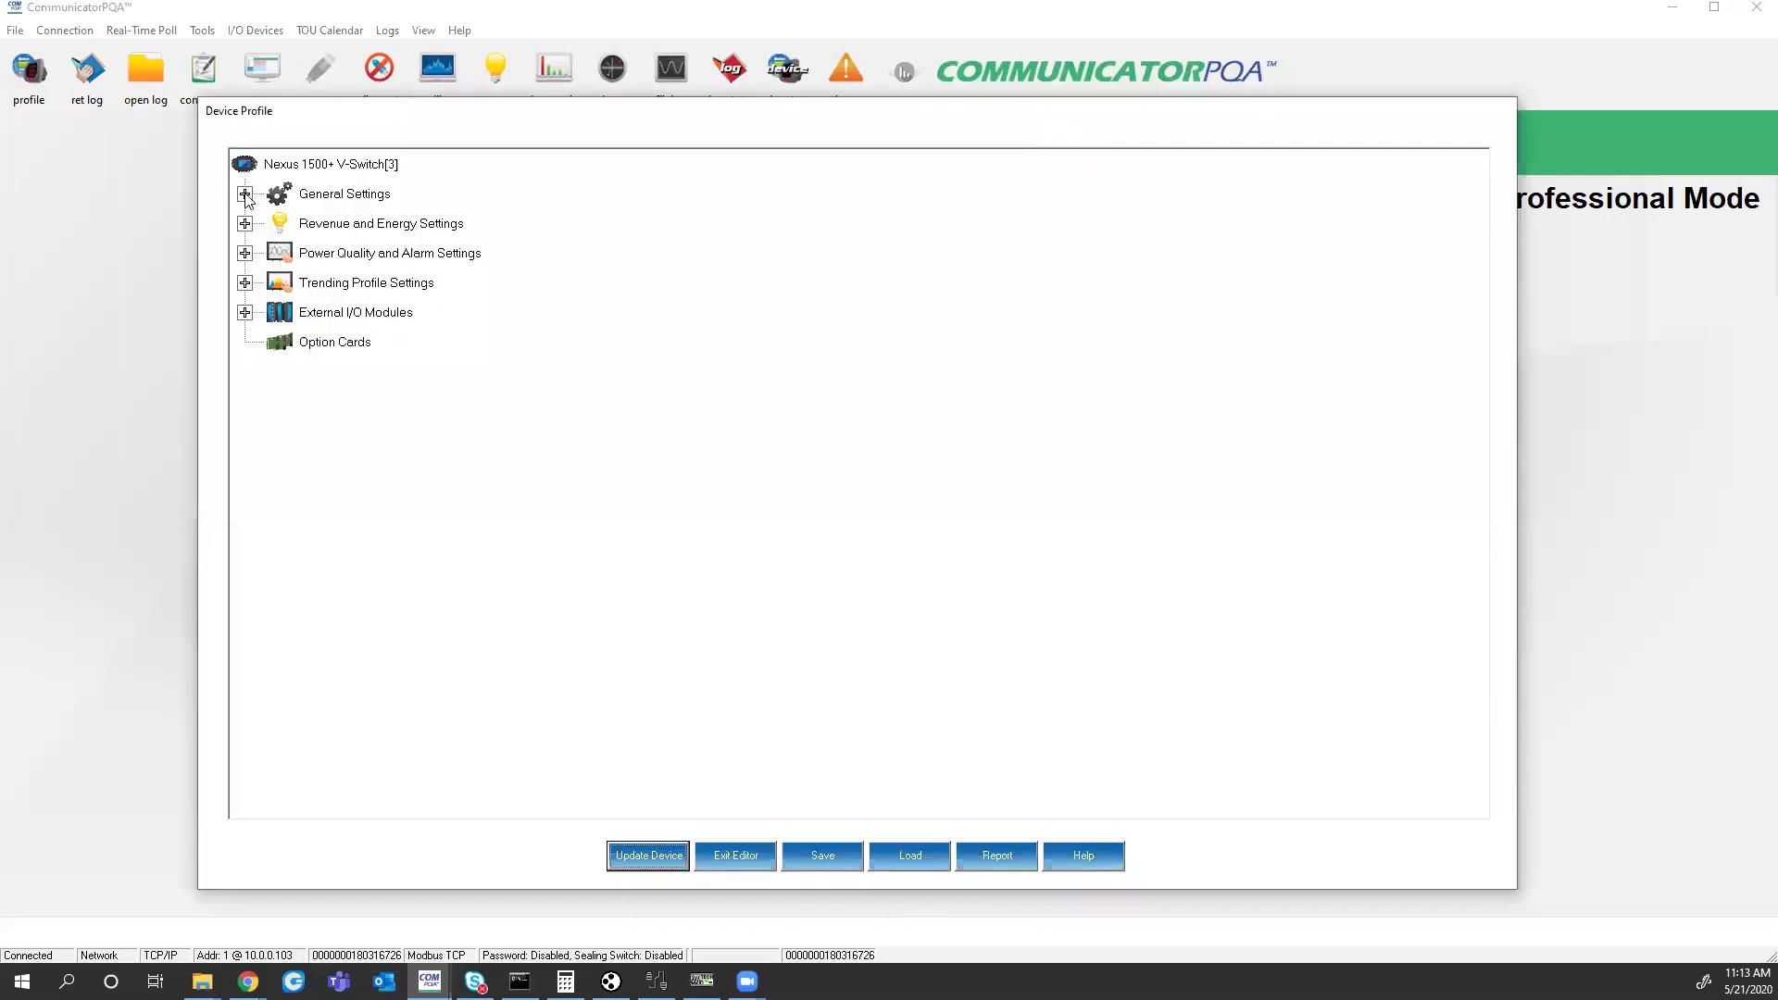
{"action": "left_click", "coordinate": [244, 193]}
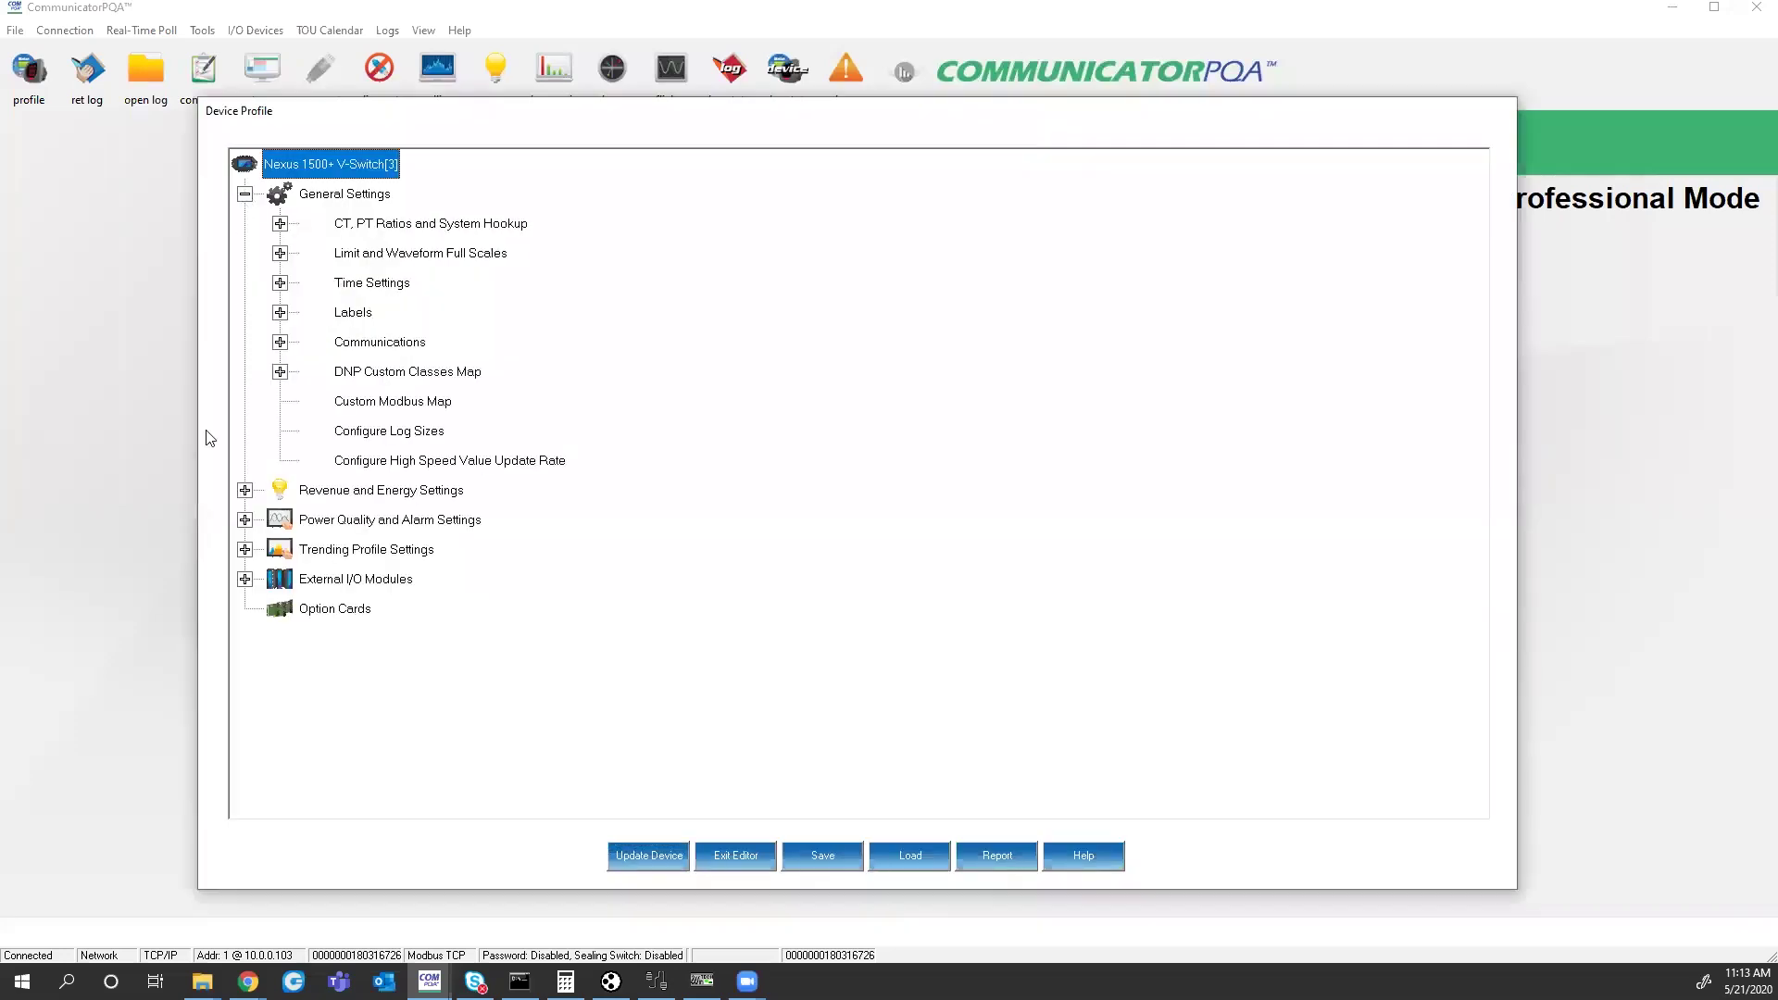
{"action": "double_click", "coordinate": [368, 402]}
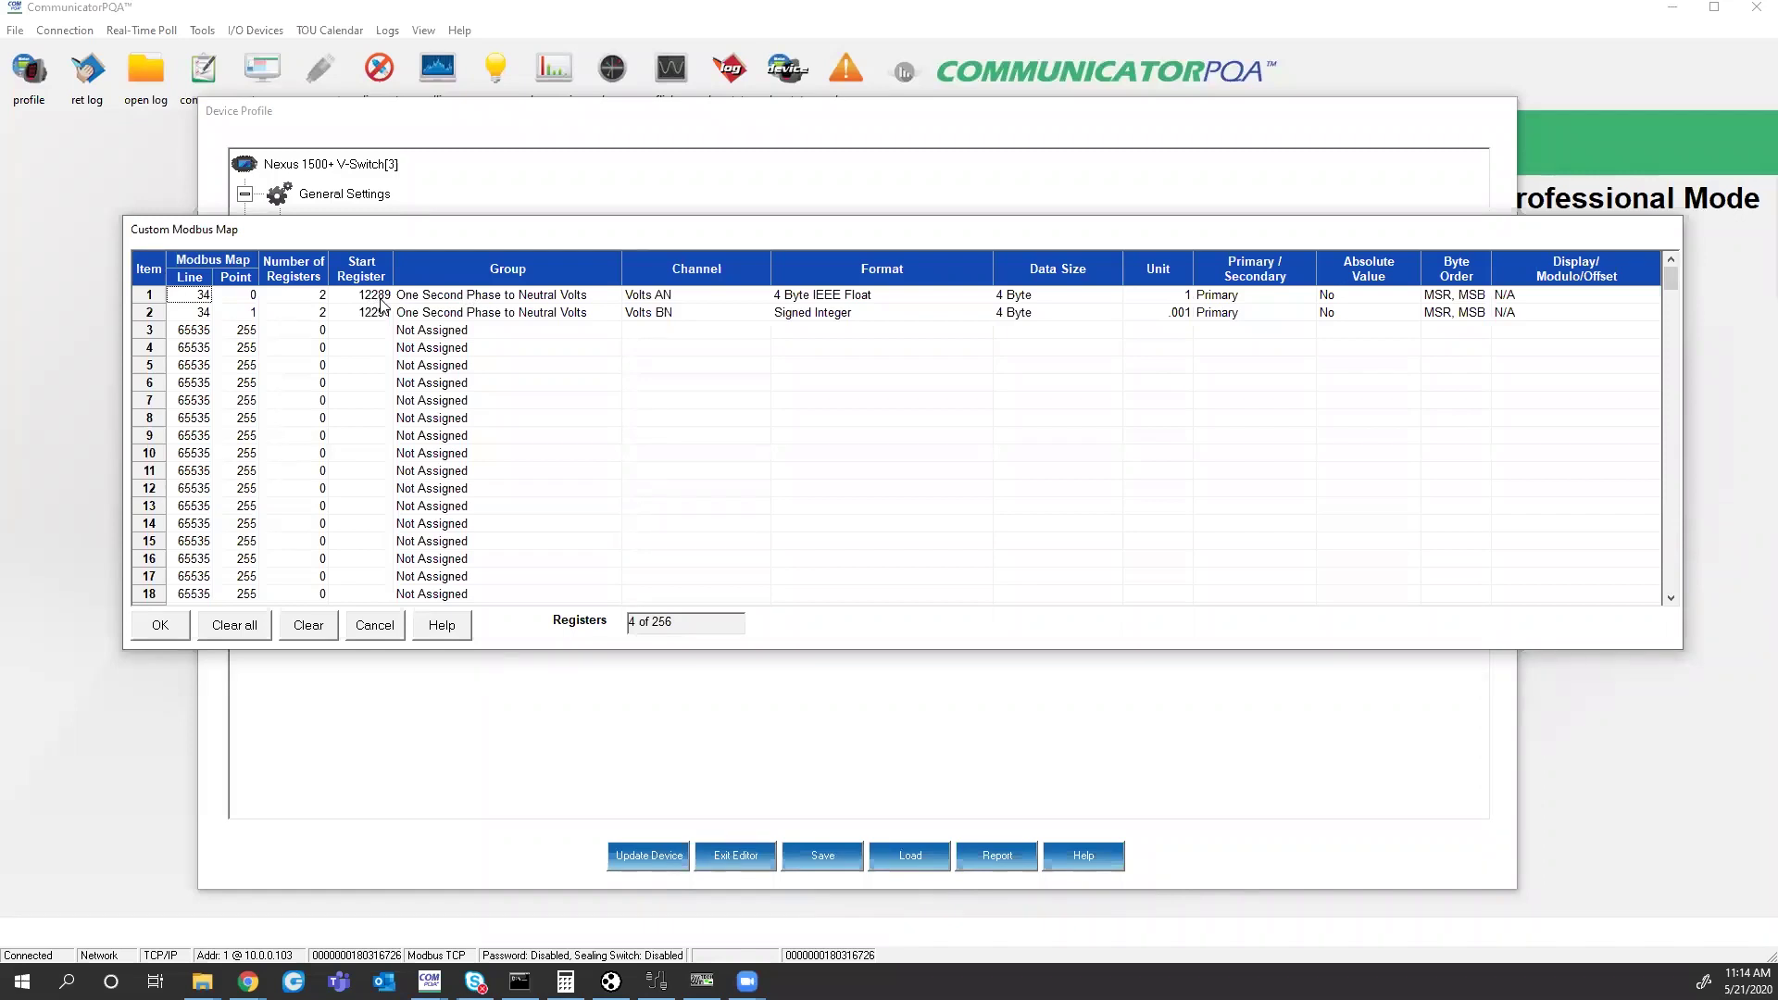
- Open the Select Item dialog from row 3's Group cell in the Custom Modbus Map
{"action": "left_click", "coordinate": [529, 335]}
{"action": "left_click", "coordinate": [532, 337]}
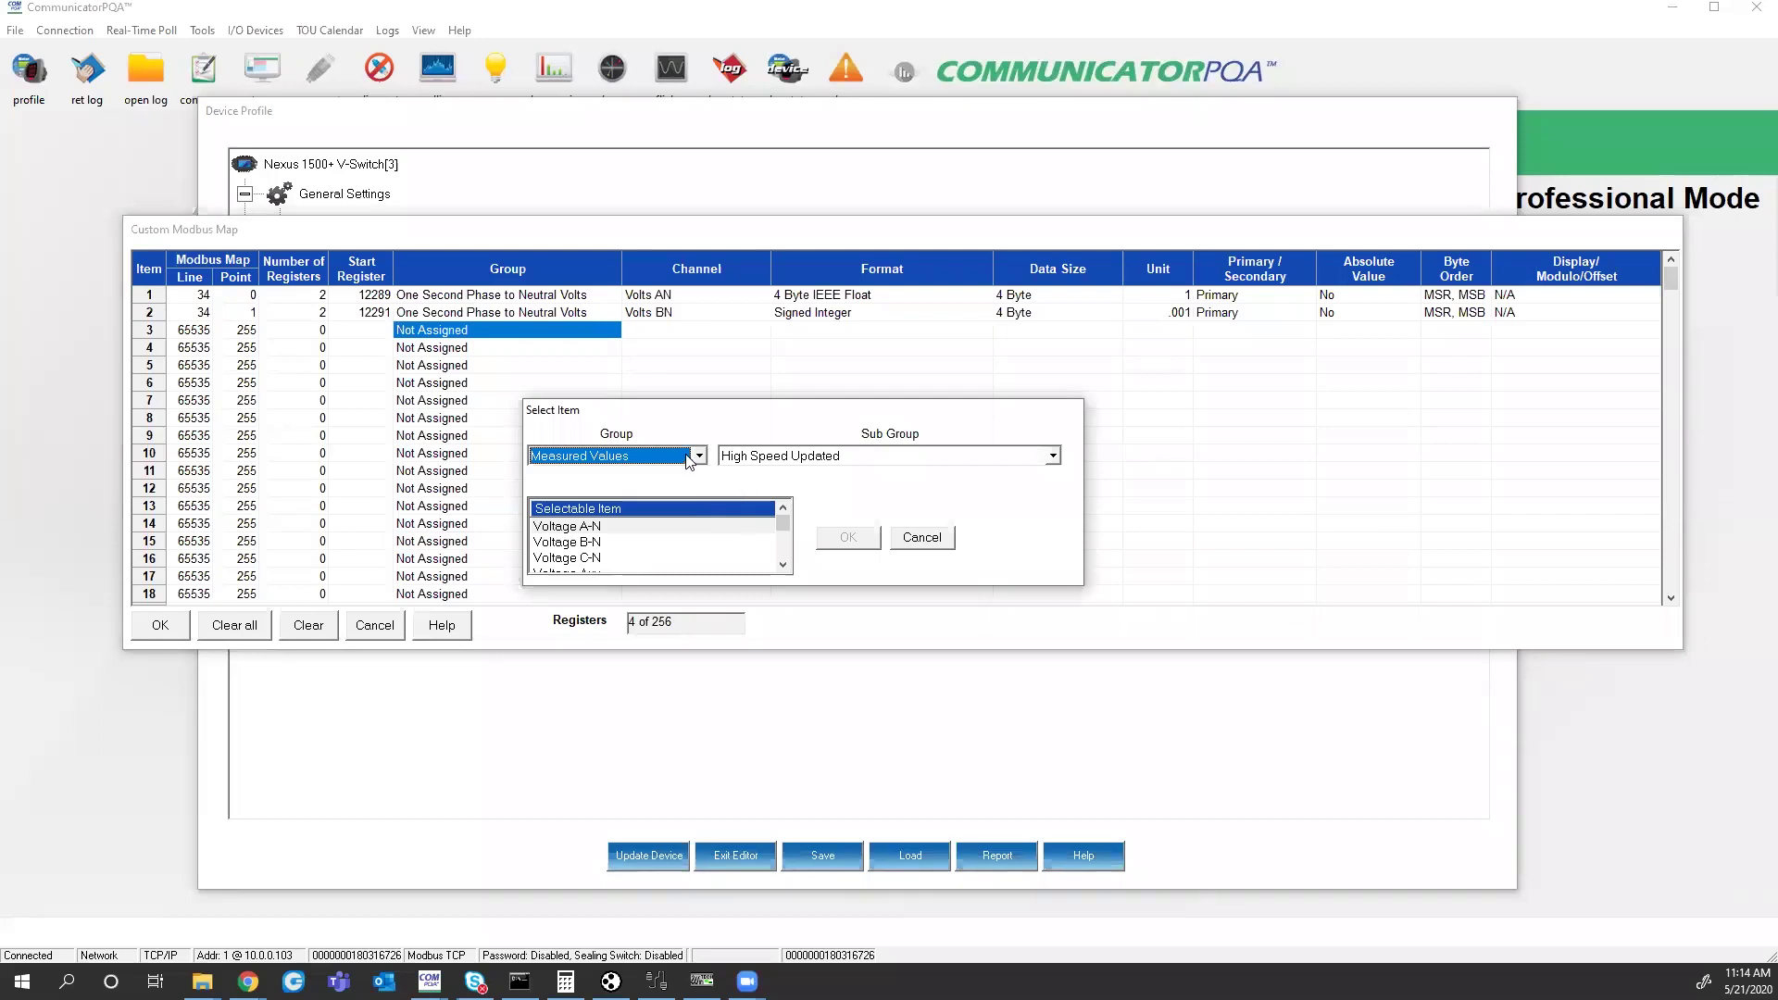
- Assign row 3 to Measured Values > One Second Updated > Current A, starting at register 12293
{"action": "left_click", "coordinate": [799, 459]}
{"action": "left_click", "coordinate": [769, 483]}
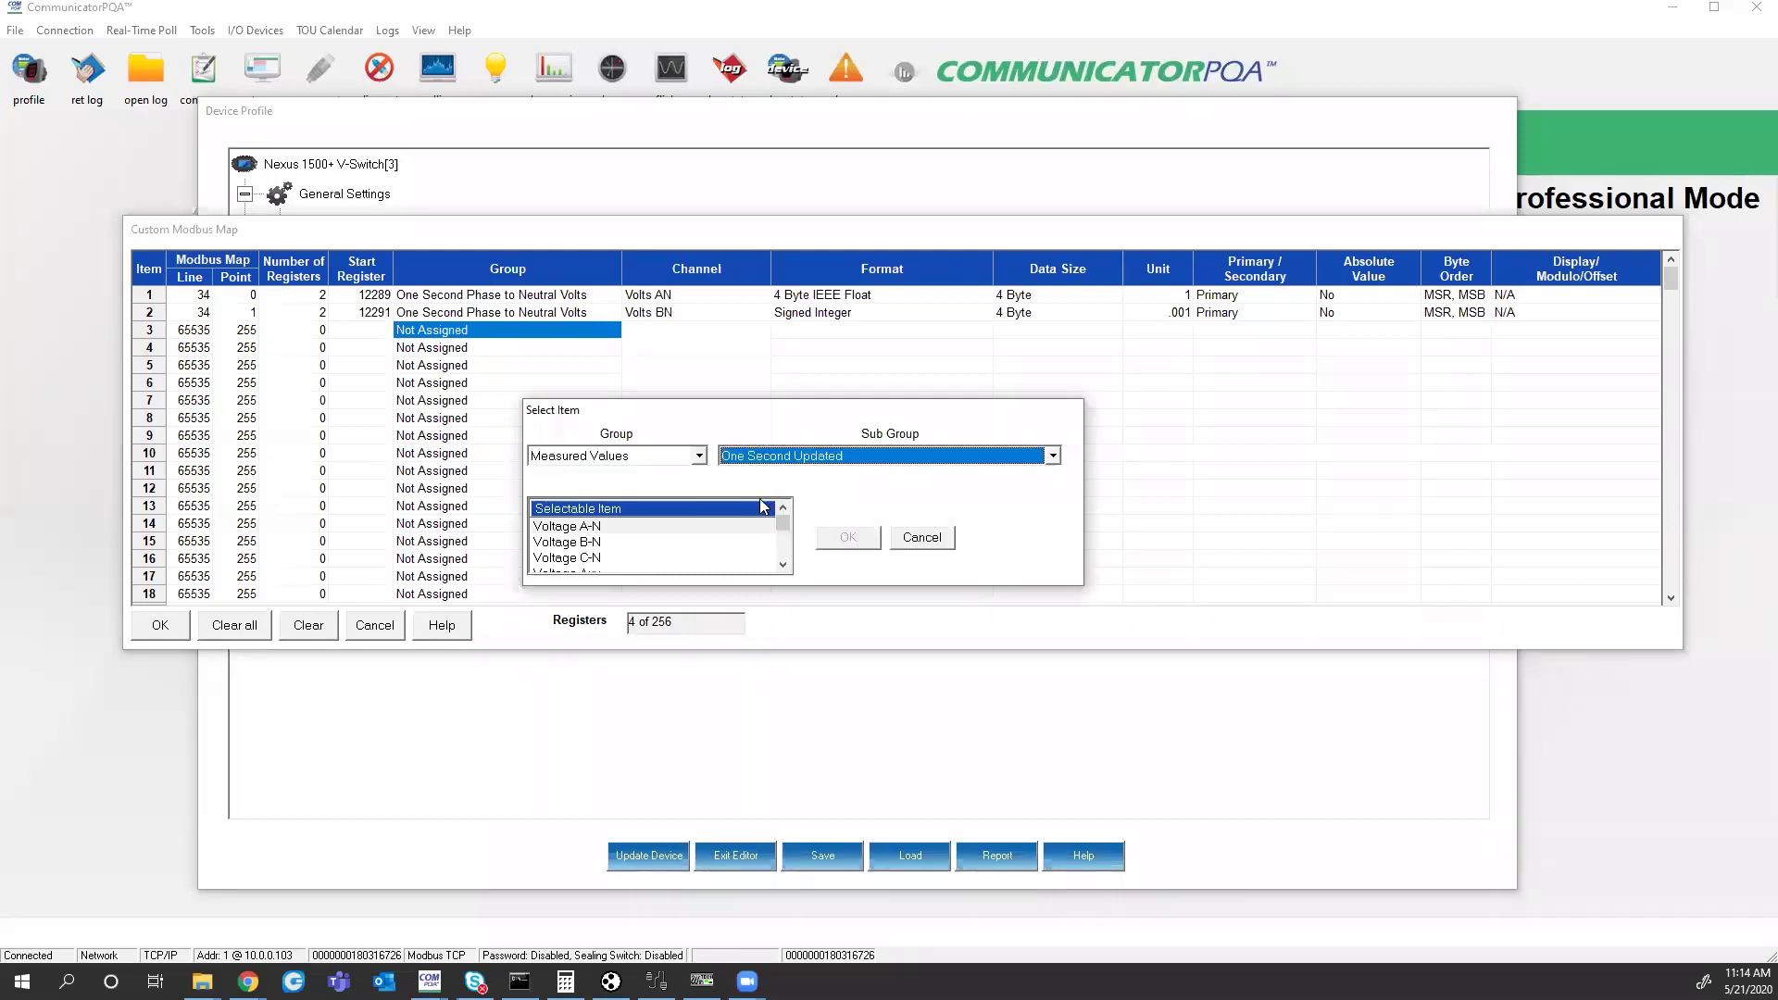
{"action": "left_click", "coordinate": [784, 565]}
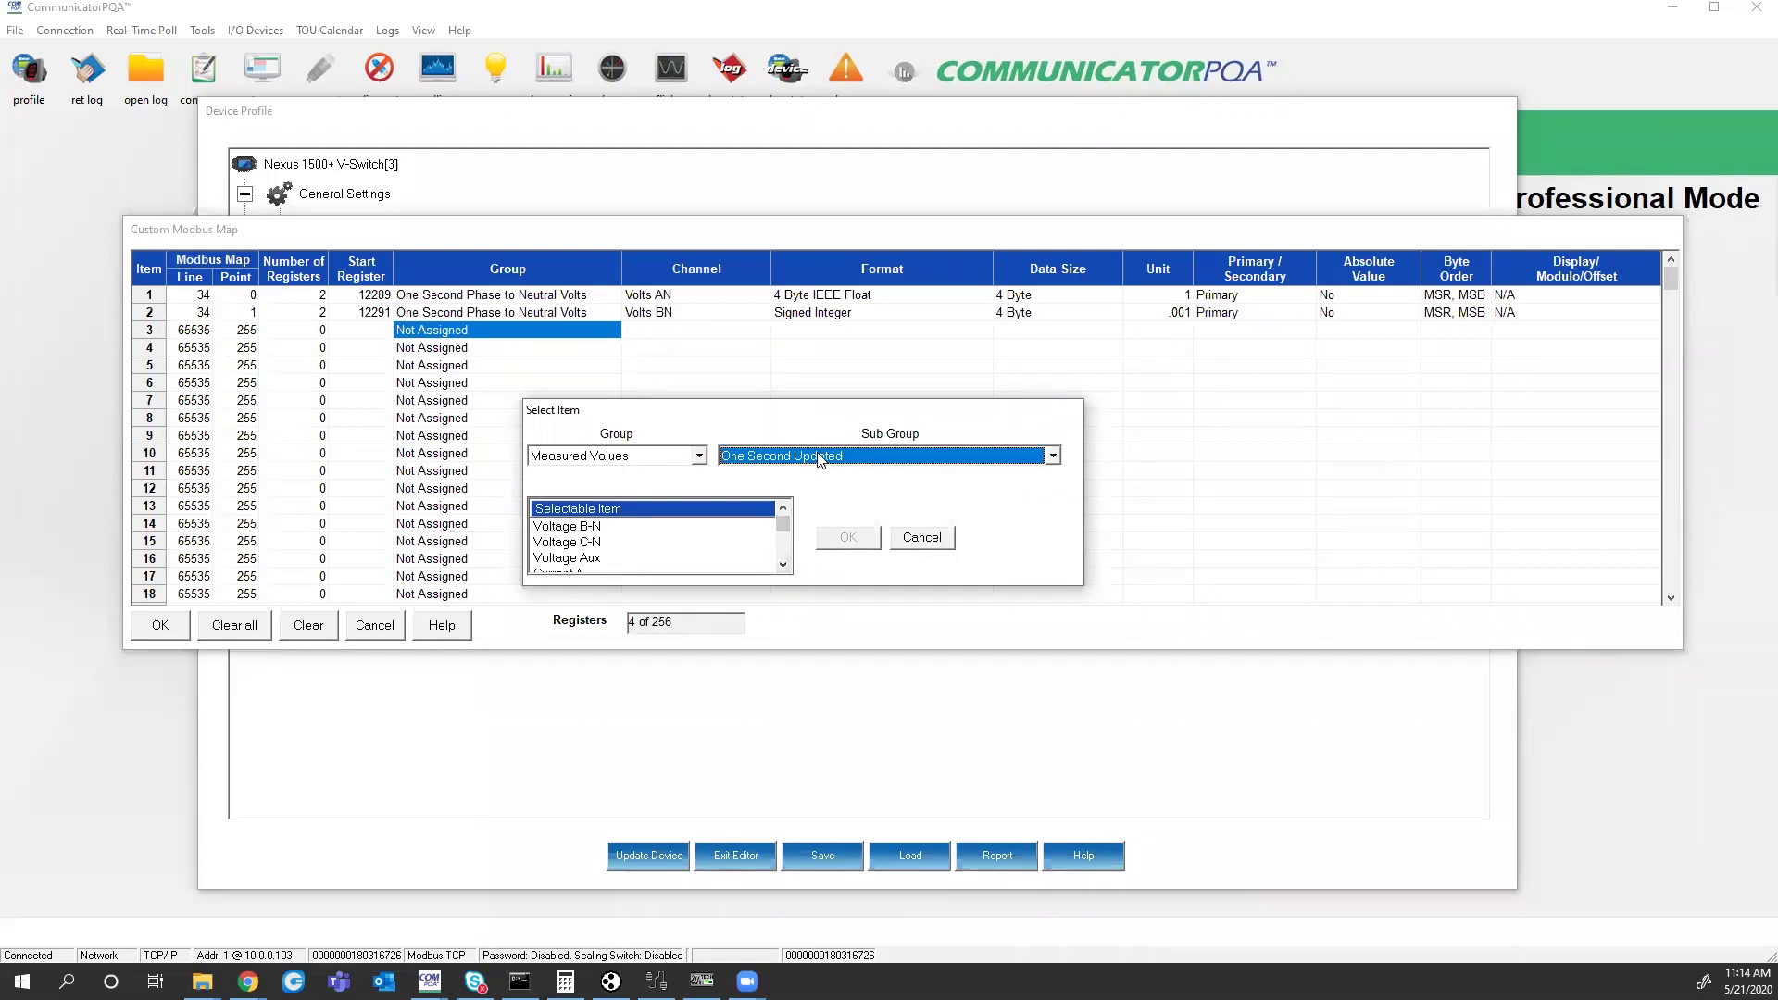
{"action": "left_click", "coordinate": [783, 565]}
{"action": "left_click", "coordinate": [784, 565]}
{"action": "left_click", "coordinate": [578, 541]}
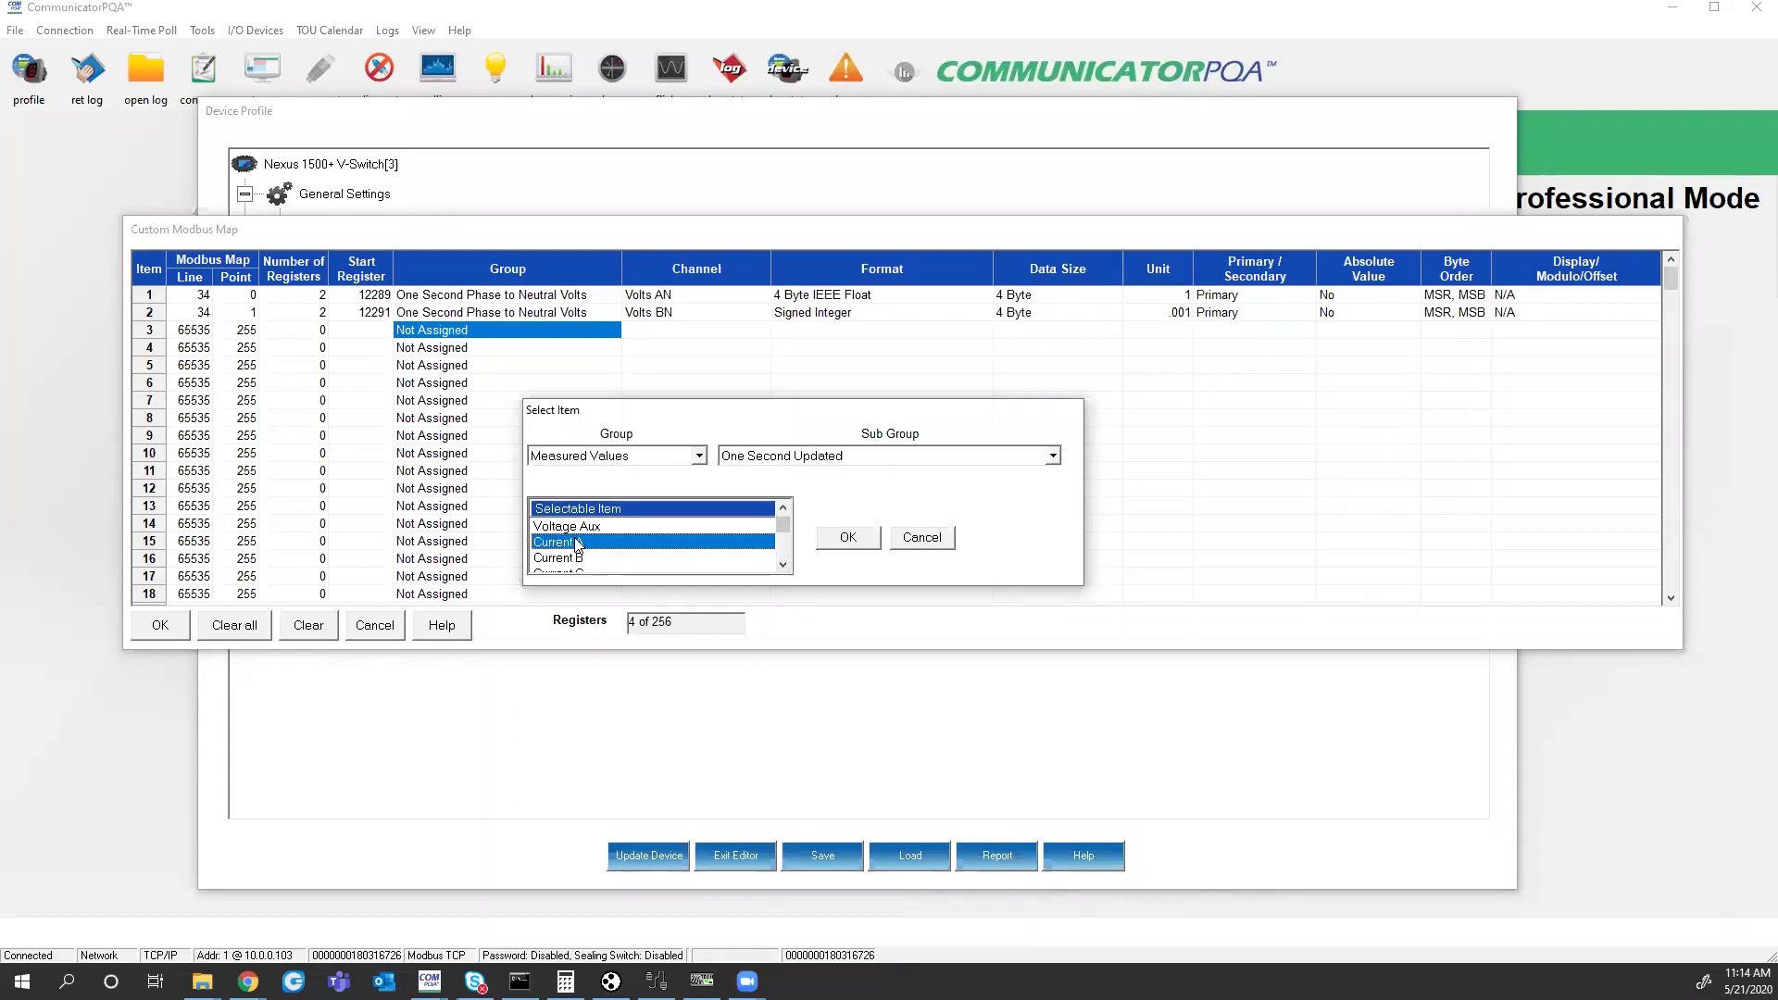
{"action": "left_click", "coordinate": [848, 537]}
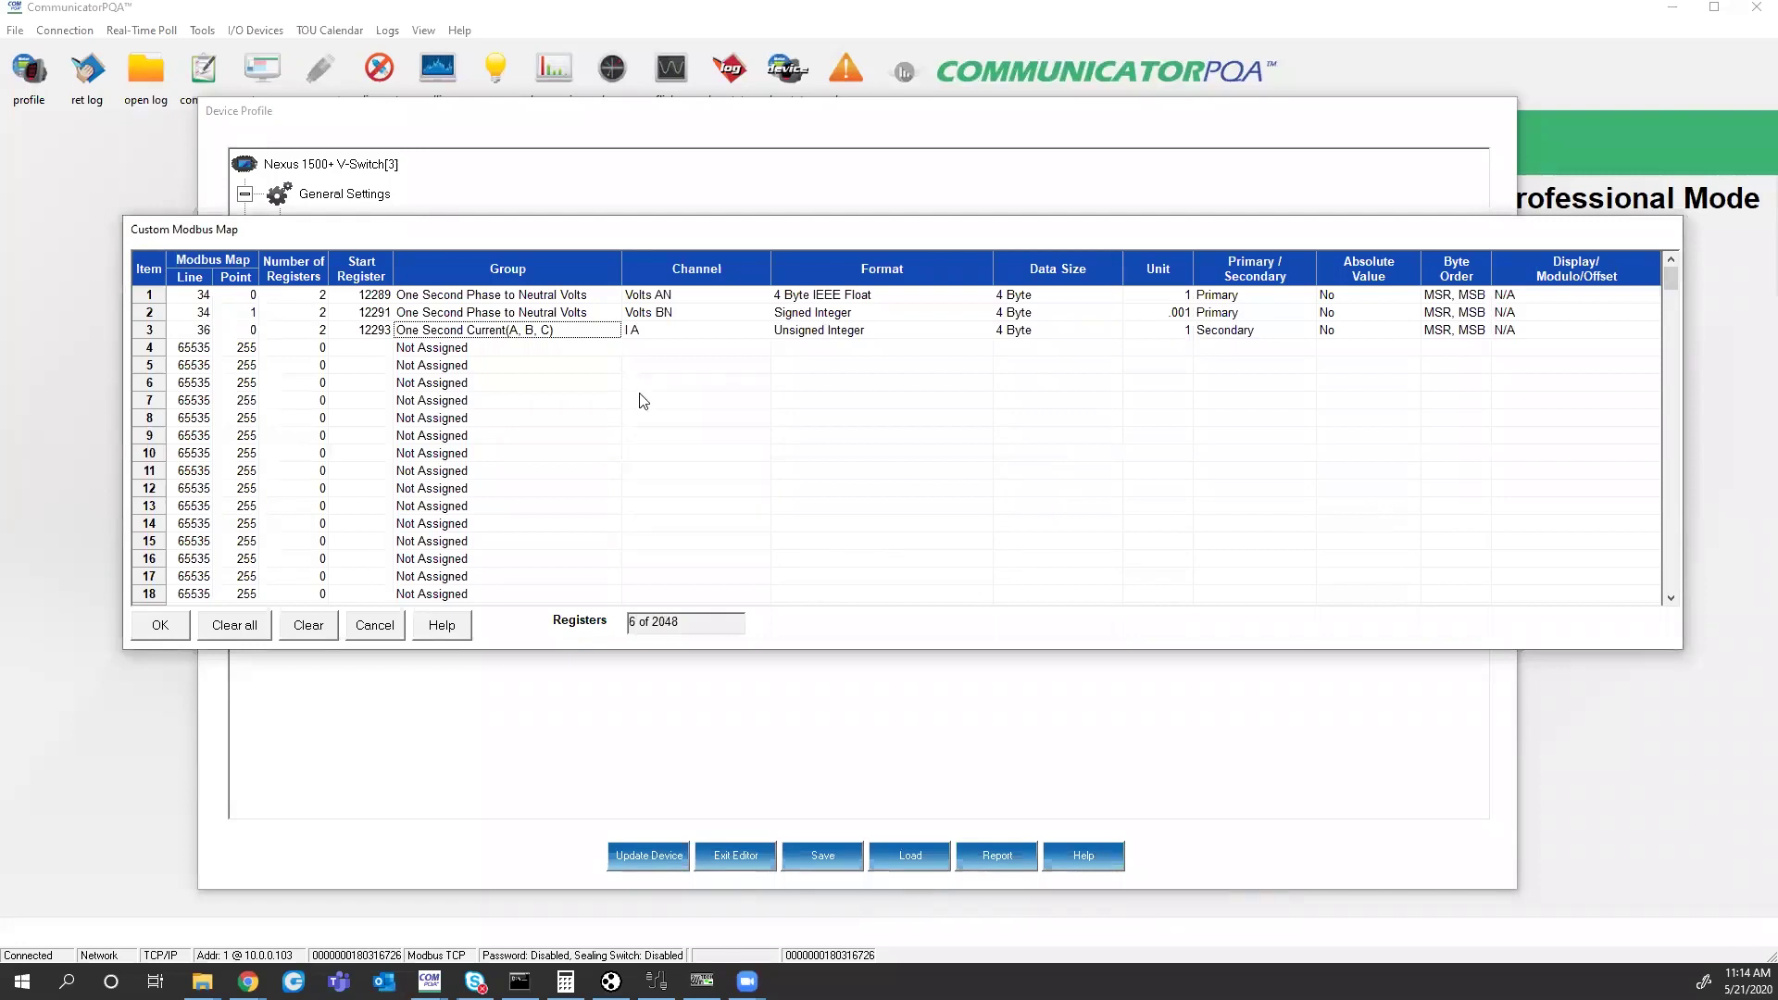
{"action": "left_click", "coordinate": [369, 338]}
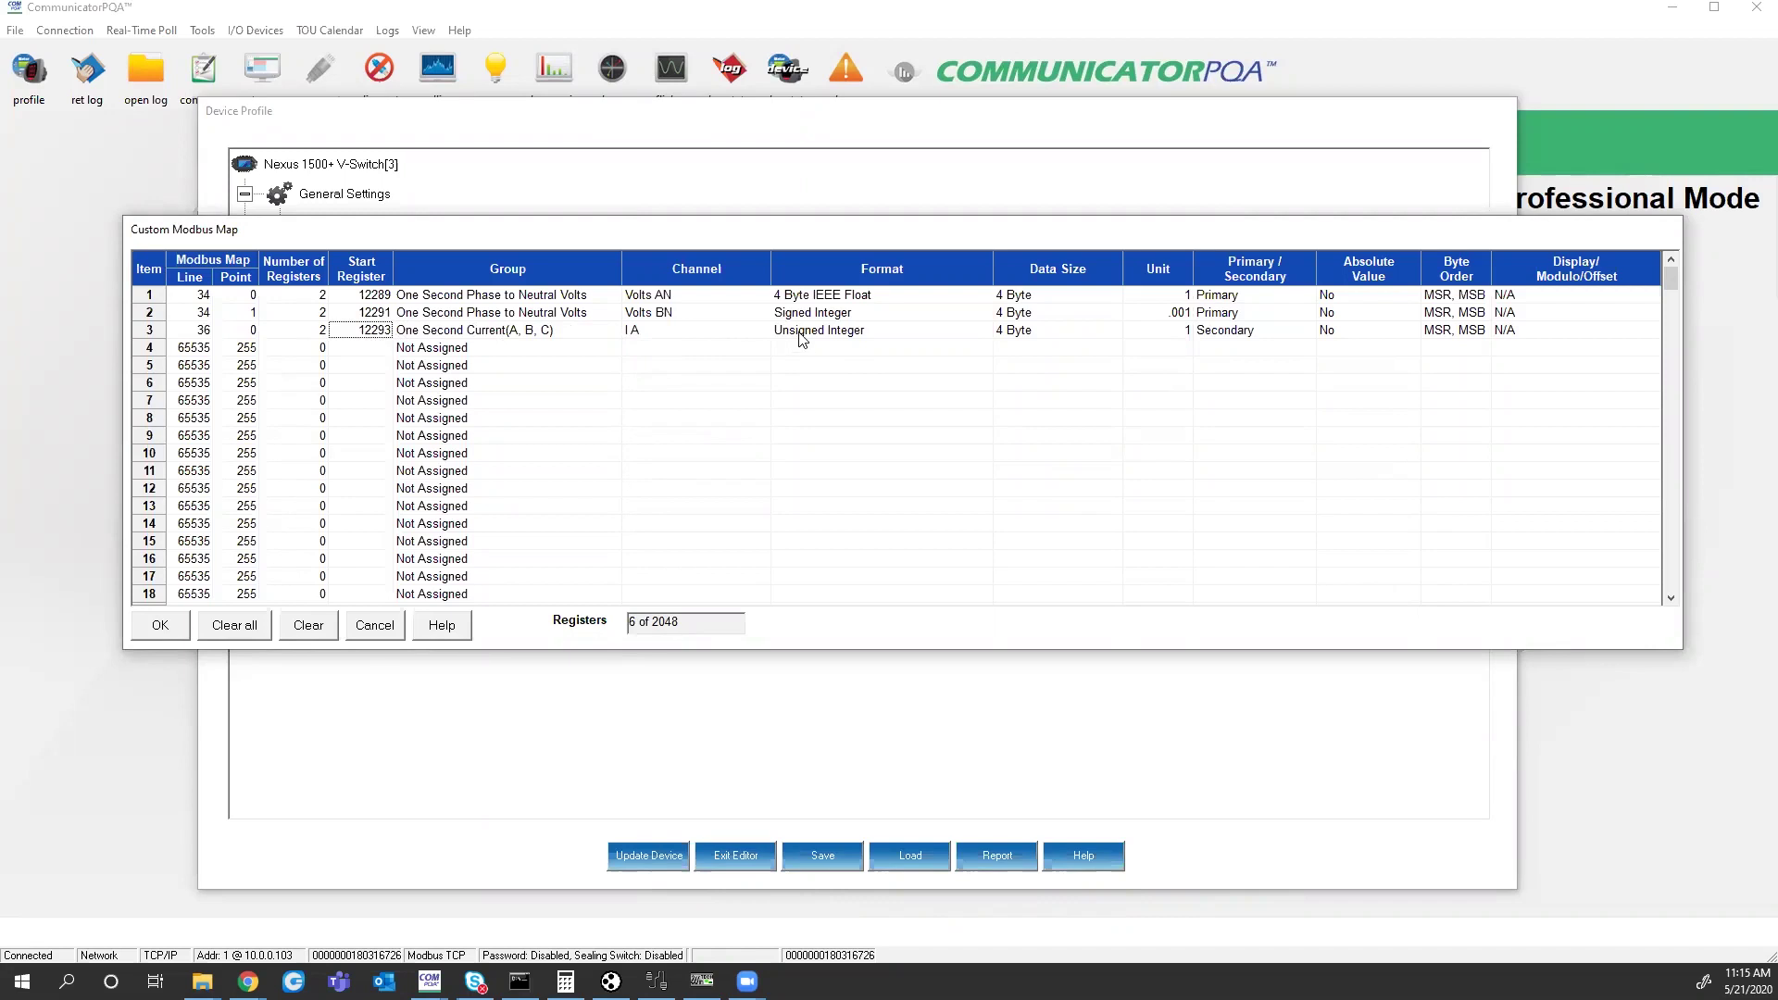
- Set row 3's format to 4 Byte IEEE Float, keeping the 4 Byte data size
{"action": "left_click", "coordinate": [895, 335]}
{"action": "left_click", "coordinate": [984, 331]}
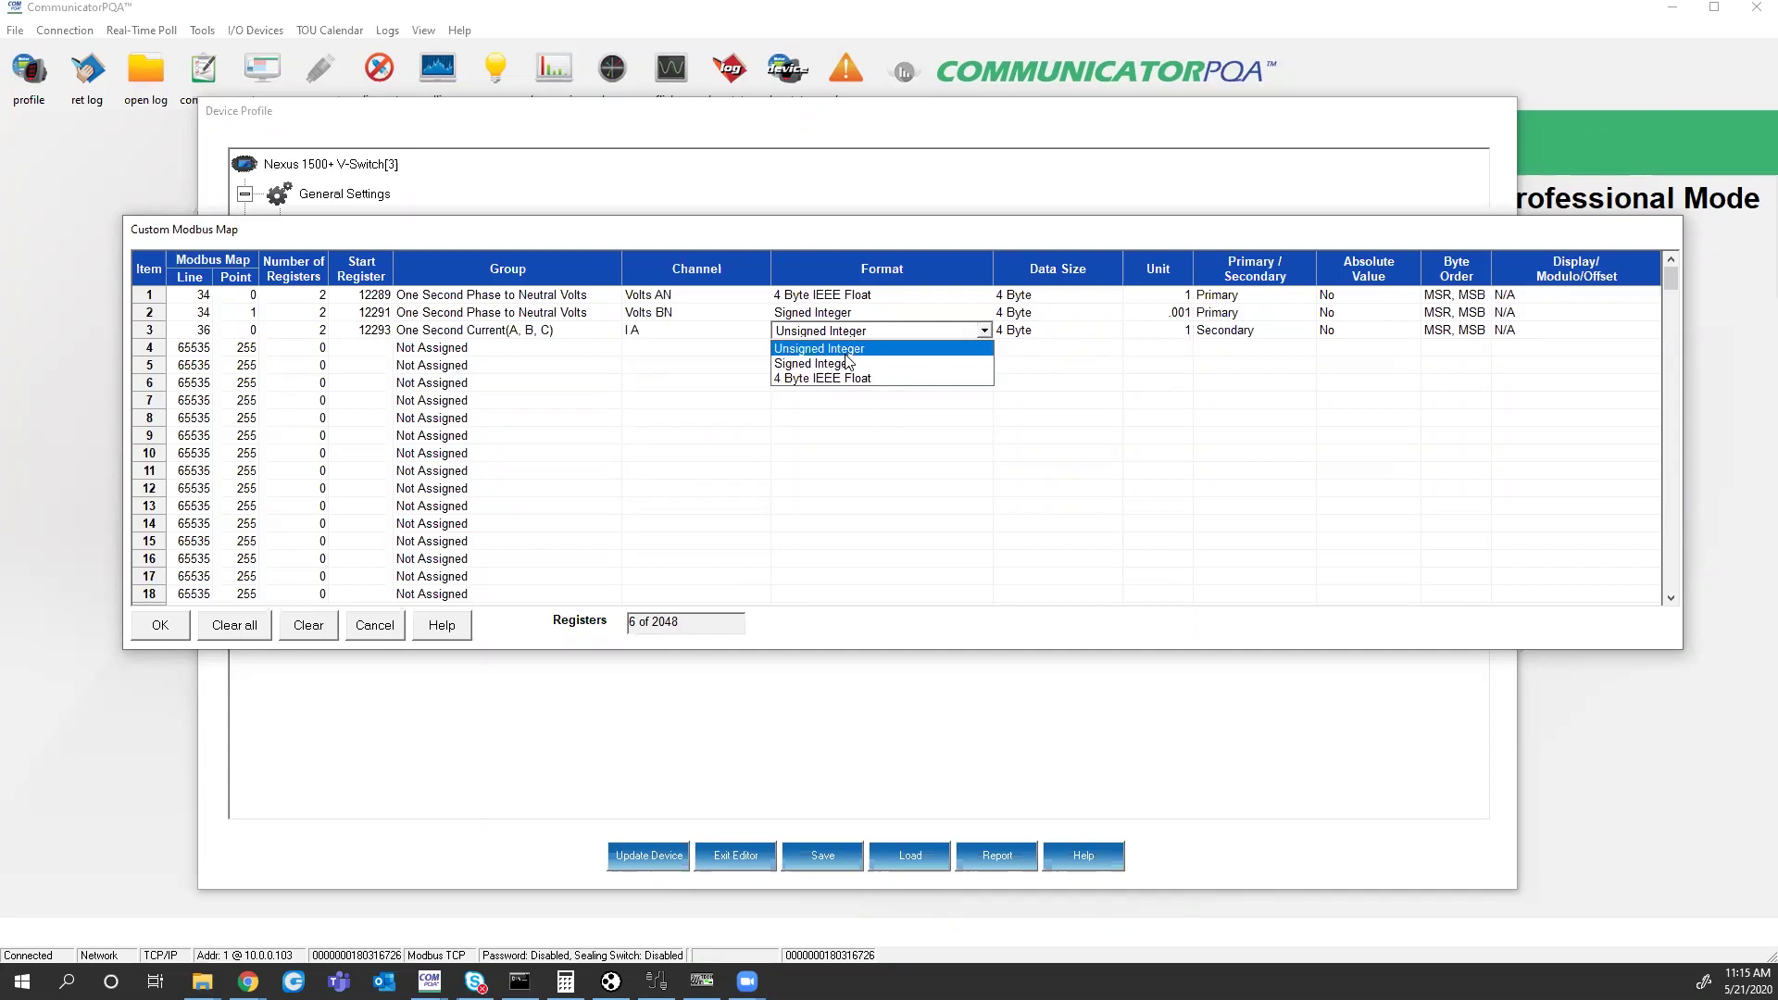
{"action": "left_click", "coordinate": [1046, 332]}
{"action": "left_click", "coordinate": [1045, 332]}
{"action": "left_click", "coordinate": [1113, 331]}
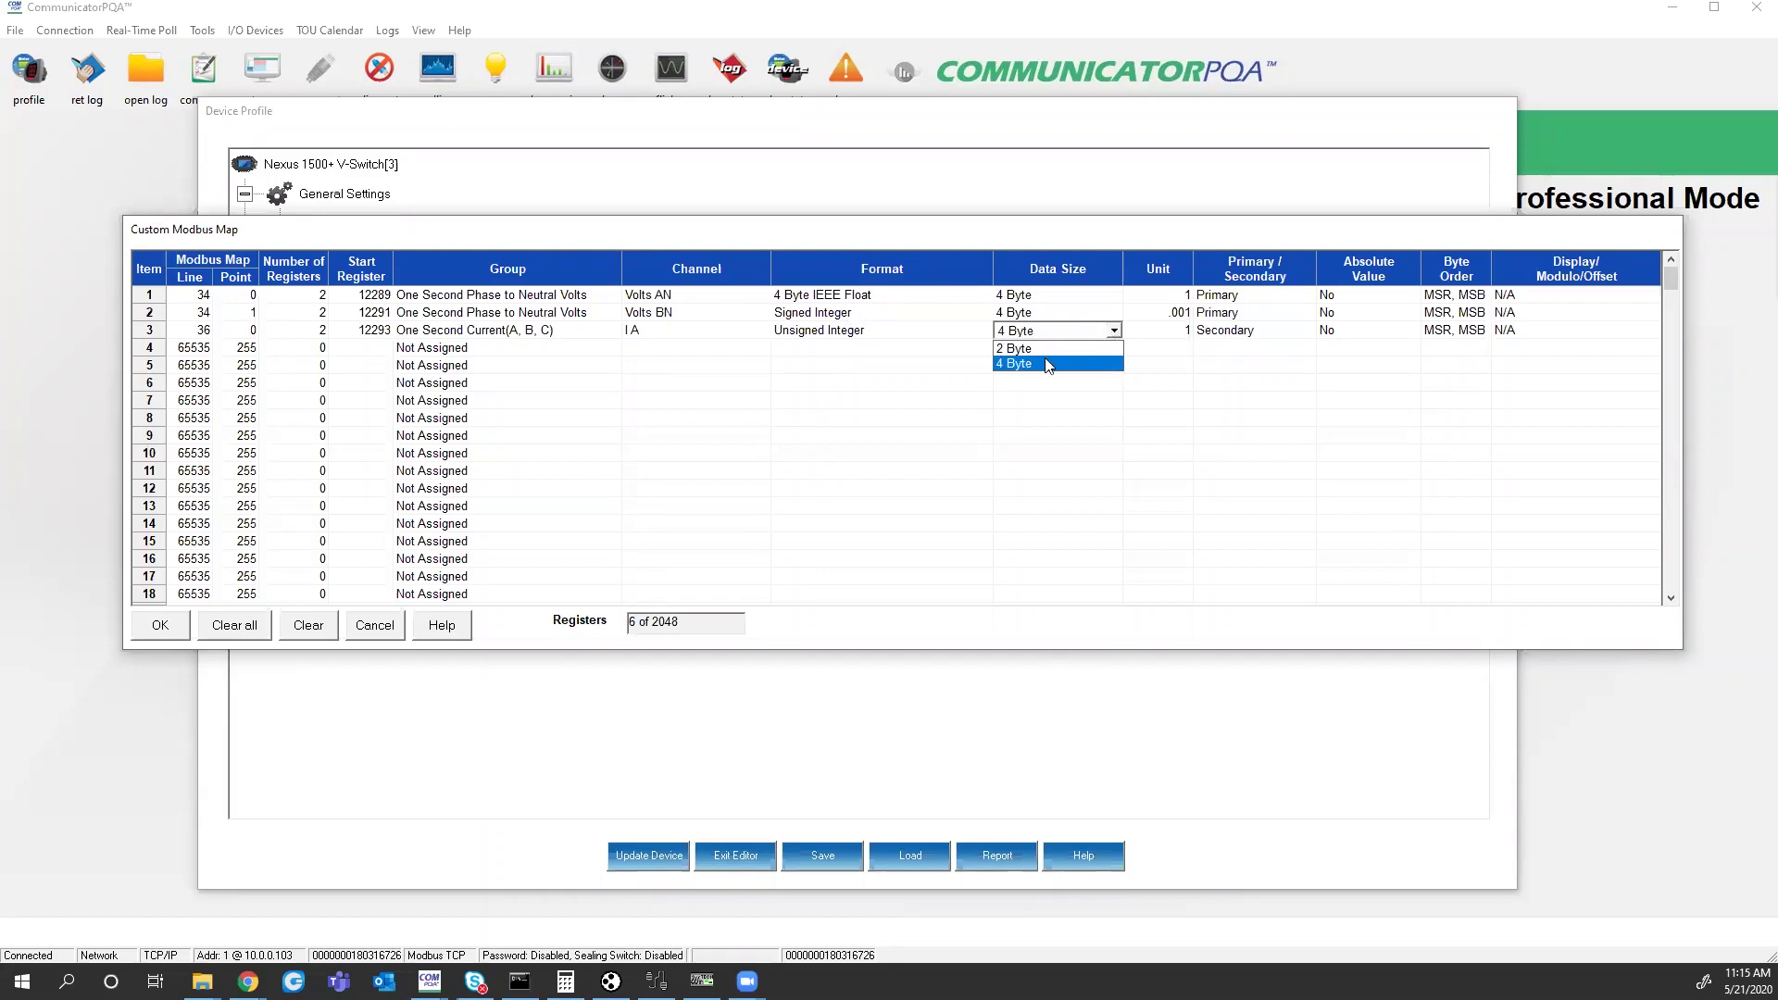
{"action": "left_click", "coordinate": [941, 348]}
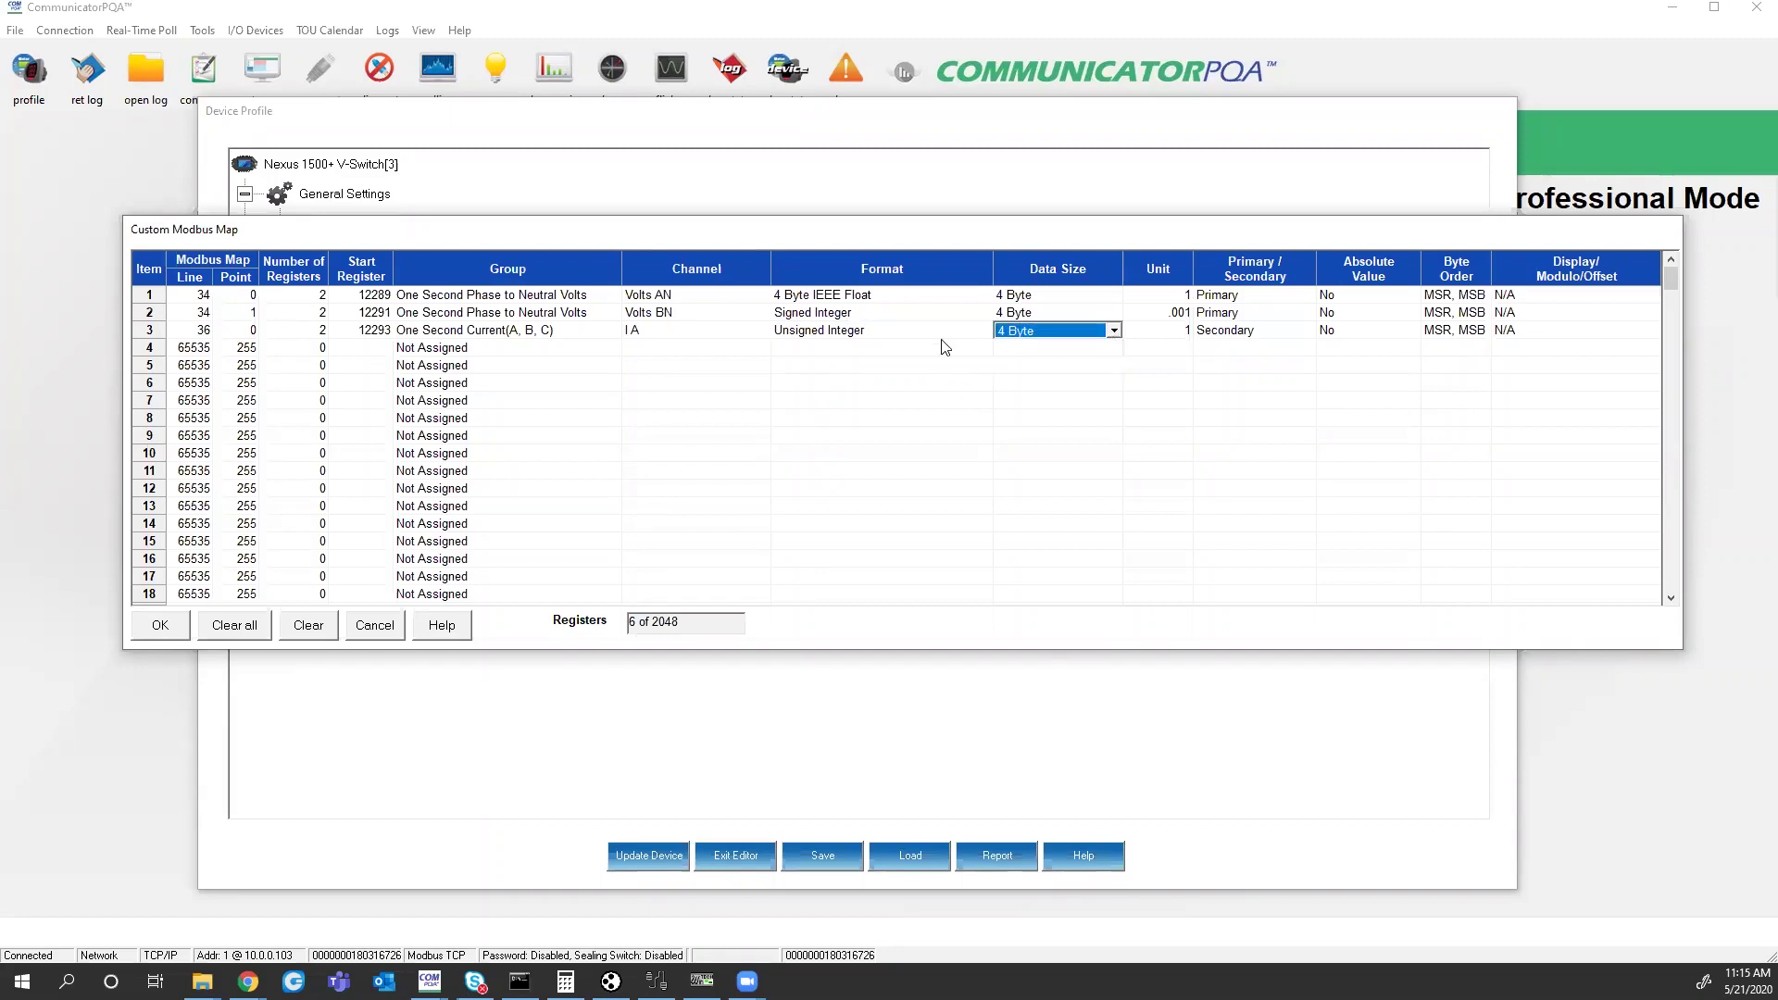
{"action": "left_click", "coordinate": [937, 332]}
{"action": "left_click", "coordinate": [985, 331]}
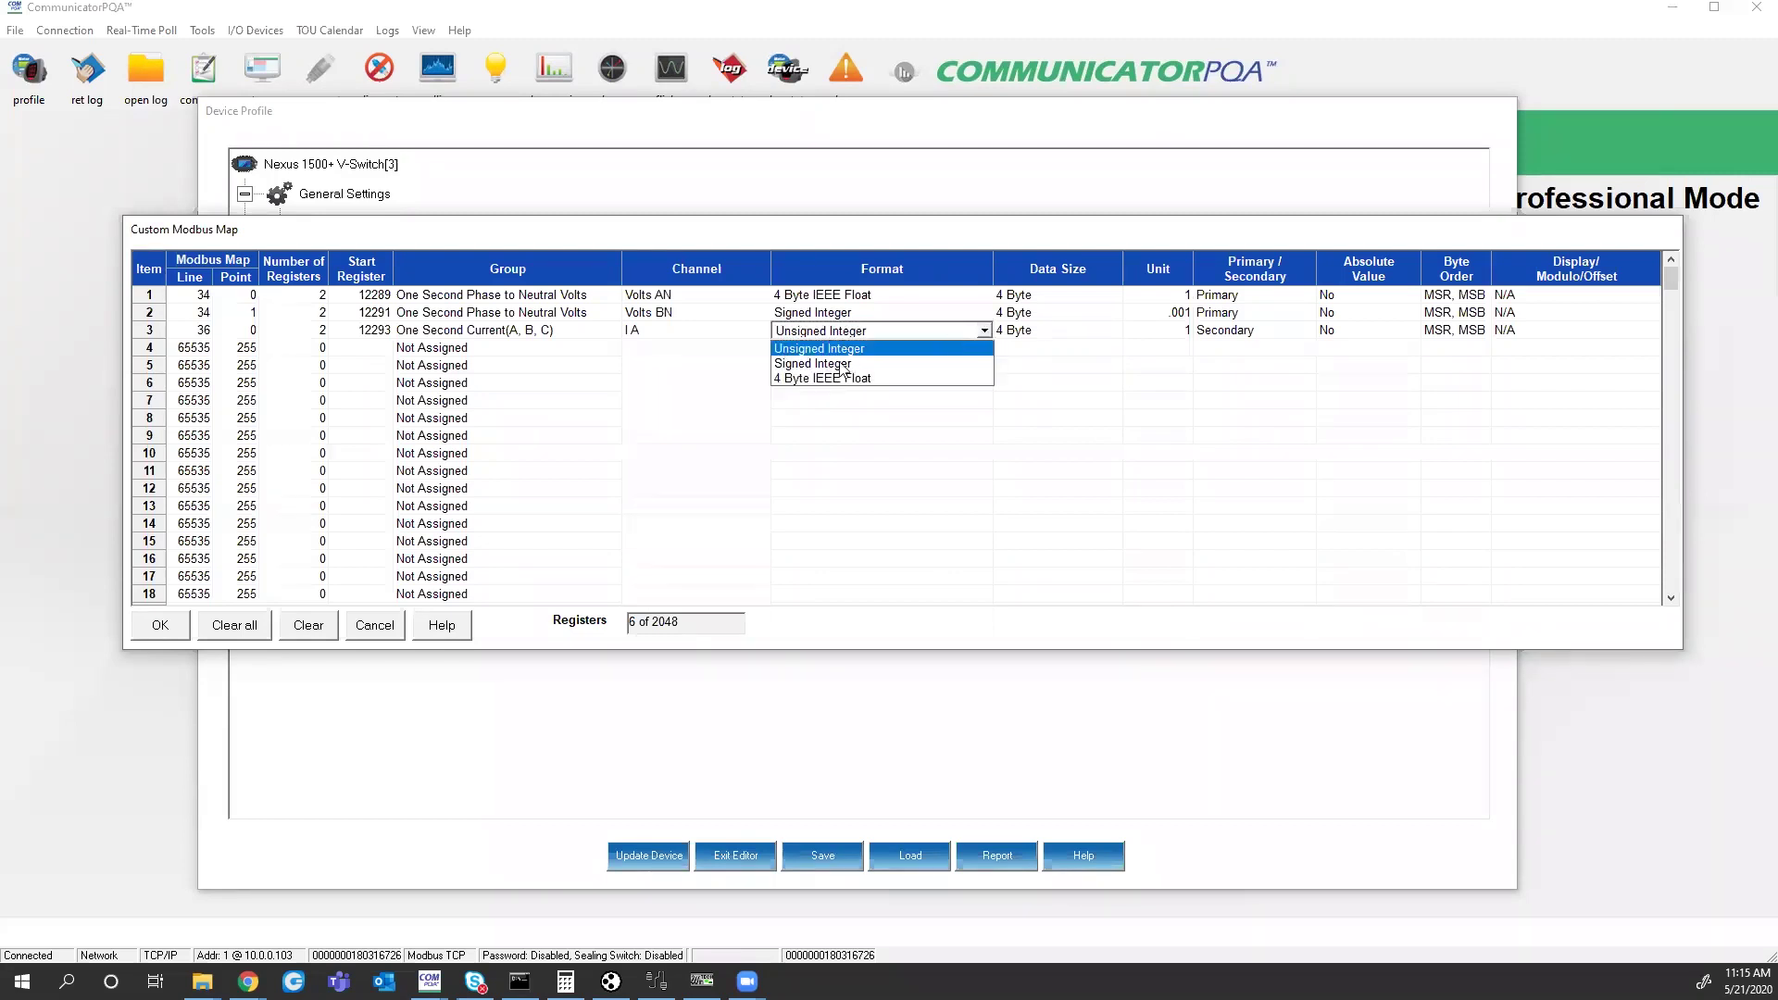
{"action": "left_click", "coordinate": [834, 377]}
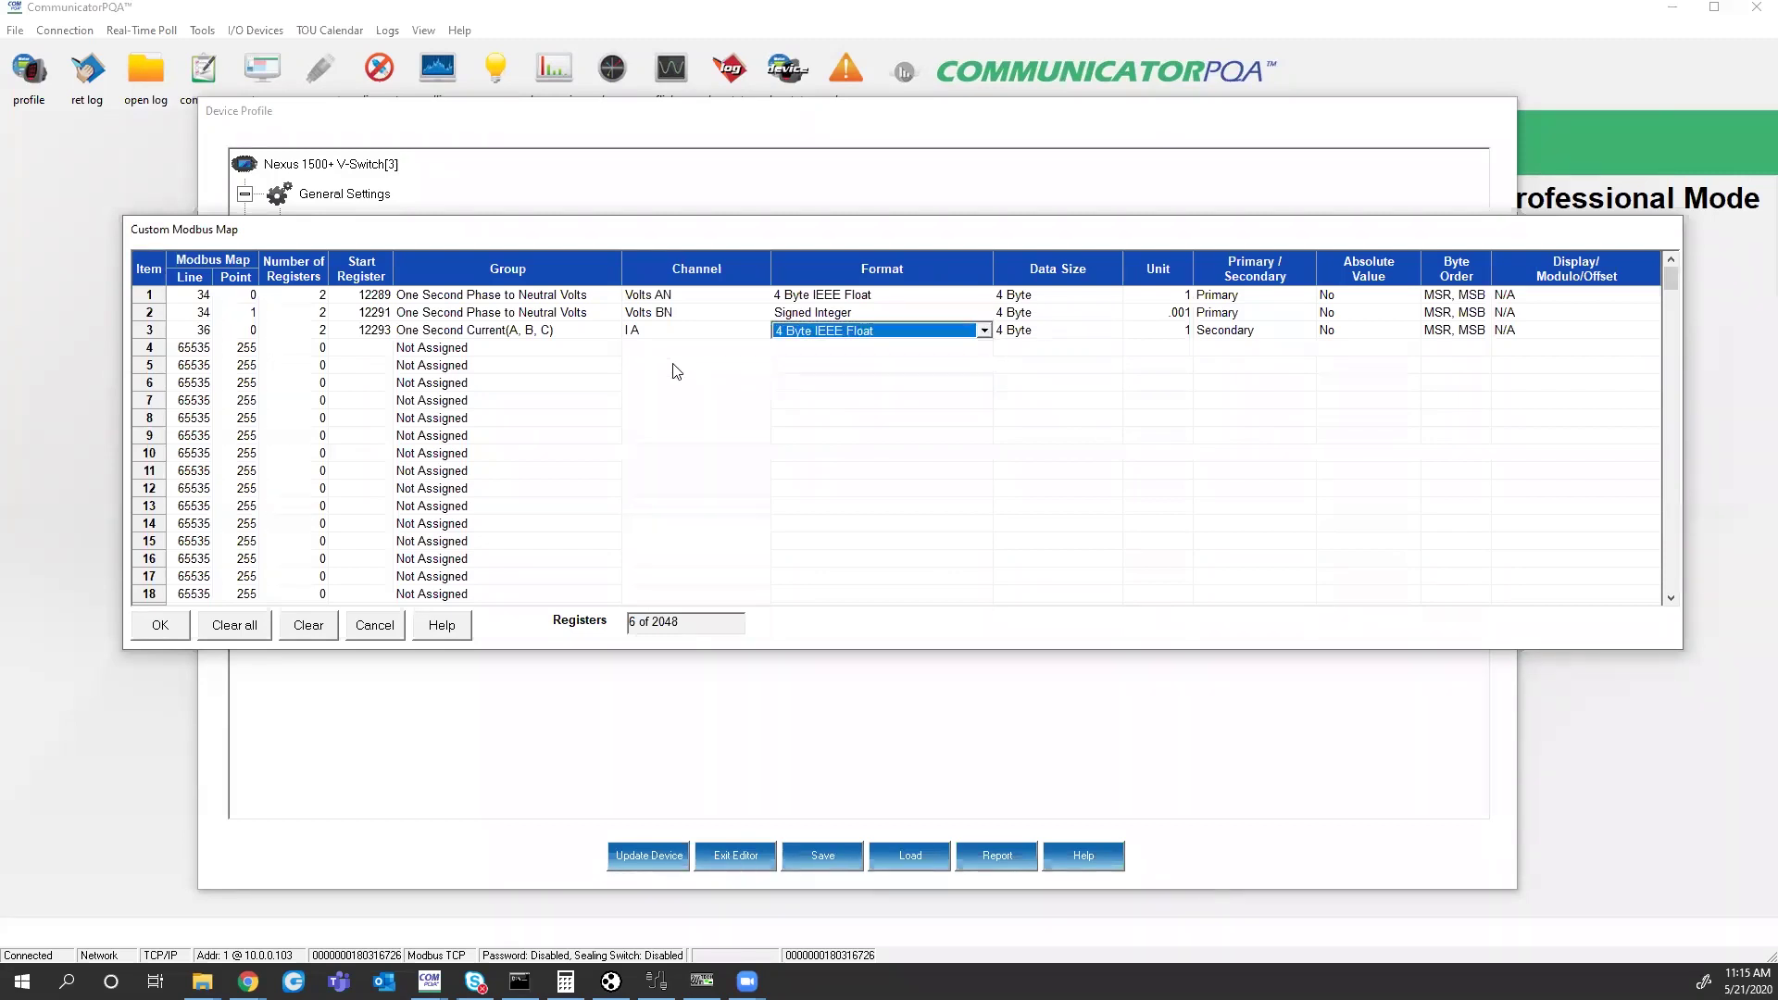
{"action": "left_click", "coordinate": [480, 351]}
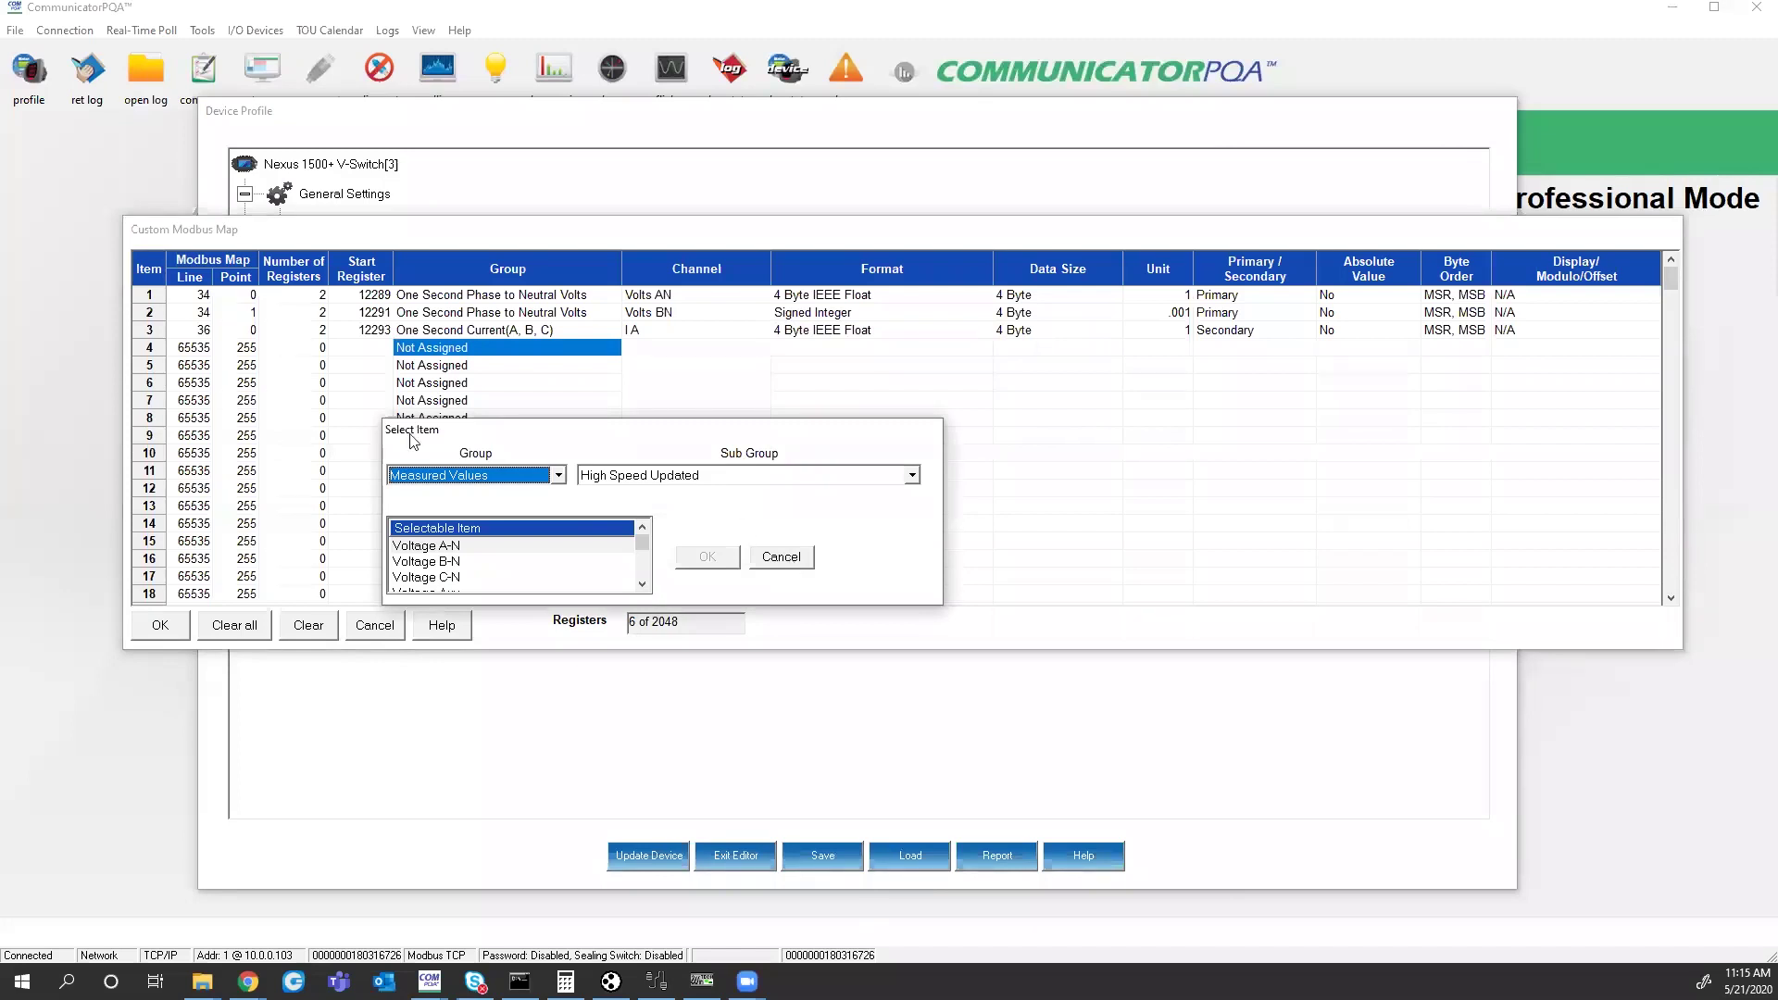
{"action": "left_click", "coordinate": [603, 483]}
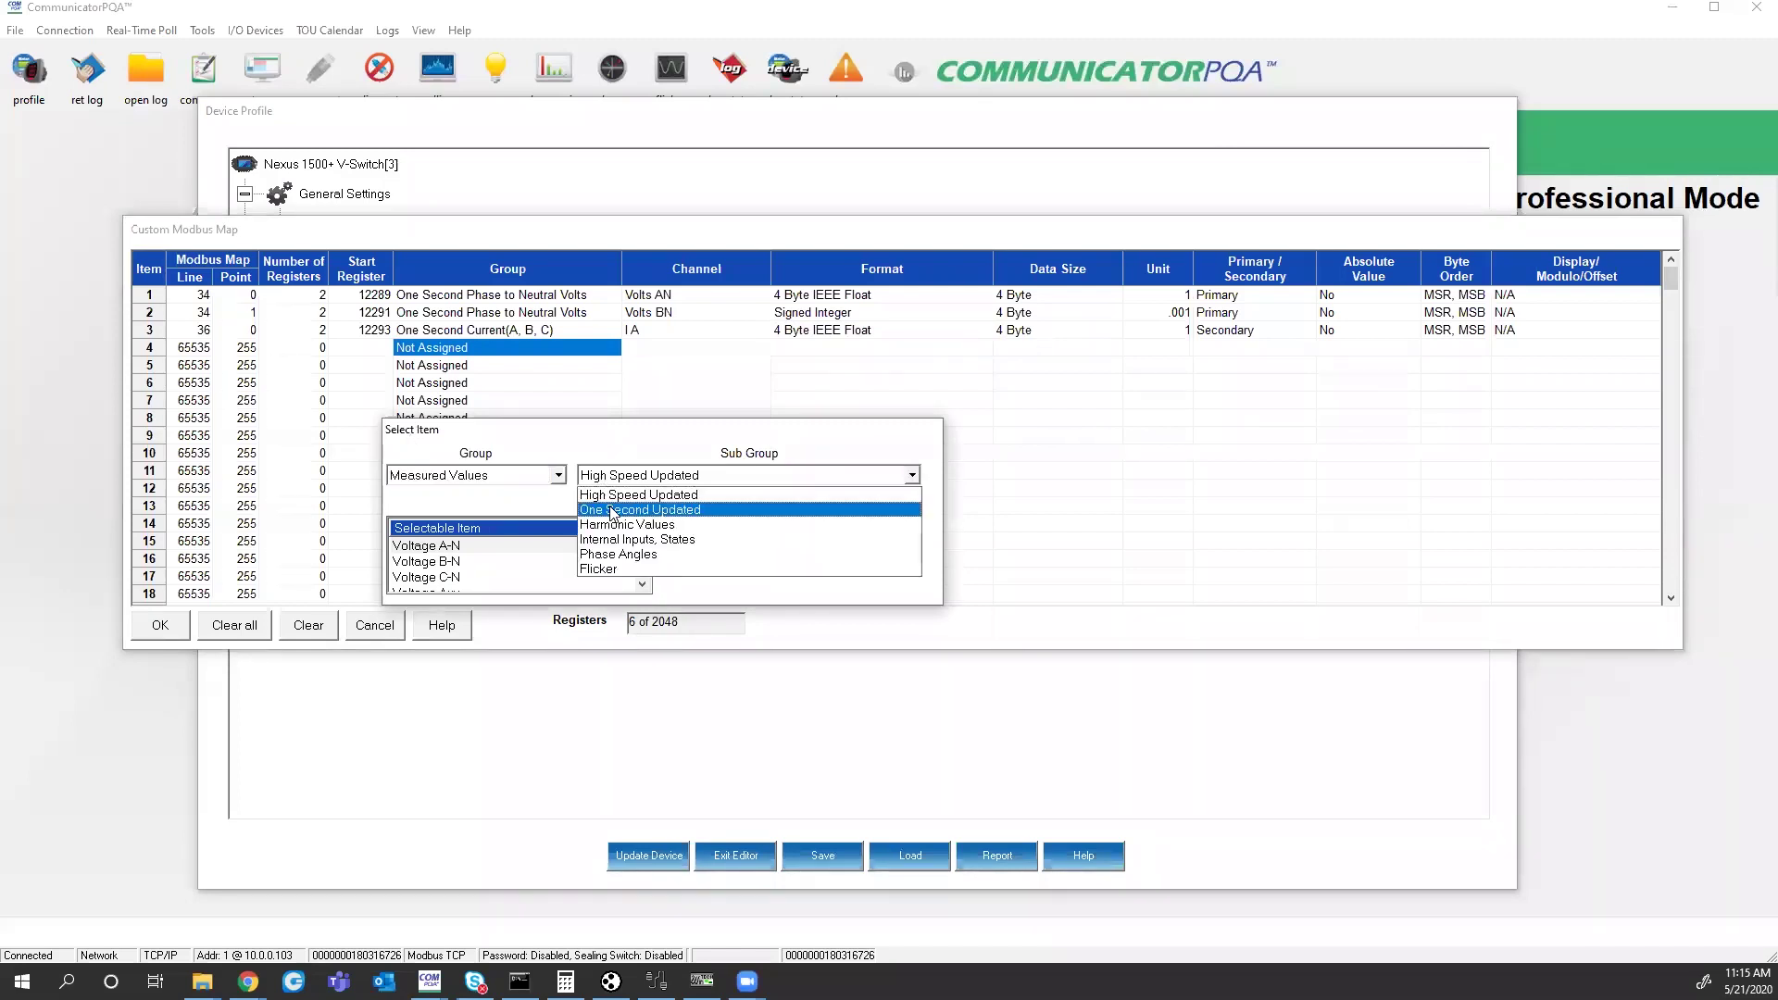
{"action": "left_click", "coordinate": [637, 504]}
{"action": "left_click", "coordinate": [643, 585]}
{"action": "left_click", "coordinate": [643, 586]}
{"action": "left_click", "coordinate": [426, 546]}
{"action": "left_click", "coordinate": [780, 556]}
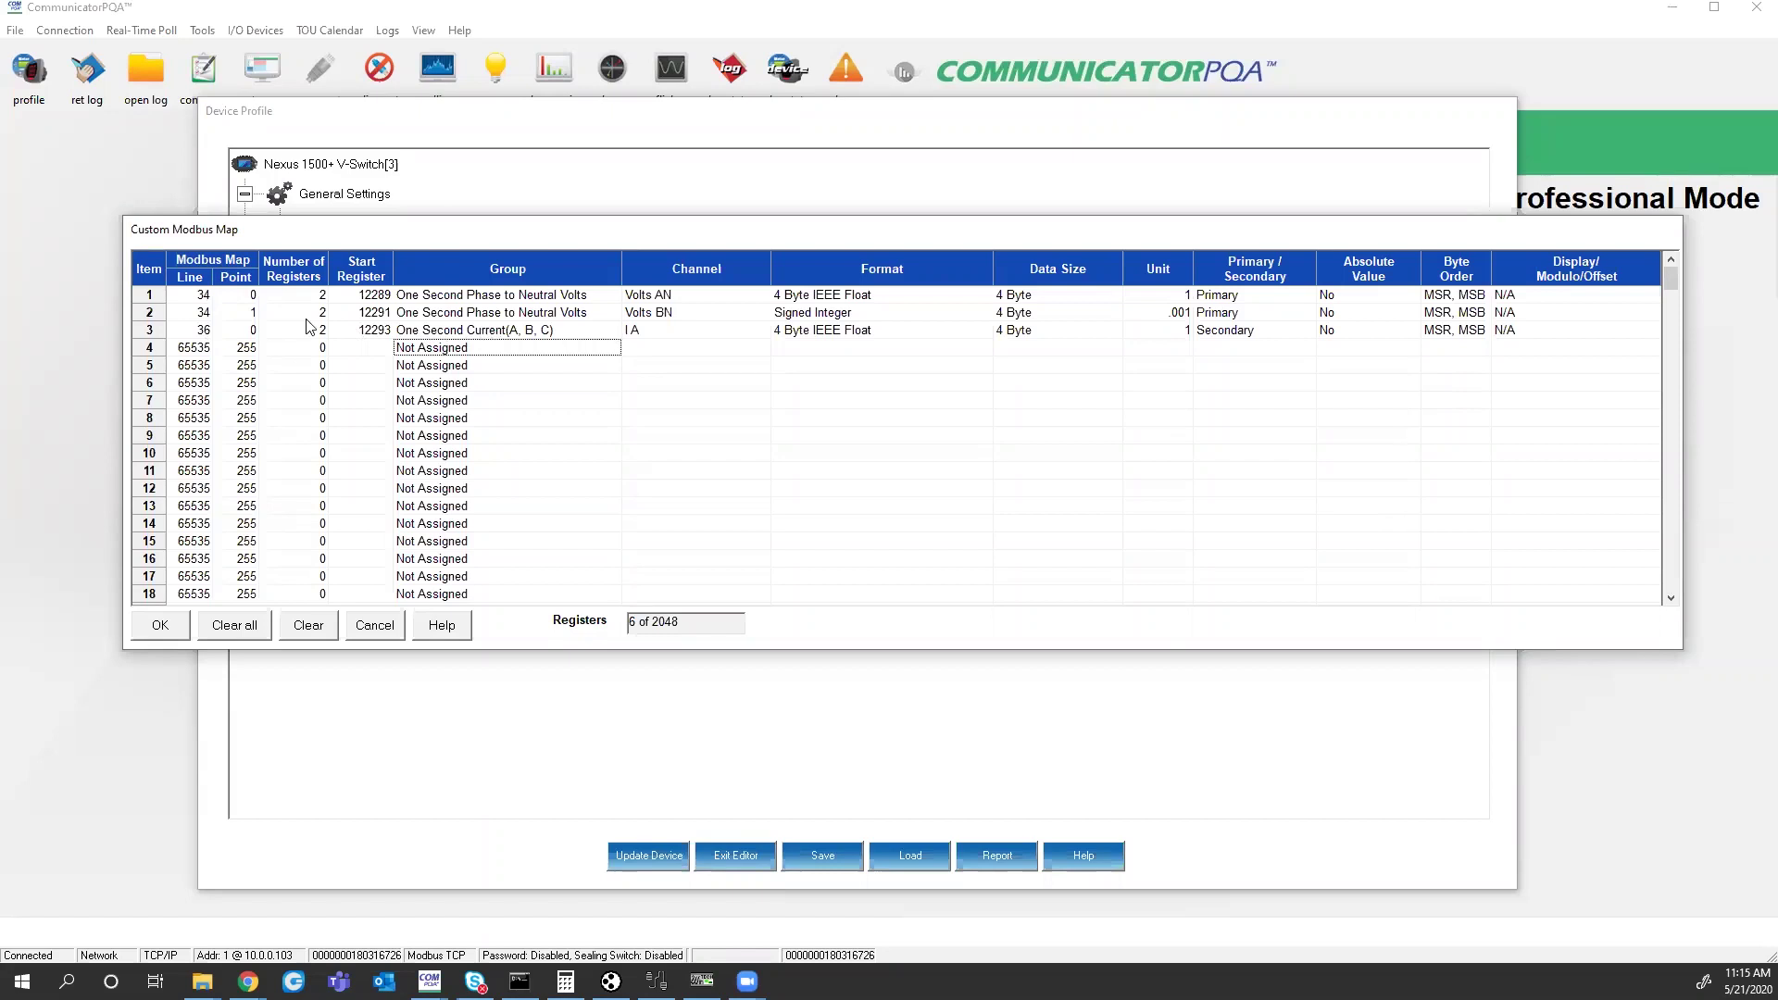
- Enter Line 36, Point 1 in row 4 to map One Second Current I B at register 12295
{"action": "left_click", "coordinate": [205, 350]}
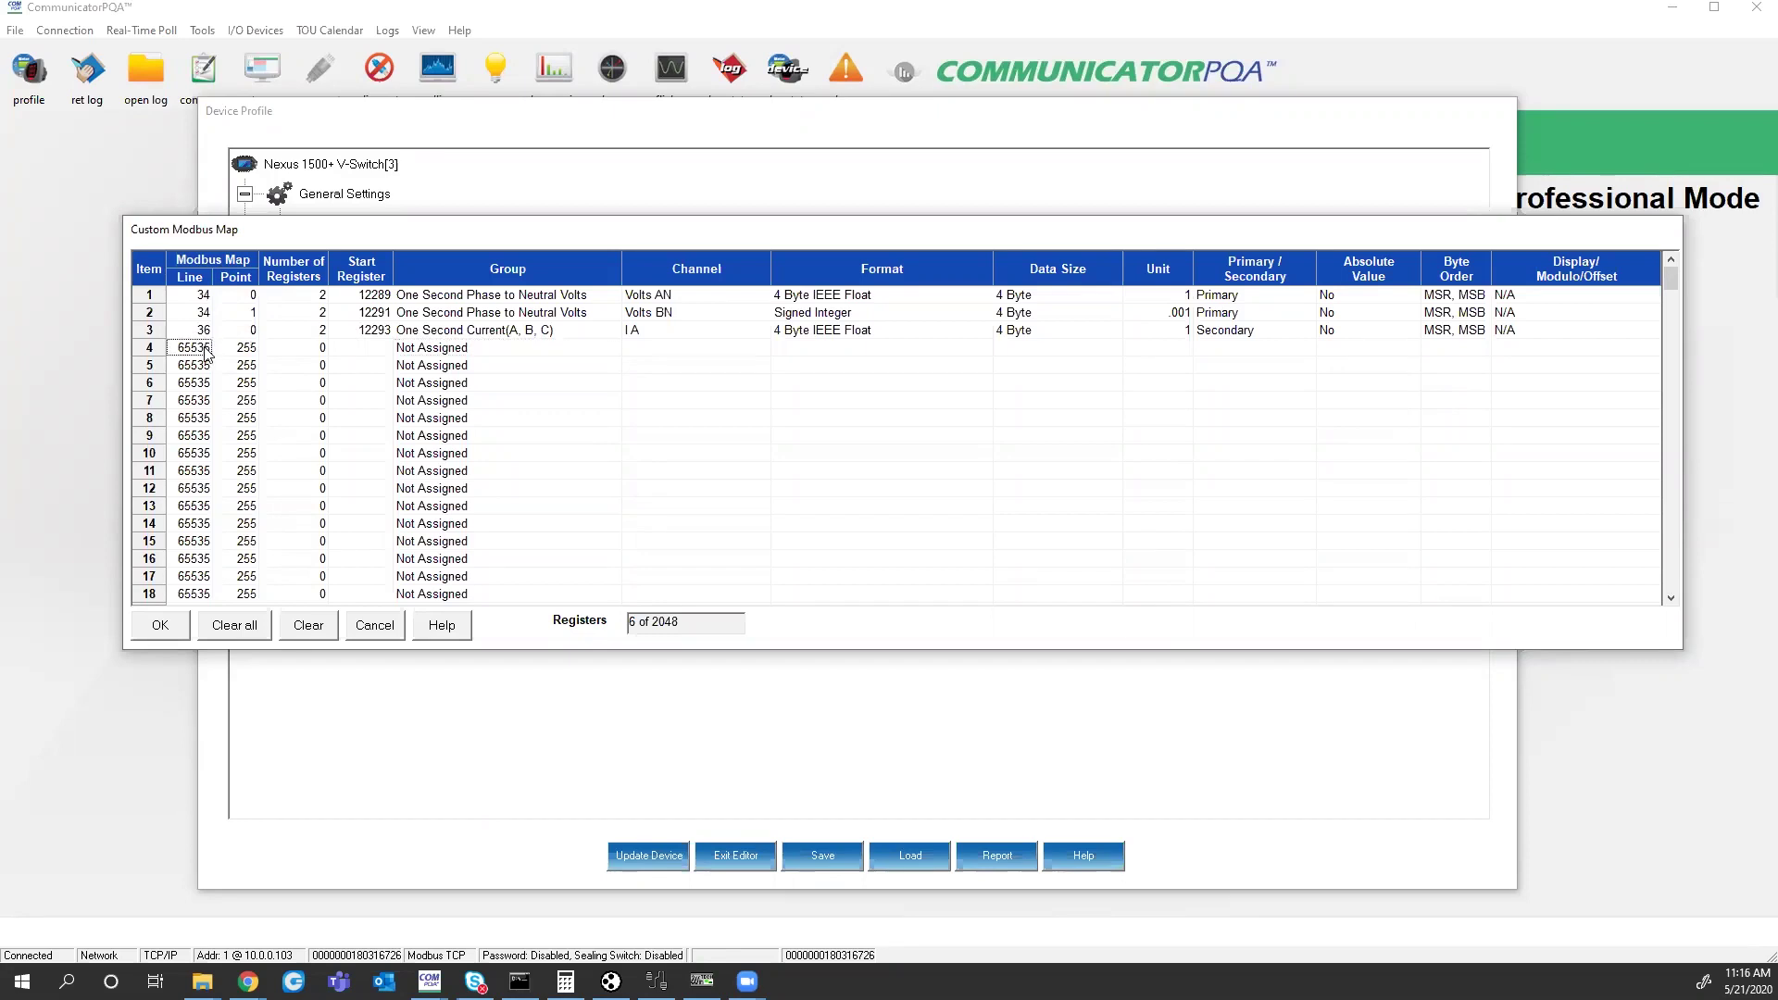
{"action": "type", "text": "36"}
{"action": "left_click", "coordinate": [235, 351]}
{"action": "type", "text": "2"}
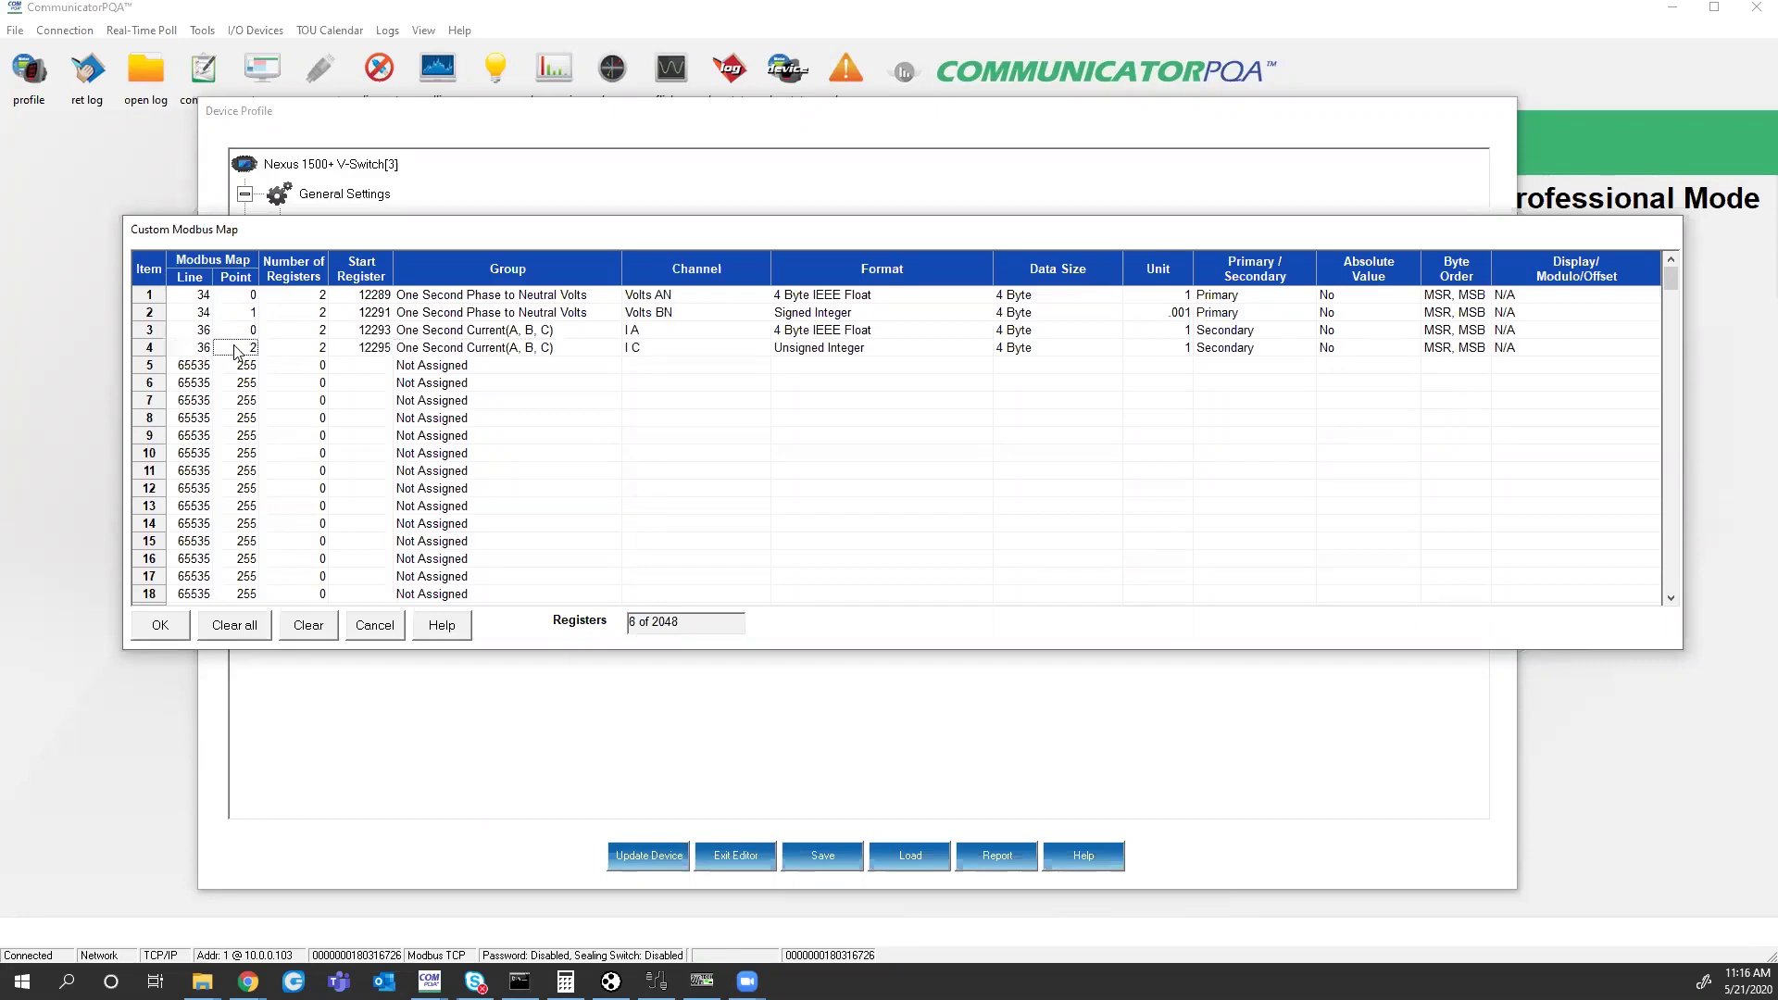
{"action": "type", "text": "1"}
{"action": "key", "text": "Return"}
- Accept the map changes and send the updated profile to the meter without preserving any settings
{"action": "left_click", "coordinate": [160, 626]}
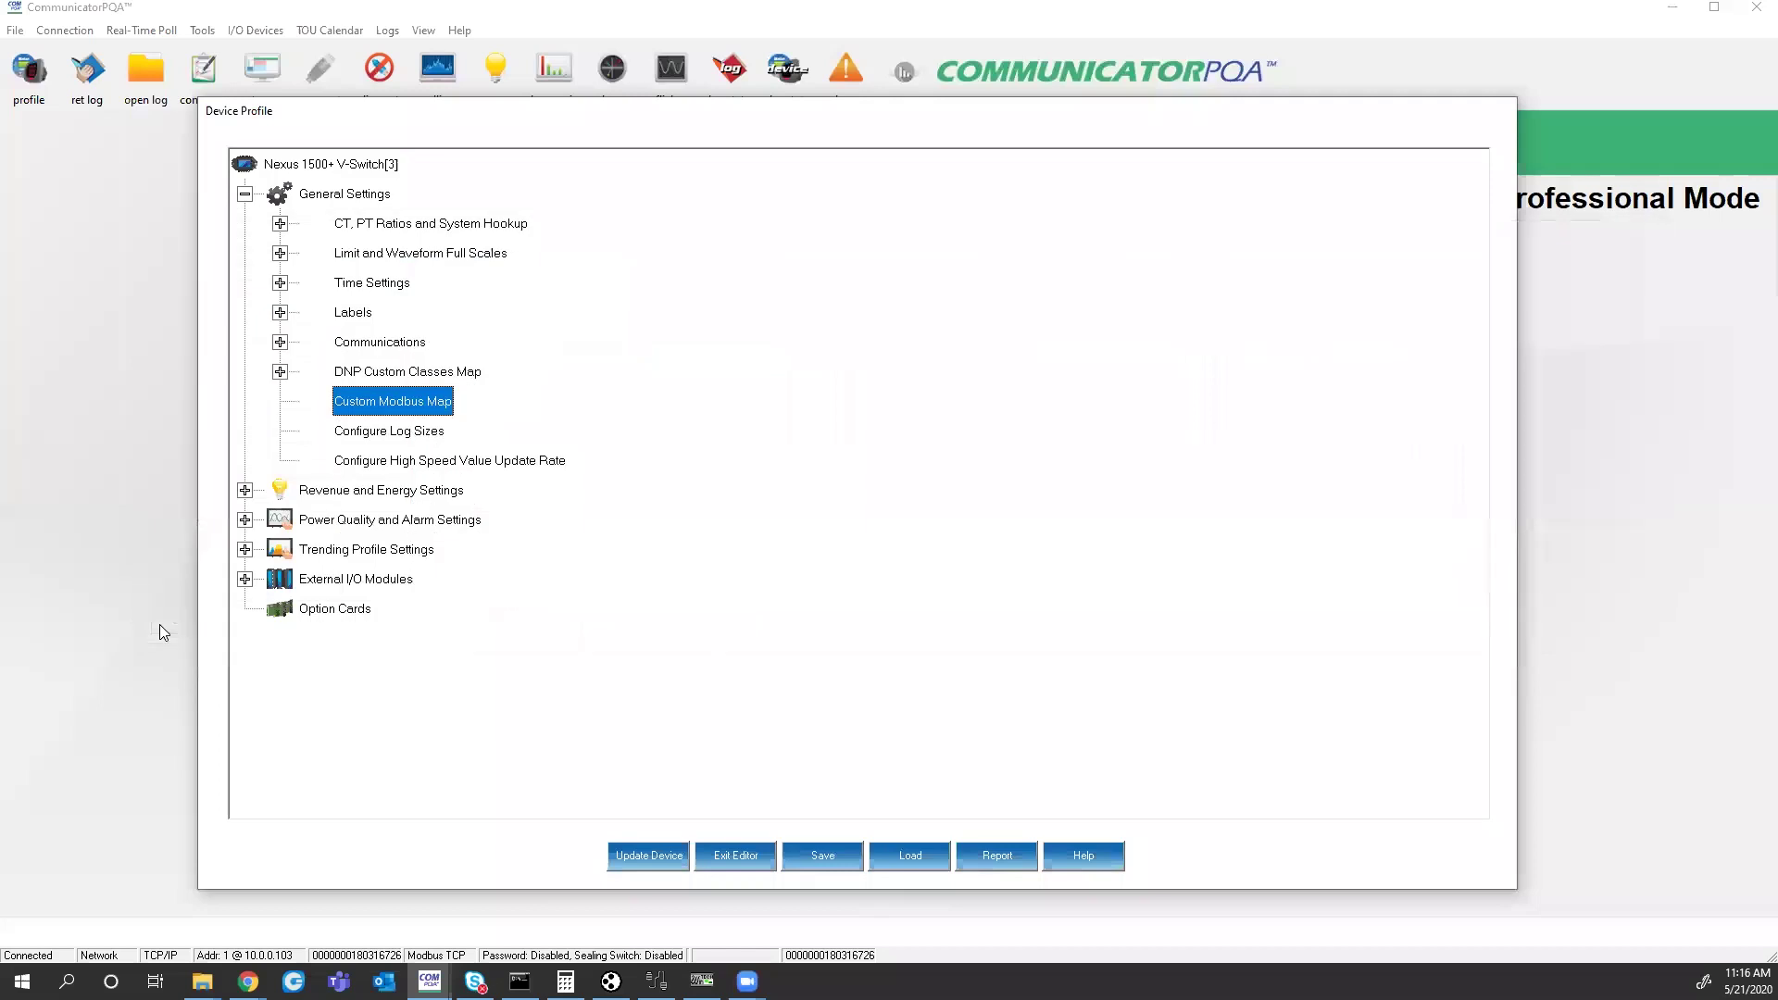
{"action": "left_click", "coordinate": [646, 850]}
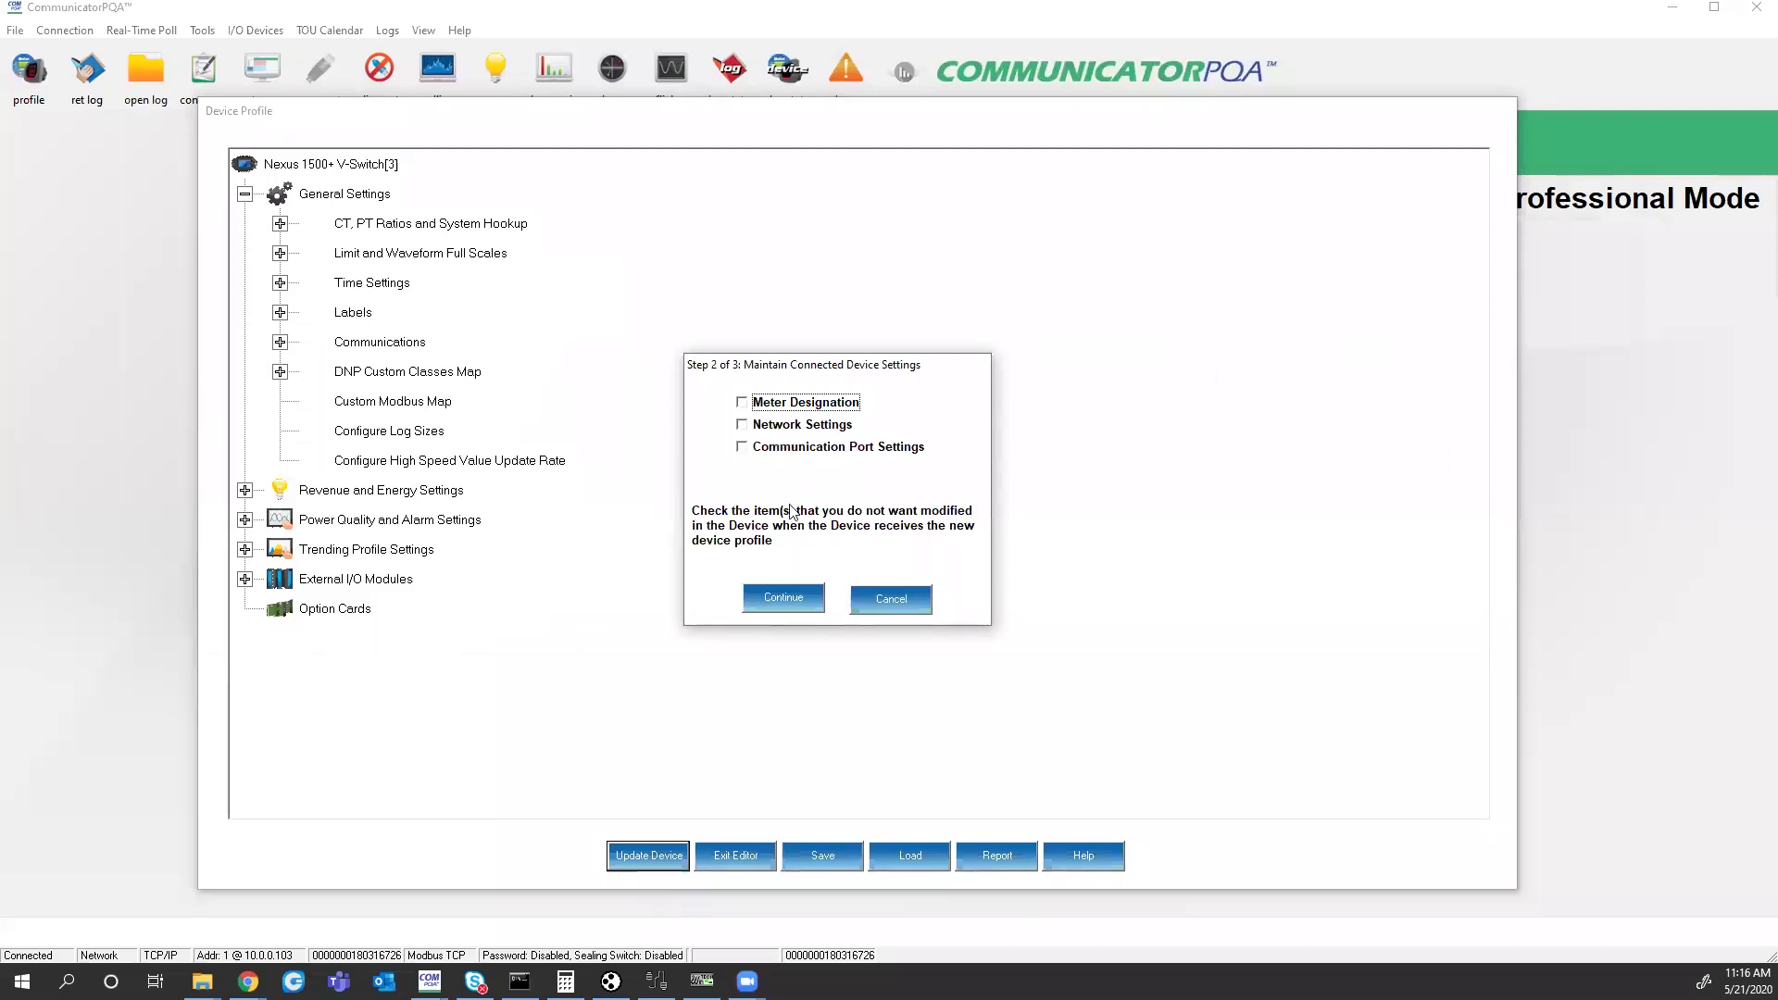
{"action": "left_click", "coordinate": [792, 598]}
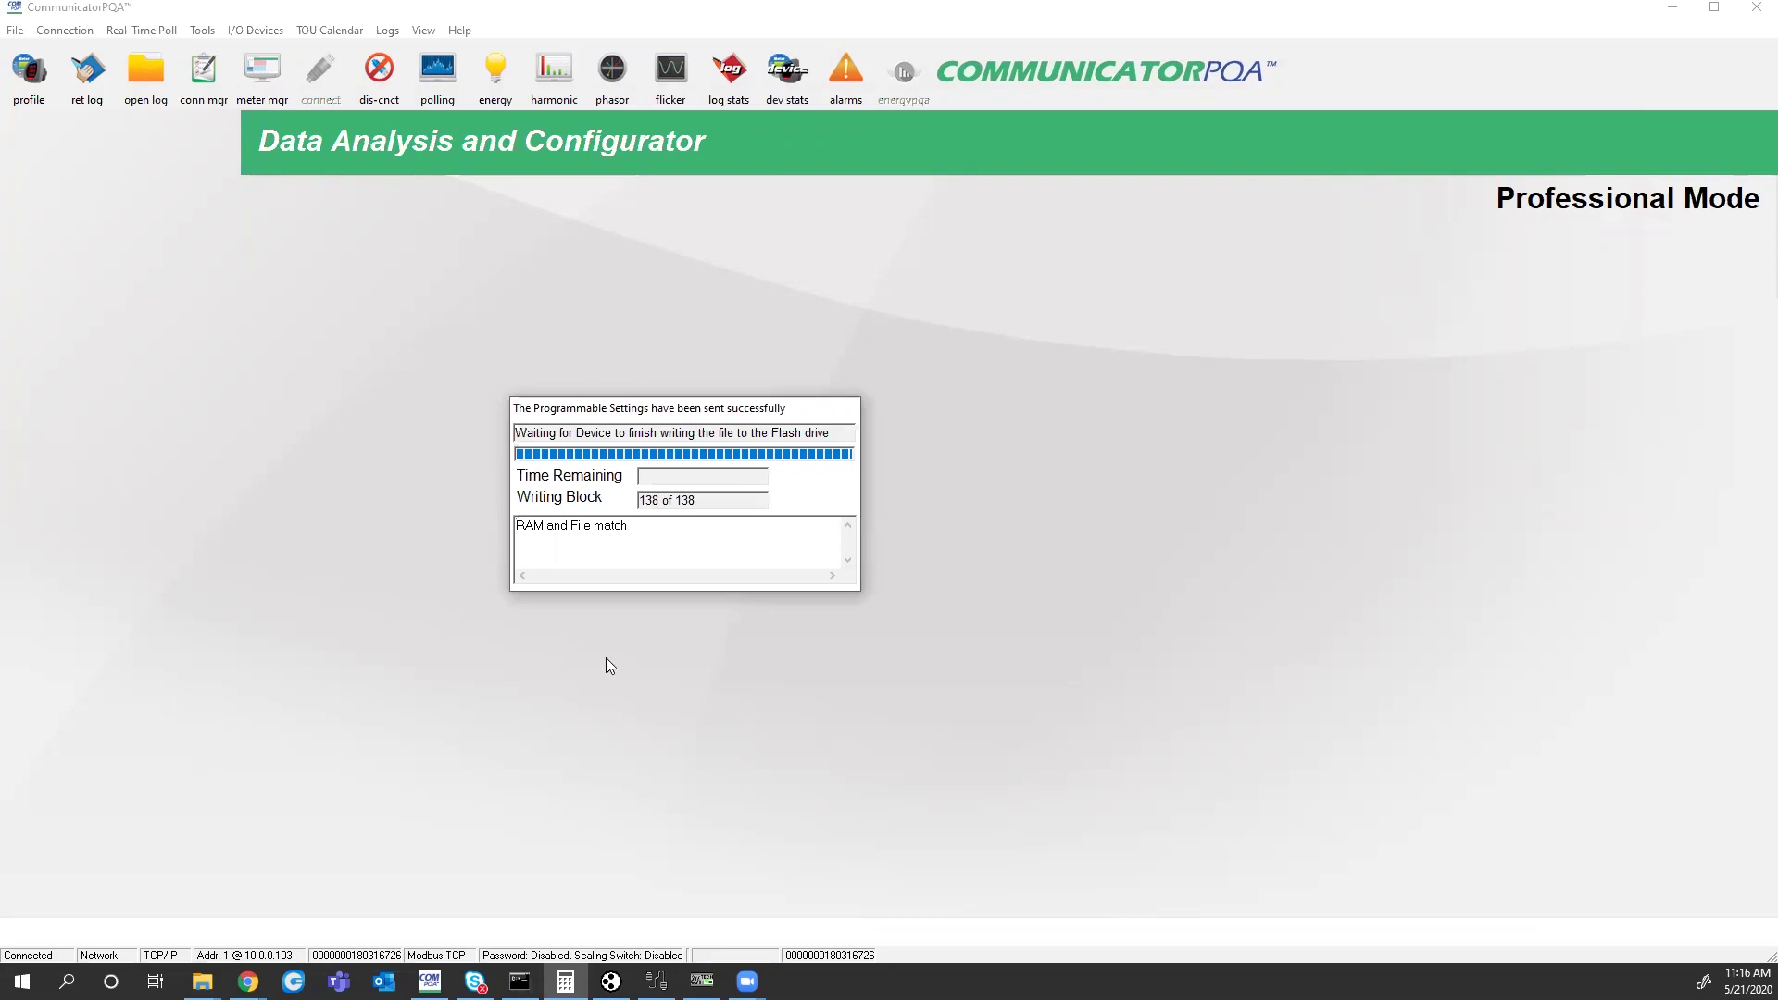
- Dismiss ModScan32's connection-terminated warning while the profile upload continues
{"action": "mouse_move", "coordinate": [702, 981]}
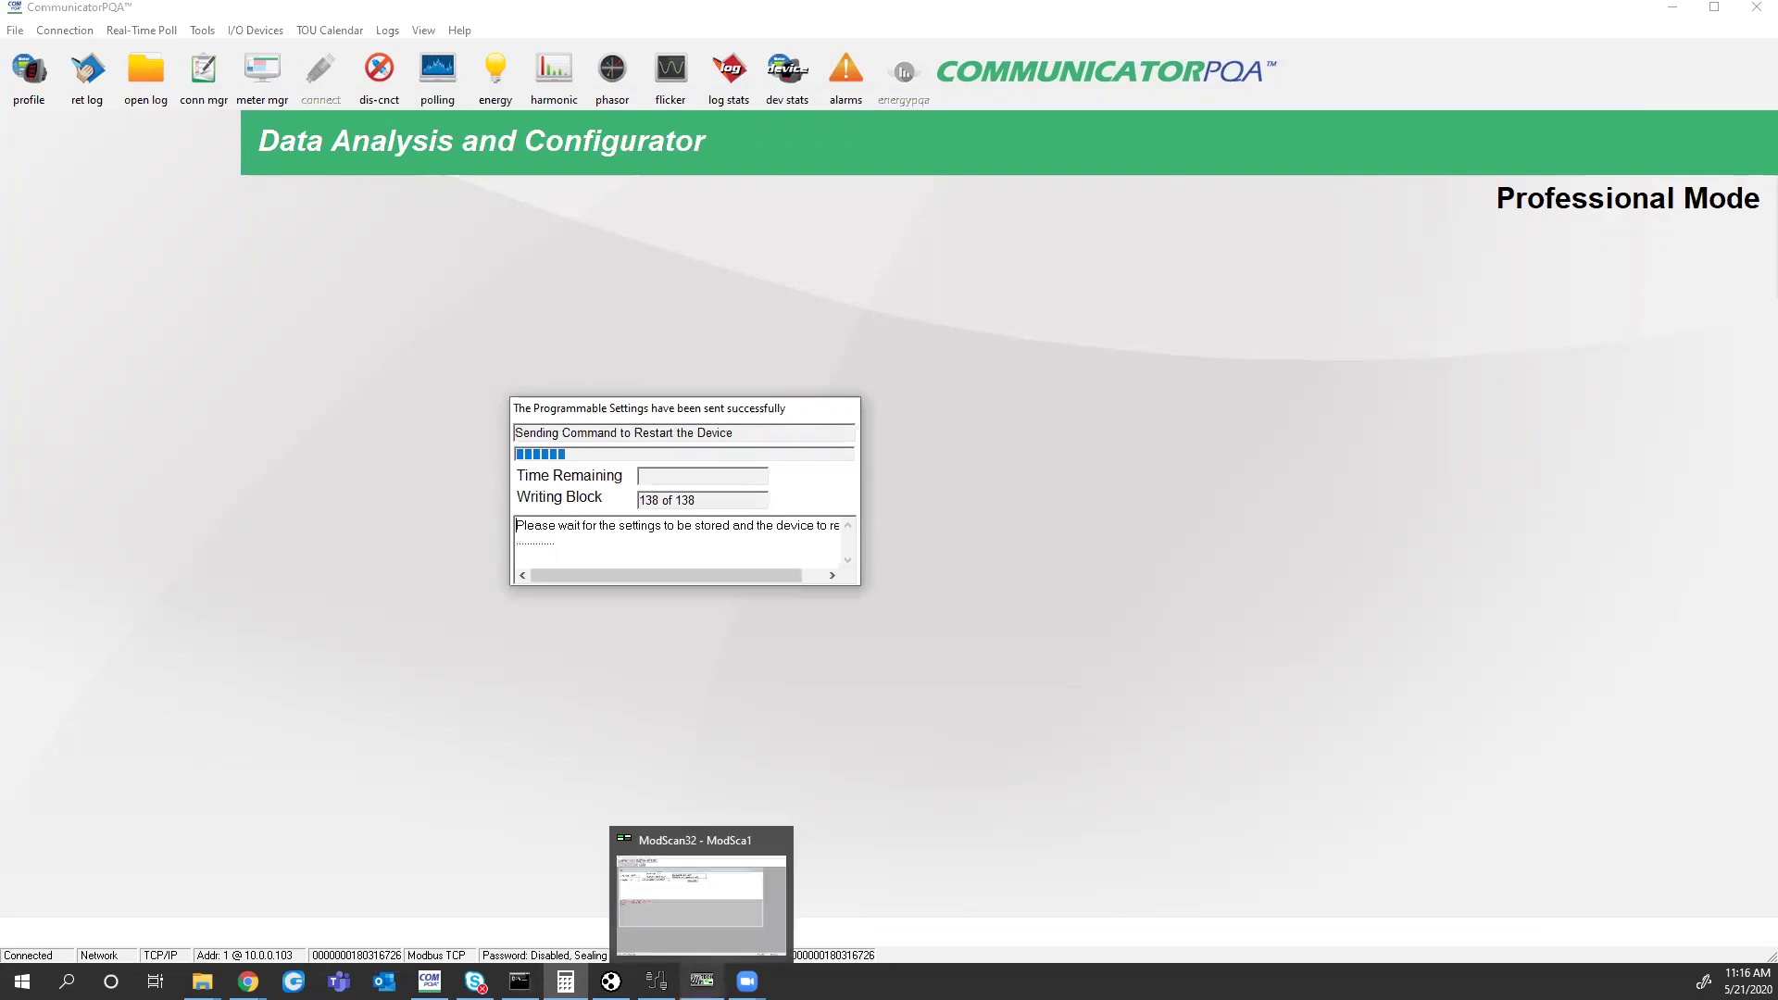
{"action": "left_click", "coordinate": [702, 980]}
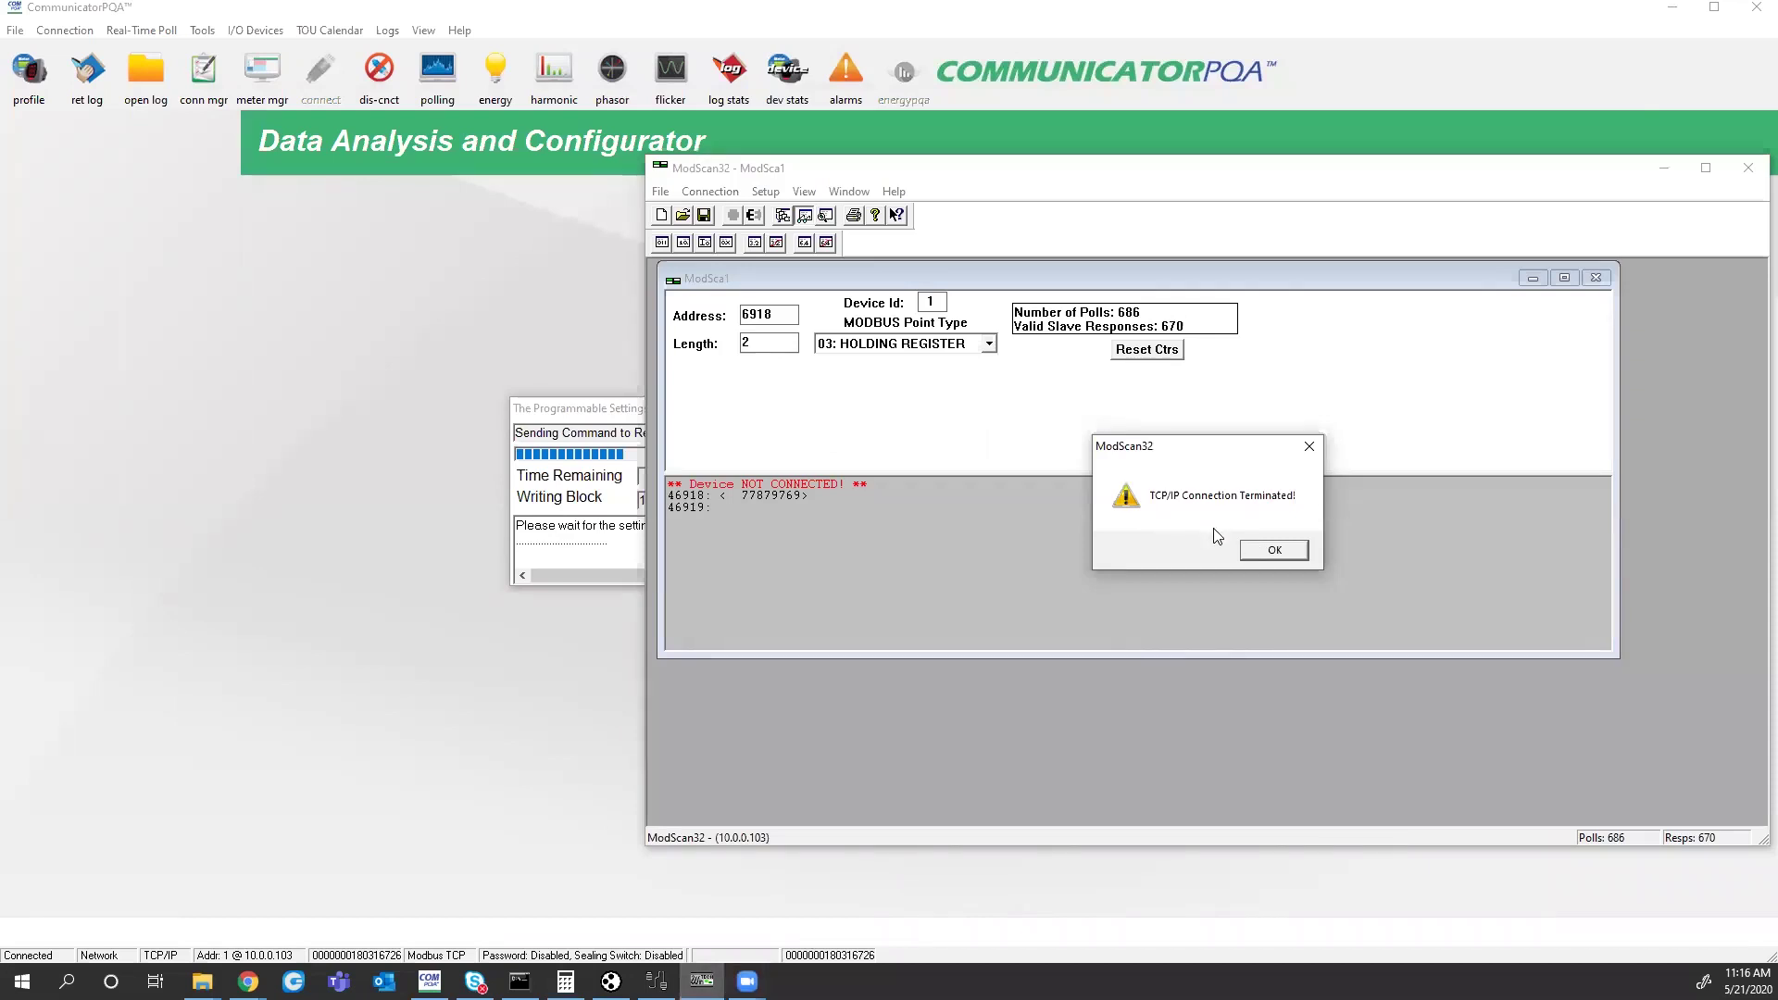
{"action": "left_click", "coordinate": [1268, 553]}
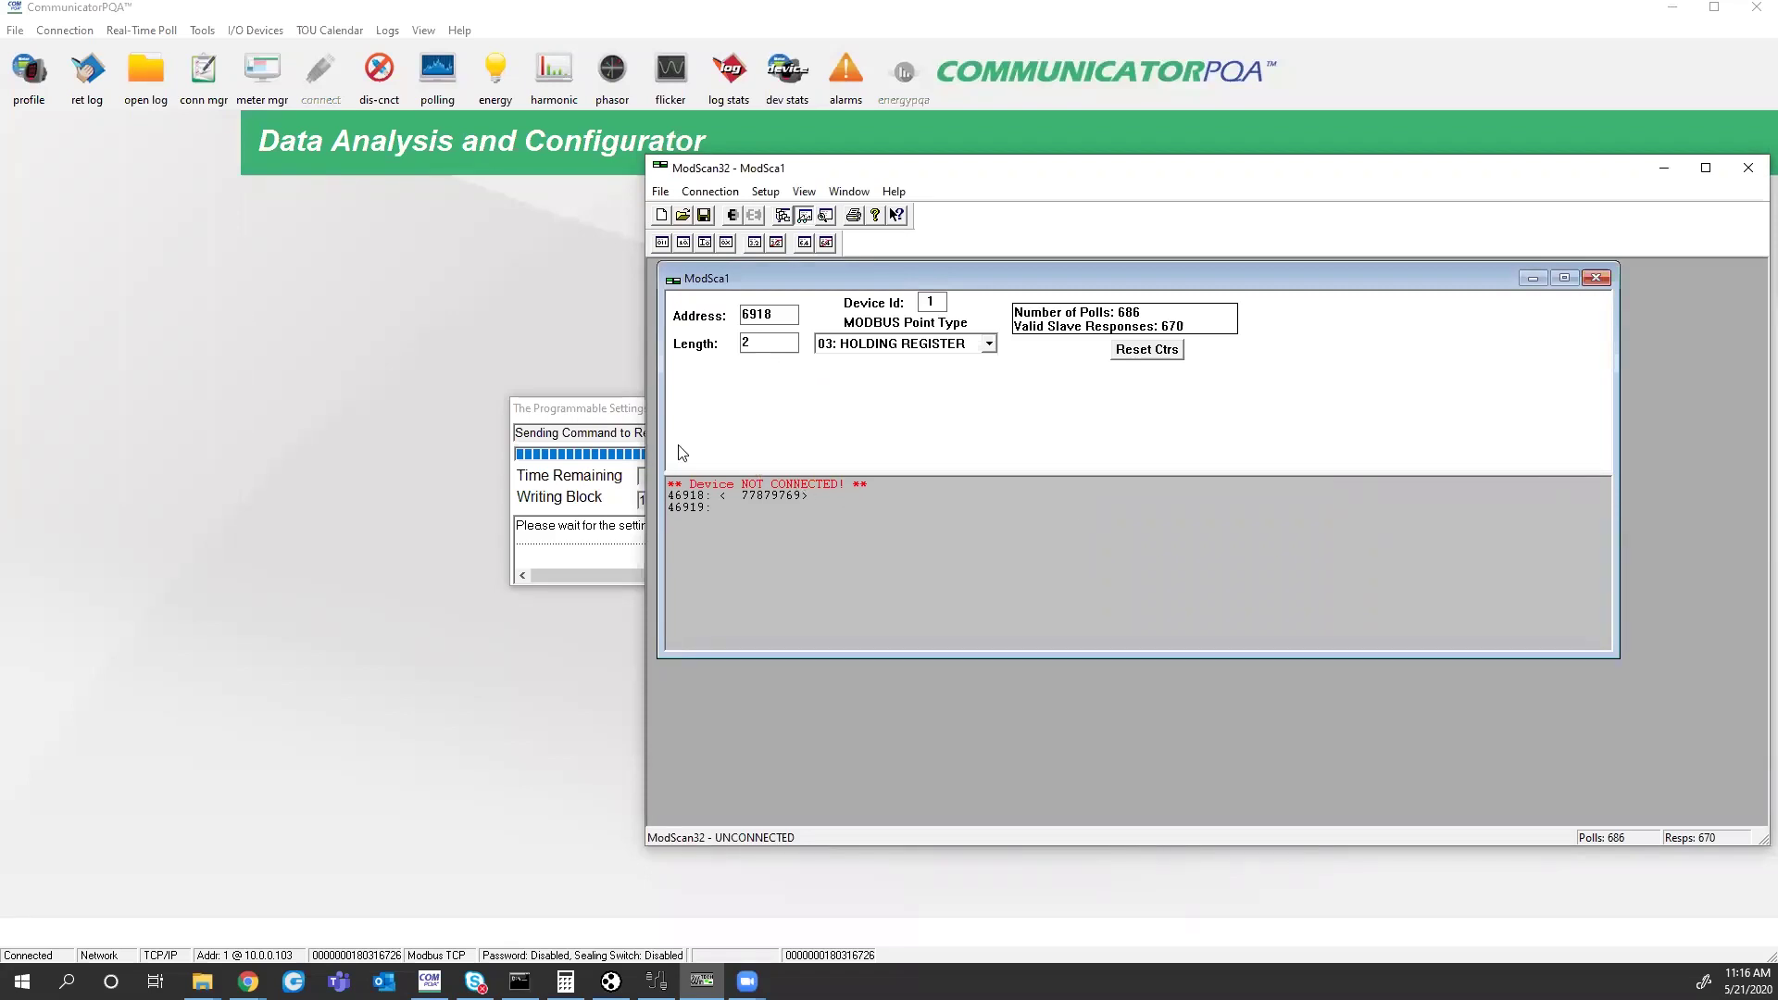
{"action": "left_click", "coordinate": [590, 415]}
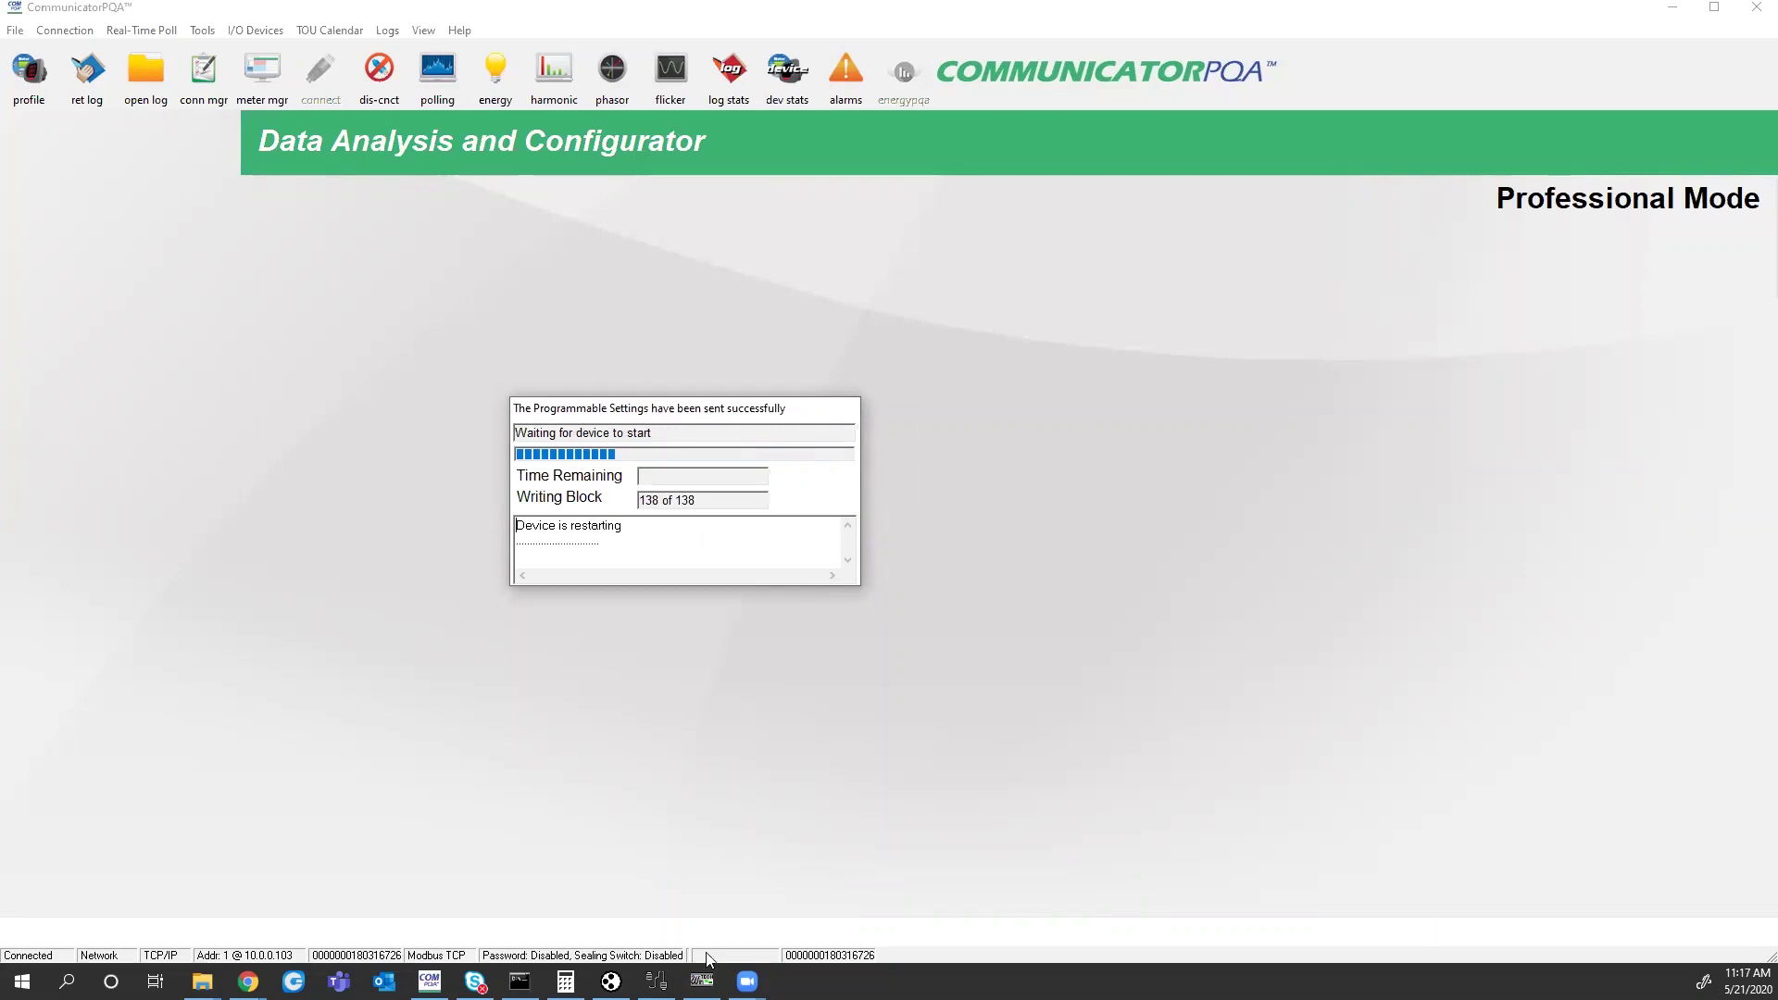
- Set ModScan32's polling address to 12289 while the meter restarts
{"action": "left_click", "coordinate": [702, 980]}
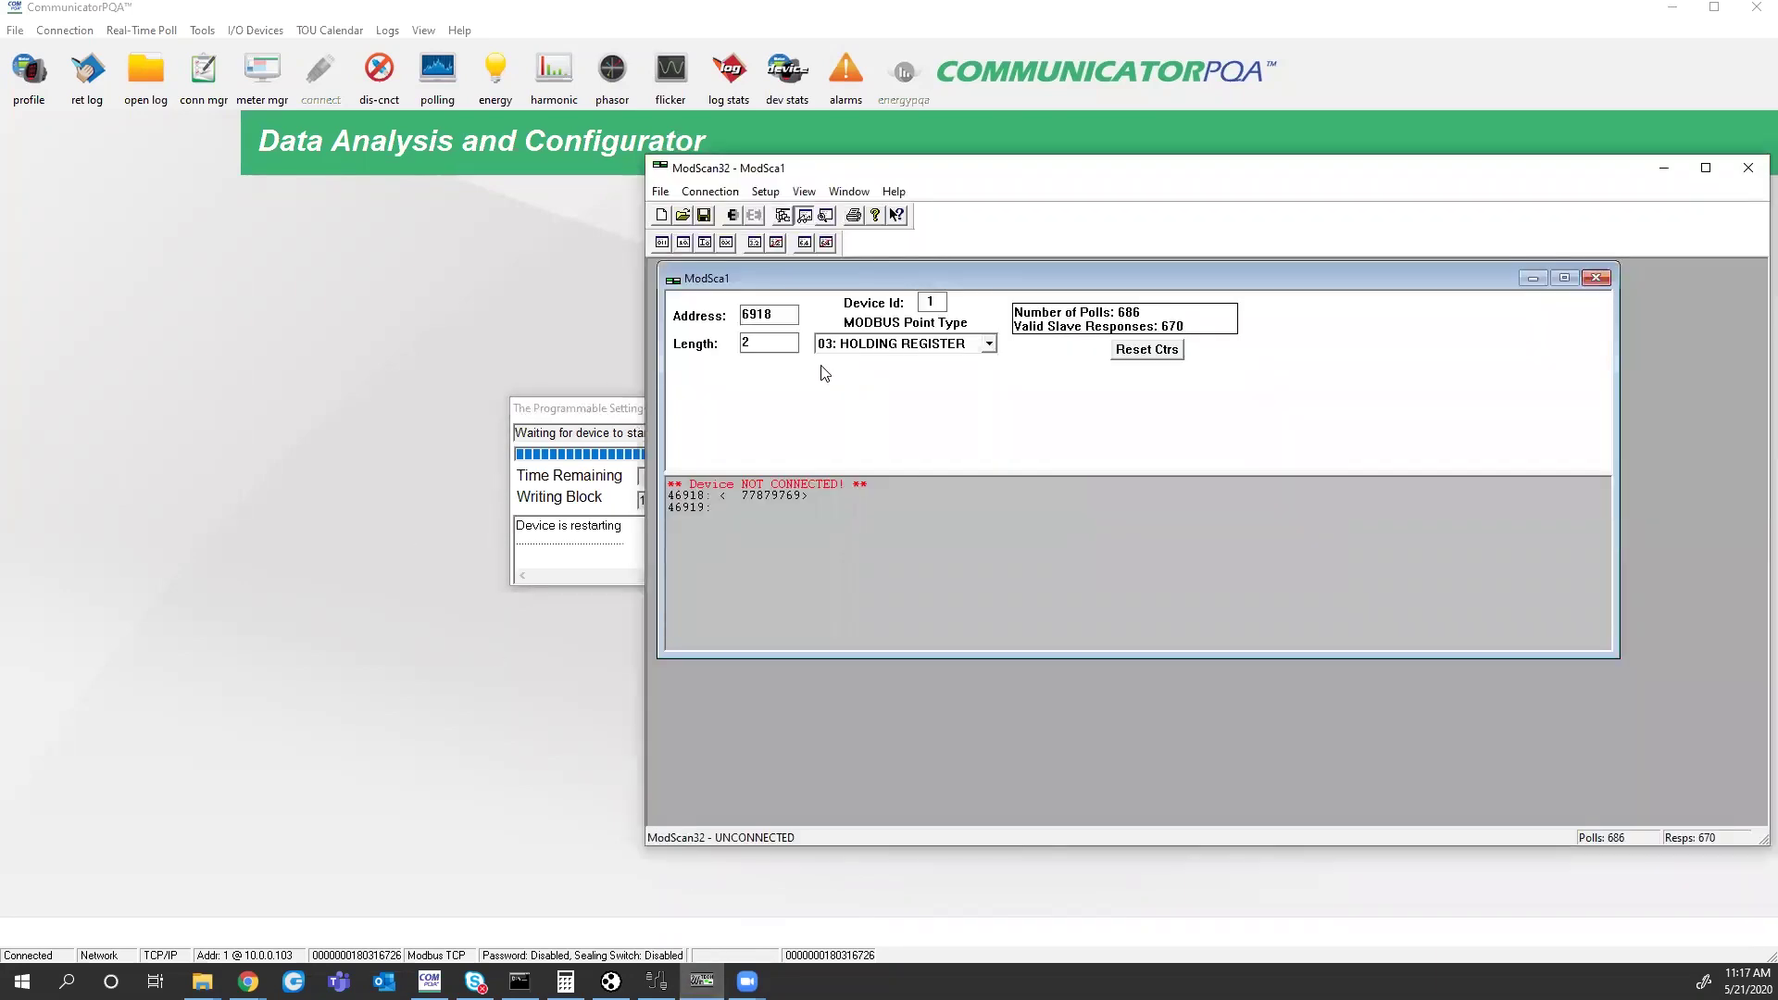
{"action": "left_click_drag", "start_coordinate": [785, 315], "coordinate": [733, 318]}
{"action": "type", "text": "12289"}
{"action": "left_click", "coordinate": [589, 414]}
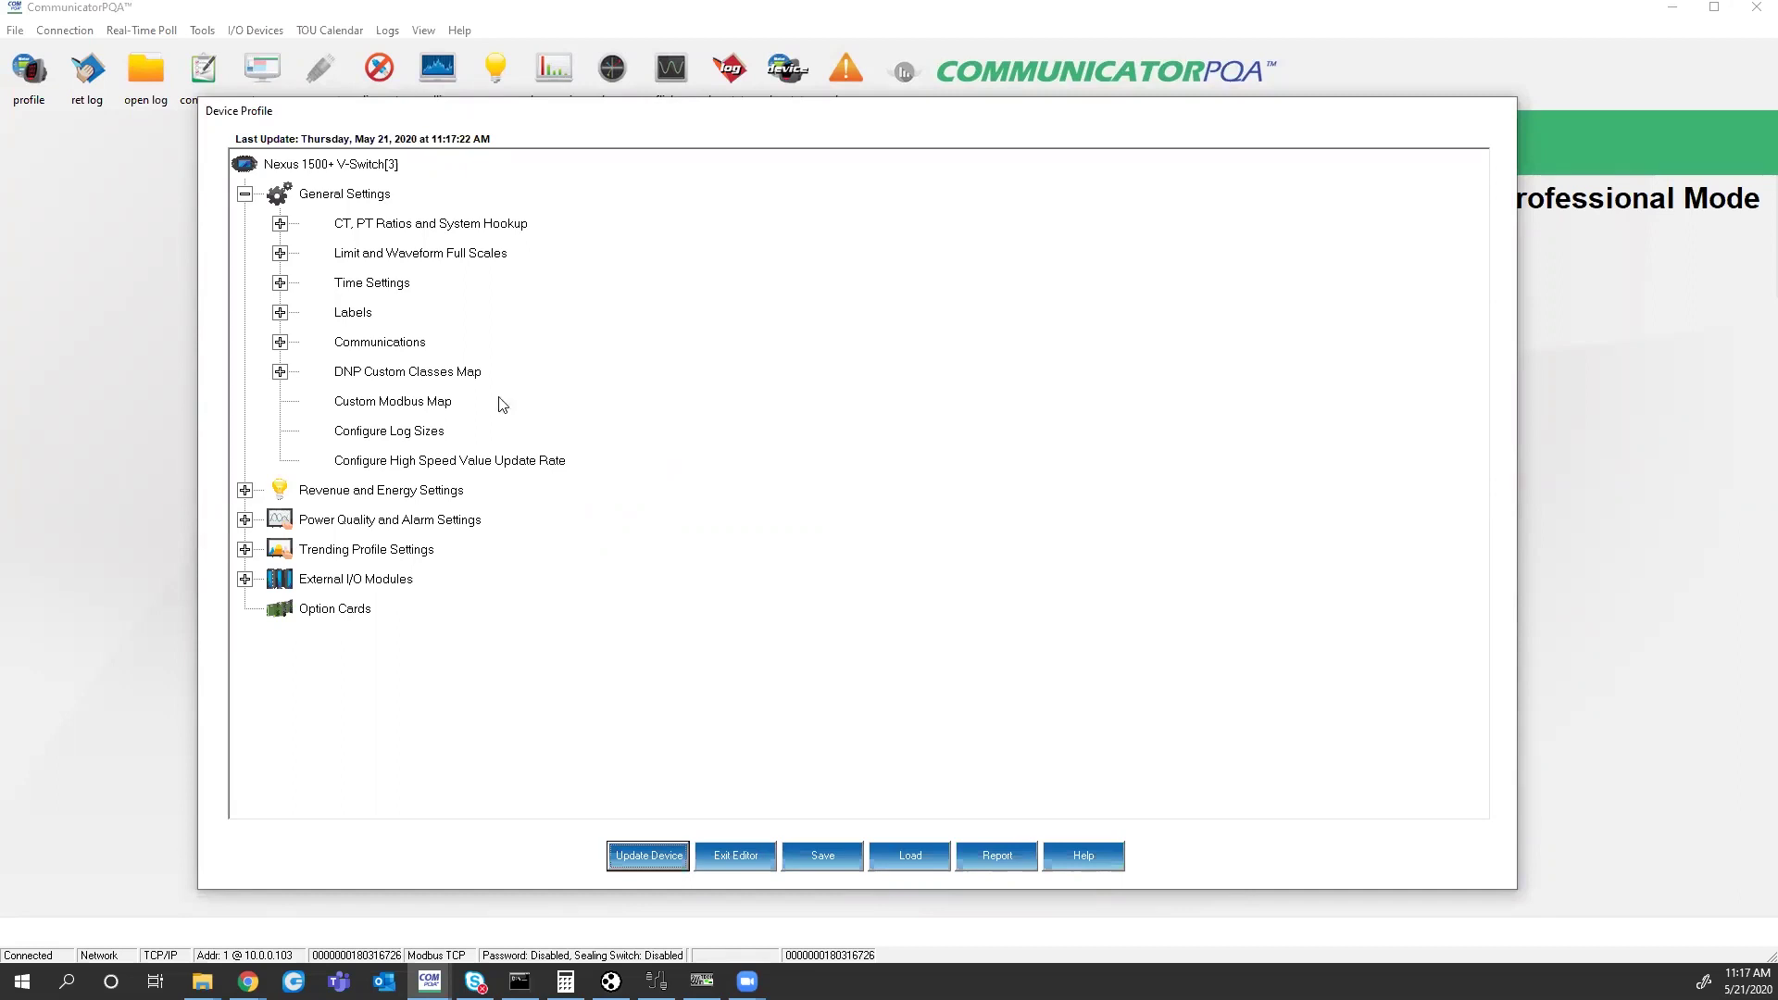
- Reopen the Custom Modbus Map read back from the meter to confirm its four entries
{"action": "left_click", "coordinate": [430, 403]}
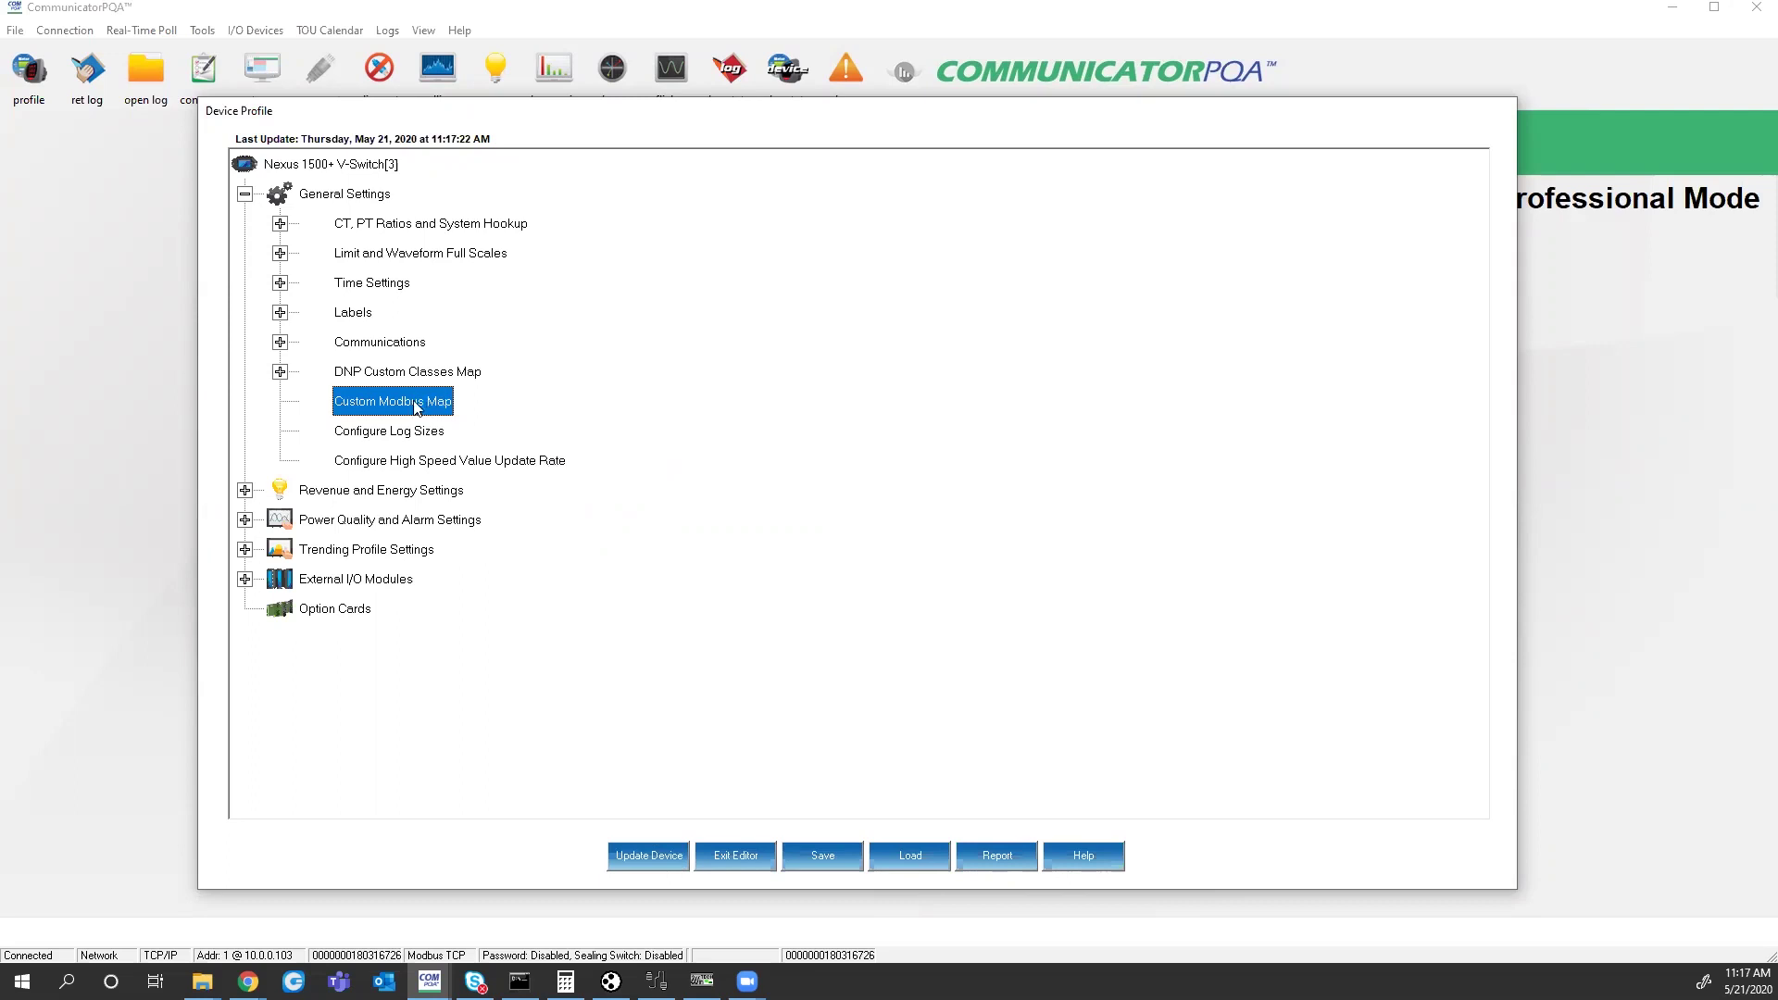
{"action": "double_click", "coordinate": [415, 408]}
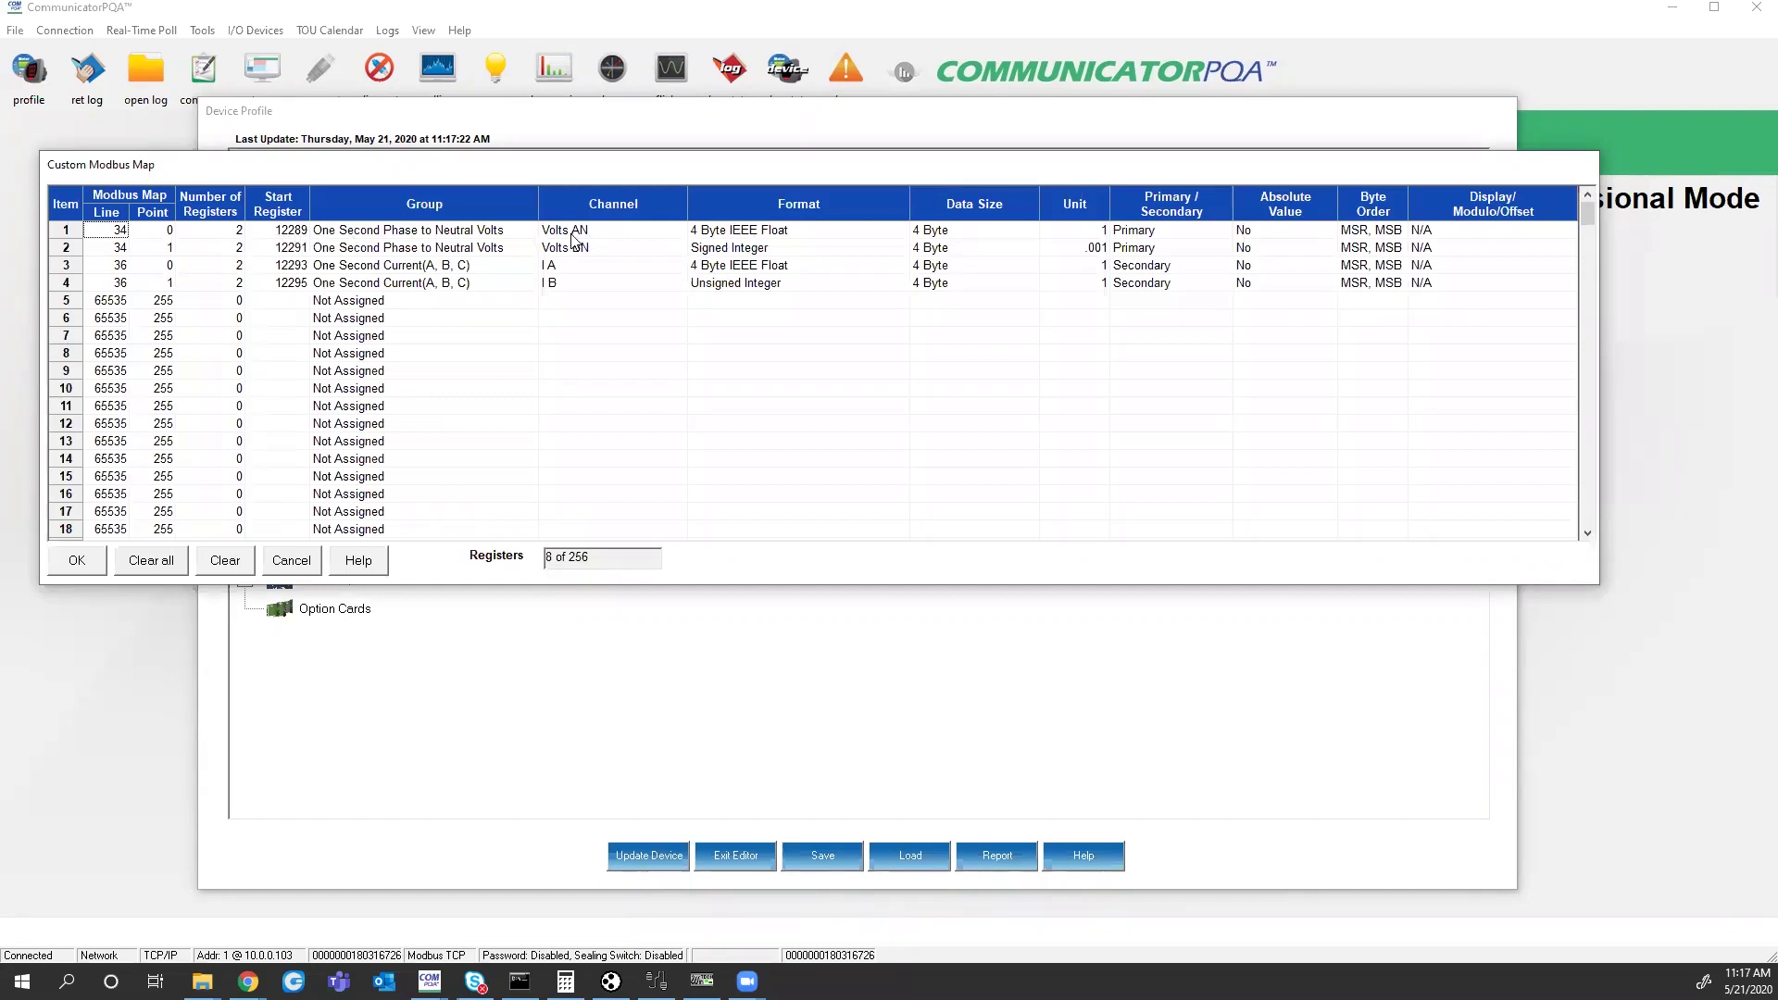
- Connect ModScan32 to the meter using the existing connection details
{"action": "left_click", "coordinate": [701, 981]}
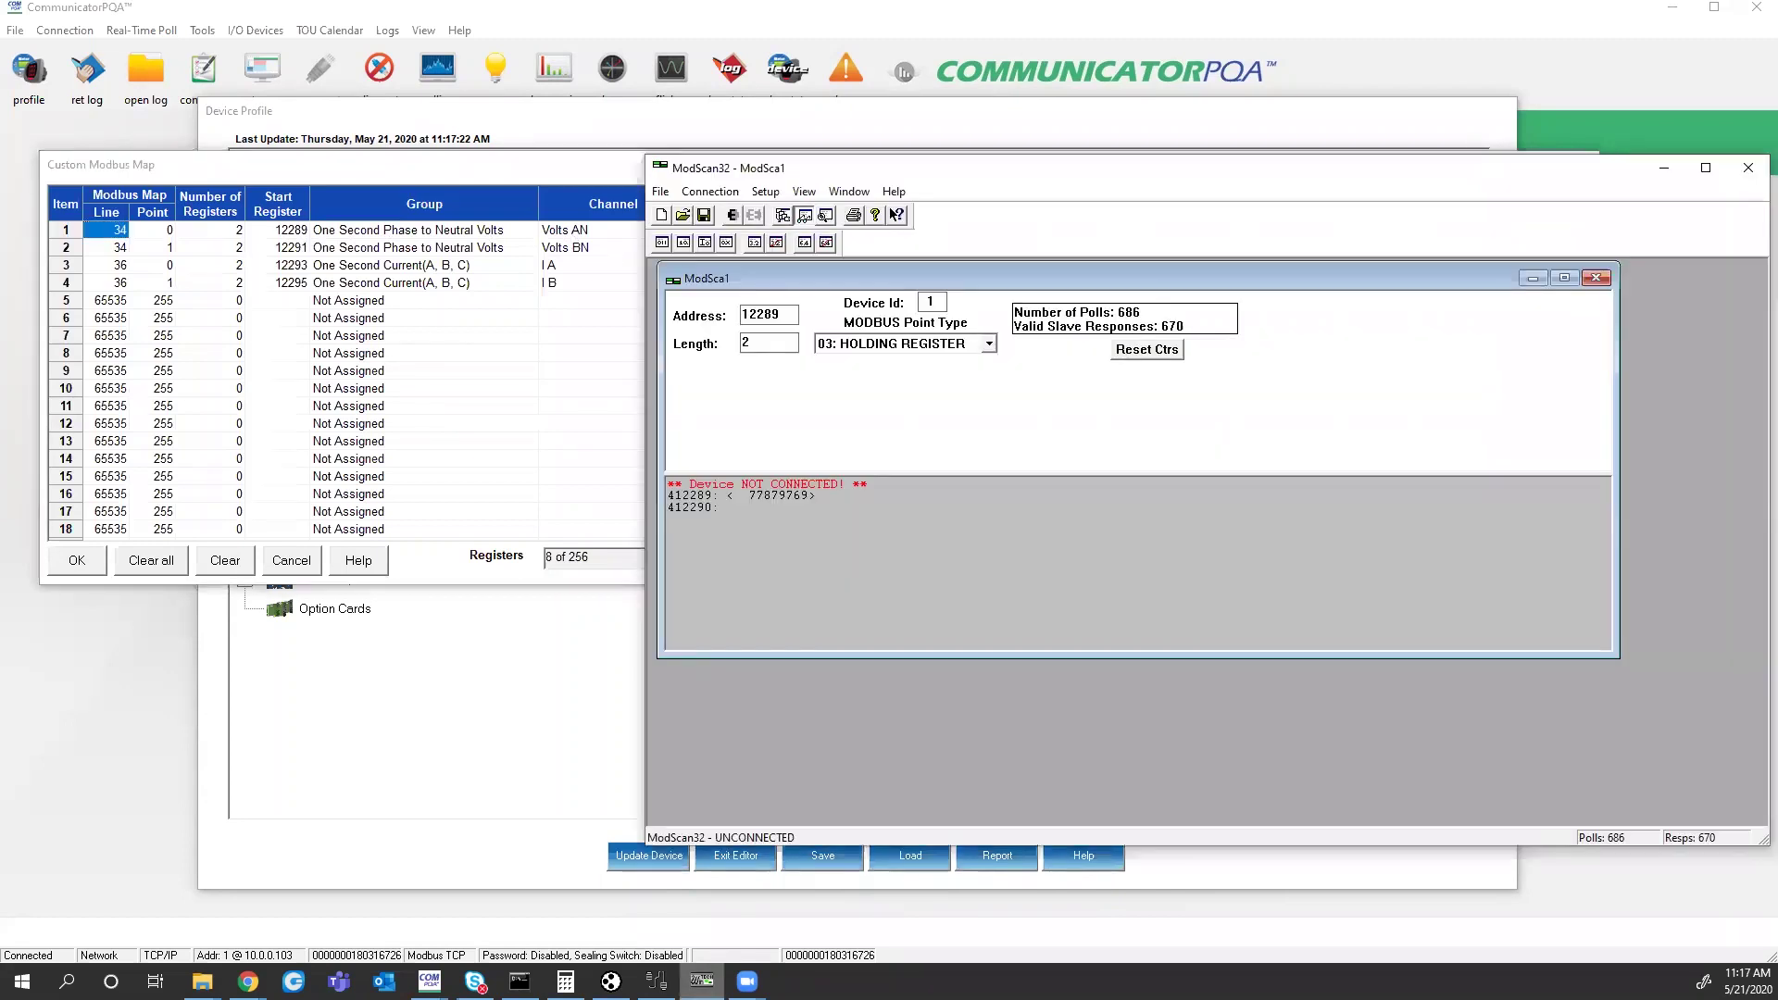
{"action": "left_click", "coordinate": [710, 191]}
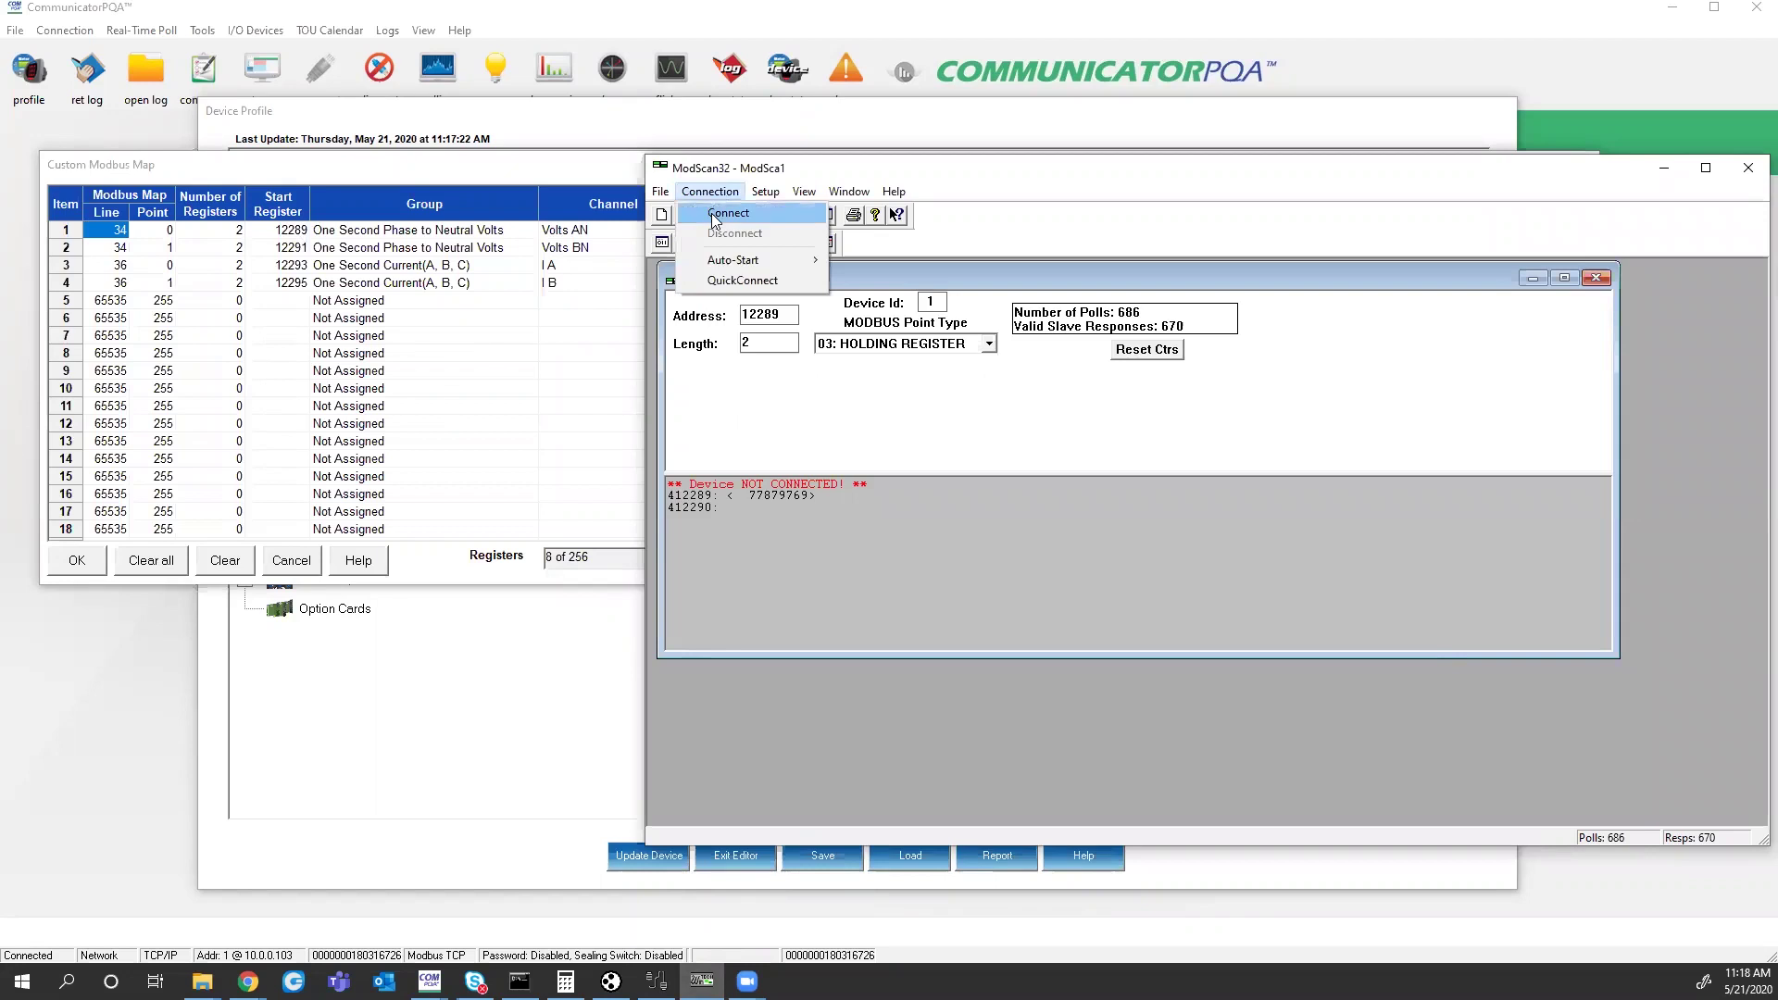
{"action": "left_click", "coordinate": [713, 212]}
{"action": "left_click", "coordinate": [1163, 667]}
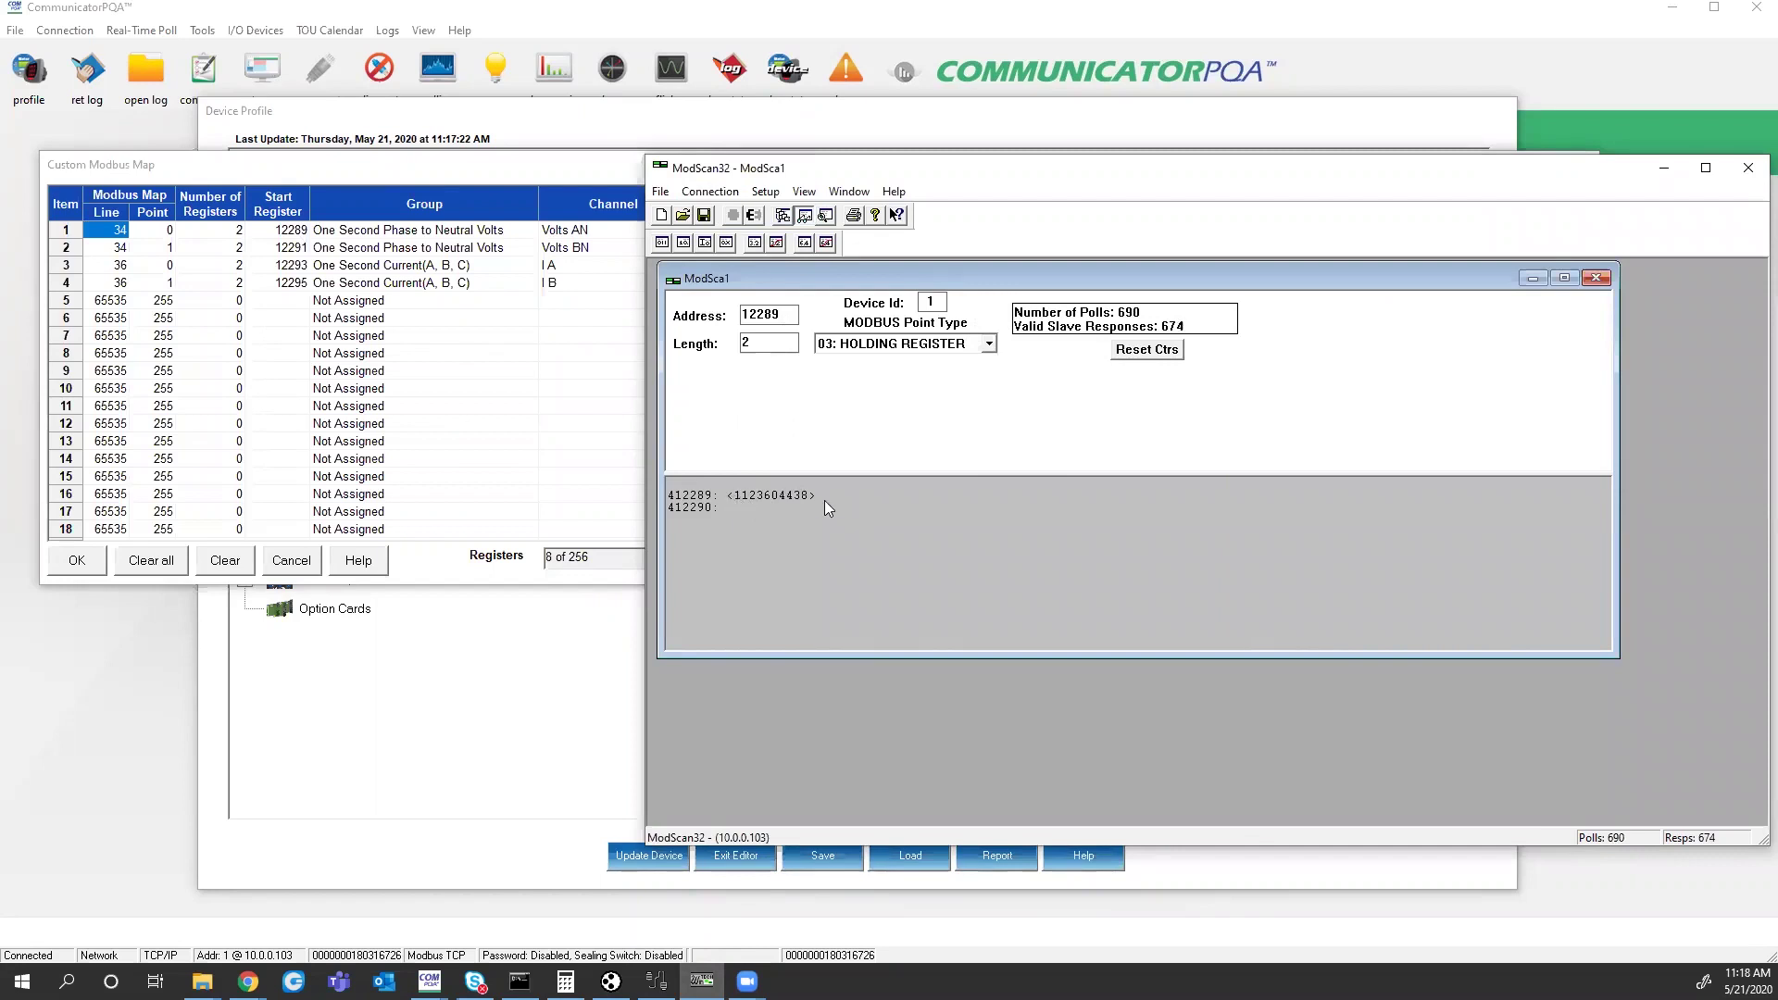
- Show holding registers 12289–12290 as floating point, MSR first, reading about 124.4085
{"action": "left_click", "coordinate": [769, 193]}
{"action": "mouse_move", "coordinate": [814, 235]}
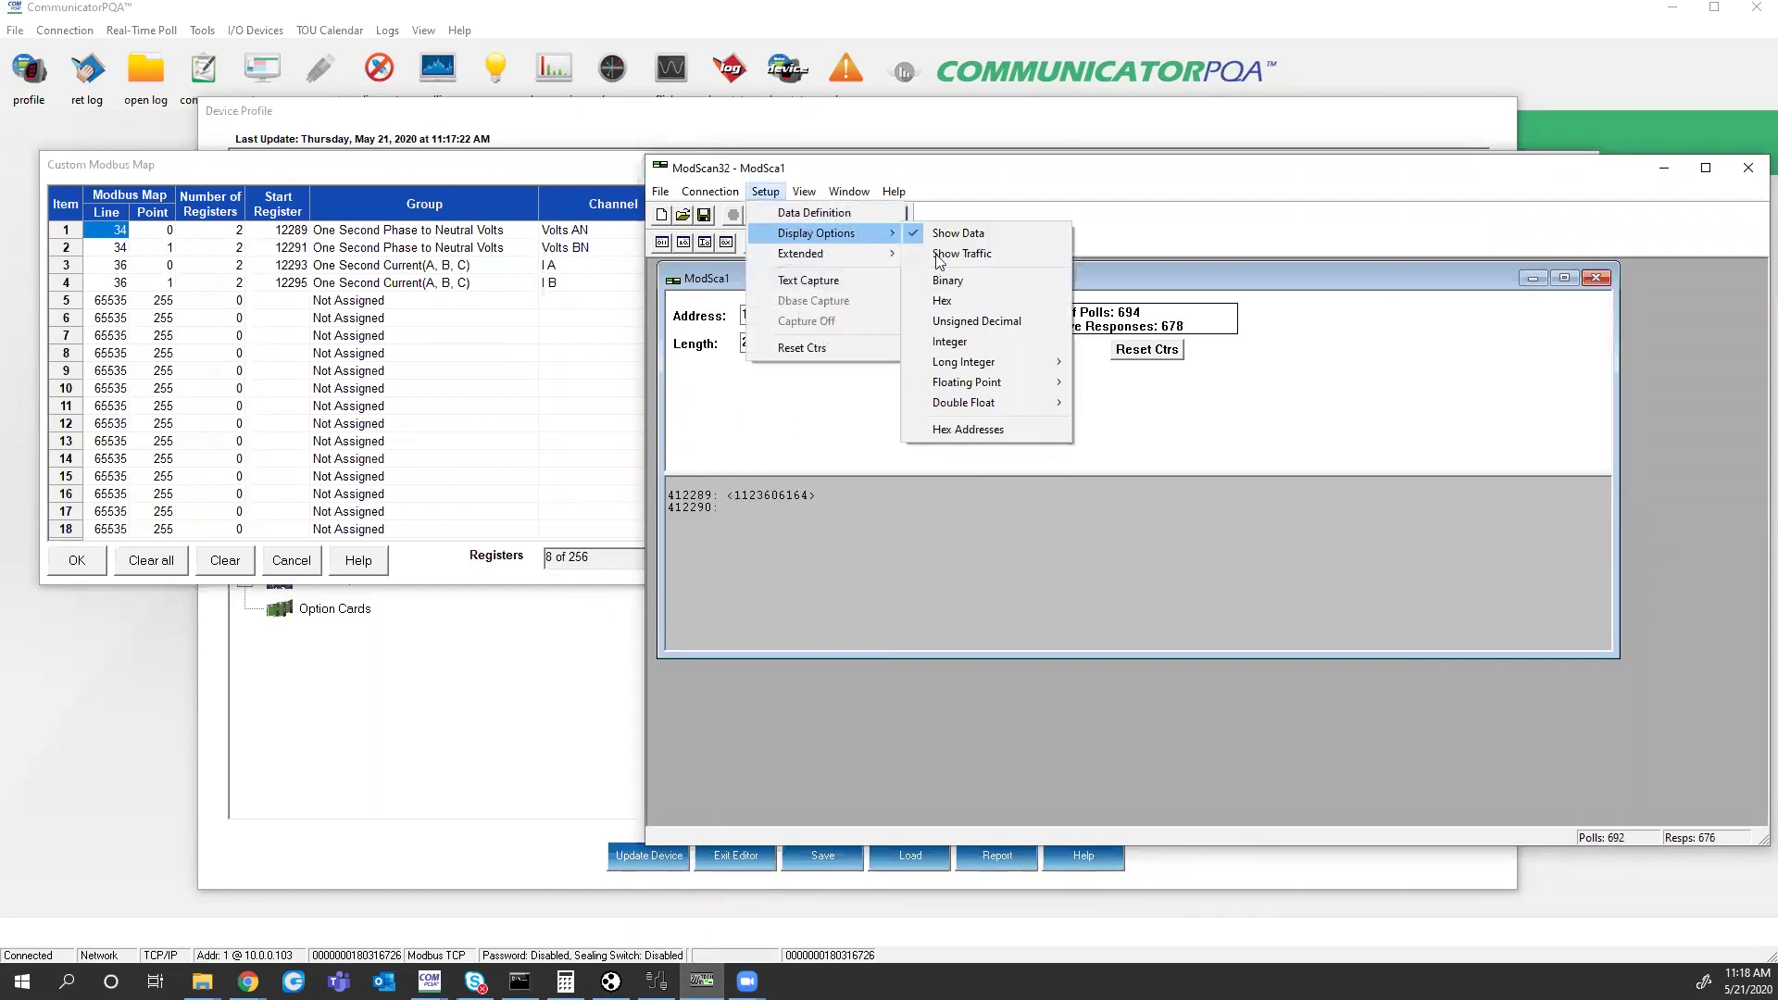
{"action": "mouse_move", "coordinate": [983, 381]}
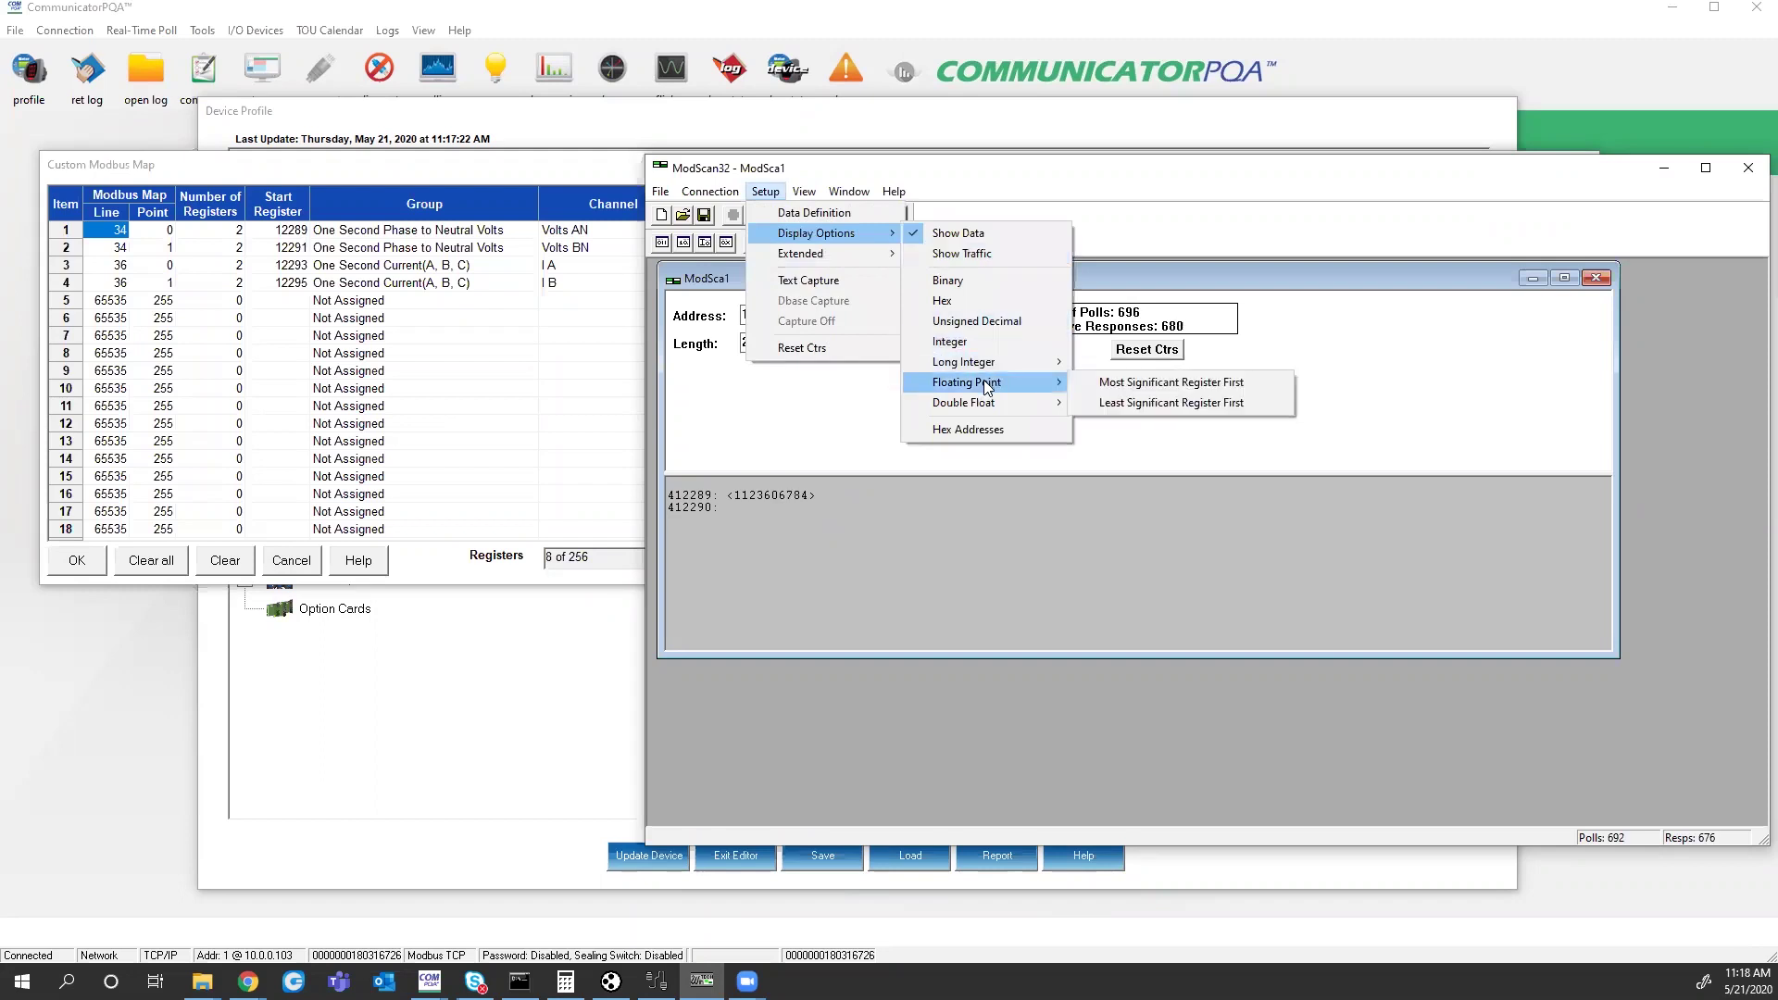
{"action": "left_click", "coordinate": [1107, 378]}
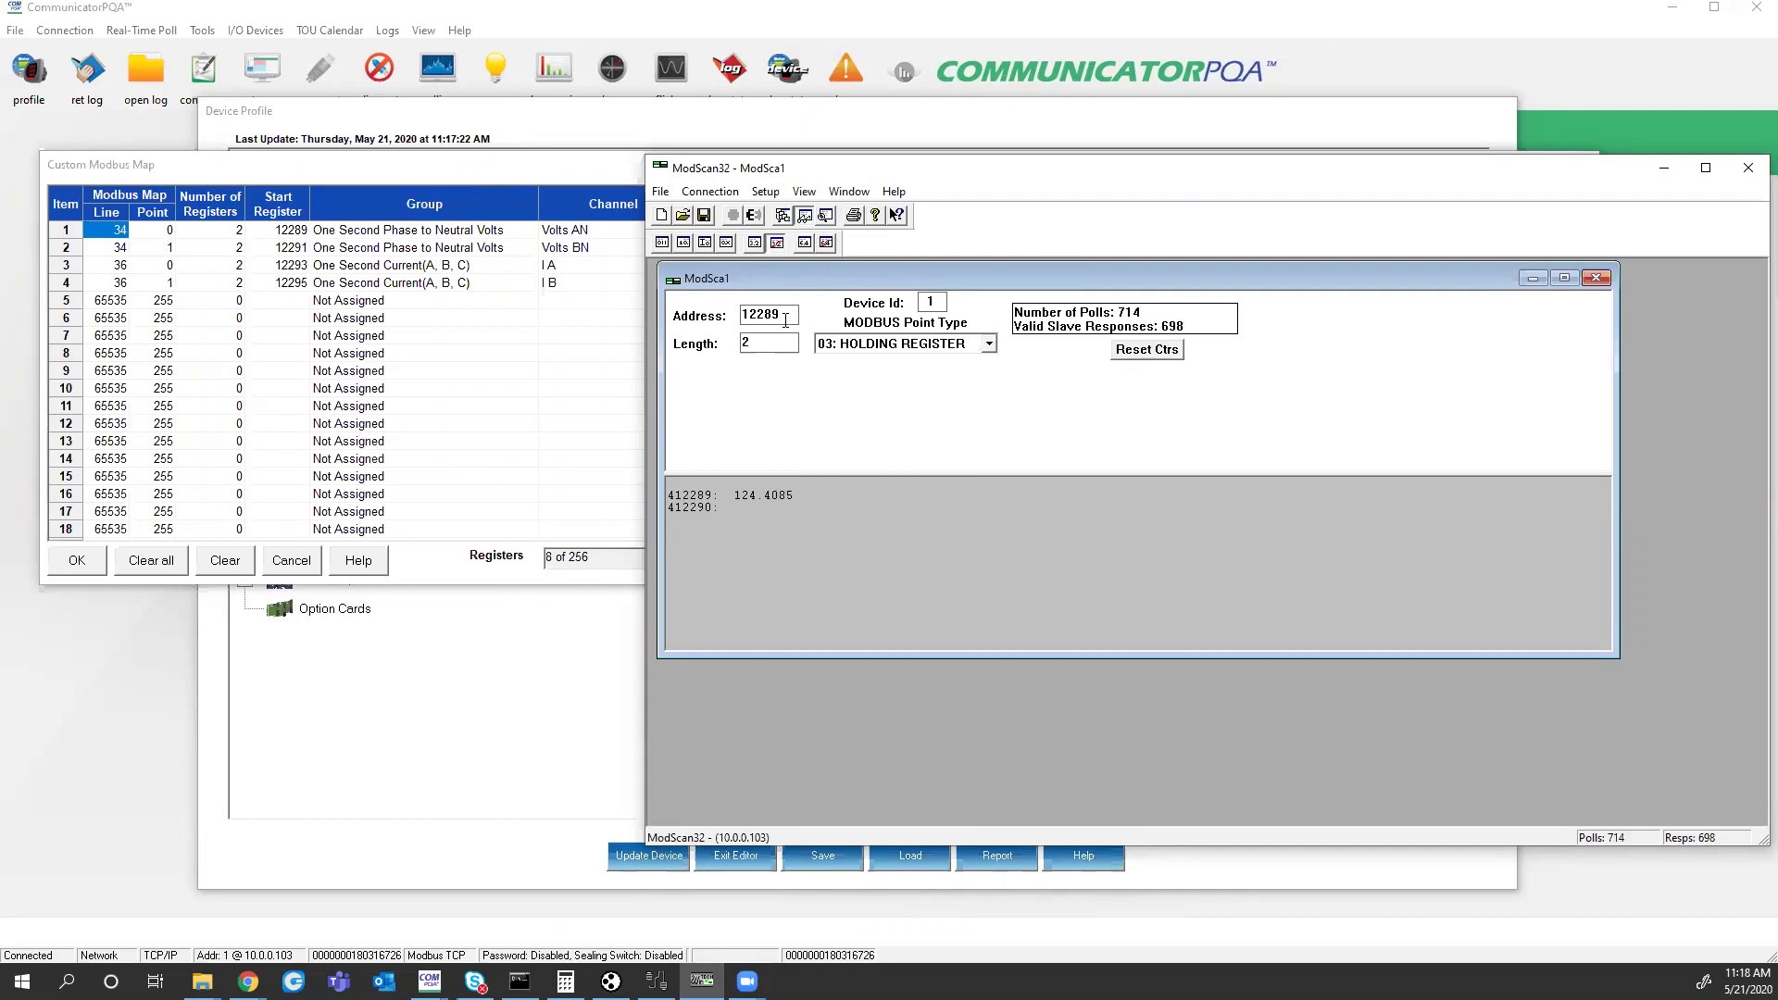
- Poll from address 12291 and display it as a long integer, MSR first
{"action": "key", "text": "BackSpace"}
{"action": "key", "text": "BackSpace"}
{"action": "type", "text": "91"}
{"action": "mouse_move", "coordinate": [753, 173]}
{"action": "left_mouse_down"}
{"action": "mouse_move", "coordinate": [694, 293]}
{"action": "mouse_move", "coordinate": [756, 201]}
{"action": "left_mouse_up"}
{"action": "left_click", "coordinate": [689, 220]}
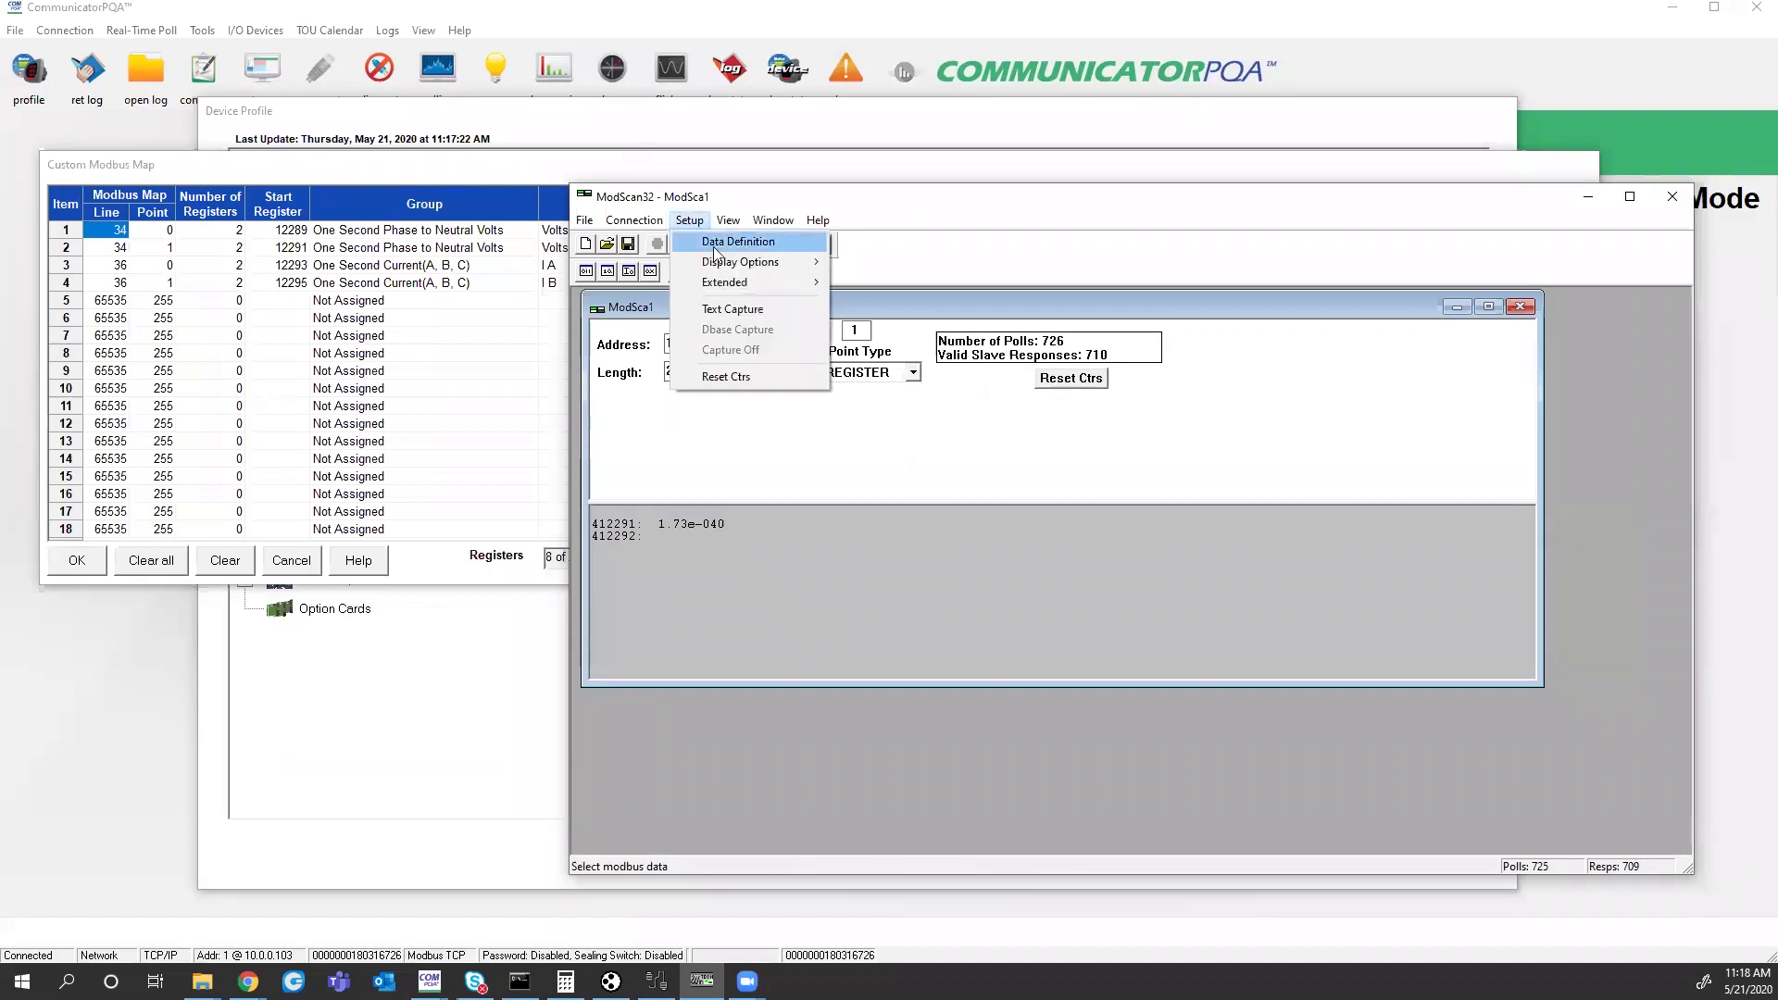
{"action": "mouse_move", "coordinate": [787, 262]}
{"action": "mouse_move", "coordinate": [926, 390]}
{"action": "left_click", "coordinate": [1047, 395]}
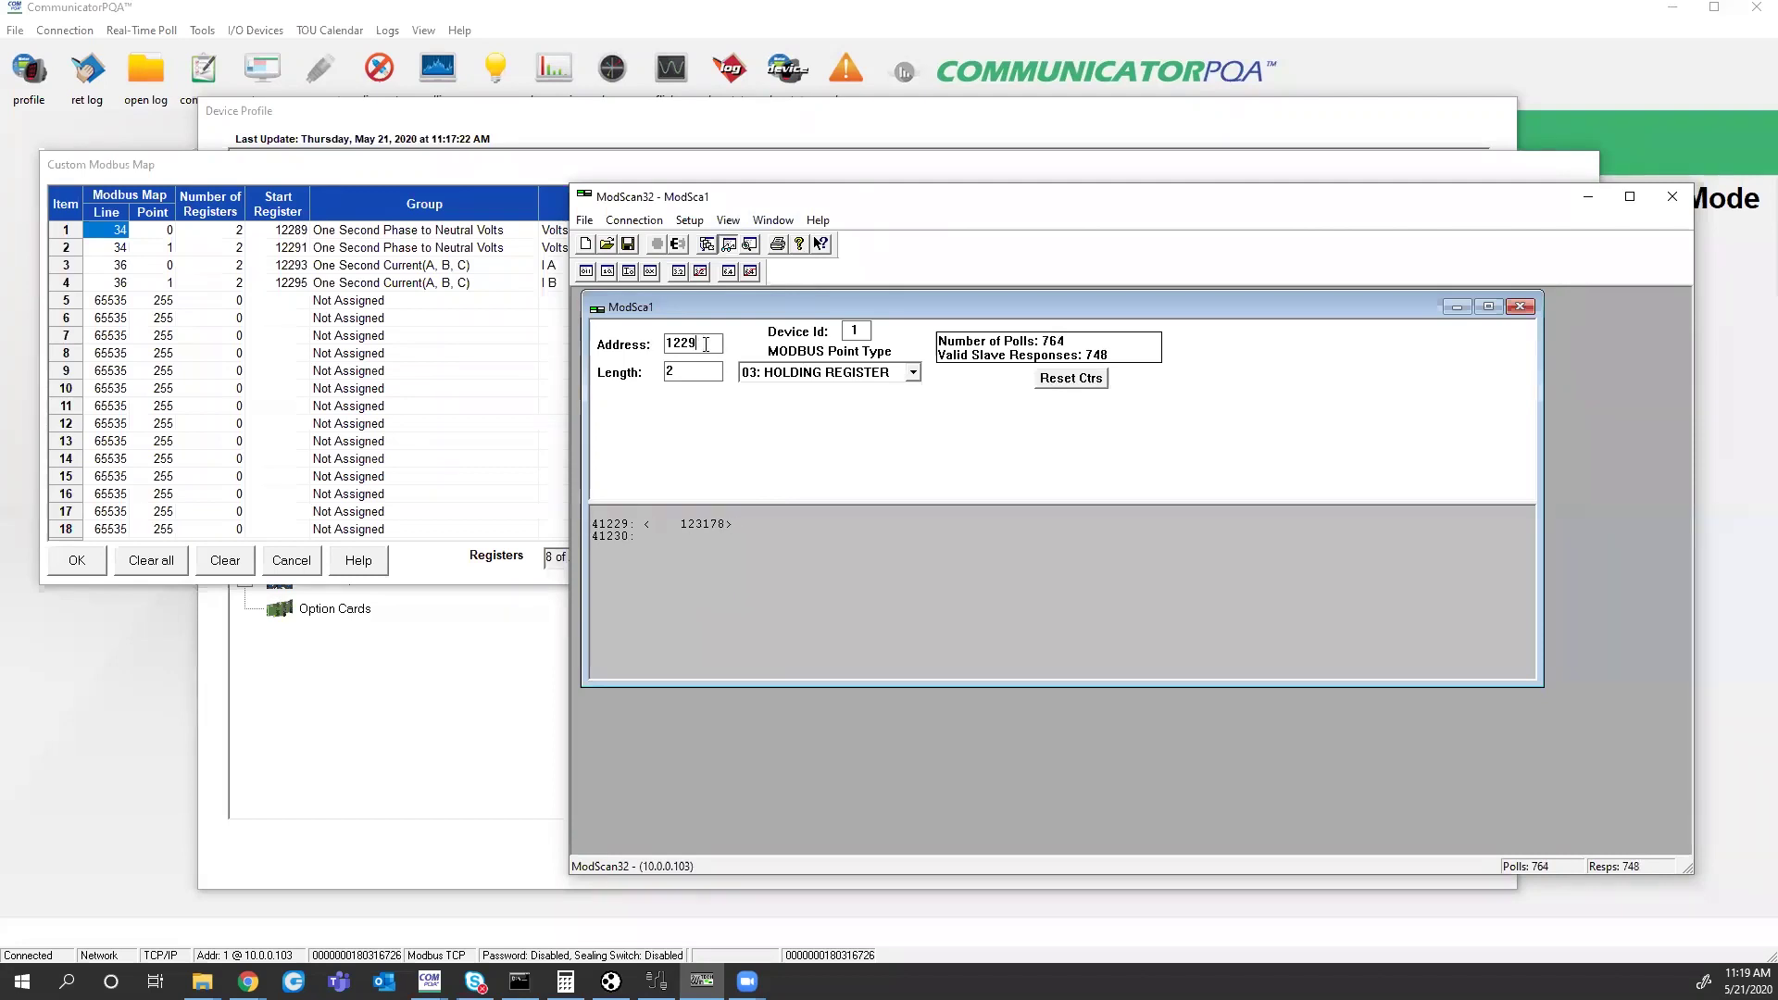
- Poll from address 12293 as a floating point, MSR first, reading I A around 0.2463
{"action": "key", "text": "BackSpace"}
{"action": "type", "text": "3"}
{"action": "left_click", "coordinate": [689, 220]}
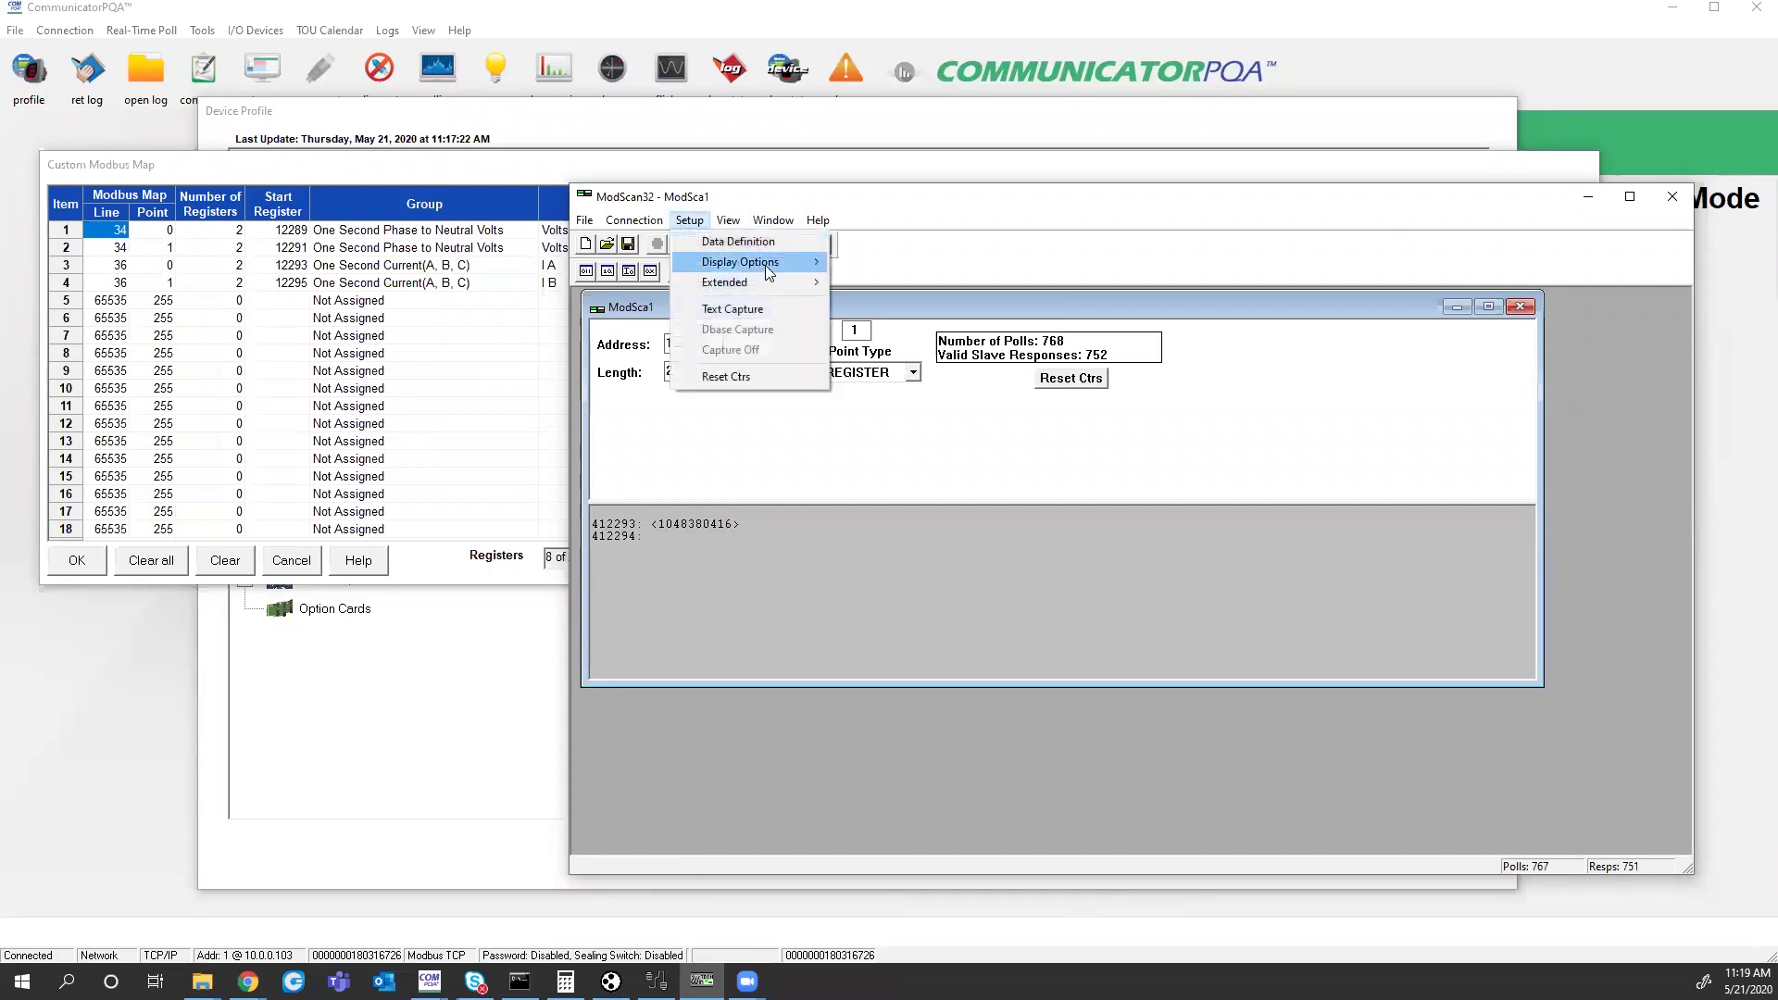
{"action": "mouse_move", "coordinate": [768, 269]}
{"action": "mouse_move", "coordinate": [956, 409]}
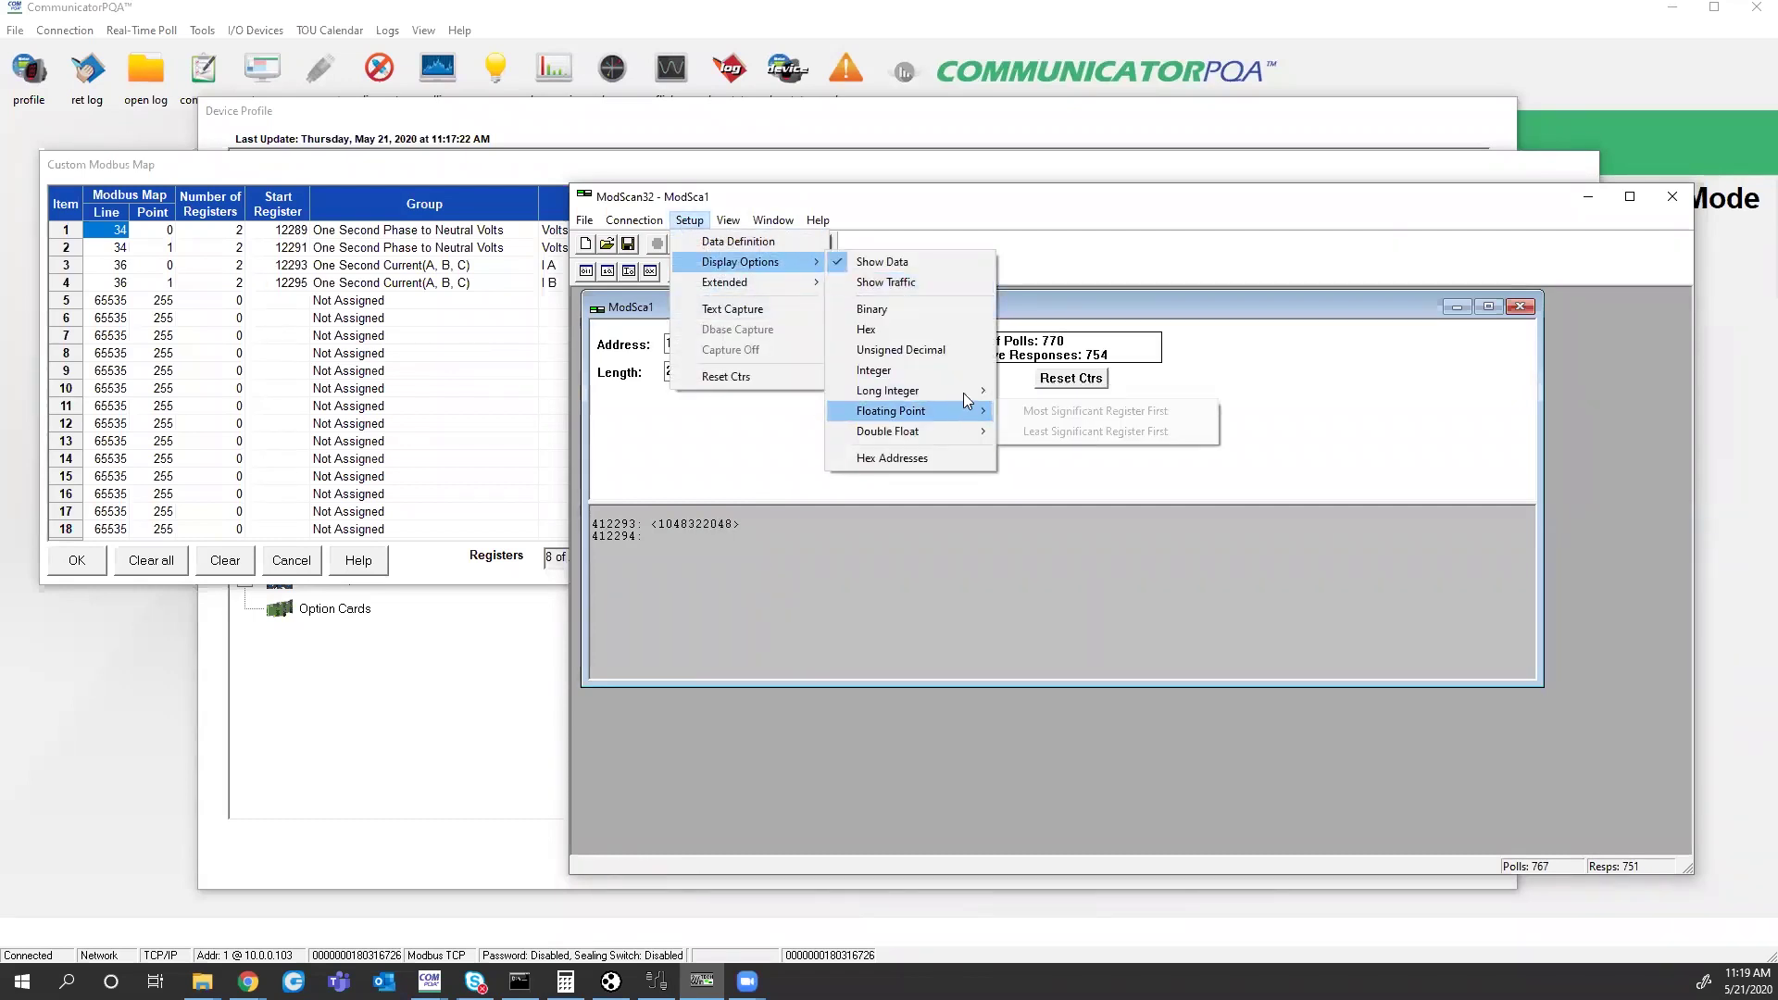
{"action": "left_click", "coordinate": [1030, 413]}
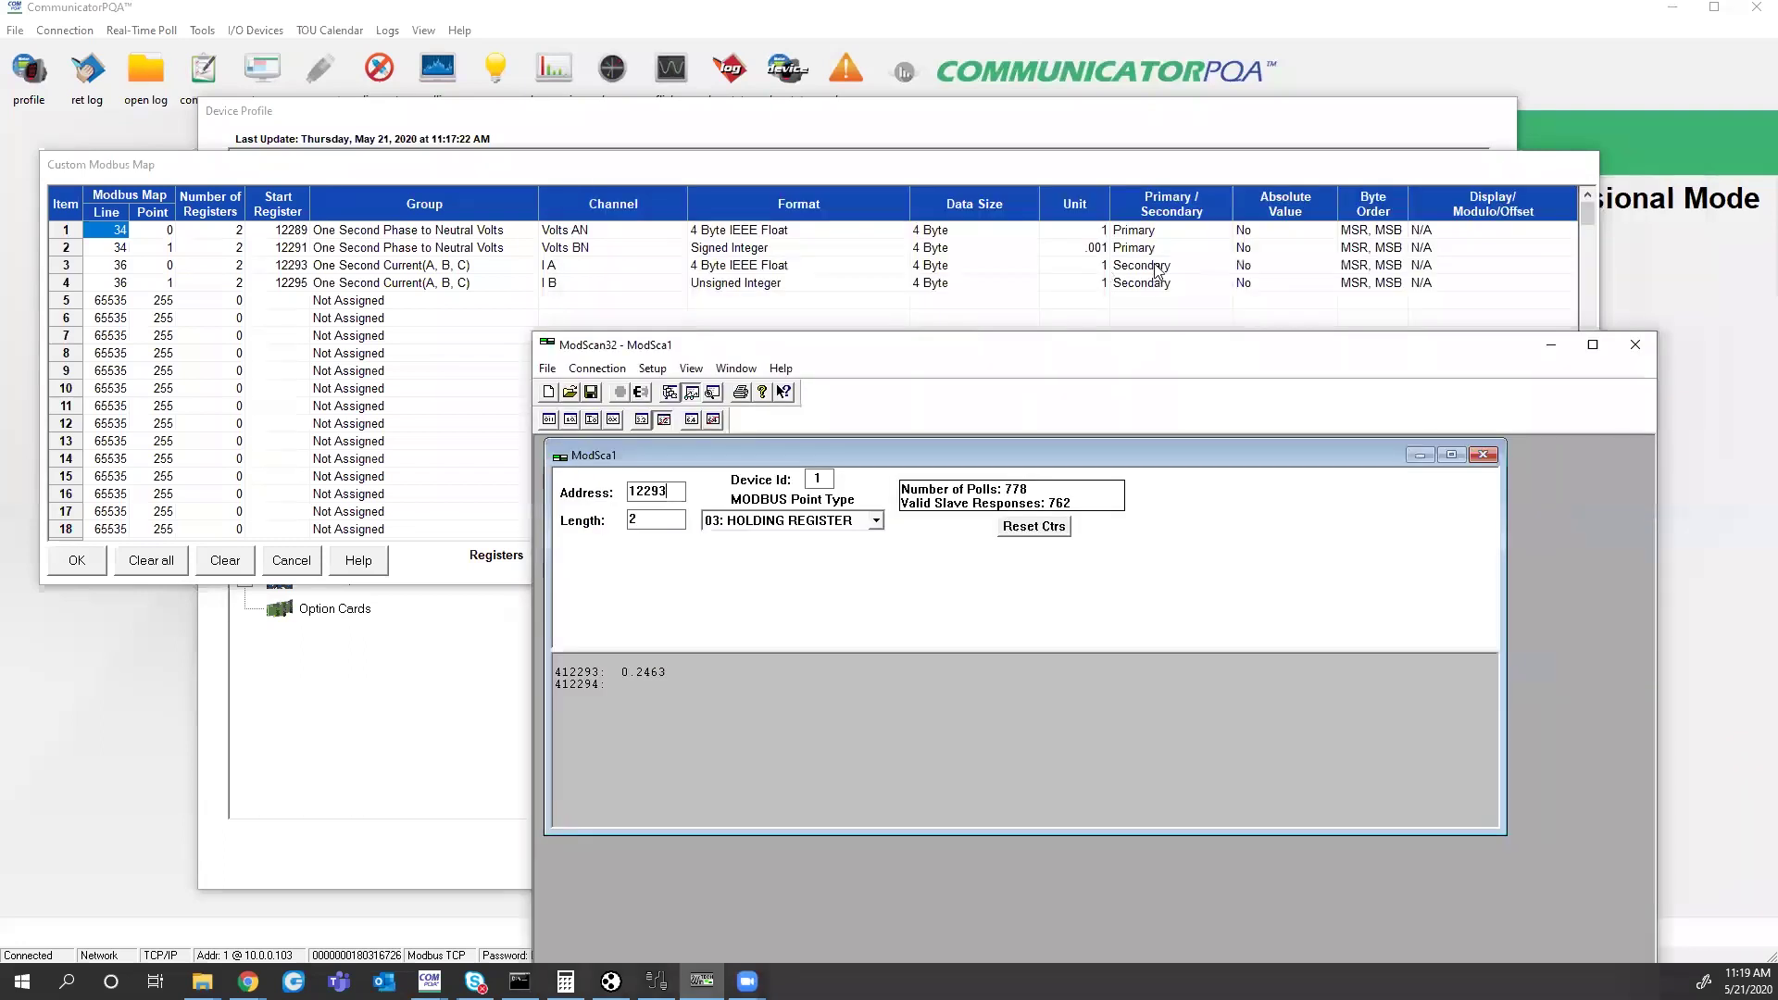
- Change row 3 (I A) of the Custom Modbus Map from Secondary to Primary
{"action": "left_click", "coordinate": [1153, 269]}
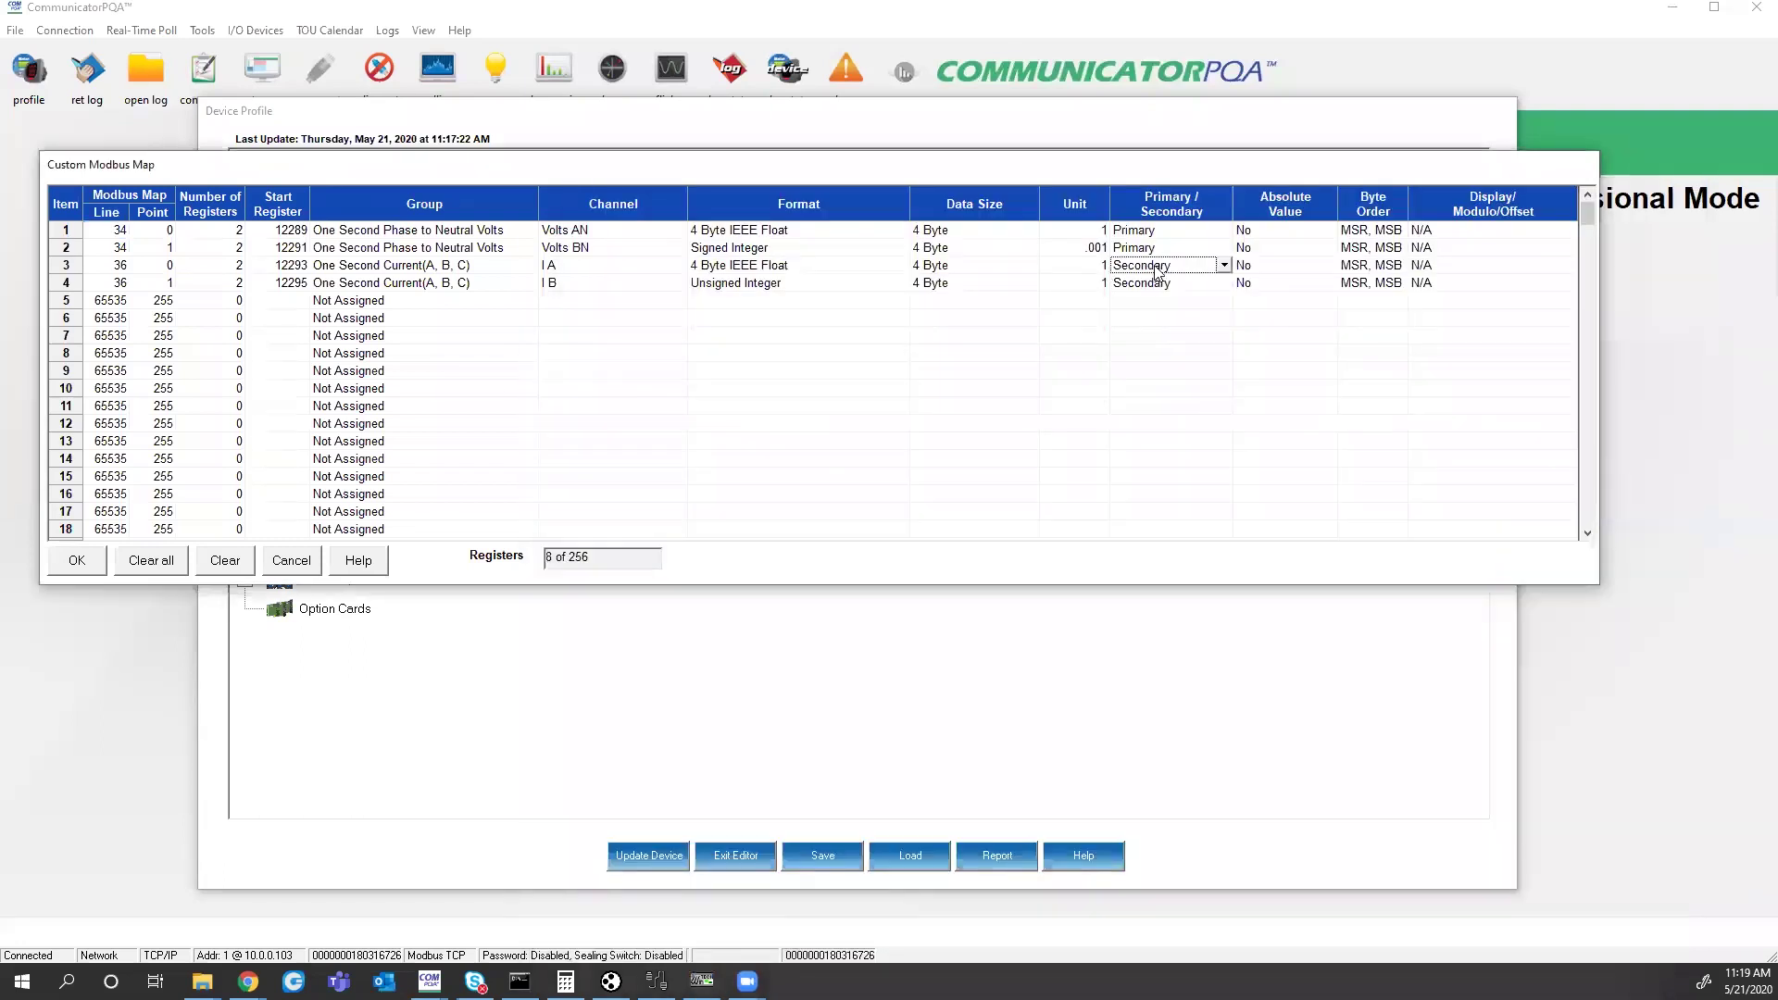
{"action": "left_click", "coordinate": [1223, 266]}
{"action": "left_click", "coordinate": [1158, 299]}
- Return to ModScan32 and nudge its window up to check the reading
{"action": "left_click", "coordinate": [701, 981]}
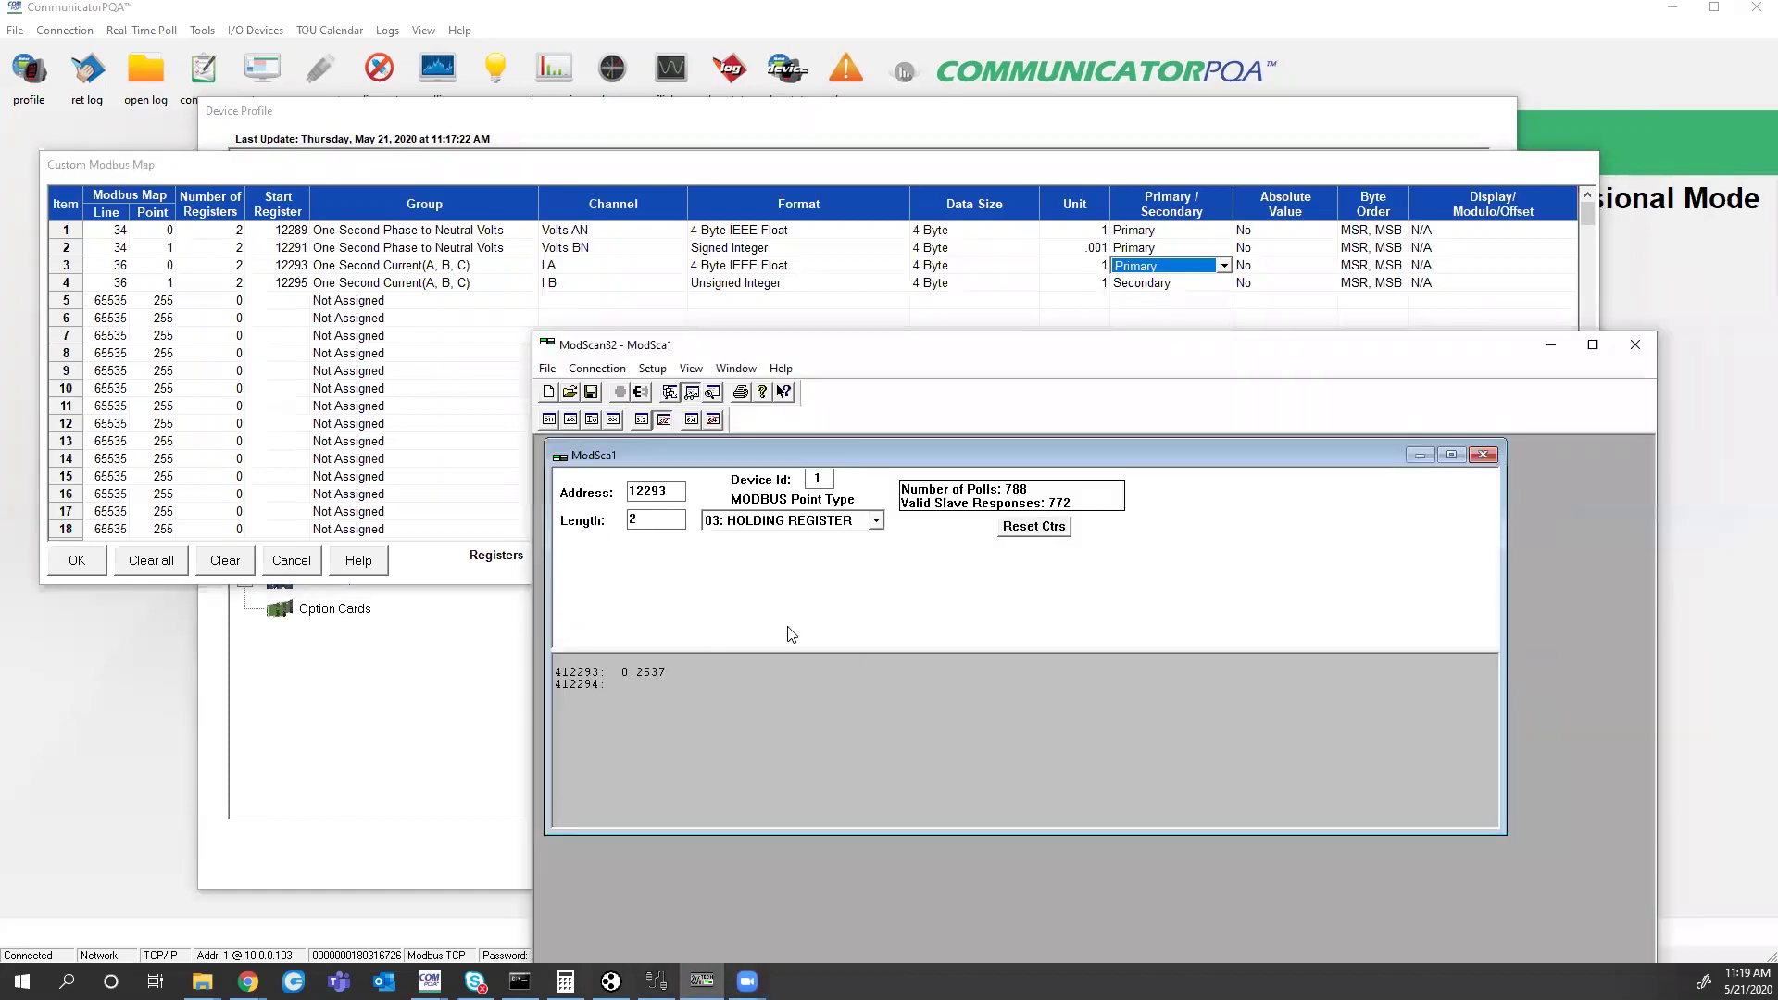
{"action": "left_click_drag", "start_coordinate": [945, 350], "coordinate": [943, 270]}
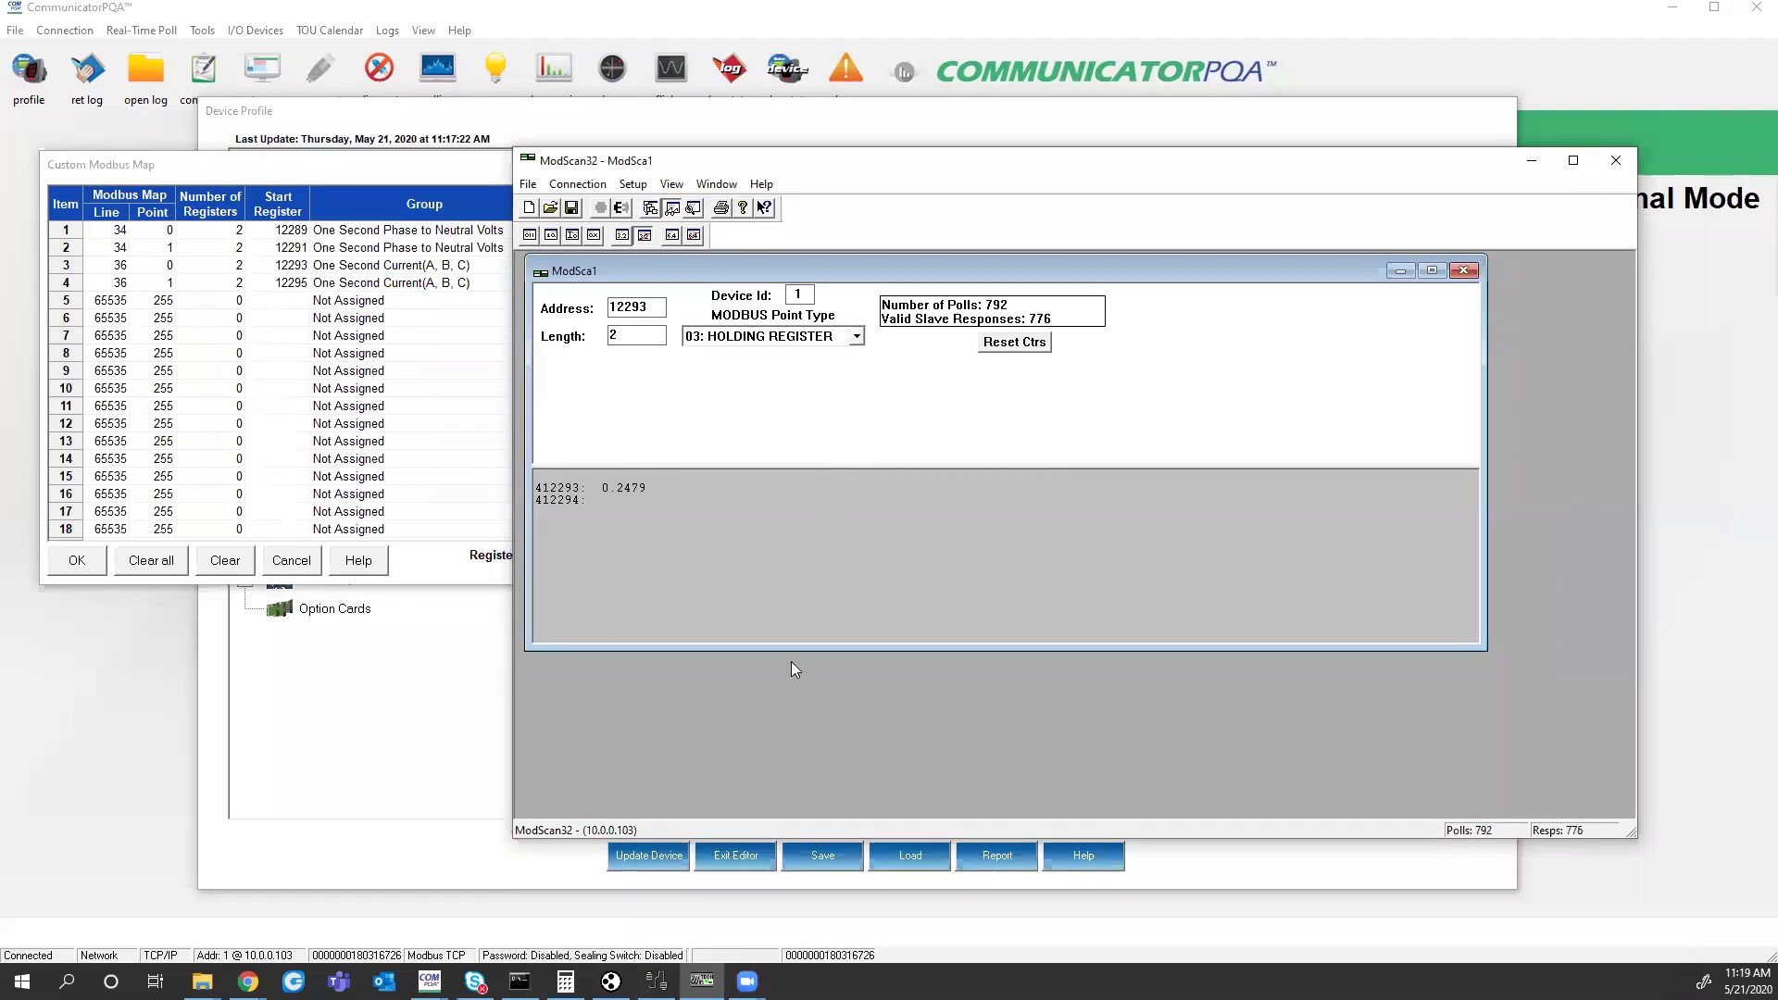
{"action": "mouse_move", "coordinate": [611, 981]}
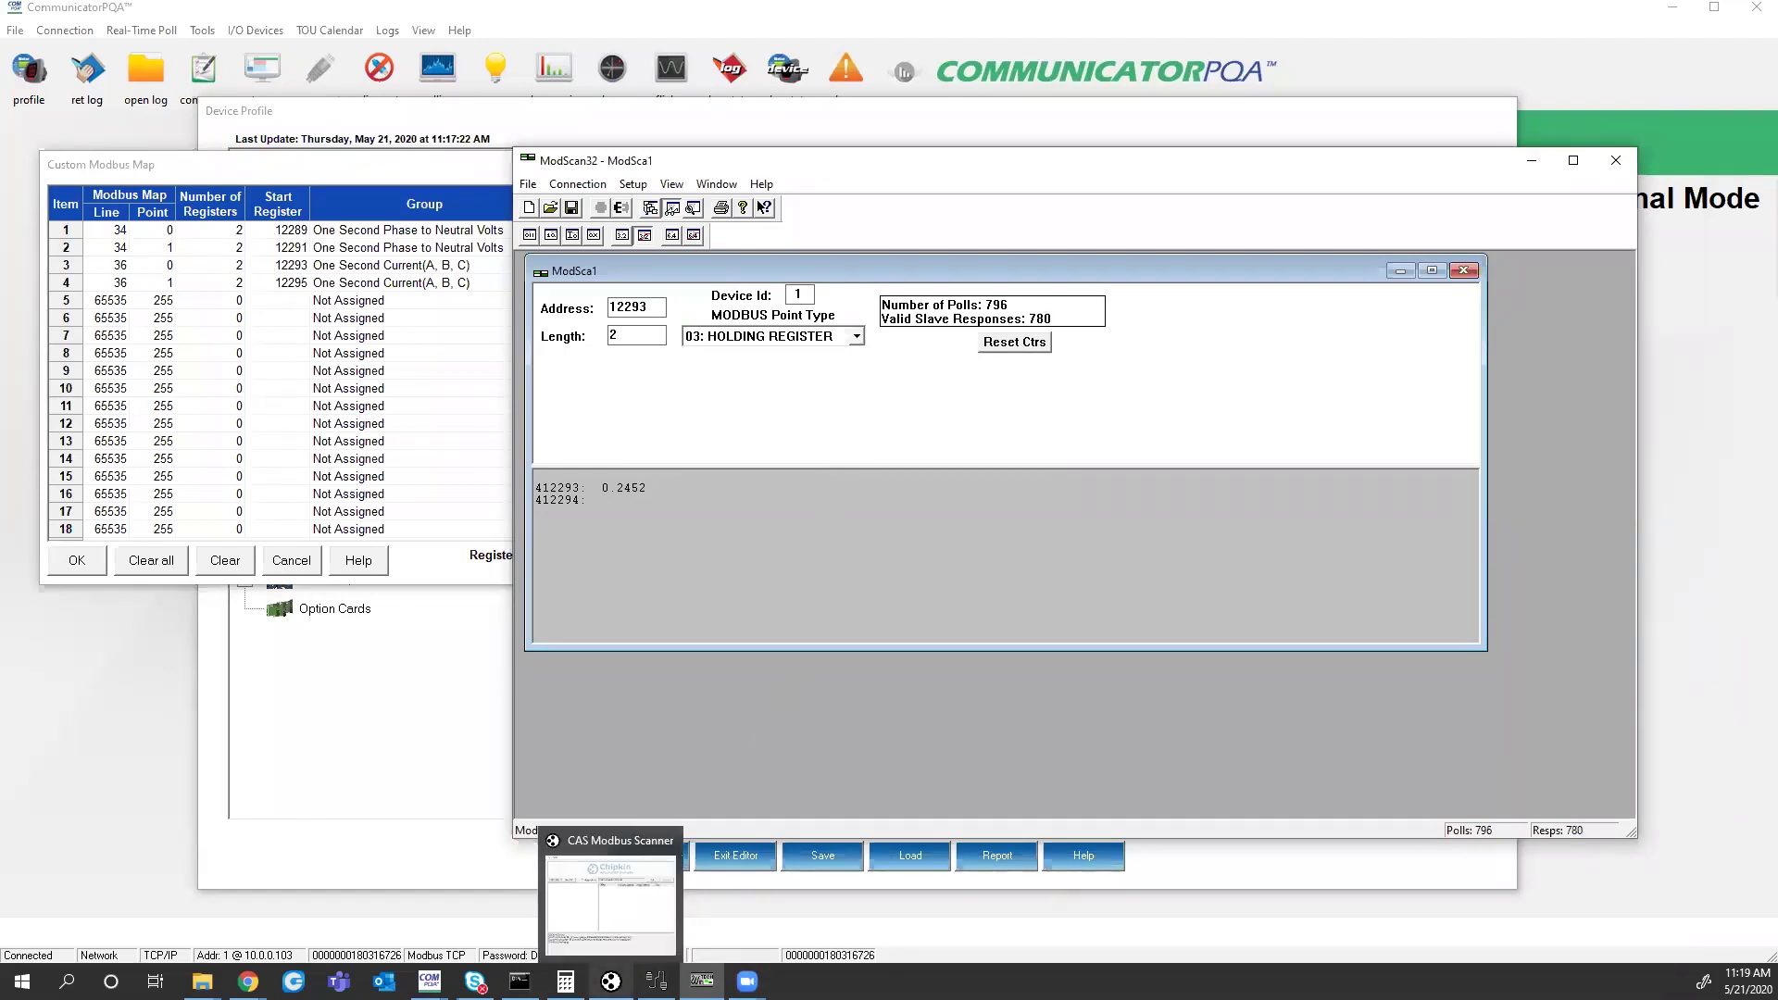
- Add a TCP connection to 10.0.0.103 in CAS Modbus Scanner's task settings
{"action": "left_click", "coordinate": [610, 981]}
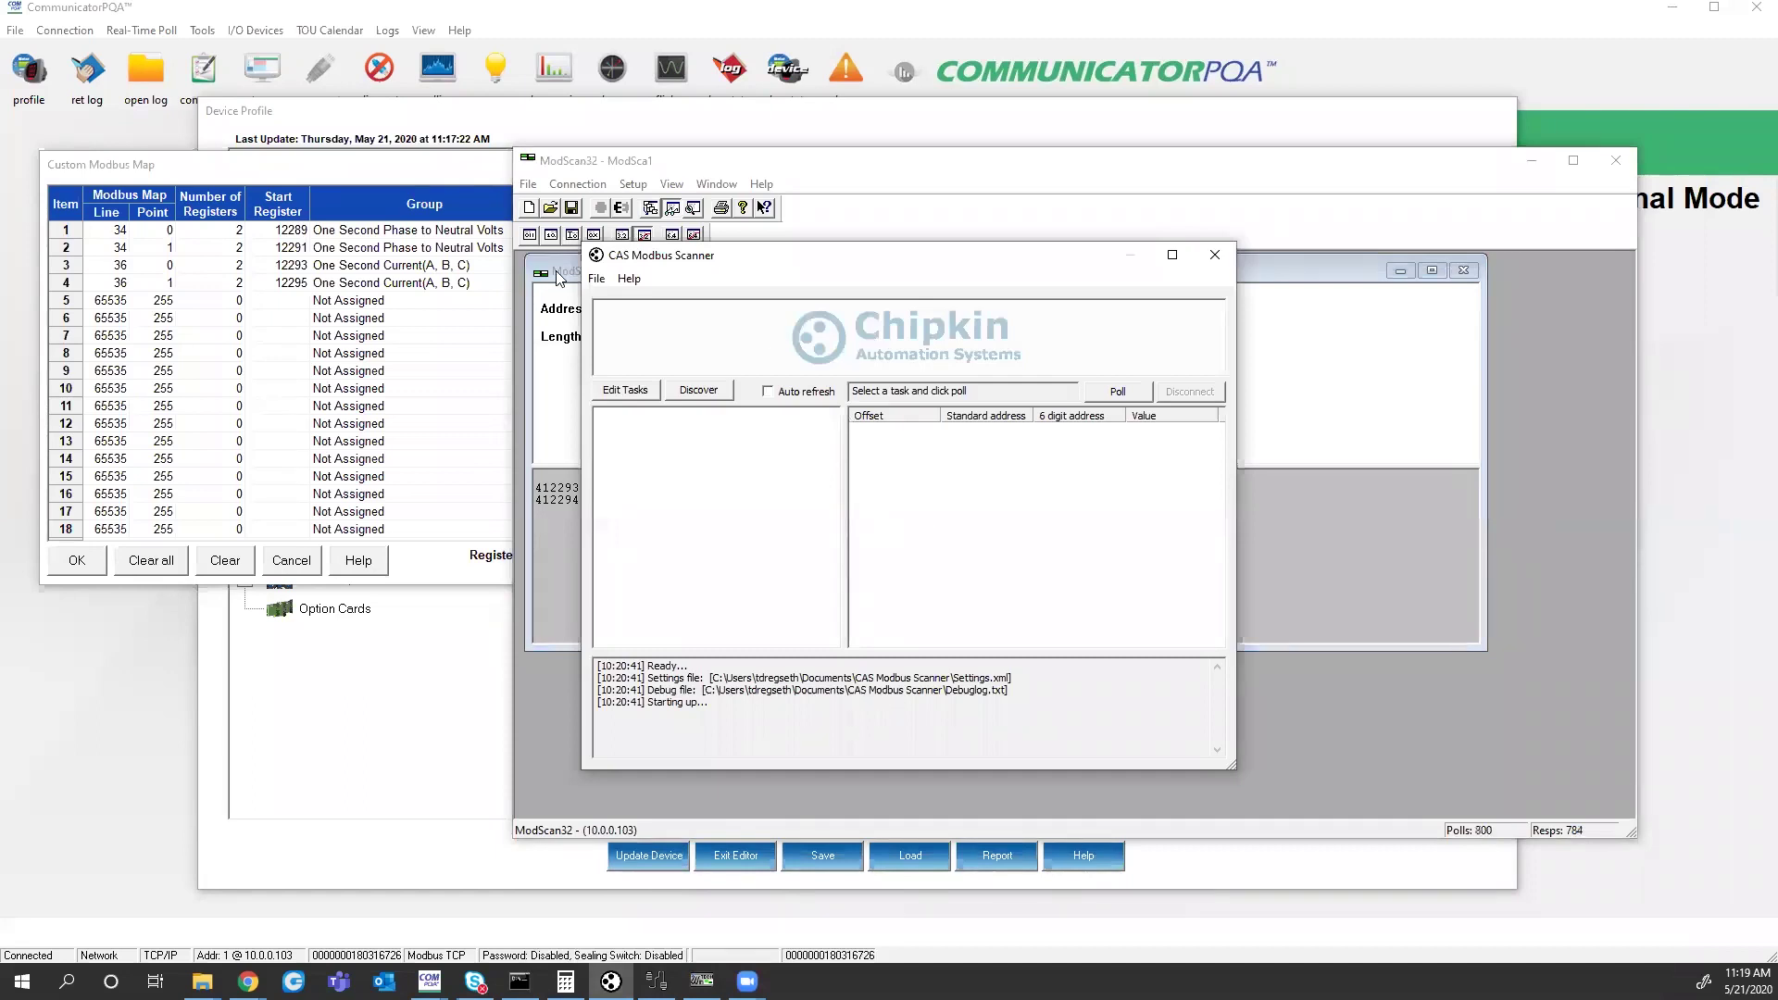
{"action": "left_click", "coordinate": [634, 393]}
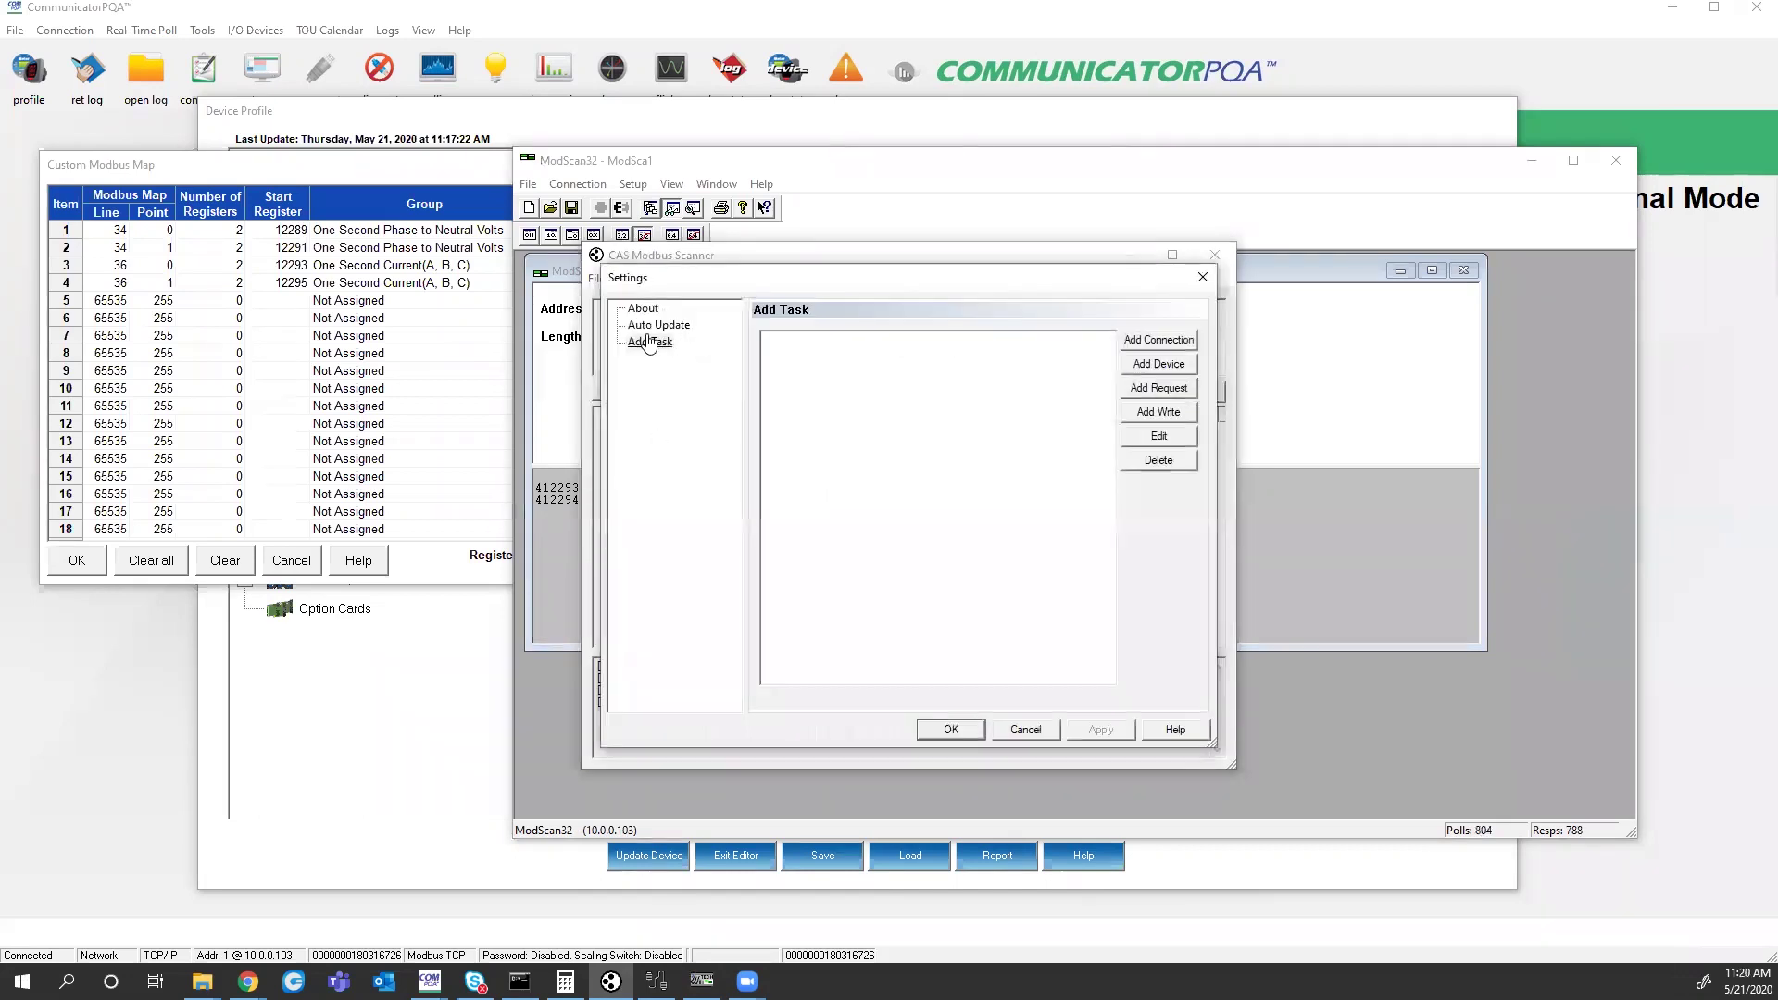
{"action": "left_click", "coordinate": [1179, 346]}
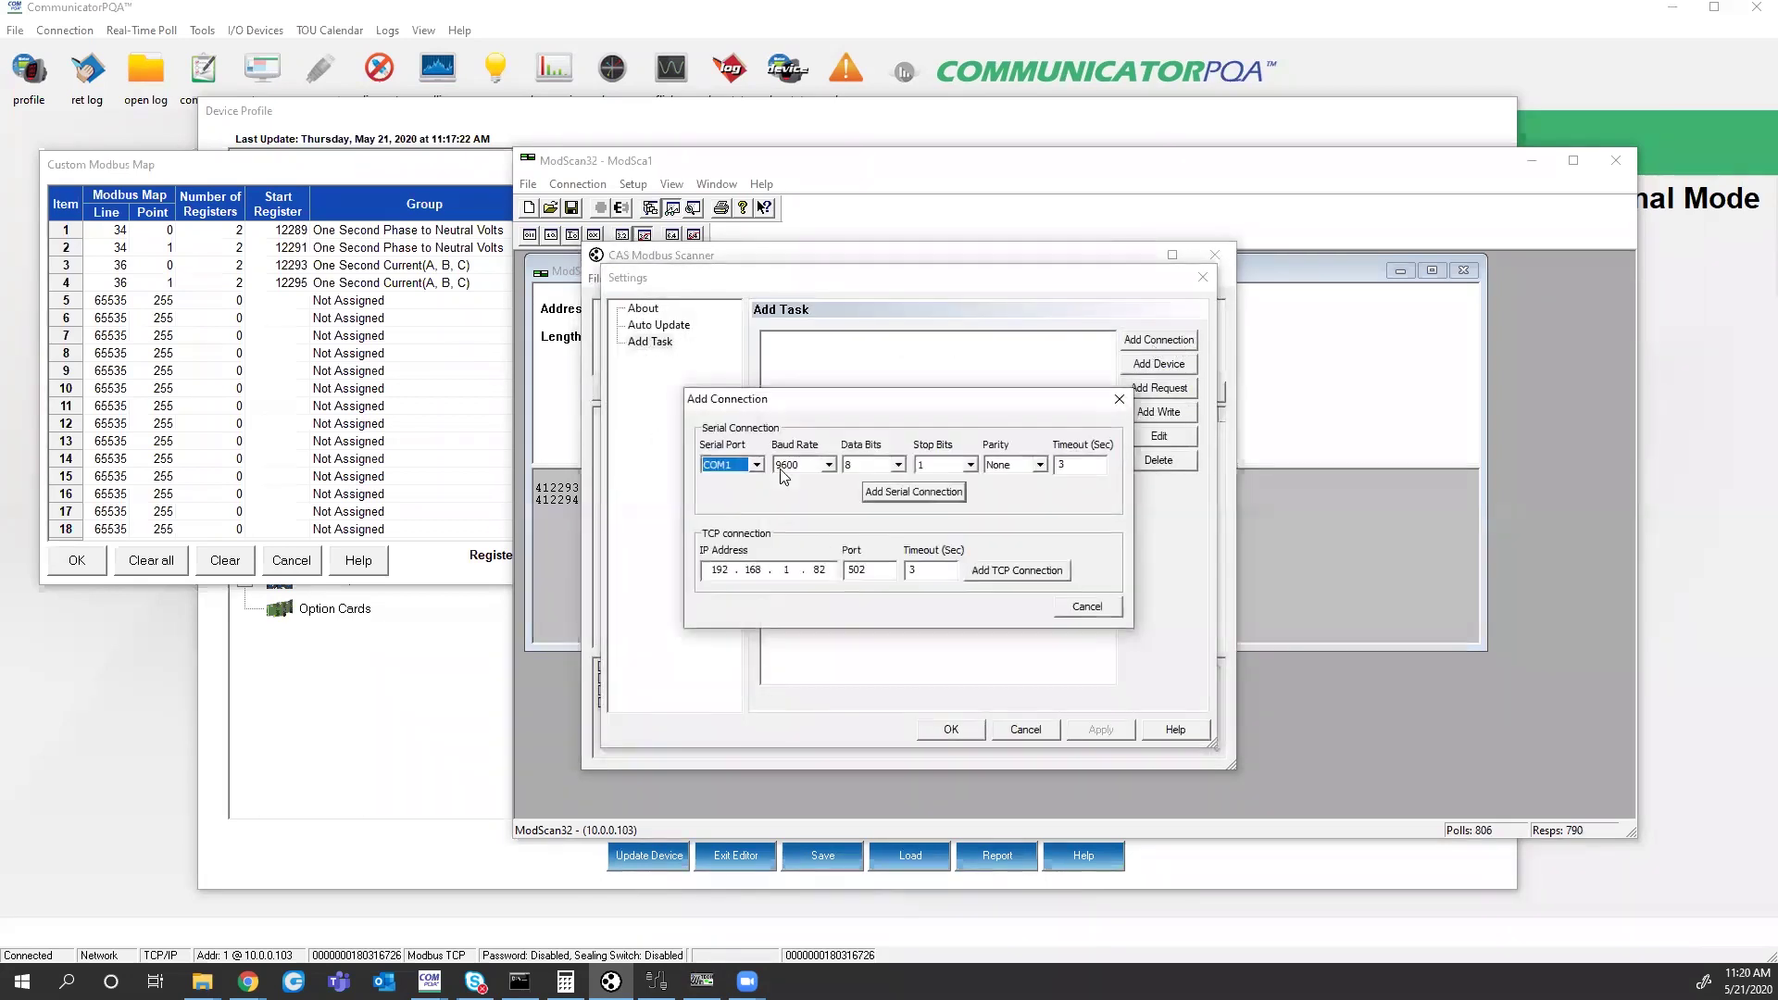
{"action": "left_click", "coordinate": [719, 571]}
{"action": "double_click", "coordinate": [720, 570]}
{"action": "type", "text": "10.0.0.103"}
{"action": "left_click", "coordinate": [1016, 570]}
- Add device with slave ID 1 under the 10.0.0.103 connection
{"action": "left_click", "coordinate": [884, 339]}
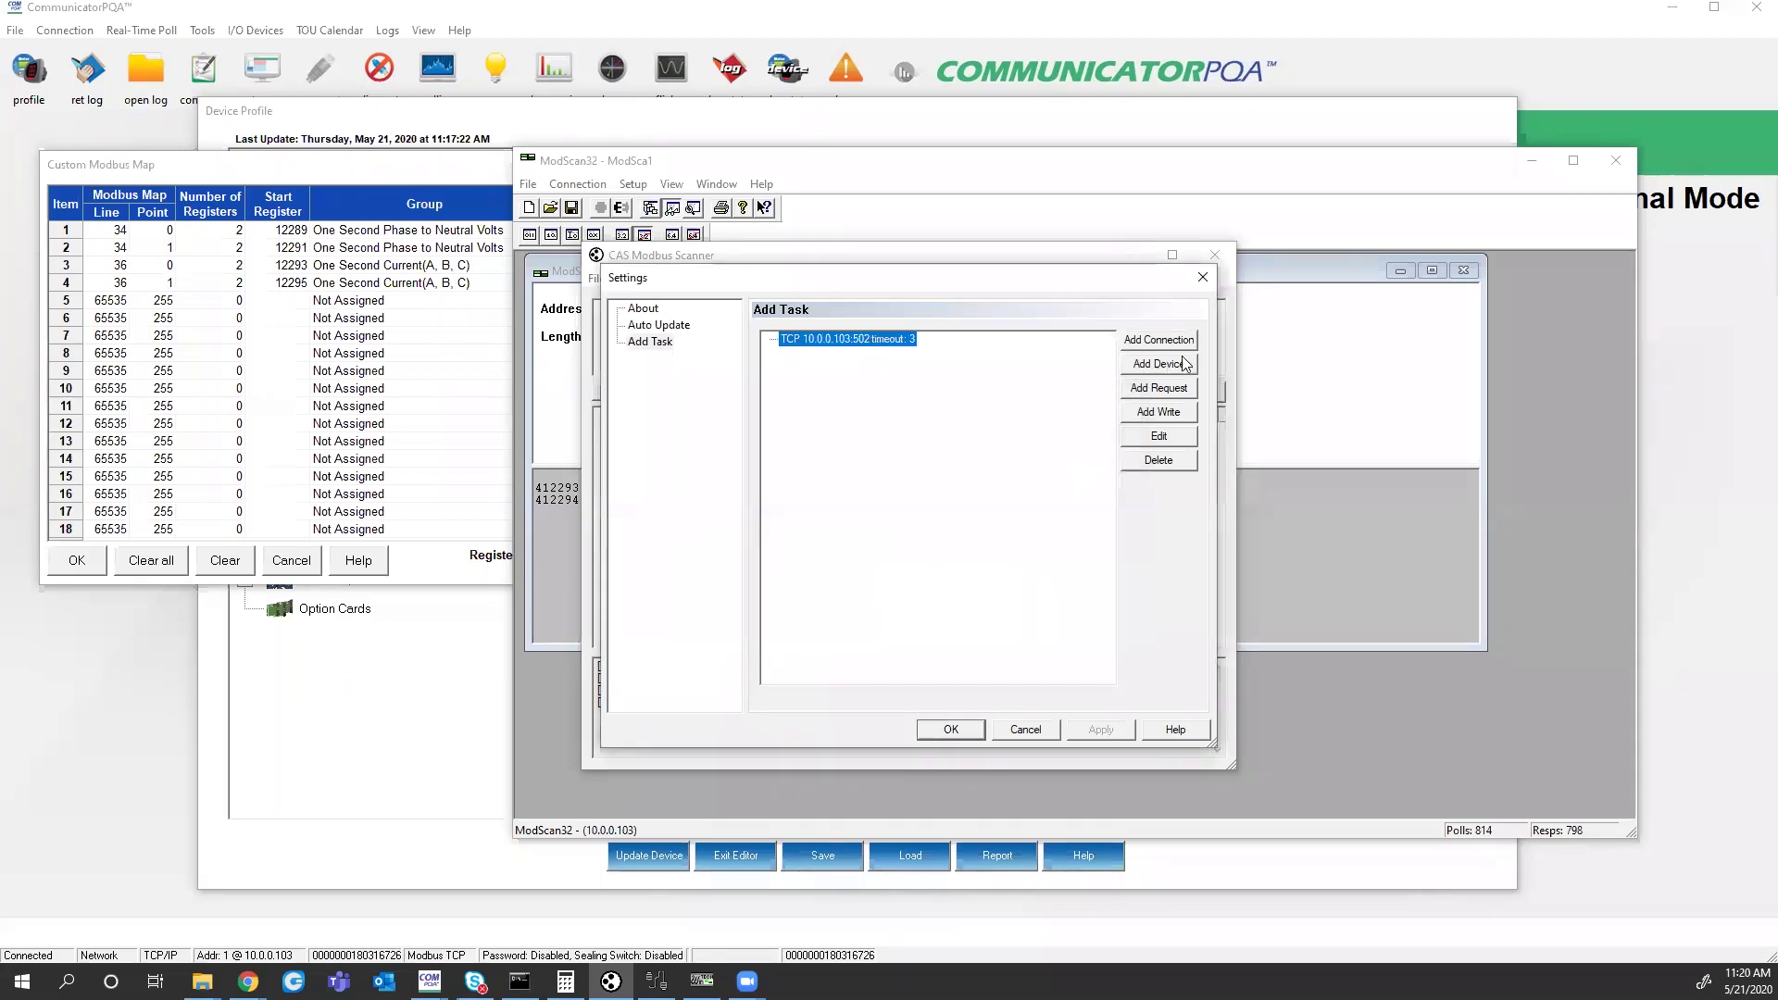
{"action": "left_click", "coordinate": [1172, 361]}
{"action": "double_click", "coordinate": [881, 511]}
{"action": "type", "text": "1"}
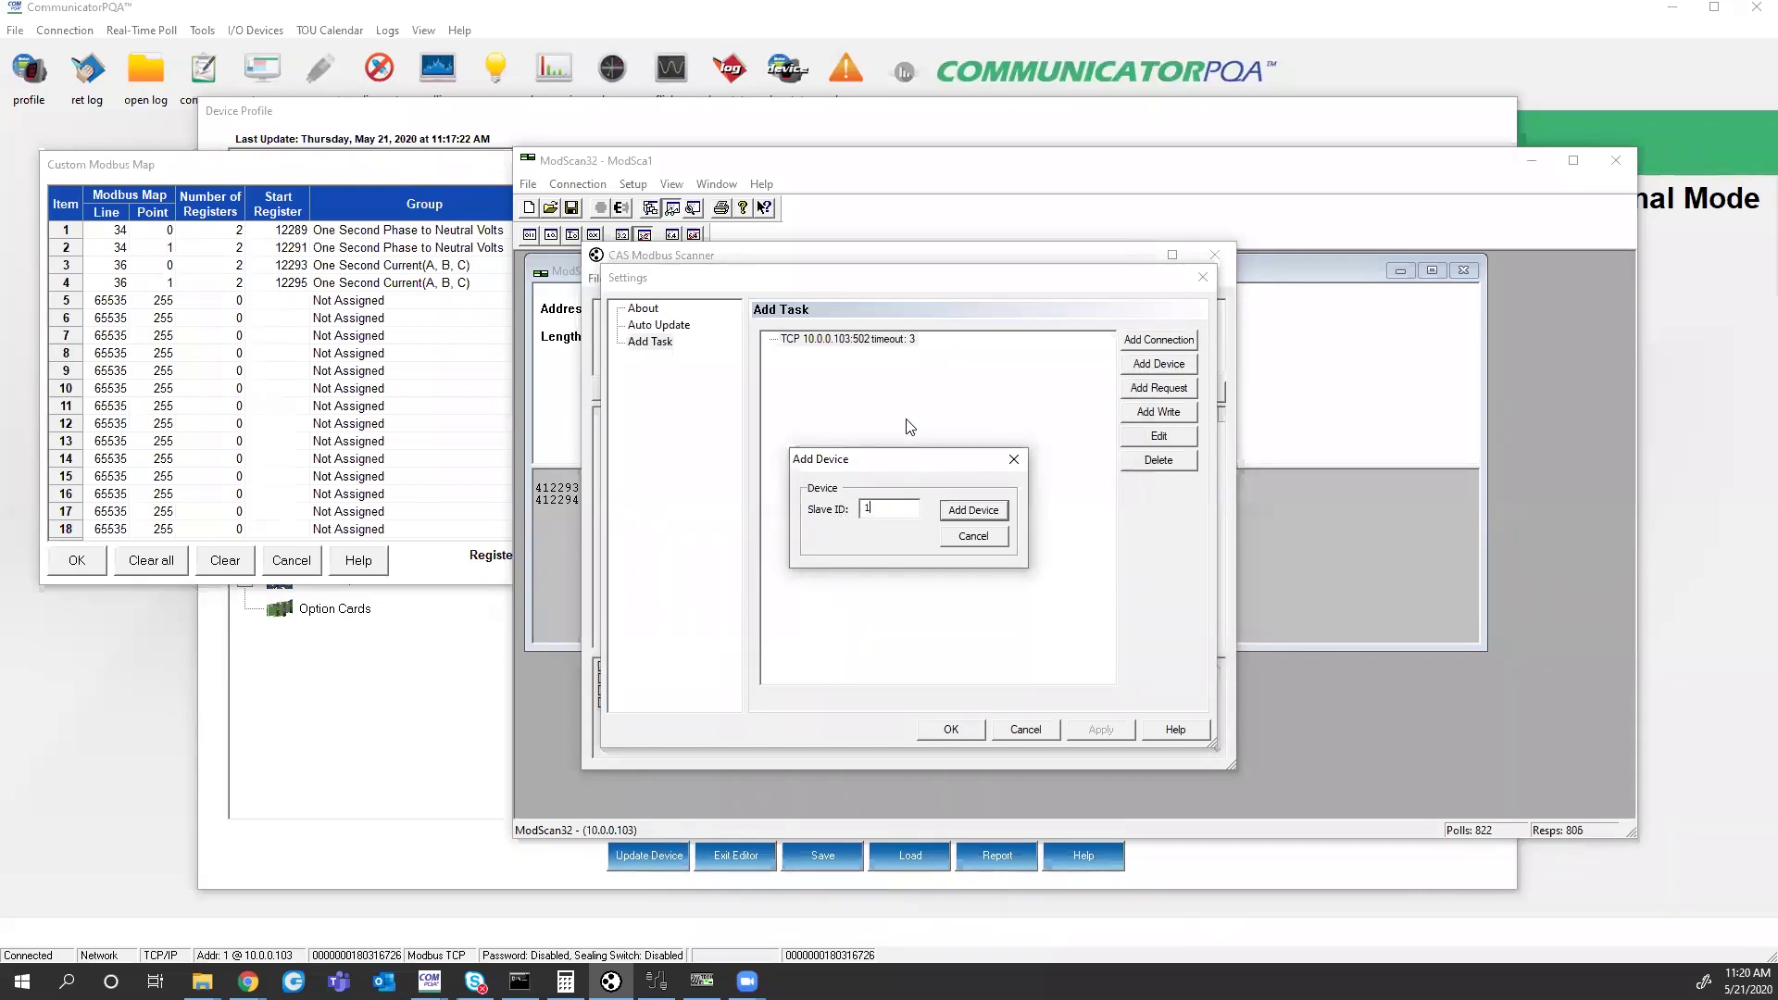
{"action": "left_click", "coordinate": [958, 512]}
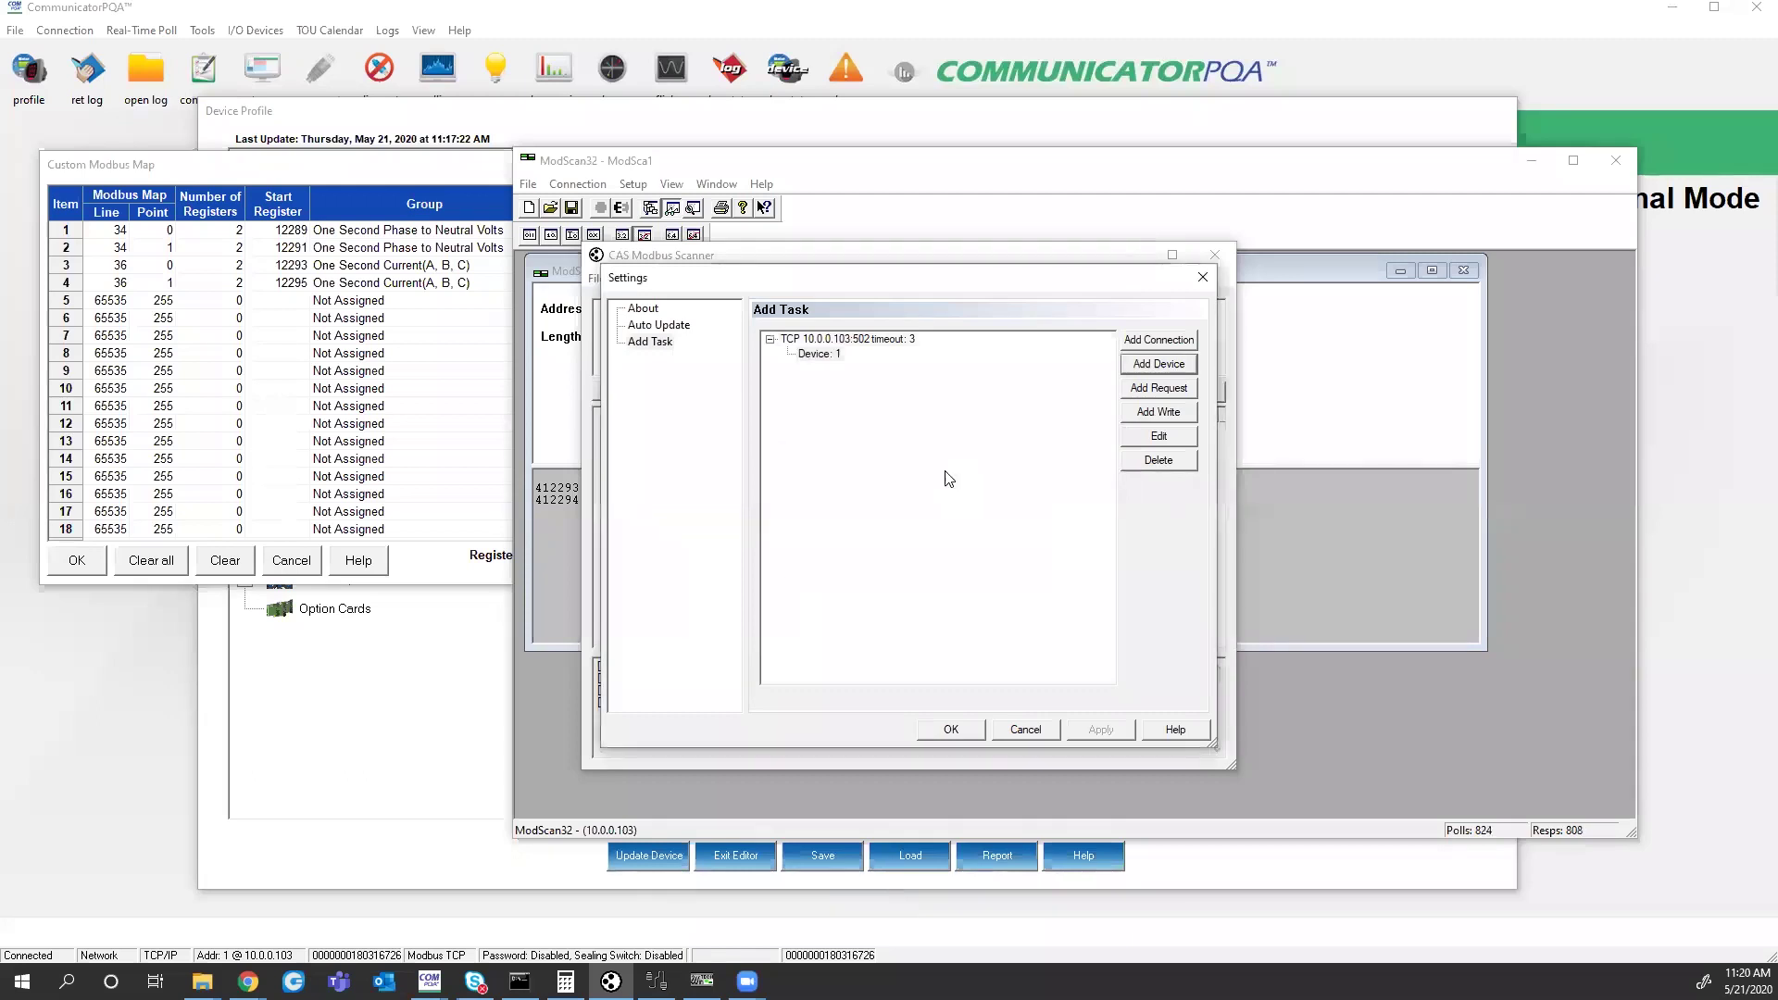
- Add a read request for holding registers, offset 180, length 30
{"action": "left_click", "coordinate": [1174, 392]}
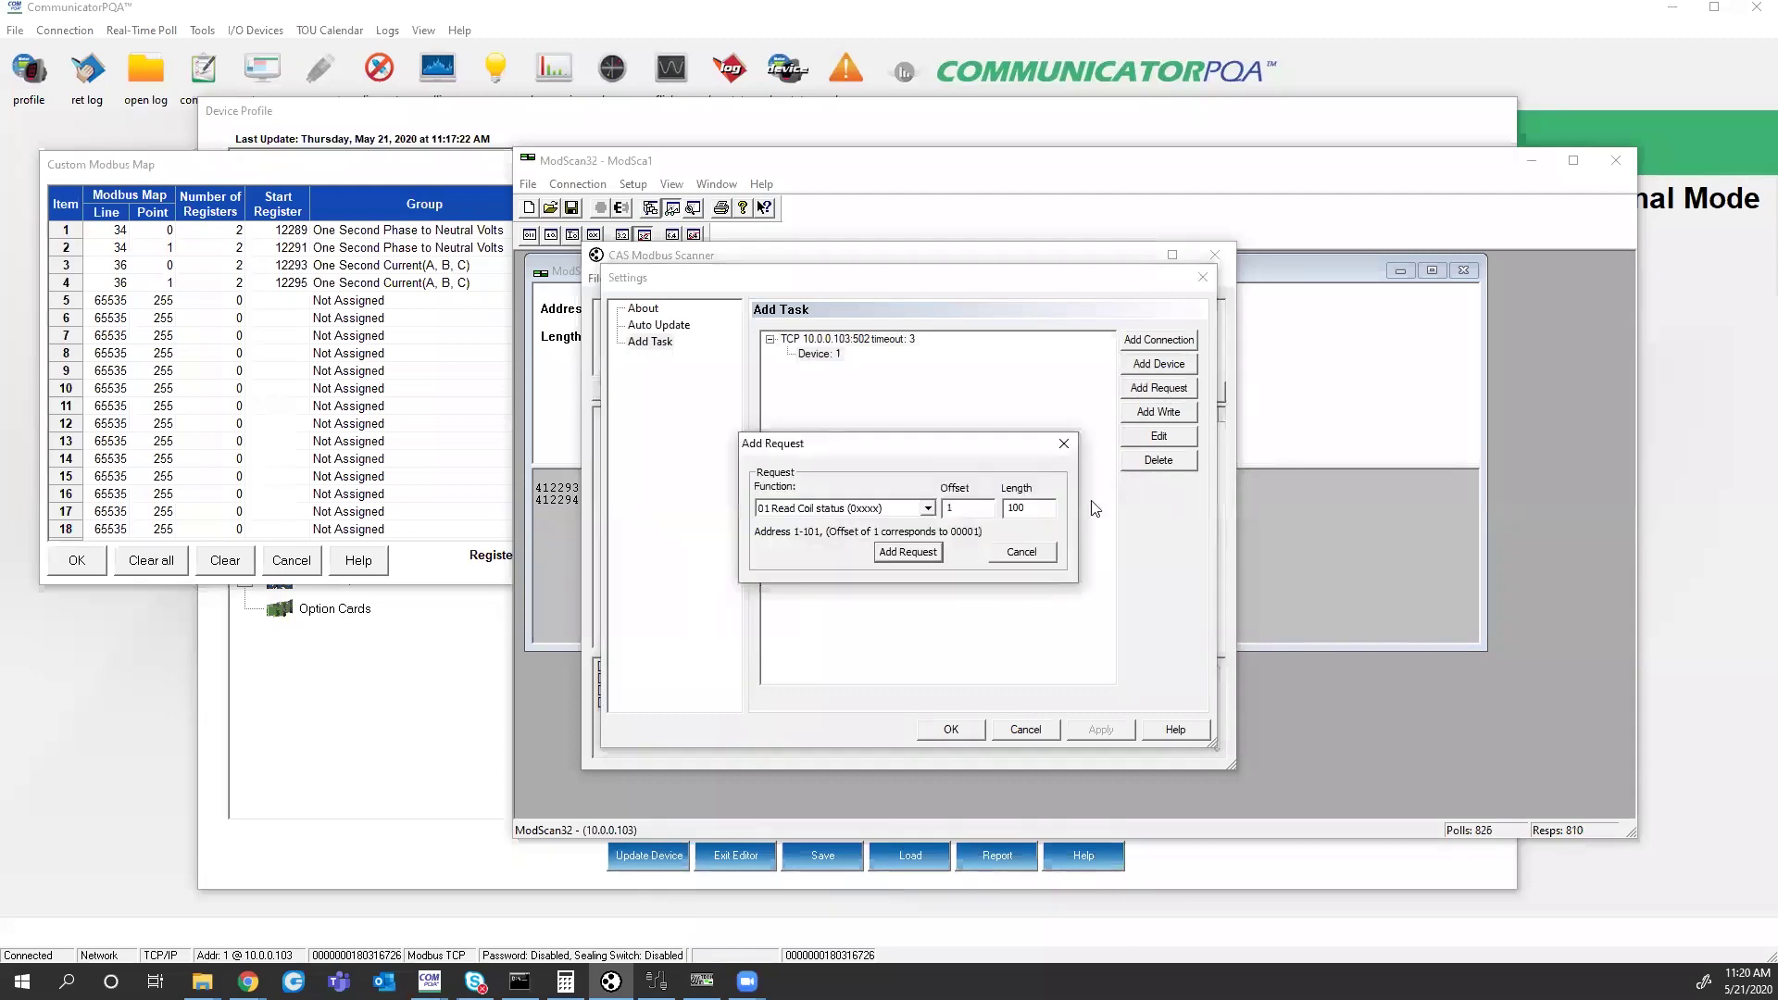
{"action": "left_click", "coordinate": [927, 508]}
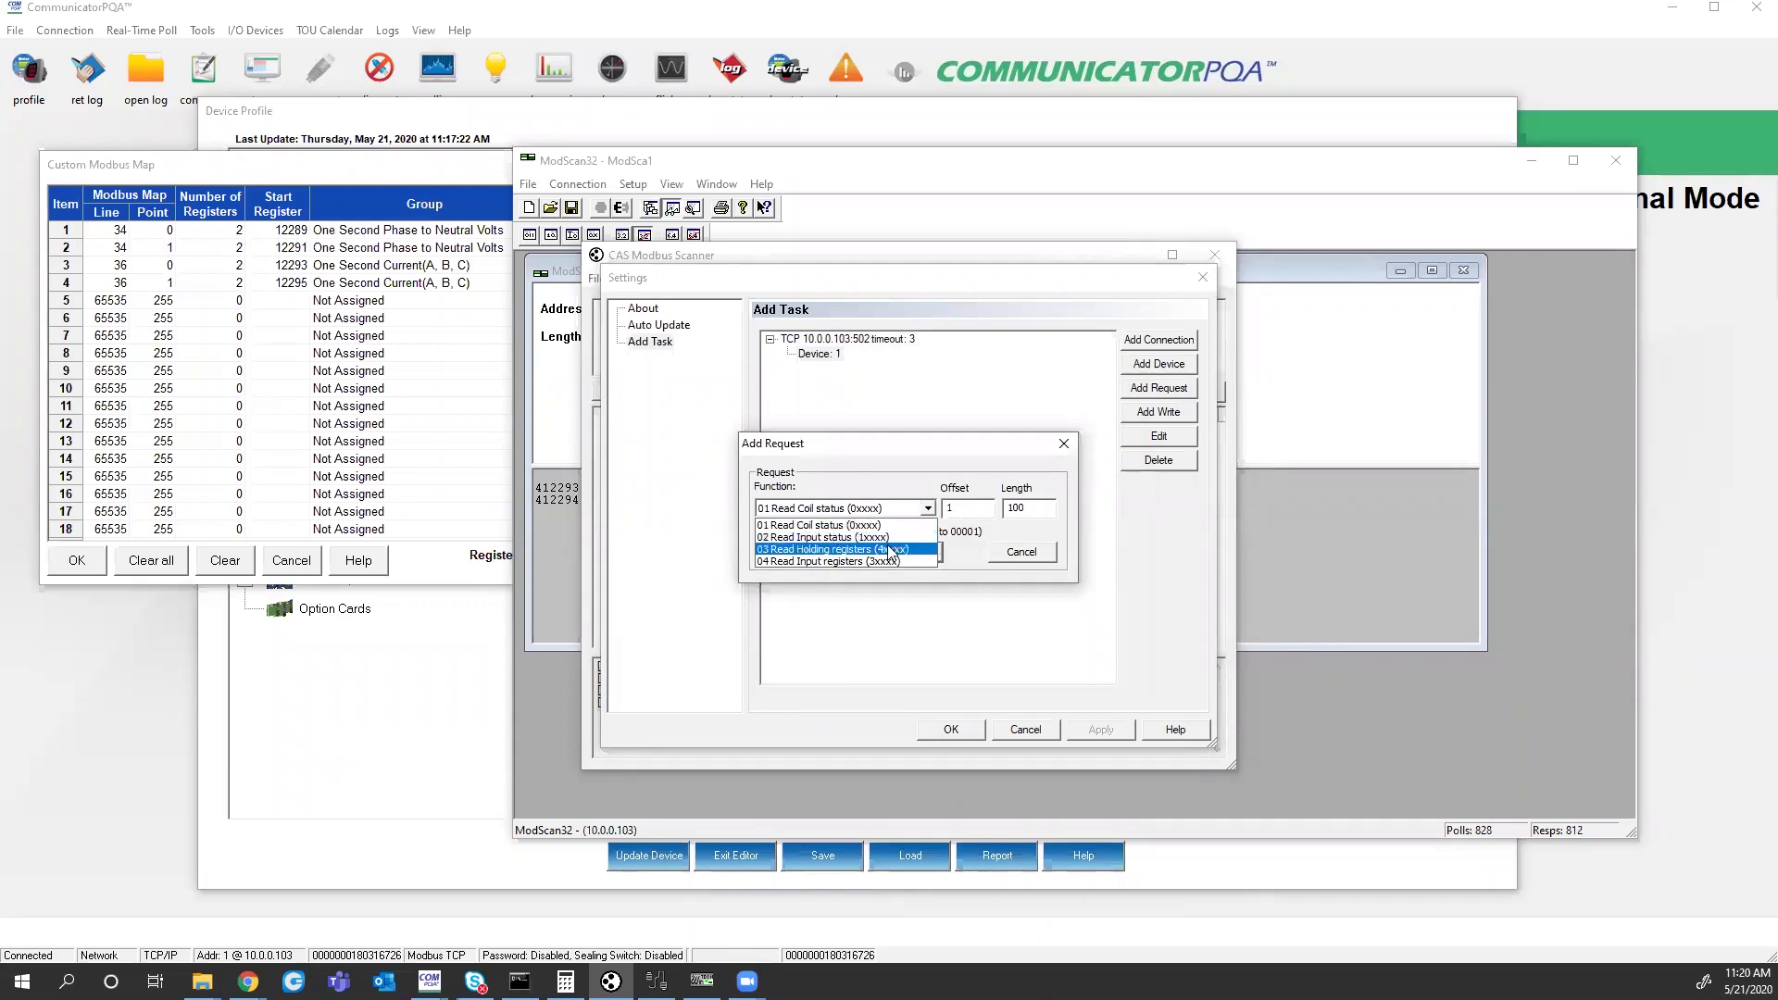
{"action": "left_click", "coordinate": [898, 547]}
{"action": "left_click_drag", "start_coordinate": [967, 506], "coordinate": [938, 514]}
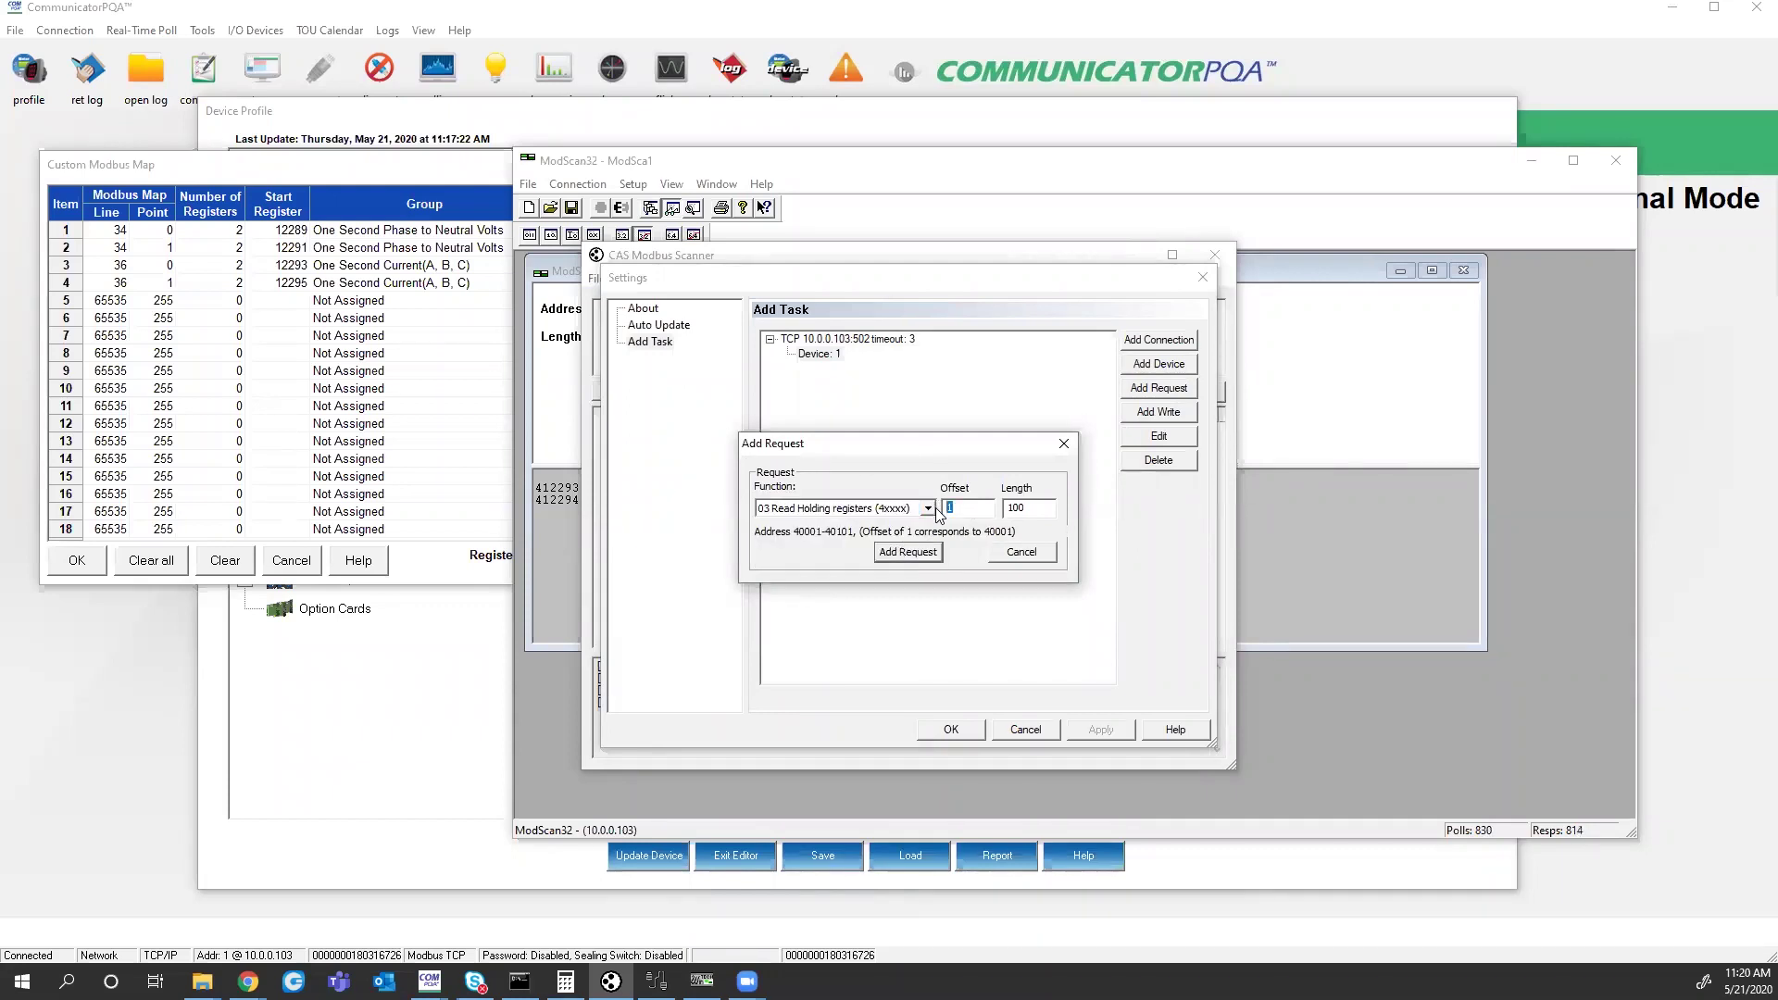
{"action": "type", "text": "180"}
{"action": "left_click_drag", "start_coordinate": [1035, 510], "coordinate": [1004, 512]}
{"action": "type", "text": "30"}
{"action": "left_click", "coordinate": [908, 551]}
- Save the task settings and poll the holding-register read task
{"action": "left_click", "coordinate": [951, 729]}
{"action": "left_click", "coordinate": [773, 444]}
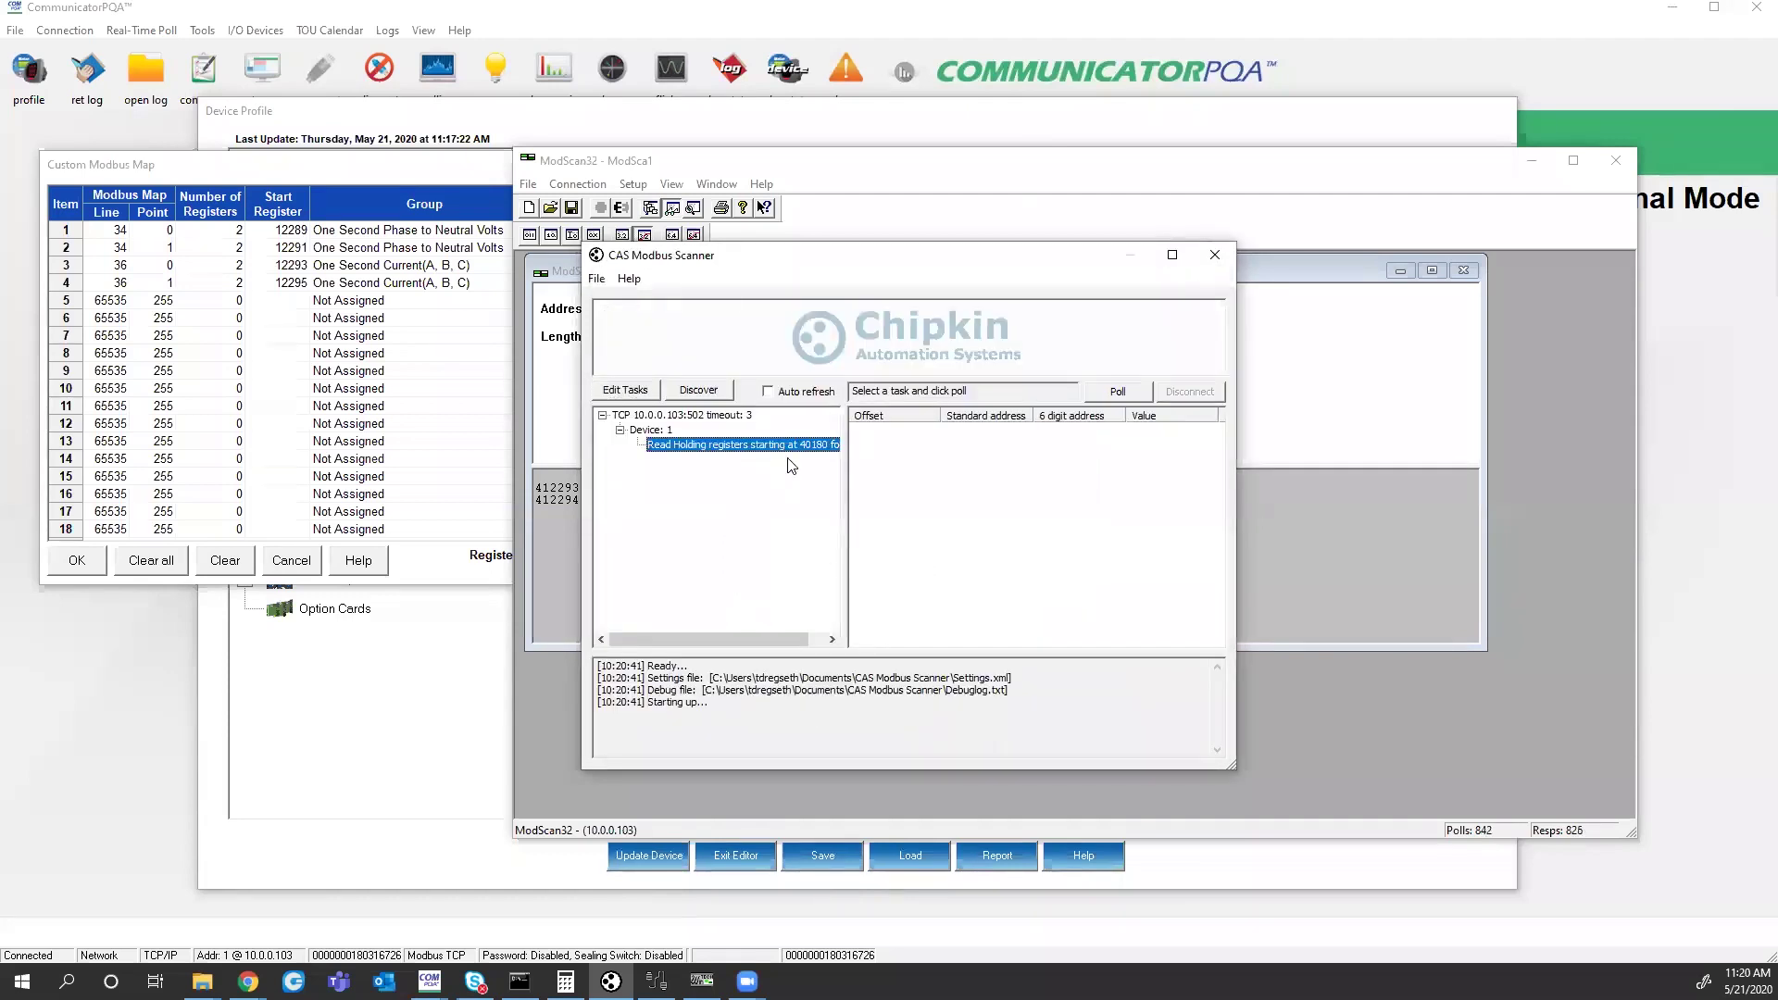
{"action": "left_click", "coordinate": [1117, 391]}
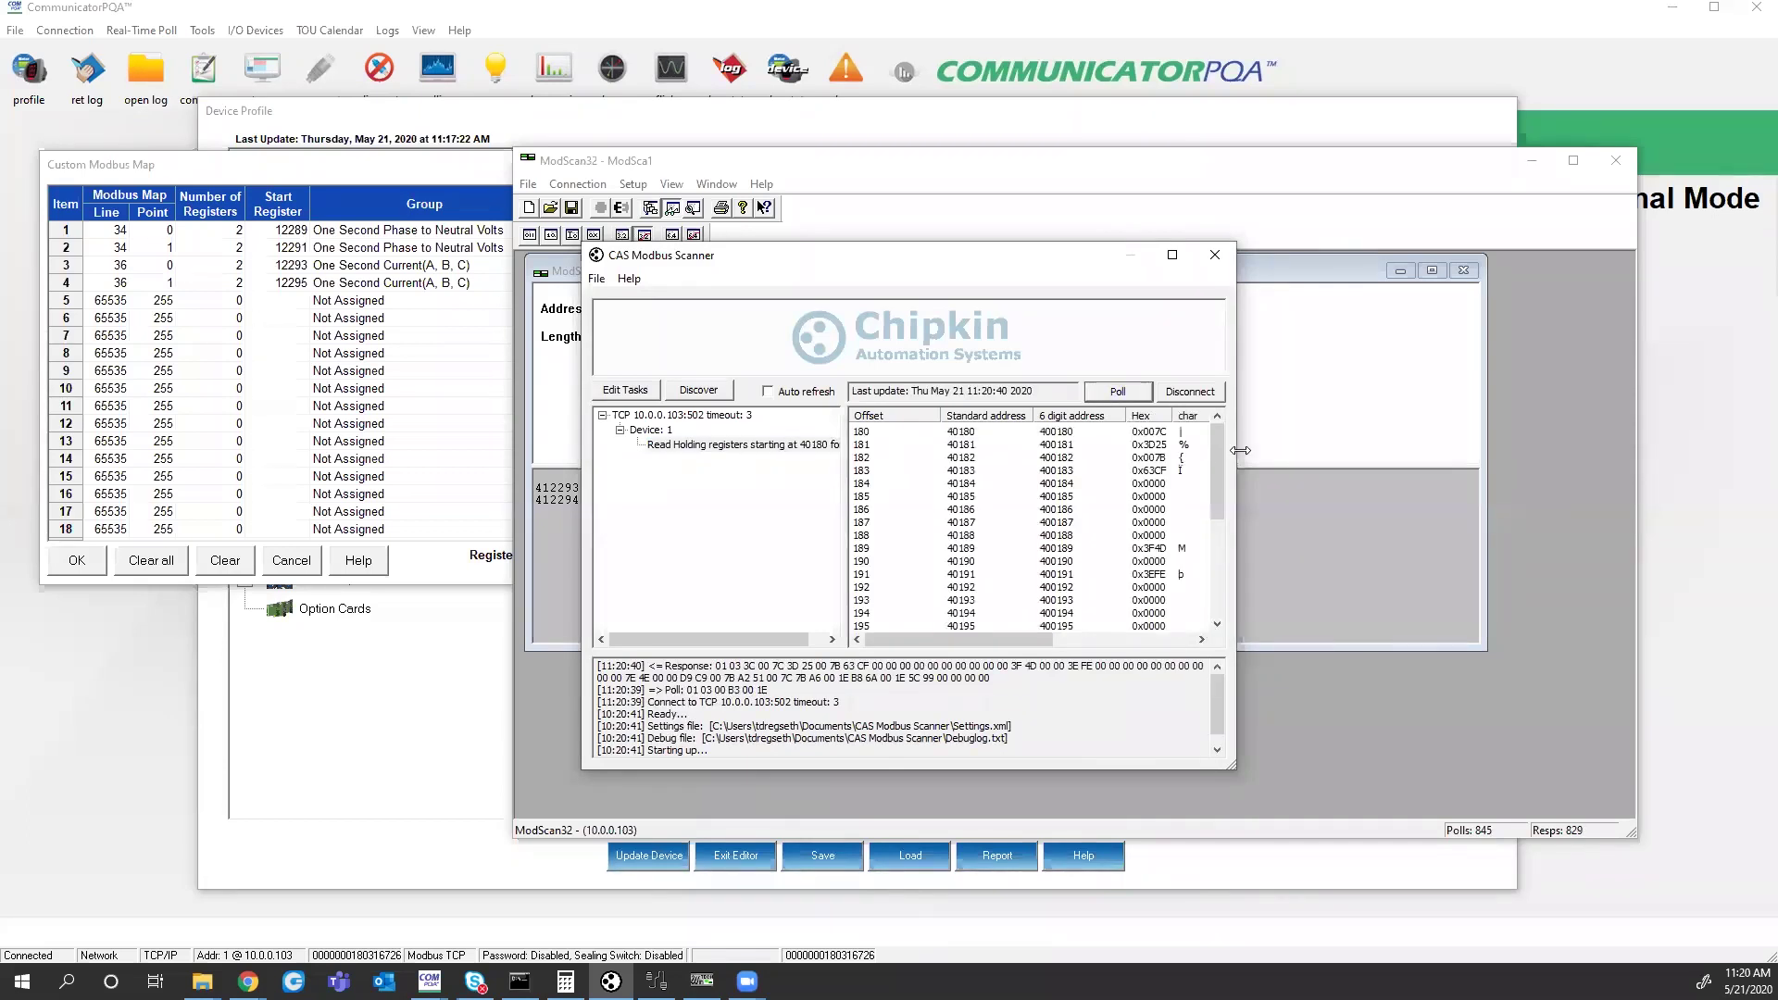
- Widen the scanner window and the uint32, int32 and float32 columns to compare registers 180–181
{"action": "left_click_drag", "start_coordinate": [1240, 450], "coordinate": [1570, 450]}
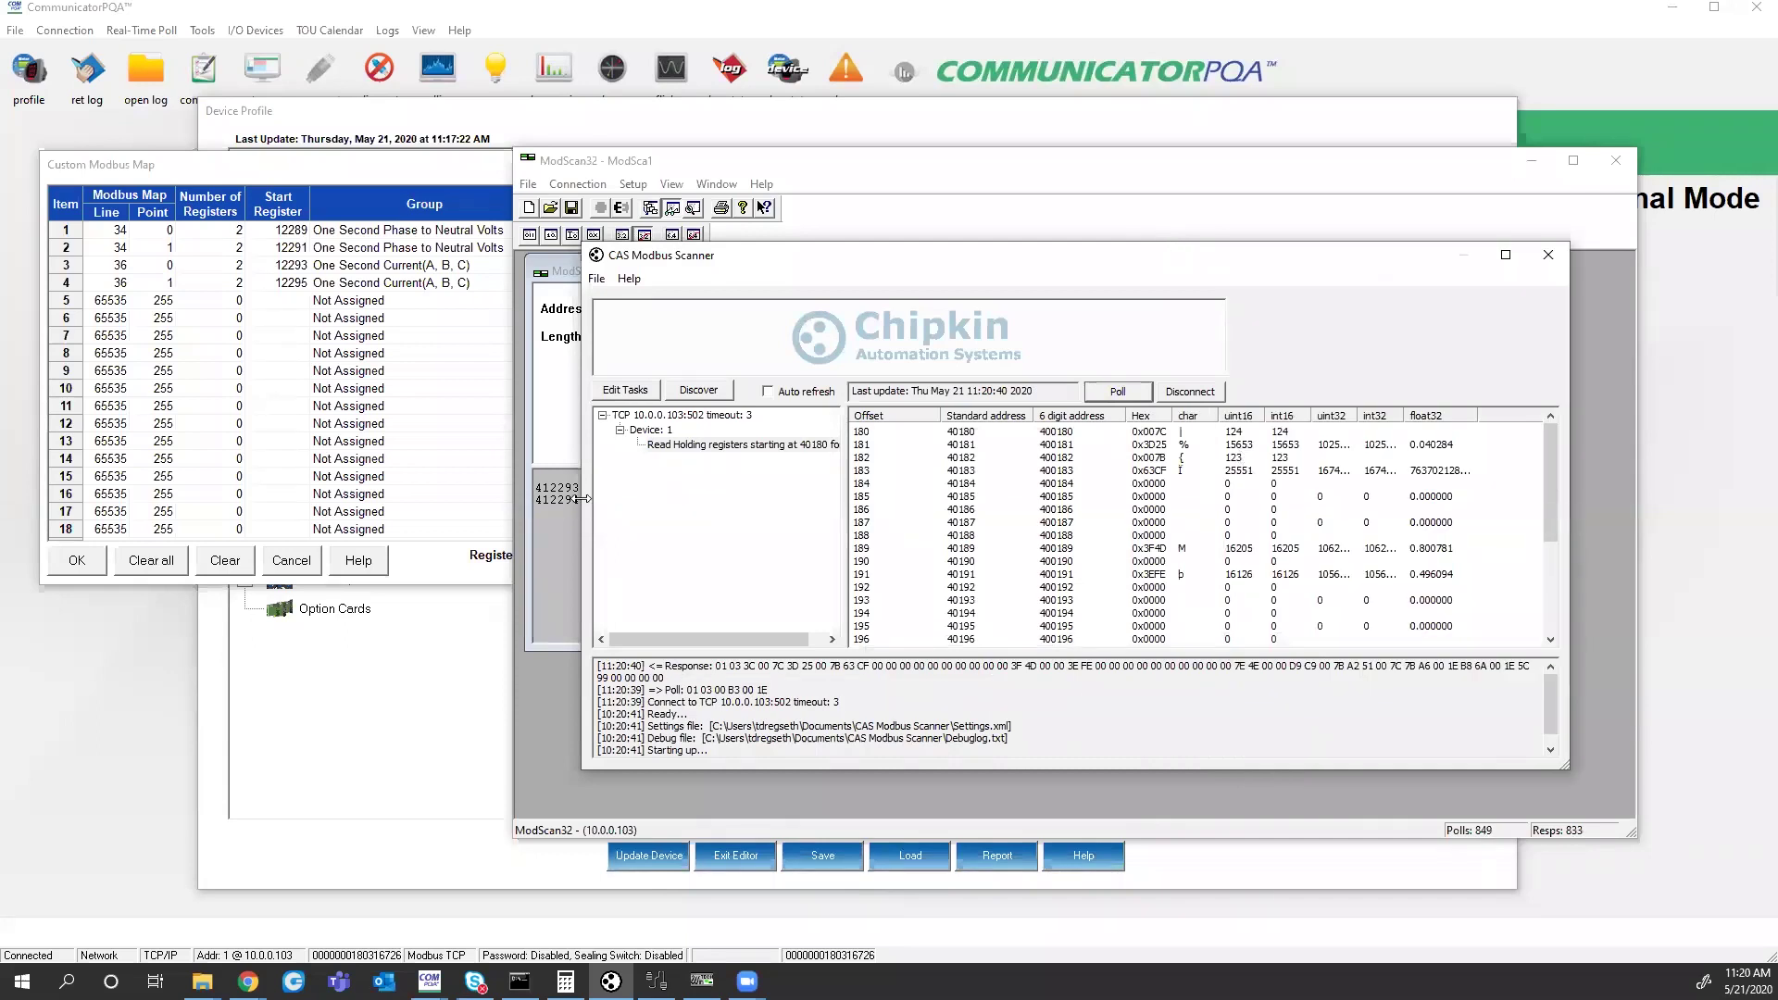
{"action": "left_click_drag", "start_coordinate": [580, 498], "coordinate": [379, 498]}
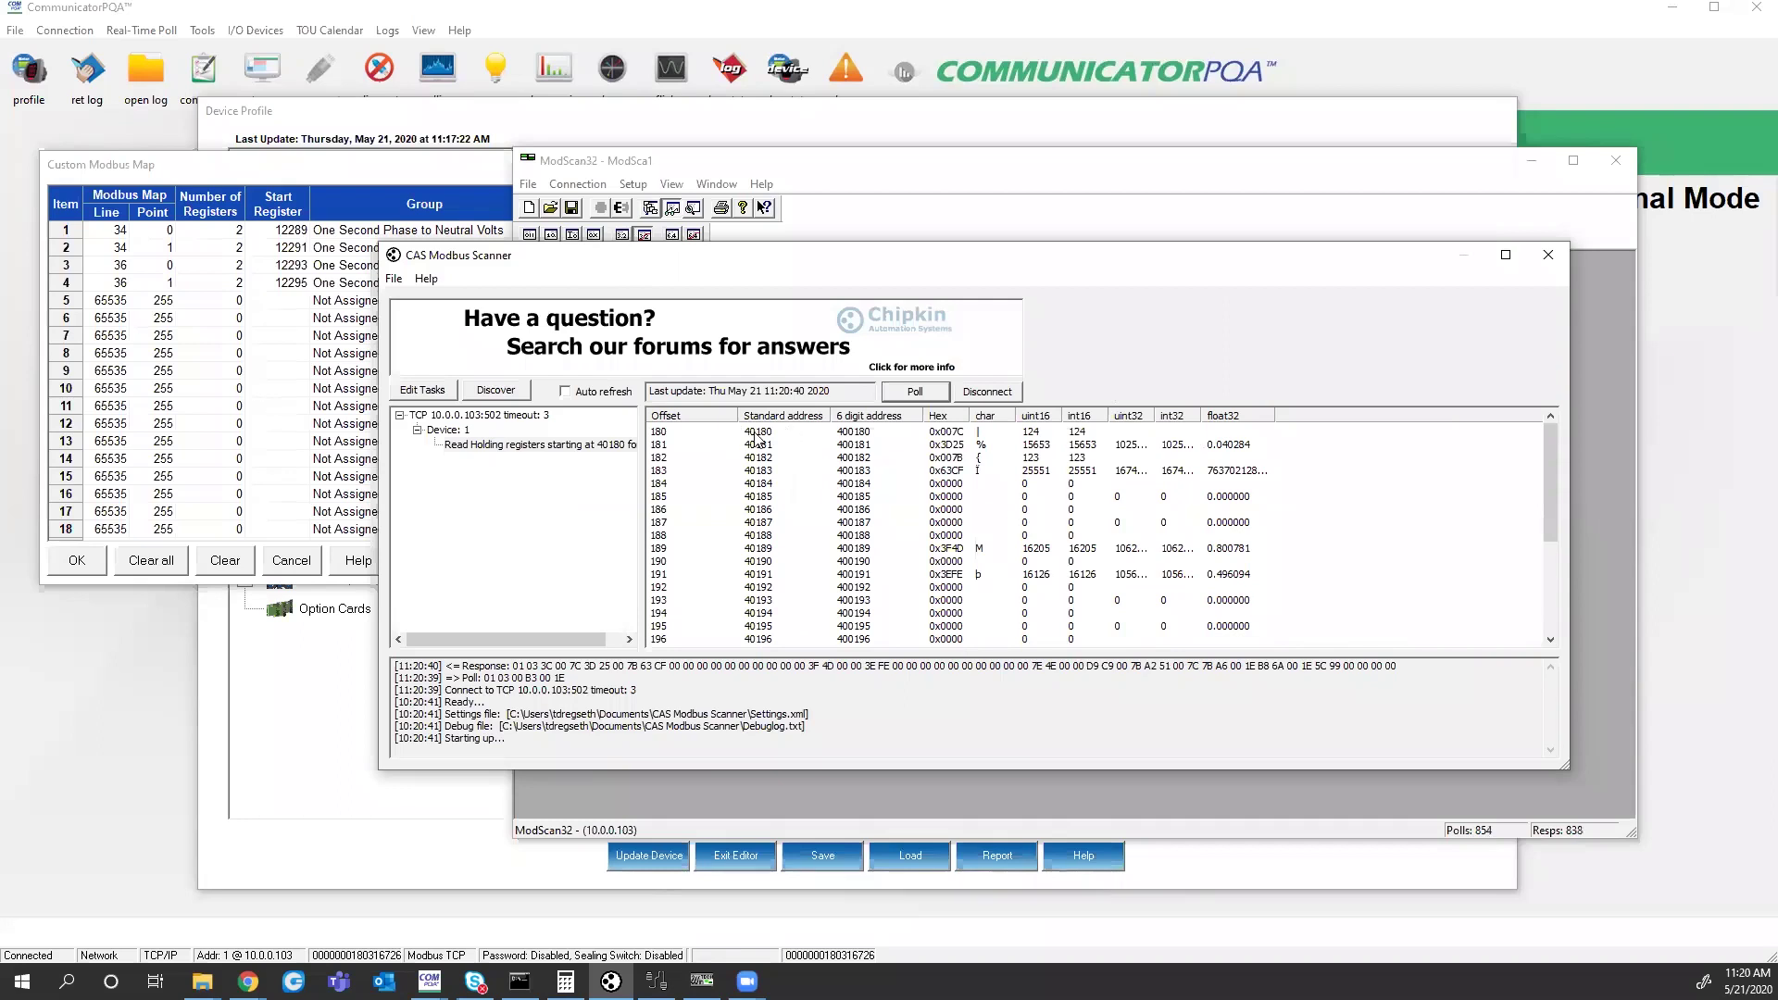
{"action": "left_click", "coordinate": [859, 434]}
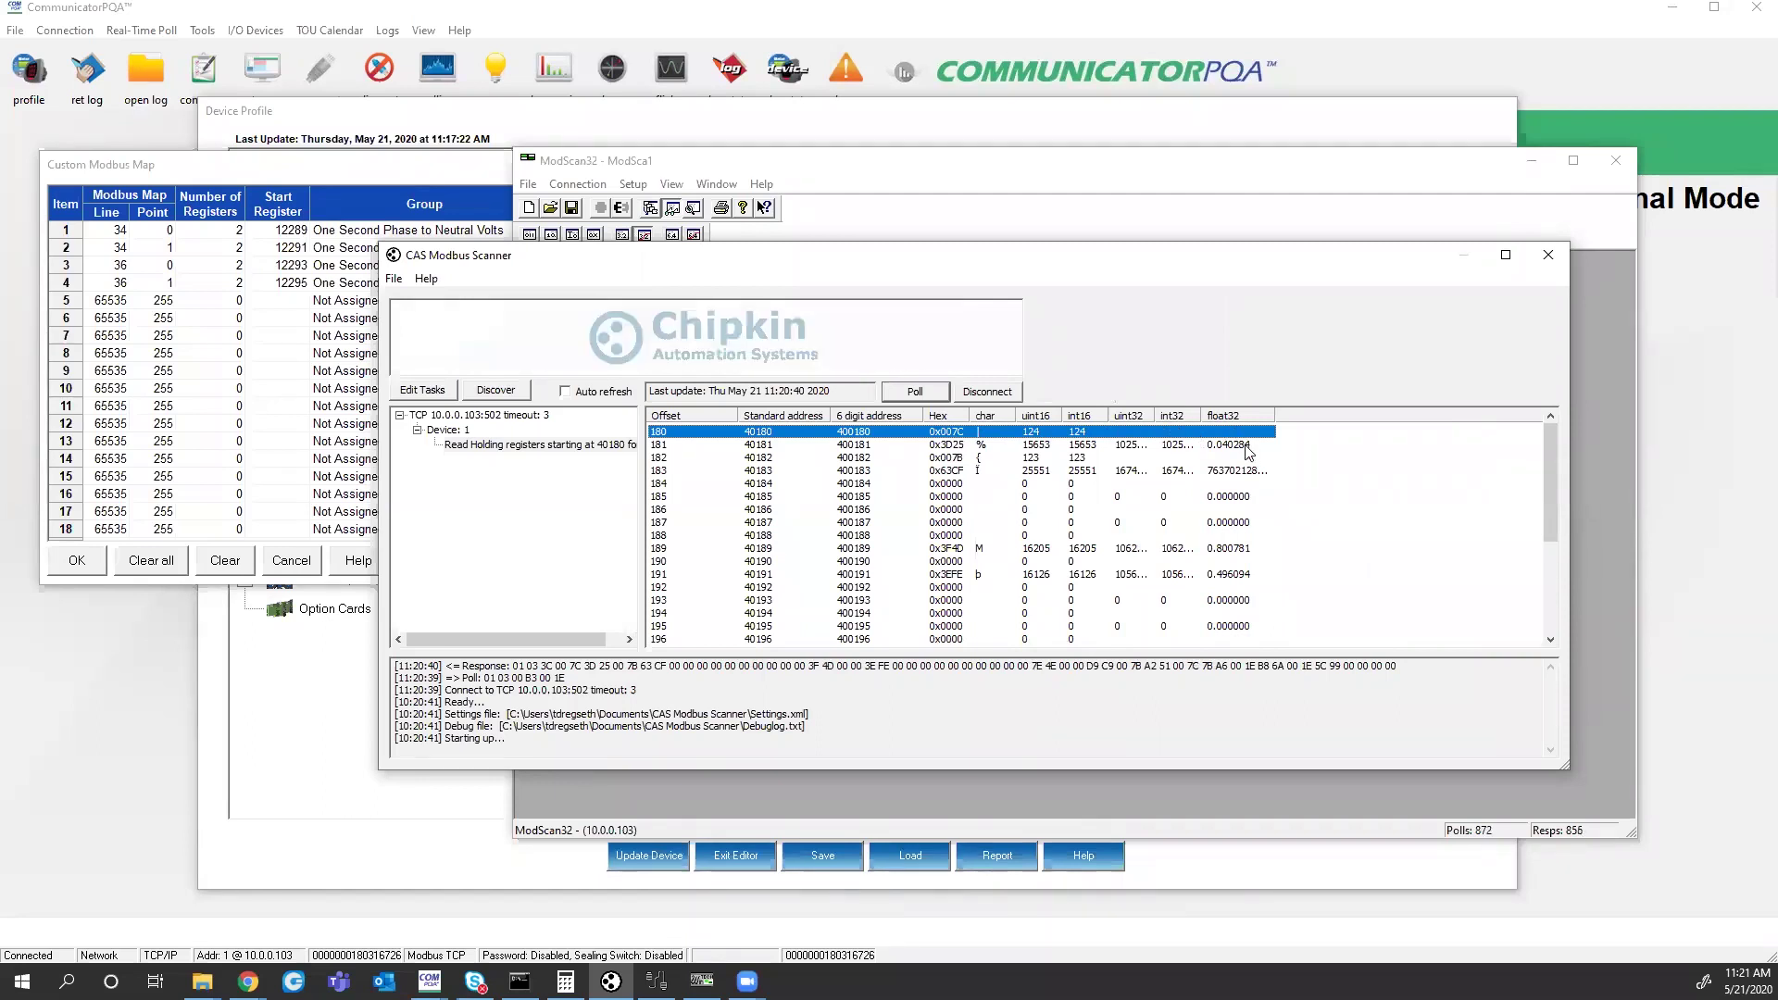
{"action": "left_click_drag", "start_coordinate": [1276, 416], "coordinate": [1334, 416]}
{"action": "left_click_drag", "start_coordinate": [1202, 414], "coordinate": [1288, 406]}
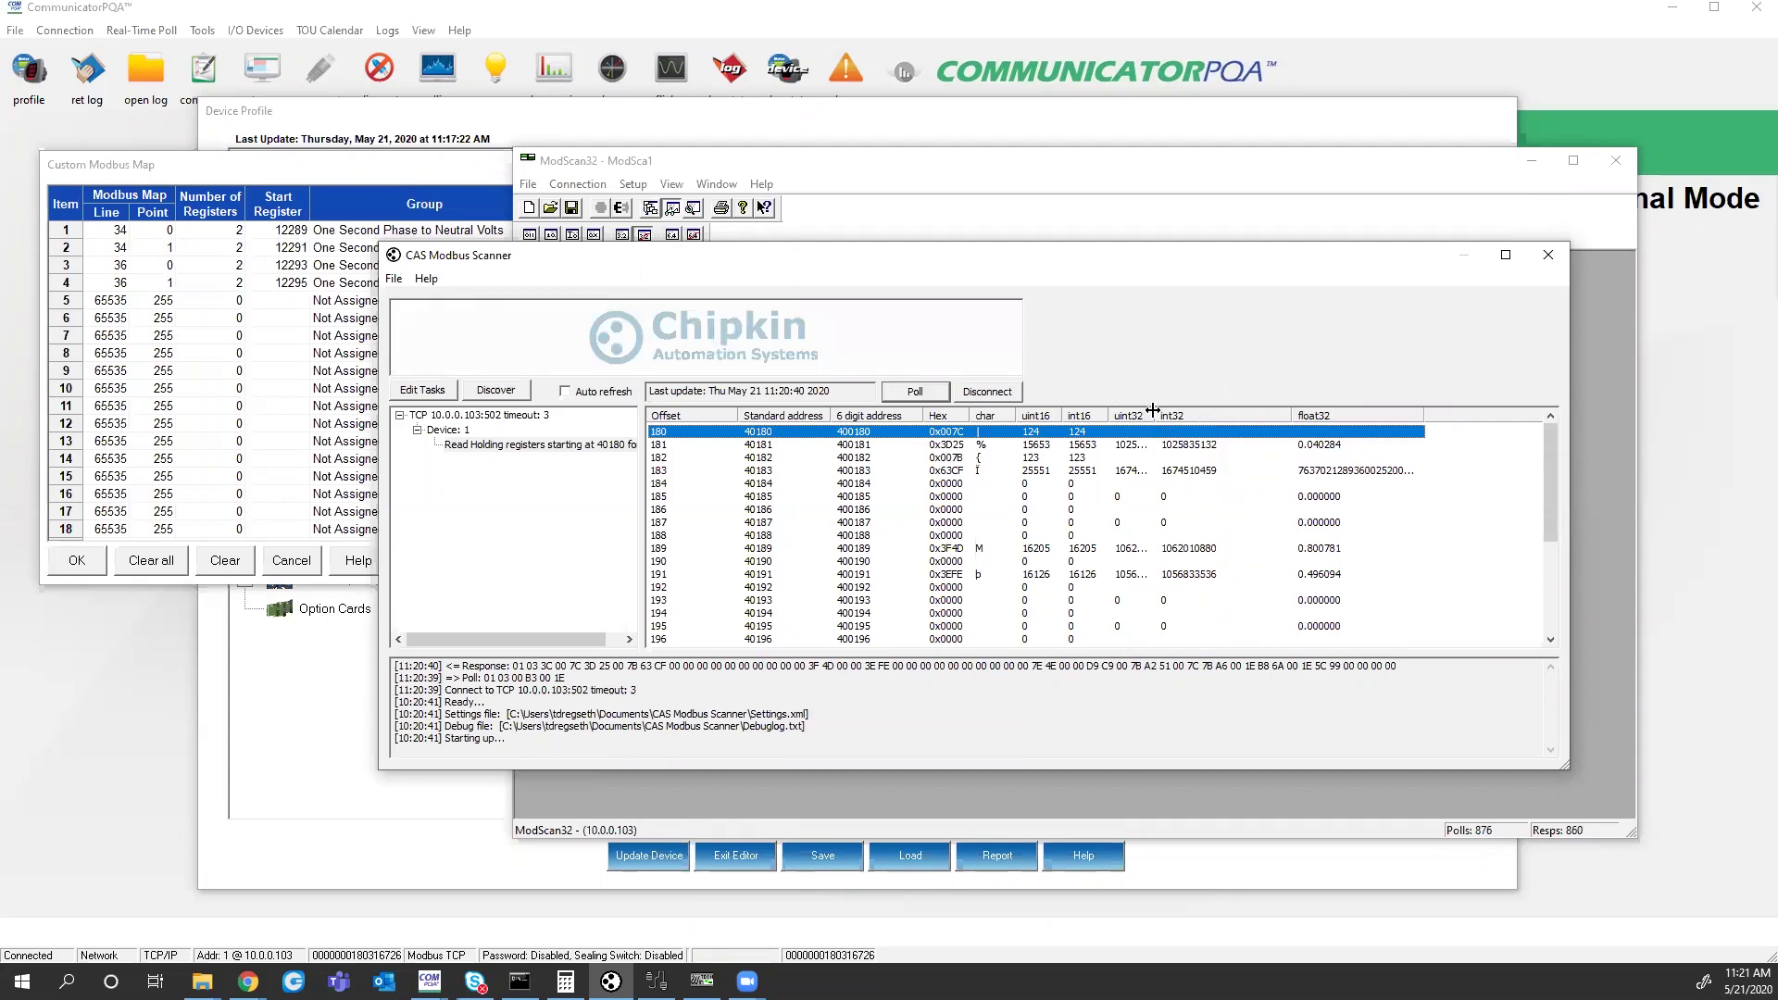
{"action": "left_click_drag", "start_coordinate": [1156, 415], "coordinate": [1206, 415]}
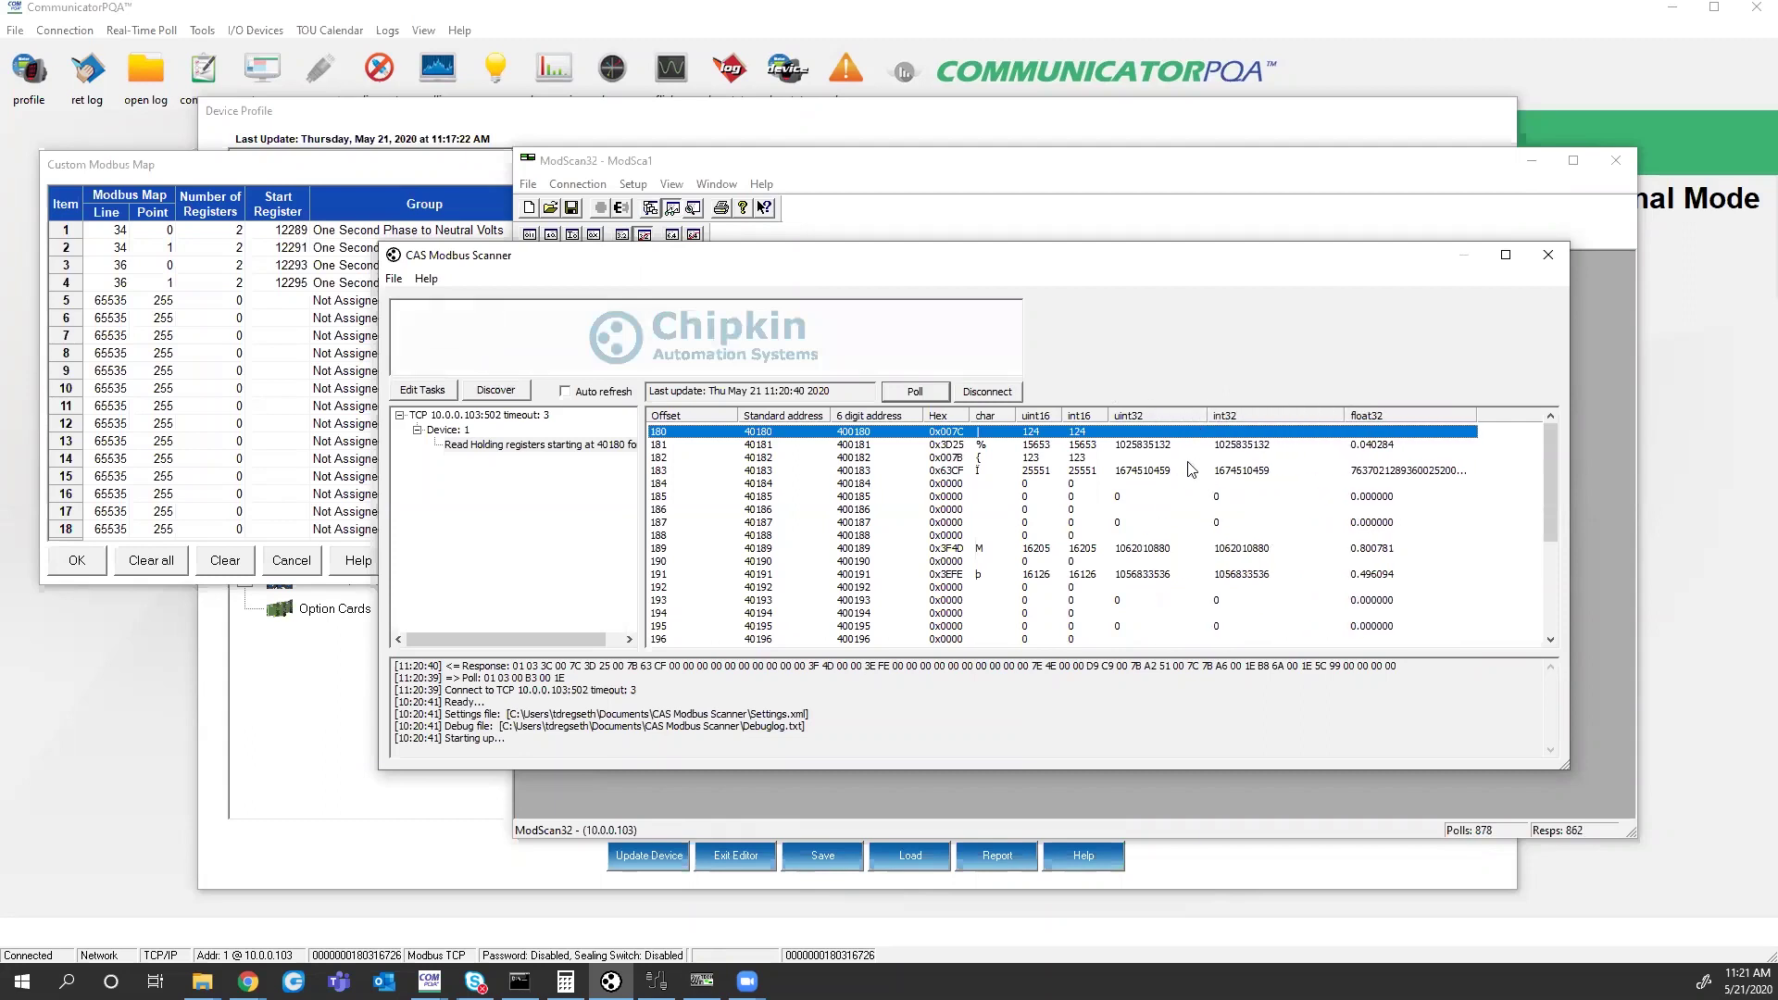
{"action": "left_click", "coordinate": [1134, 445]}
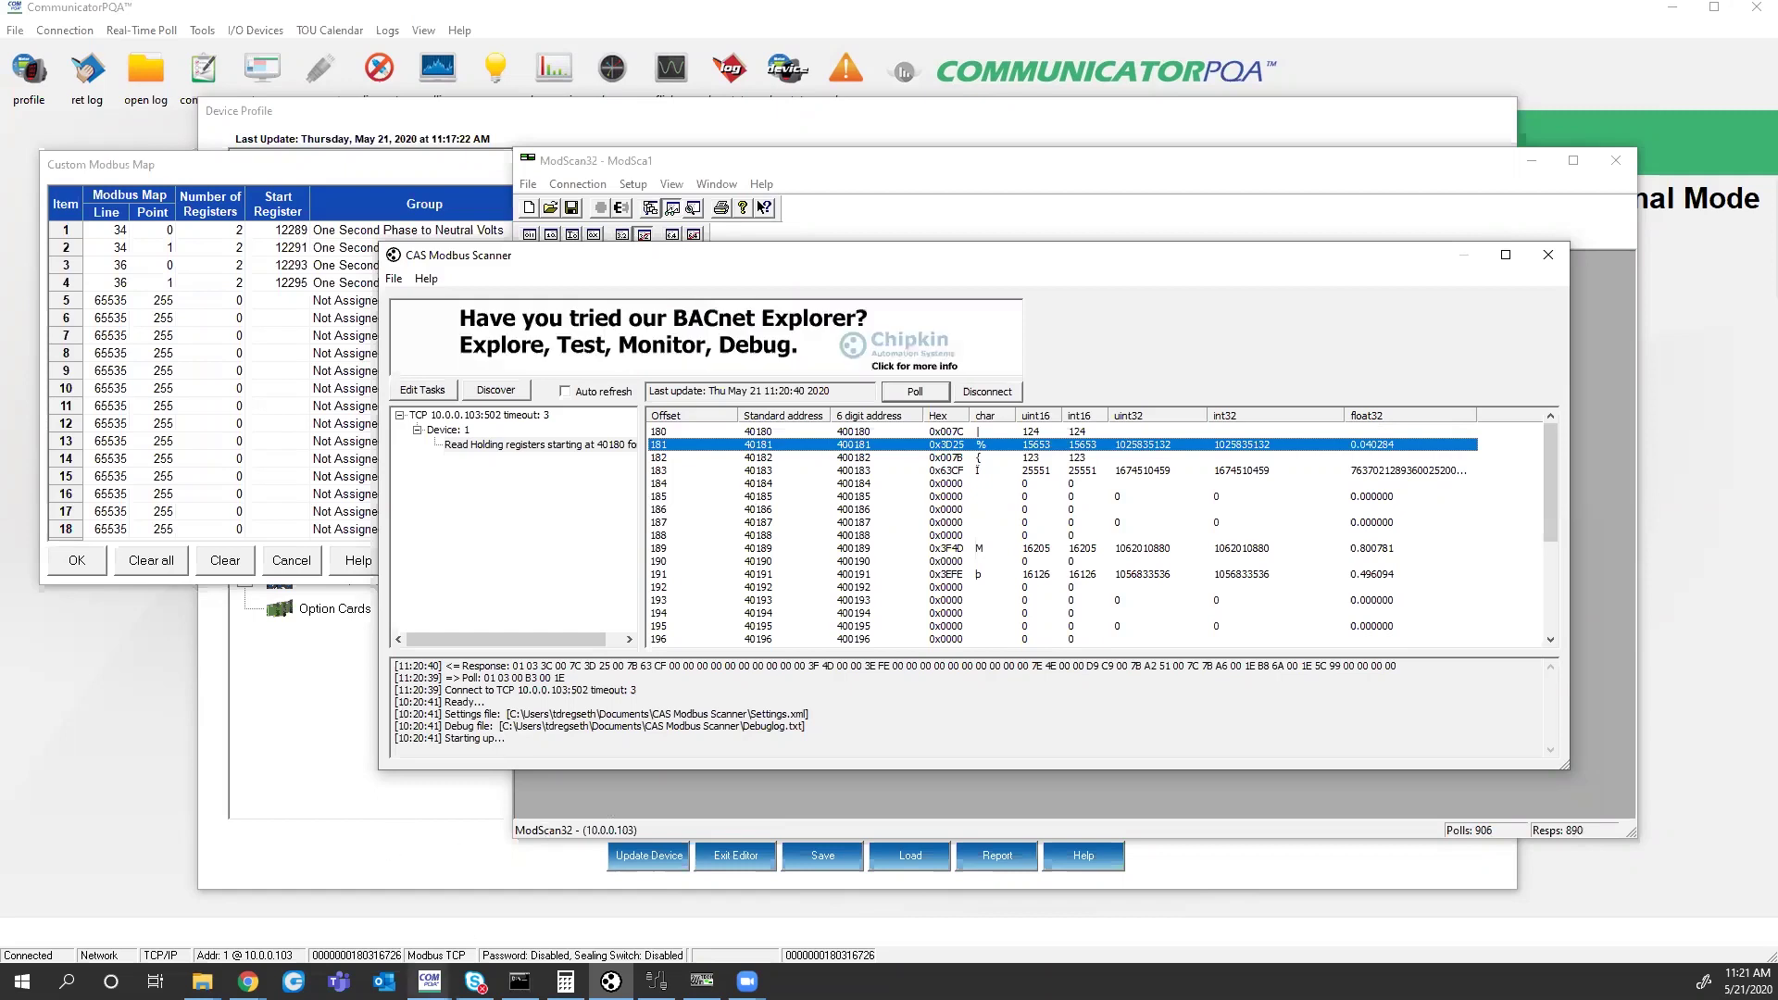
- Check the Nexus 1500+ manual and ModScan32, then return to CAS Modbus Scanner
{"action": "mouse_move", "coordinate": [249, 980]}
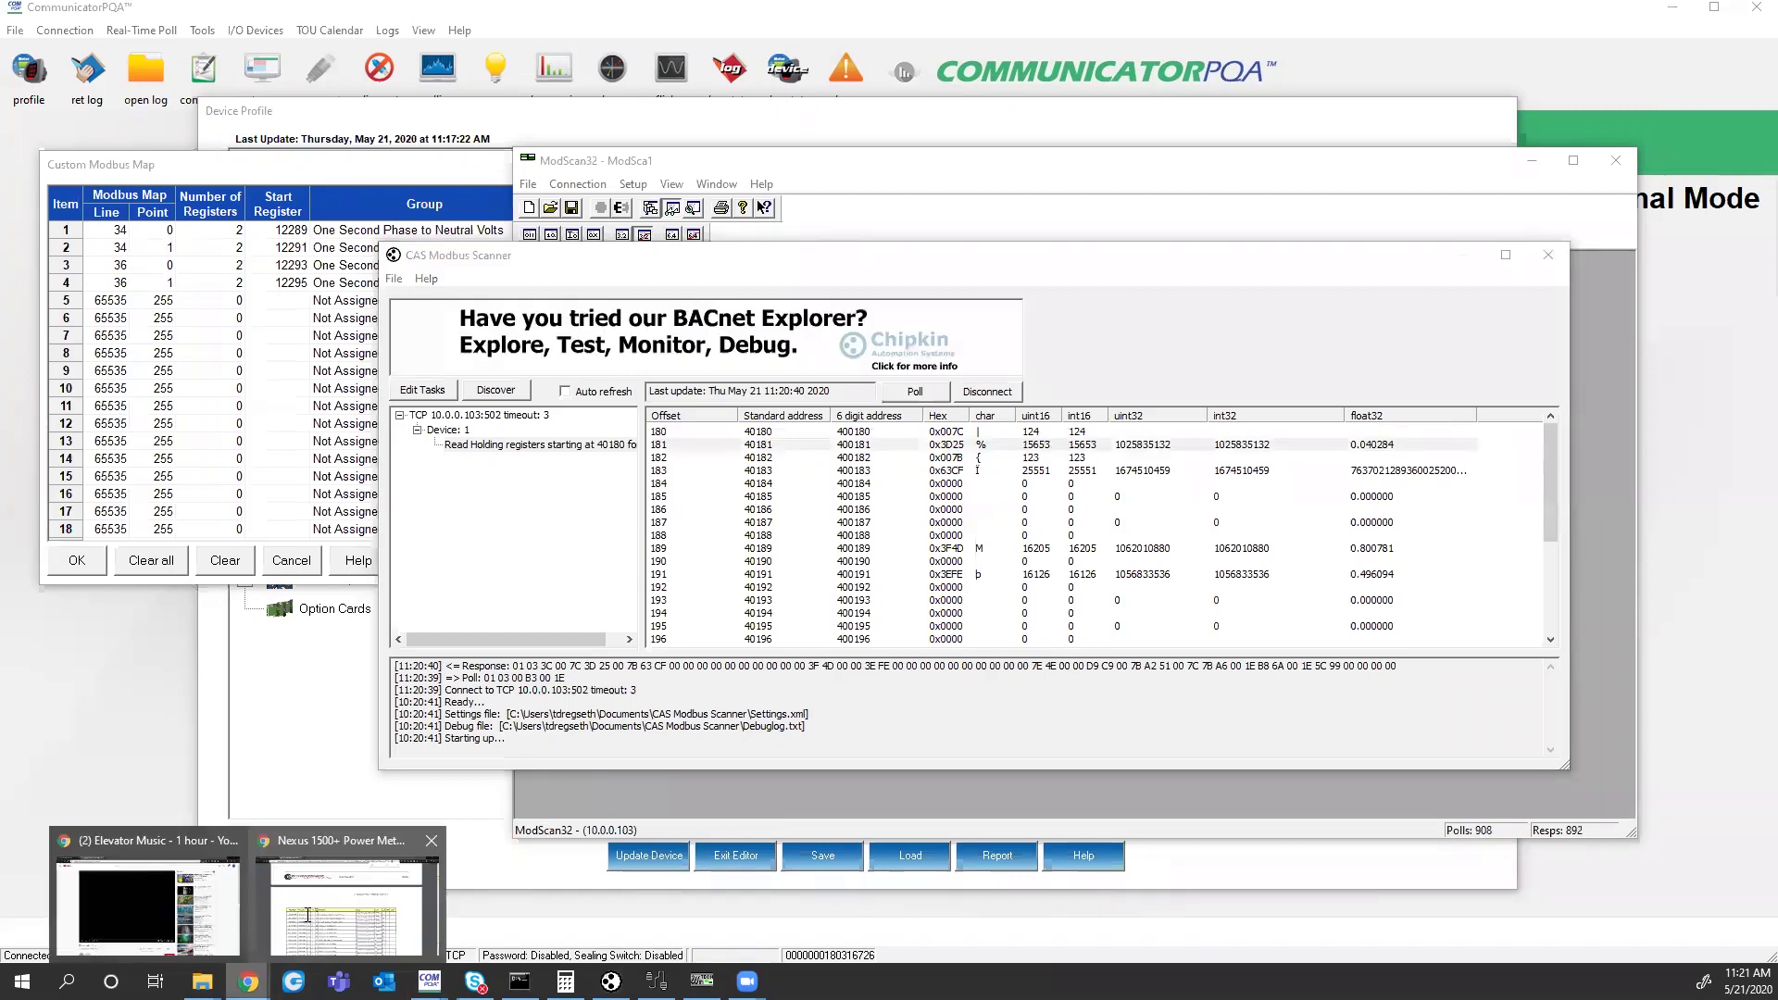
{"action": "left_click", "coordinate": [306, 926]}
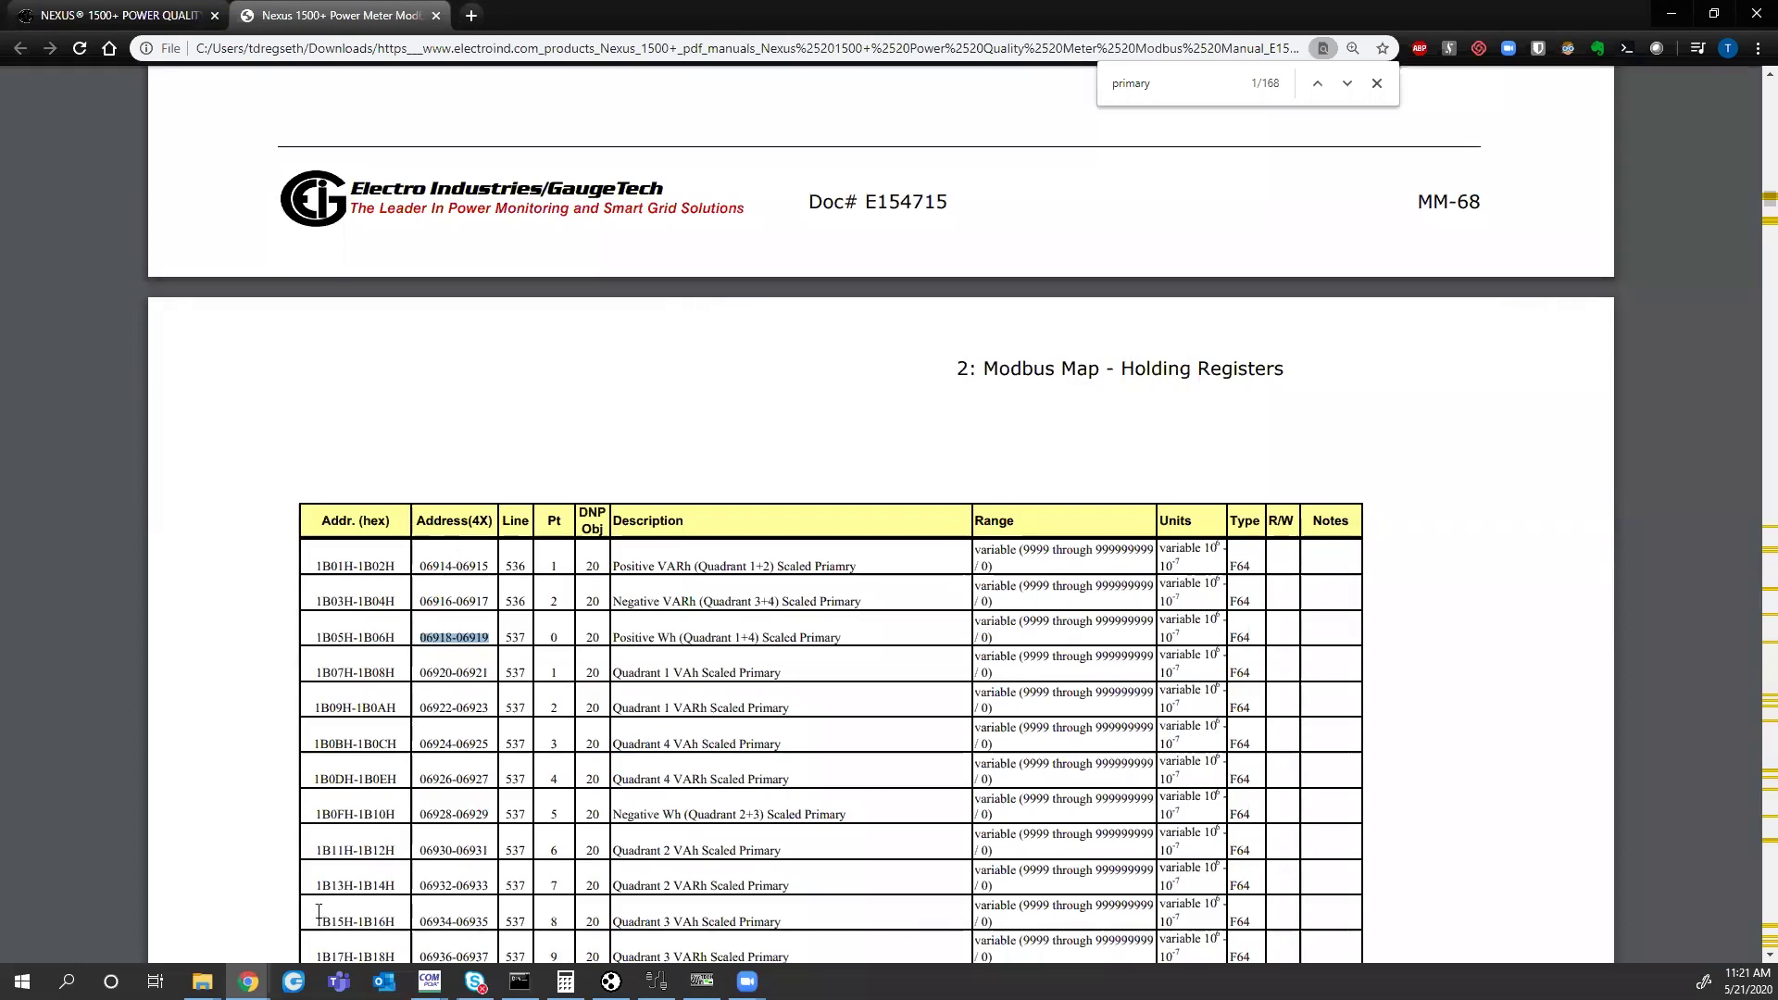
{"action": "left_click", "coordinate": [702, 981]}
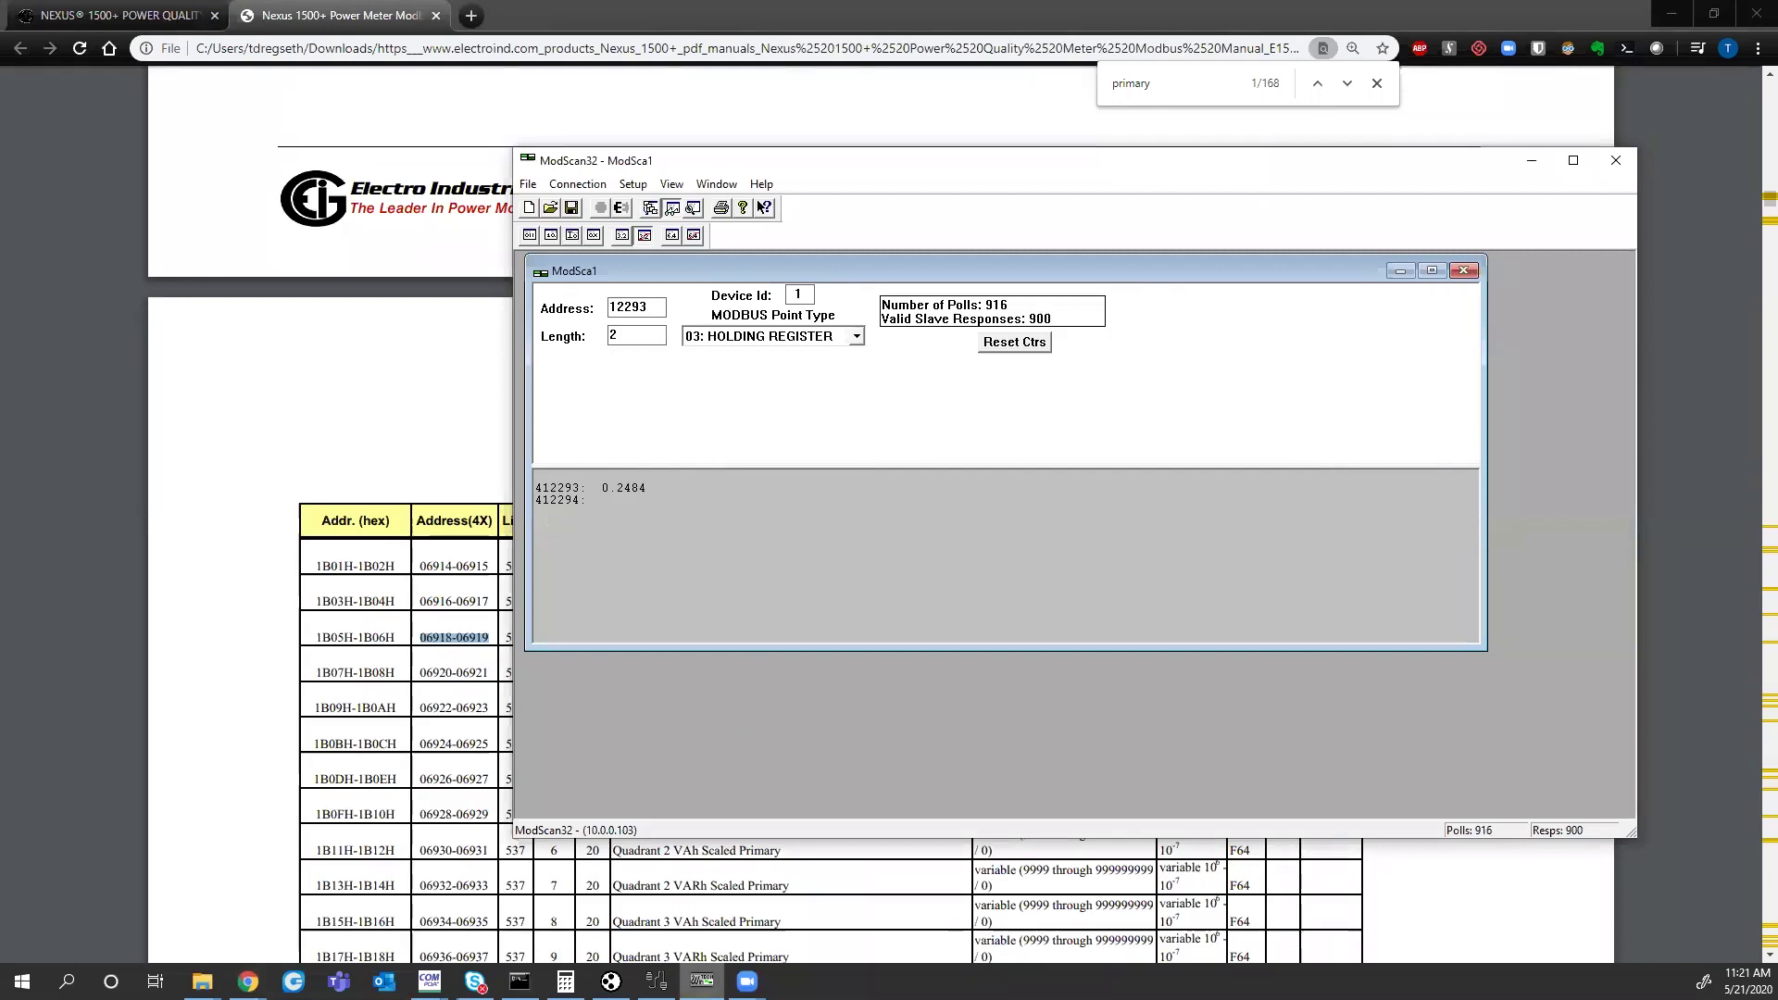
{"action": "left_click", "coordinate": [610, 980]}
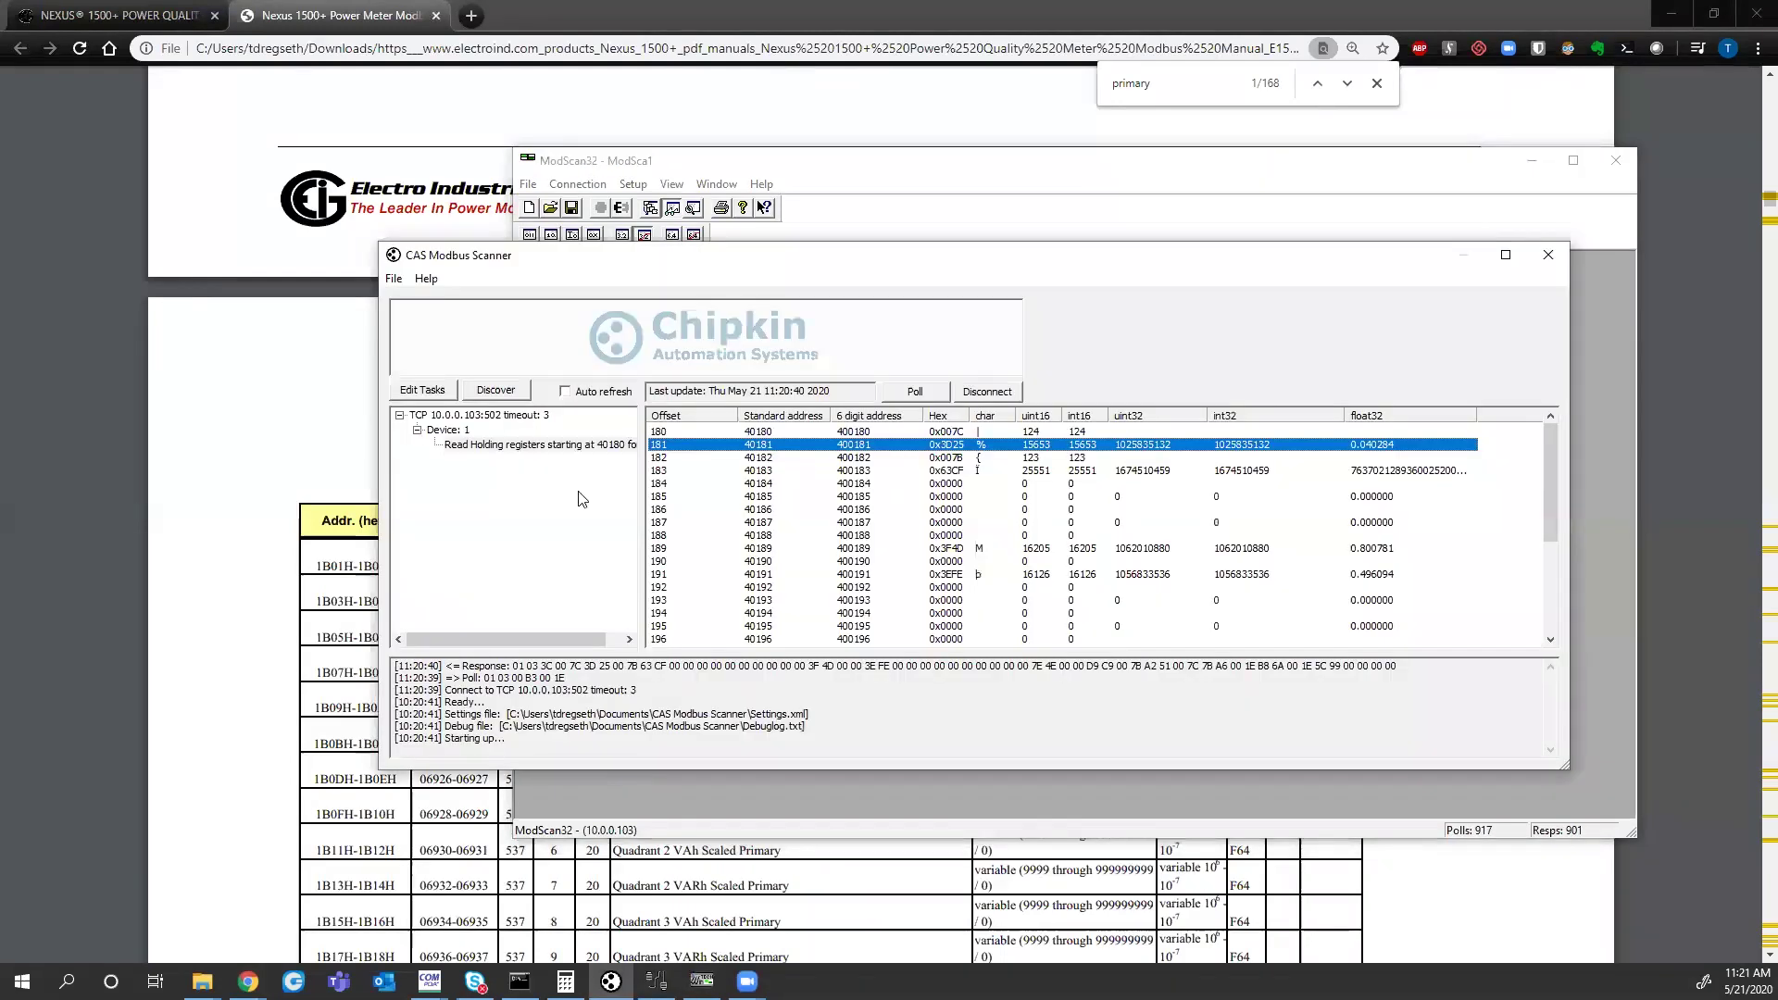
- Change the read request's offset from 180 to 179 and poll again
{"action": "right_click", "coordinate": [546, 445]}
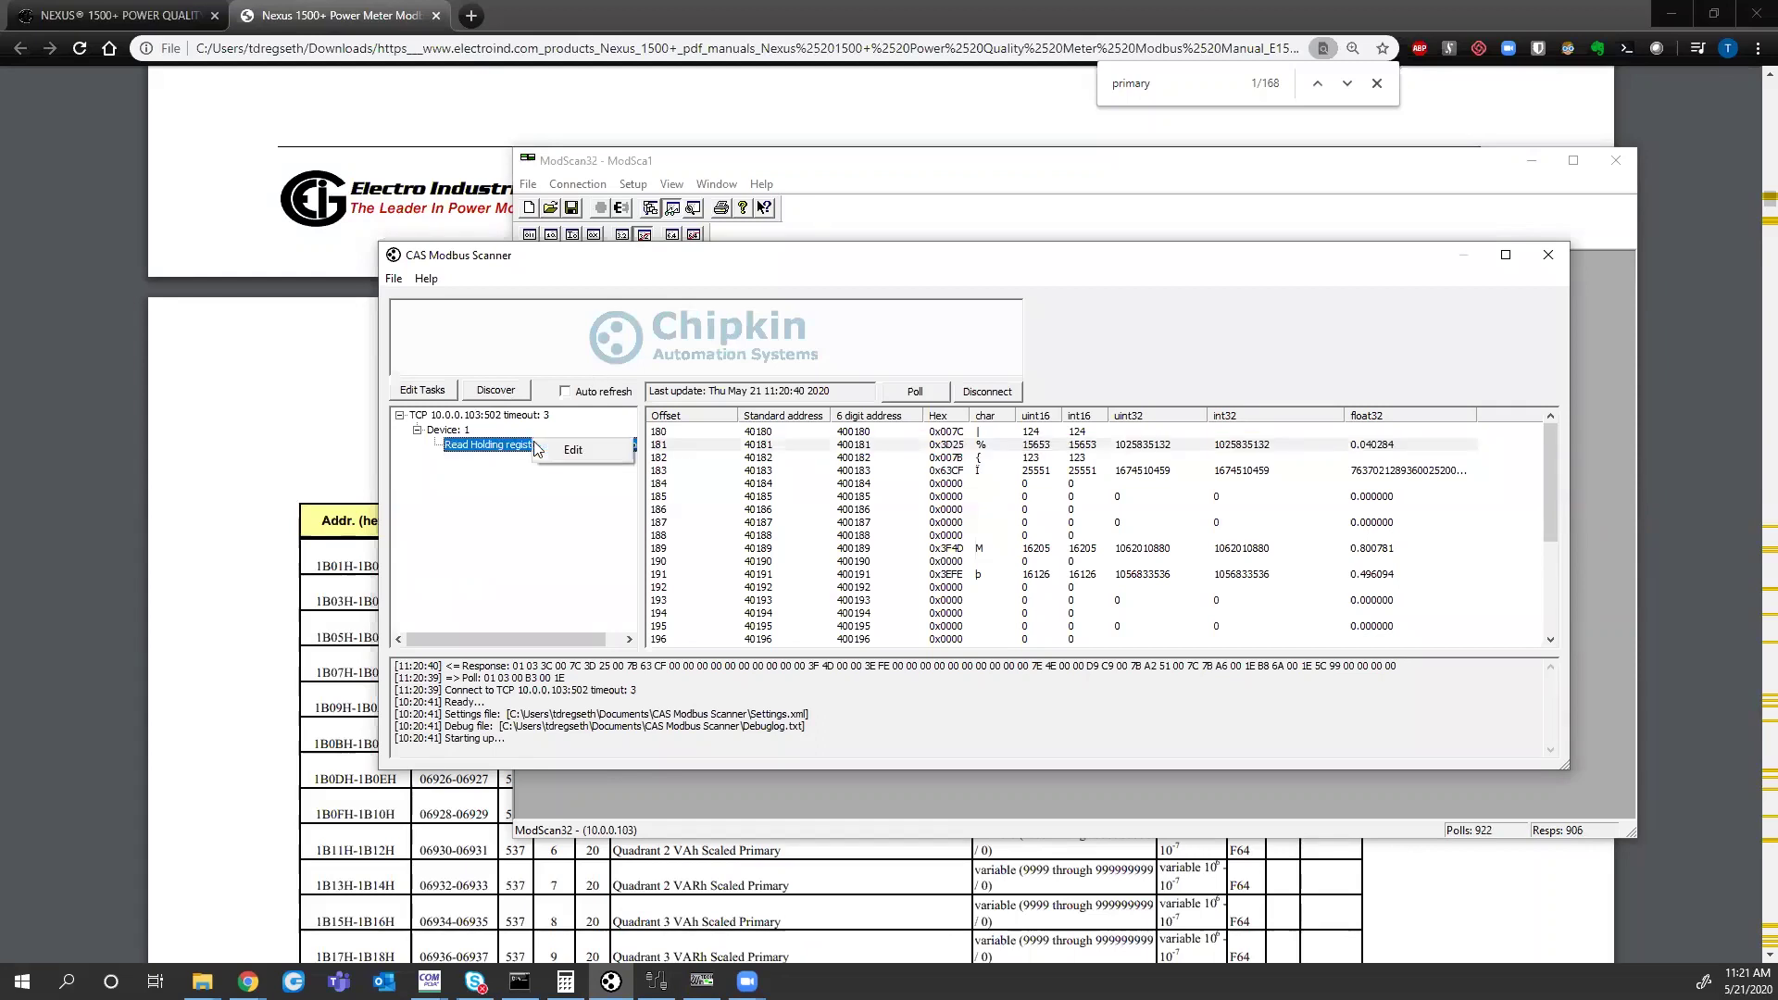
{"action": "left_click", "coordinate": [557, 448]}
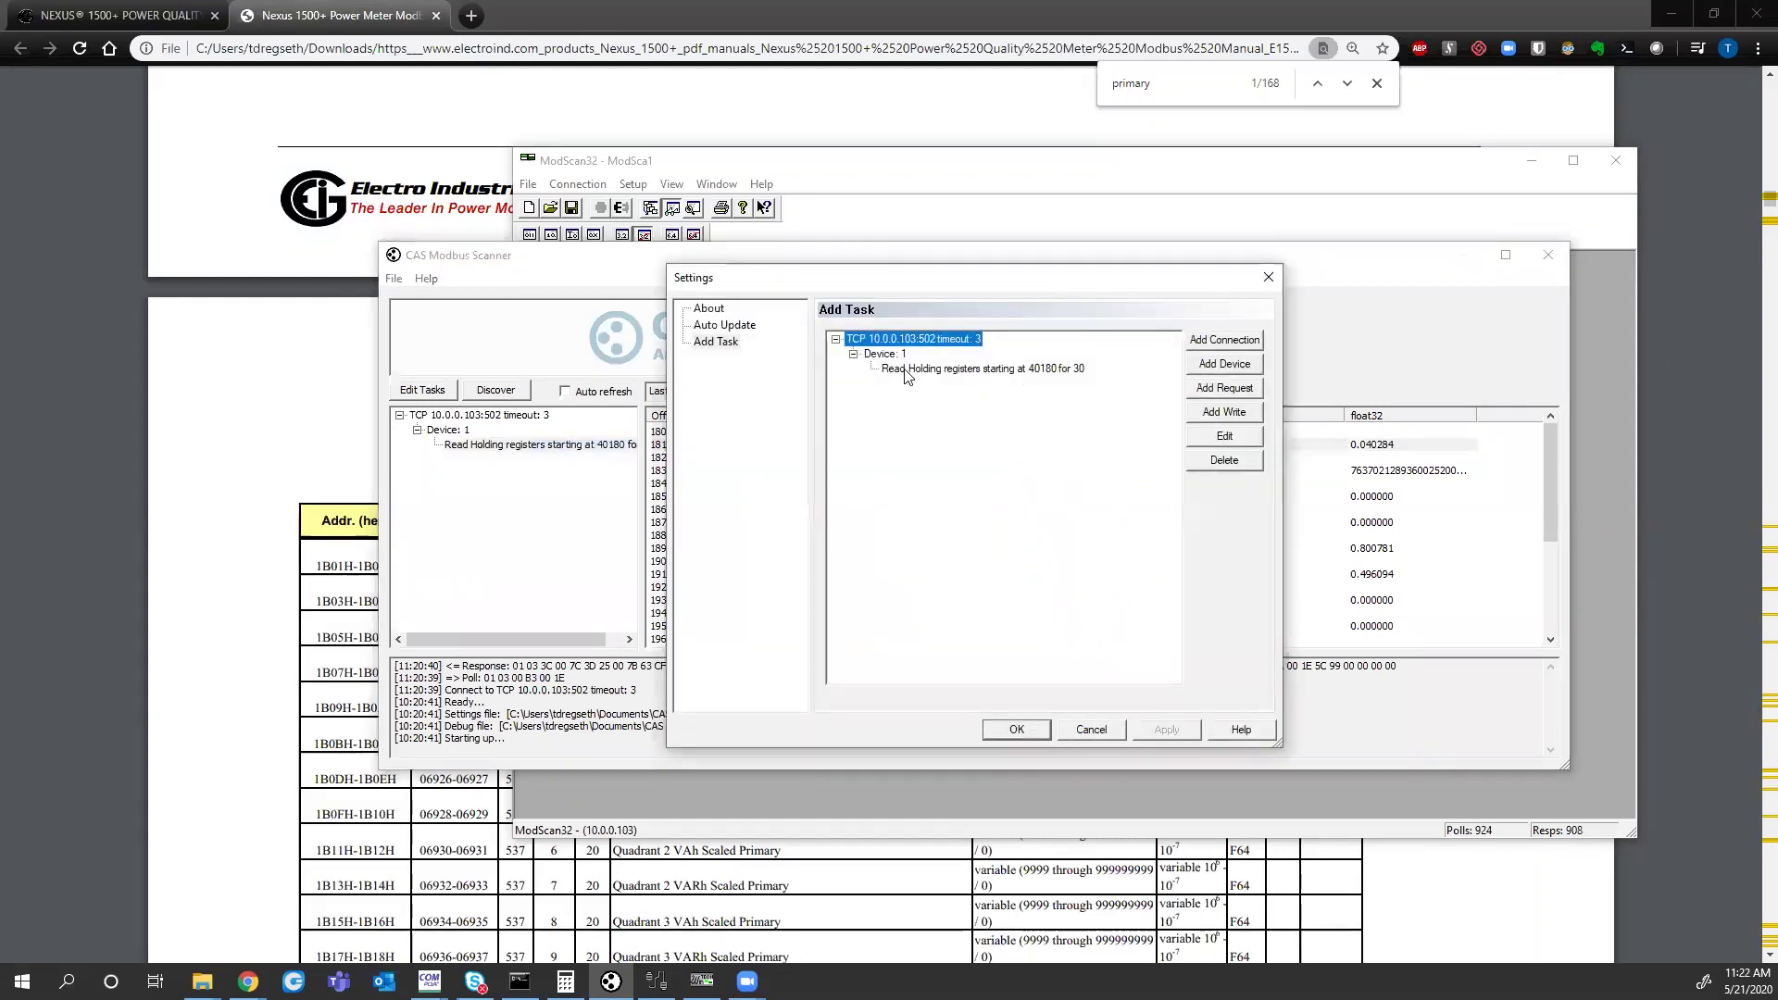
{"action": "left_click", "coordinate": [947, 370]}
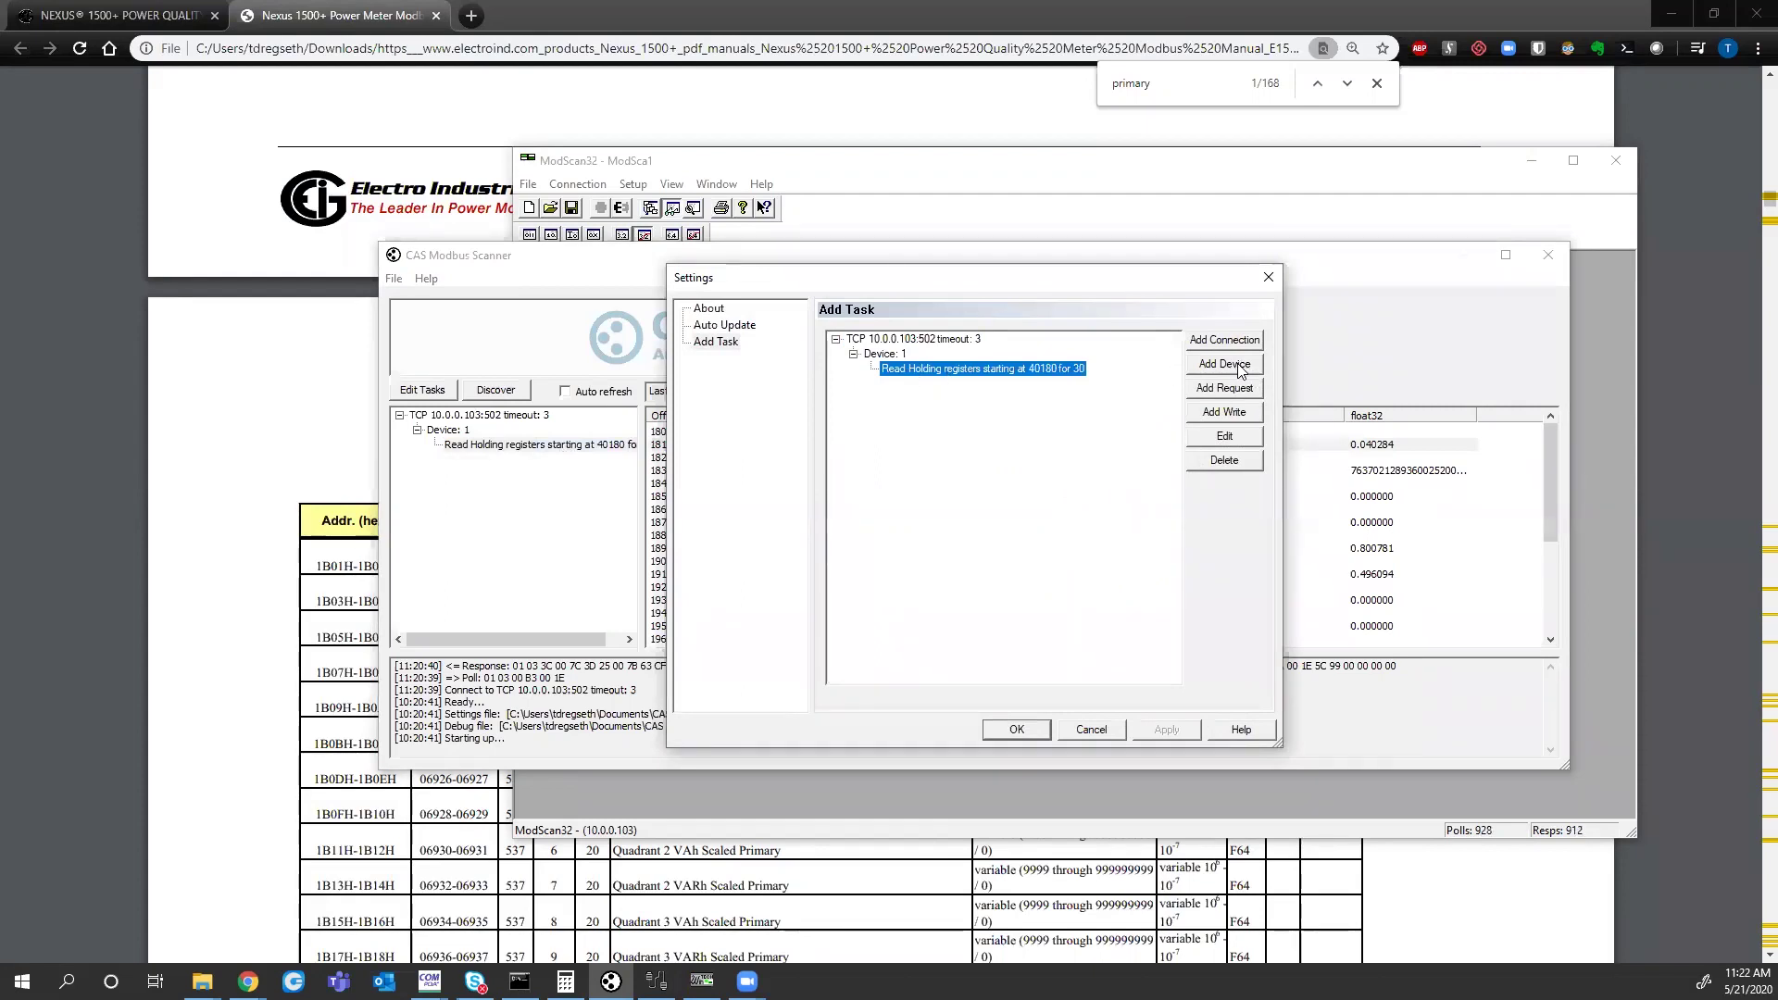
{"action": "left_click", "coordinate": [1232, 438]}
{"action": "left_click", "coordinate": [1037, 512]}
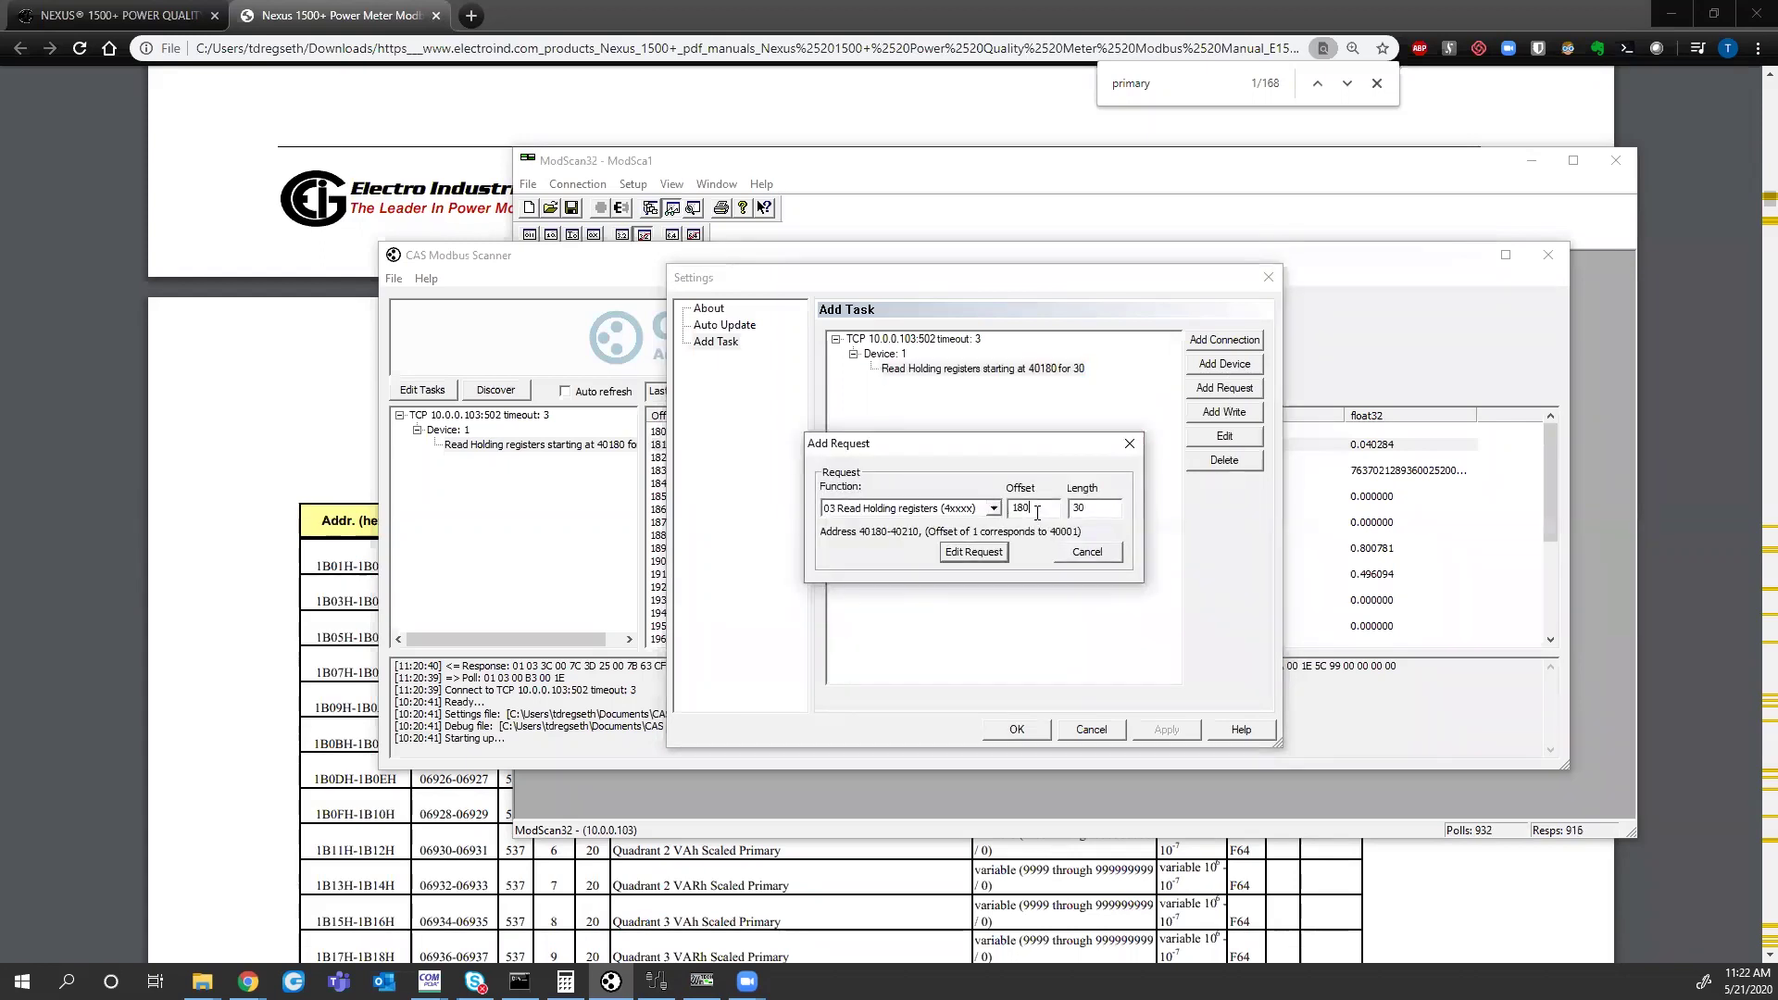
{"action": "key", "text": "BackSpace"}
{"action": "key", "text": "BackSpace"}
{"action": "type", "text": "79"}
{"action": "left_click", "coordinate": [973, 552]}
{"action": "left_click", "coordinate": [1016, 729]}
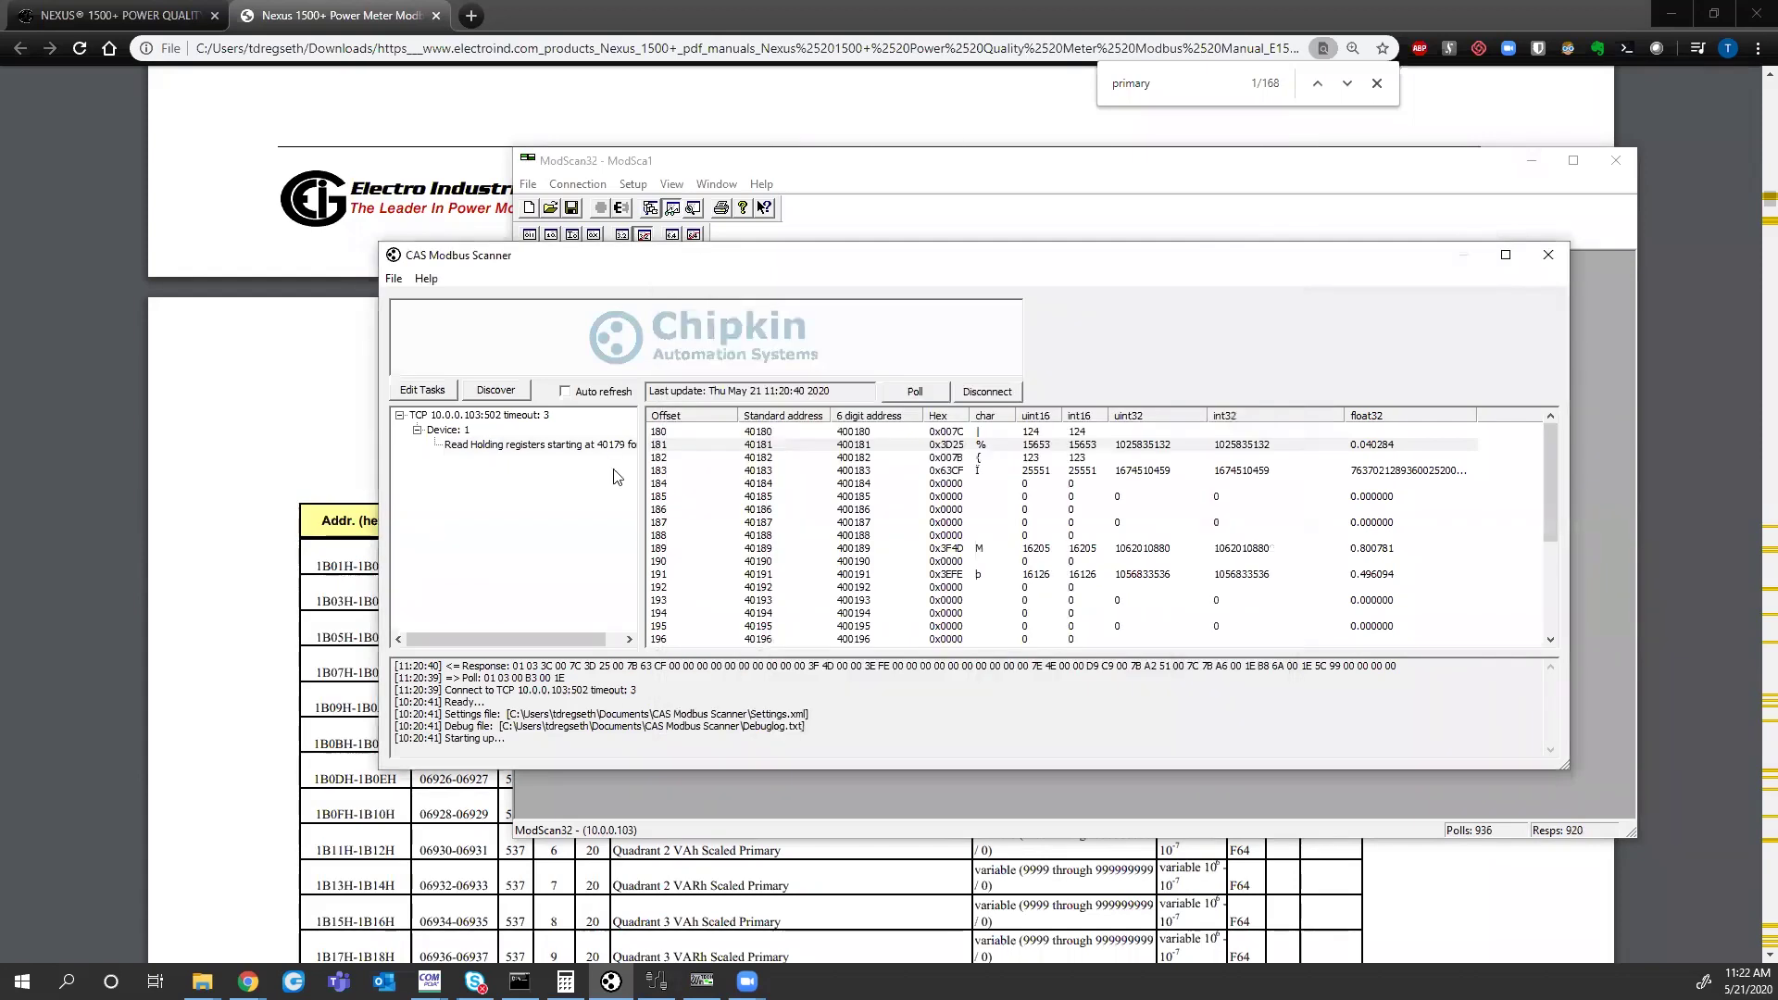
{"action": "left_click", "coordinate": [613, 446]}
{"action": "left_click", "coordinate": [914, 392]}
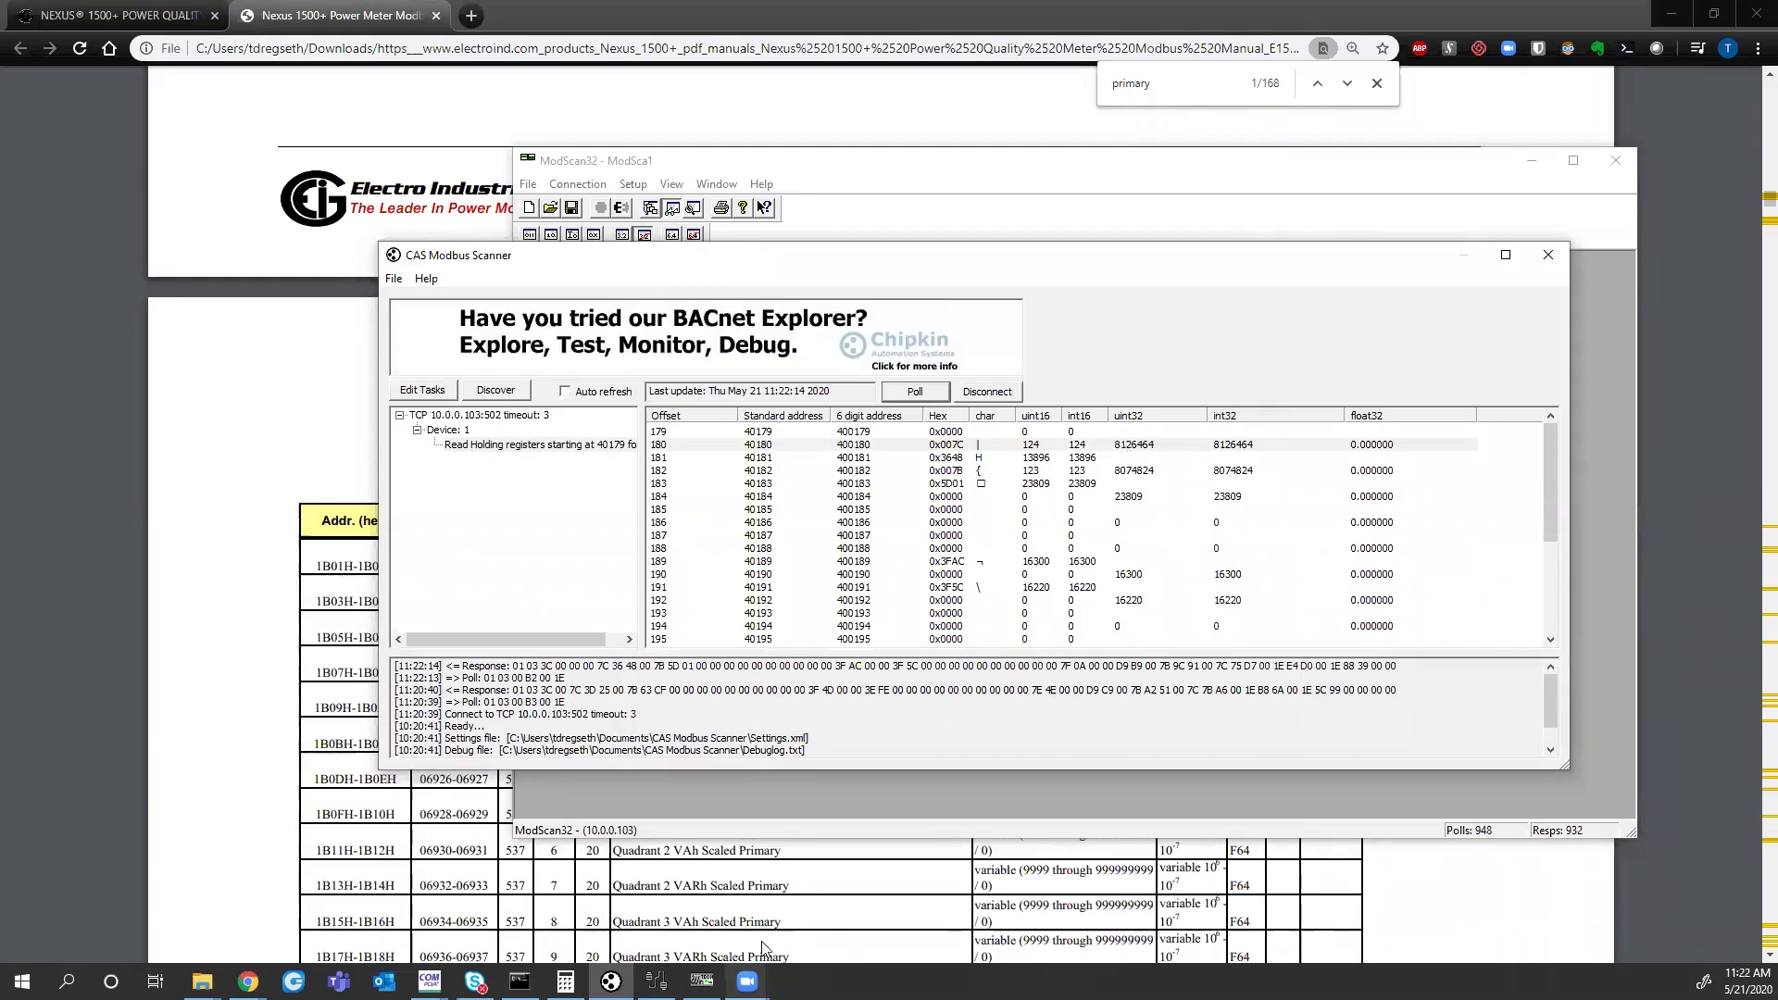
- Set ModScan32's address to 180 displayed as long integer, then return to CAS Modbus Scanner
{"action": "left_click", "coordinate": [701, 981]}
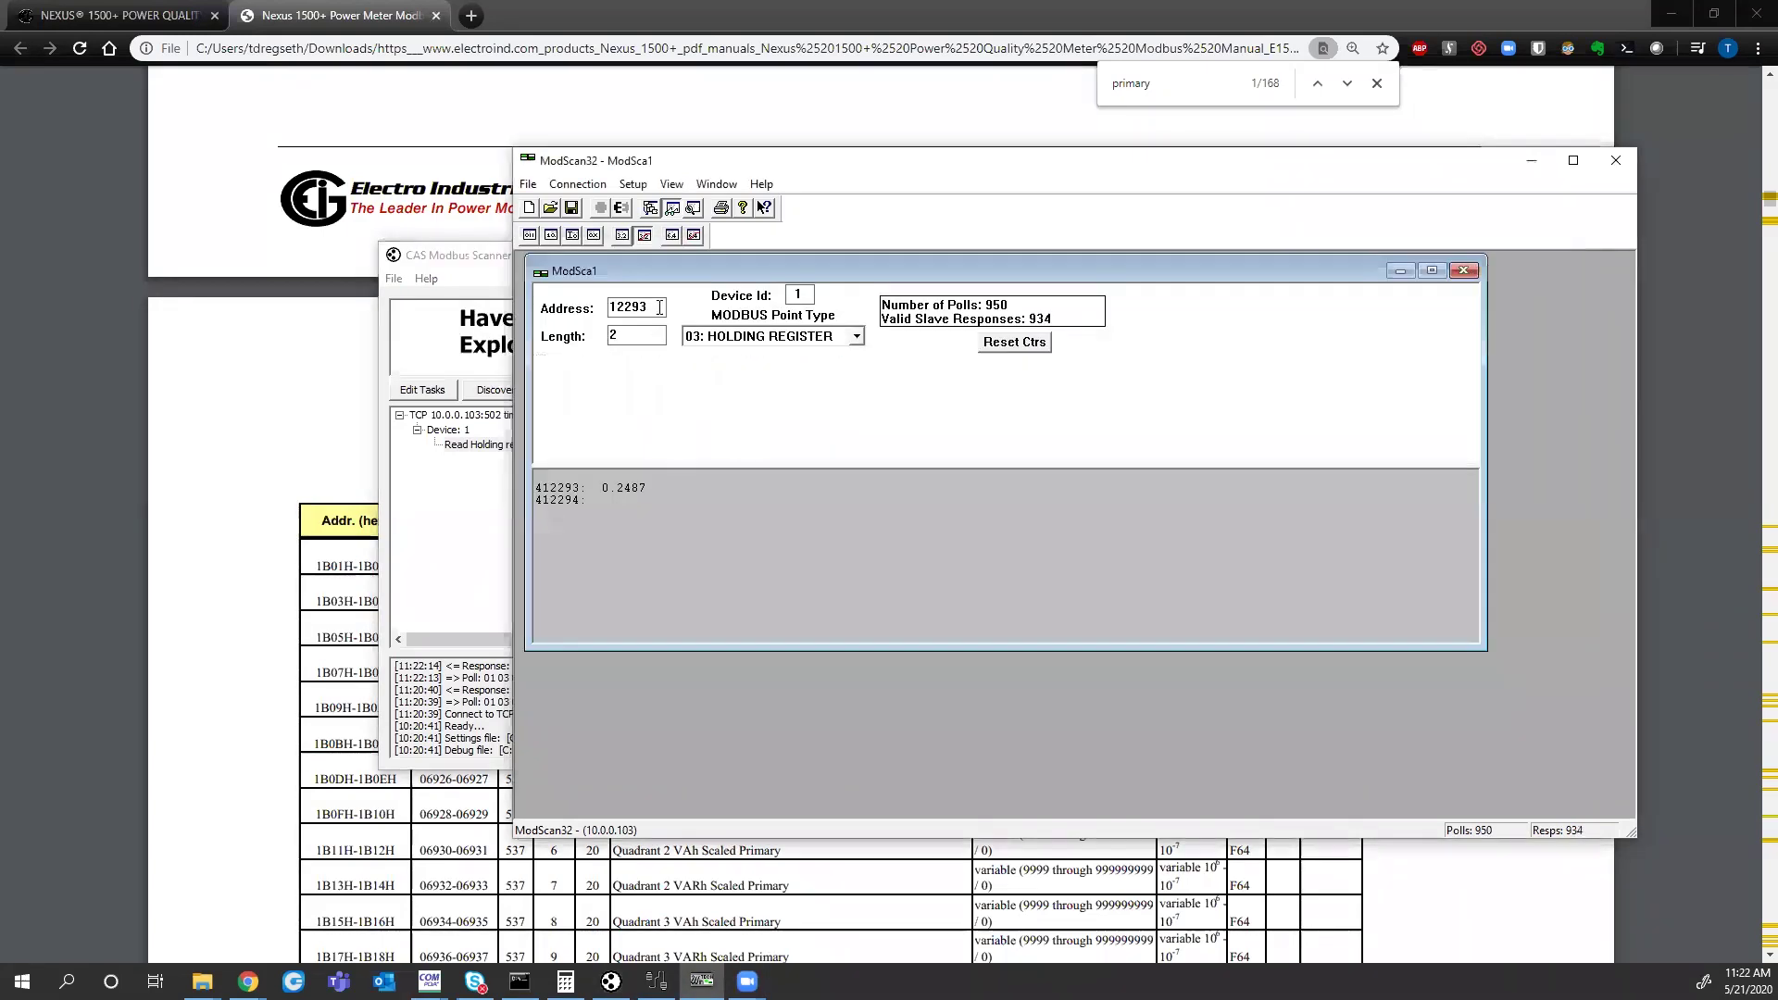
{"action": "left_click_drag", "start_coordinate": [652, 307], "coordinate": [600, 309]}
{"action": "type", "text": "180"}
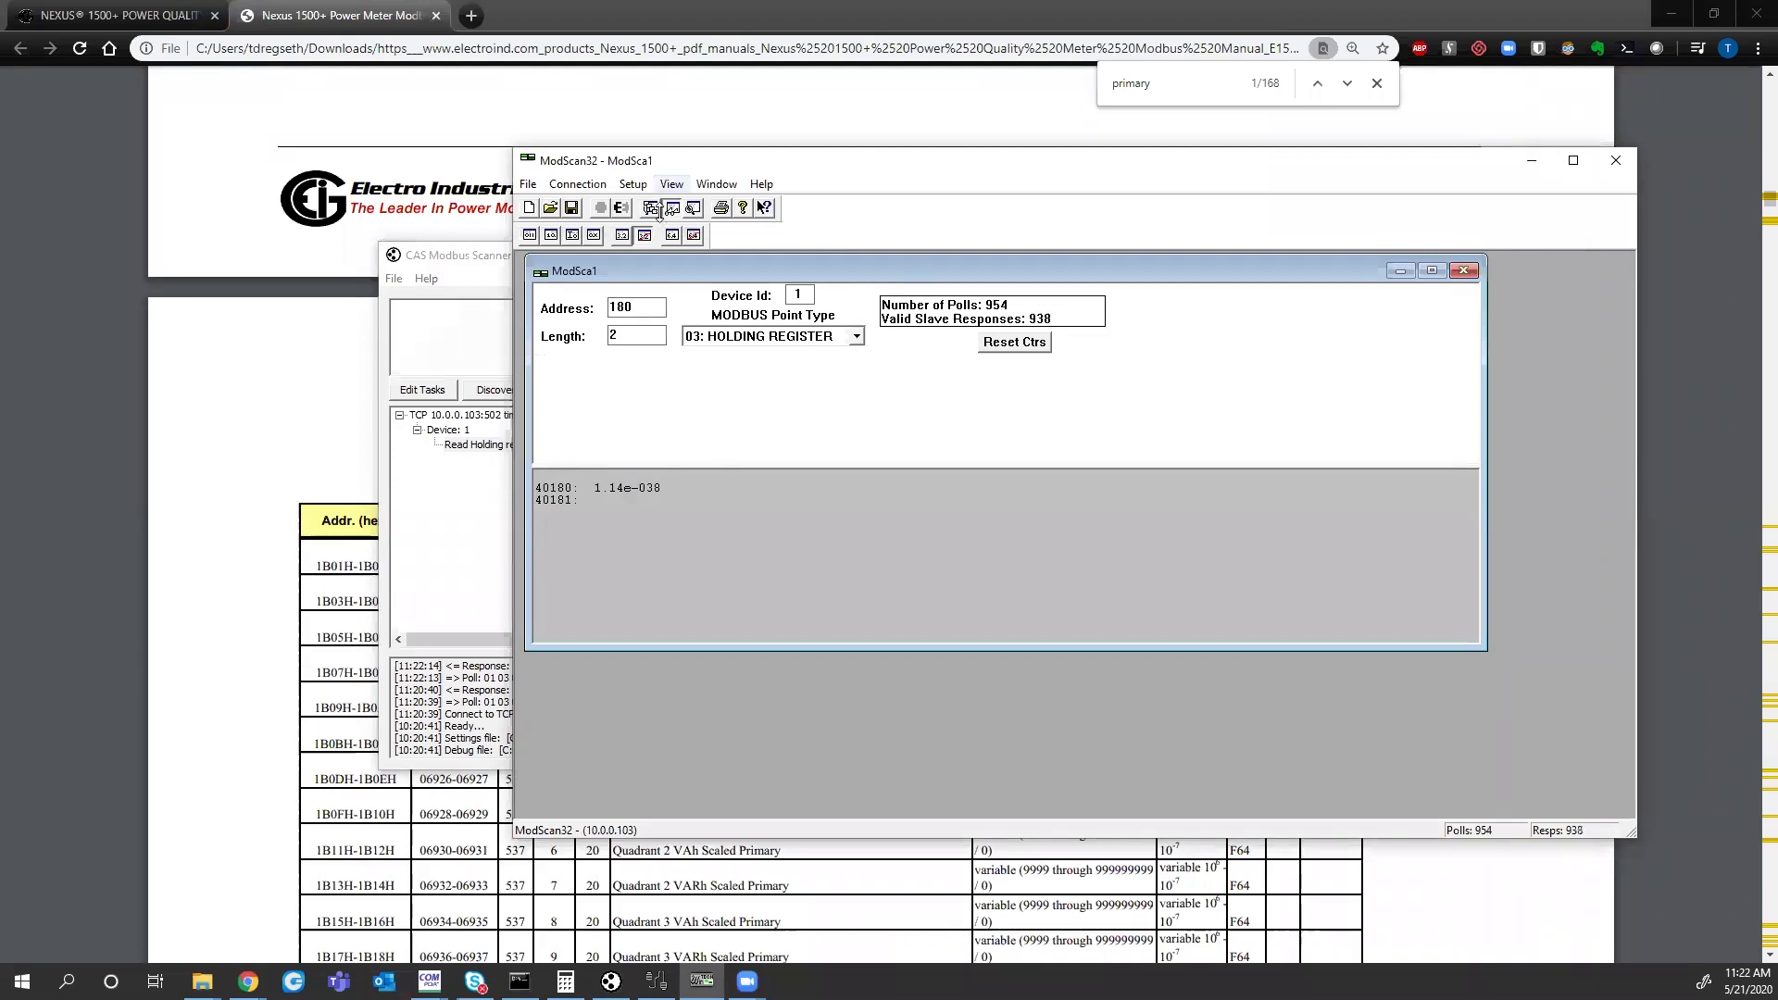
{"action": "left_click", "coordinate": [634, 183]}
{"action": "mouse_move", "coordinate": [692, 232]}
{"action": "left_click", "coordinate": [952, 354]}
{"action": "left_click", "coordinate": [490, 264]}
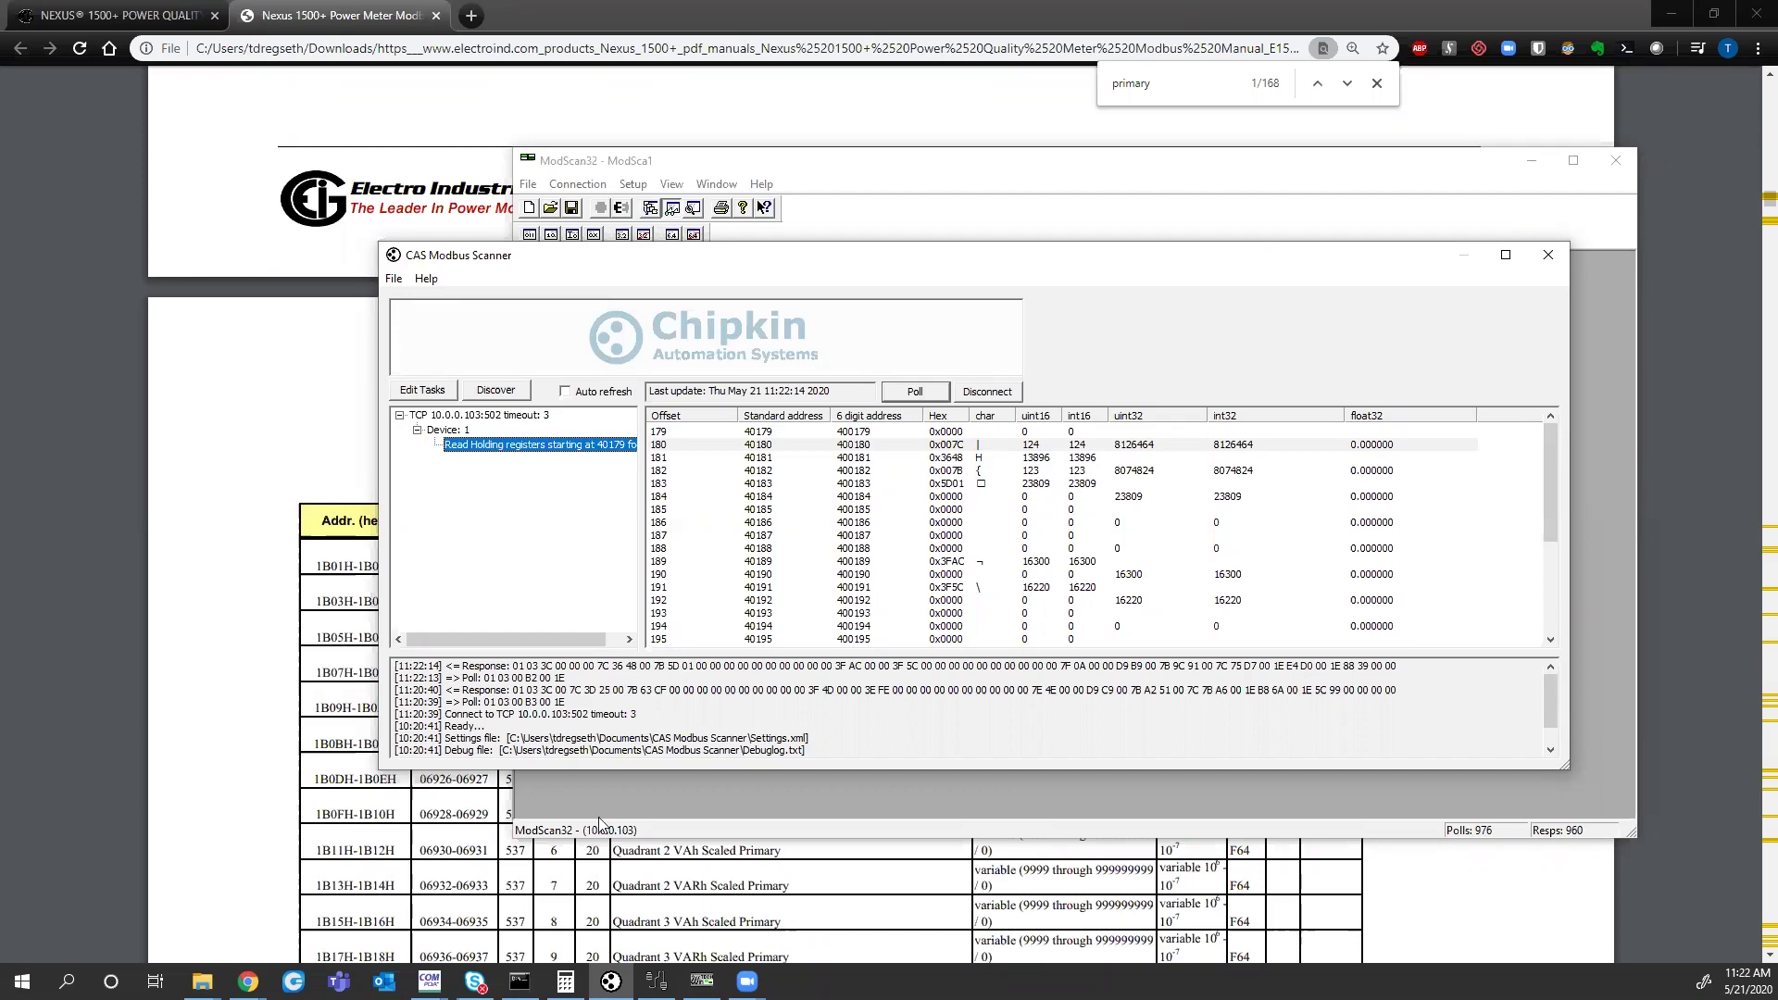
- Reopen the Device Profile's Custom Modbus Map and drag-select all its rows
{"action": "left_click", "coordinate": [429, 981]}
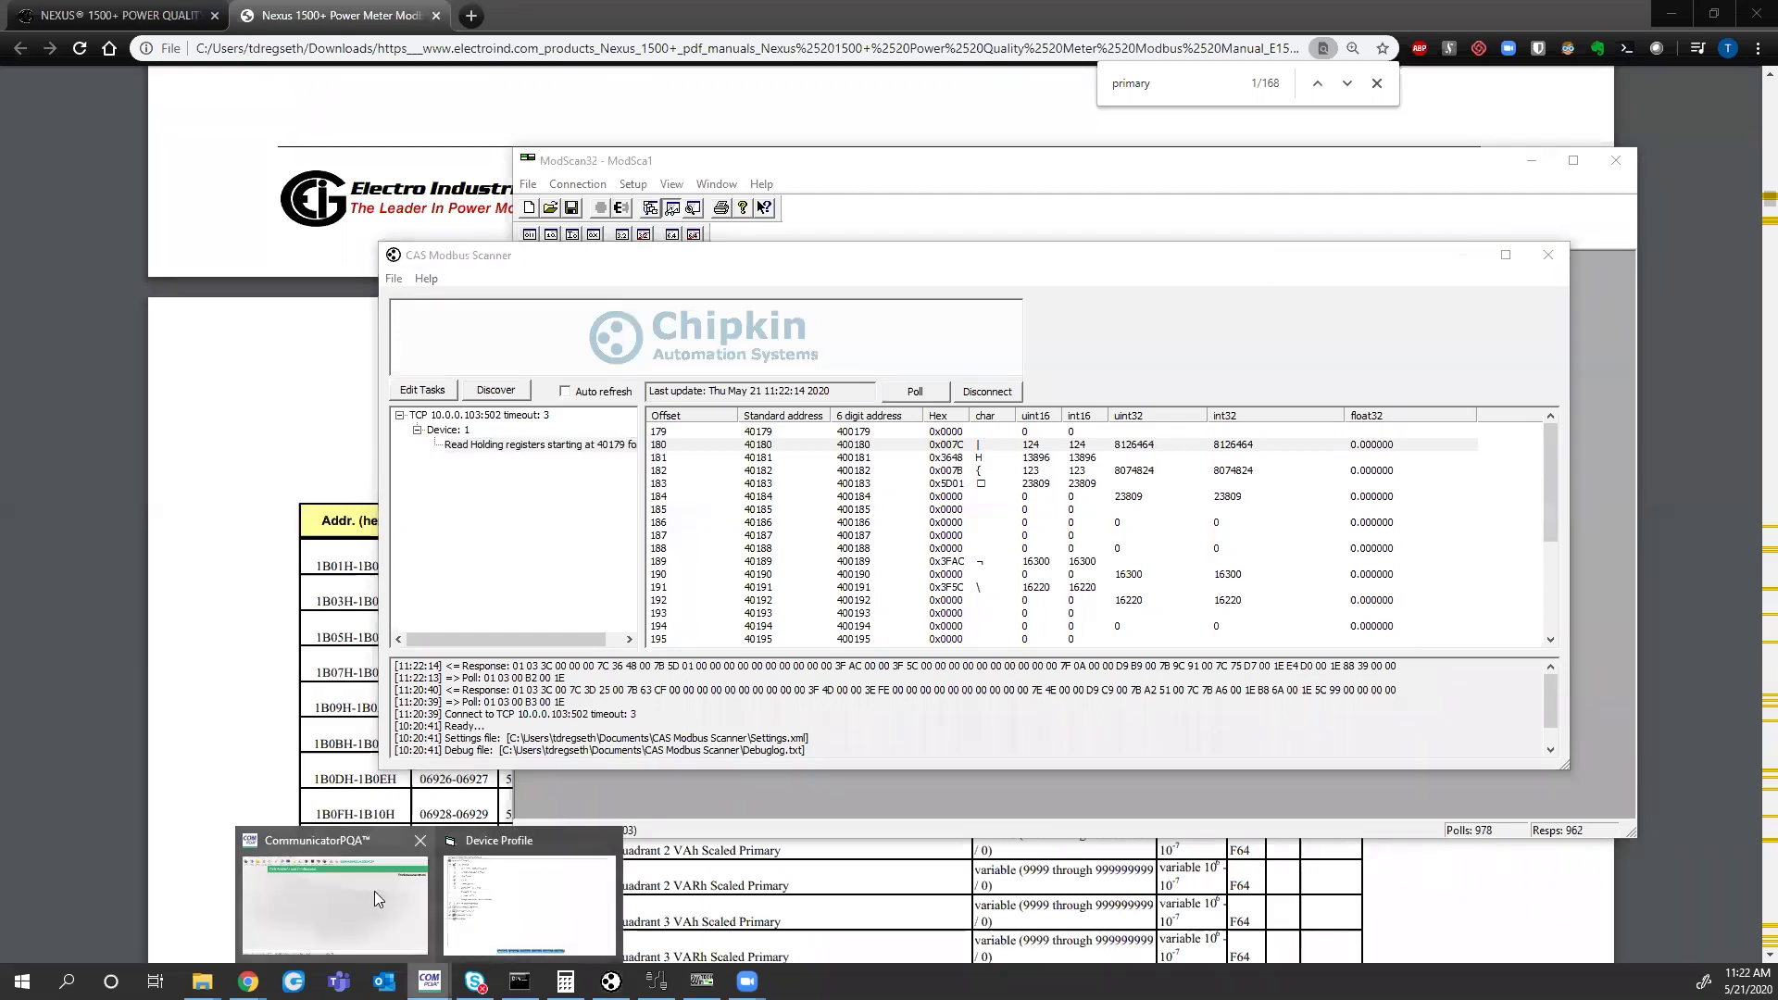
{"action": "left_click", "coordinate": [516, 900]}
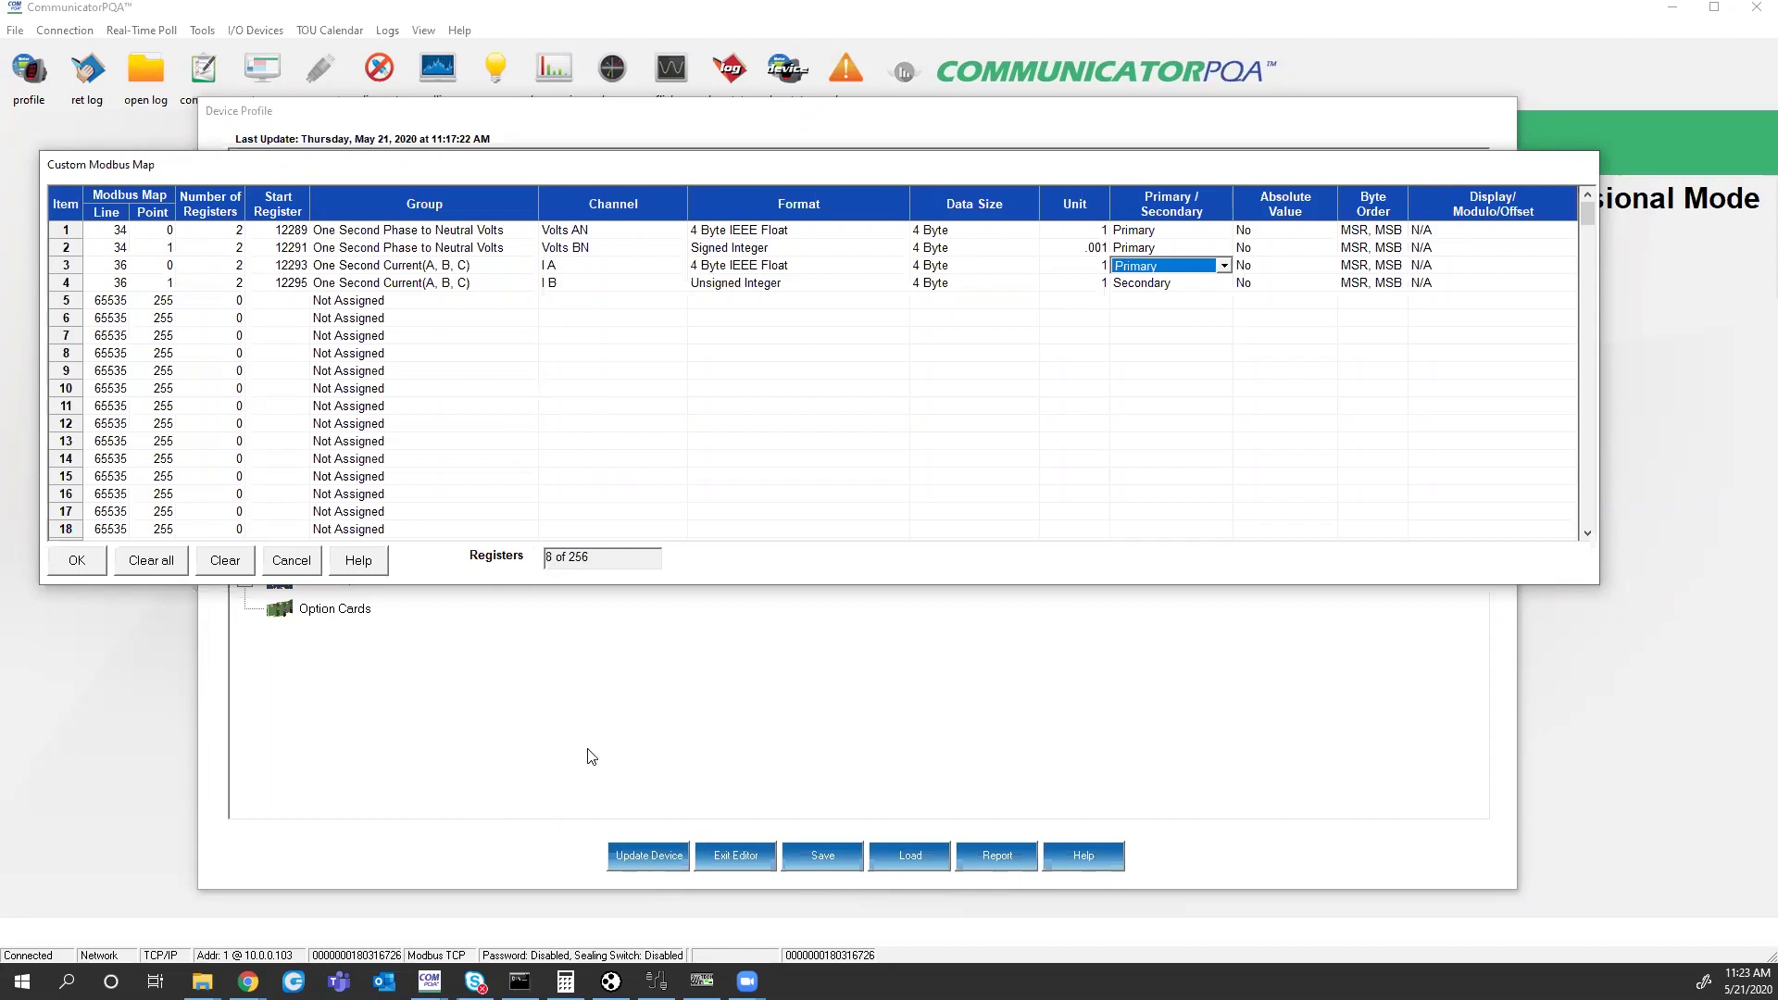
{"action": "left_click", "coordinate": [98, 233]}
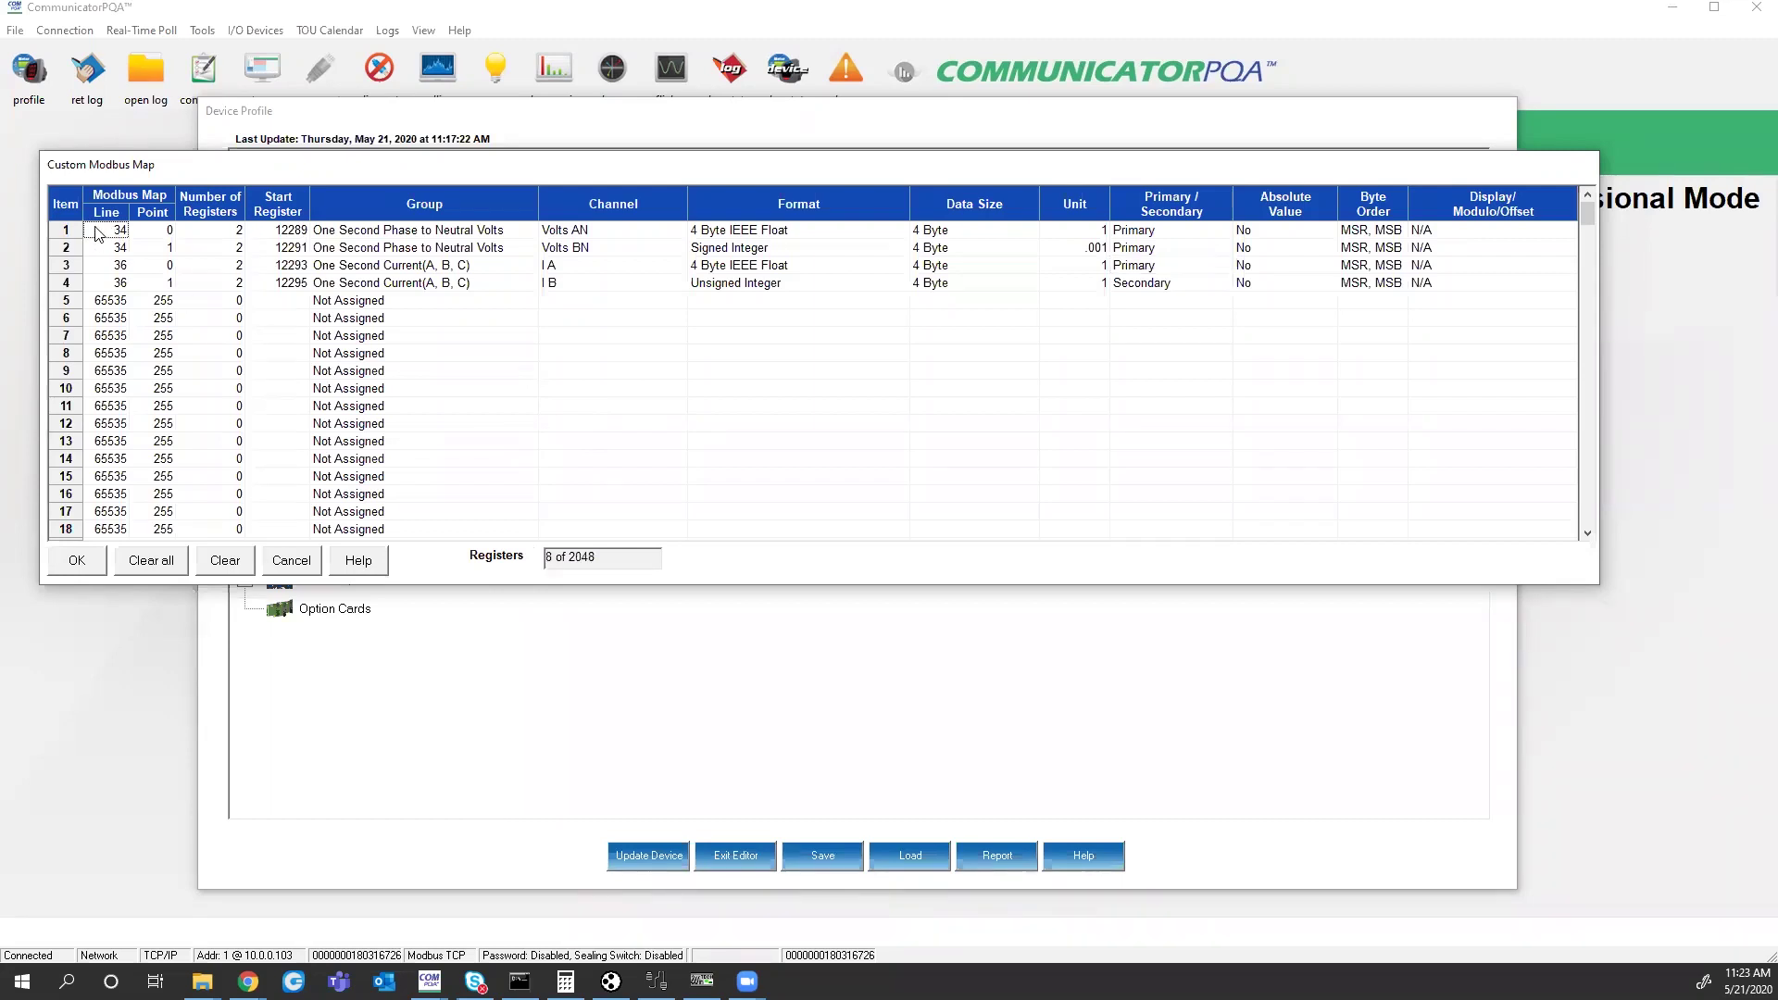
{"action": "left_click_drag", "start_coordinate": [98, 232], "coordinate": [1558, 796]}
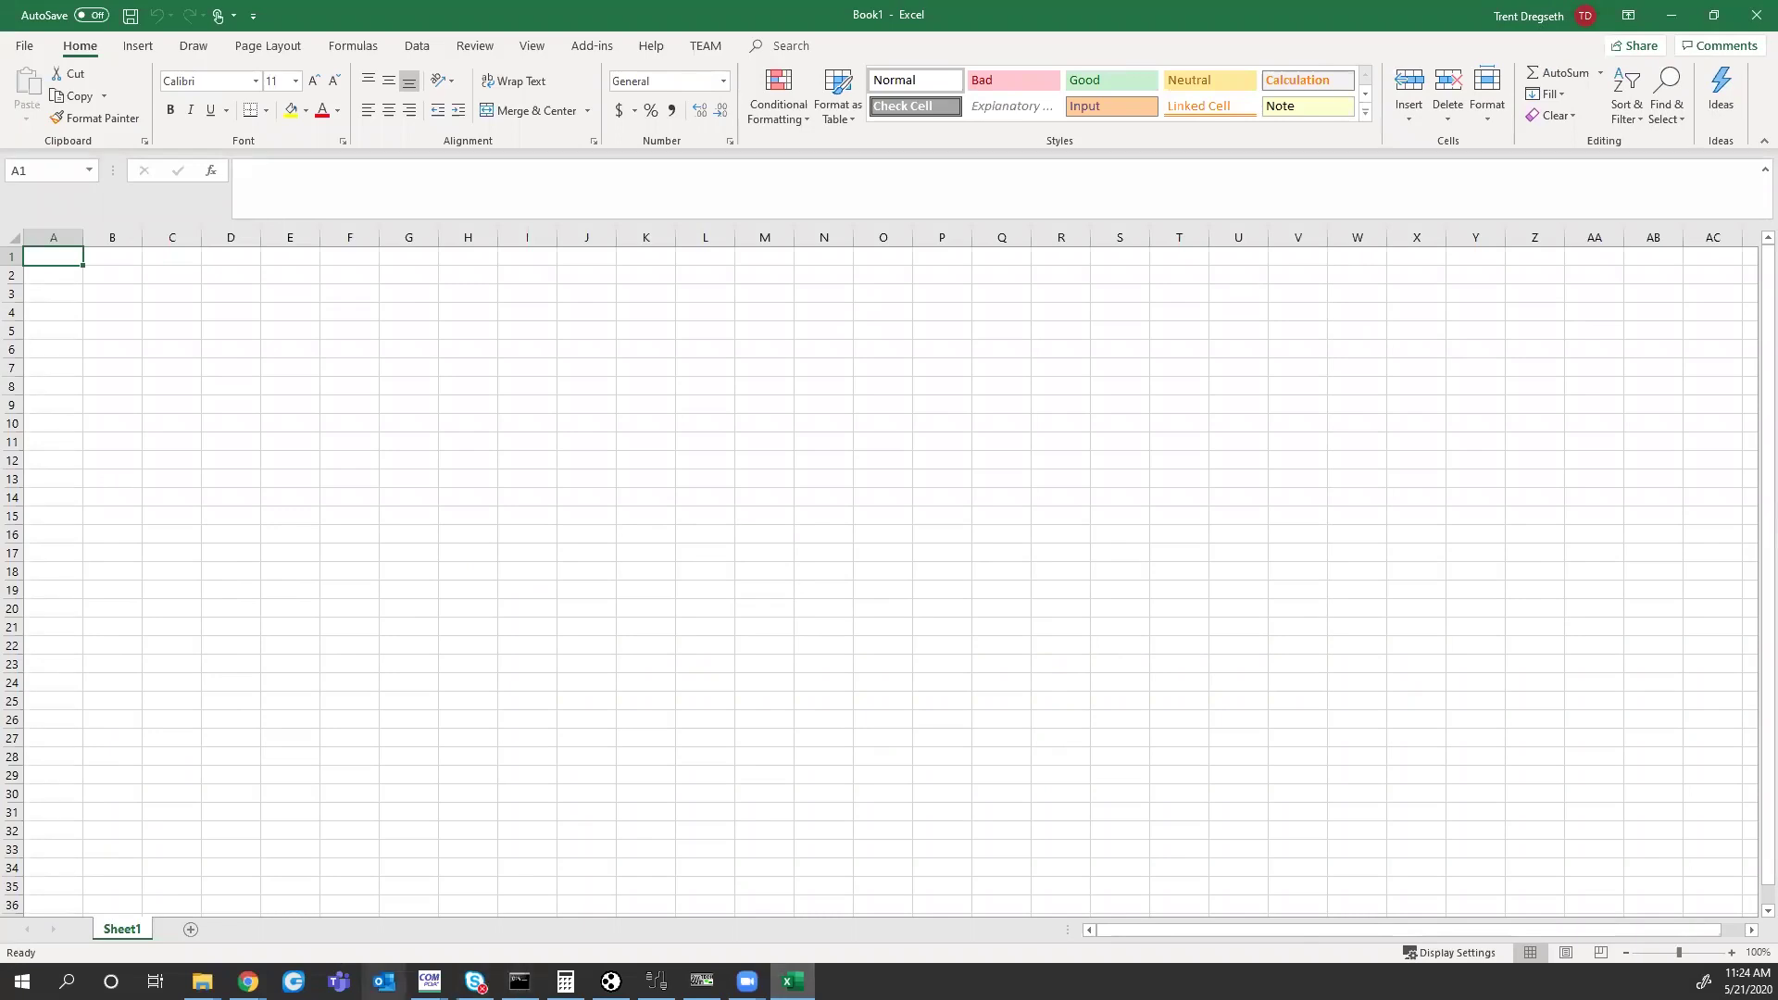
- Try copying the selected map rows and dismiss the clipboard error
{"action": "mouse_move", "coordinate": [429, 982]}
{"action": "left_click", "coordinate": [329, 894]}
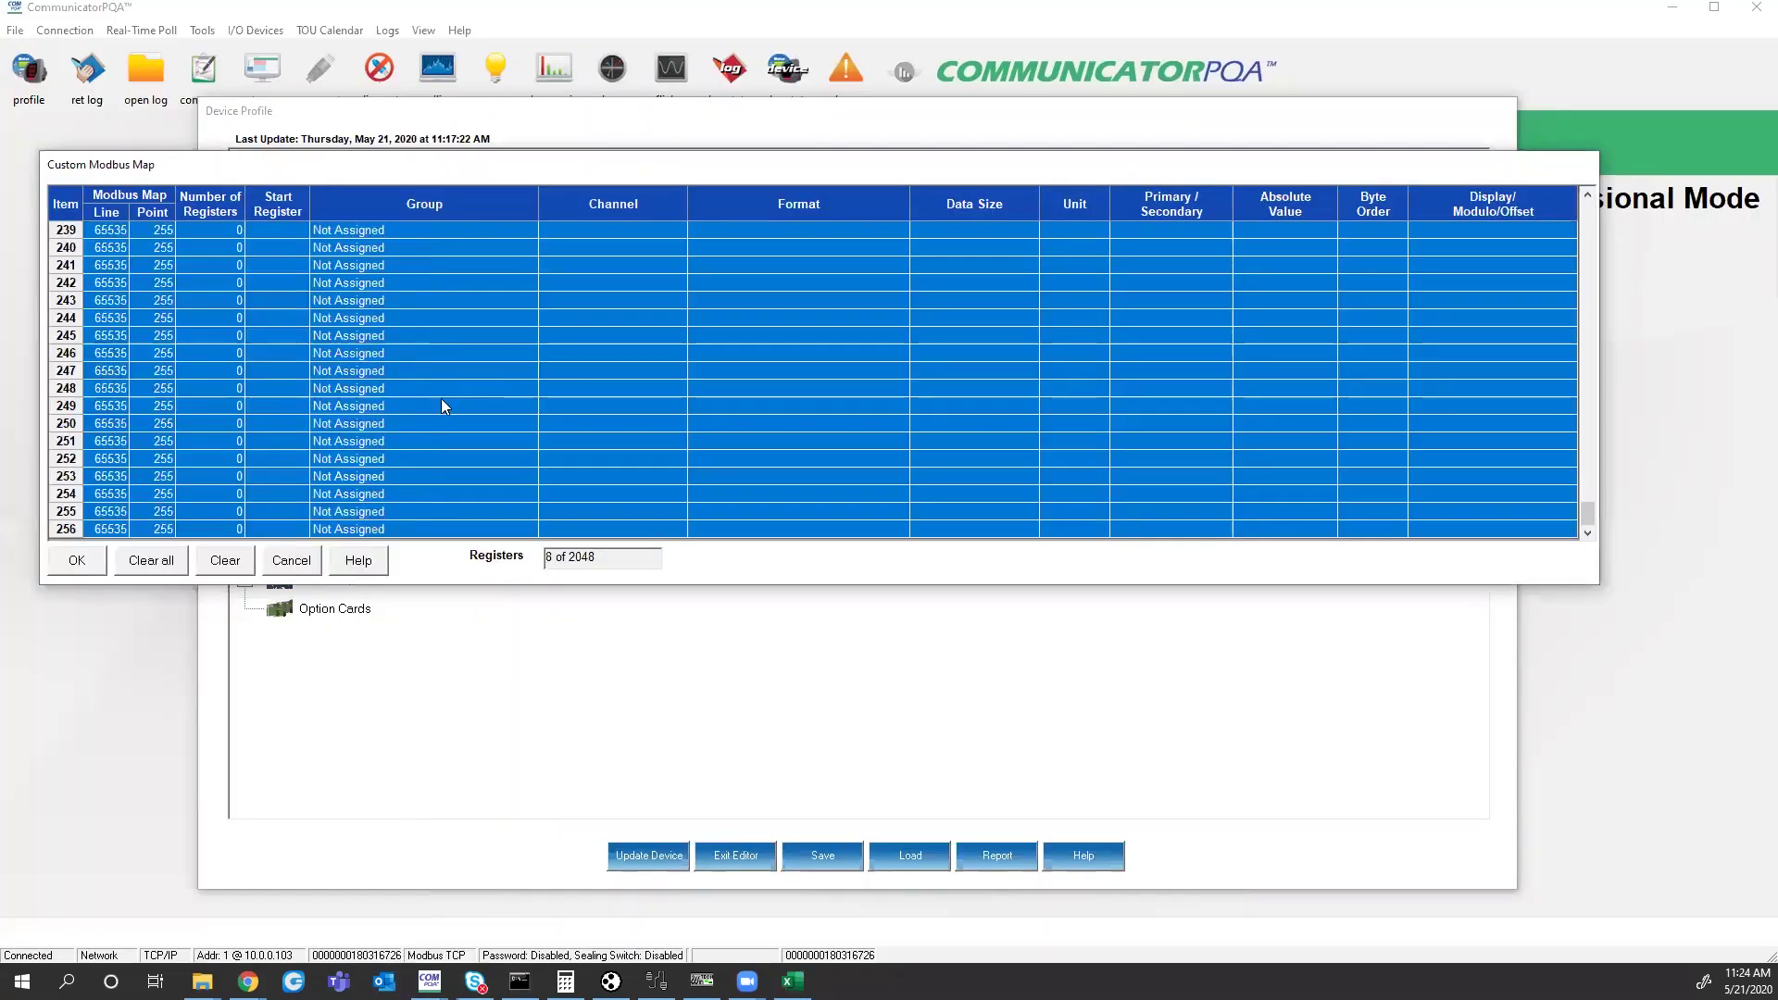
{"action": "key", "text": "ctrl+c"}
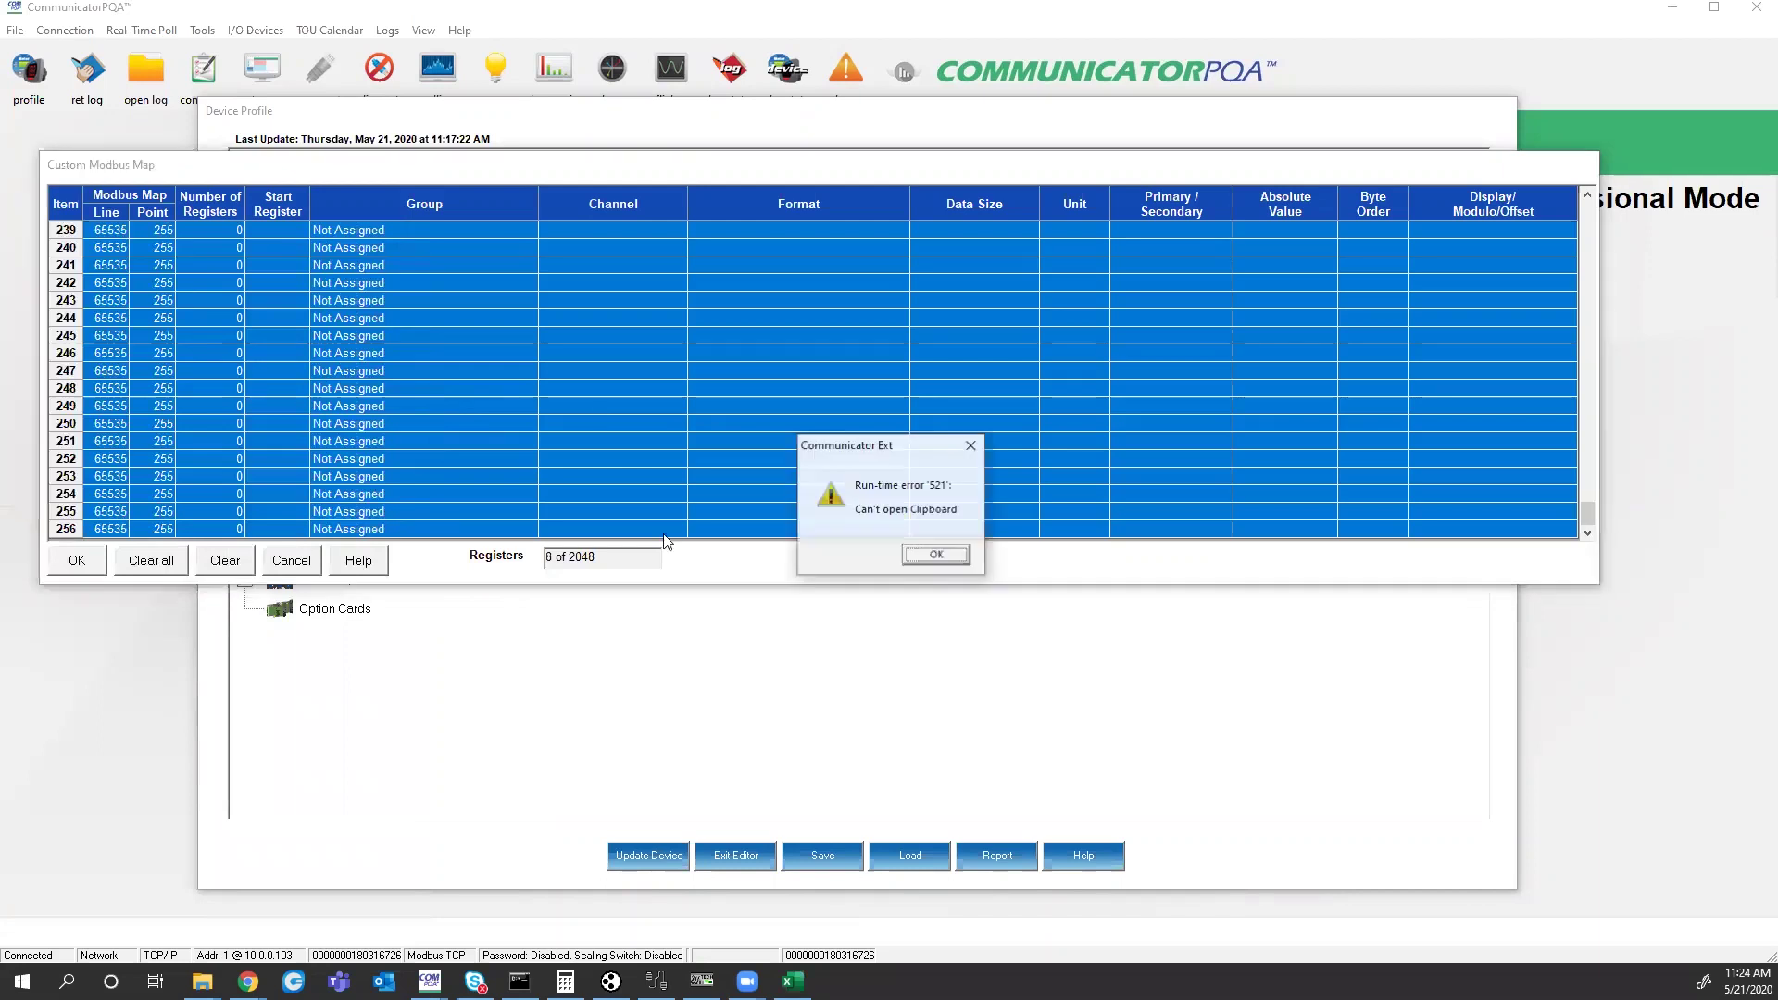
{"action": "left_click", "coordinate": [935, 556]}
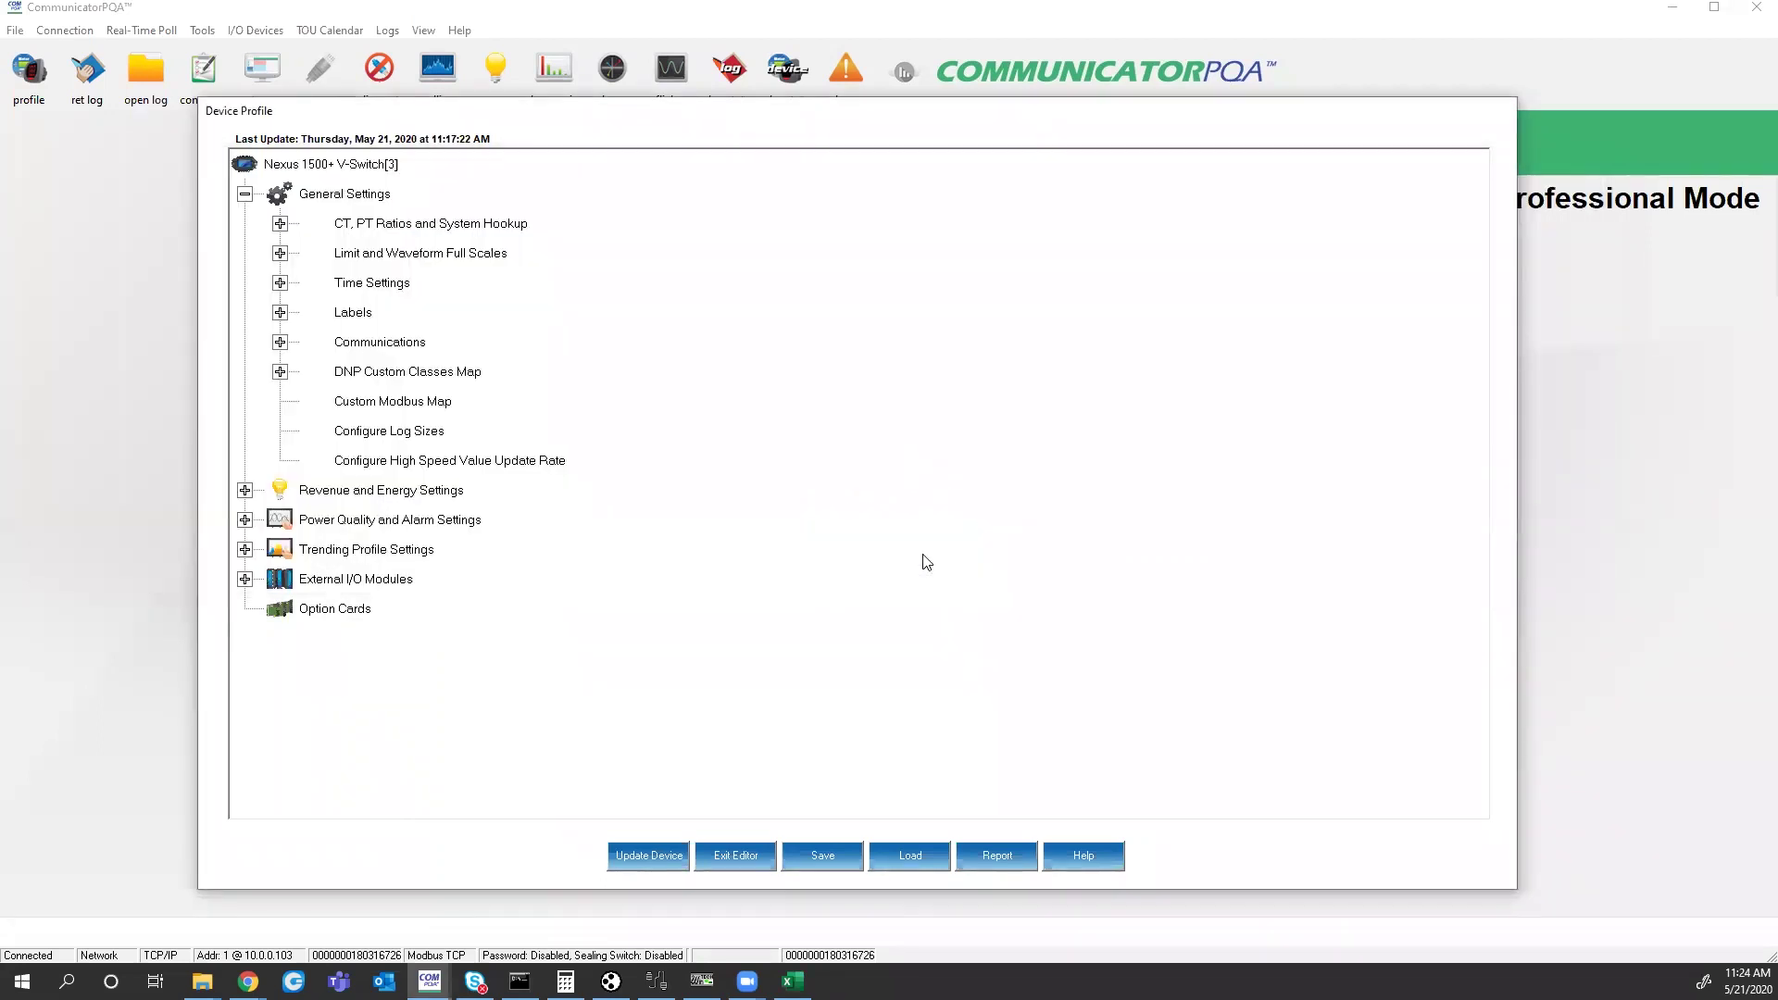
- Paste into Excel Sheet1, delete the pasted error text, and return to CommunicatorPQA
{"action": "key", "text": "alt+Tab"}
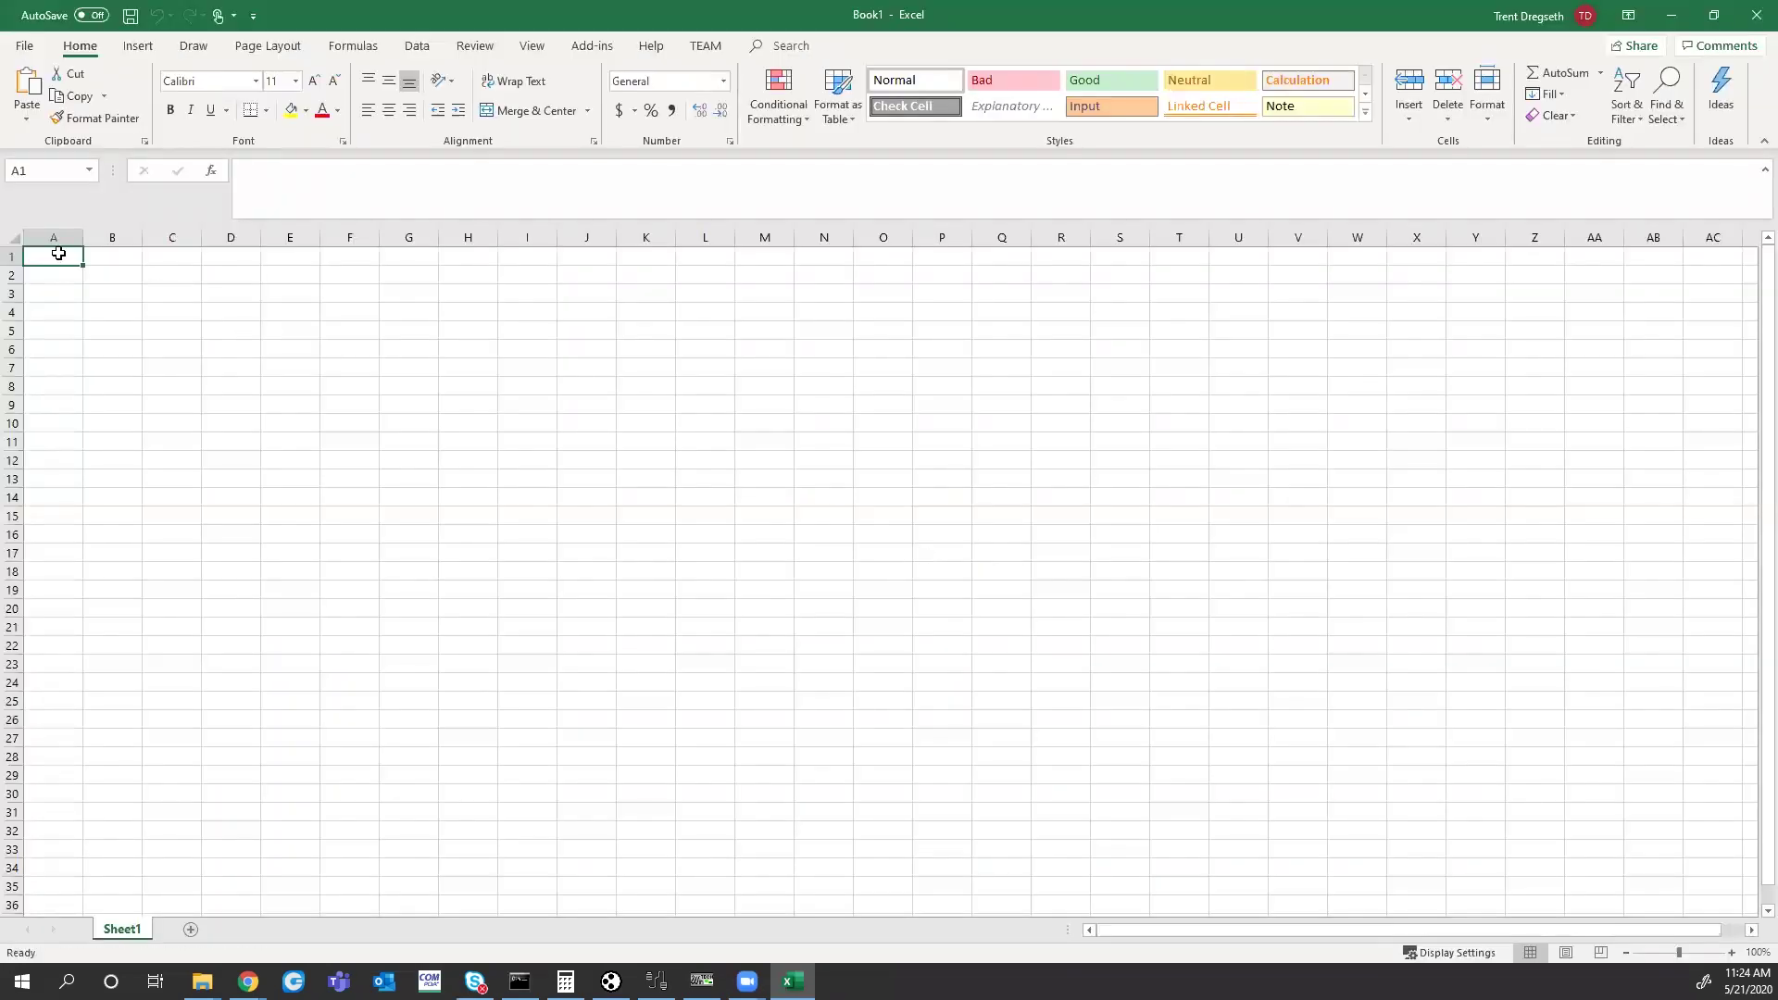
{"action": "key", "text": "ctrl+v"}
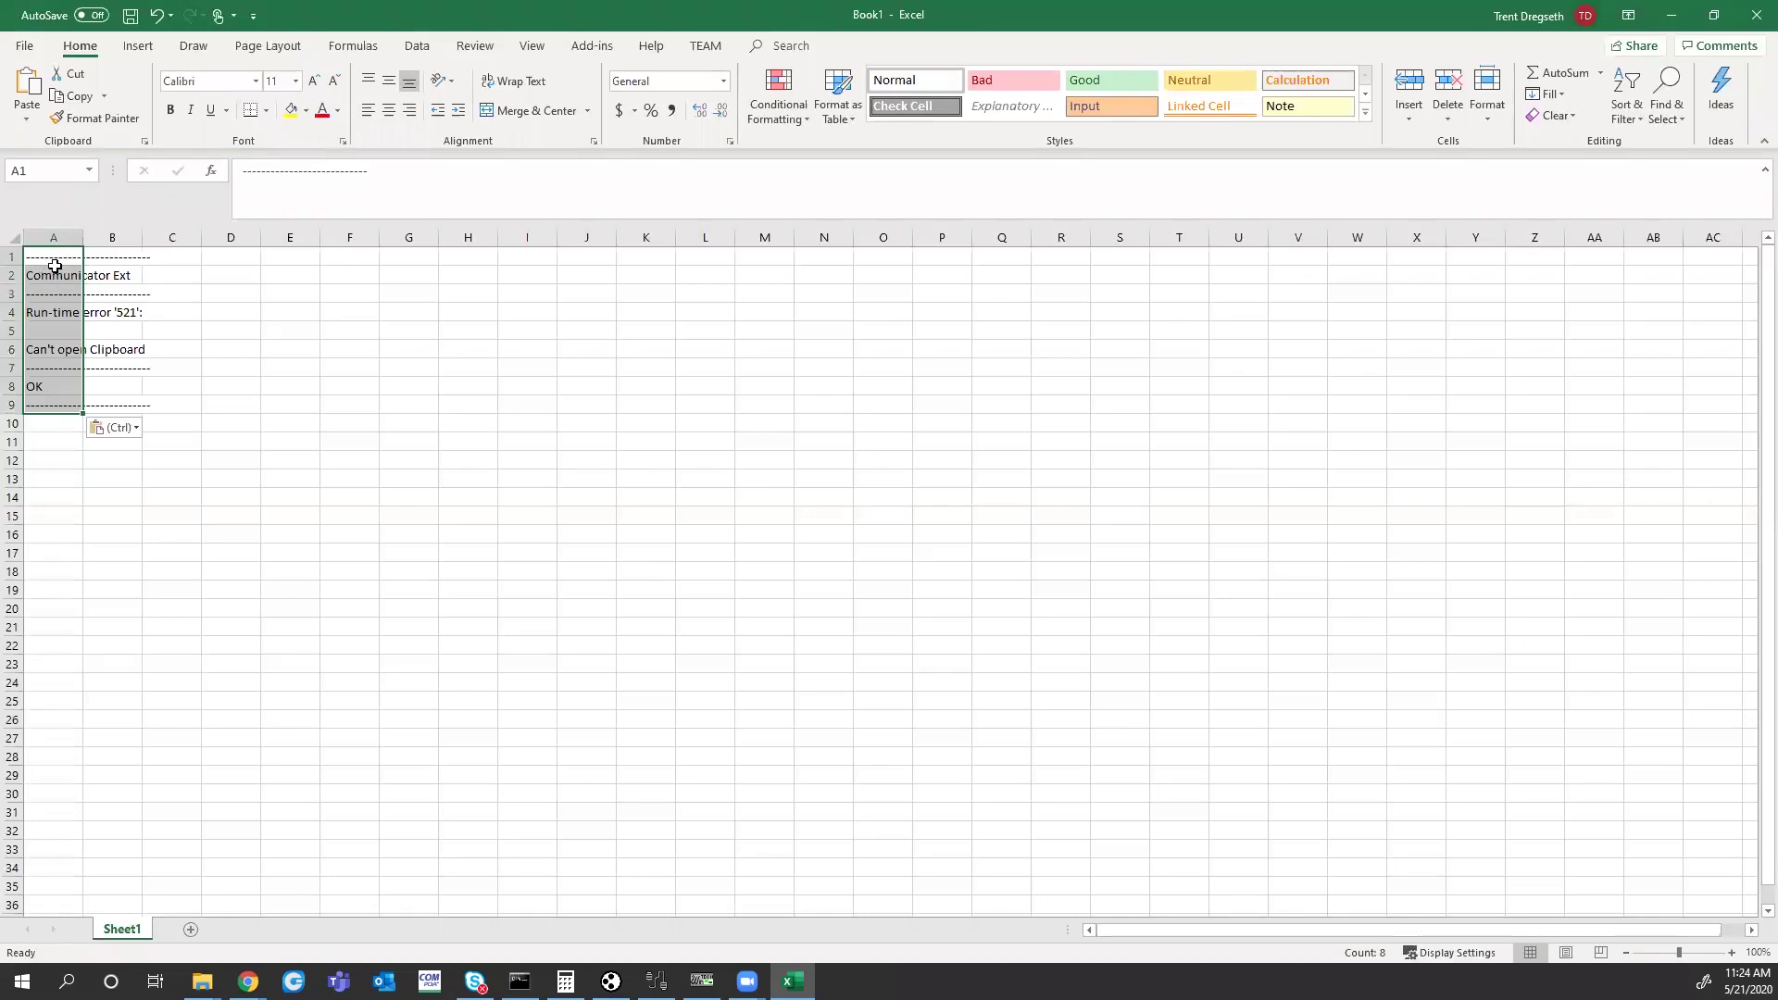
{"action": "key", "text": "Delete"}
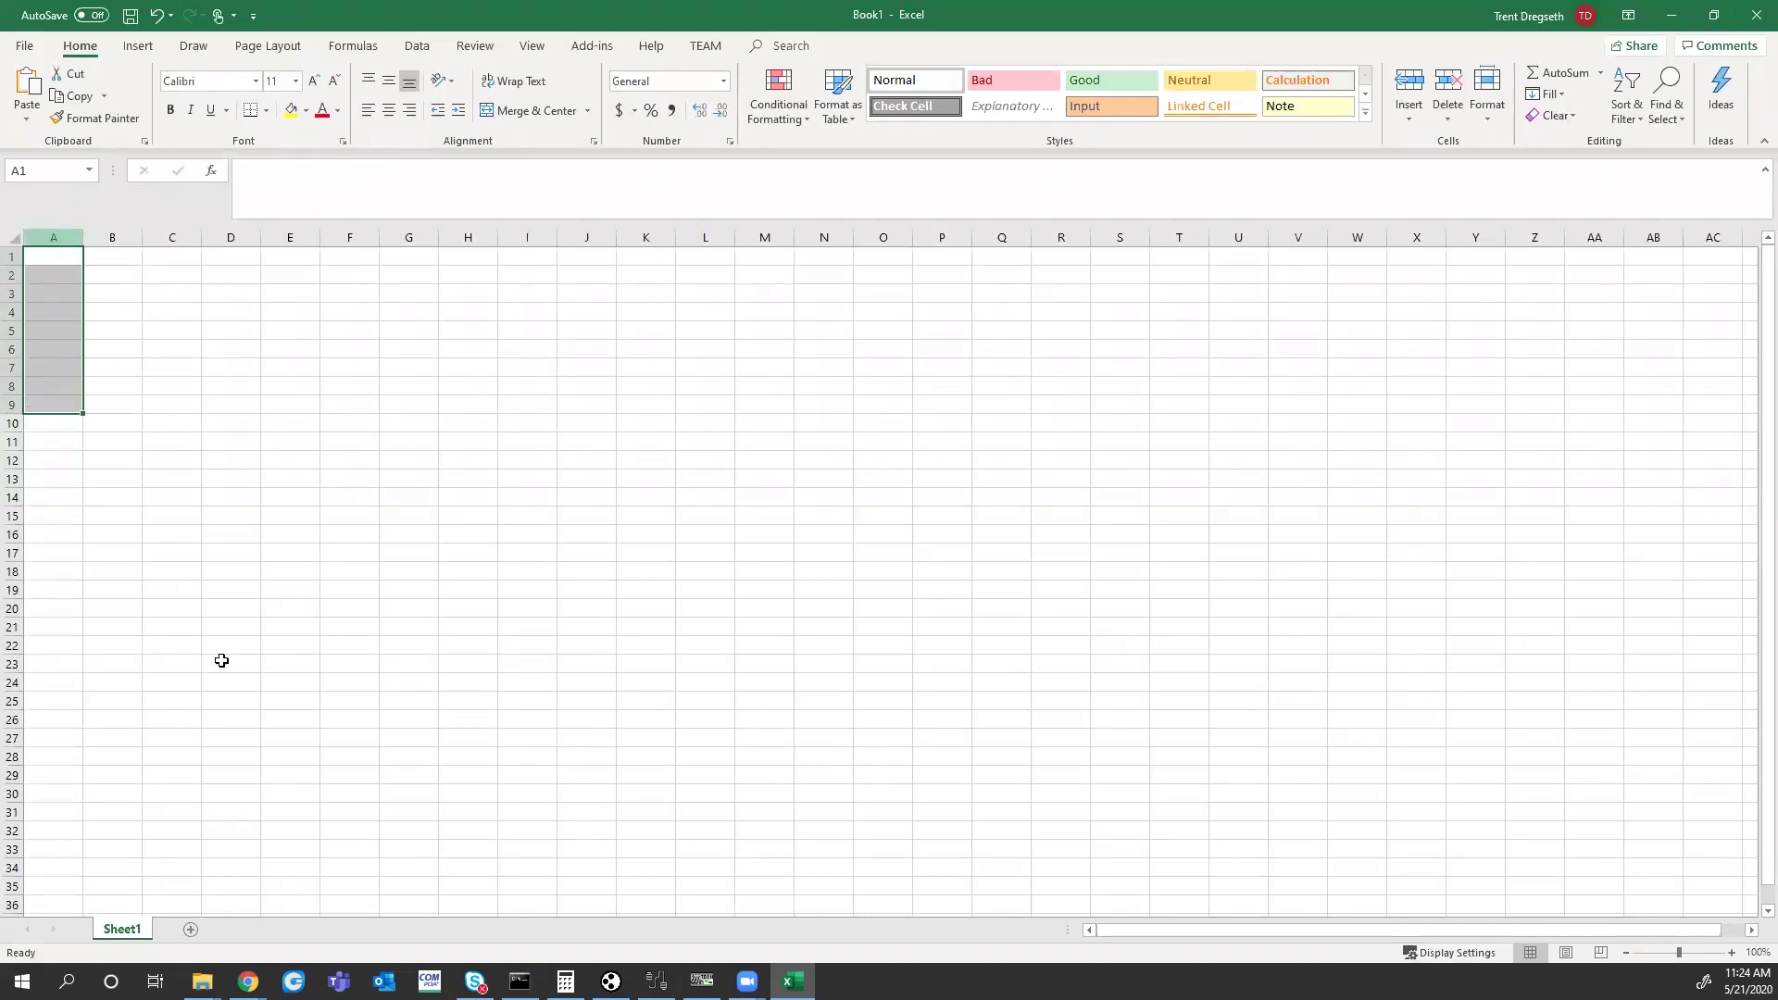
{"action": "left_click", "coordinate": [51, 257]}
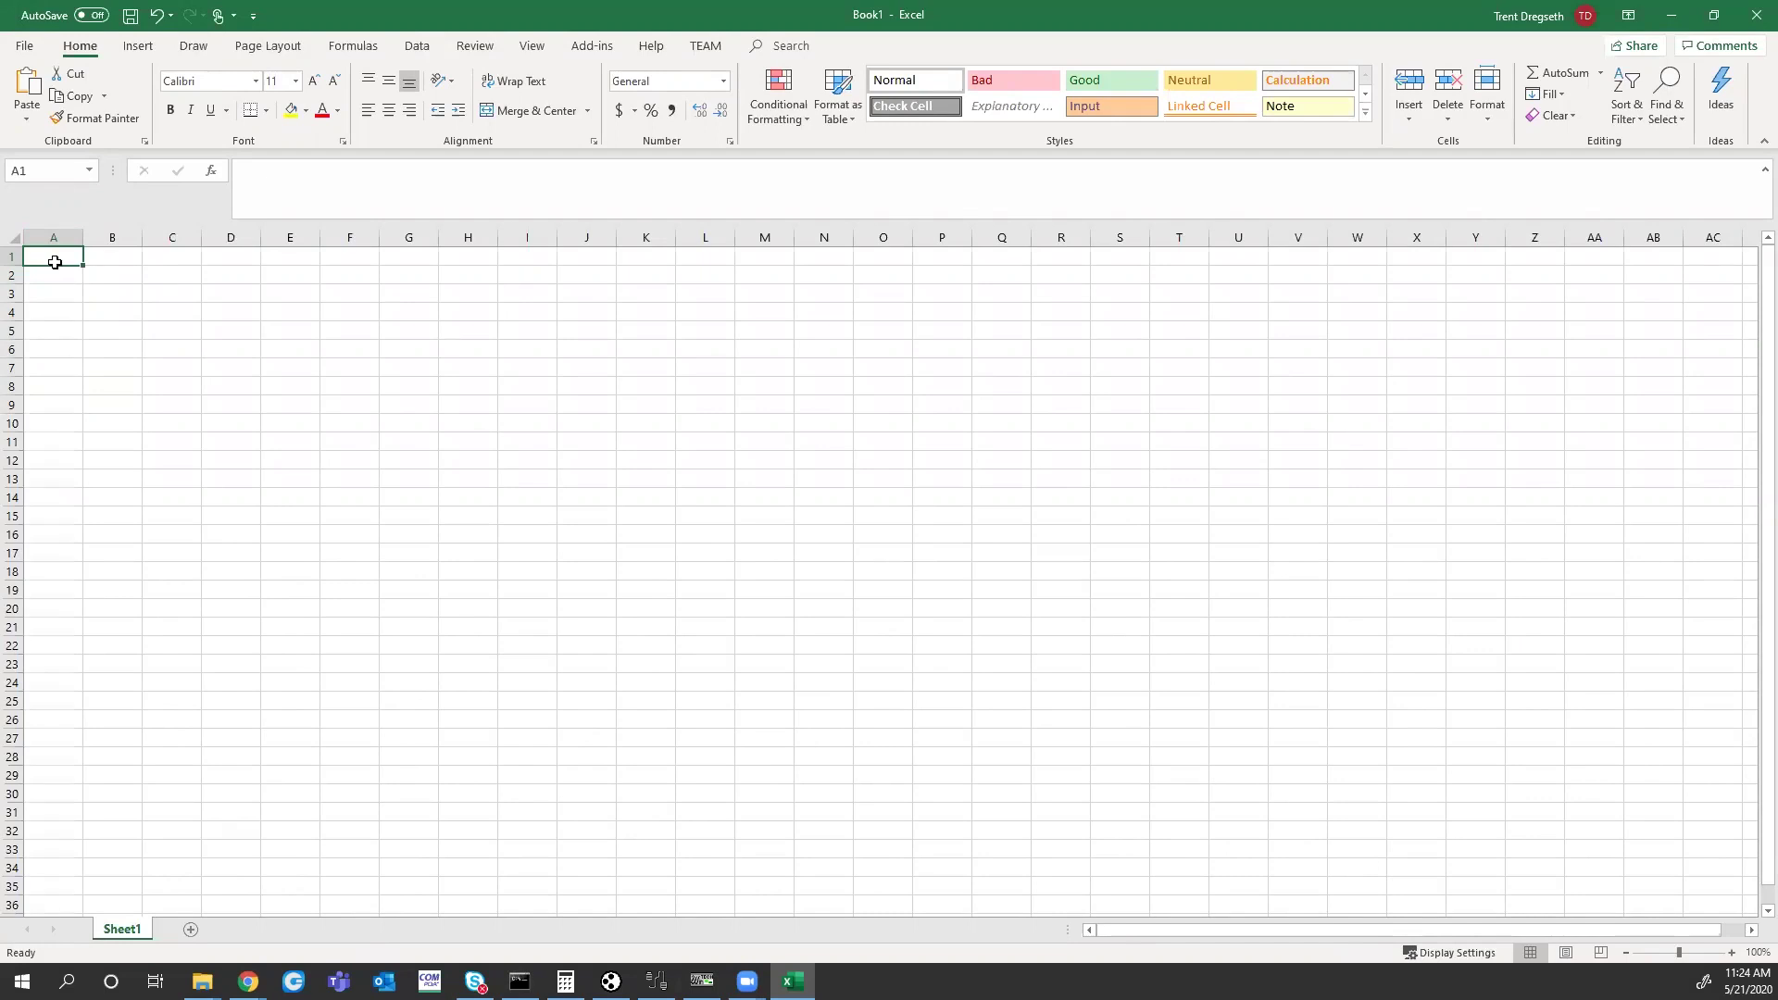
{"action": "left_click", "coordinate": [430, 979]}
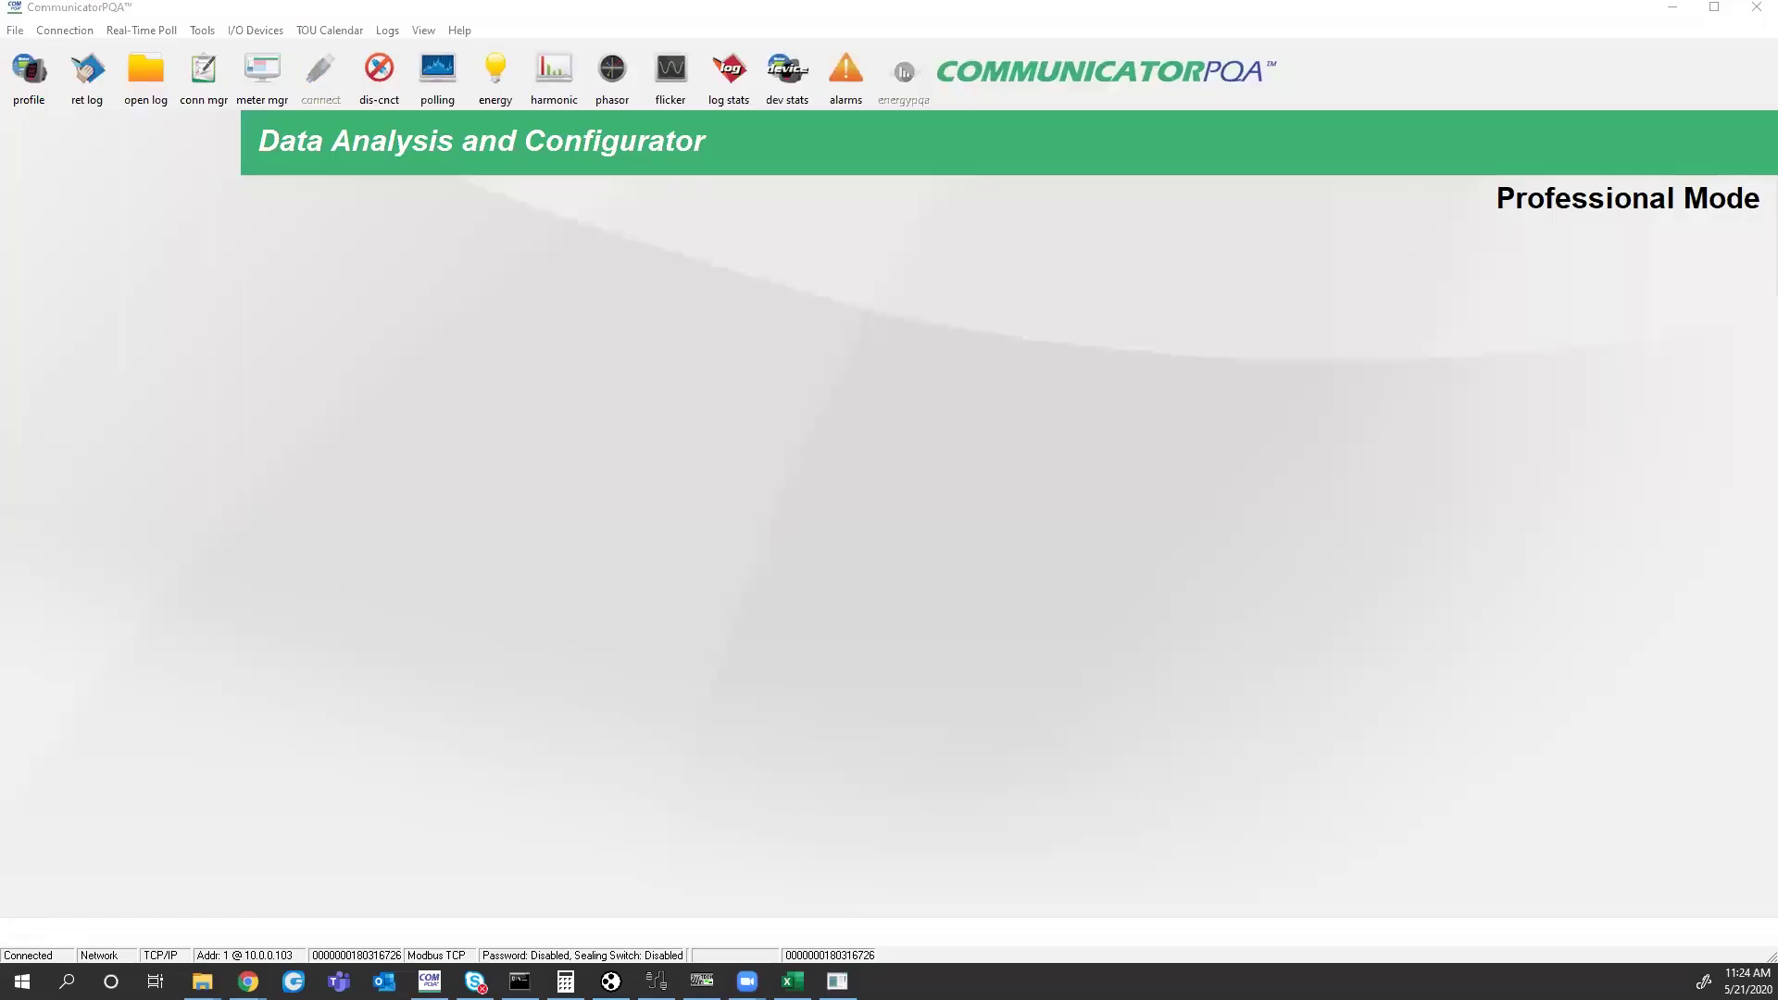
- Reopen the Custom Modbus Map from the device profile's General Settings and select all rows
{"action": "left_click", "coordinate": [49, 88]}
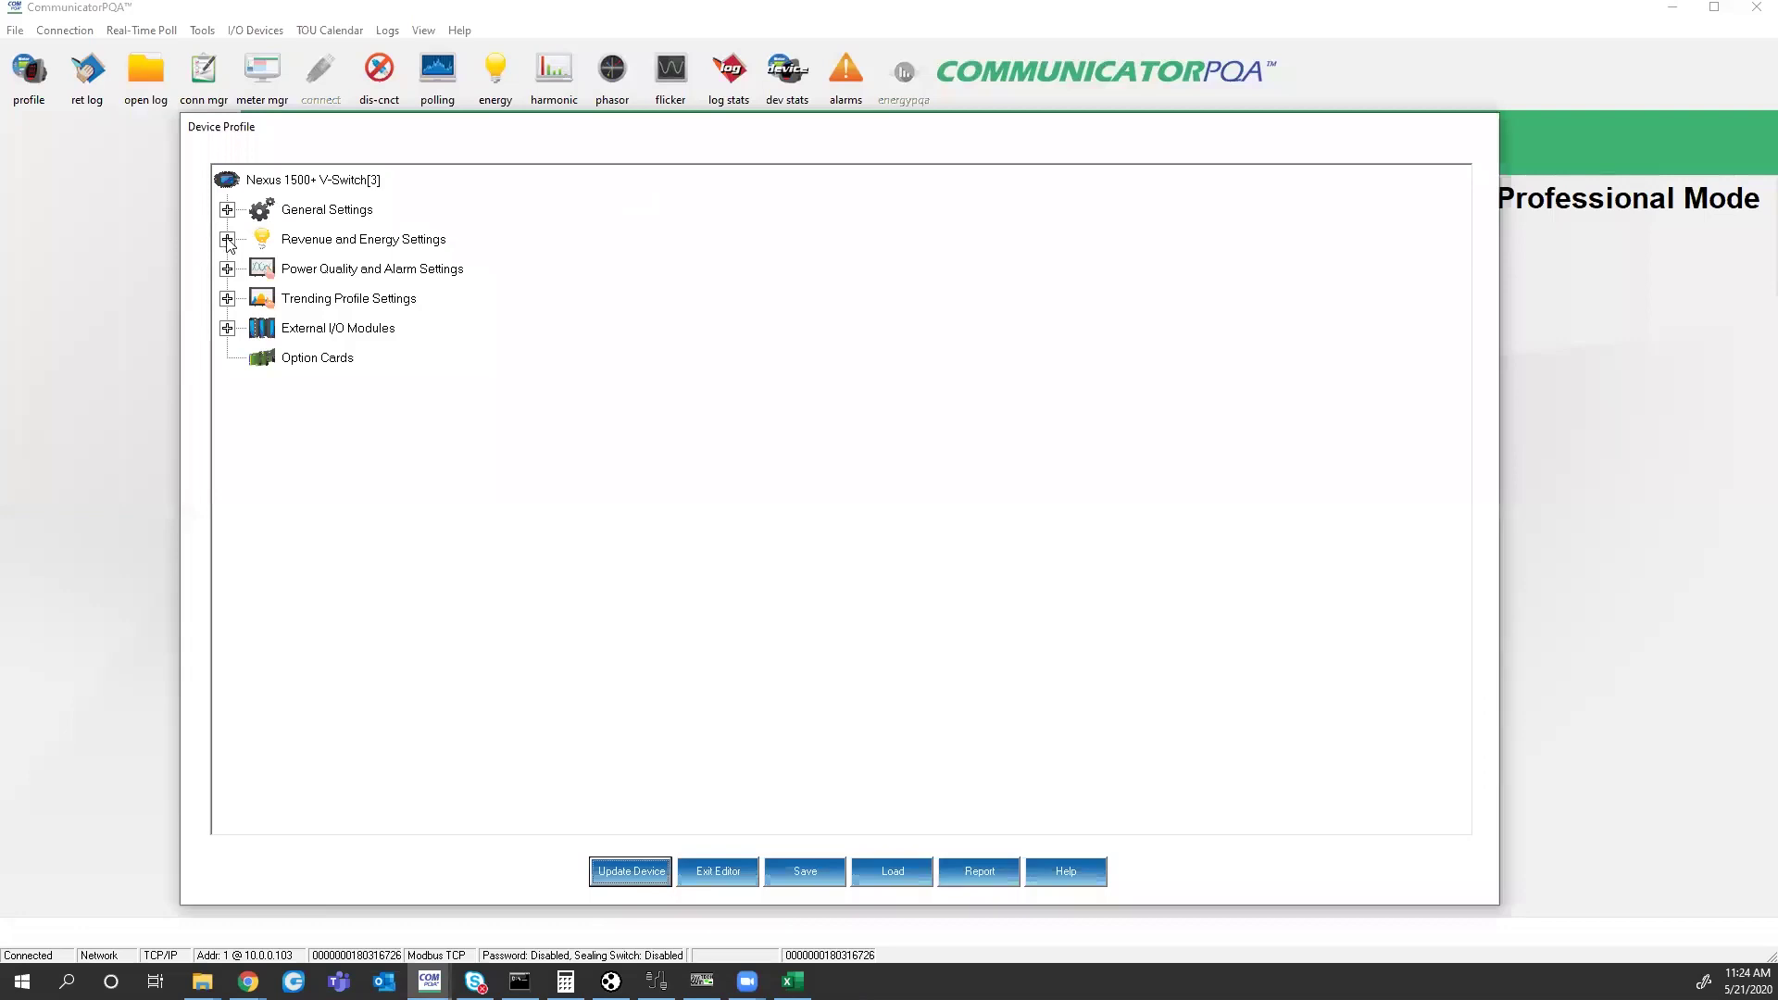
{"action": "left_click", "coordinate": [227, 210]}
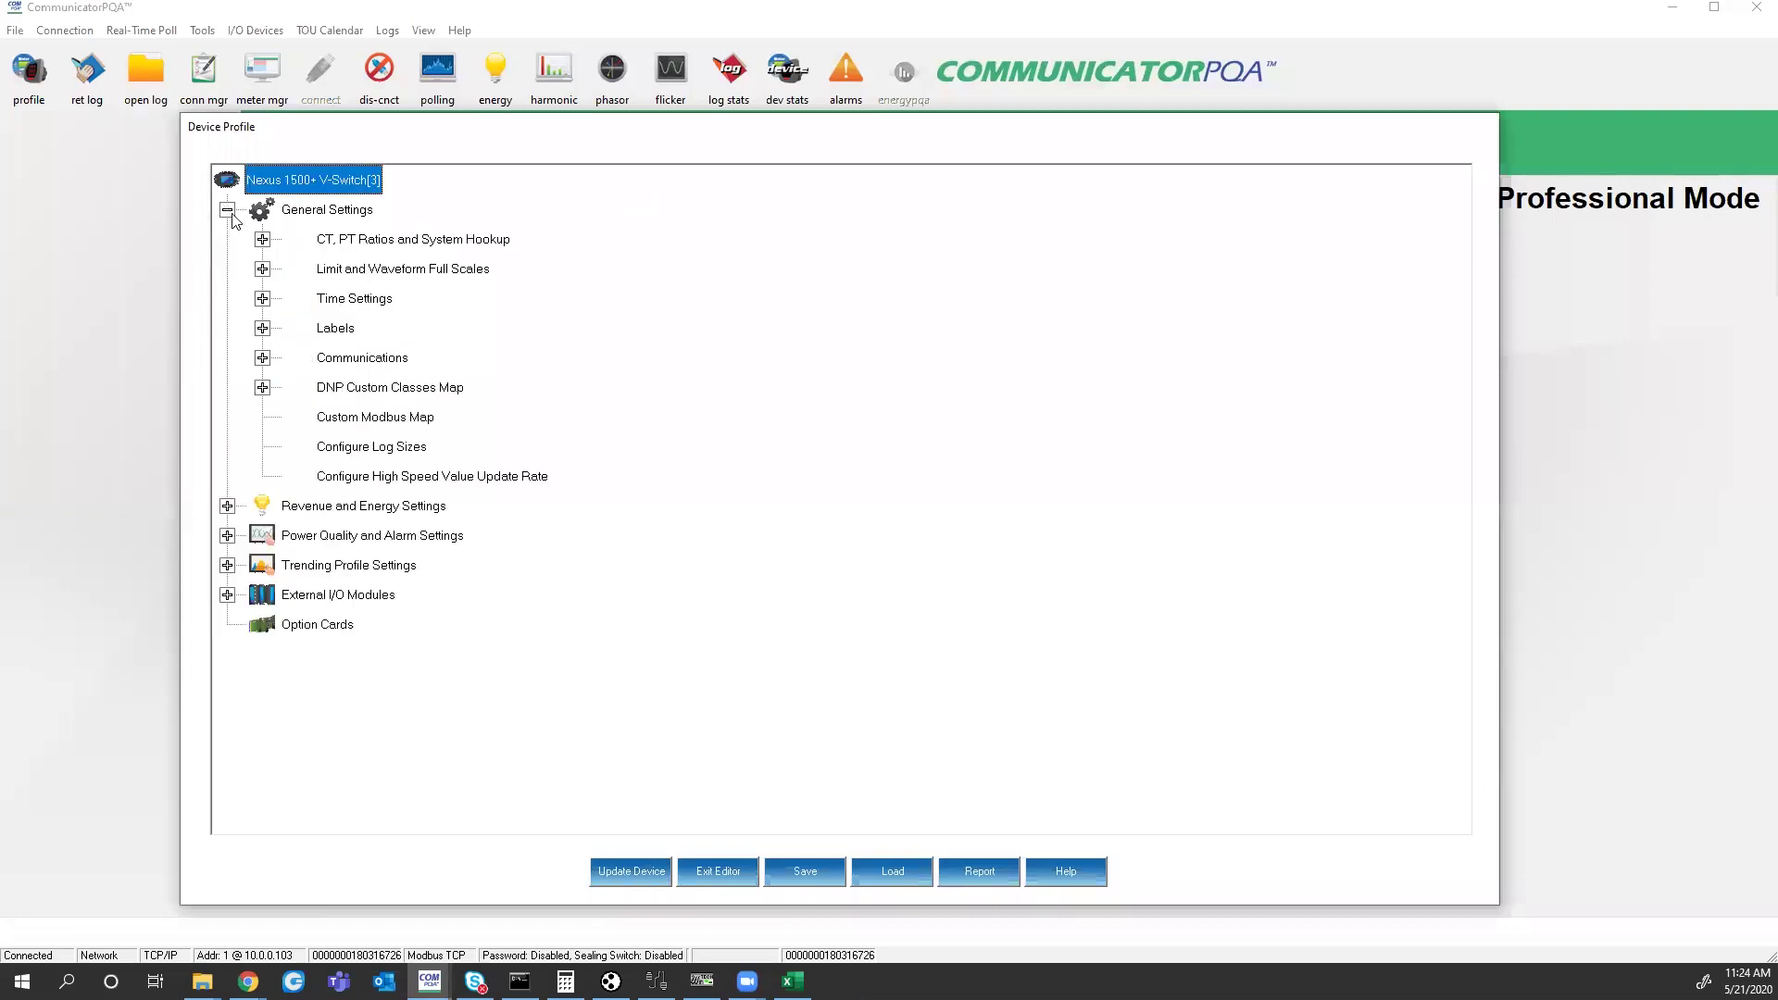
{"action": "double_click", "coordinate": [370, 418]}
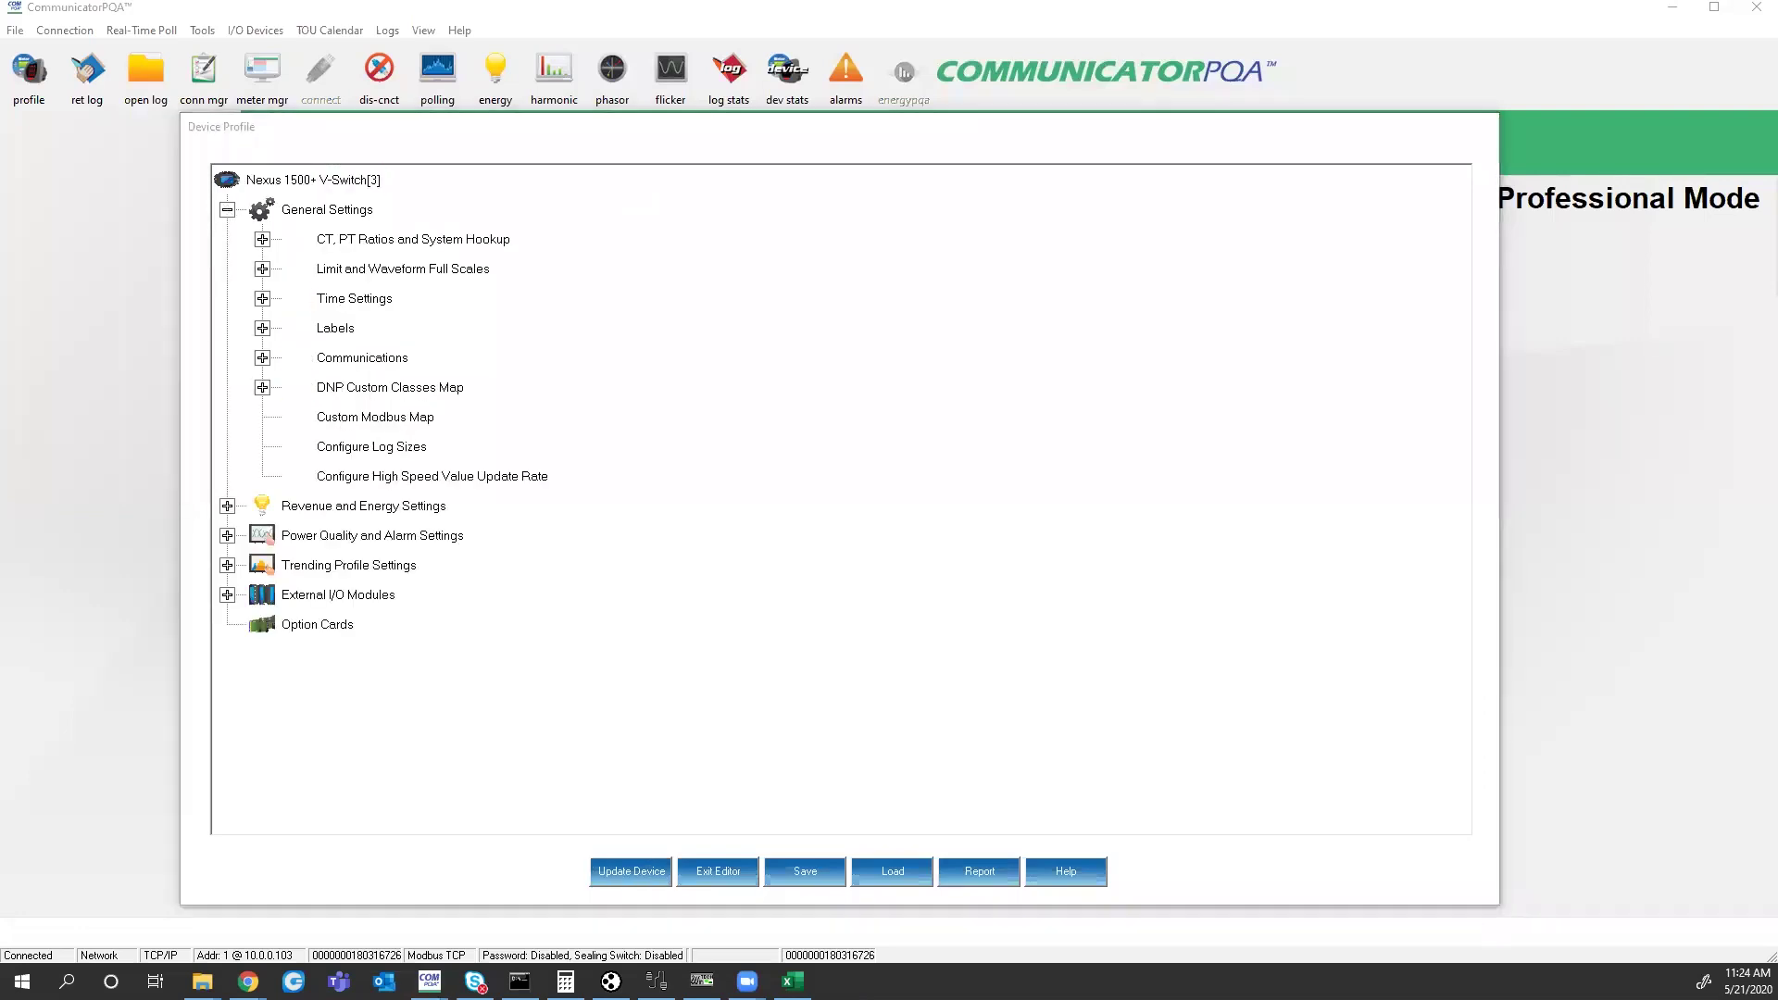
{"action": "left_click_drag", "start_coordinate": [168, 204], "coordinate": [1674, 907]}
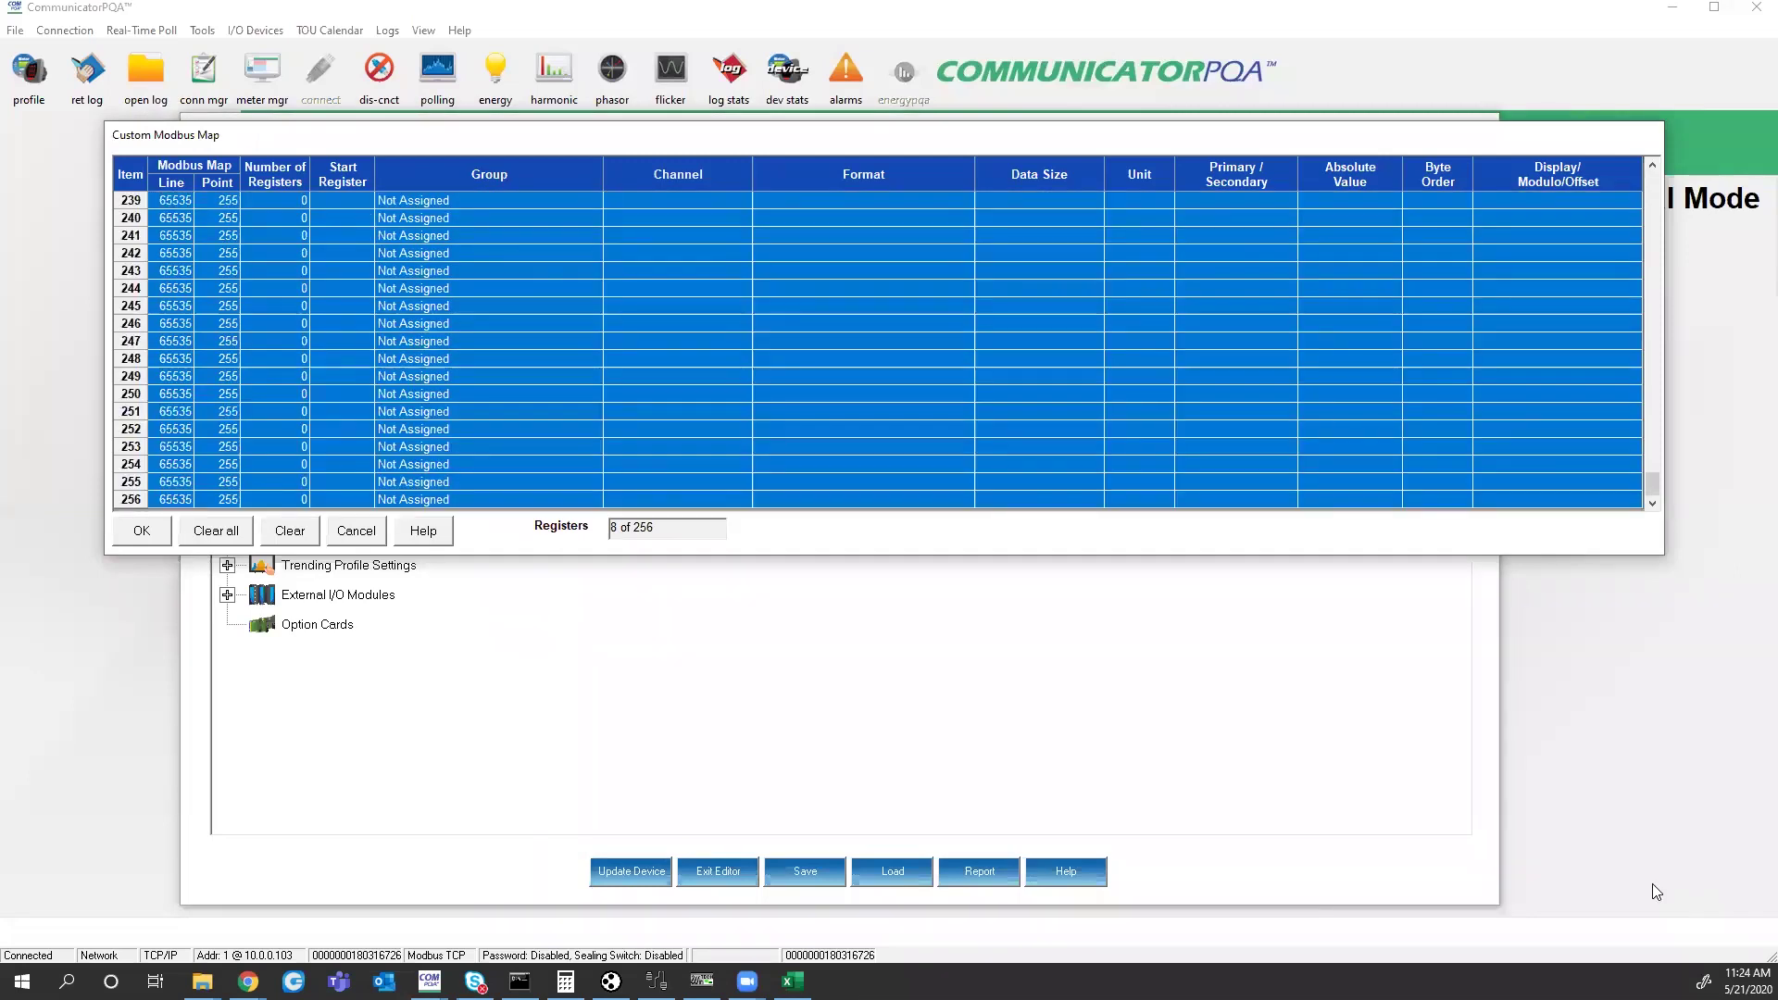
- Paste the map rows, registers 12289–12295, into Excel Sheet1 at A1
{"action": "left_click", "coordinate": [791, 981]}
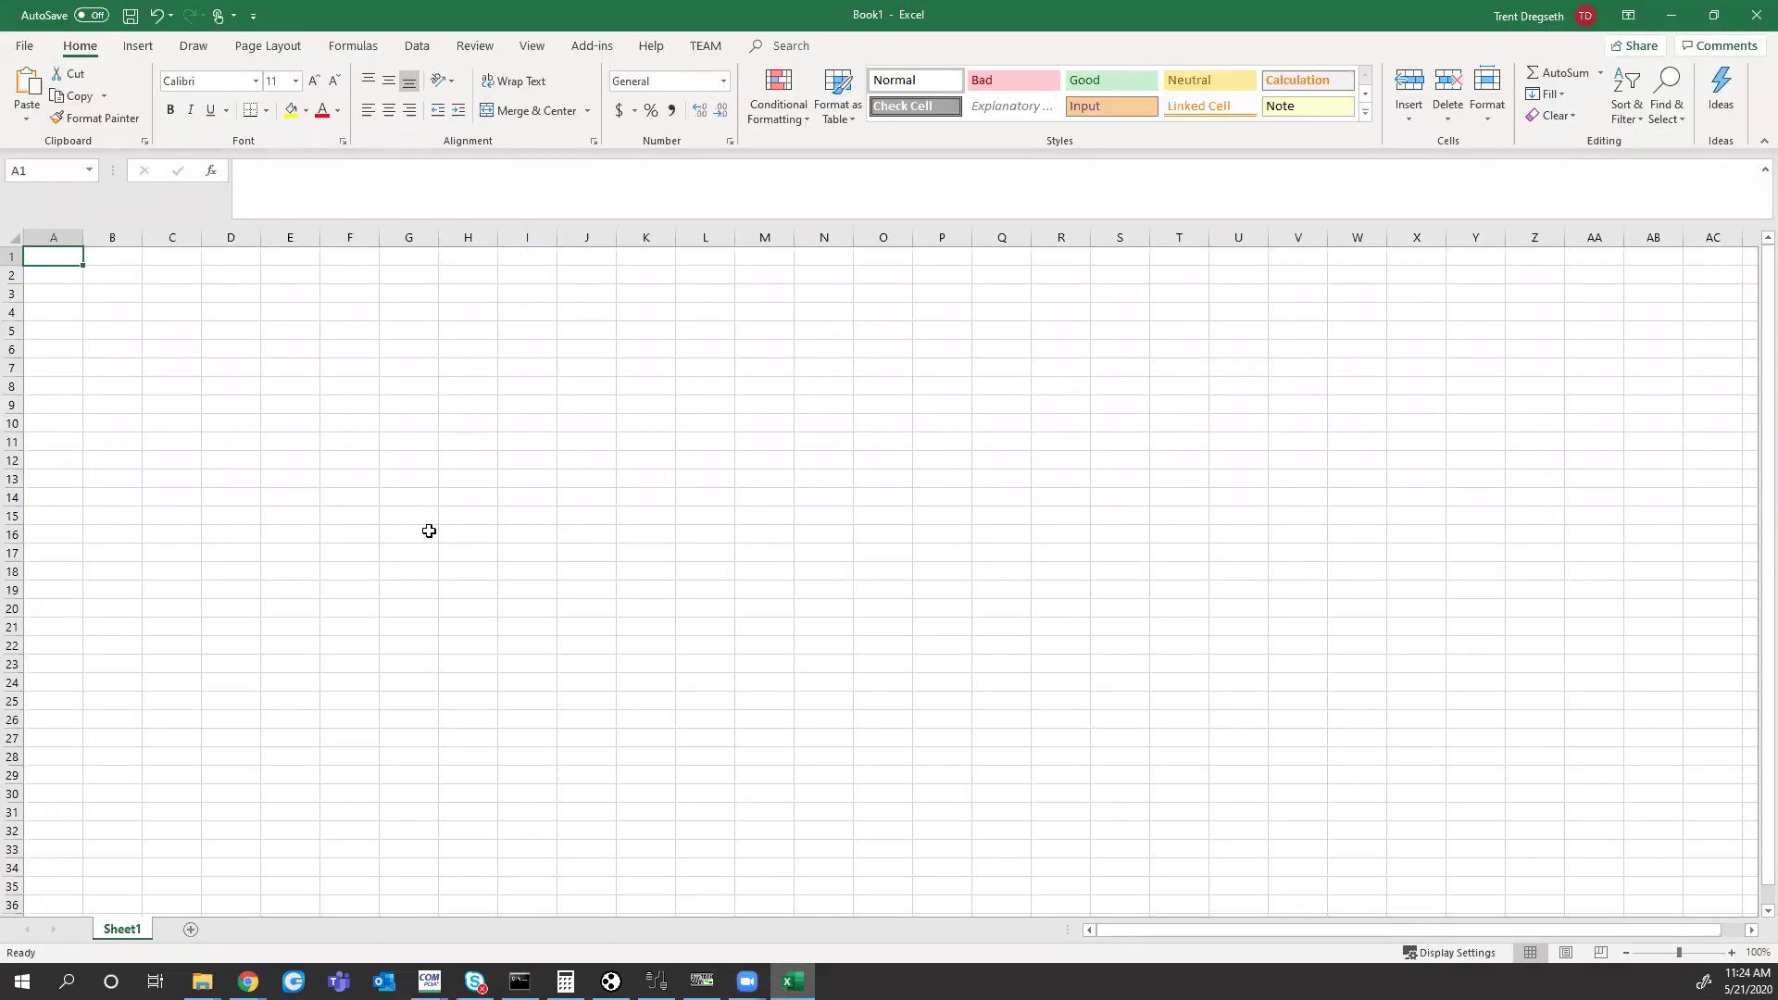
{"action": "key", "text": "ctrl+v"}
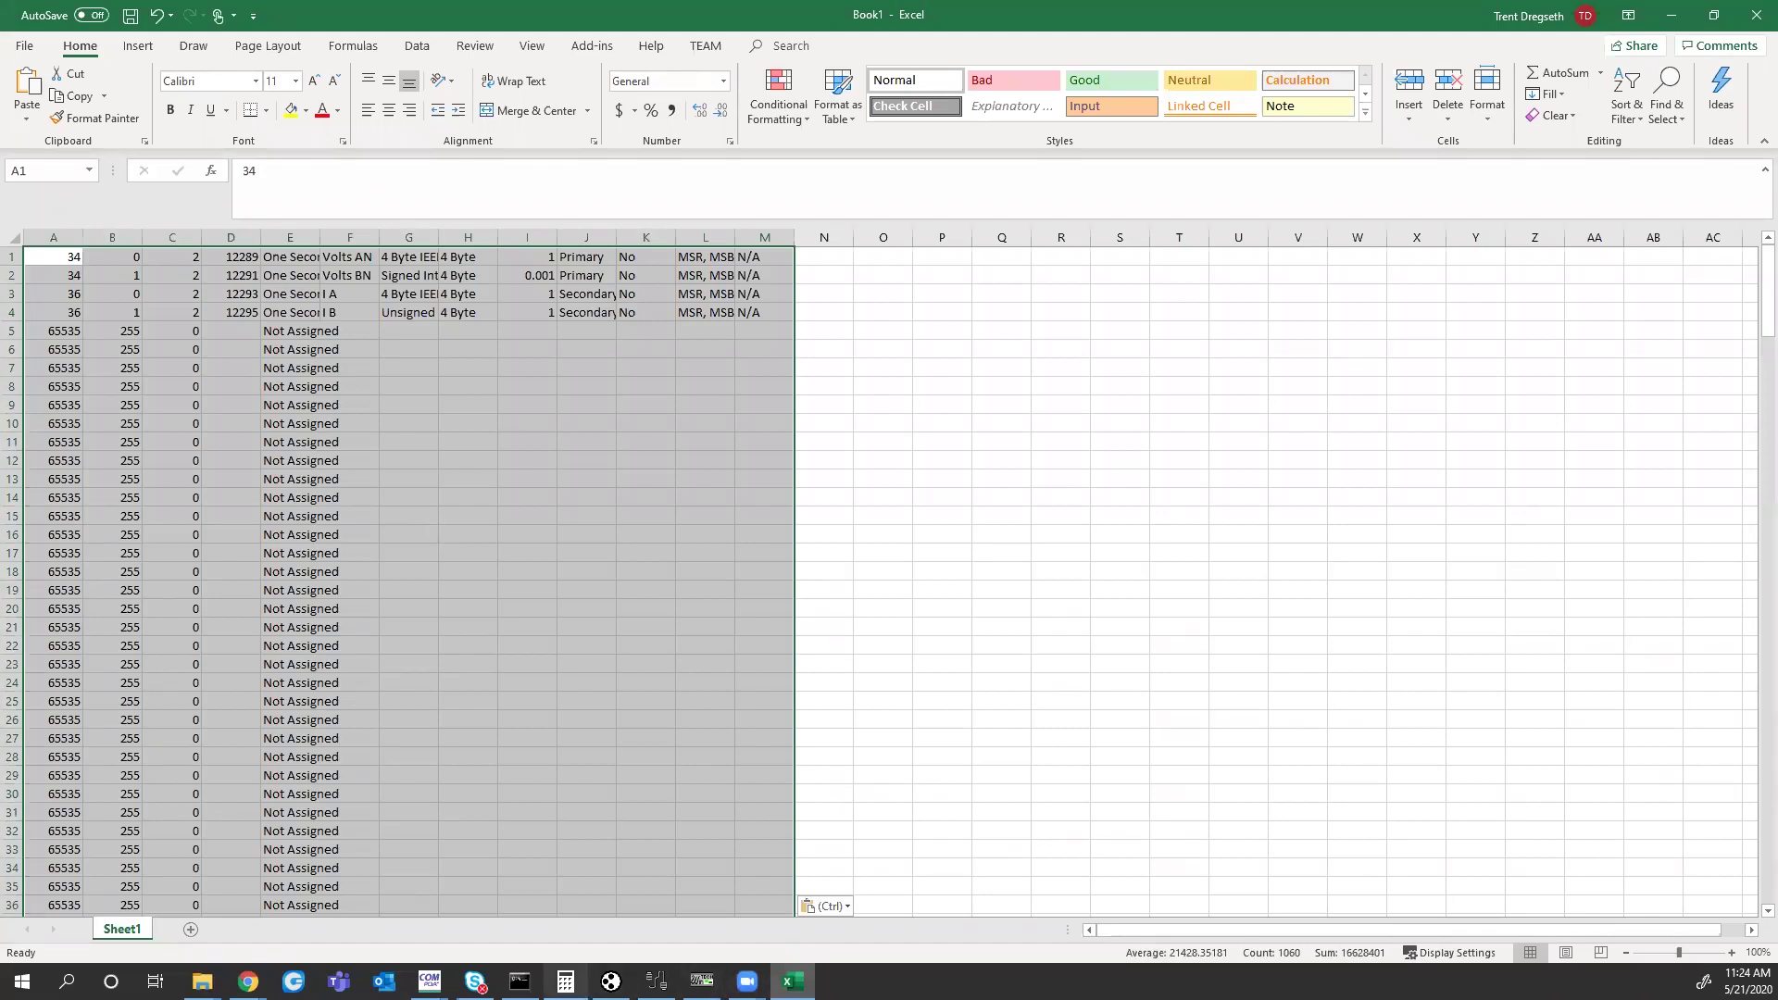
{"action": "left_click", "coordinate": [56, 257]}
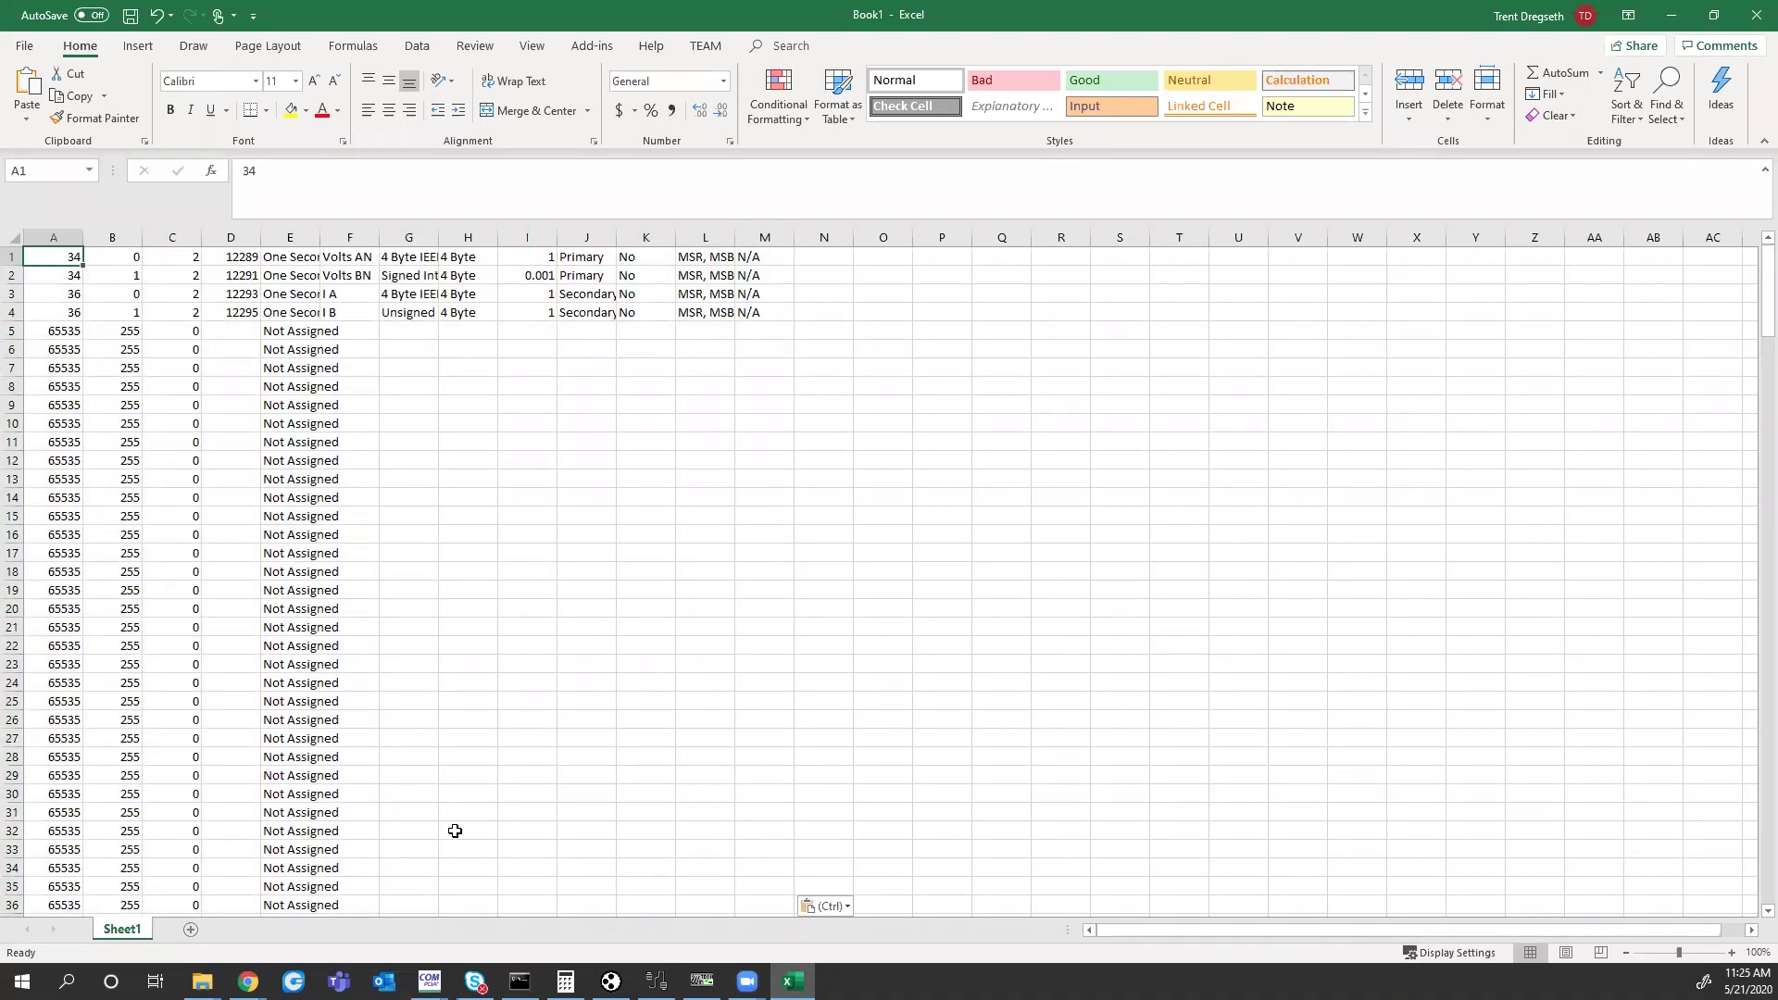
{"action": "left_click", "coordinate": [429, 980]}
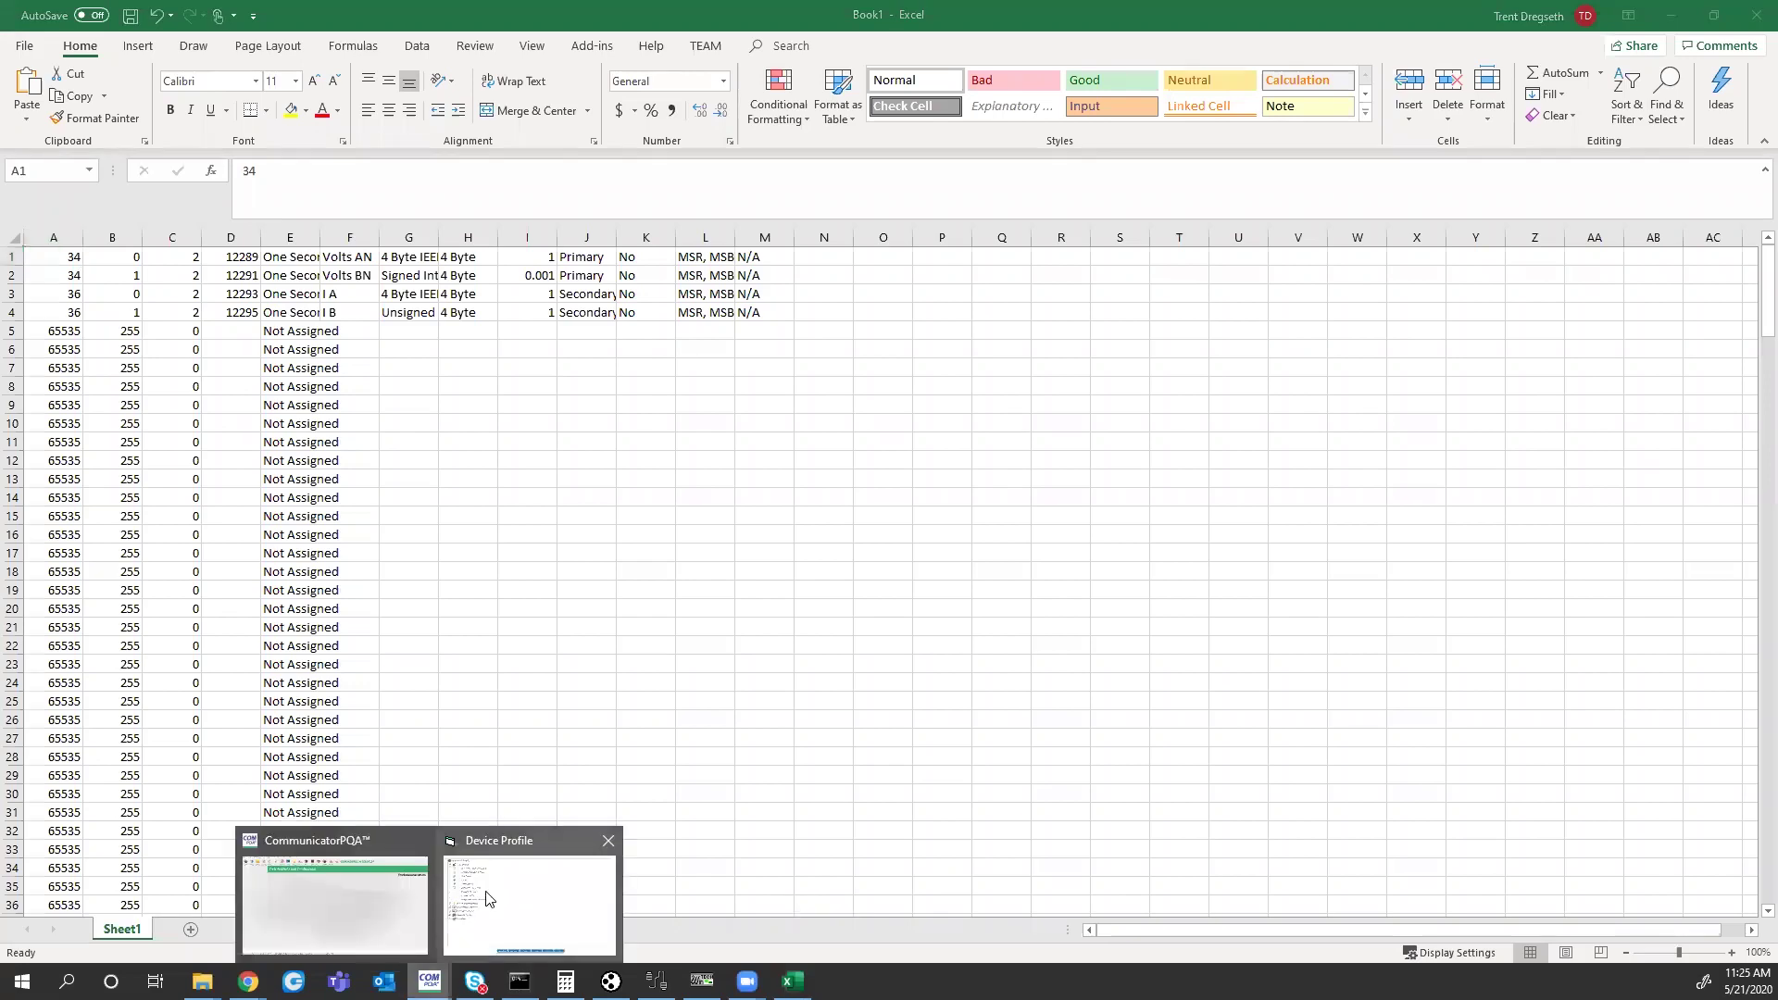
- Close the Nexus 1500+ custom Modbus map and exit the device profile editor
{"action": "left_click", "coordinate": [489, 898]}
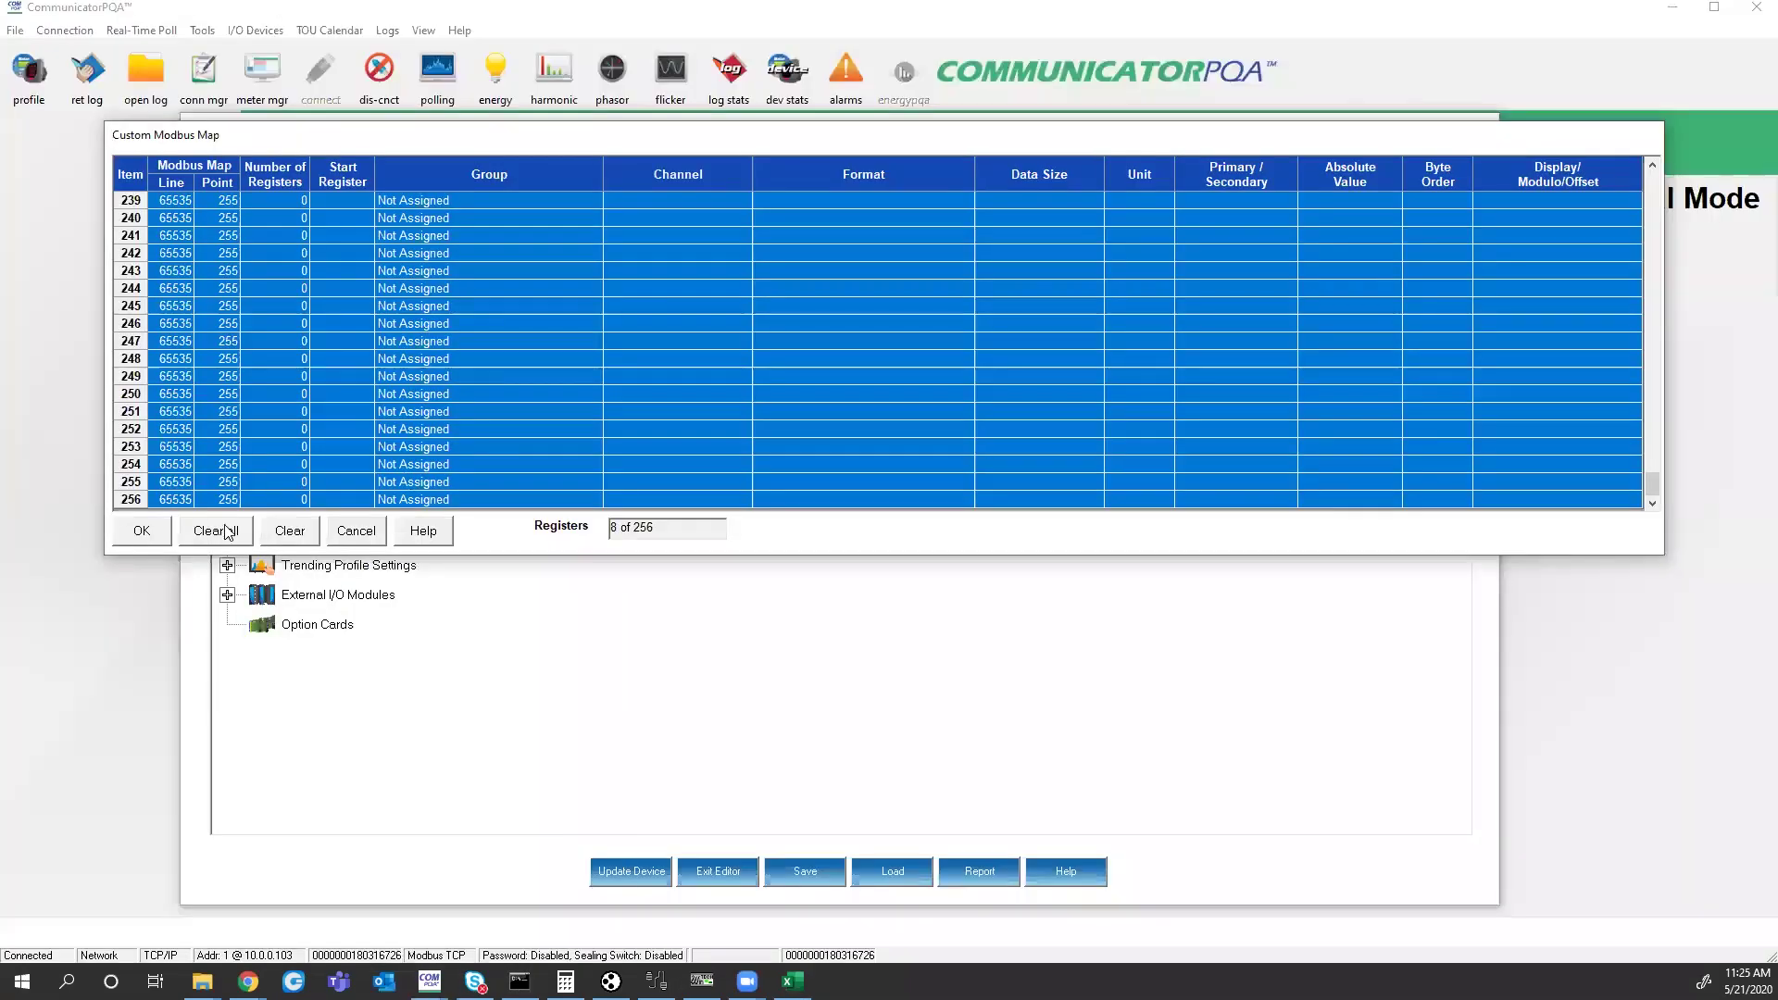
{"action": "left_click", "coordinate": [142, 533]}
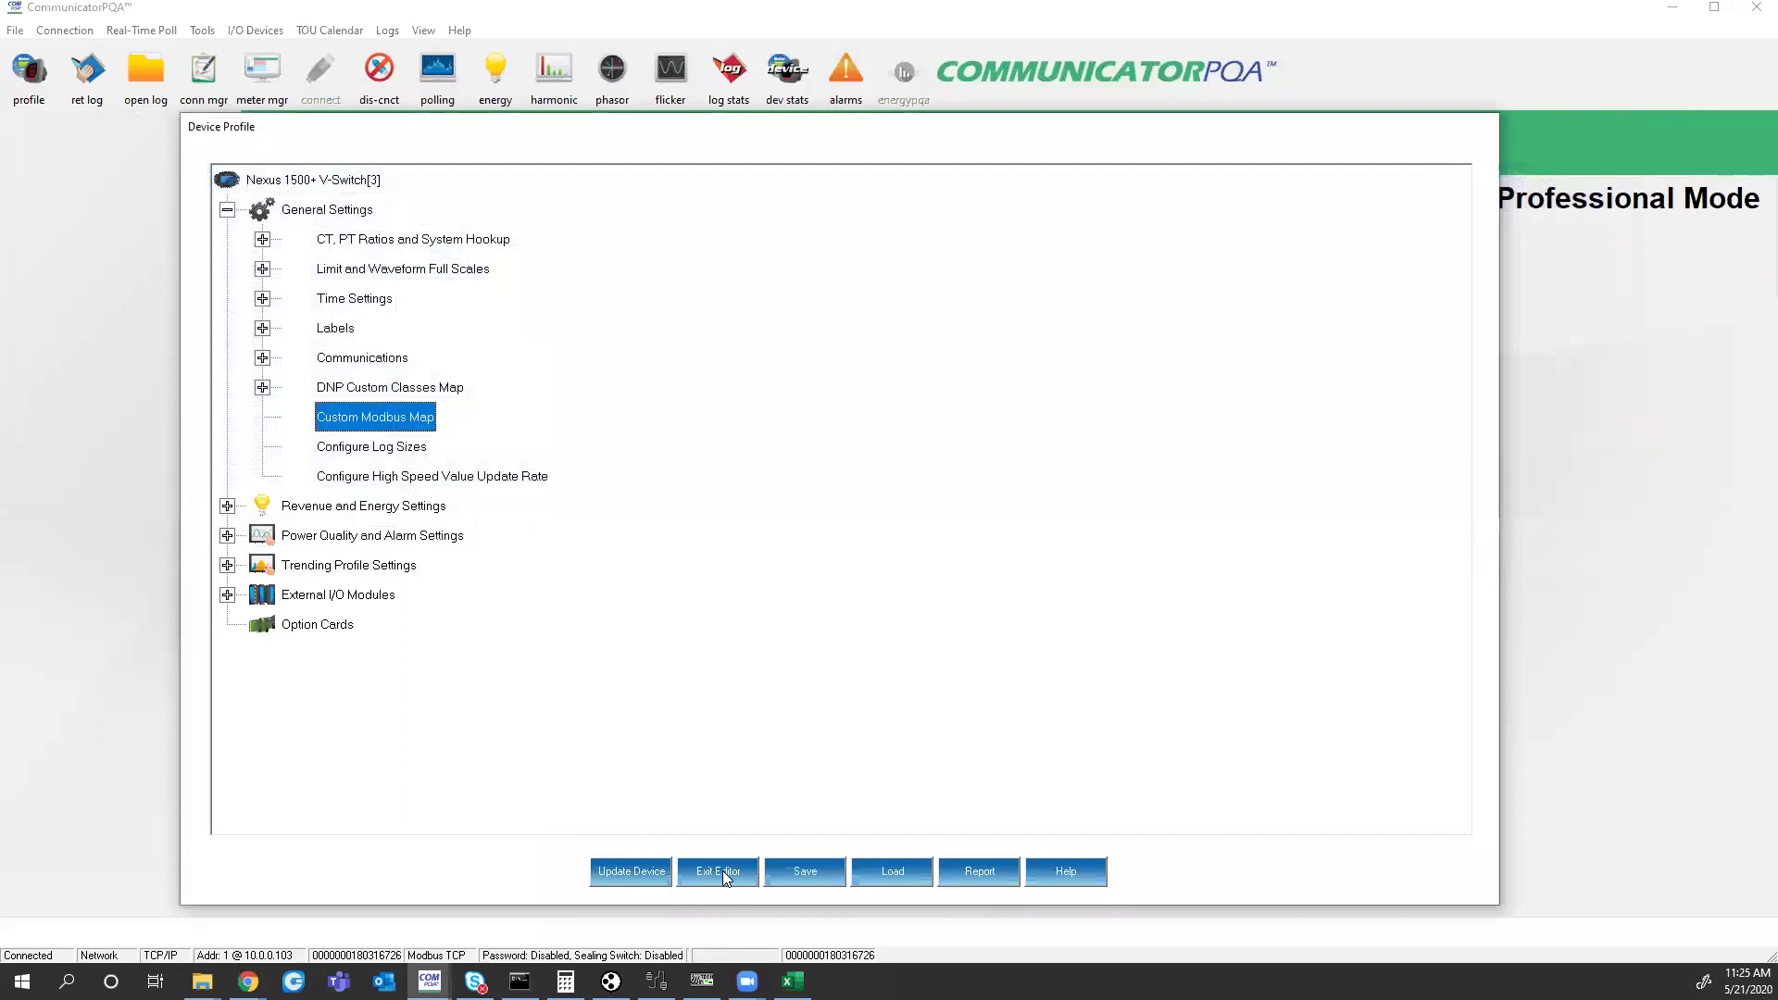
{"action": "left_click", "coordinate": [720, 870]}
{"action": "left_click", "coordinate": [912, 544]}
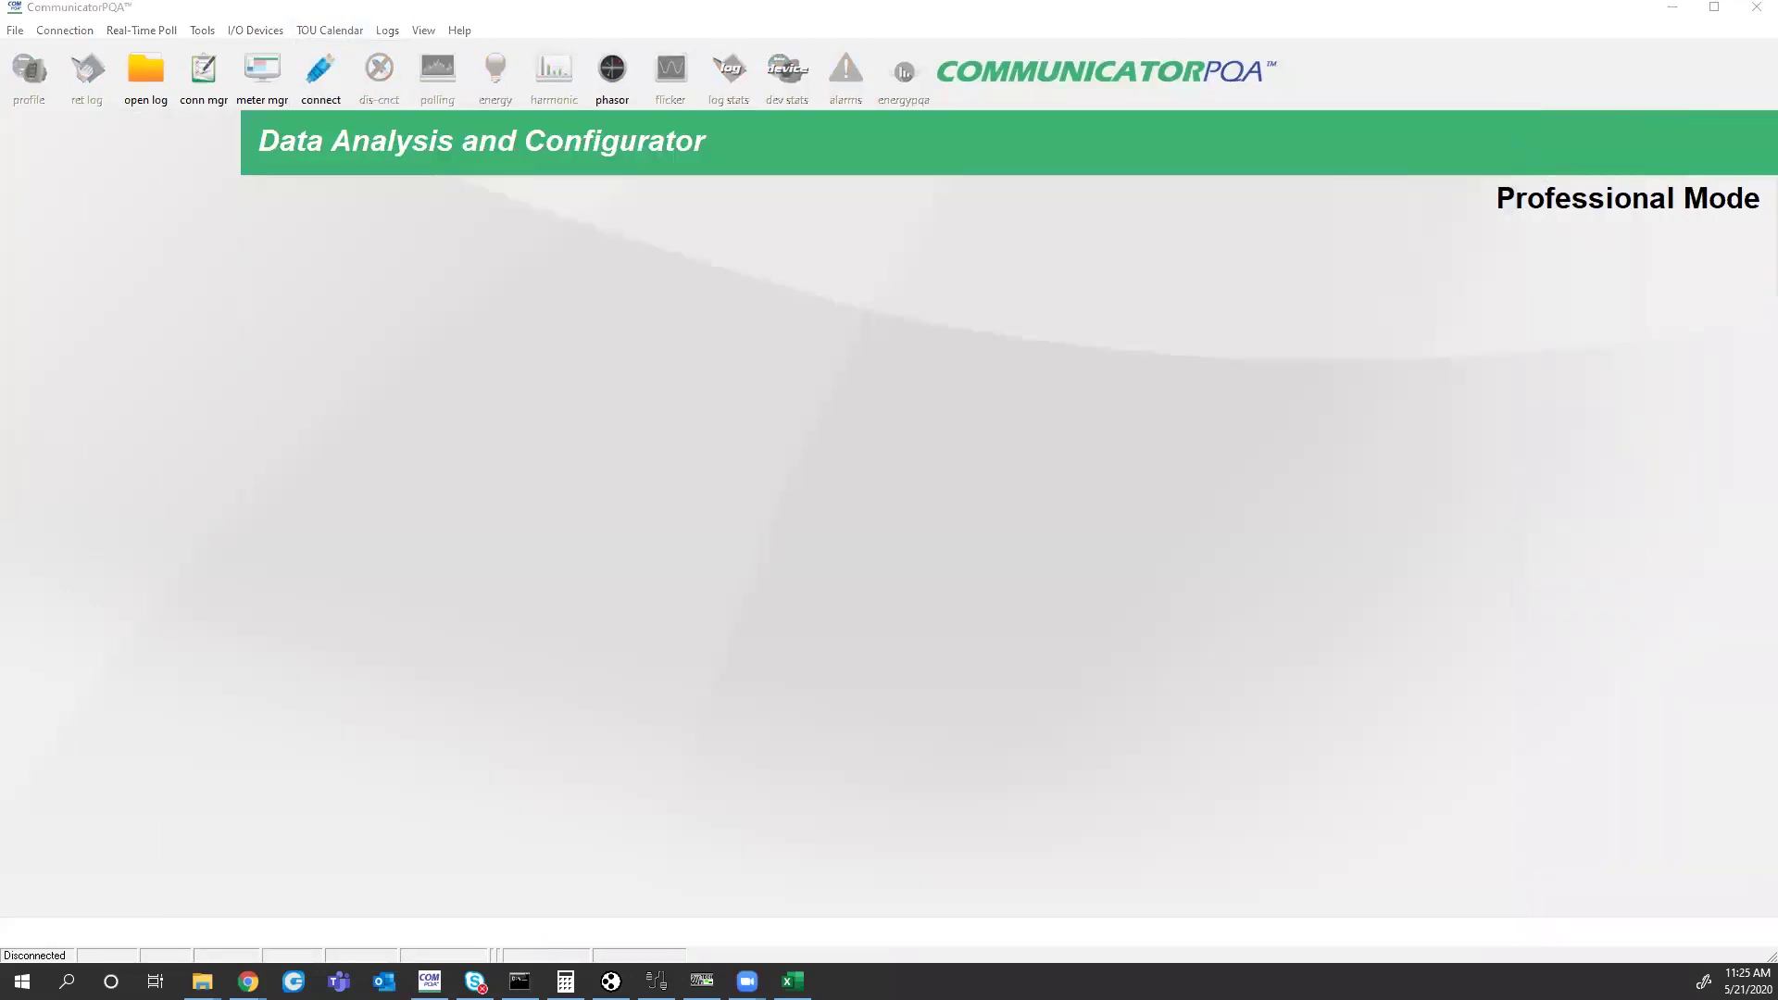
- Edit the host address and connect to the Nexus 1252 meter at 10.0.0.101
{"action": "left_click", "coordinate": [879, 457]}
{"action": "key", "text": "BackSpace"}
{"action": "key", "text": "BackSpace"}
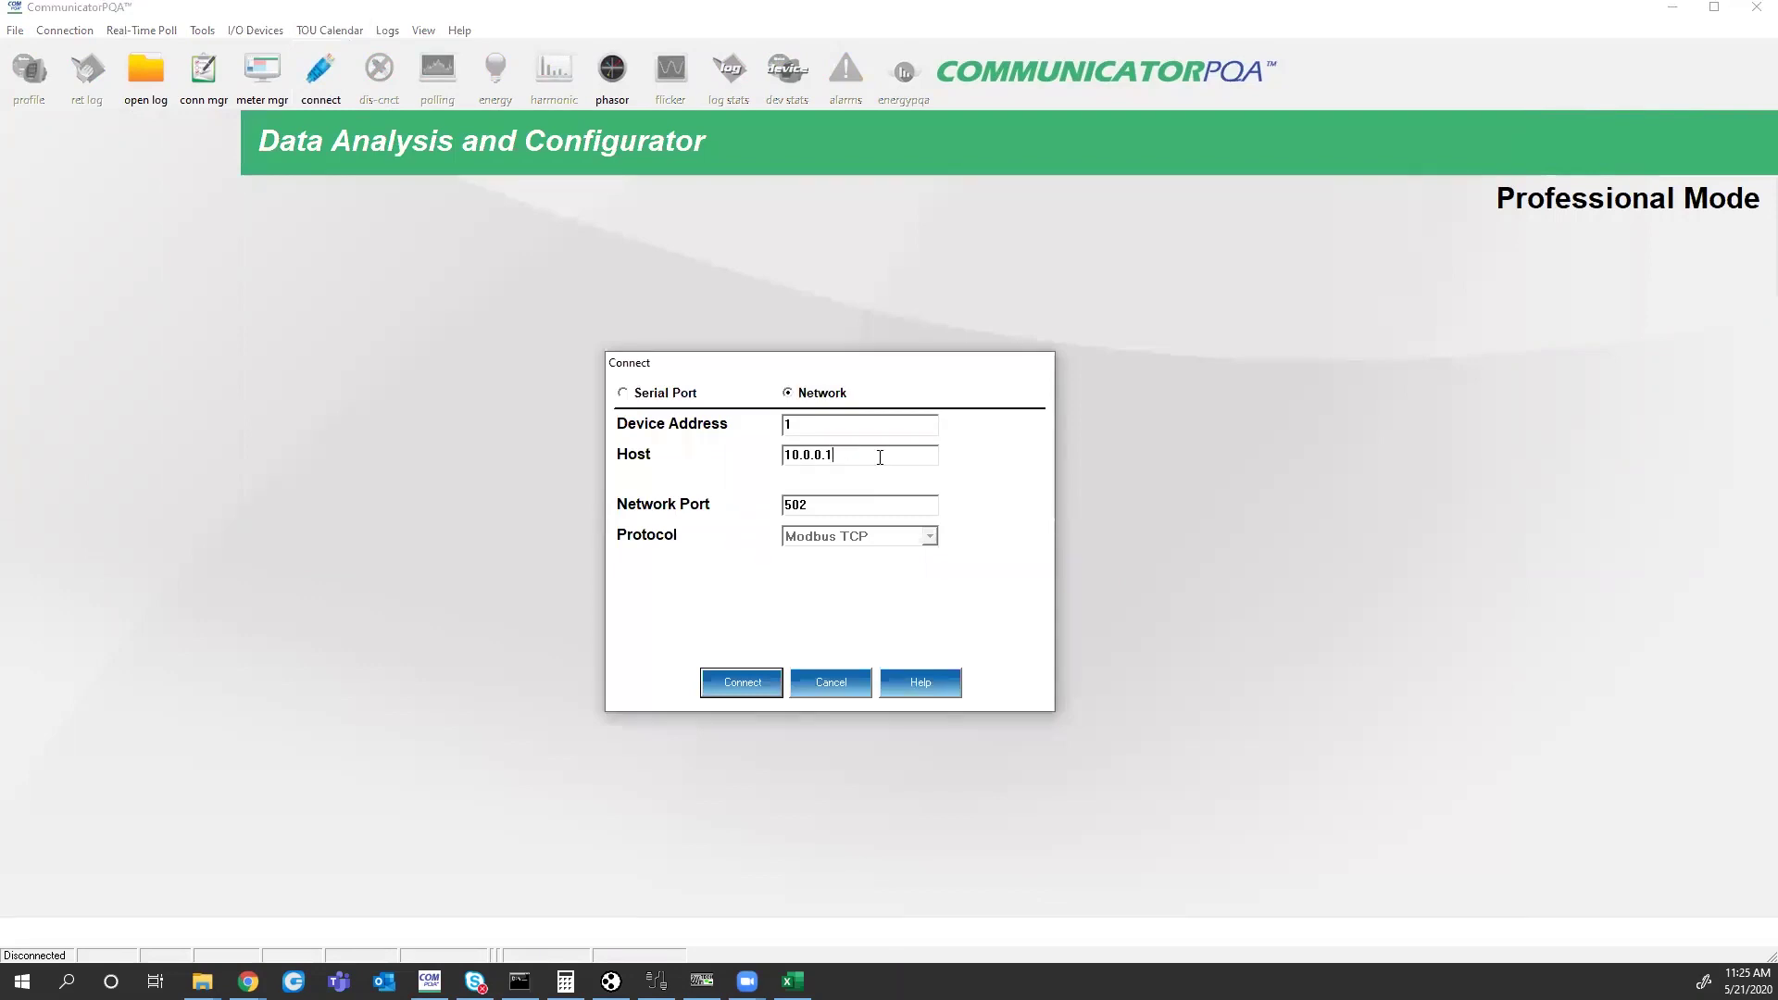
{"action": "type", "text": "05"}
{"action": "key", "text": "Return"}
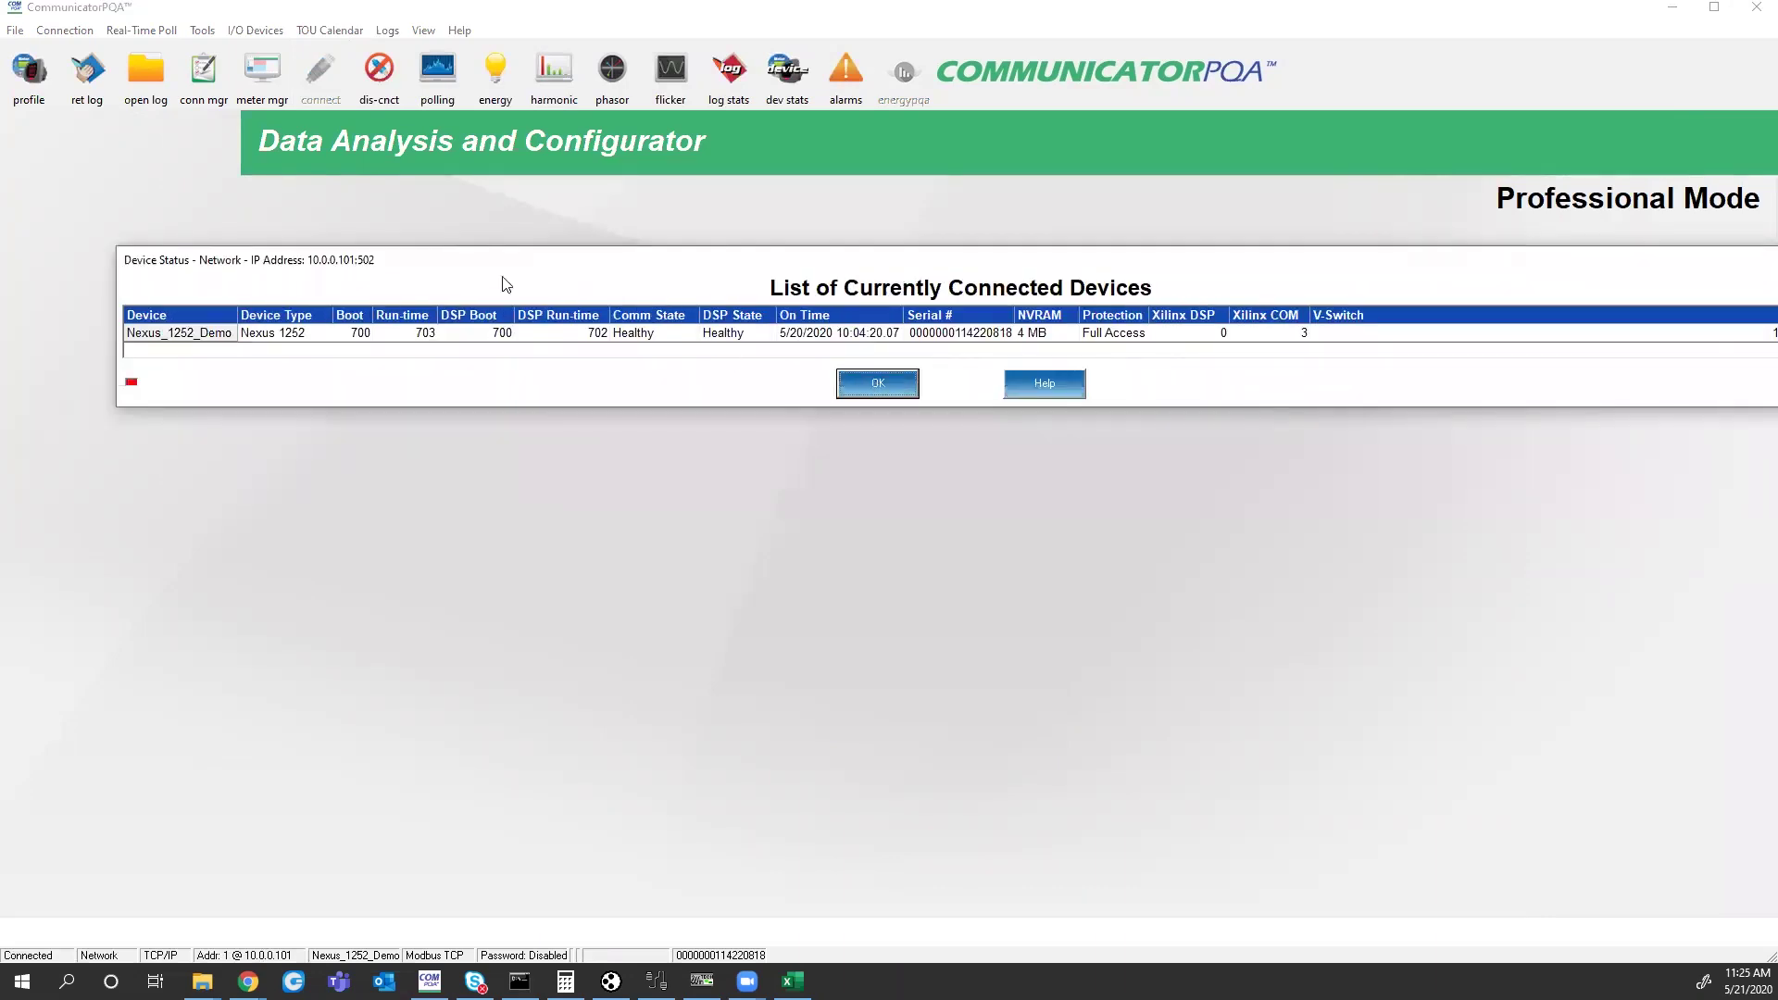
- Dismiss the connected devices list and open the Nexus 1252 device profile
{"action": "key", "text": "Return"}
{"action": "left_click", "coordinate": [23, 85]}
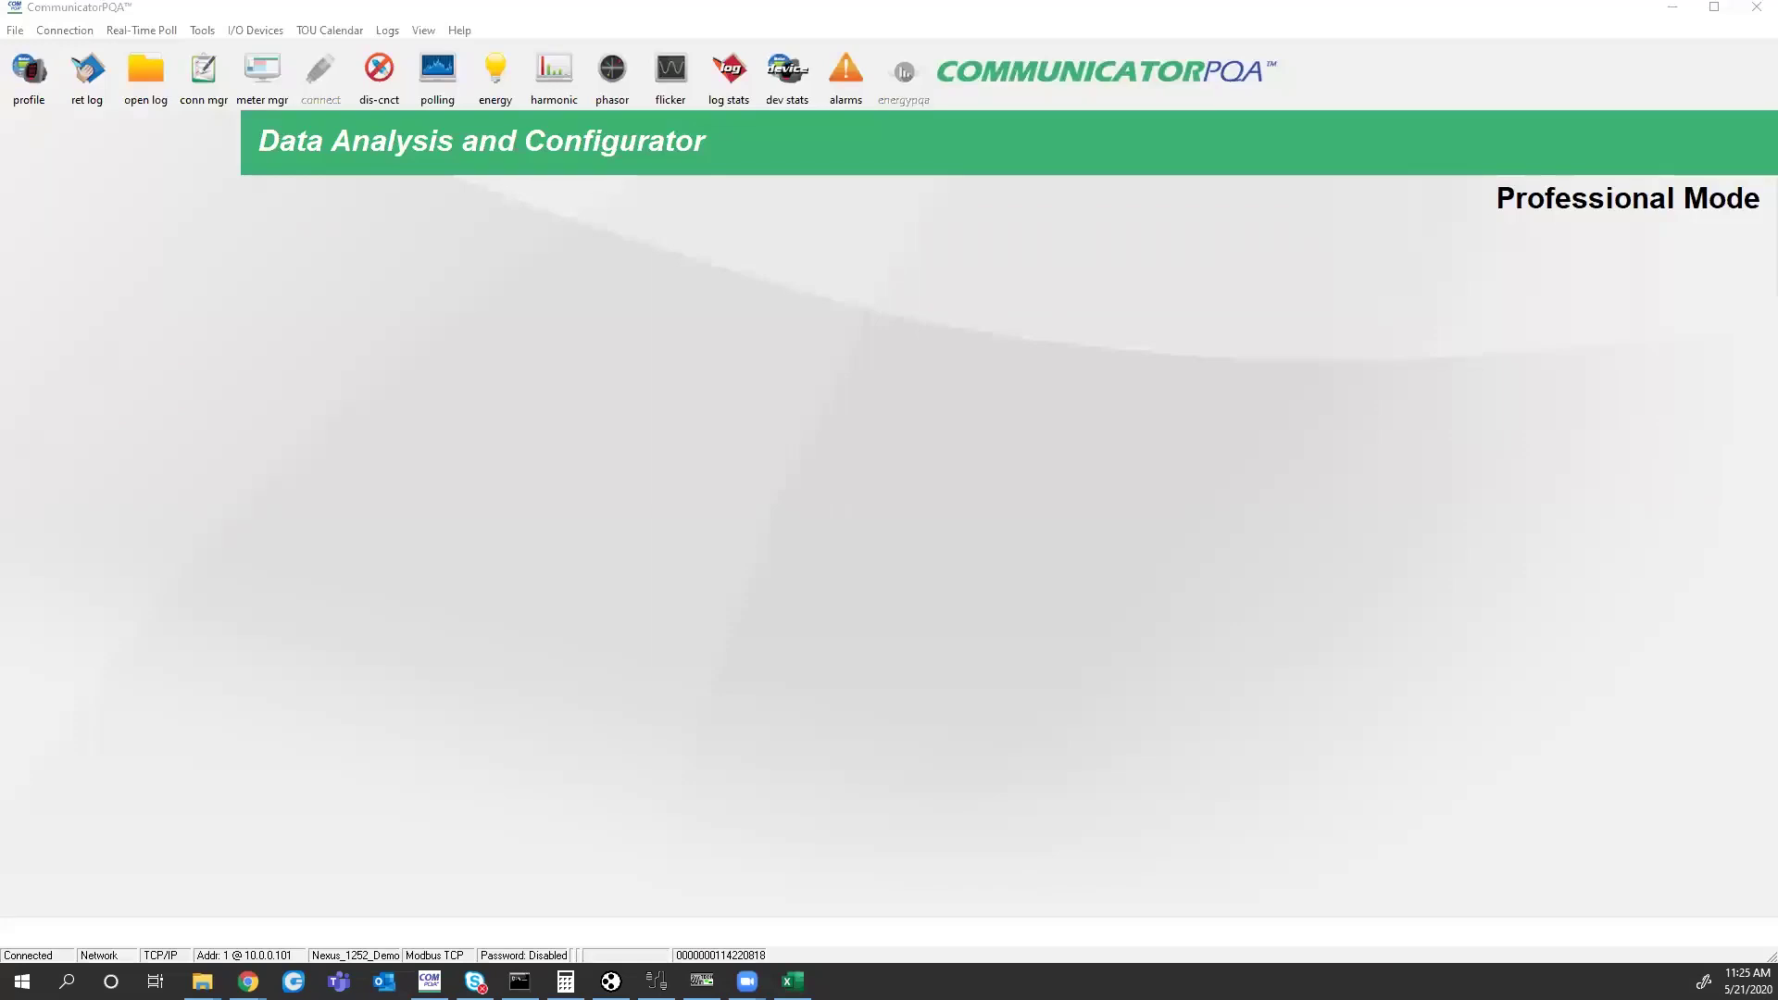
- Open the Nexus 1252 Custom Modbus Map under General Settings and select all its rows
{"action": "left_click", "coordinate": [170, 329]}
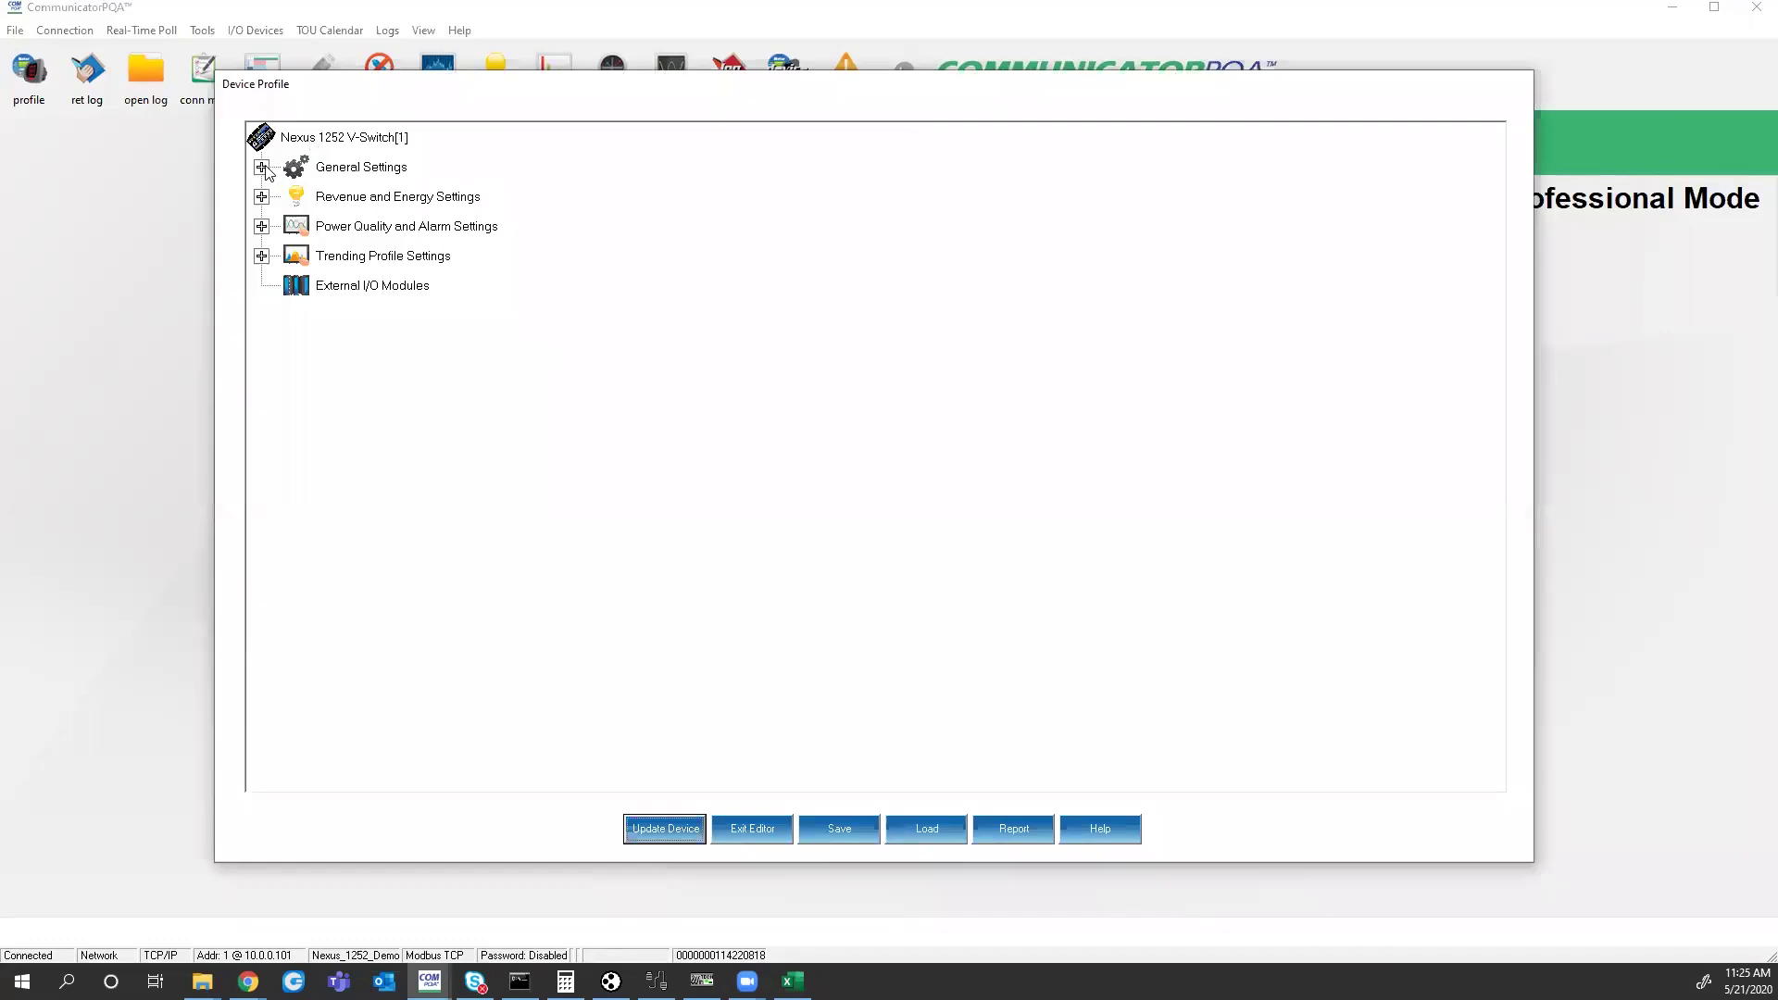
{"action": "left_click", "coordinate": [262, 167]}
{"action": "double_click", "coordinate": [413, 376]}
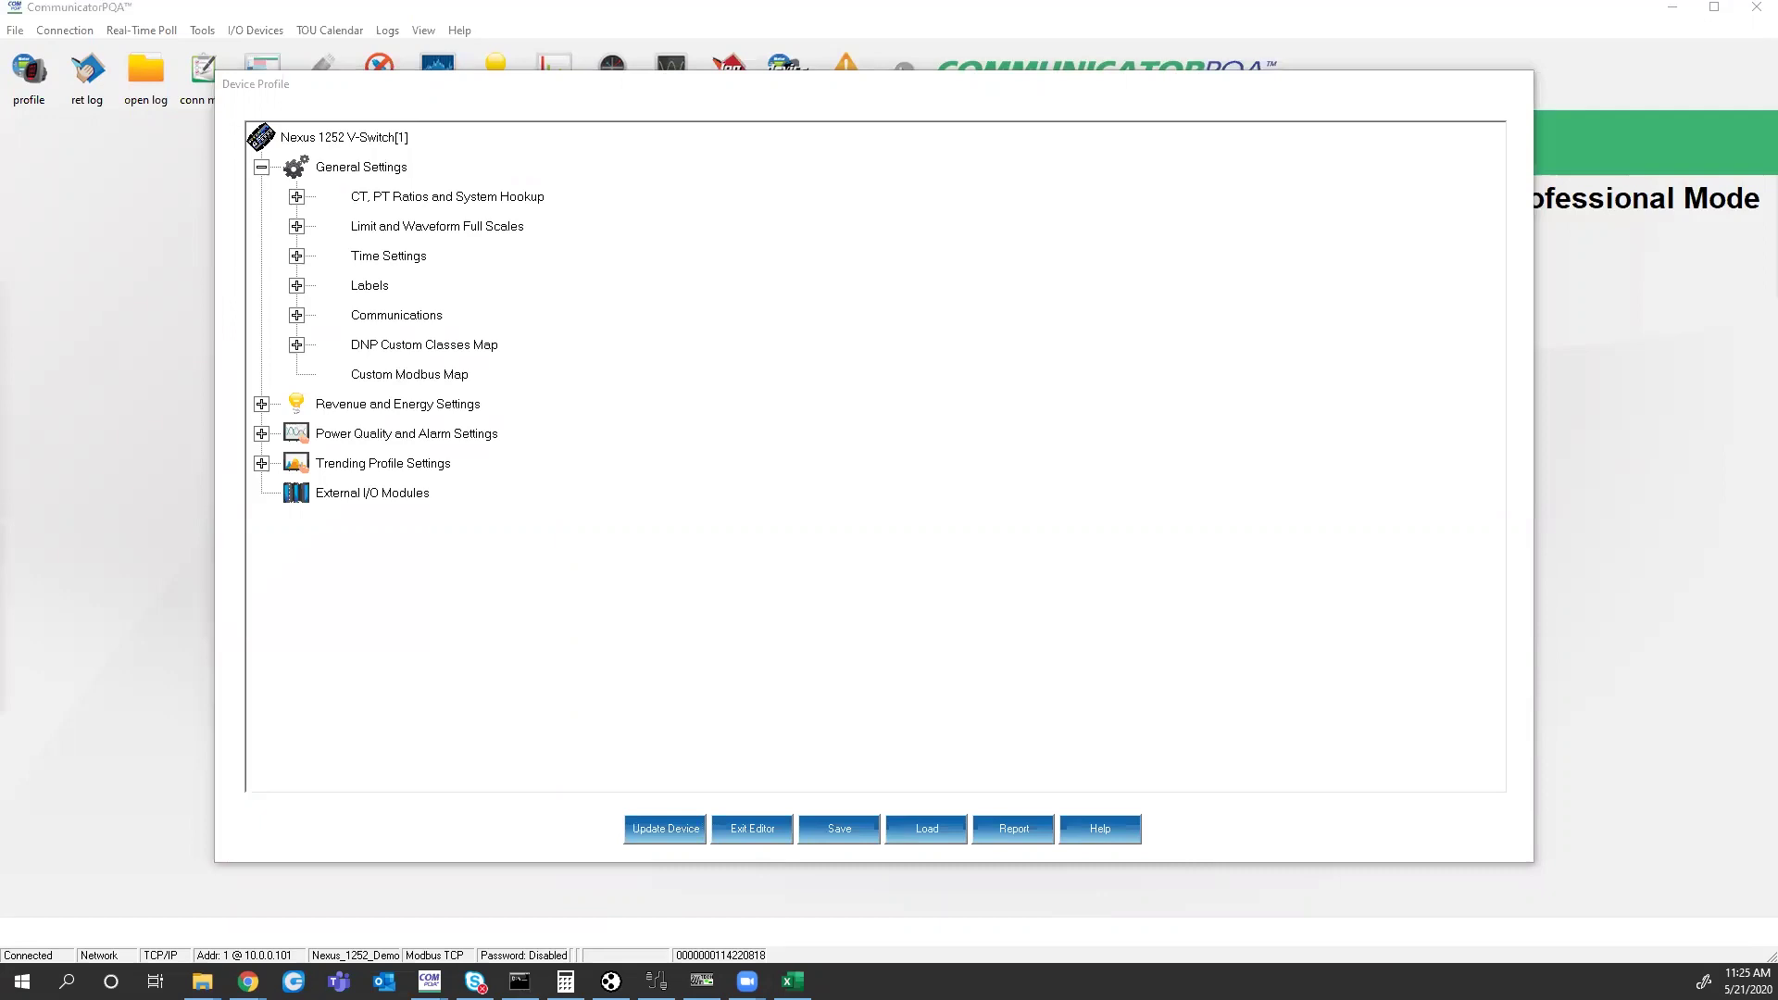
{"action": "left_click", "coordinate": [209, 312]}
{"action": "key", "text": "ctrl+a"}
{"action": "left_click_drag", "start_coordinate": [1684, 280], "coordinate": [1680, 836]}
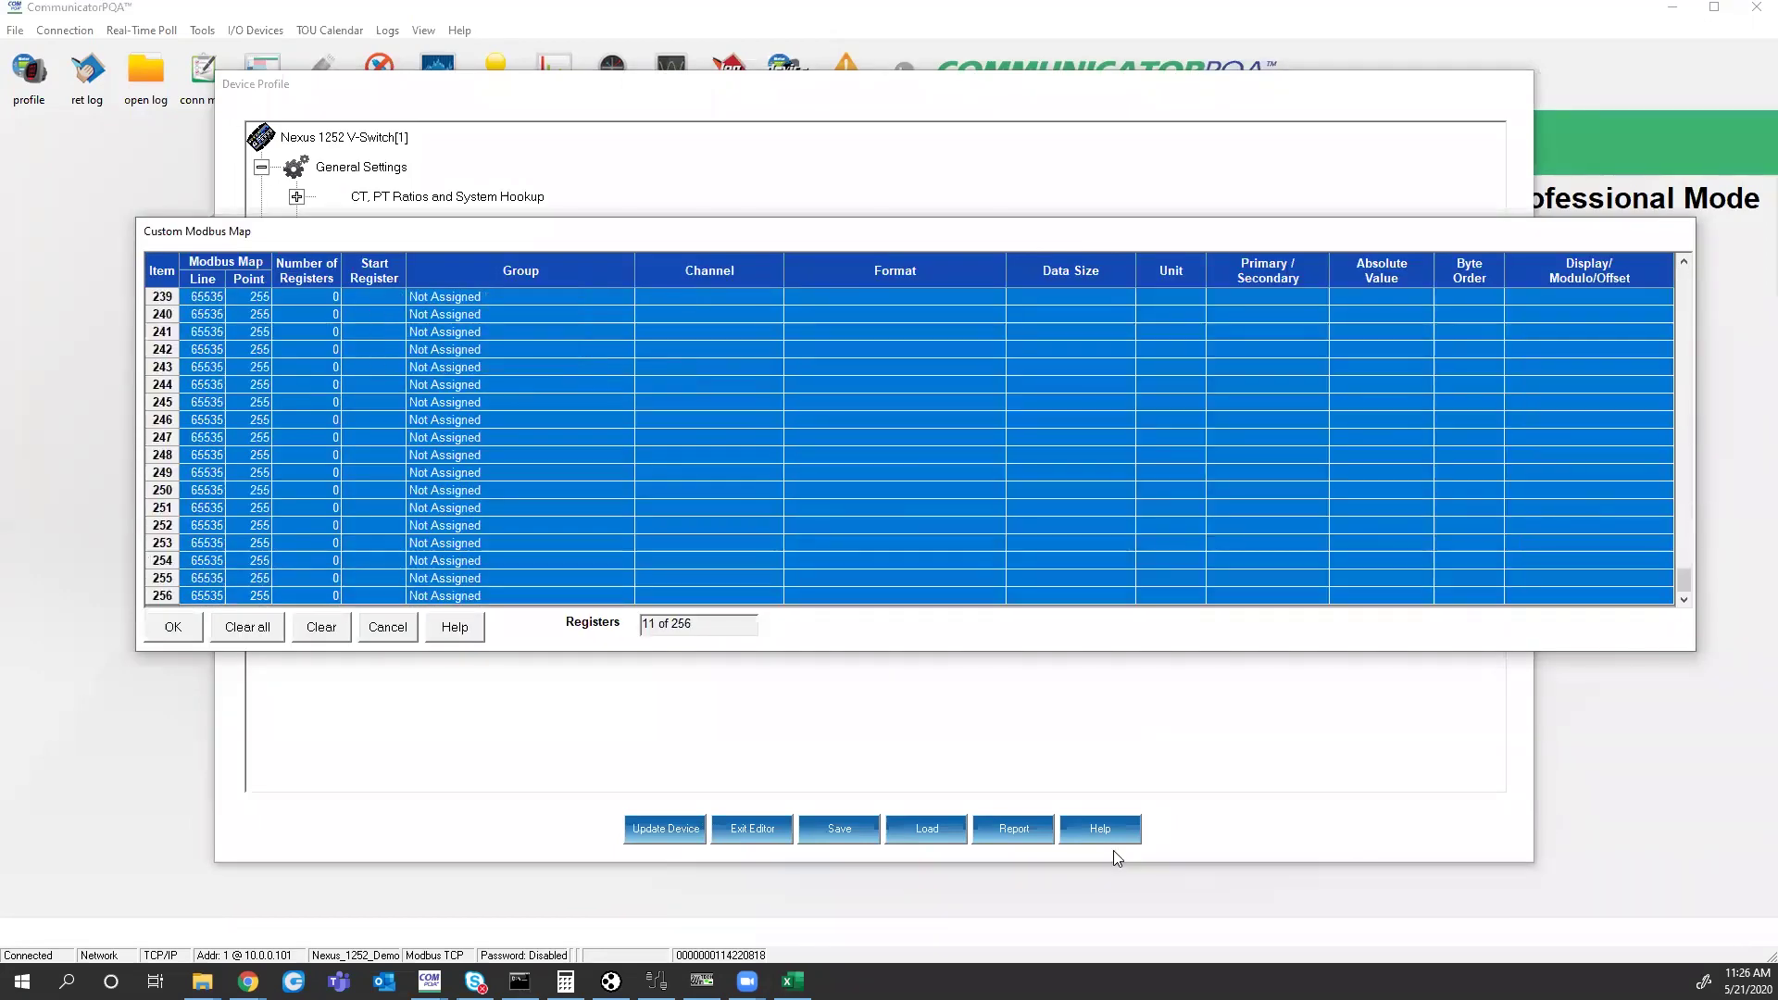
- Copy the map range A1:M256 in Excel and bring back the Nexus 1252 custom map
{"action": "left_click", "coordinate": [793, 981]}
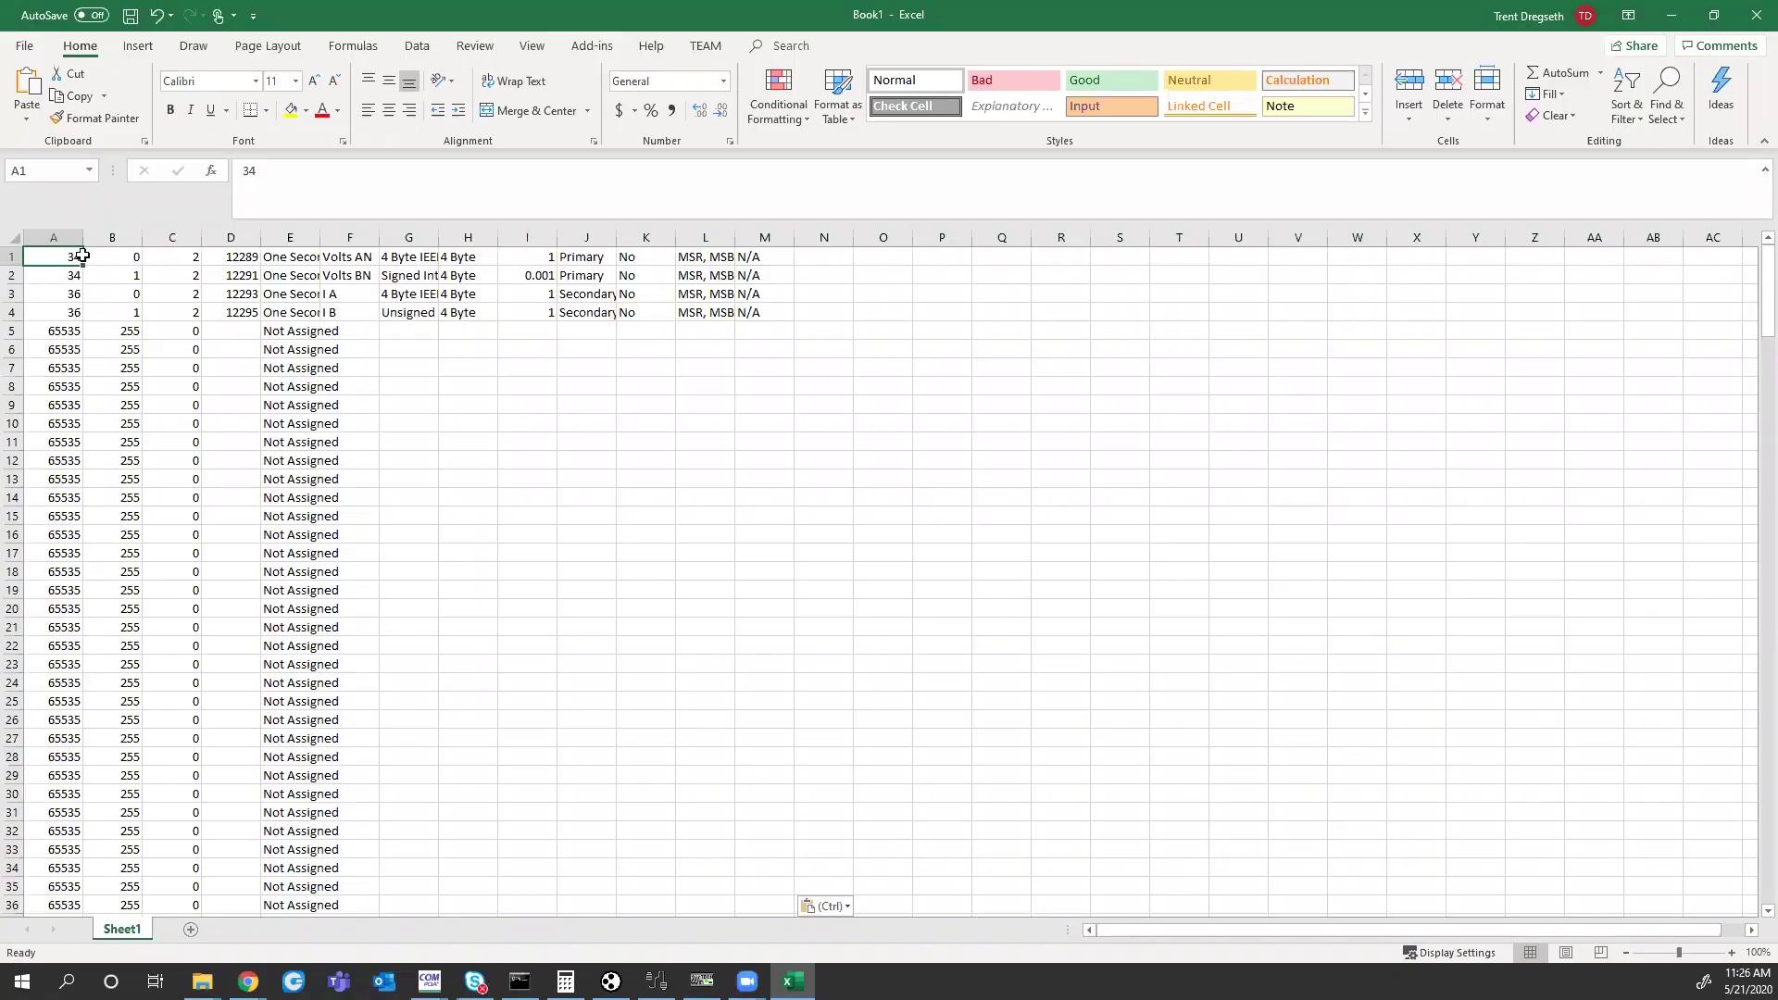
{"action": "left_click_drag", "start_coordinate": [50, 256], "coordinate": [758, 864]}
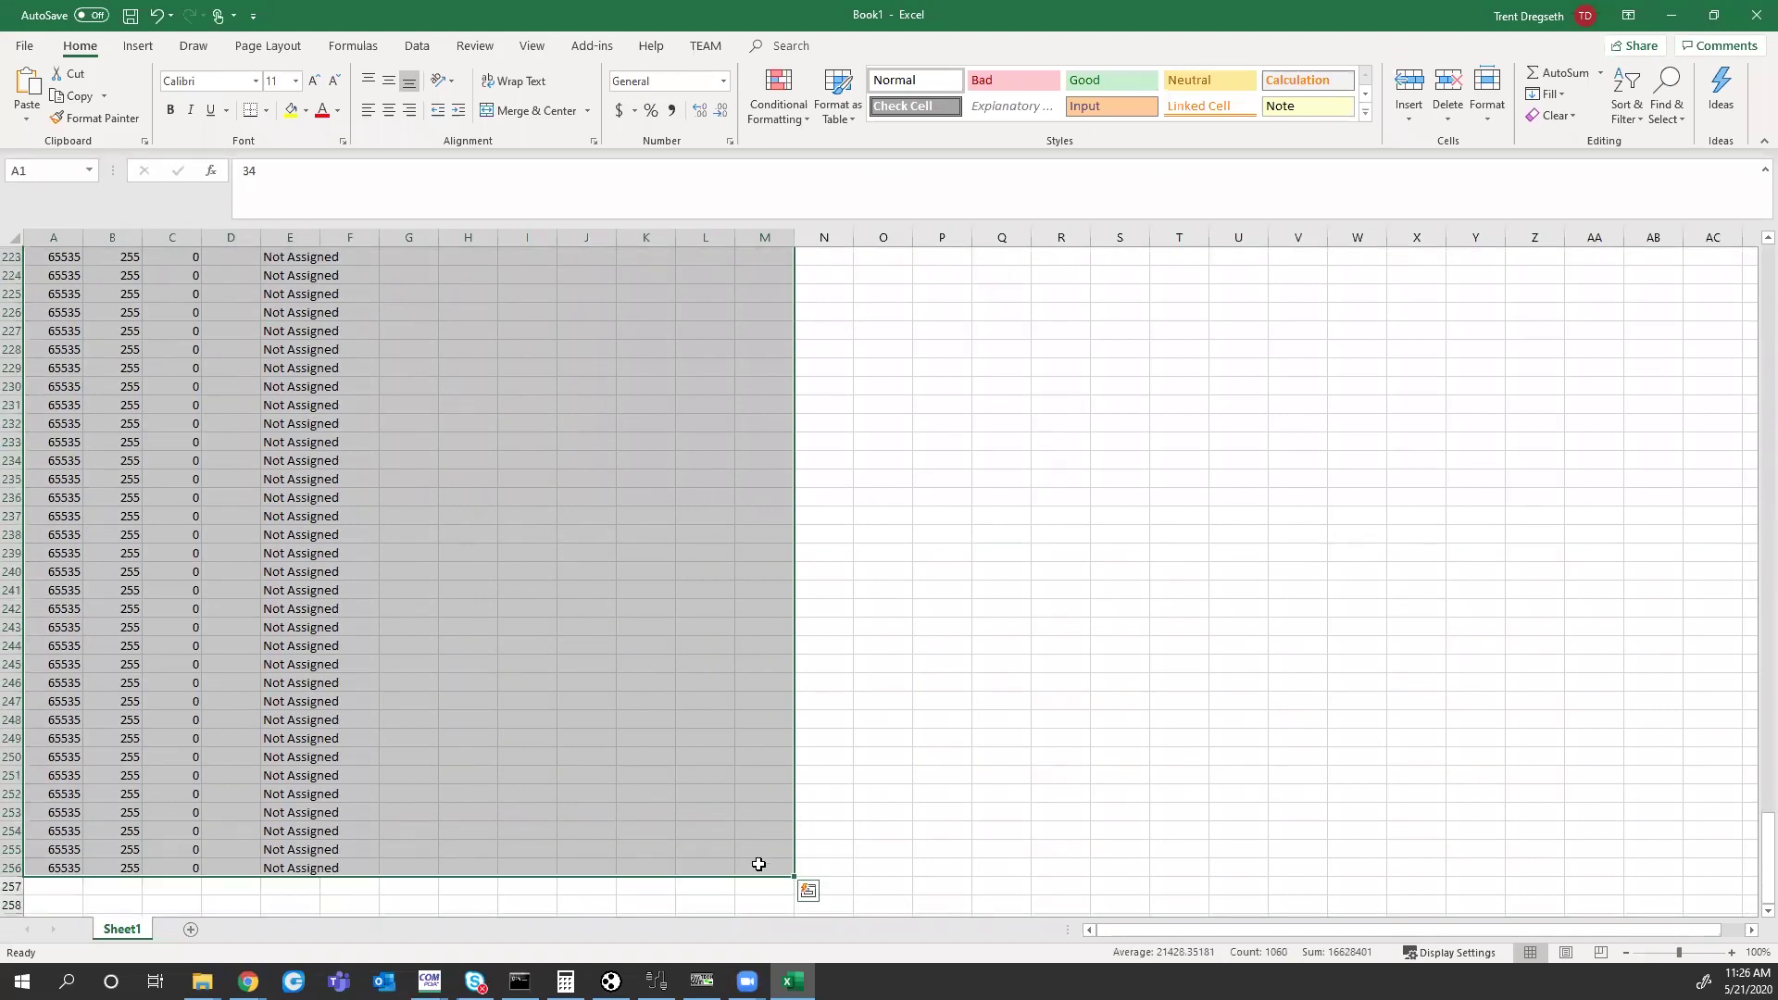
{"action": "key", "text": "ctrl+c"}
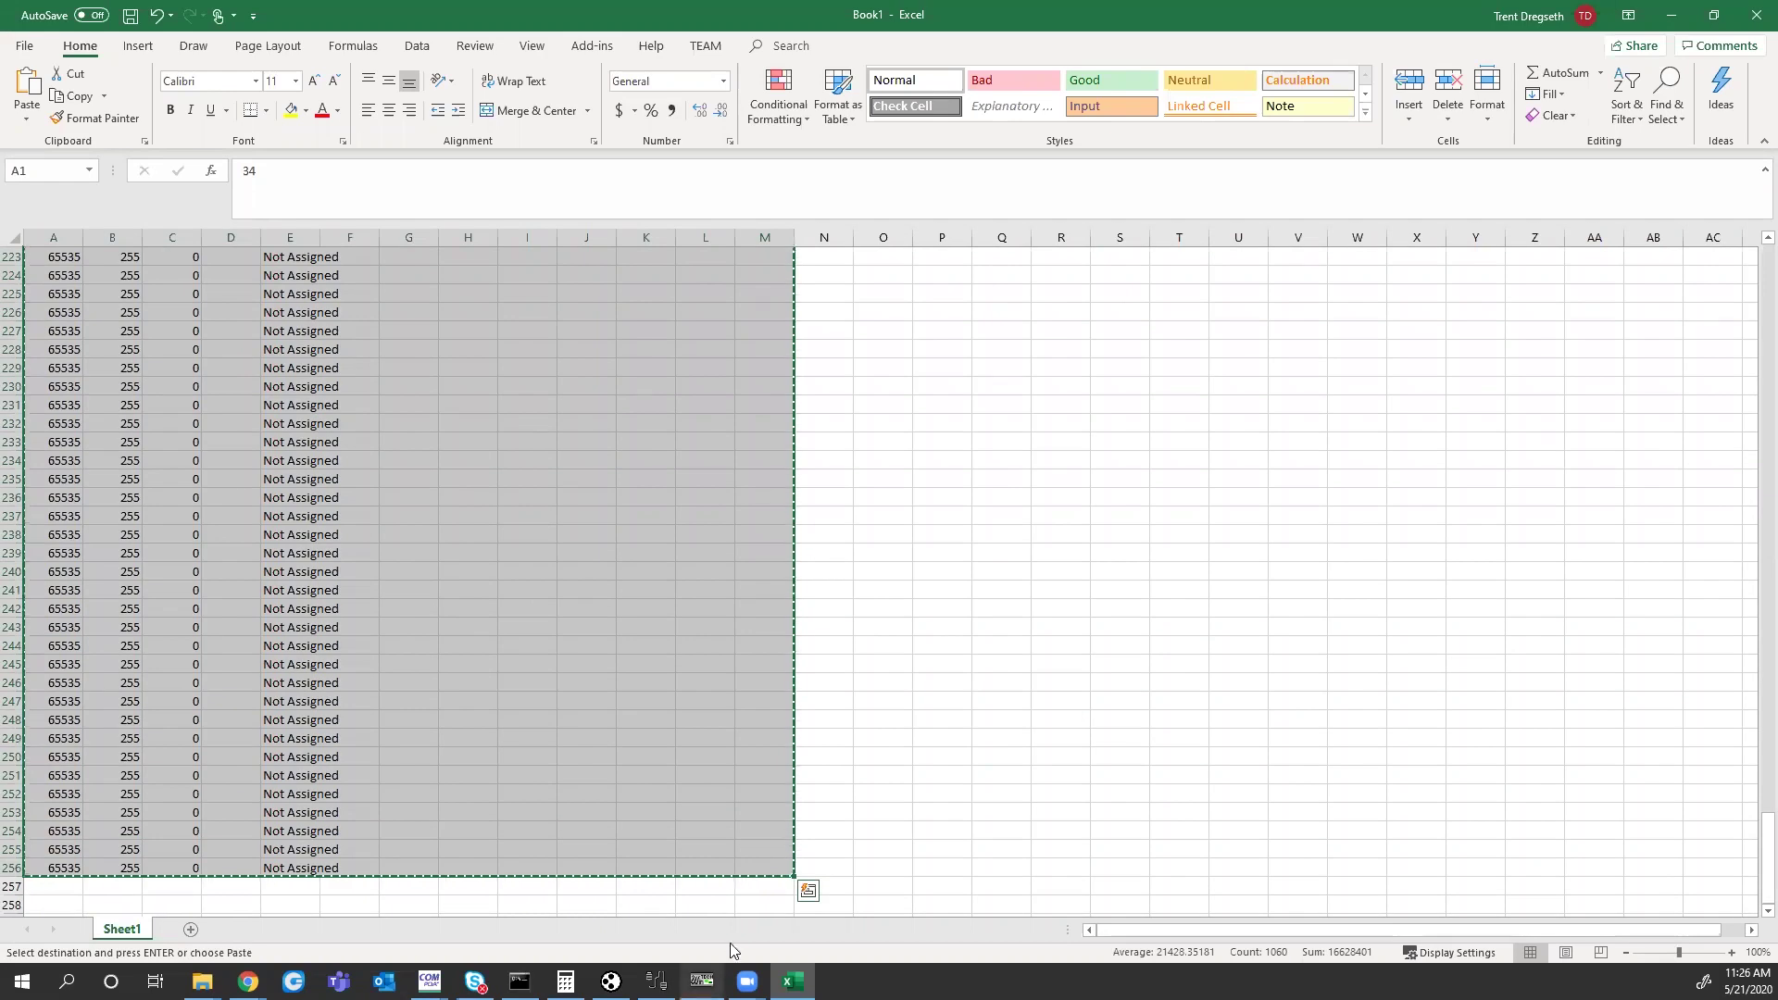
{"action": "left_click", "coordinate": [429, 981]}
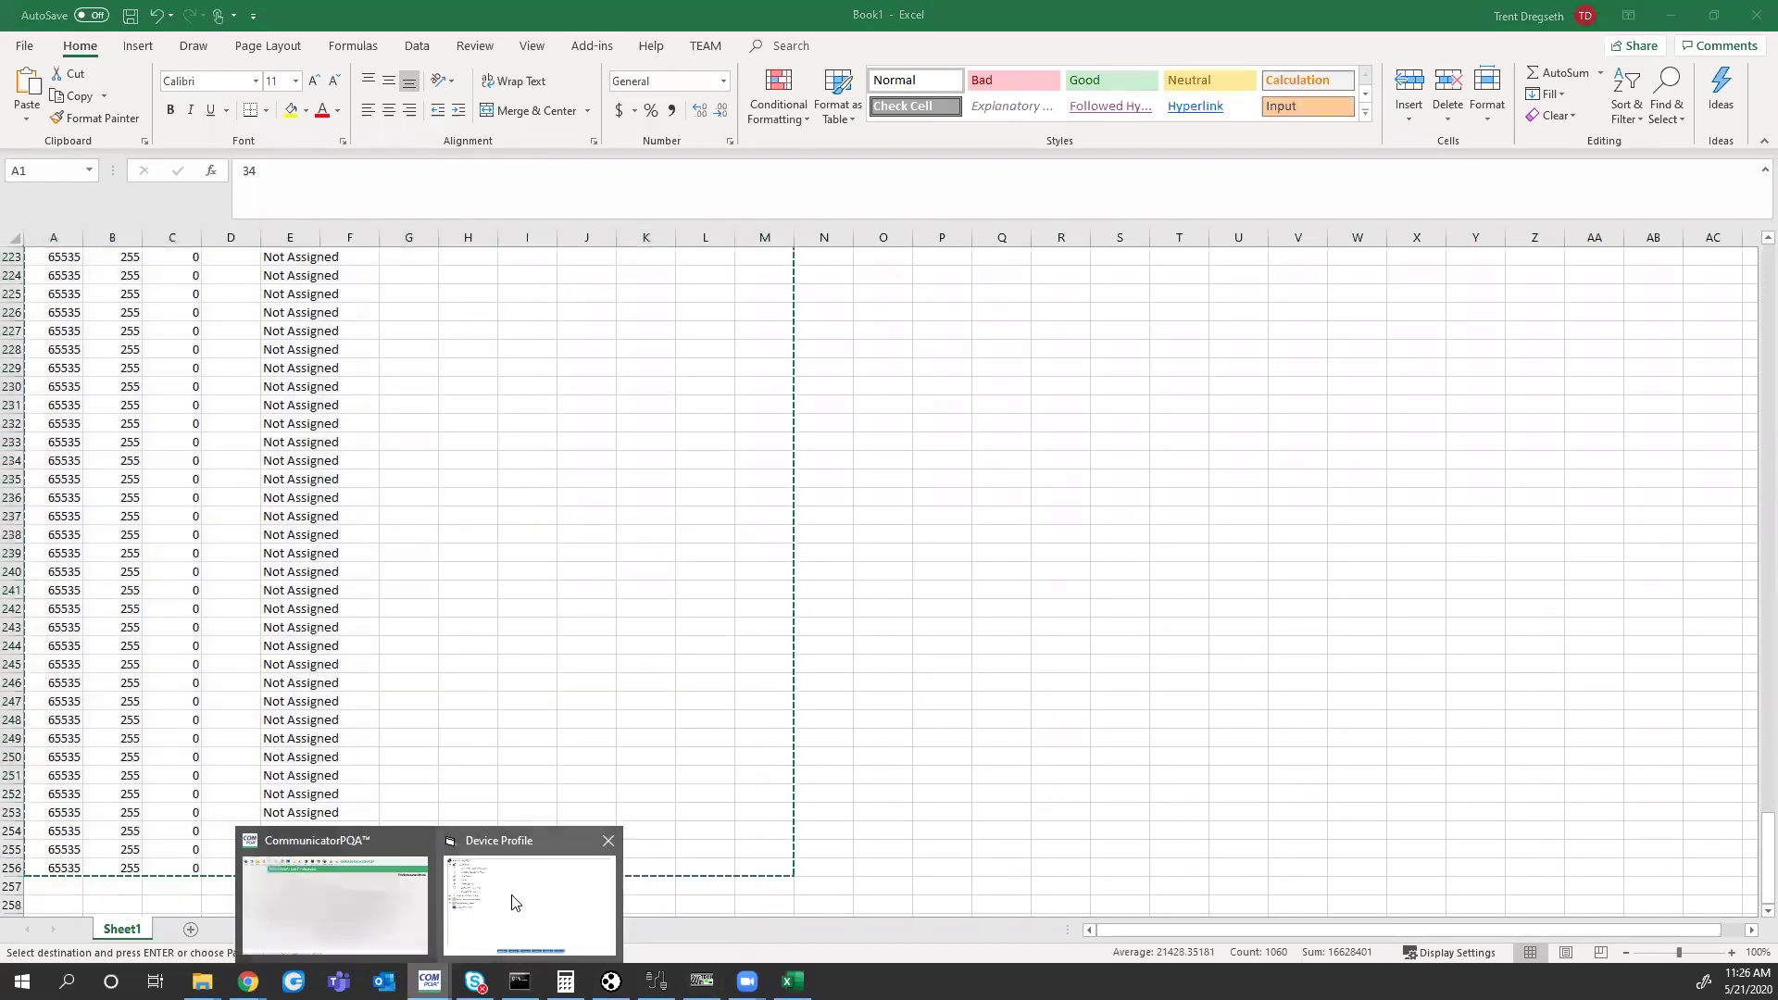
{"action": "left_click", "coordinate": [516, 897]}
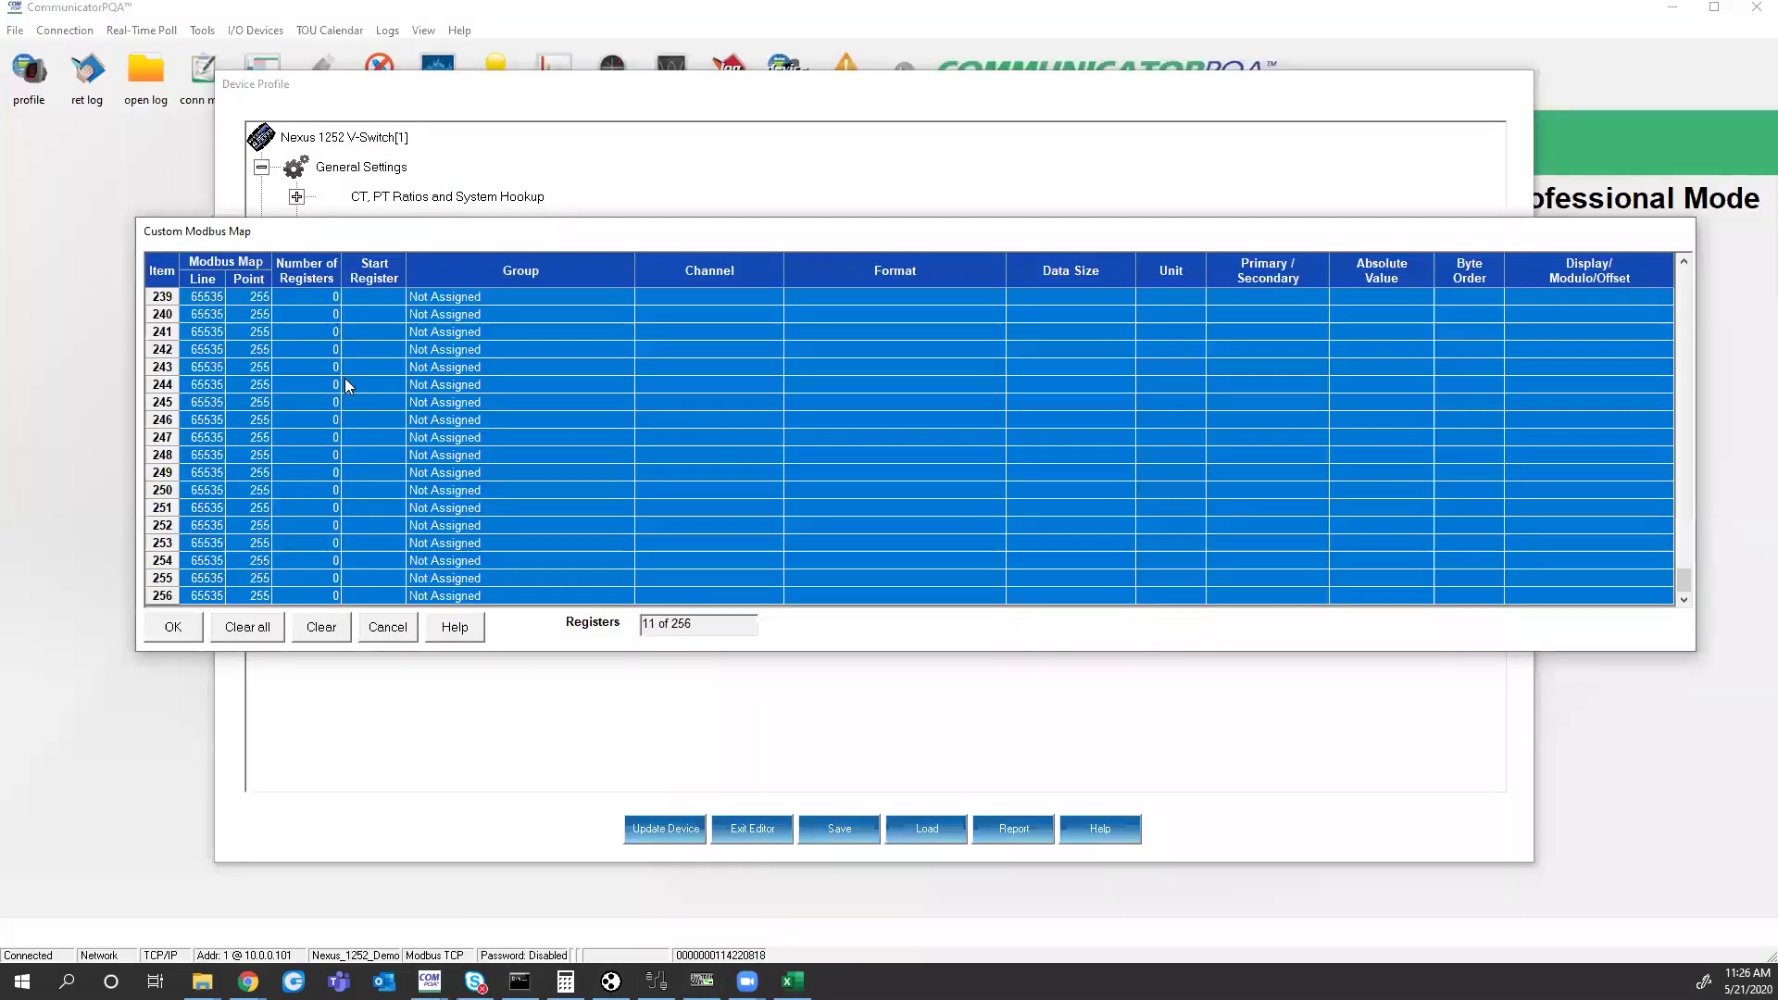
- Paste the Volts AN, Volts BN, I A and I B entries and select rows 1–4
{"action": "key", "text": "ctrl+v"}
{"action": "left_click_drag", "start_coordinate": [1683, 565], "coordinate": [1683, 274]}
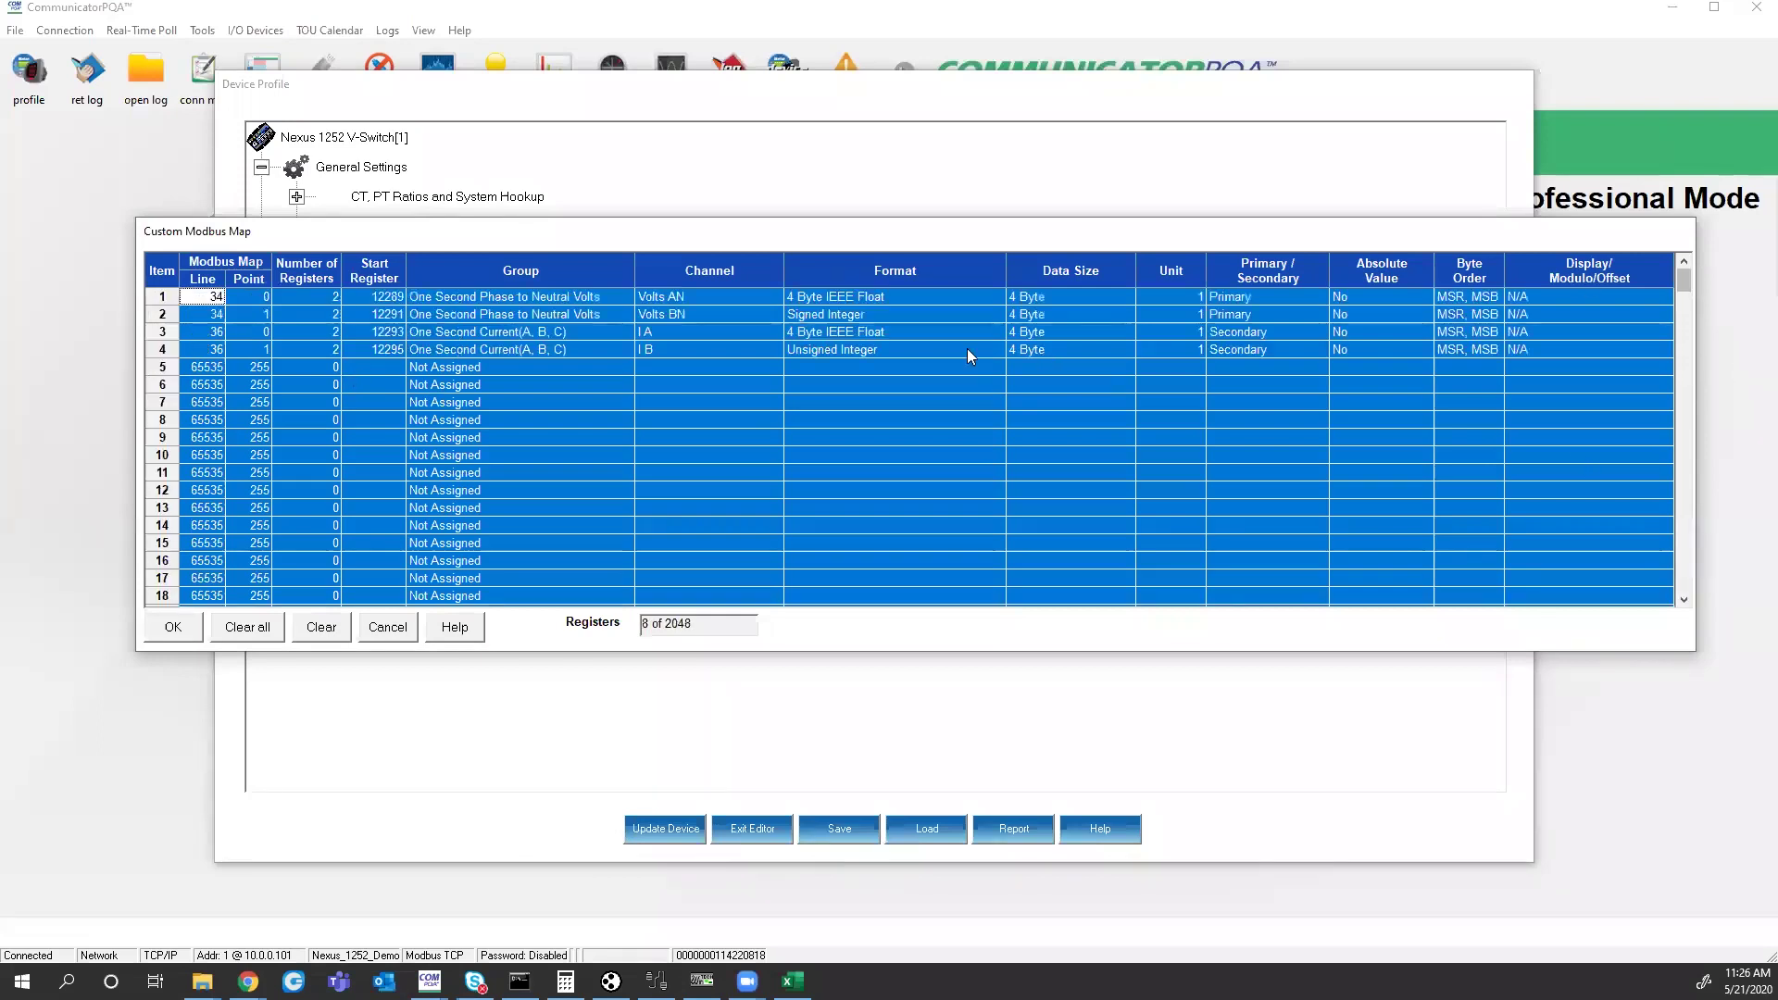
{"action": "left_click", "coordinate": [884, 347]}
{"action": "left_click", "coordinate": [590, 298]}
{"action": "left_click", "coordinate": [218, 298]}
{"action": "left_click", "coordinate": [1197, 375], "text": "shift"}
{"action": "left_click_drag", "start_coordinate": [1198, 375], "coordinate": [1540, 355]}
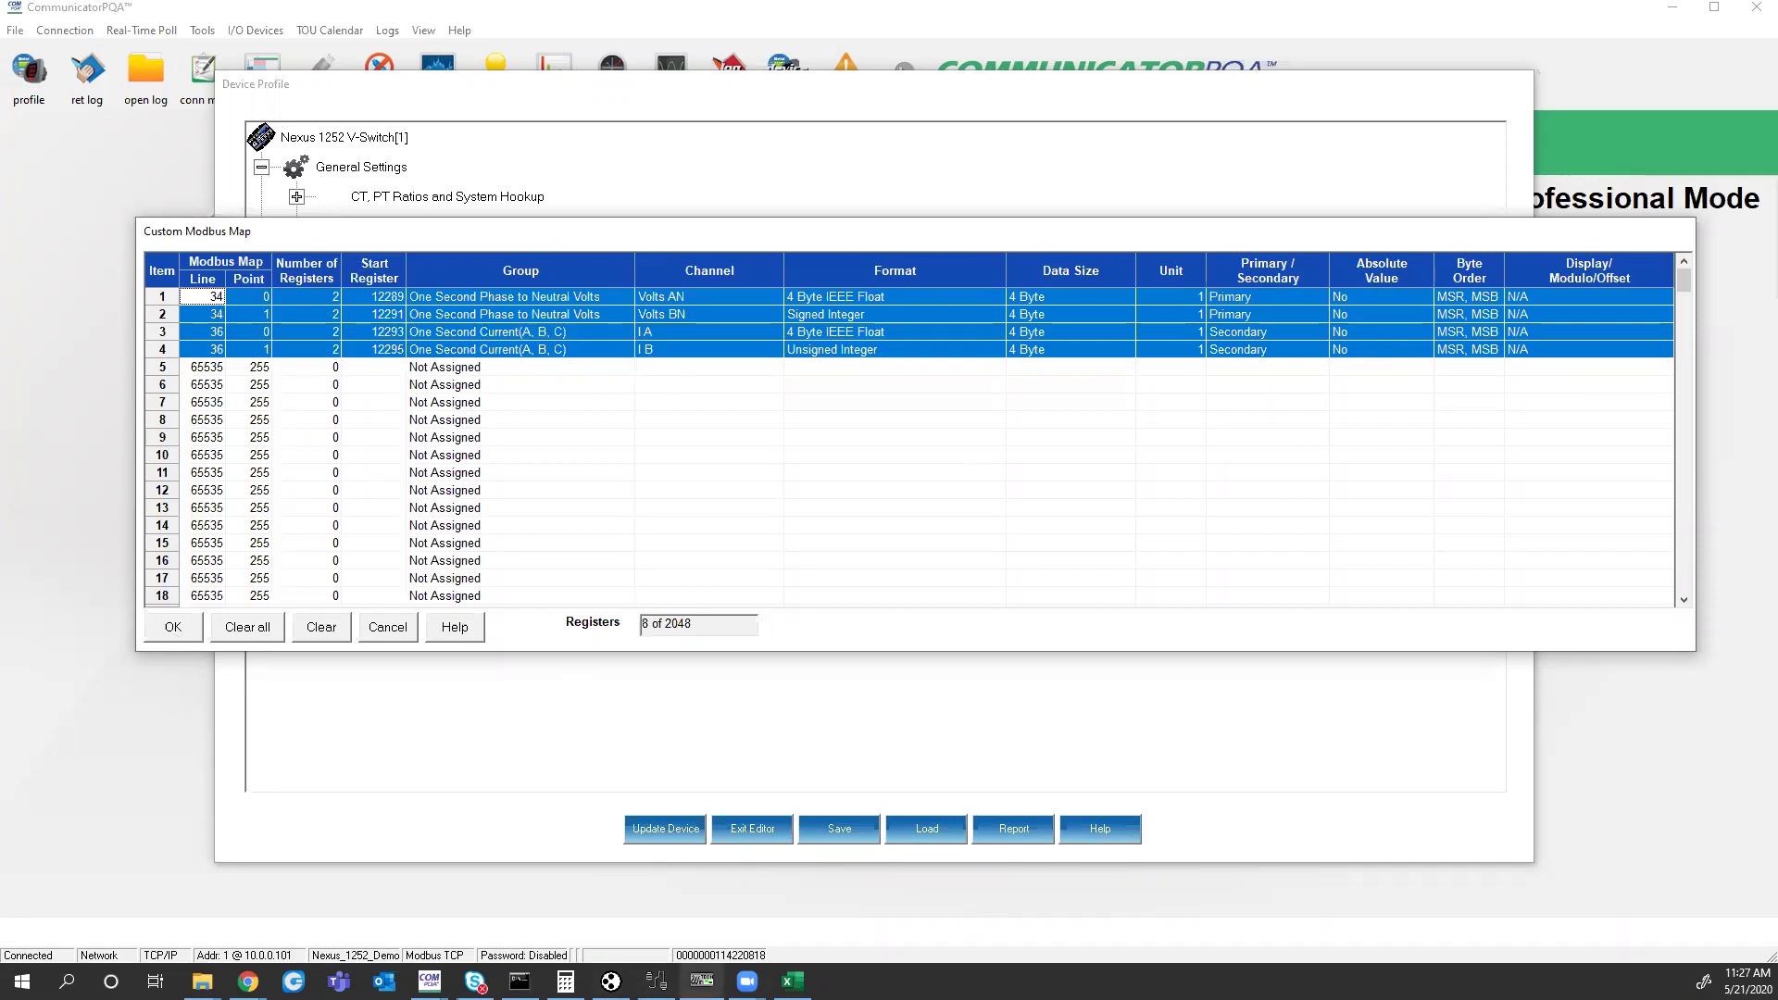
{"action": "left_click", "coordinate": [657, 981]}
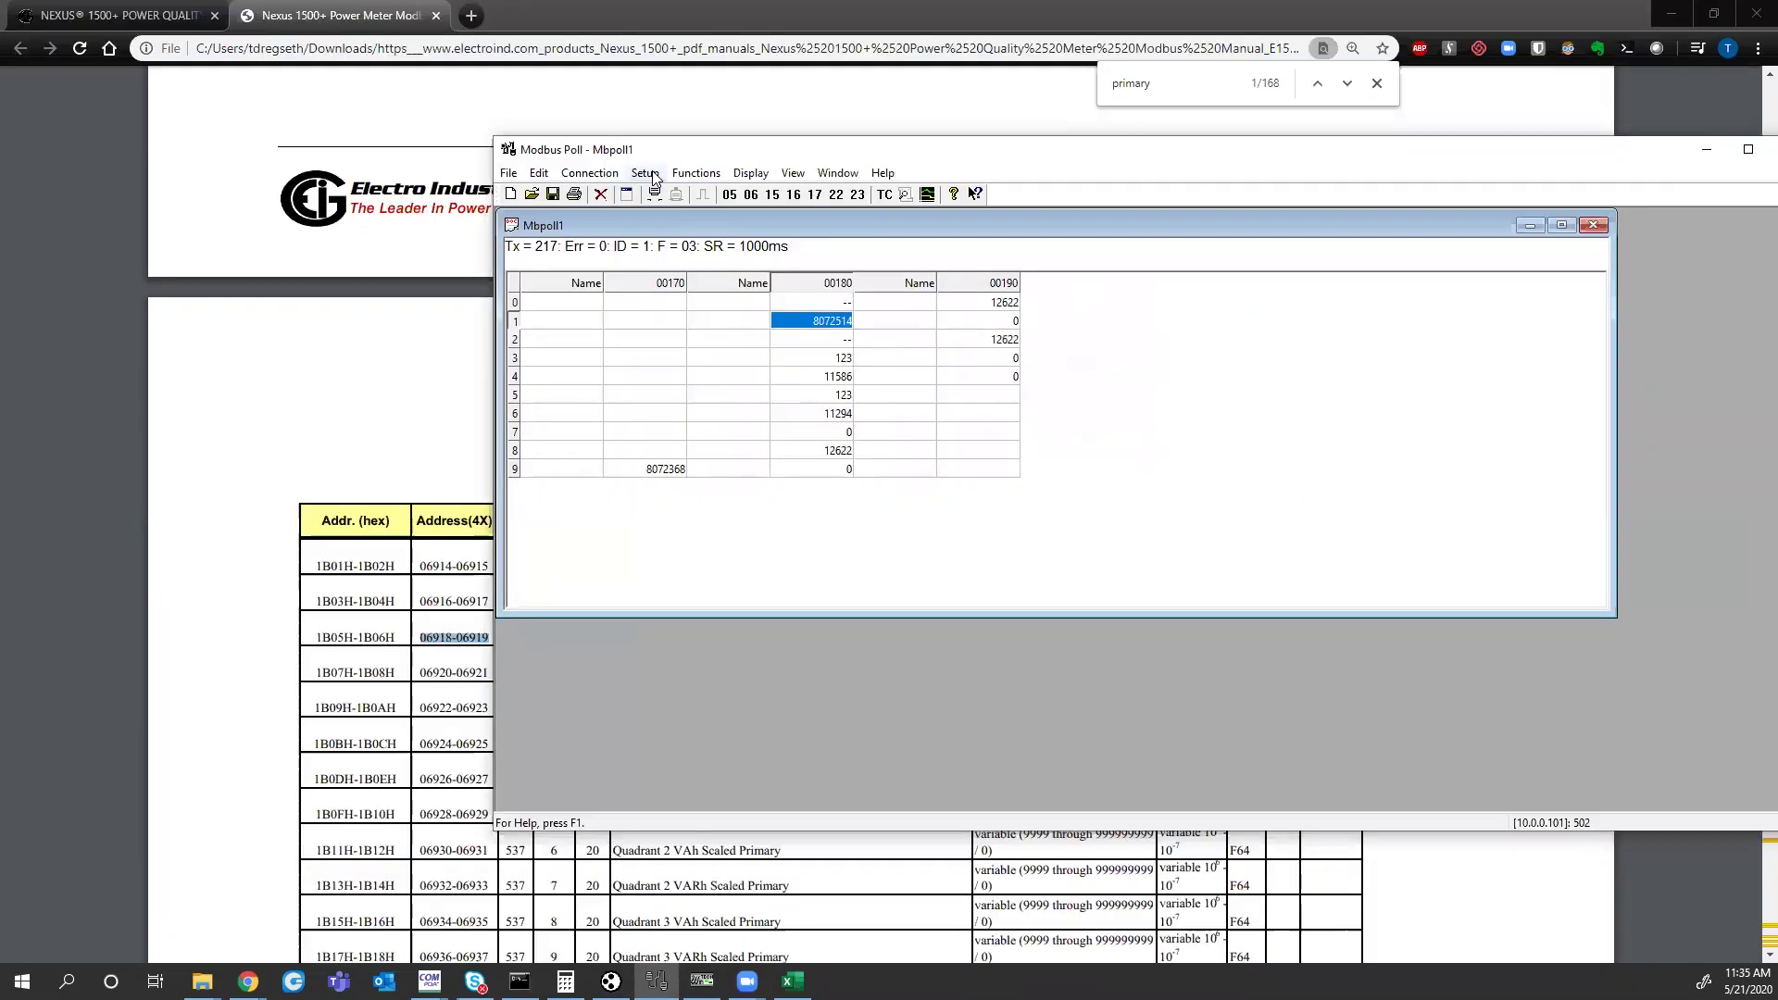
- Open Modbus Poll's Read/Write Definition, select start address 179, then return to the device profile
{"action": "left_click", "coordinate": [644, 172]}
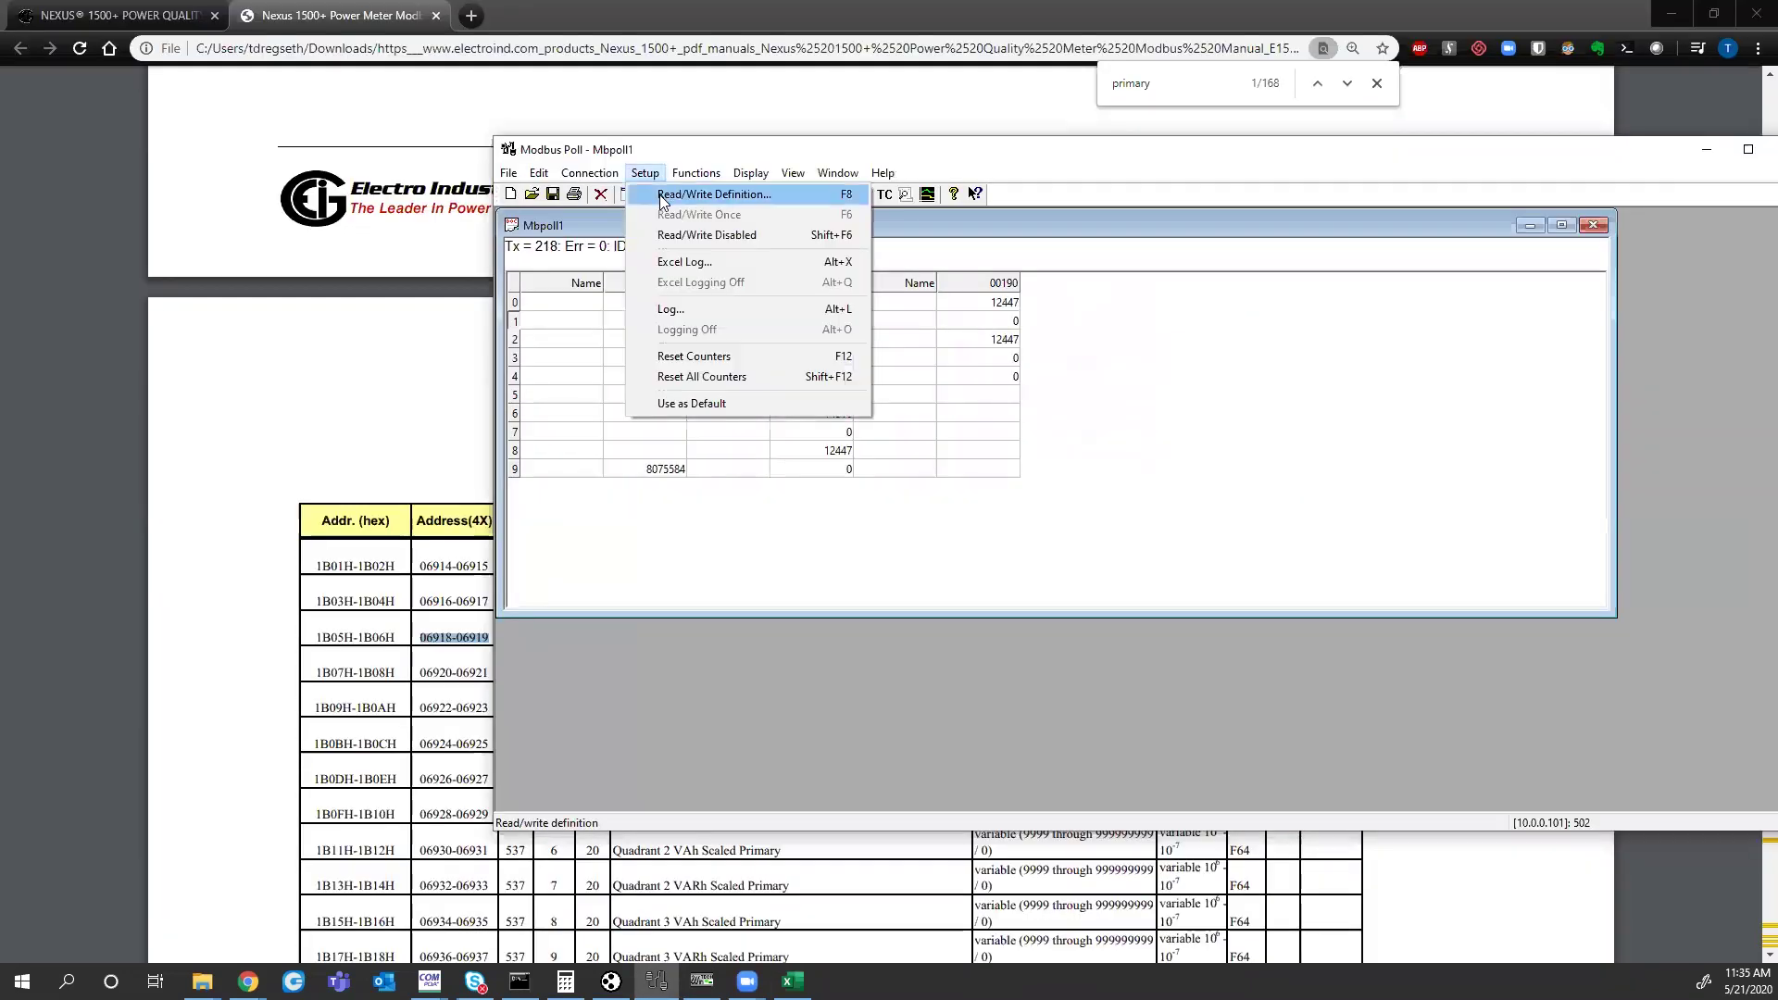
{"action": "left_click", "coordinate": [665, 196]}
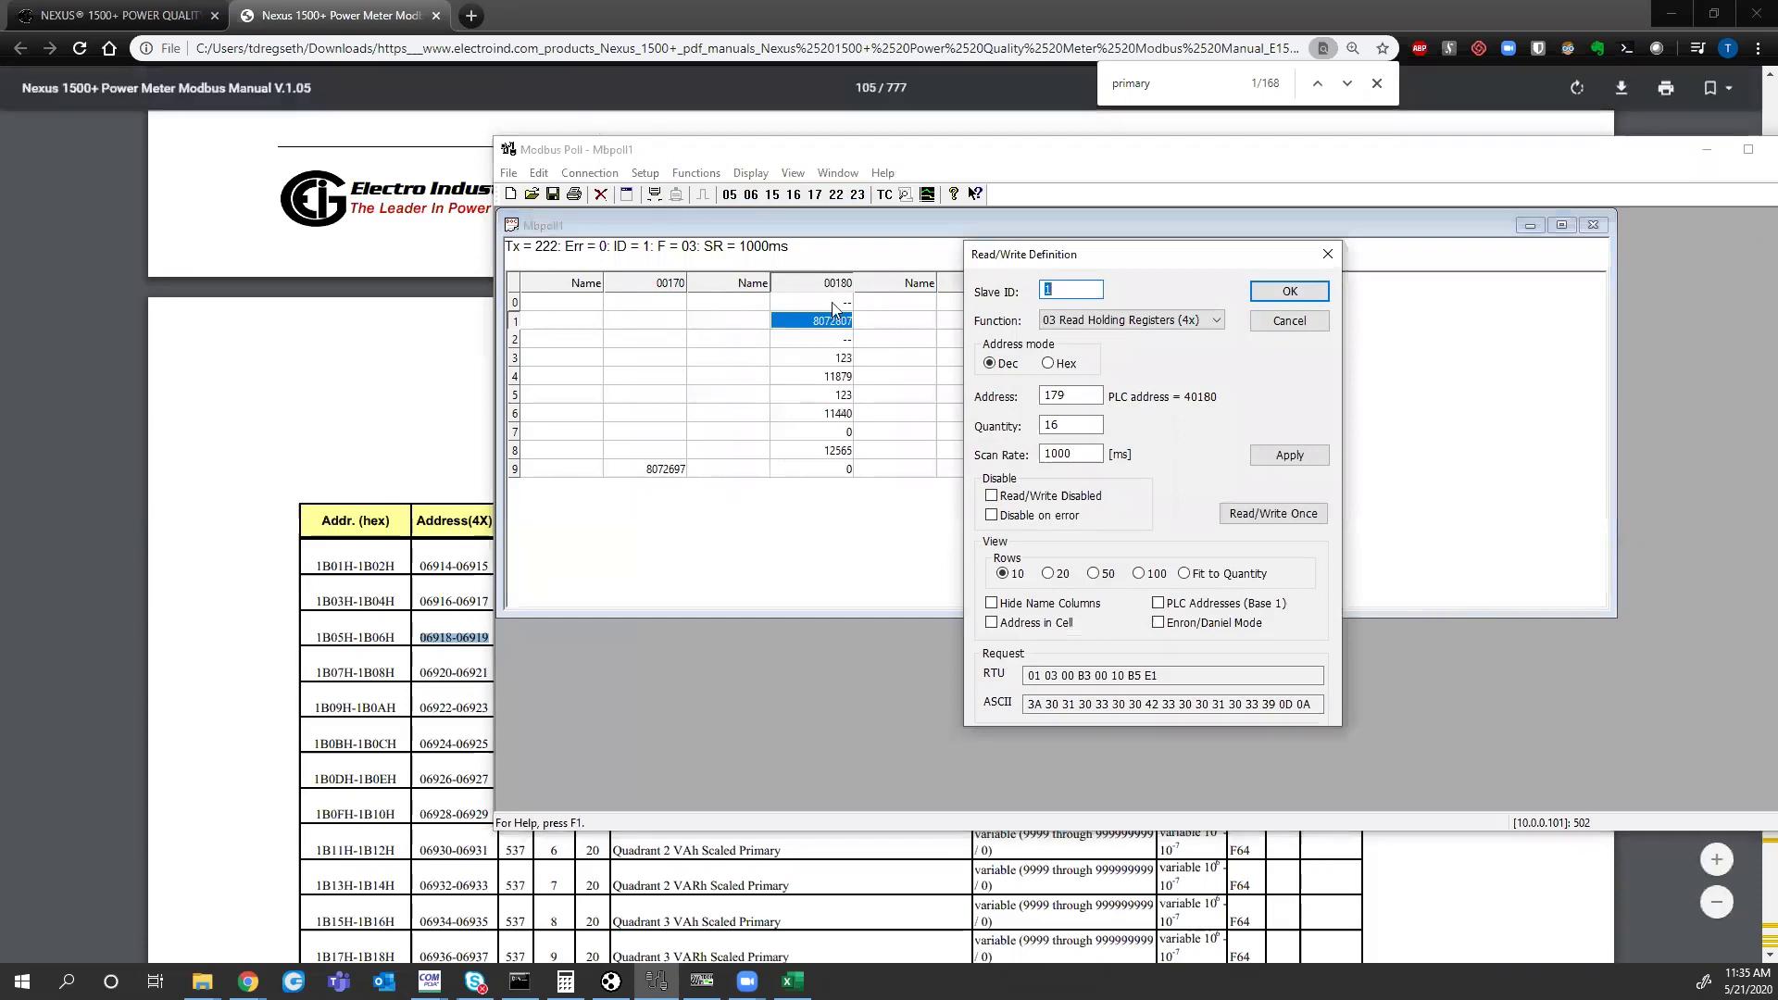
{"action": "left_click", "coordinate": [1056, 395]}
{"action": "double_click", "coordinate": [1056, 395]}
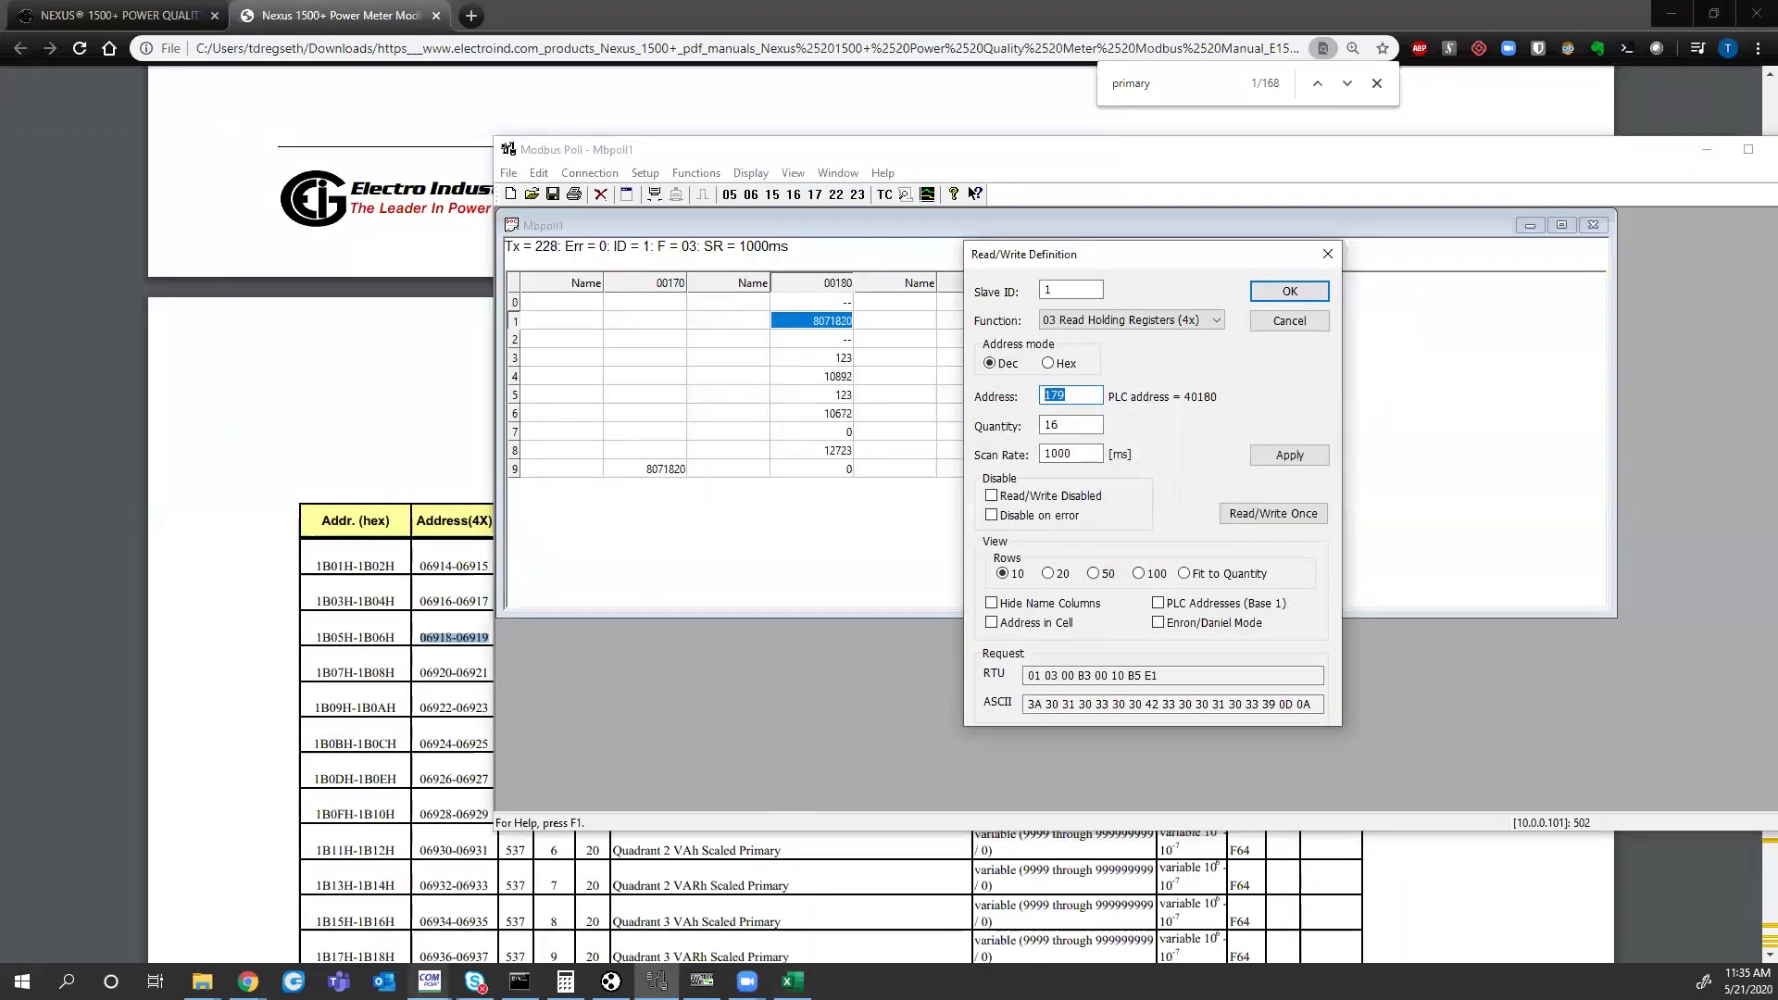
{"action": "mouse_move", "coordinate": [429, 981]}
{"action": "left_click", "coordinate": [341, 908]}
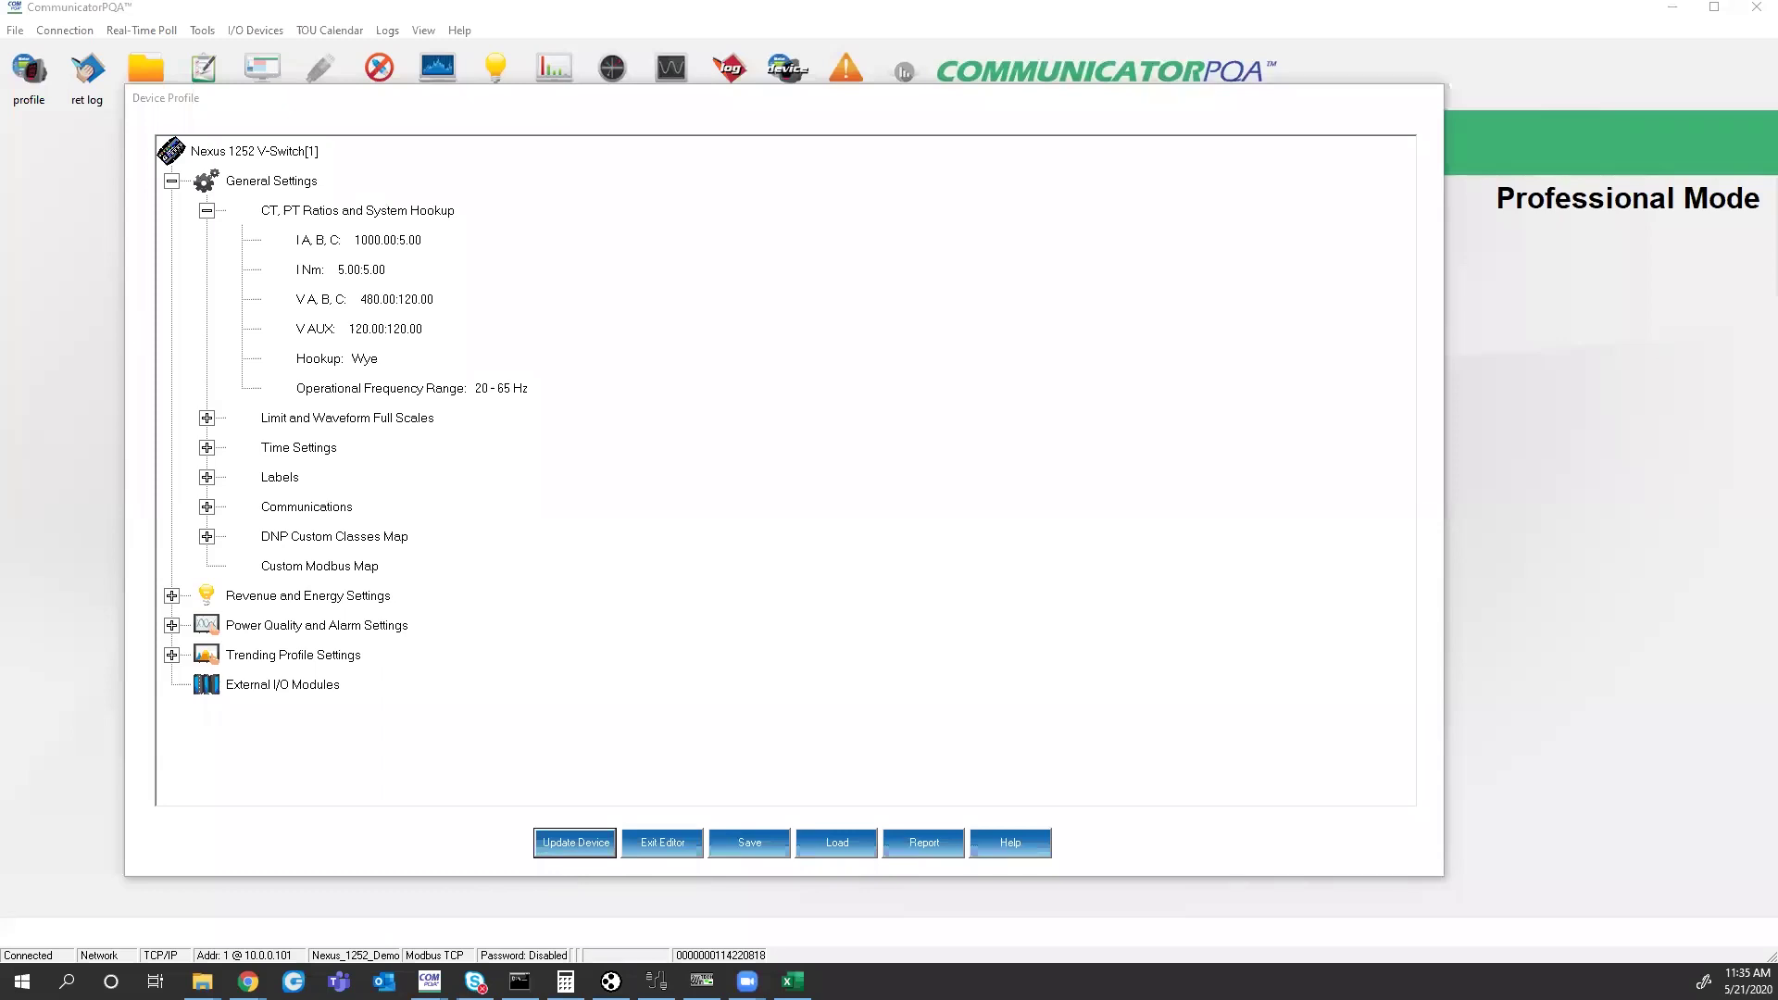
- Dismiss the settings-not-updated message and return to Modbus Poll's read definition
{"action": "left_click", "coordinate": [986, 552]}
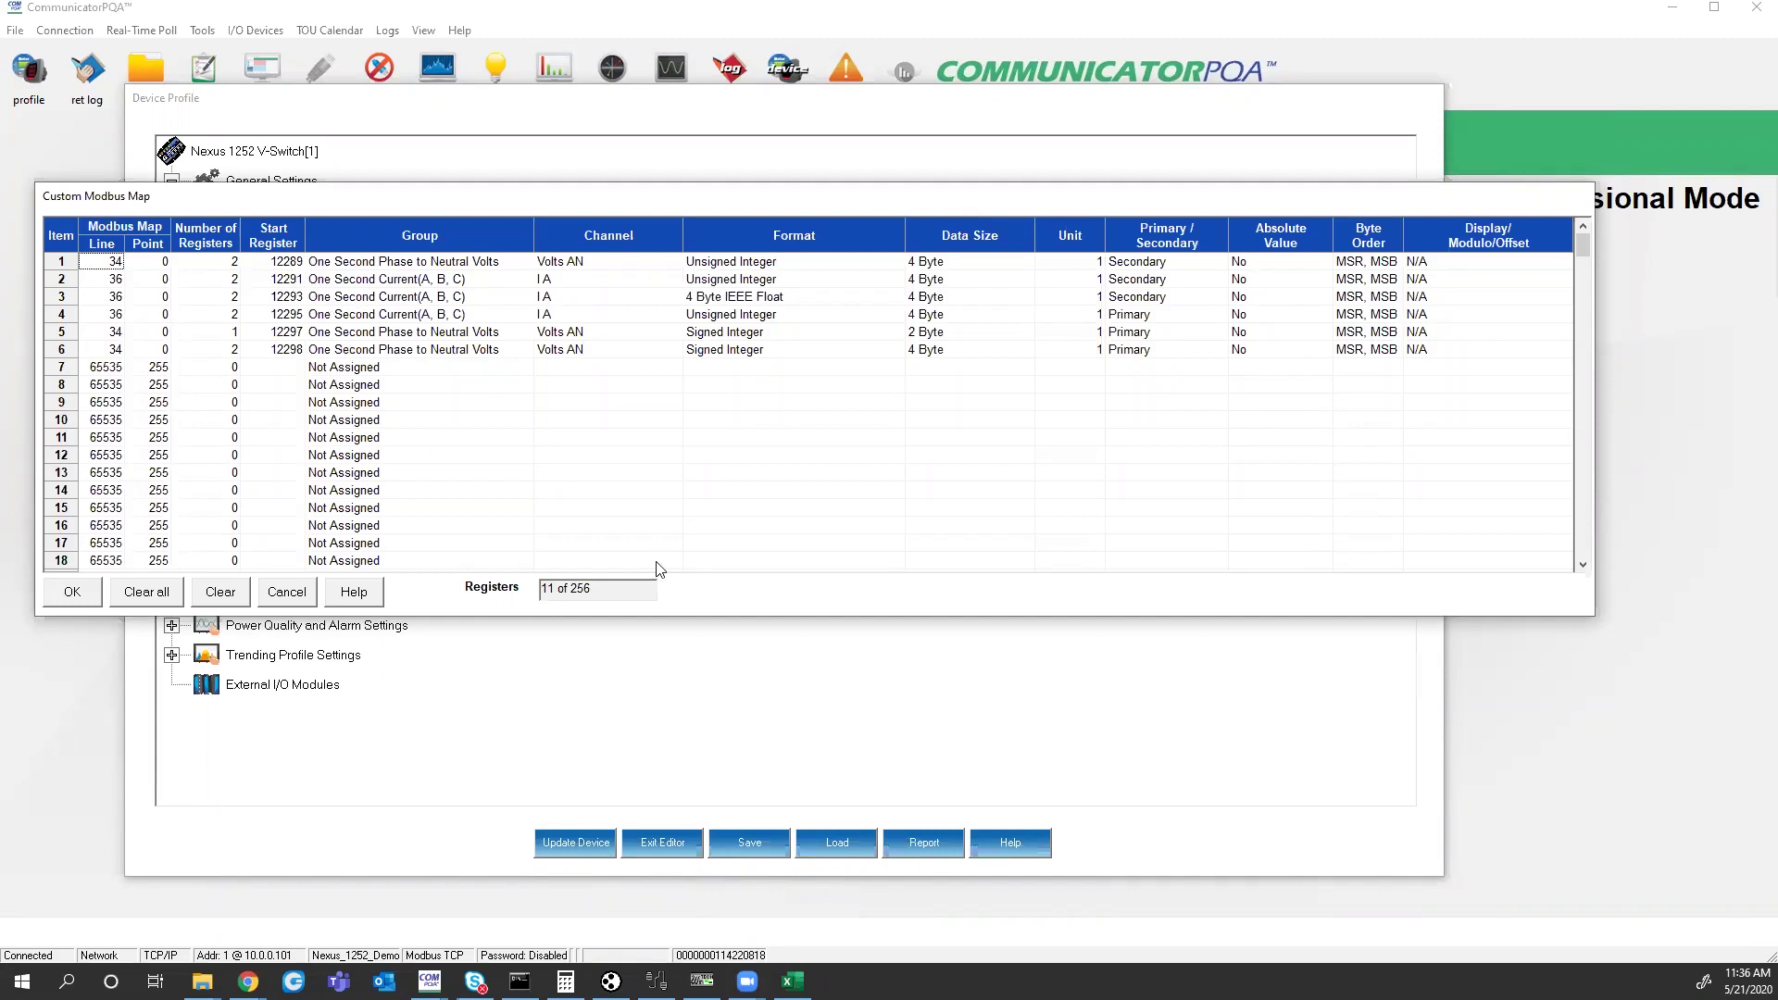
{"action": "mouse_move", "coordinate": [656, 980]}
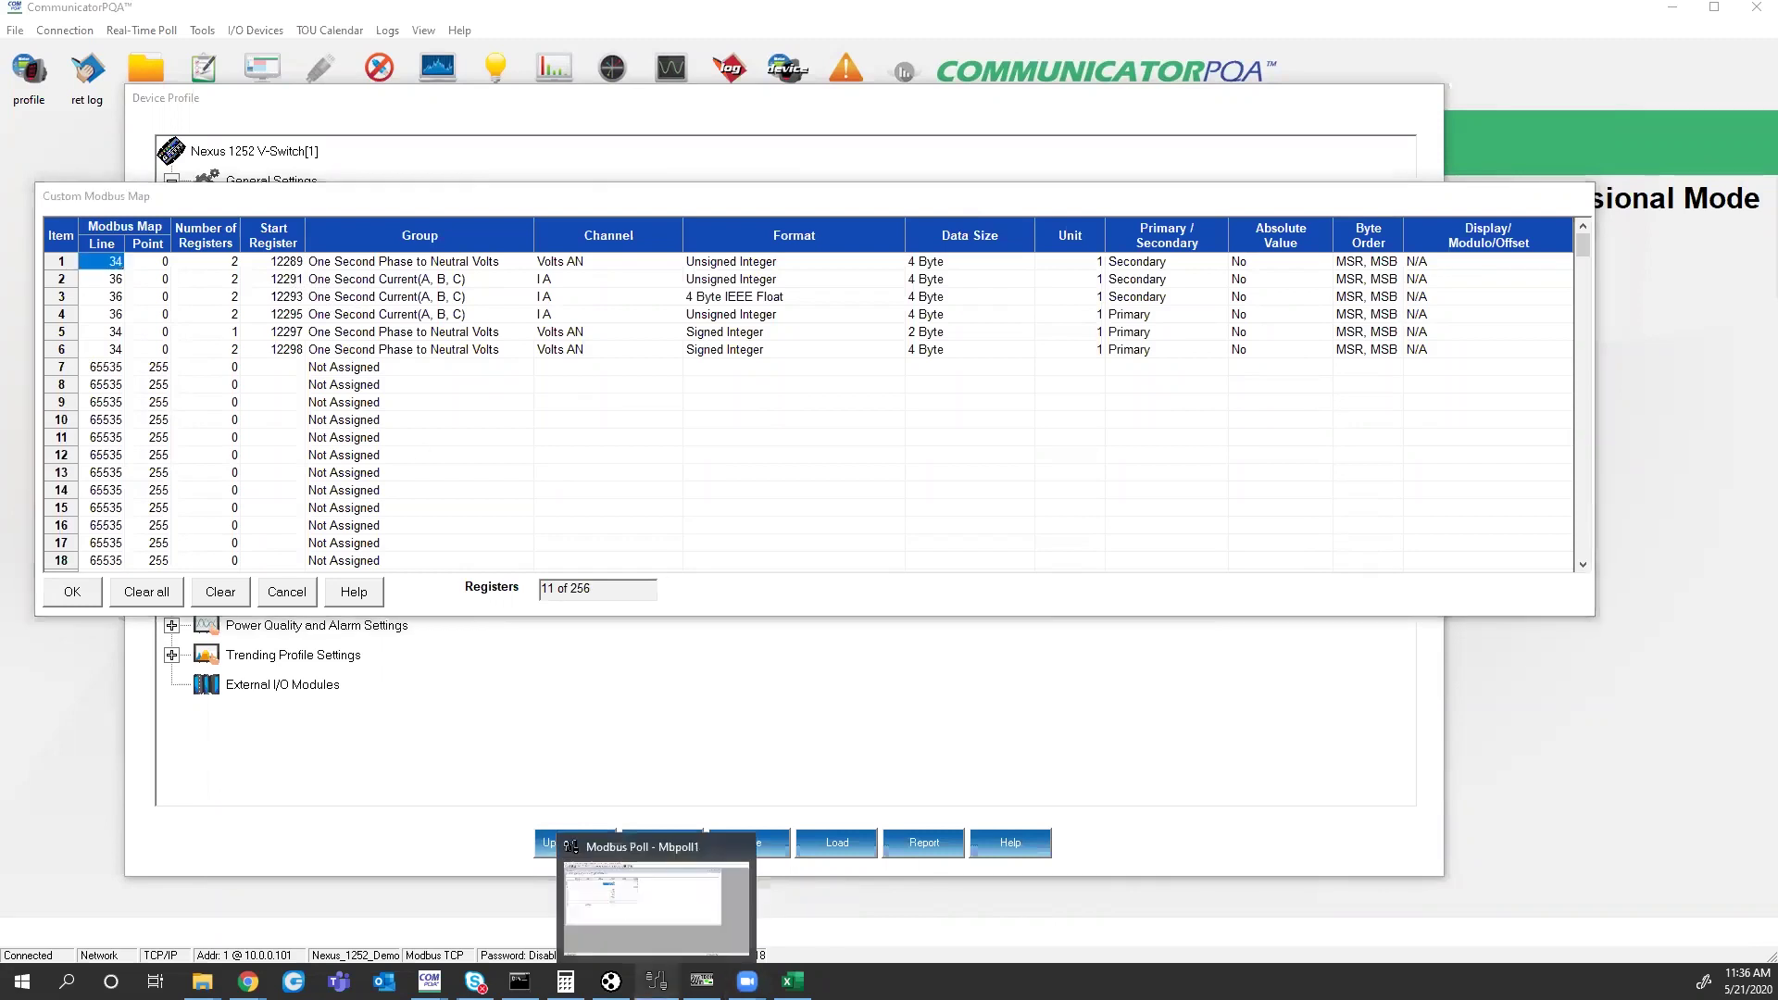
{"action": "left_click", "coordinate": [656, 898]}
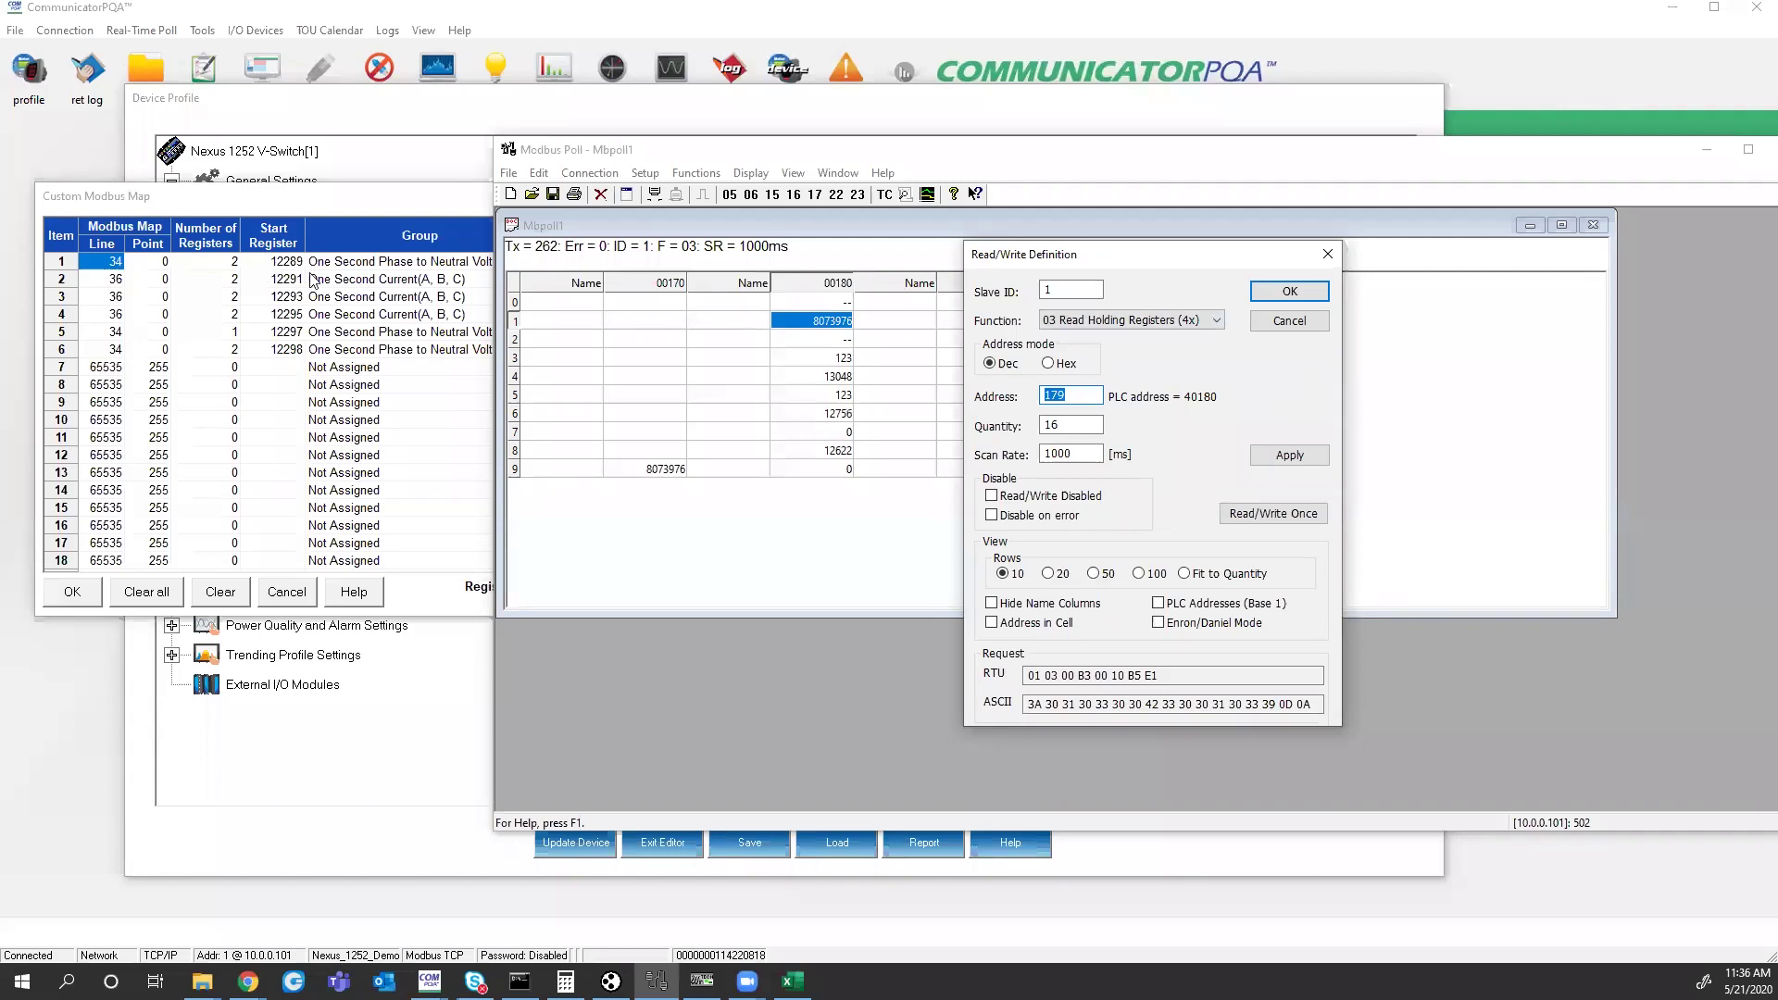
- Set the read definition to start address 12288 with quantity 8 and apply it
{"action": "type", "text": "1"}
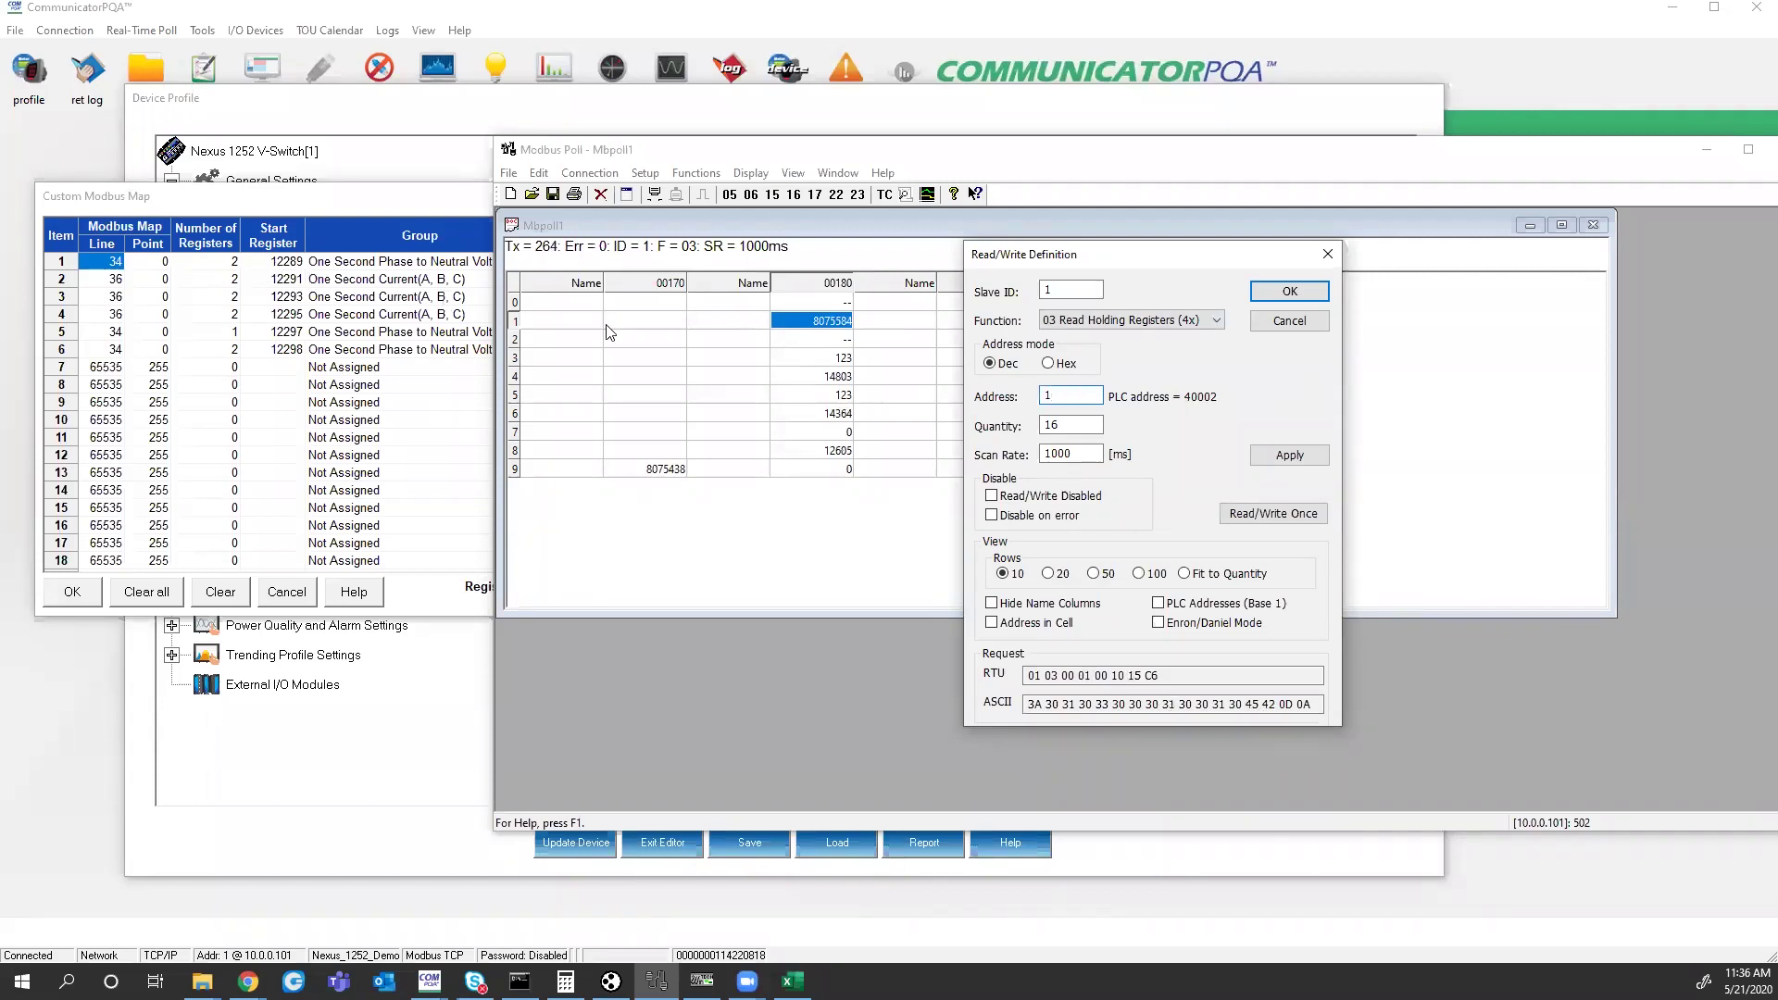
{"action": "key", "text": "BackSpace"}
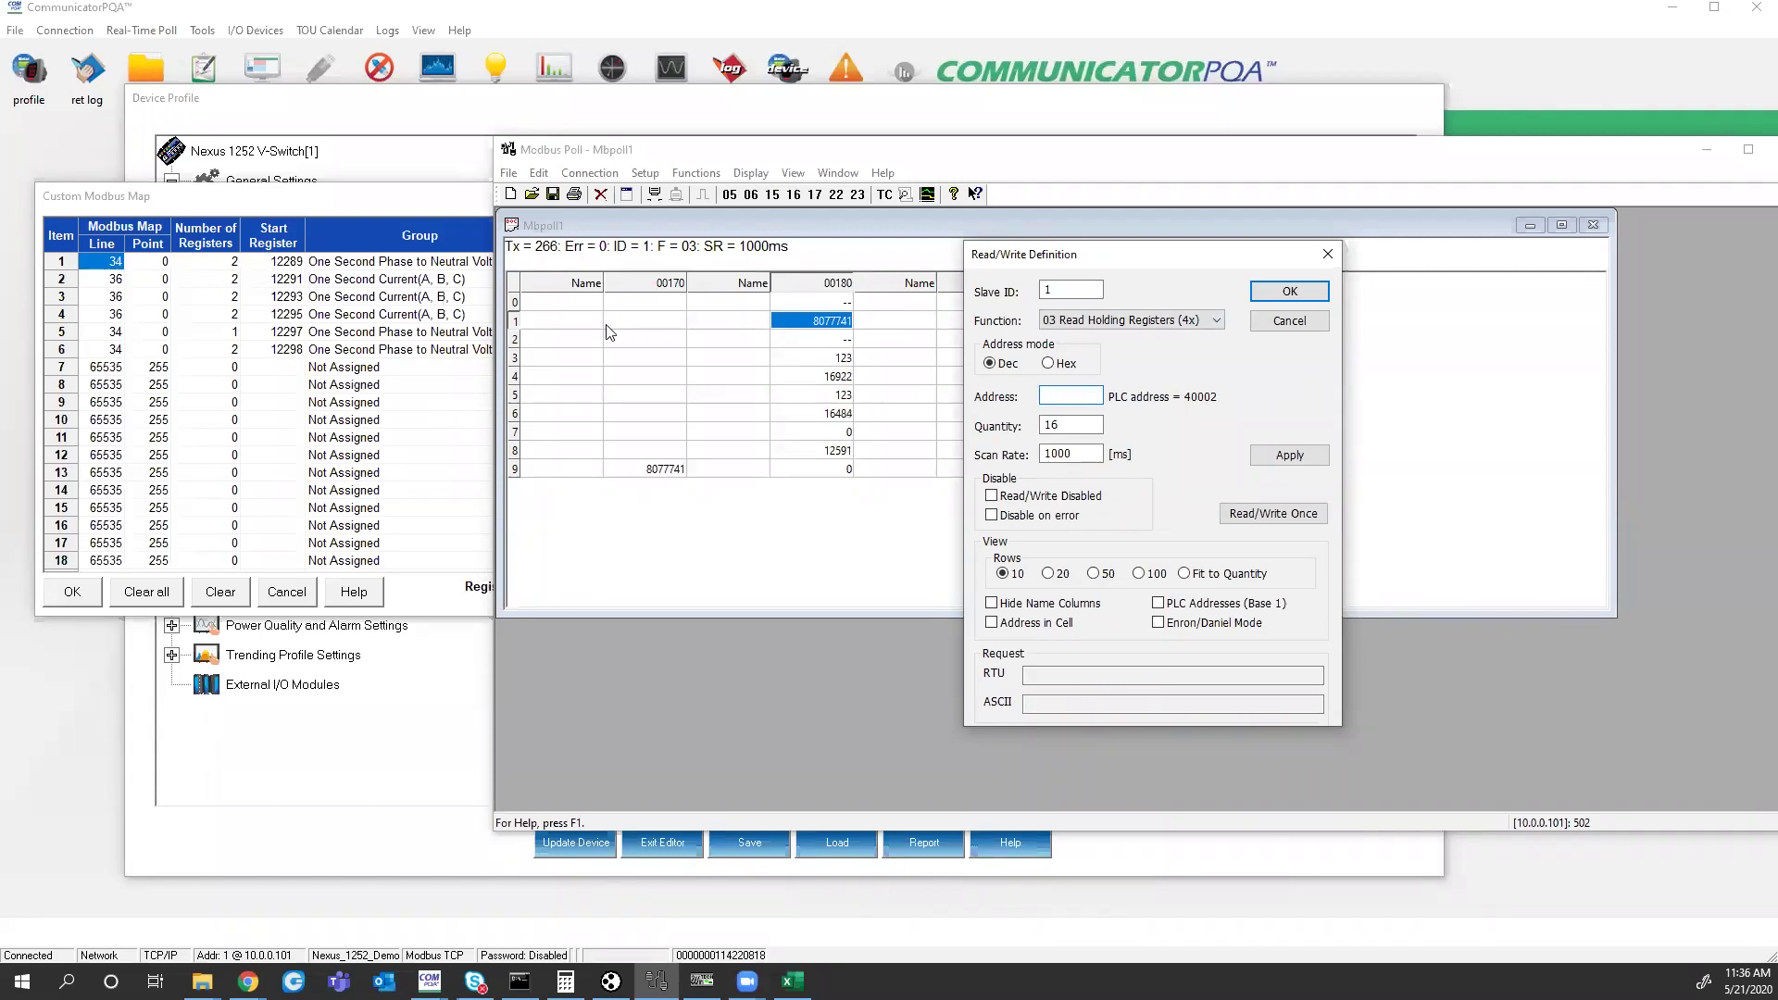
{"action": "type", "text": "0"}
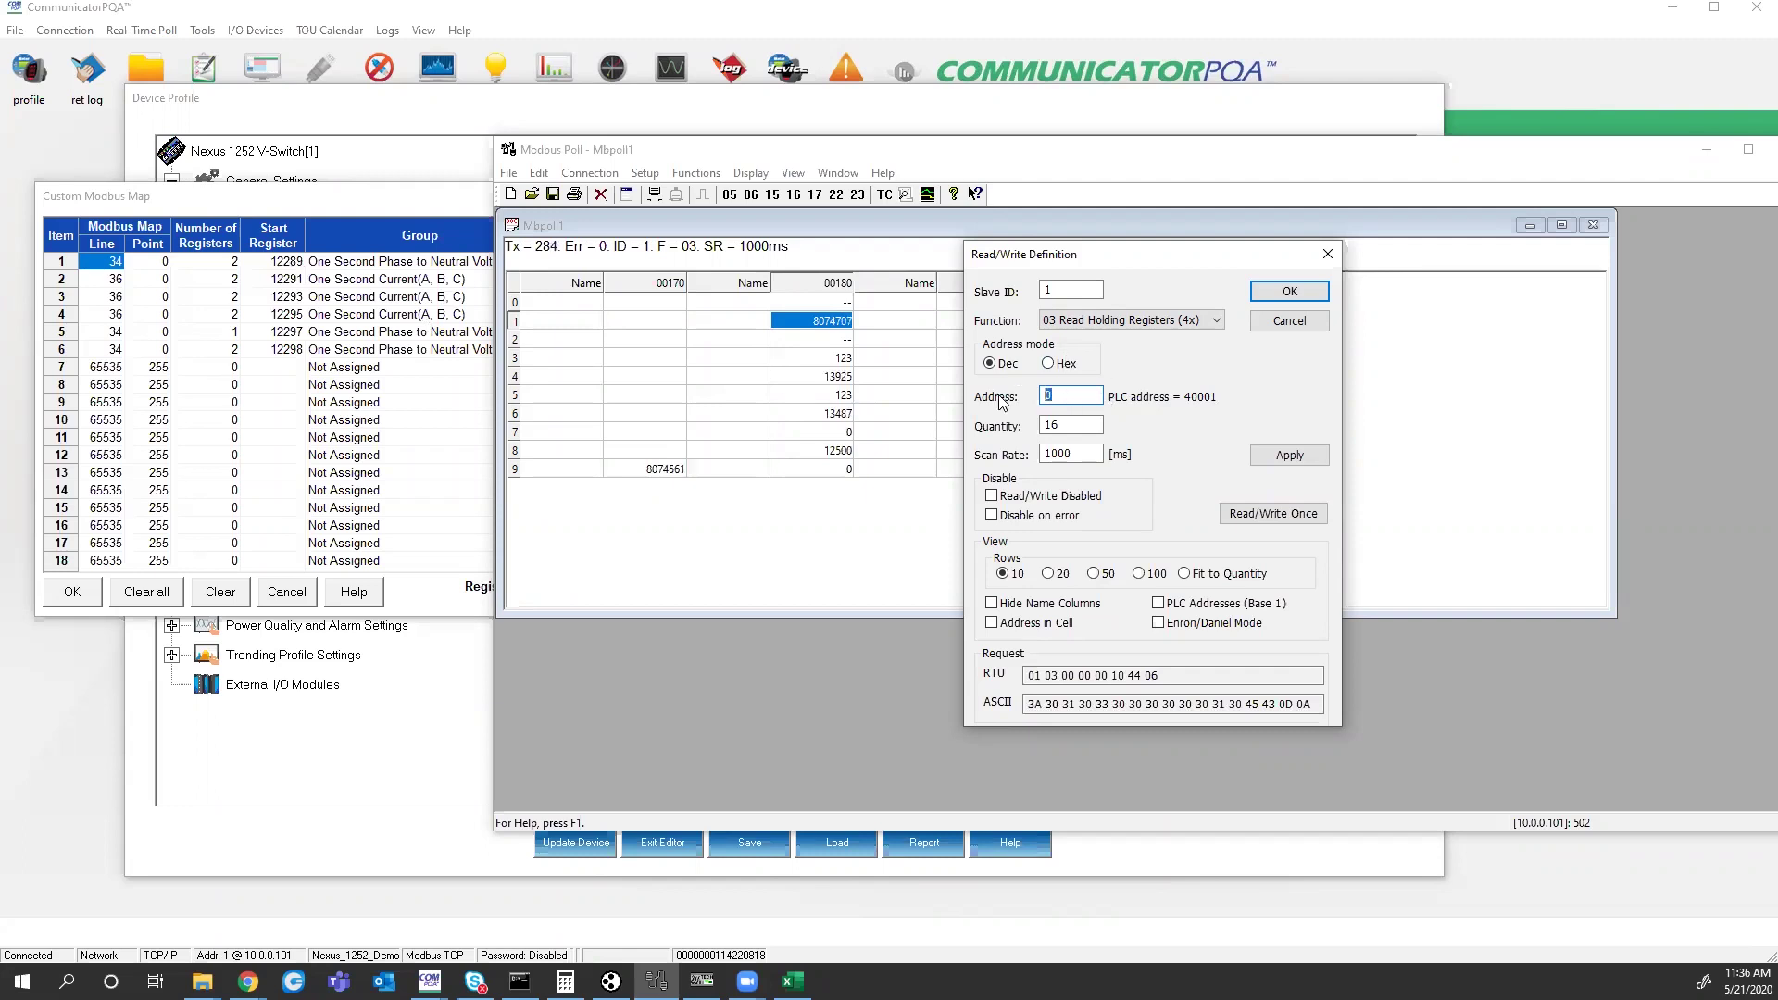
{"action": "type", "text": "12288"}
{"action": "key", "text": "Tab"}
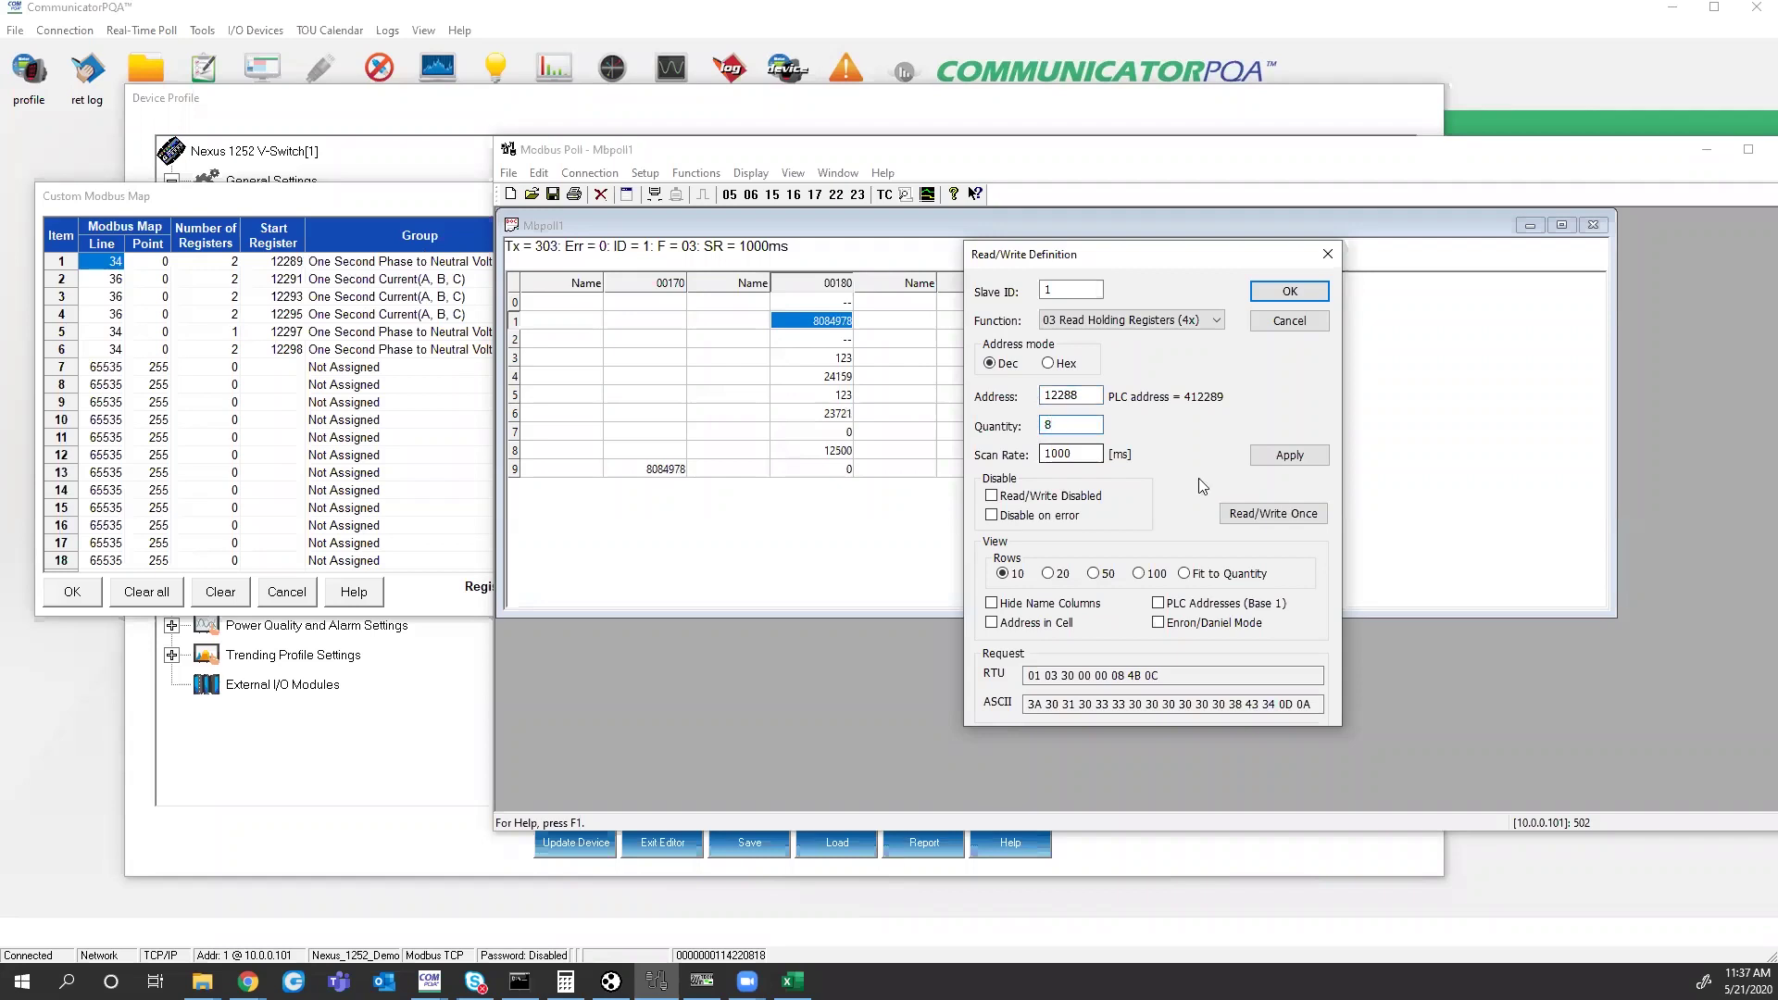
{"action": "type", "text": "8"}
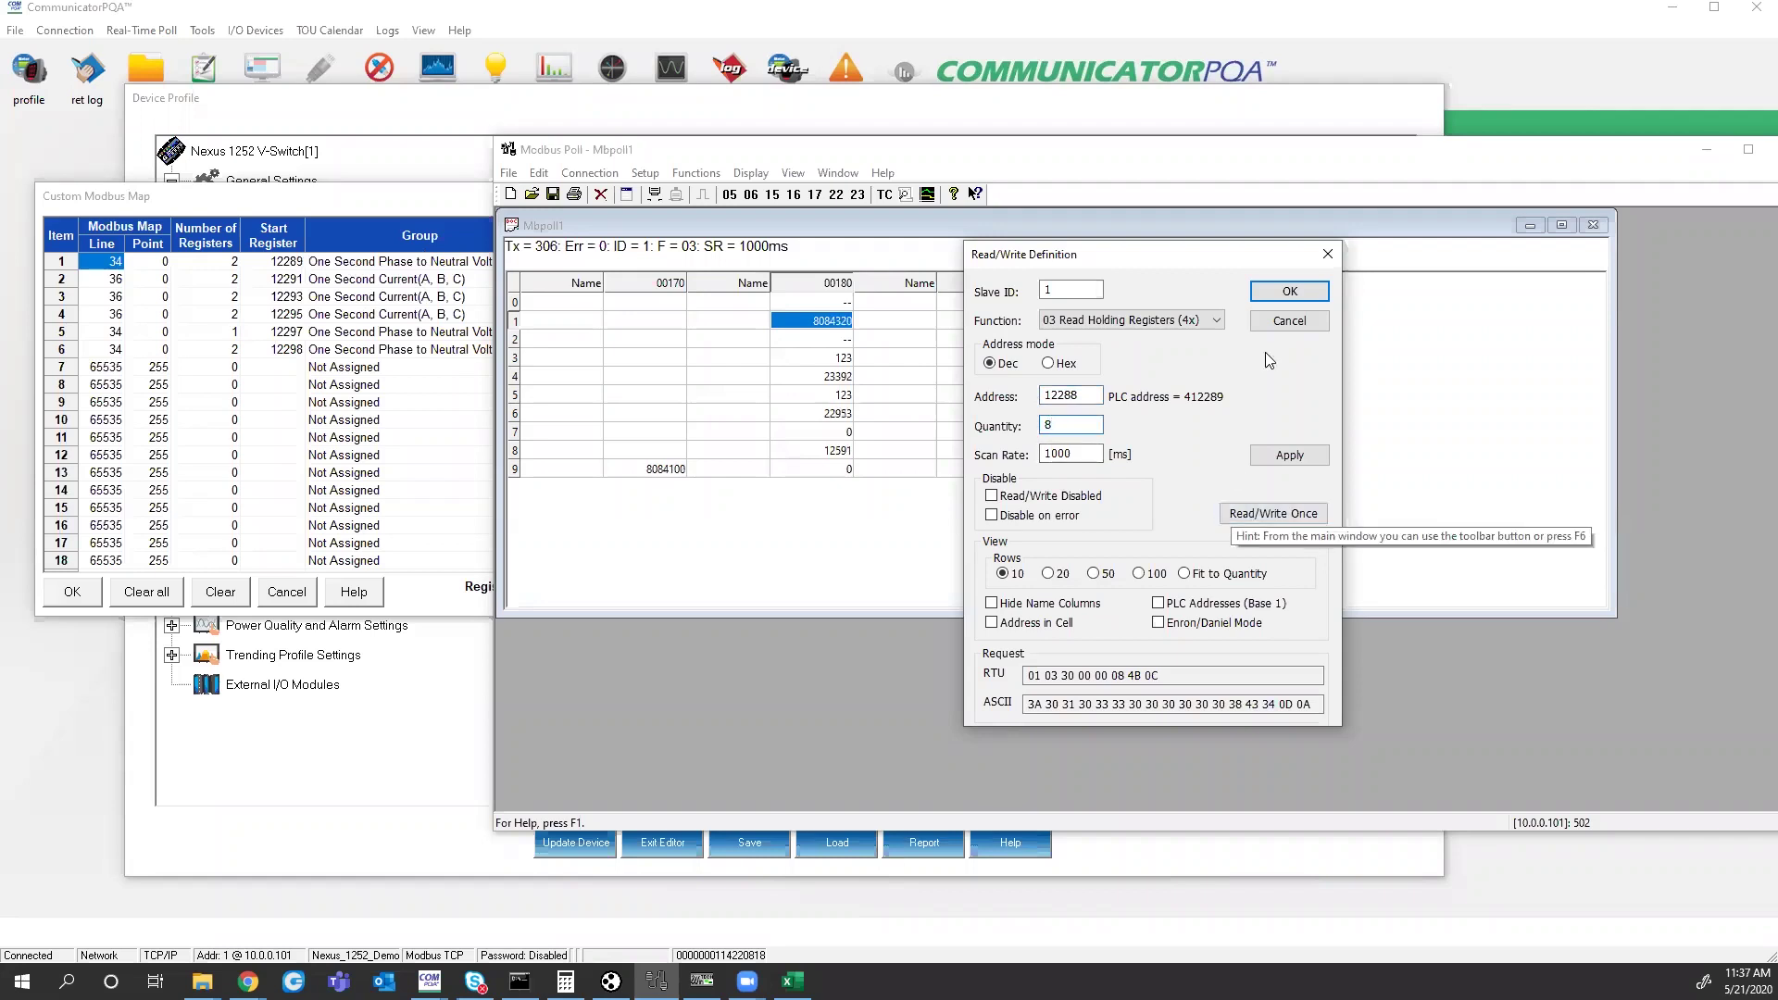
{"action": "left_click", "coordinate": [1291, 457]}
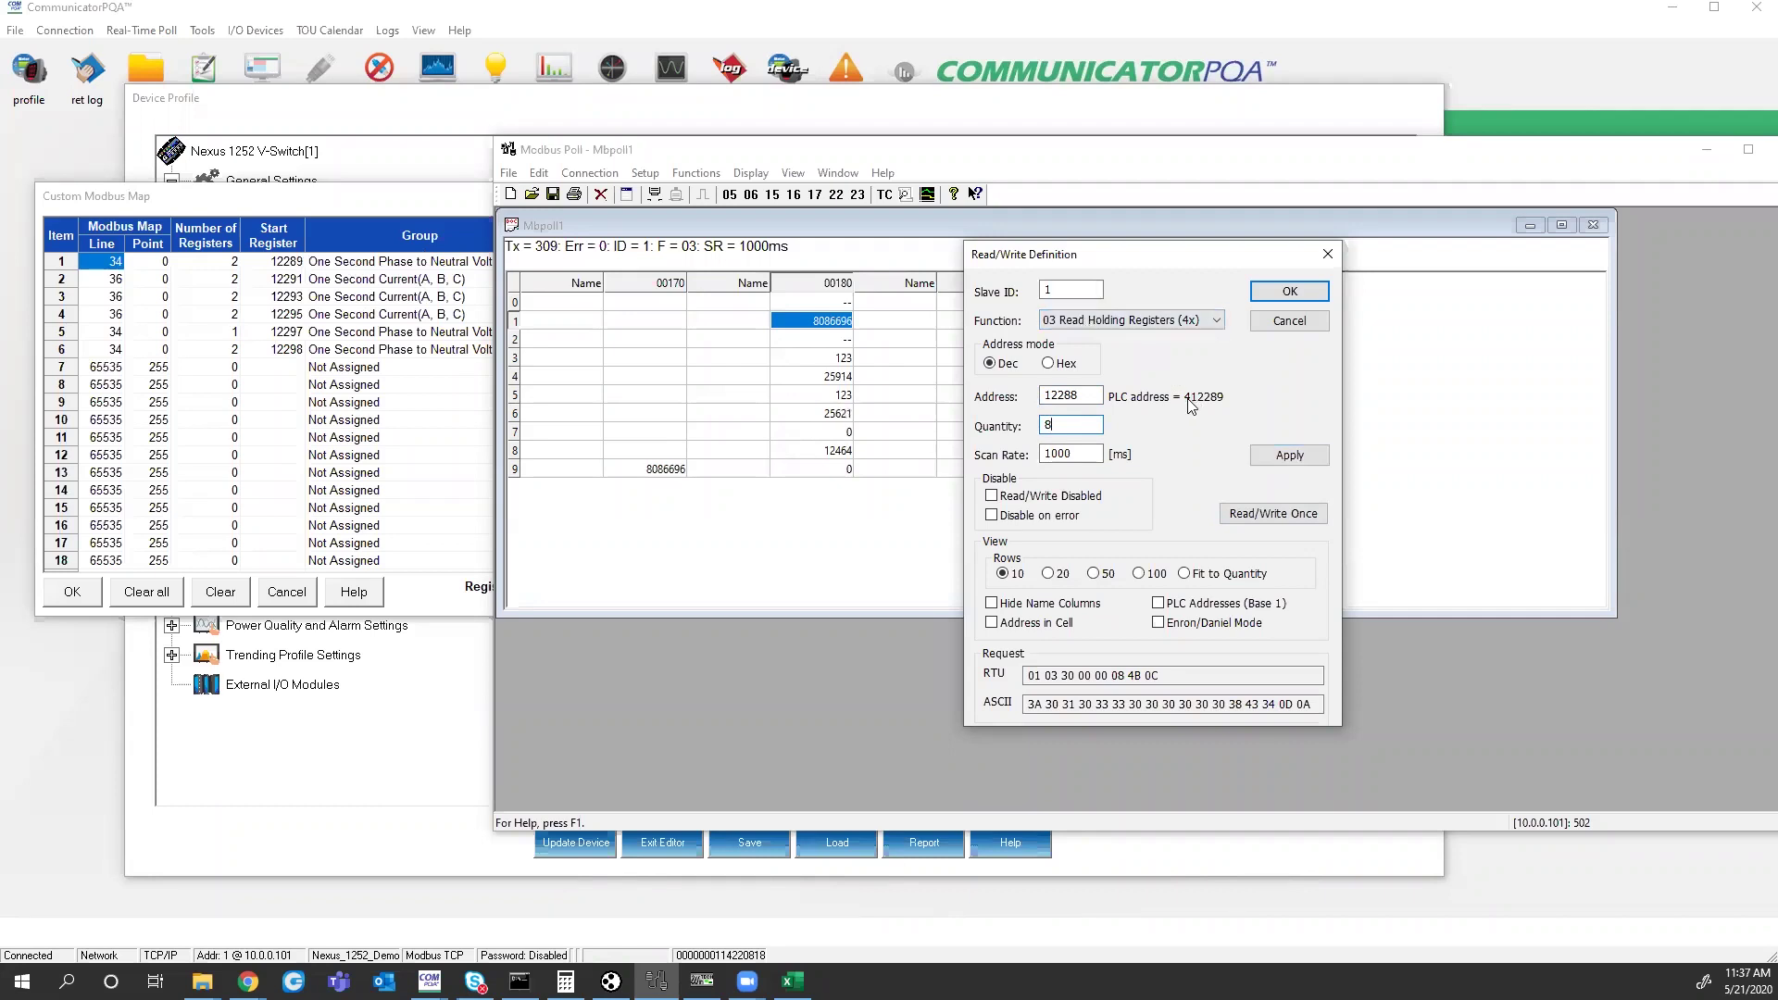
{"action": "left_click", "coordinate": [1289, 455]}
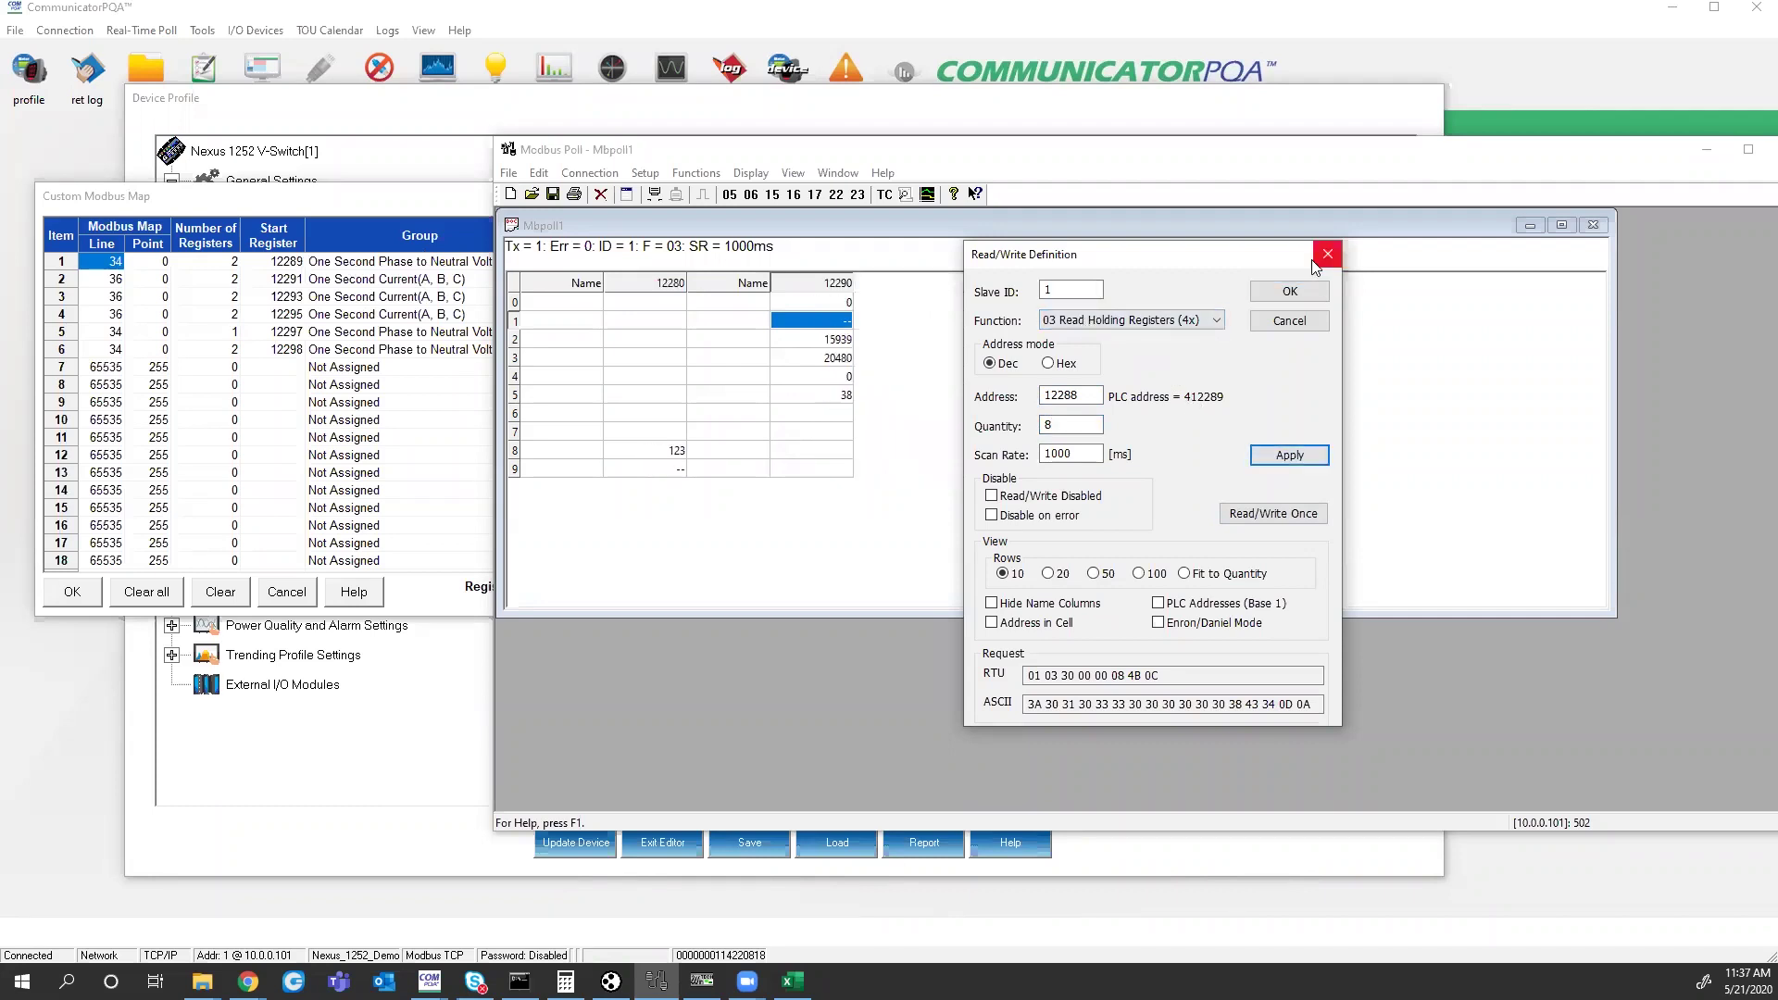
- Close the read definition and display all polled registers as Signed values
{"action": "left_click", "coordinate": [1295, 291]}
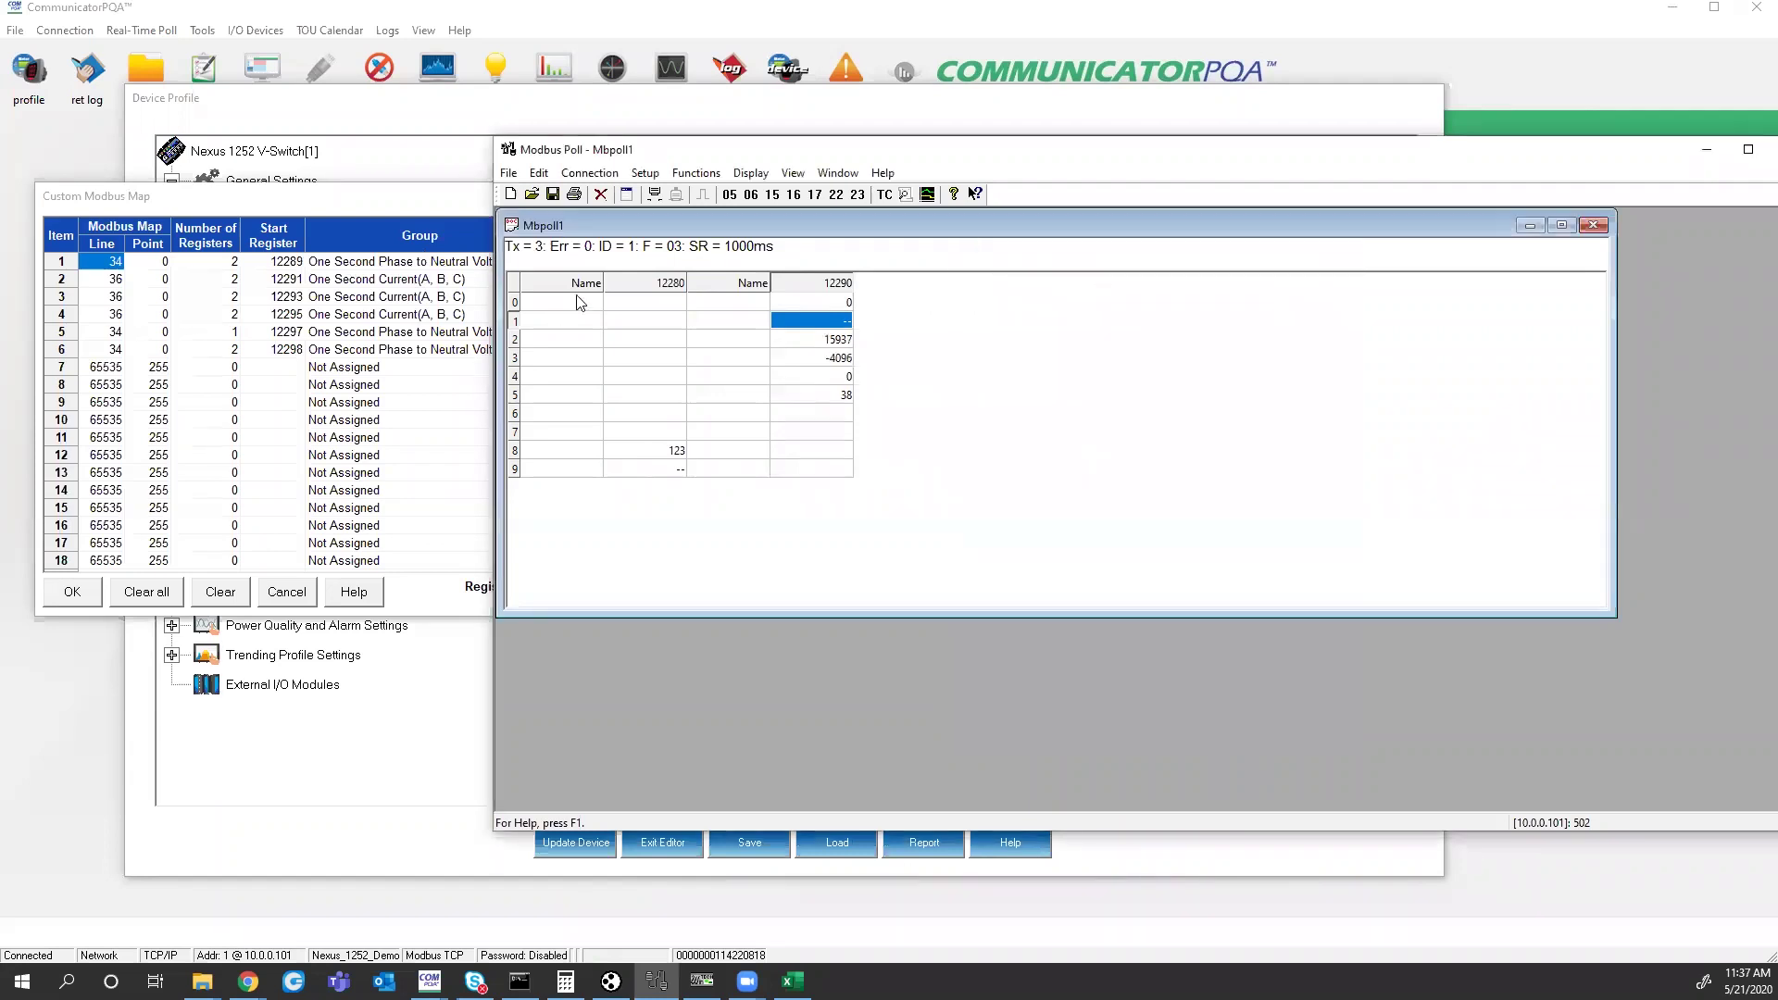
{"action": "left_click_drag", "start_coordinate": [559, 294], "coordinate": [806, 468]}
{"action": "right_click", "coordinate": [811, 463]}
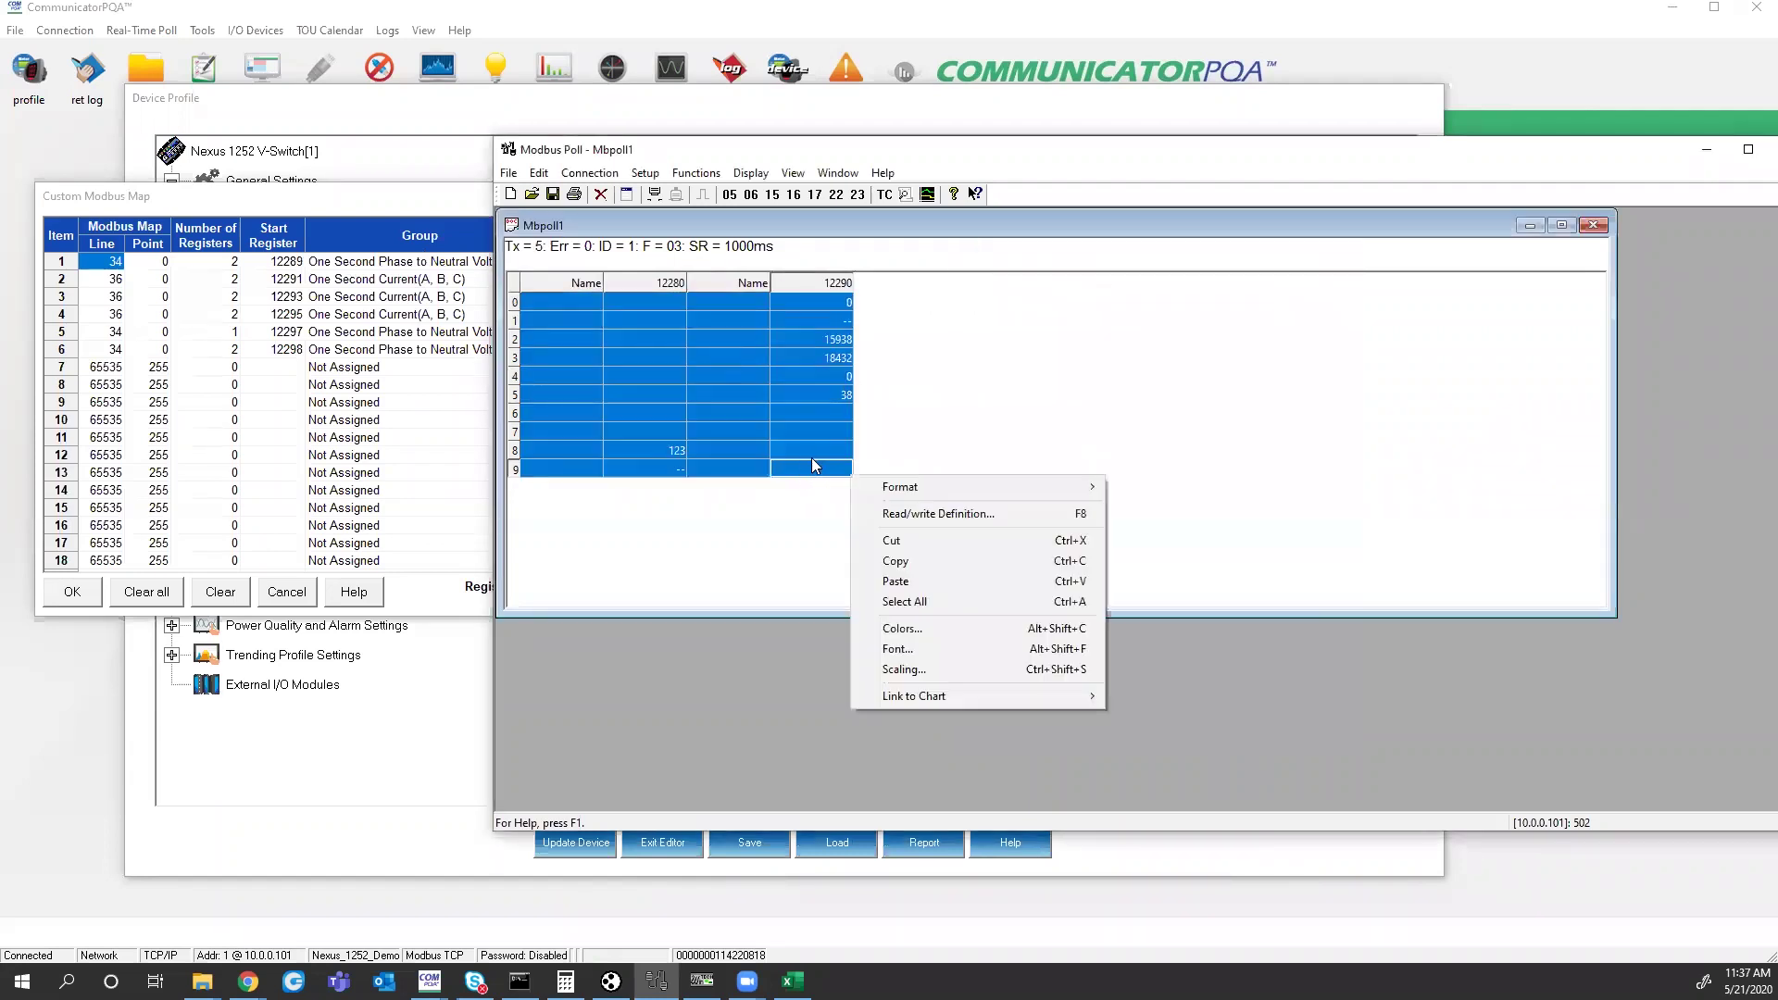
{"action": "mouse_move", "coordinate": [944, 487]}
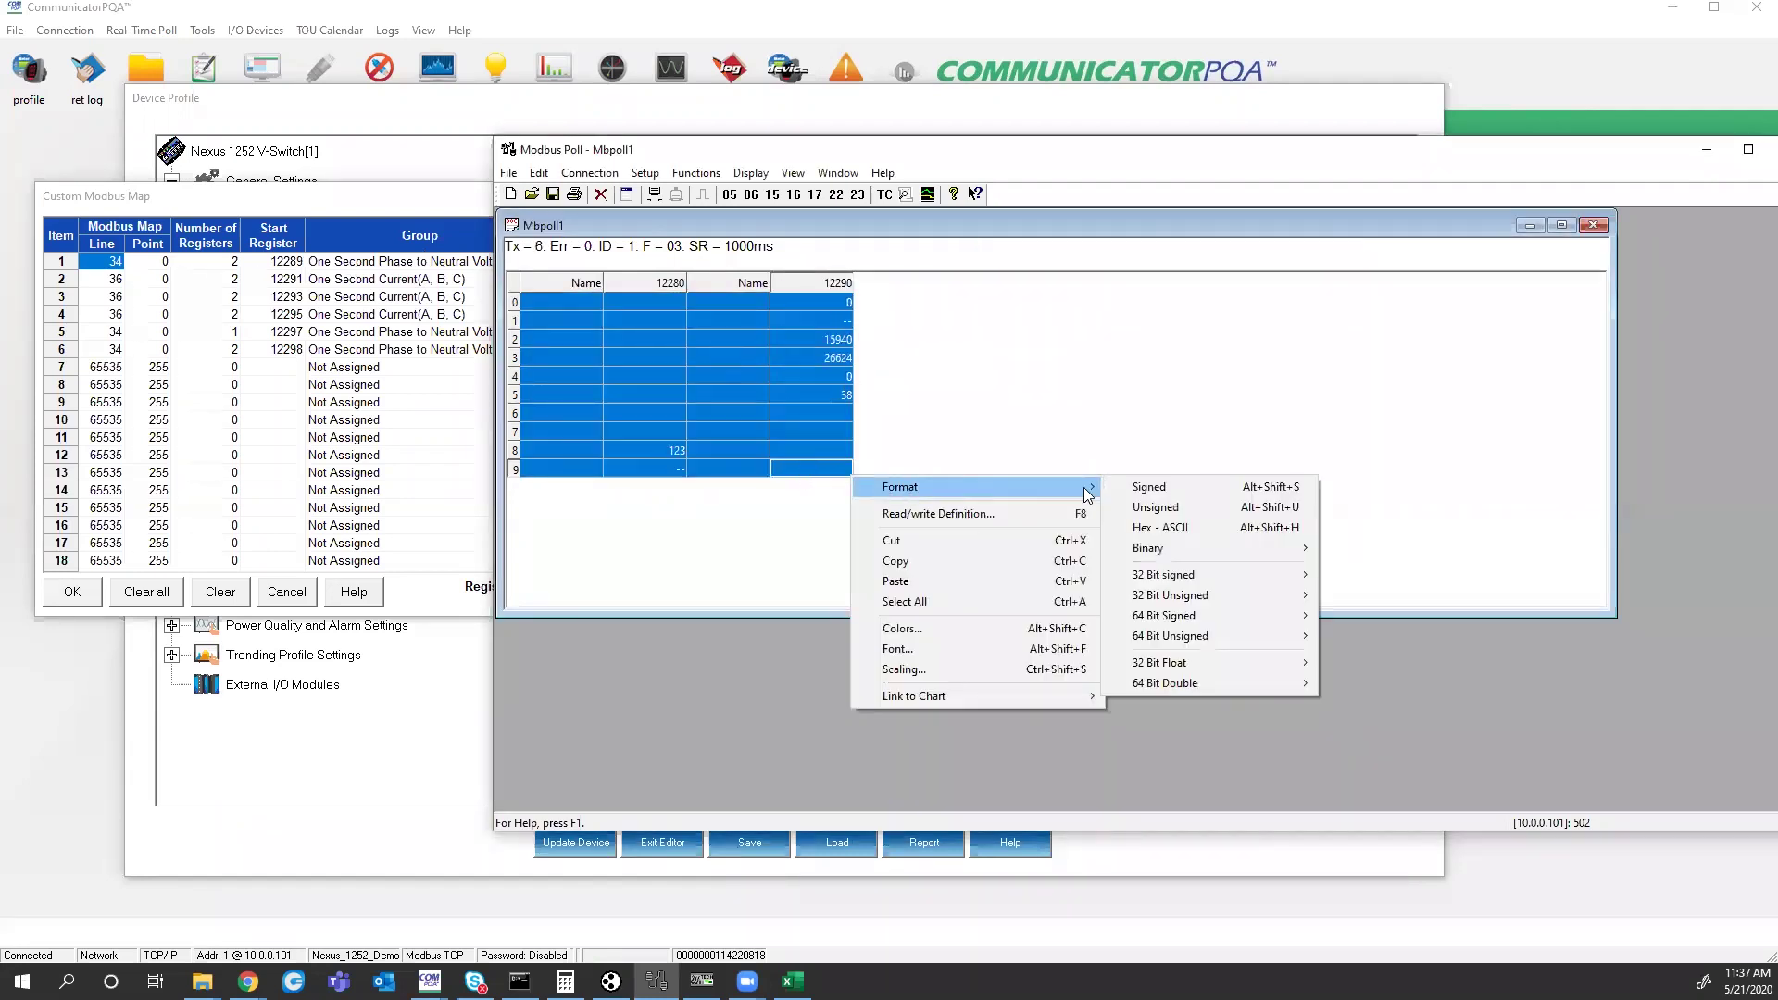
{"action": "left_click", "coordinate": [1189, 487]}
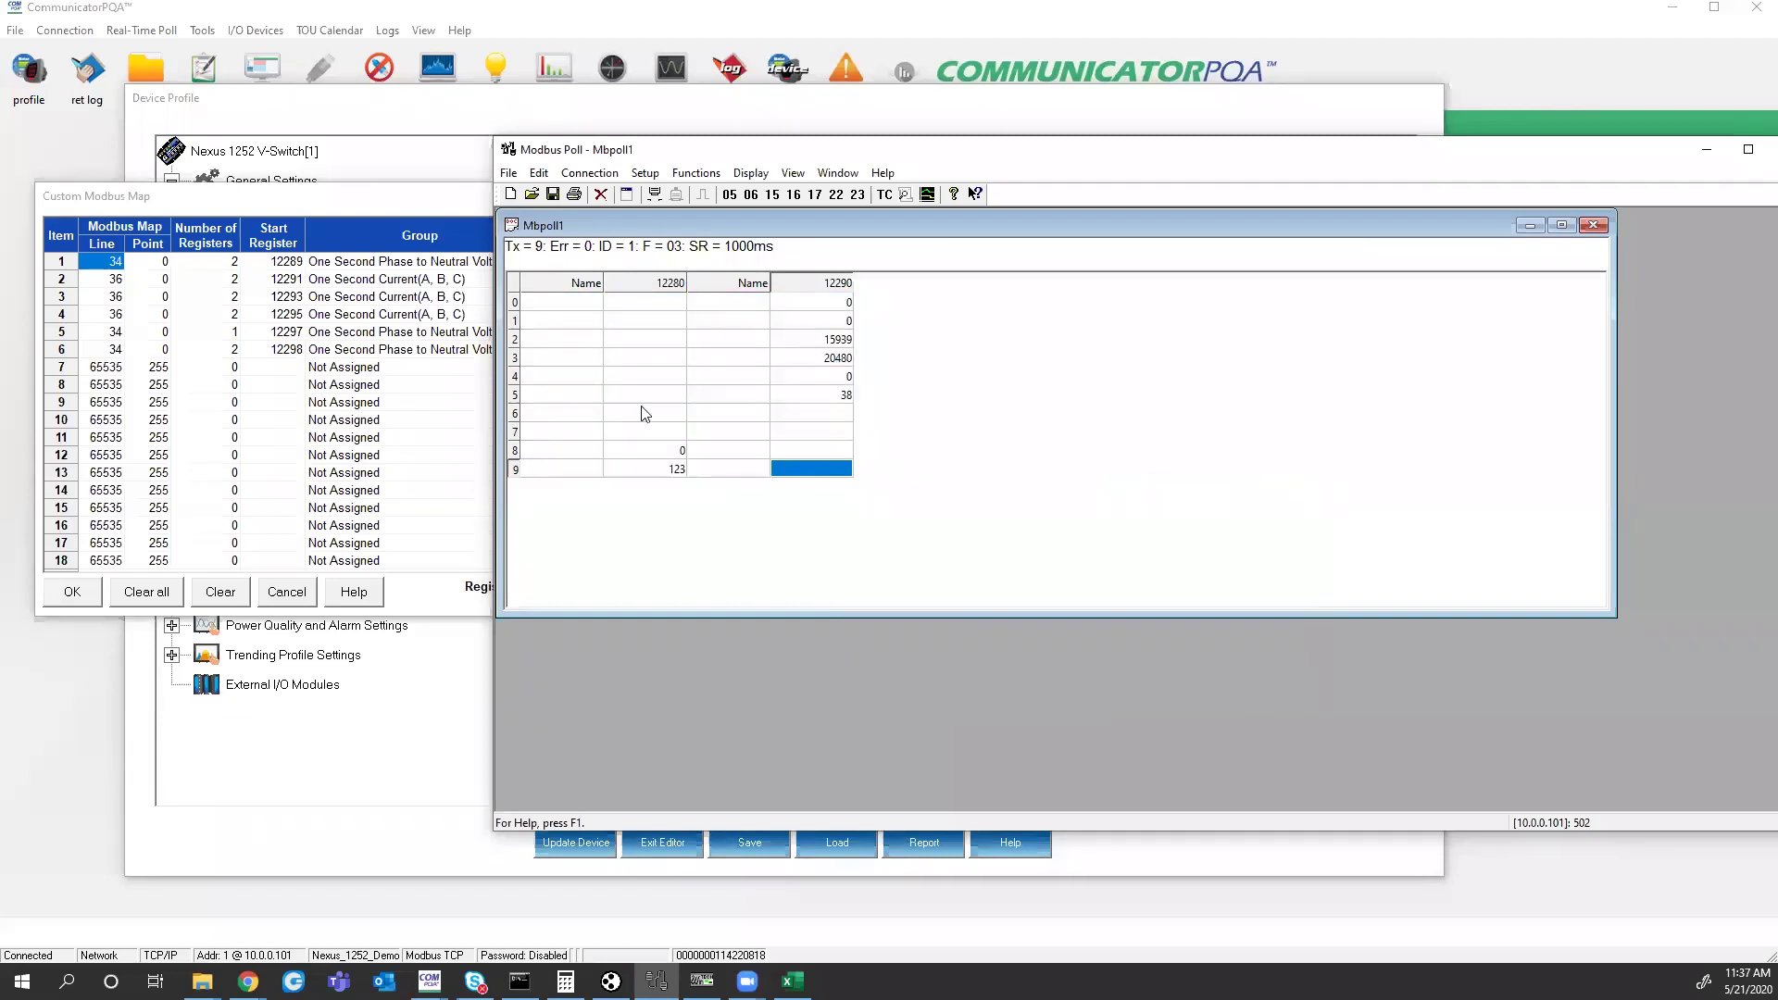
- Compare column 12280 against the Custom Modbus Map, dismiss the trial-expiry notice, and shift the window left
{"action": "left_click", "coordinate": [381, 208]}
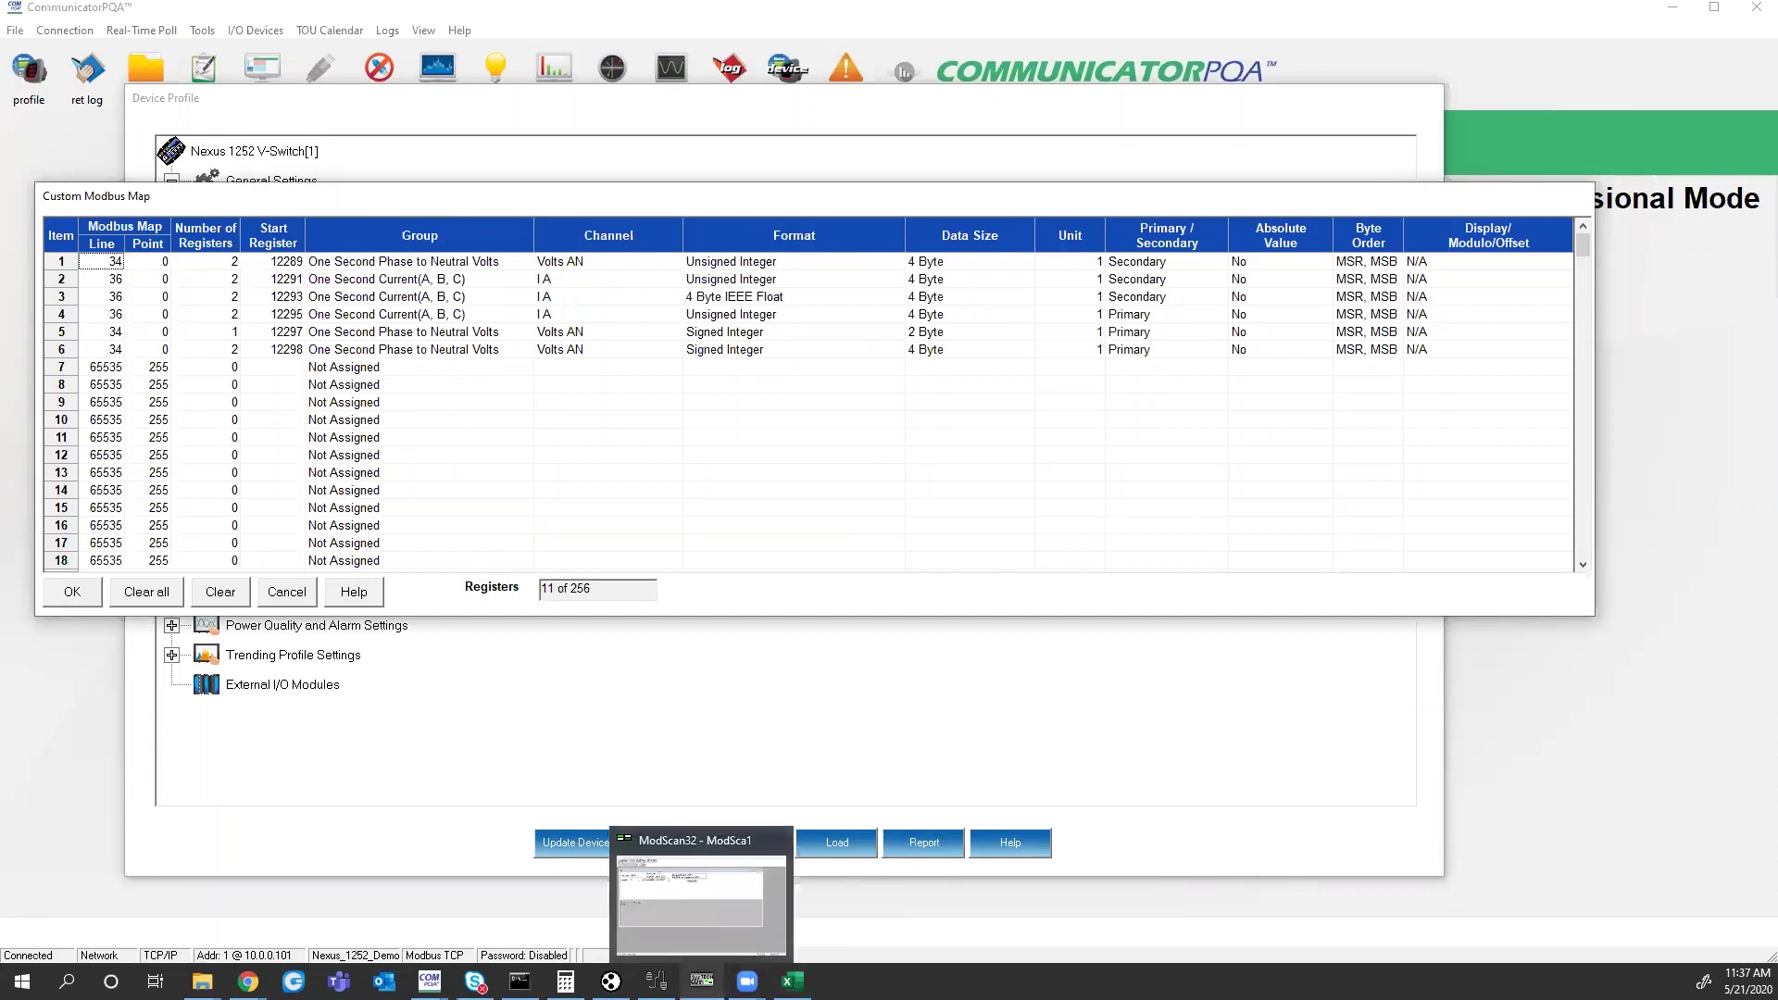
{"action": "left_click", "coordinate": [657, 980]}
{"action": "left_click", "coordinate": [681, 451]}
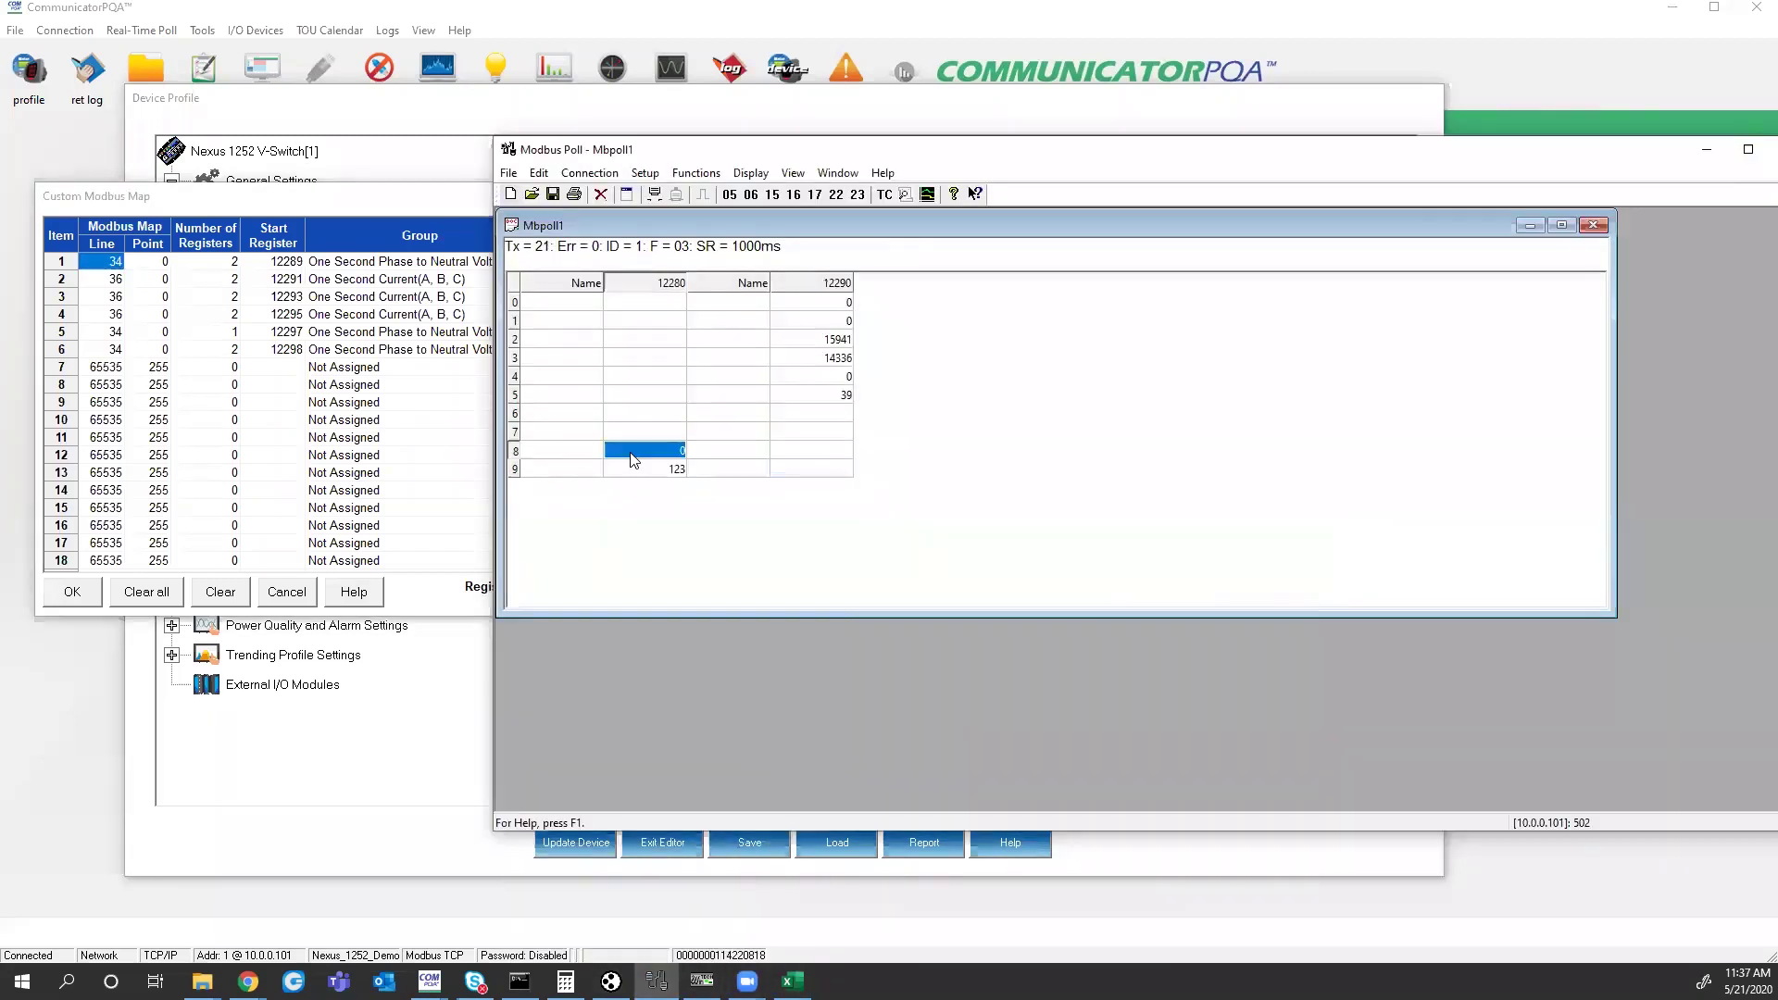
{"action": "right_click", "coordinate": [684, 455]}
{"action": "mouse_move", "coordinate": [744, 469]}
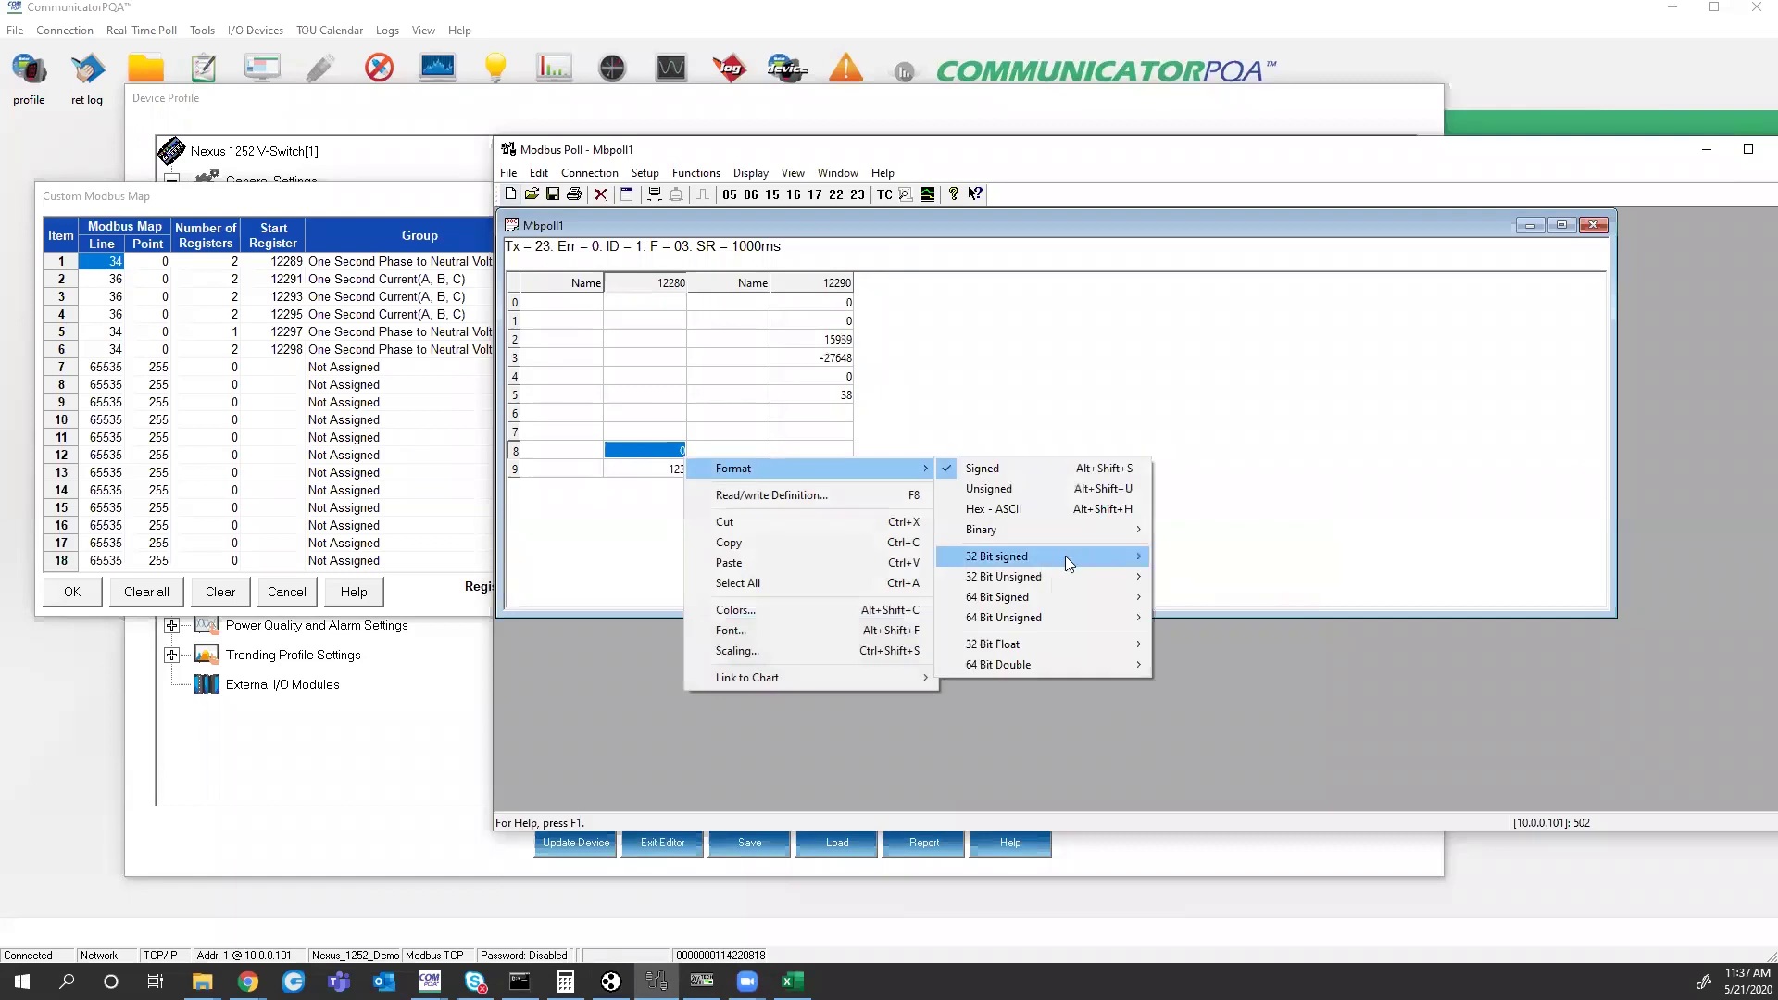
{"action": "left_click", "coordinate": [1269, 536]}
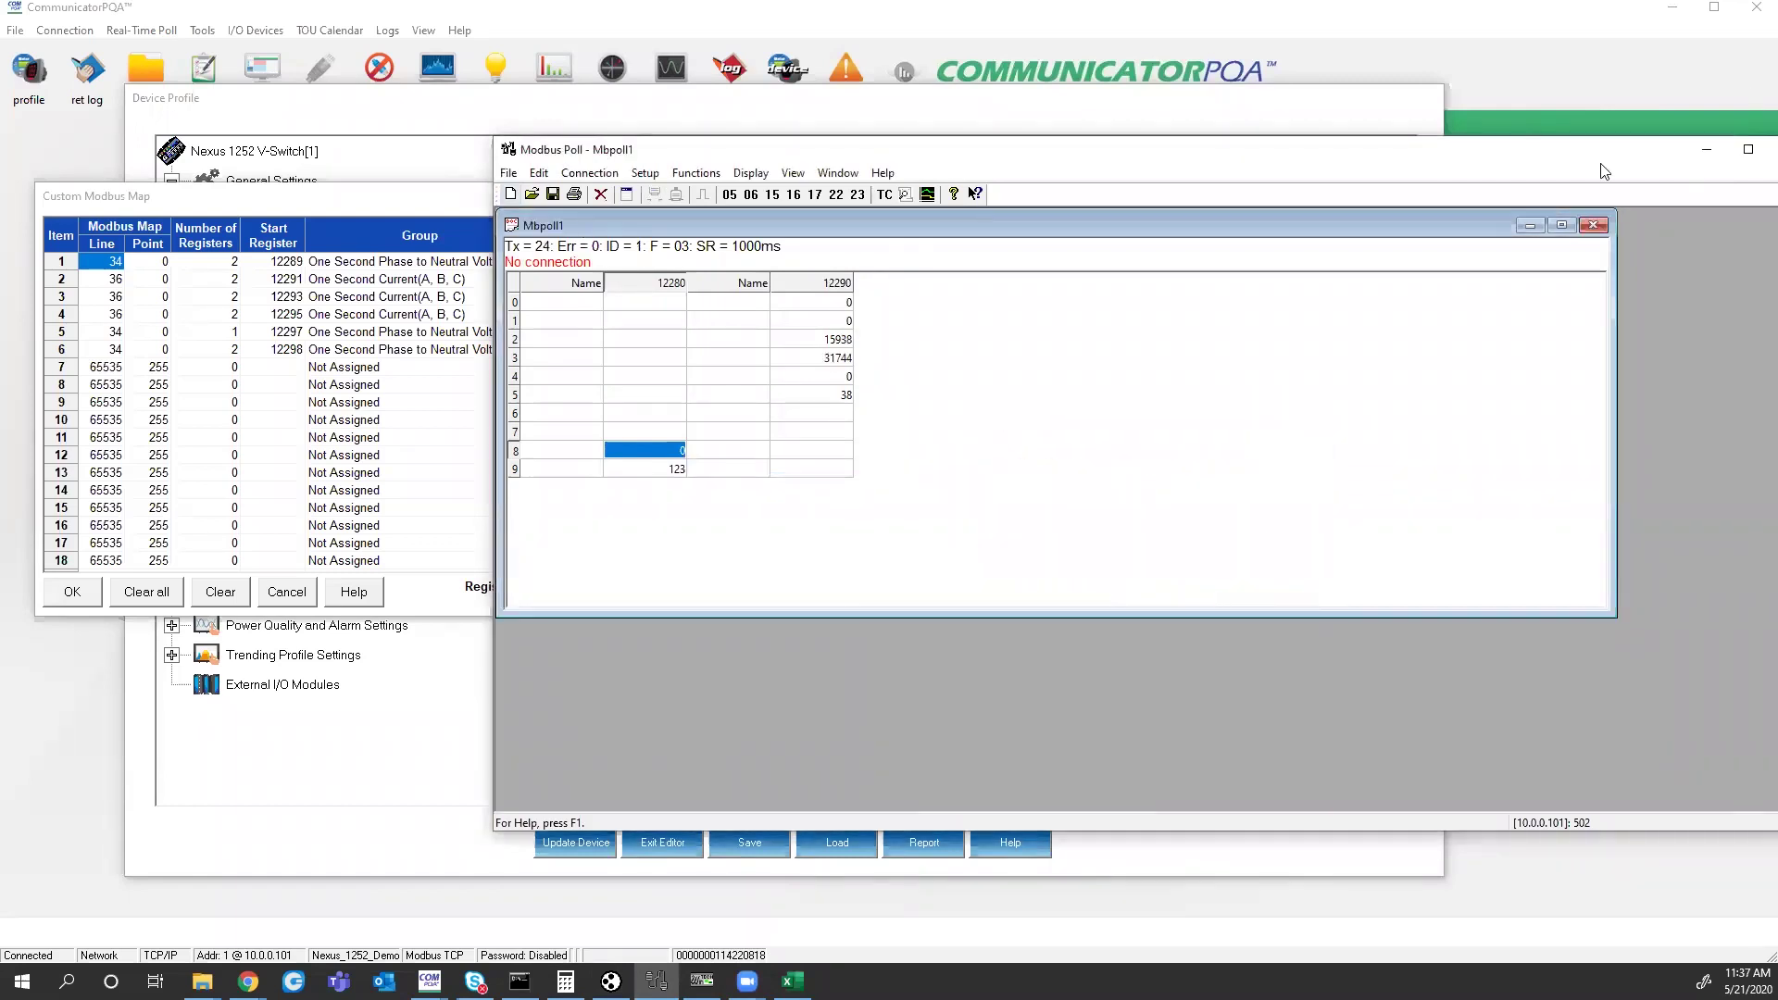
{"action": "left_click_drag", "start_coordinate": [1588, 160], "coordinate": [1288, 150]}
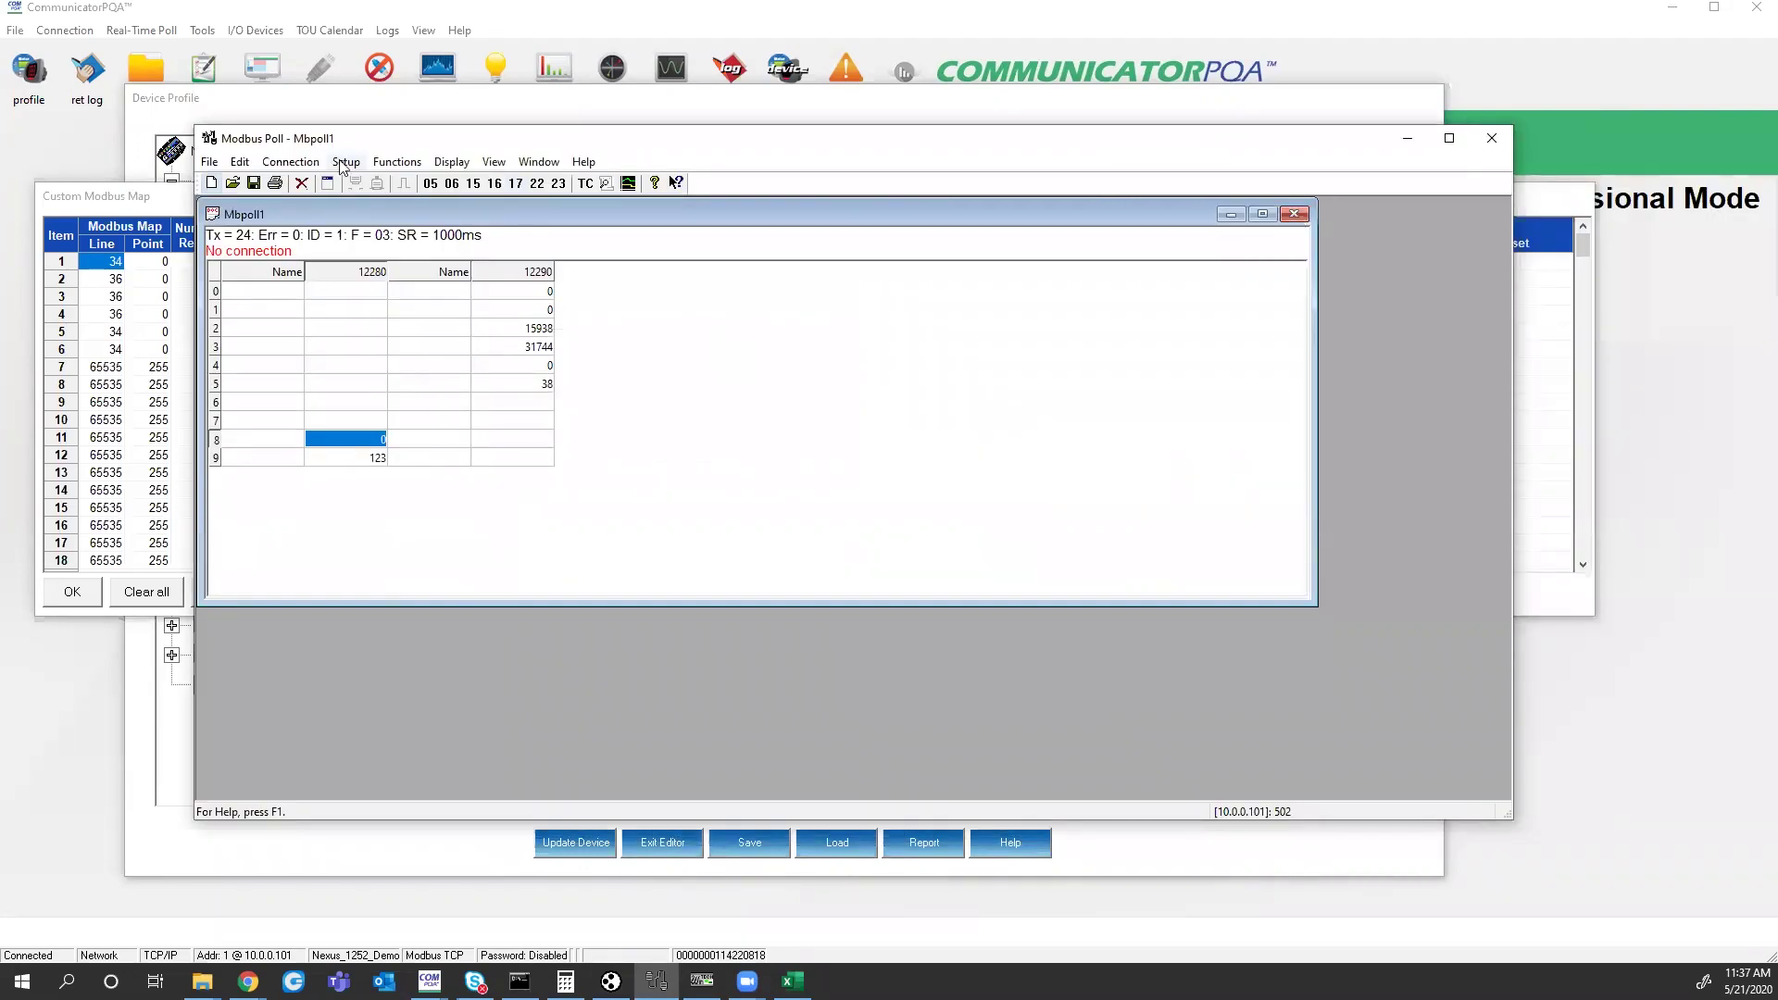
- Close the Mbpoll1 poll document without saving it
{"action": "left_click", "coordinate": [290, 161]}
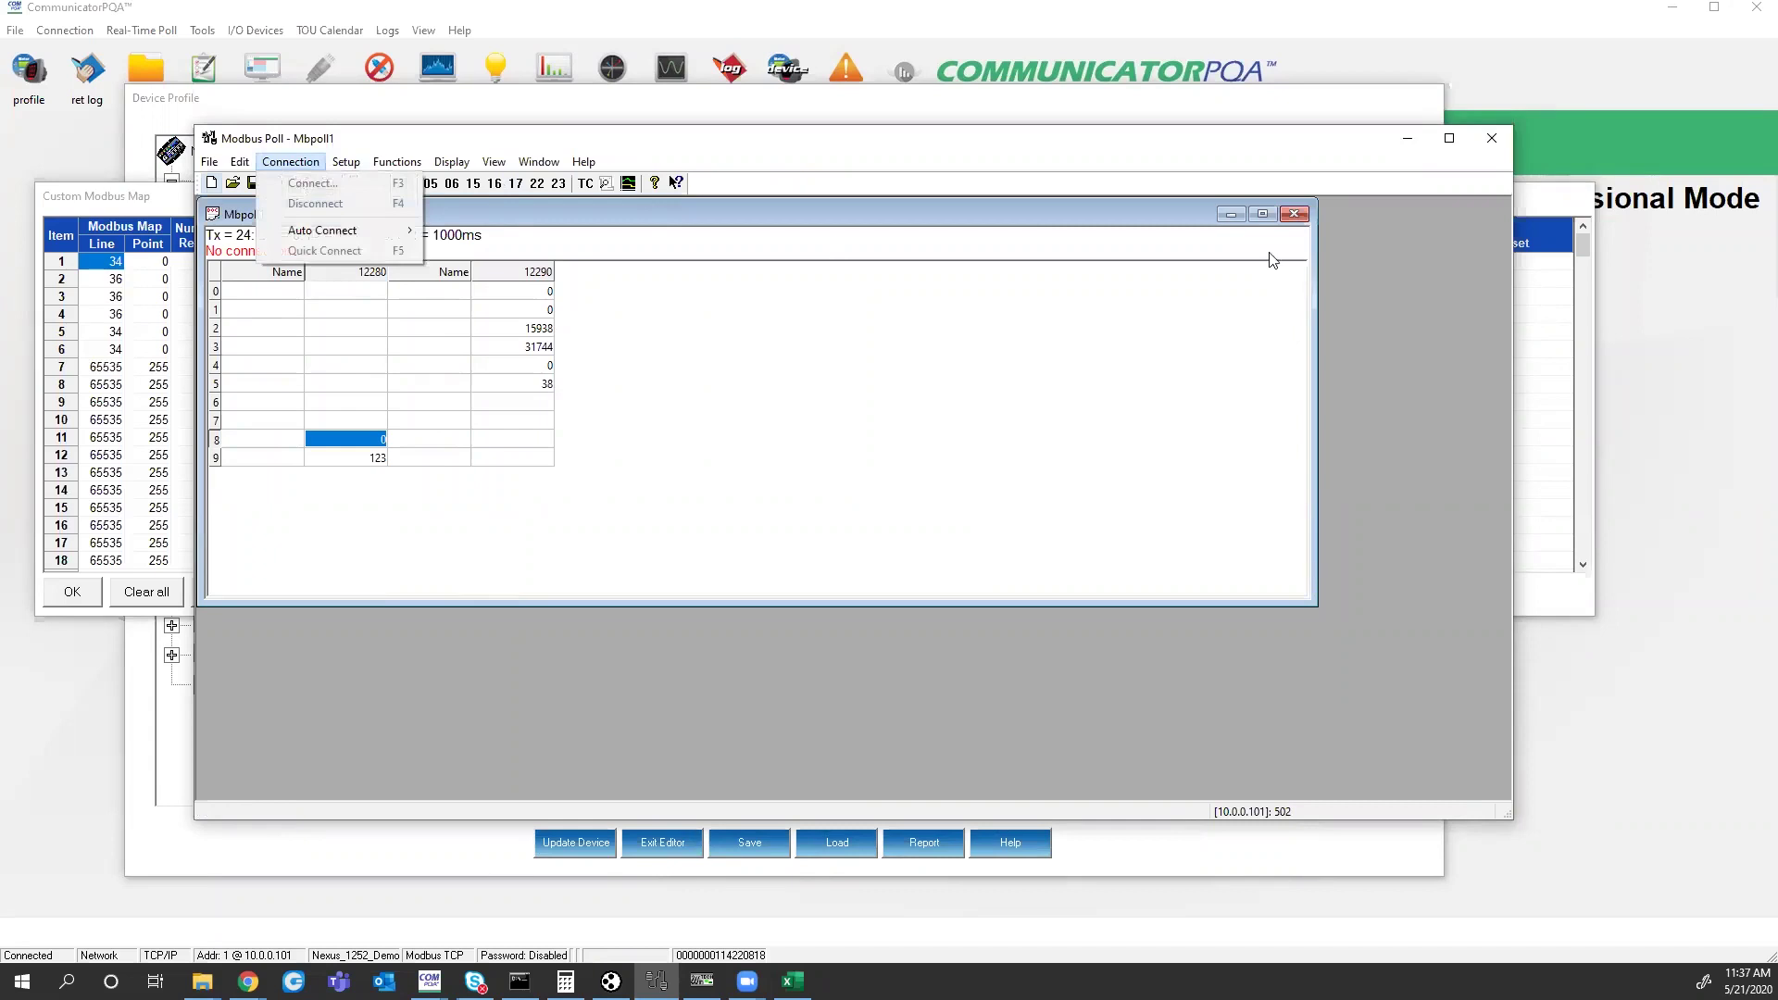
{"action": "left_click", "coordinate": [1305, 213]}
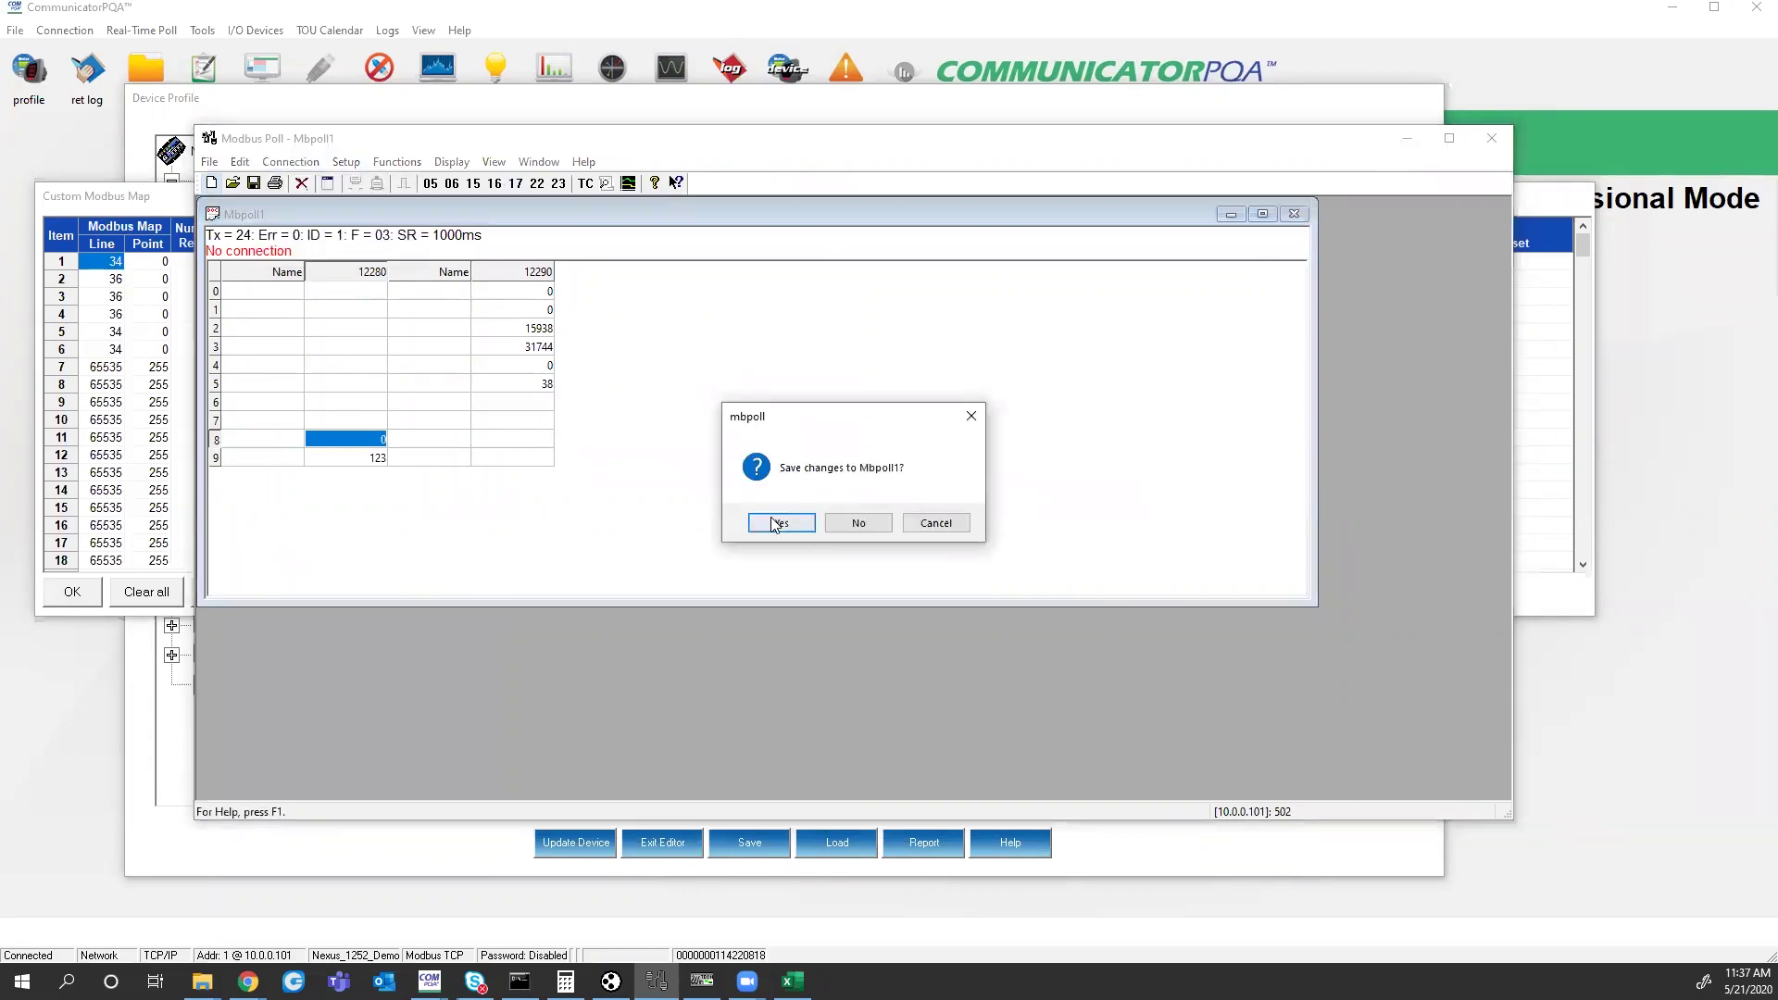
{"action": "key", "text": "Escape"}
{"action": "left_click", "coordinate": [1491, 138]}
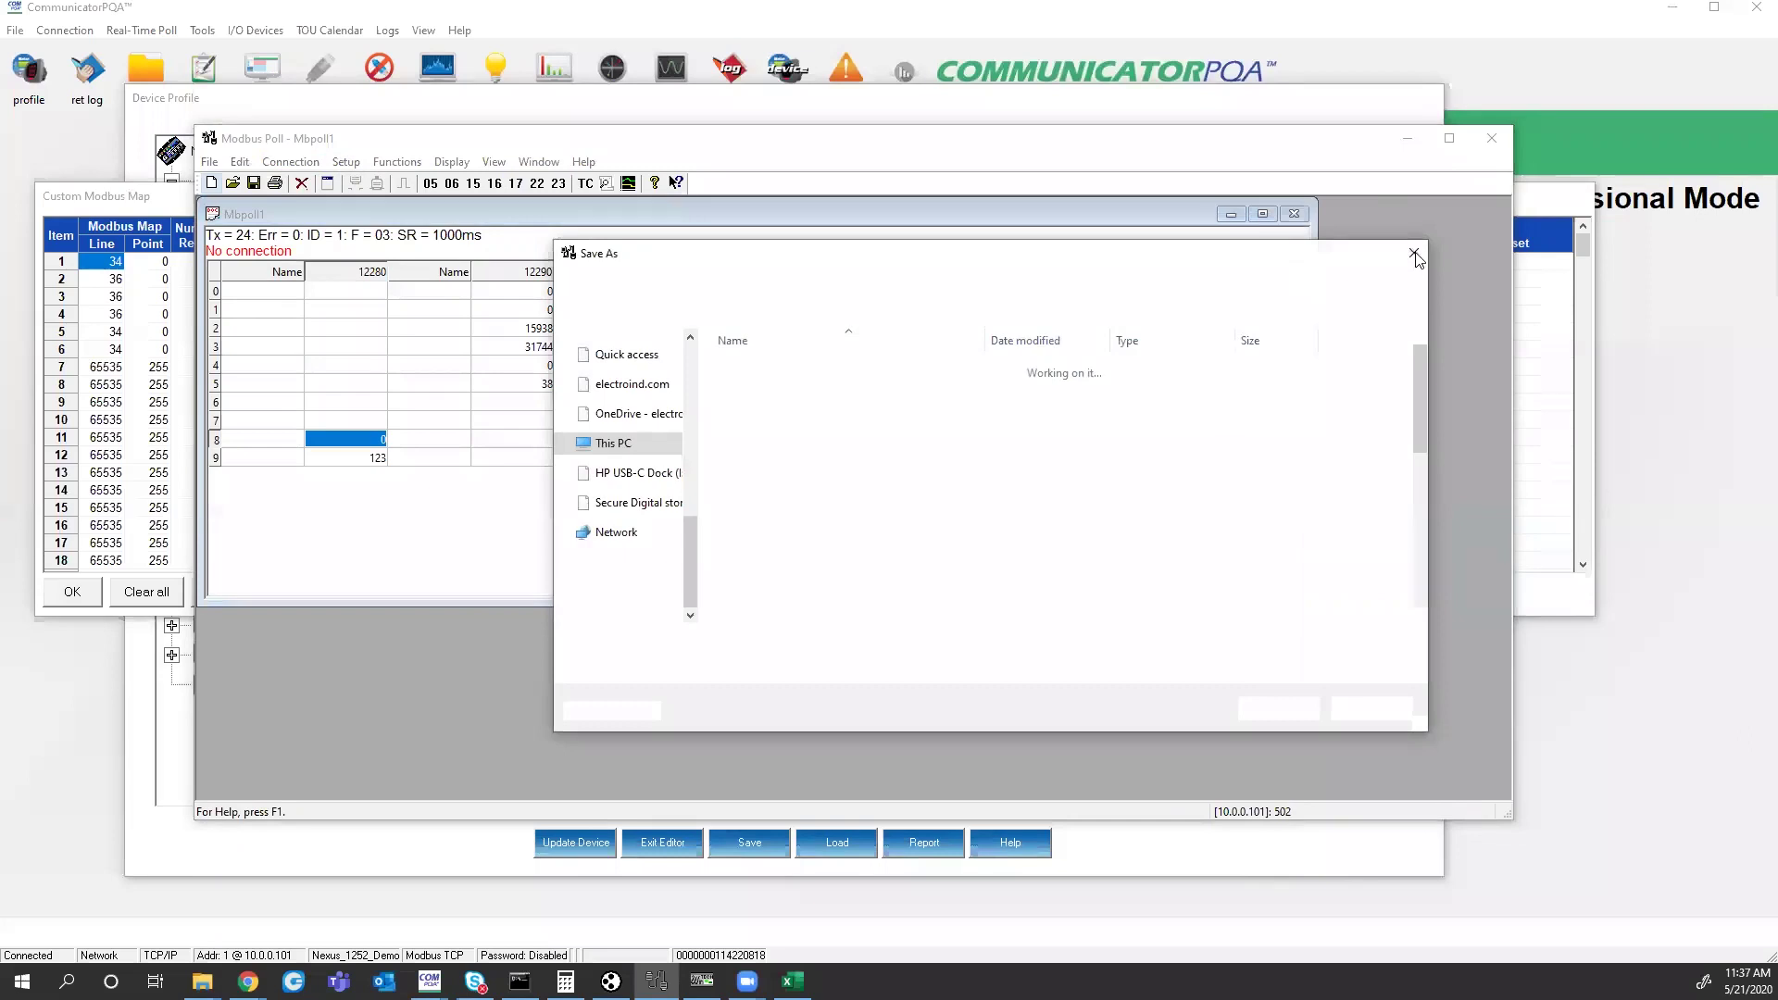
{"action": "left_click", "coordinate": [1414, 254]}
{"action": "left_click", "coordinate": [1492, 137]}
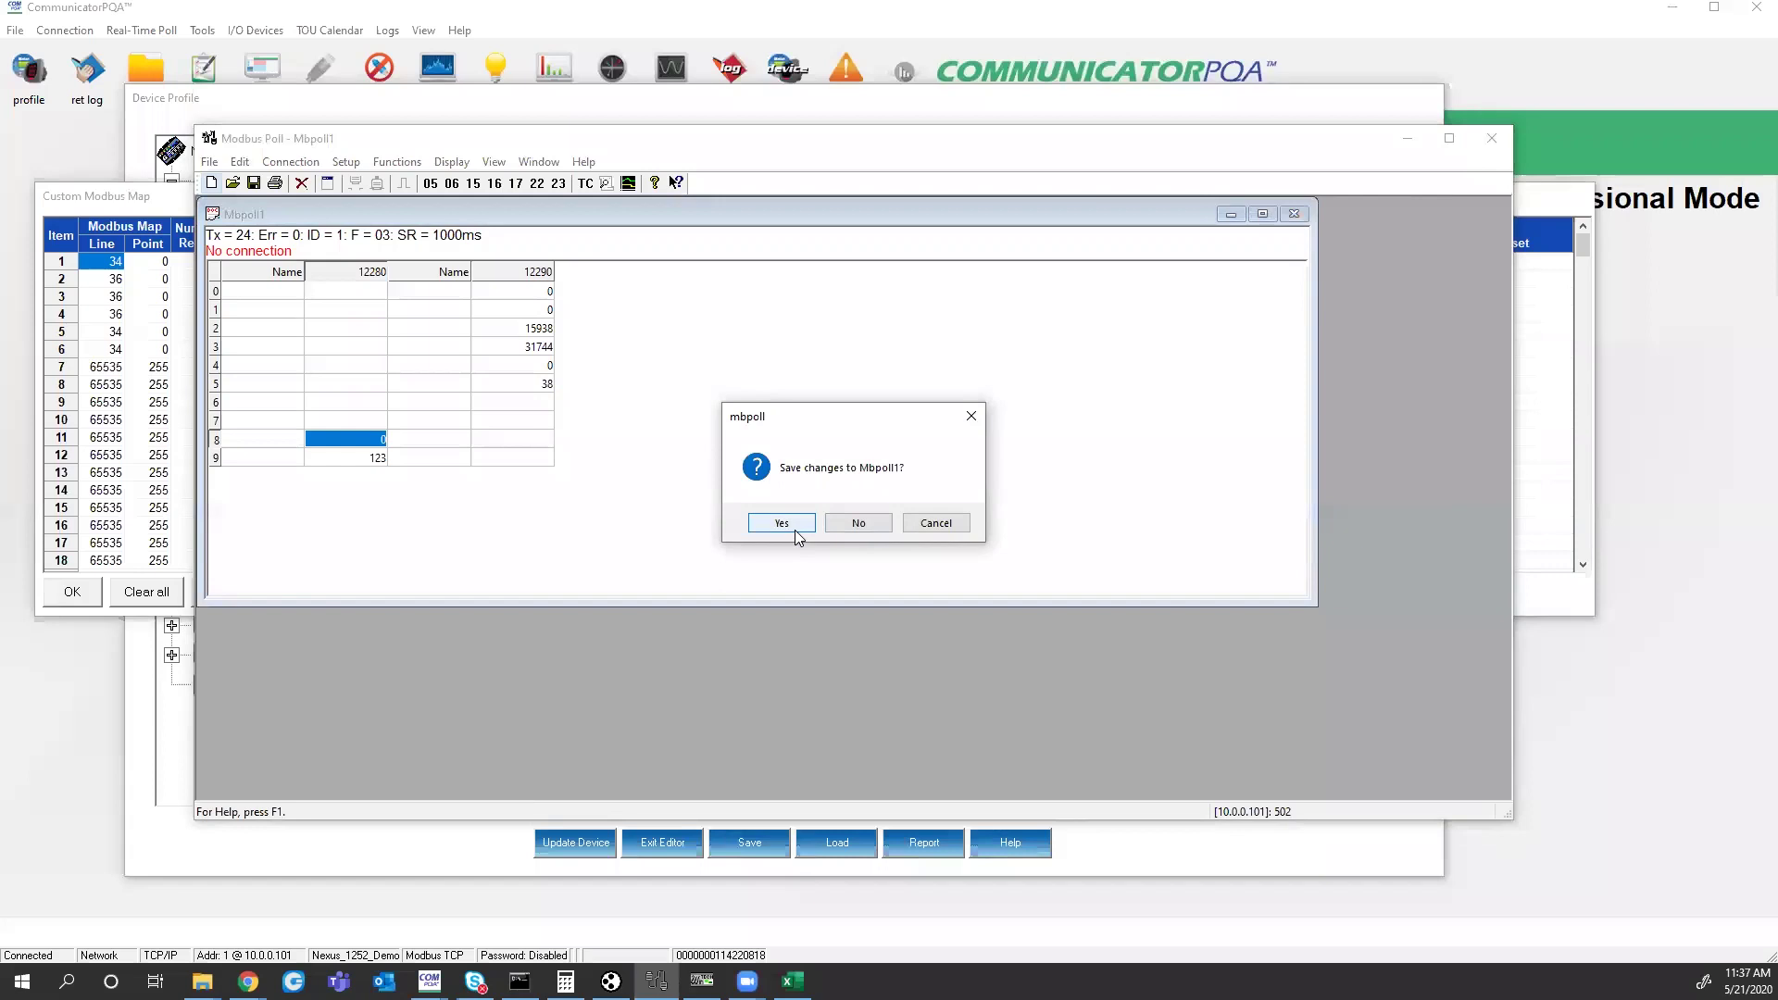
{"action": "left_click", "coordinate": [846, 523]}
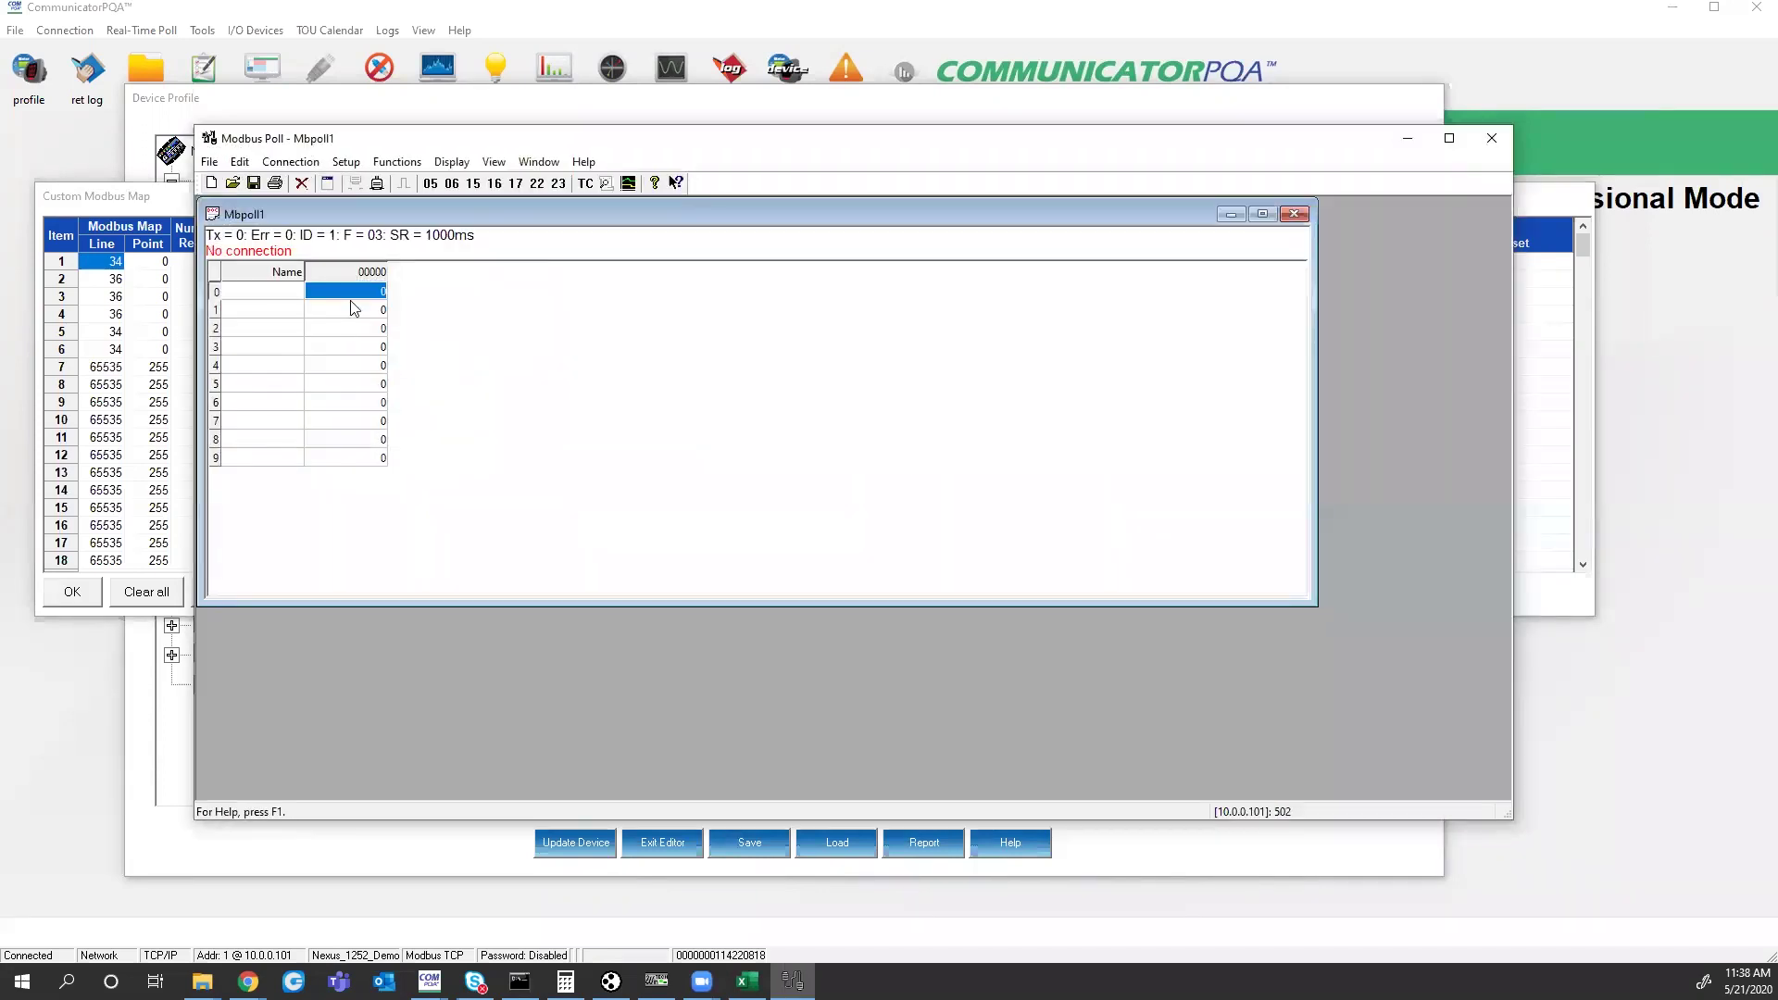
- Connect over Modbus TCP/IP to 10.0.0.101 port 502, postponing registration
{"action": "left_click", "coordinate": [287, 164]}
{"action": "left_click", "coordinate": [301, 185]}
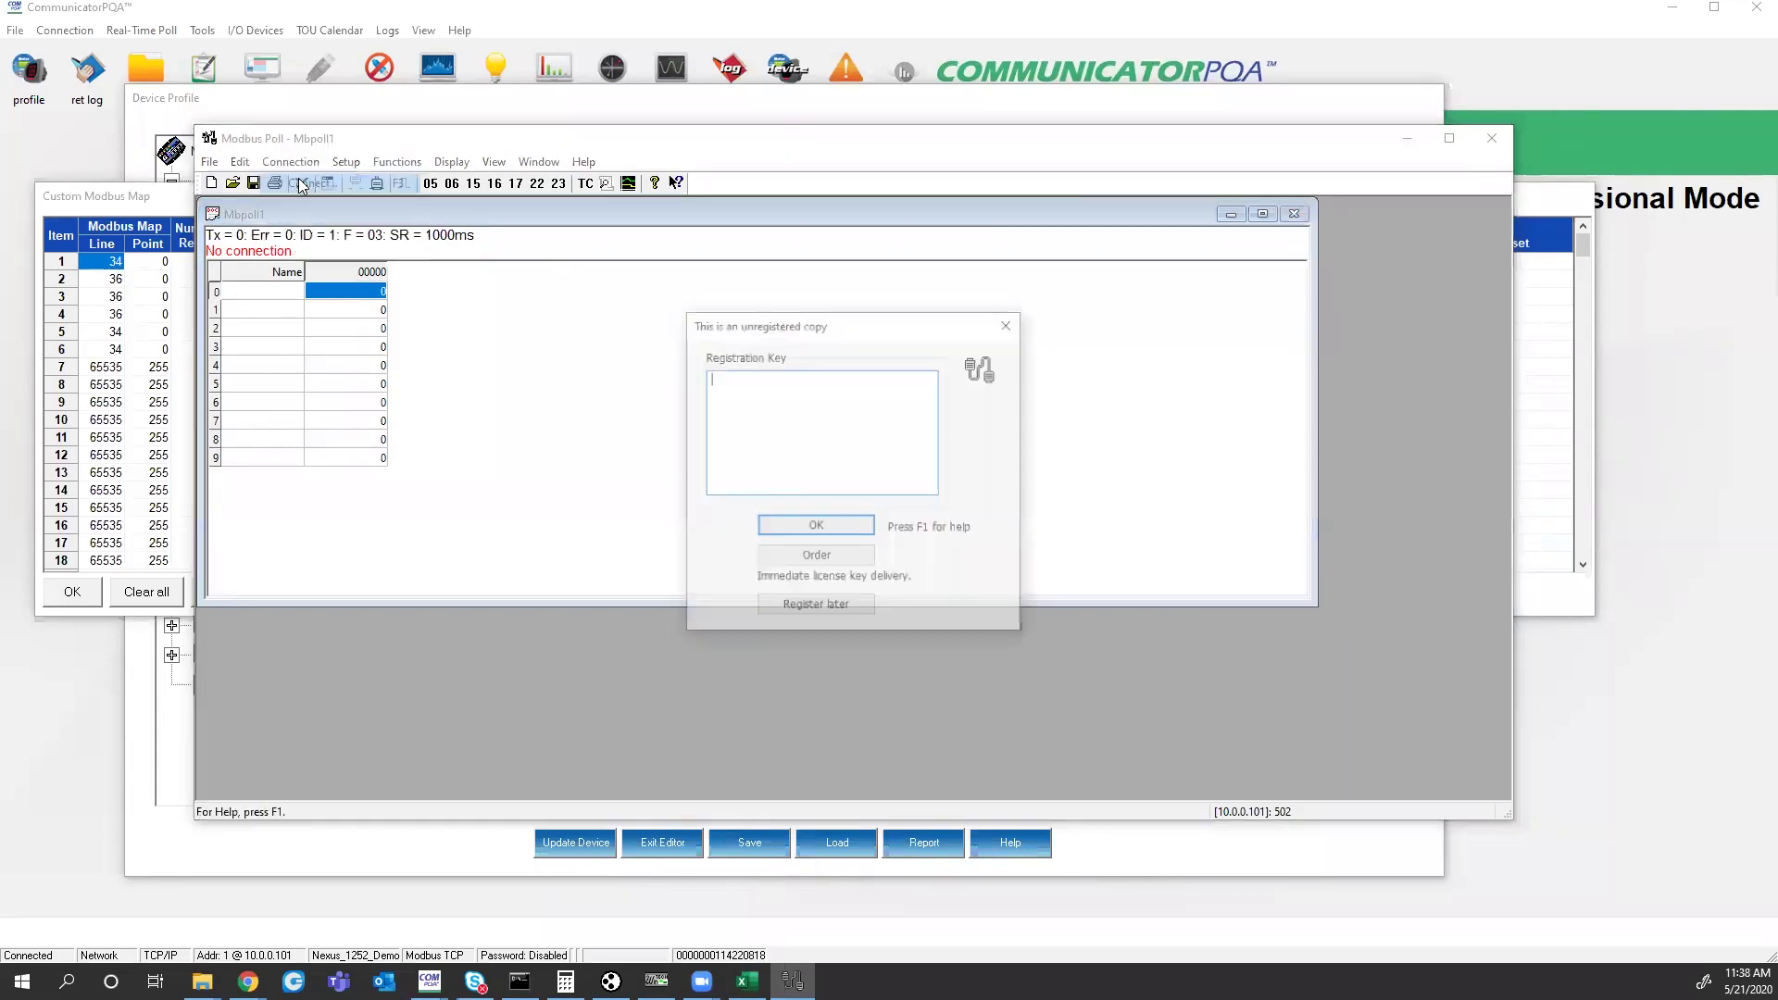
{"action": "left_click", "coordinate": [815, 609]}
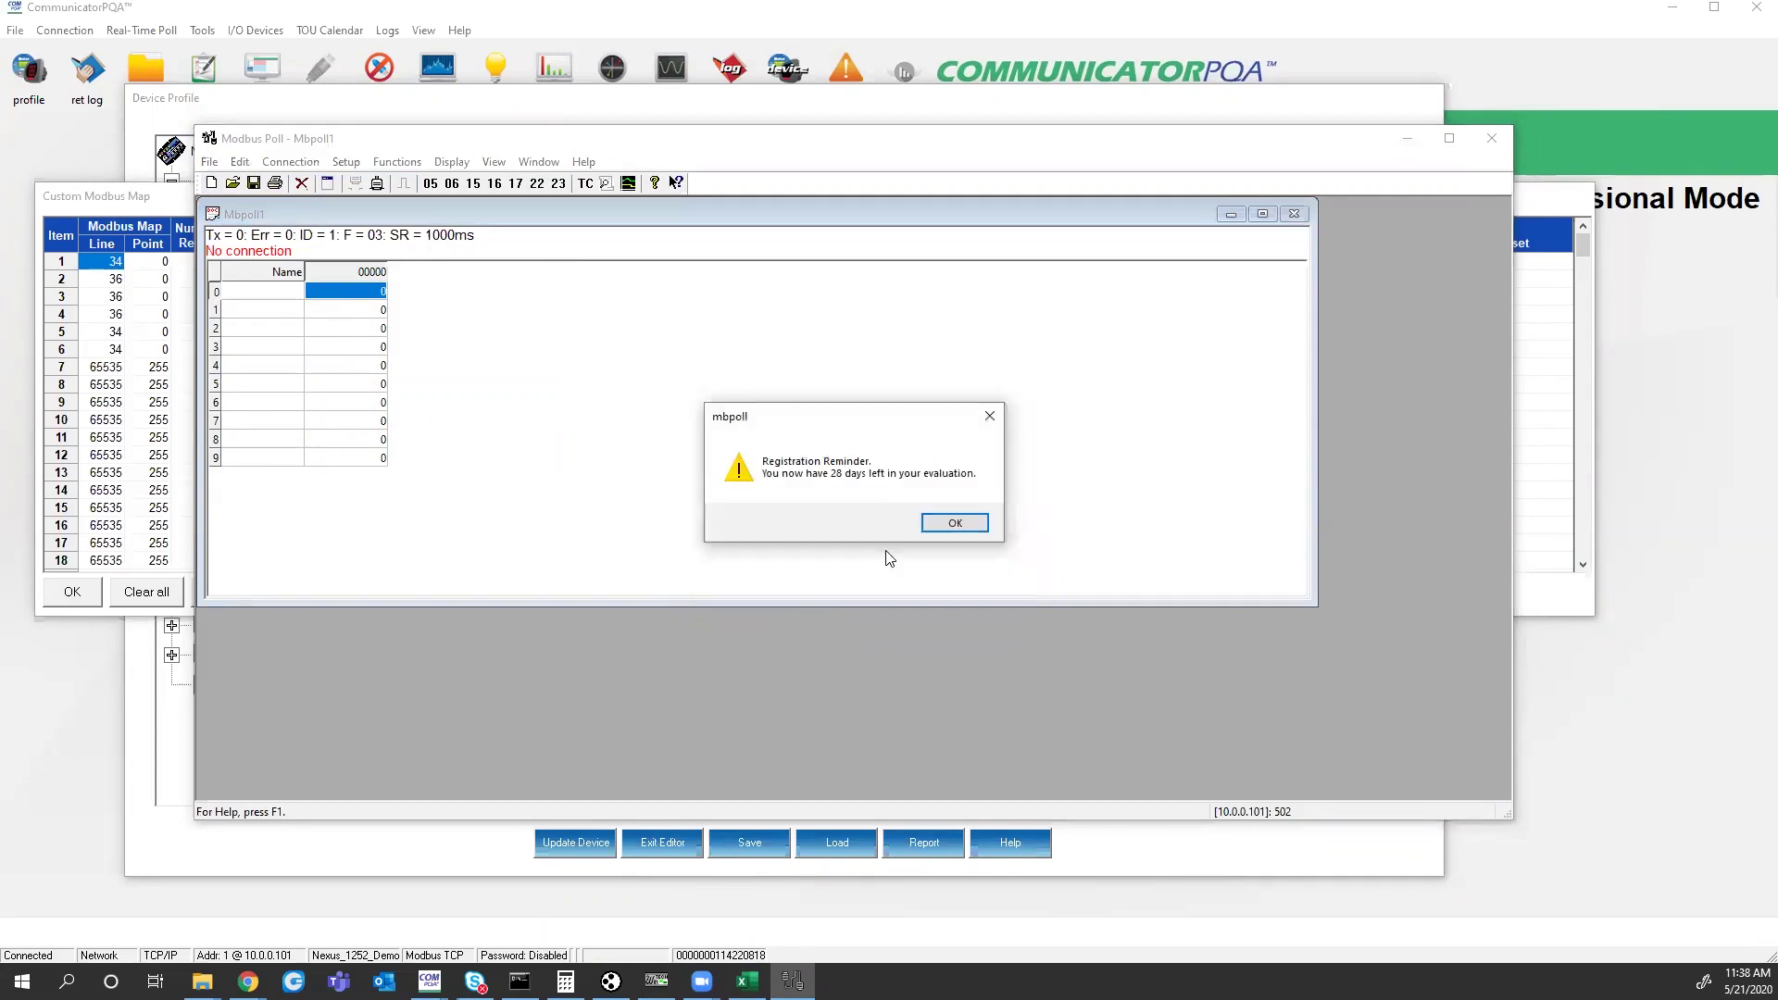
{"action": "left_click", "coordinate": [951, 526]}
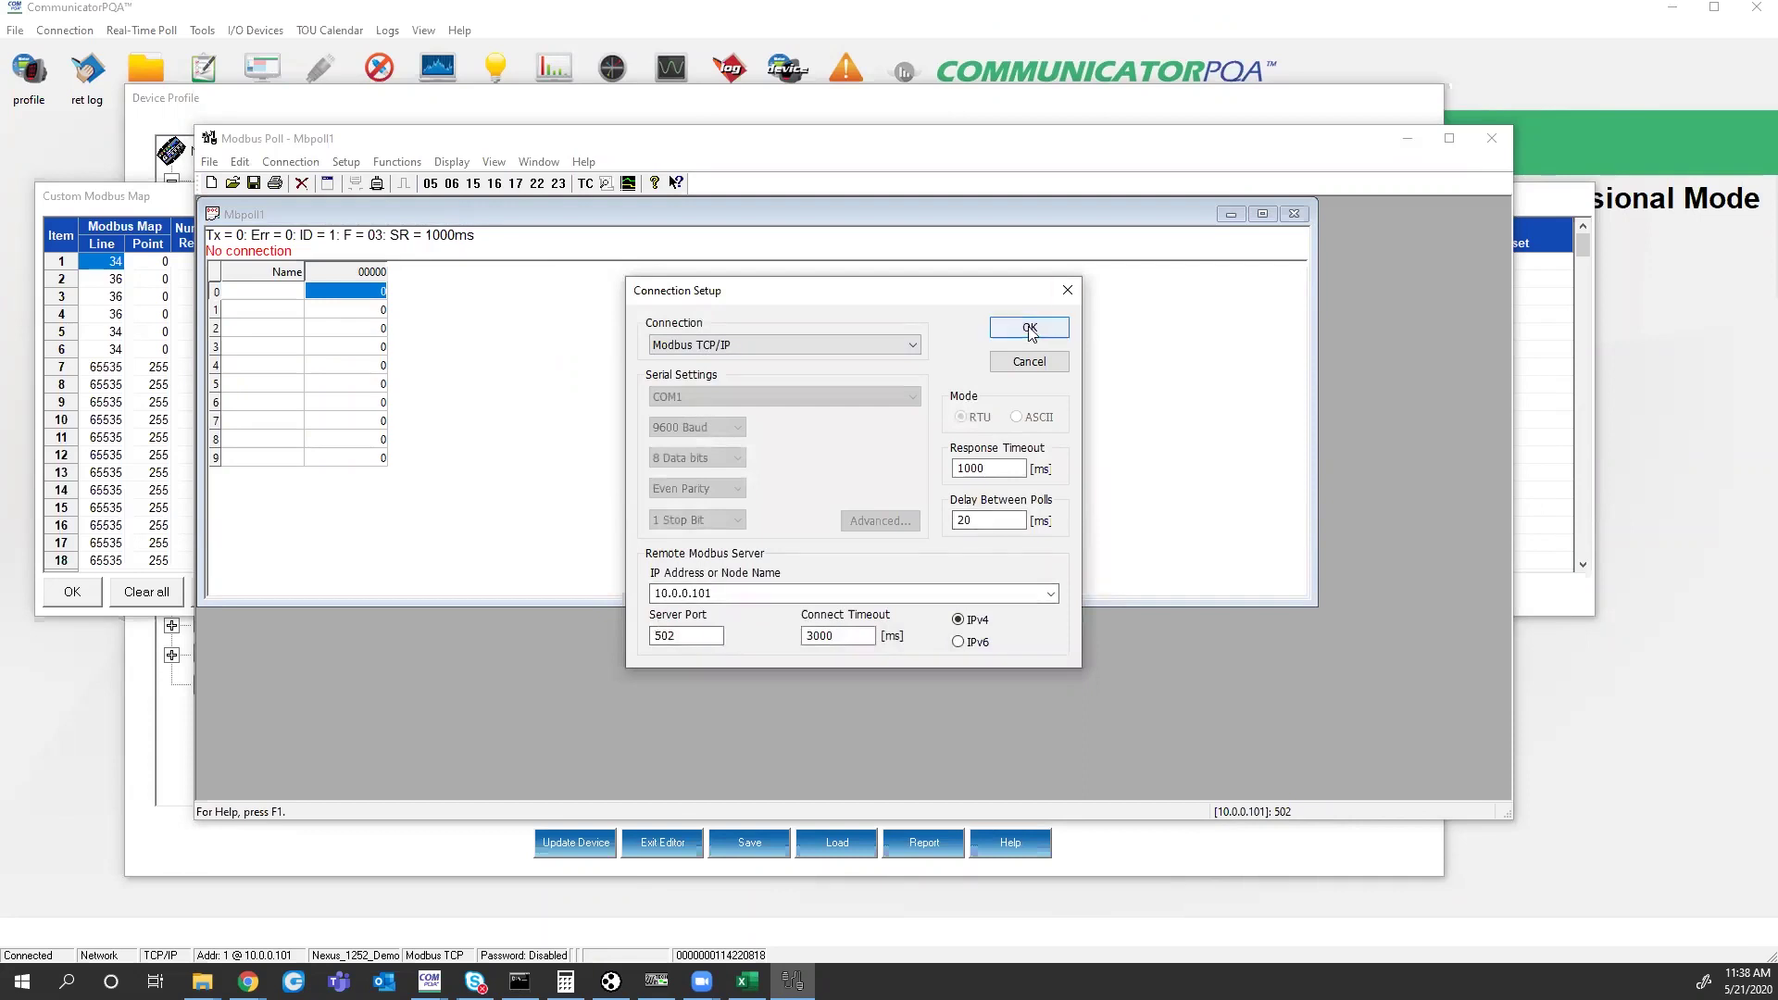
{"action": "left_click", "coordinate": [722, 594]}
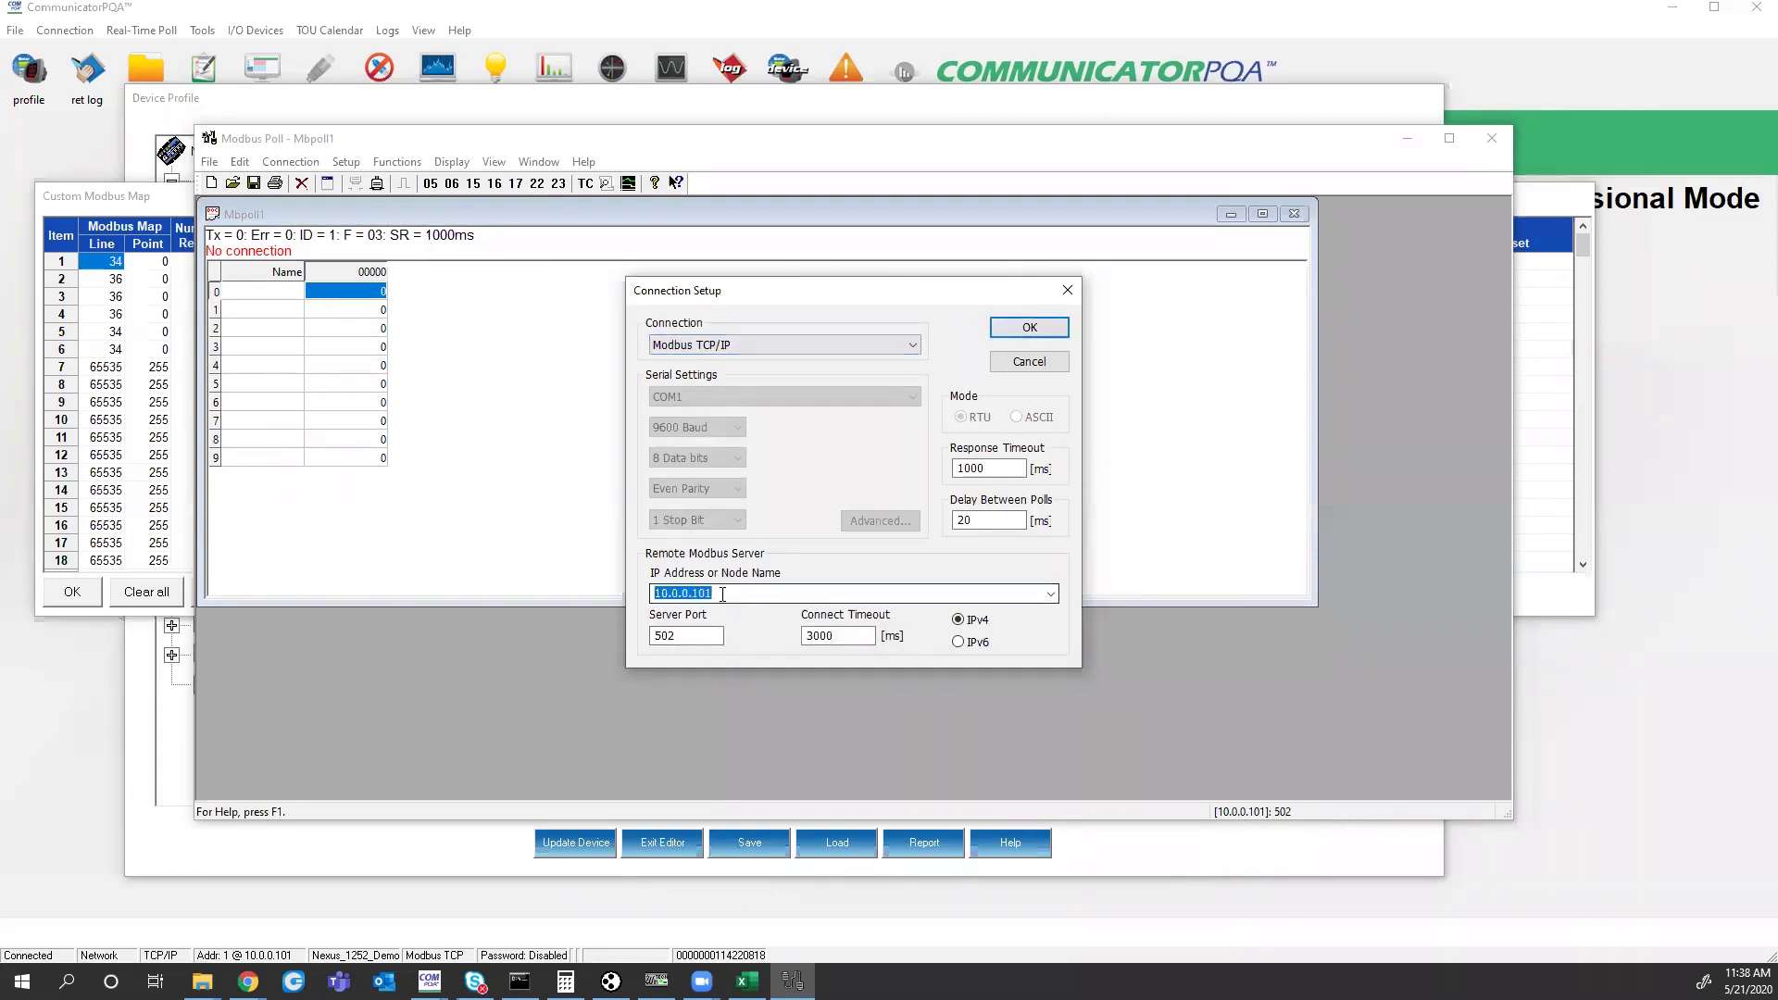
{"action": "left_click", "coordinate": [1026, 329]}
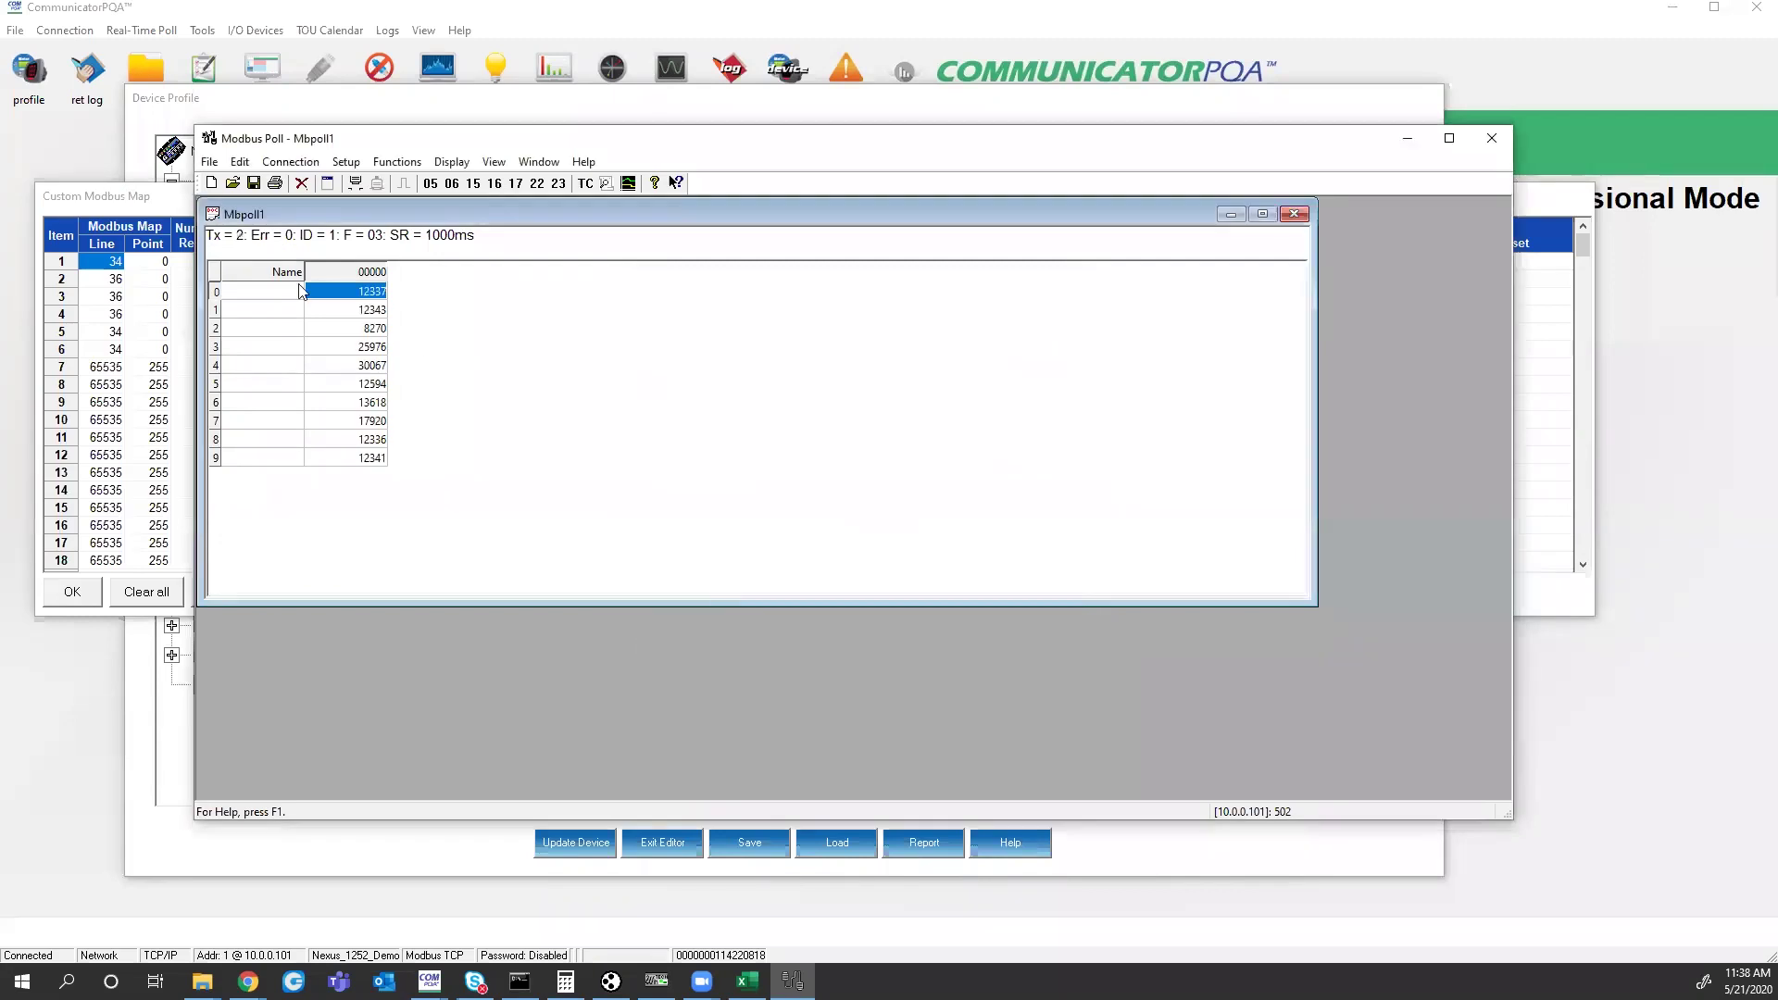
- Change the Modbus Poll read/write definition start address to 12288
{"action": "left_click", "coordinate": [346, 163]}
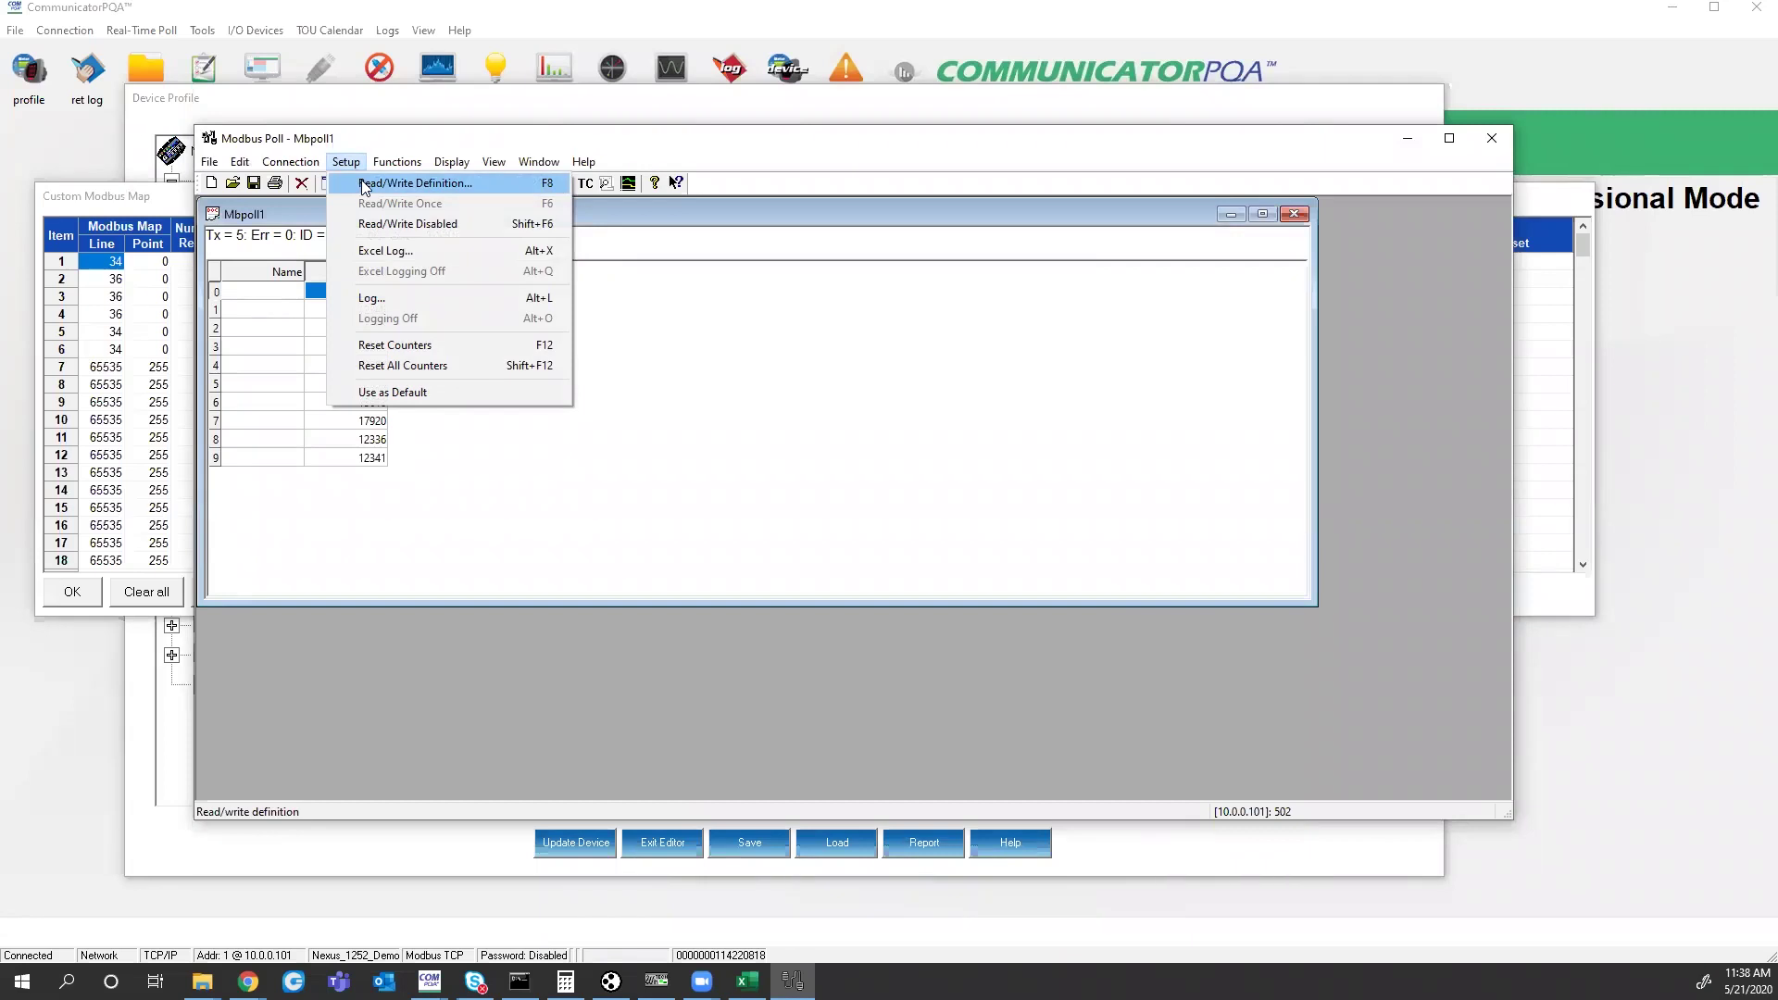
{"action": "left_click", "coordinate": [363, 185]}
{"action": "double_click", "coordinate": [745, 385]}
{"action": "type", "text": "12288"}
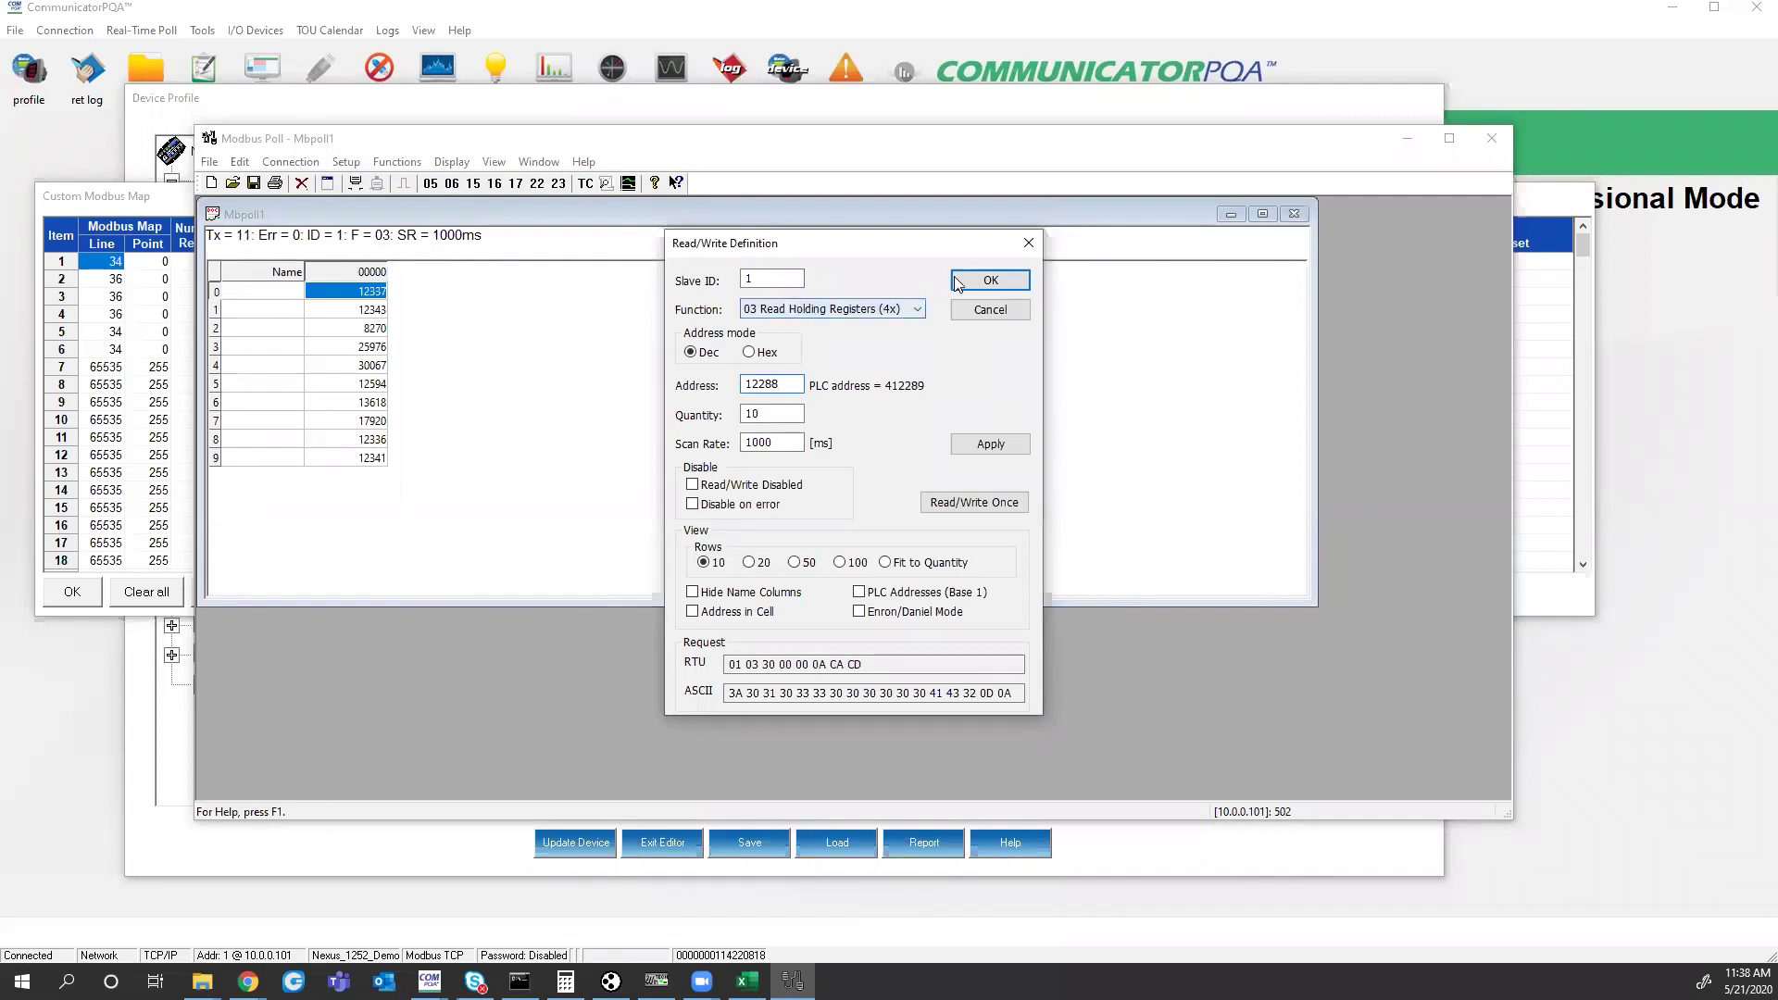
{"action": "left_click", "coordinate": [992, 446]}
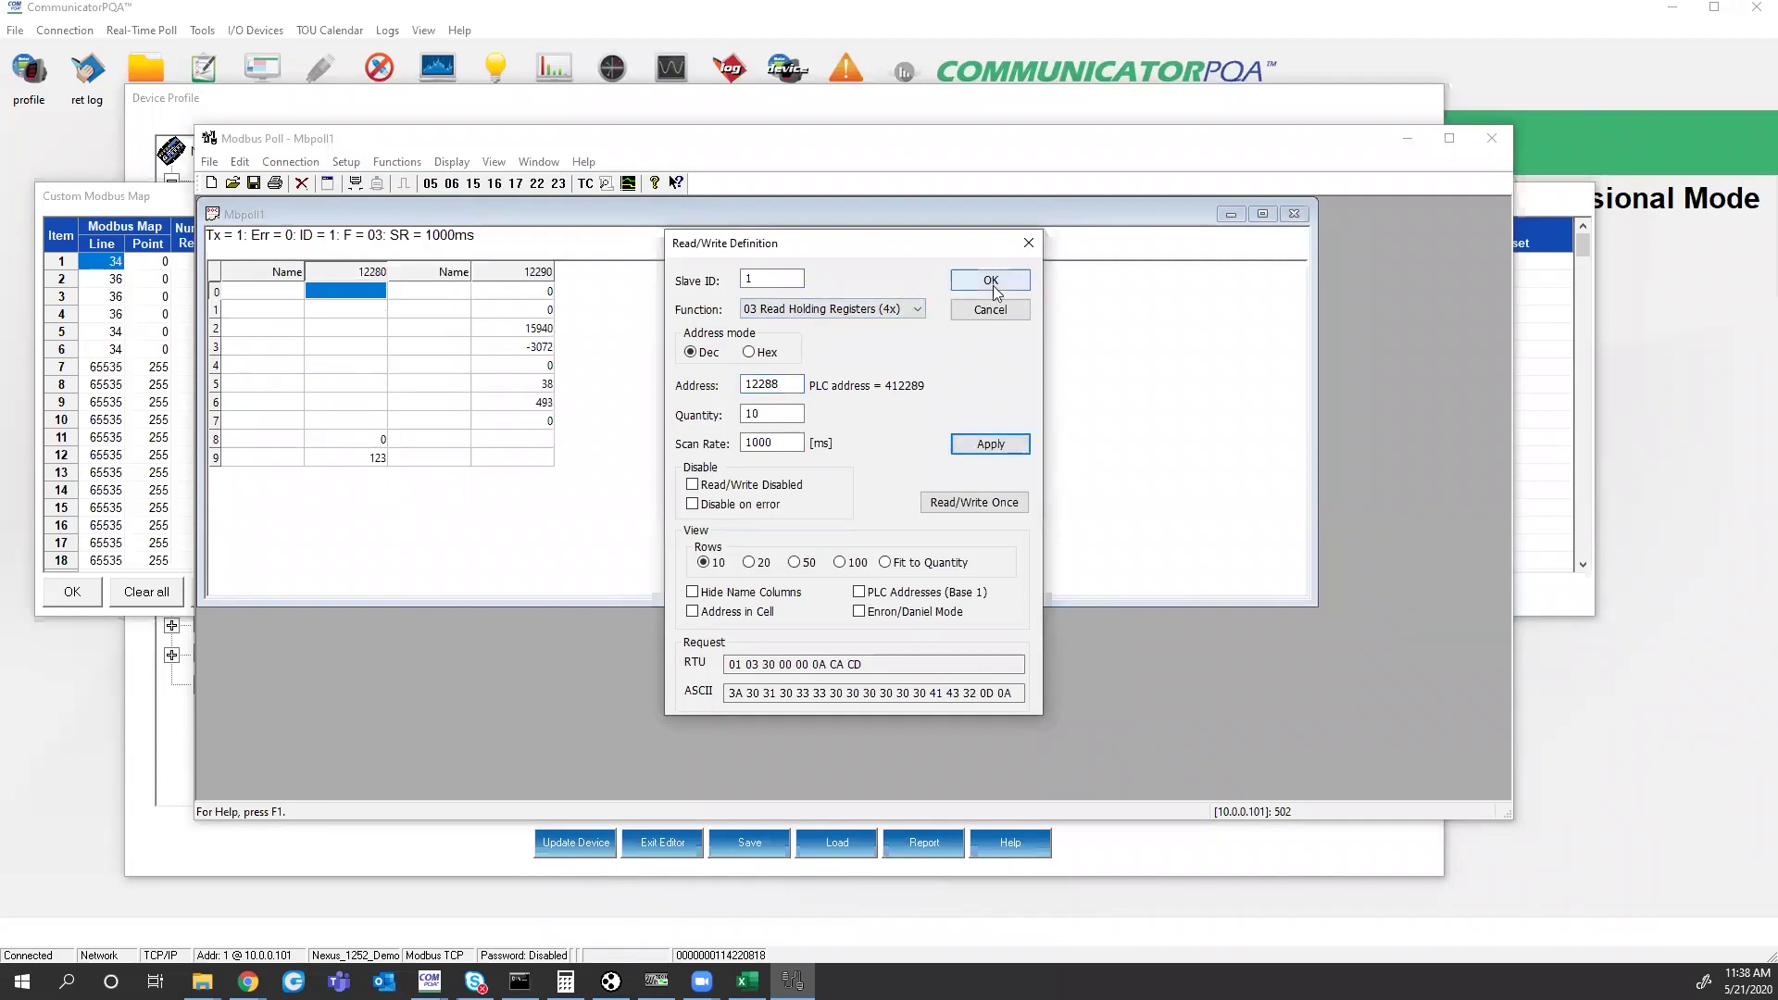
{"action": "left_click", "coordinate": [992, 280]}
- Format register 12288 as 32-bit unsigned big-endian so it reads 123
{"action": "left_click", "coordinate": [344, 443]}
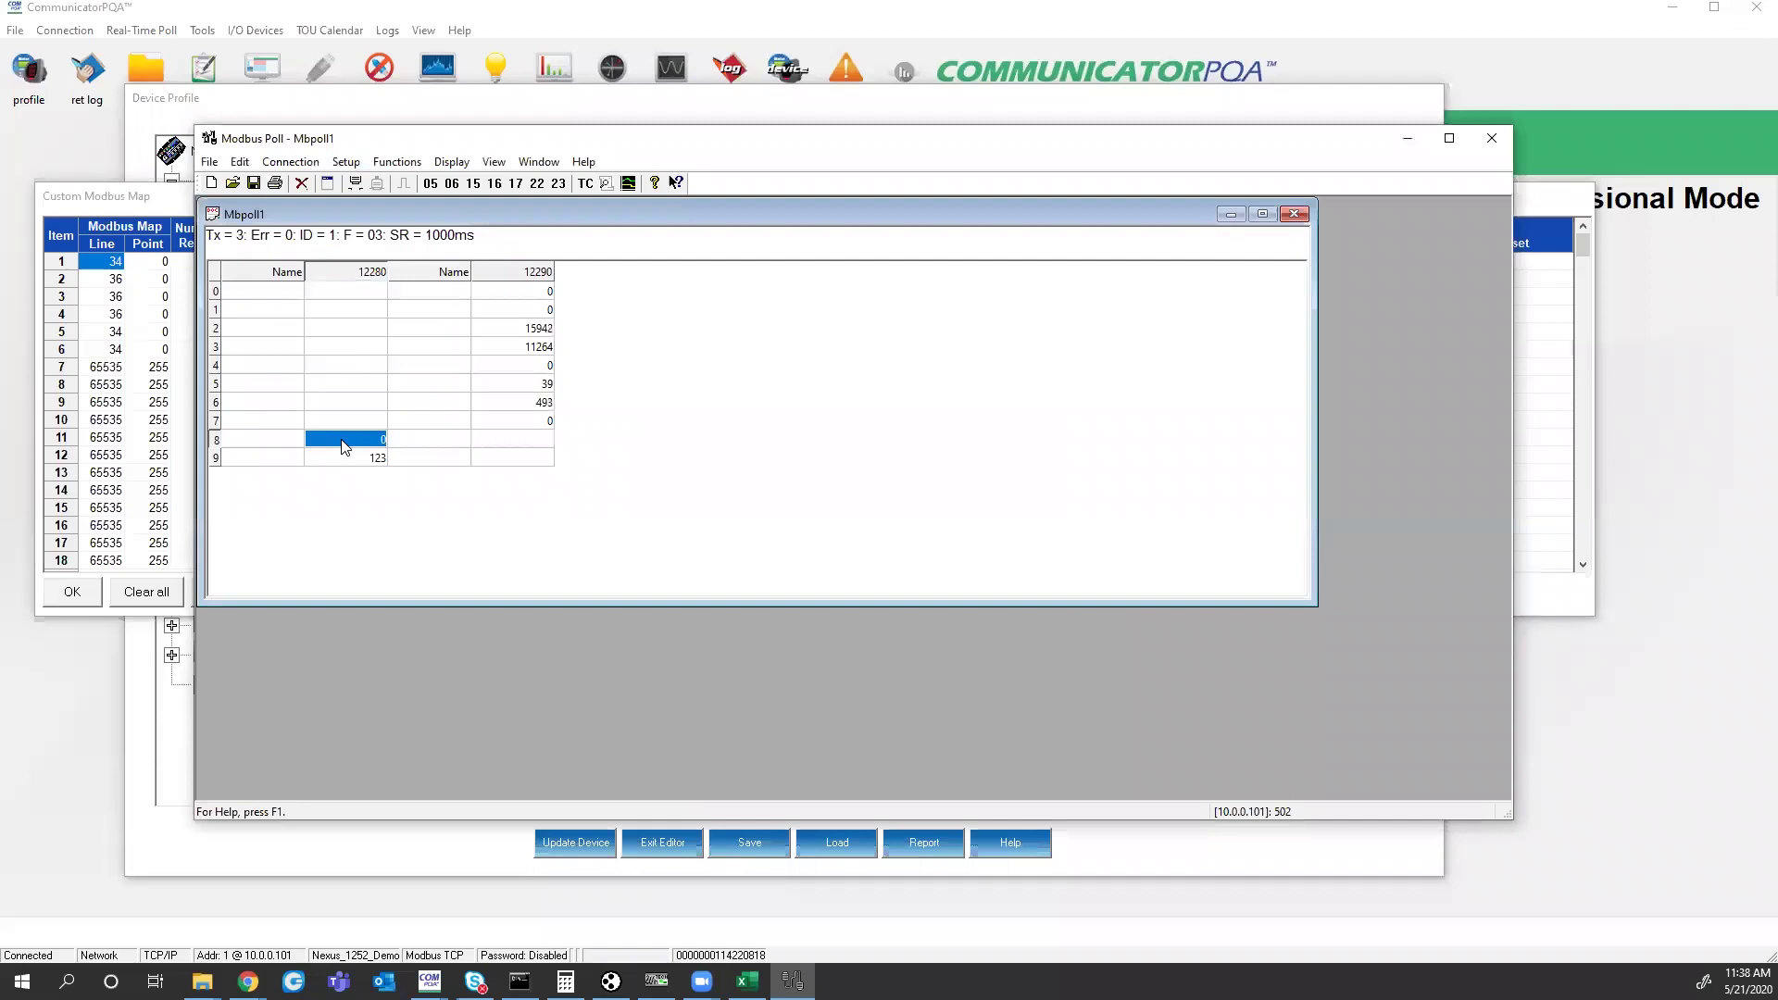
{"action": "right_click", "coordinate": [386, 448]}
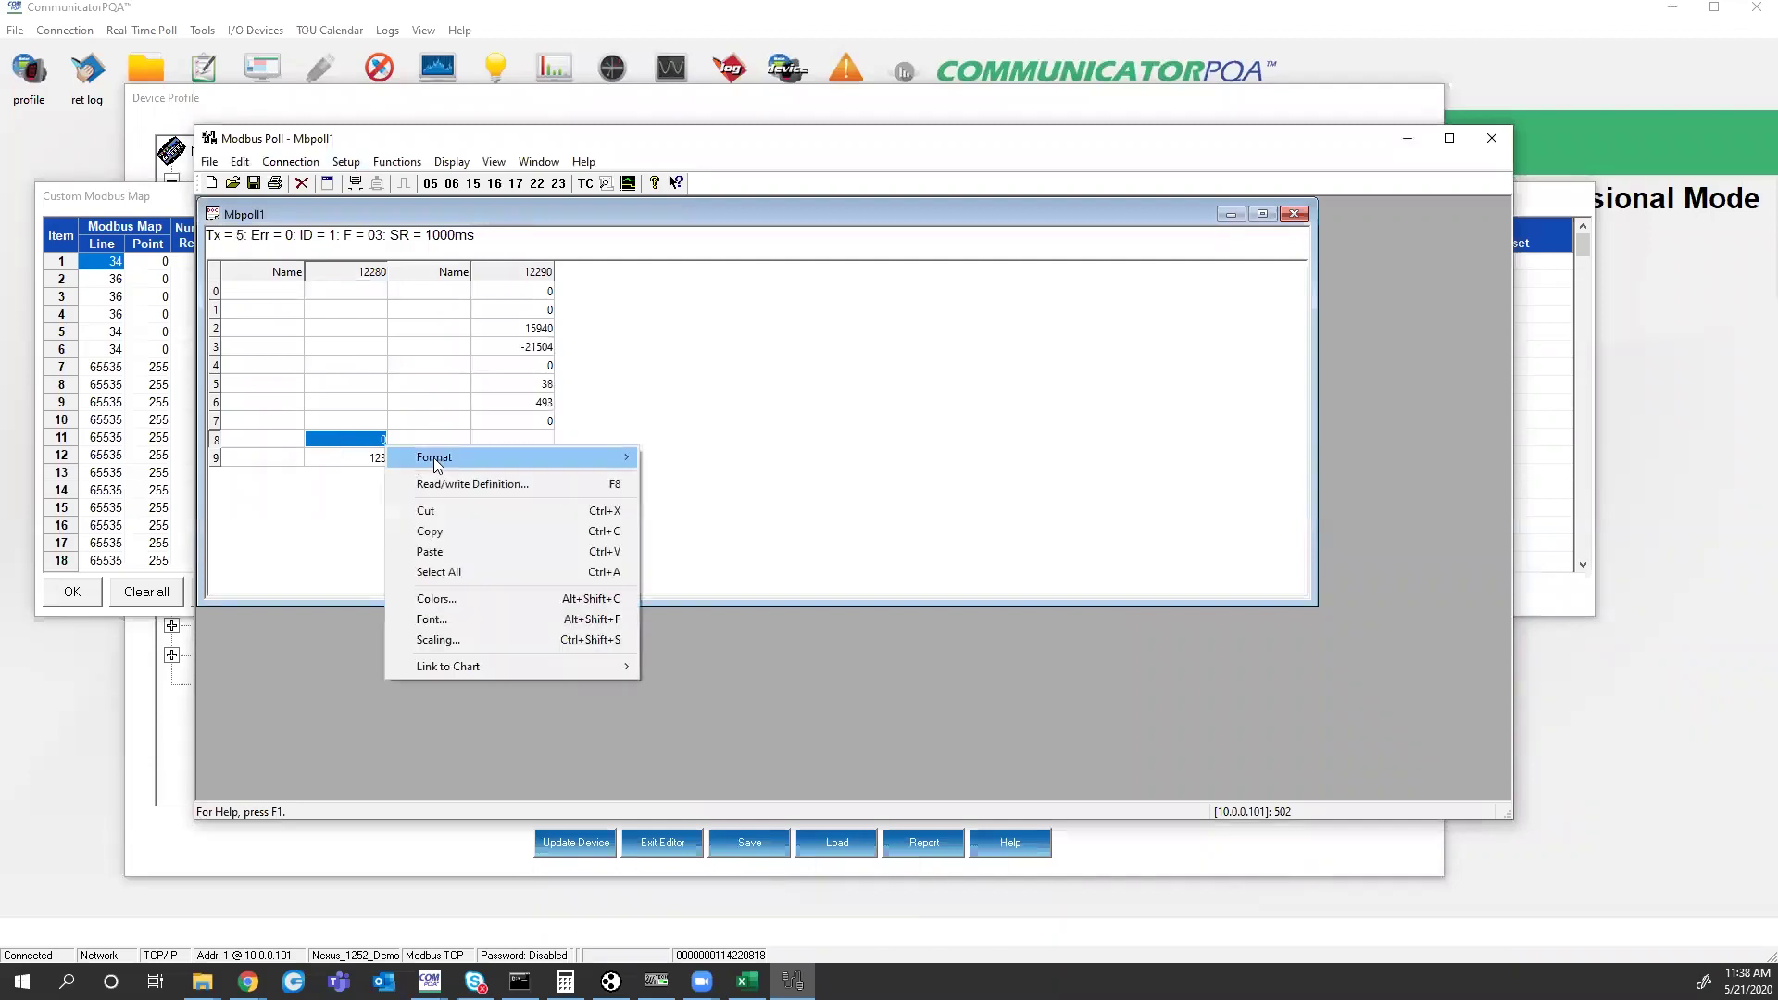
{"action": "mouse_move", "coordinate": [441, 463]}
{"action": "mouse_move", "coordinate": [765, 549]}
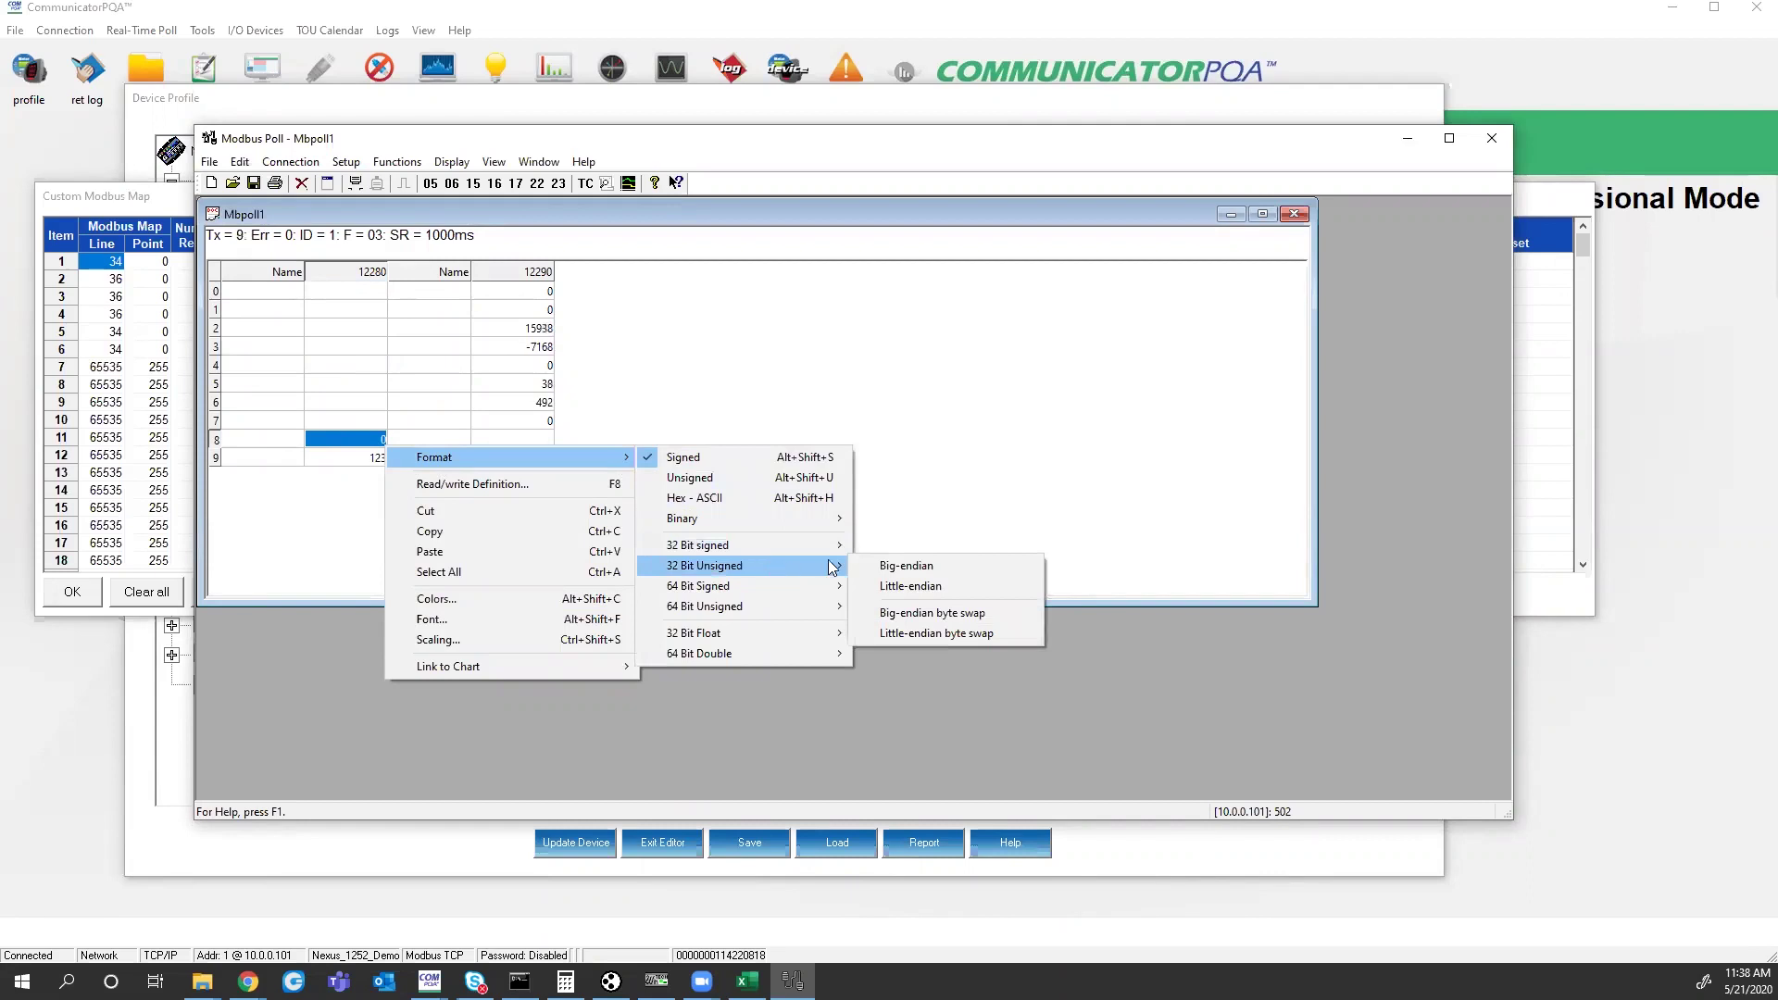
{"action": "left_click", "coordinate": [885, 567]}
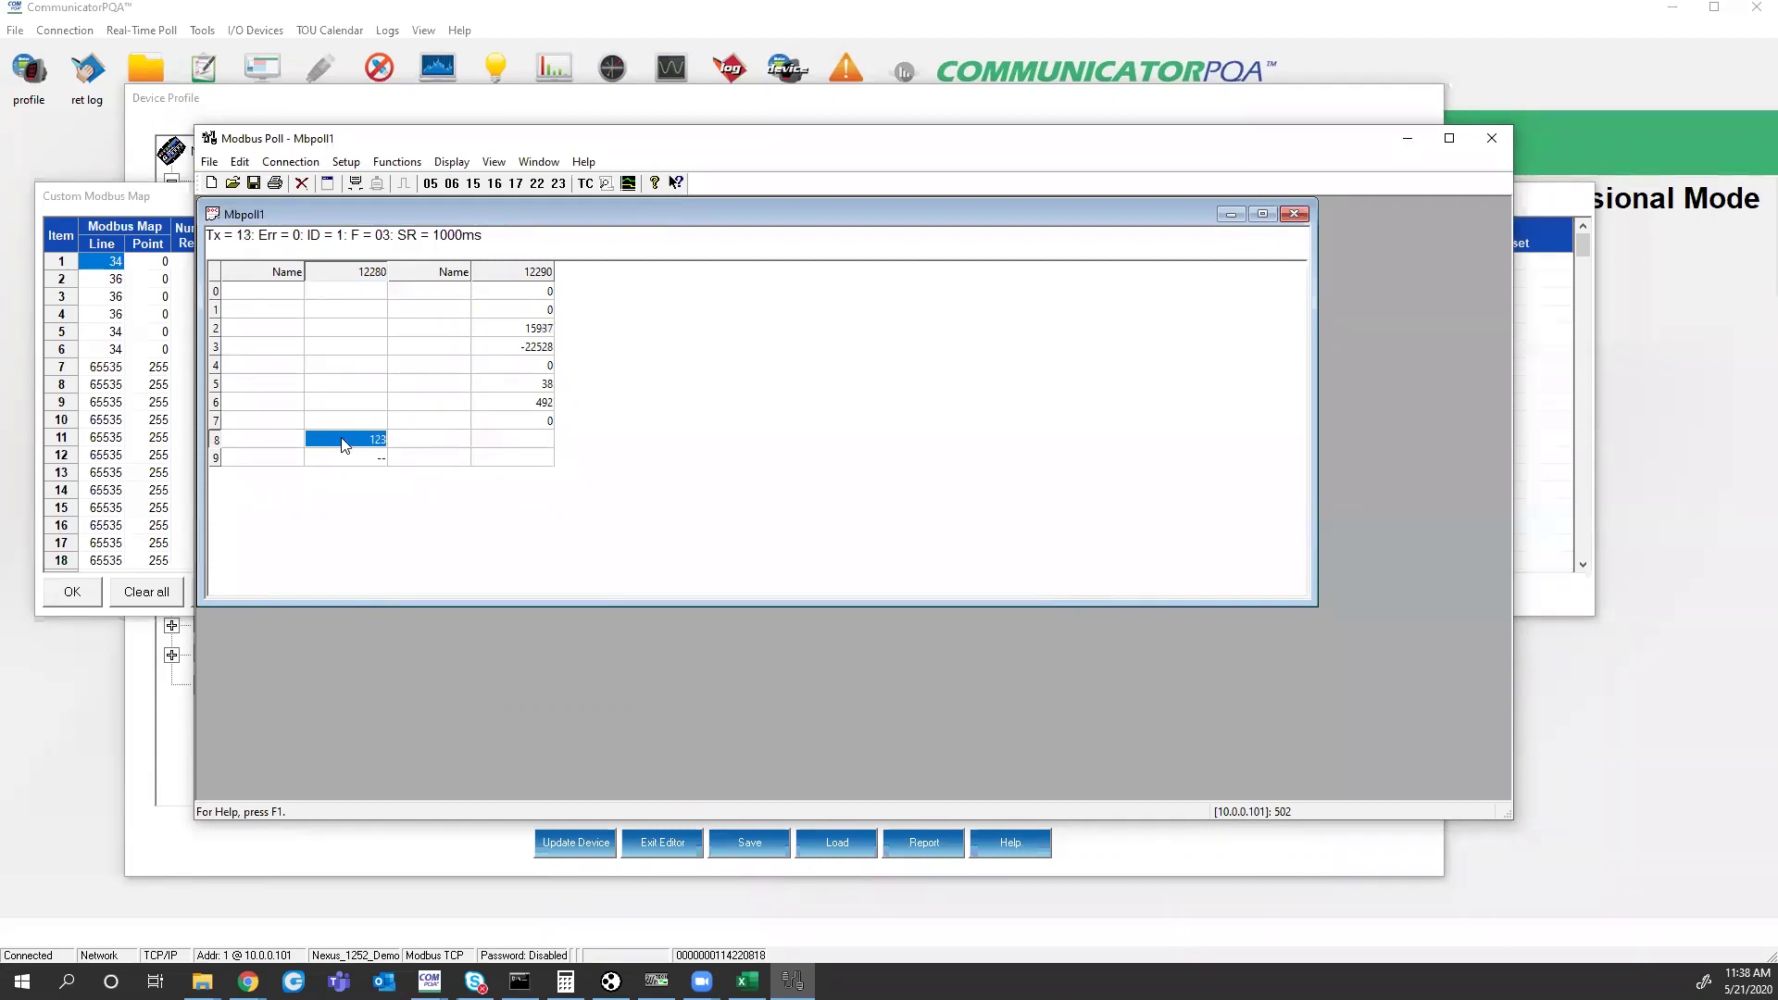
- Accept the Custom Modbus Map and exit the device profile editor
{"action": "left_click", "coordinate": [150, 128]}
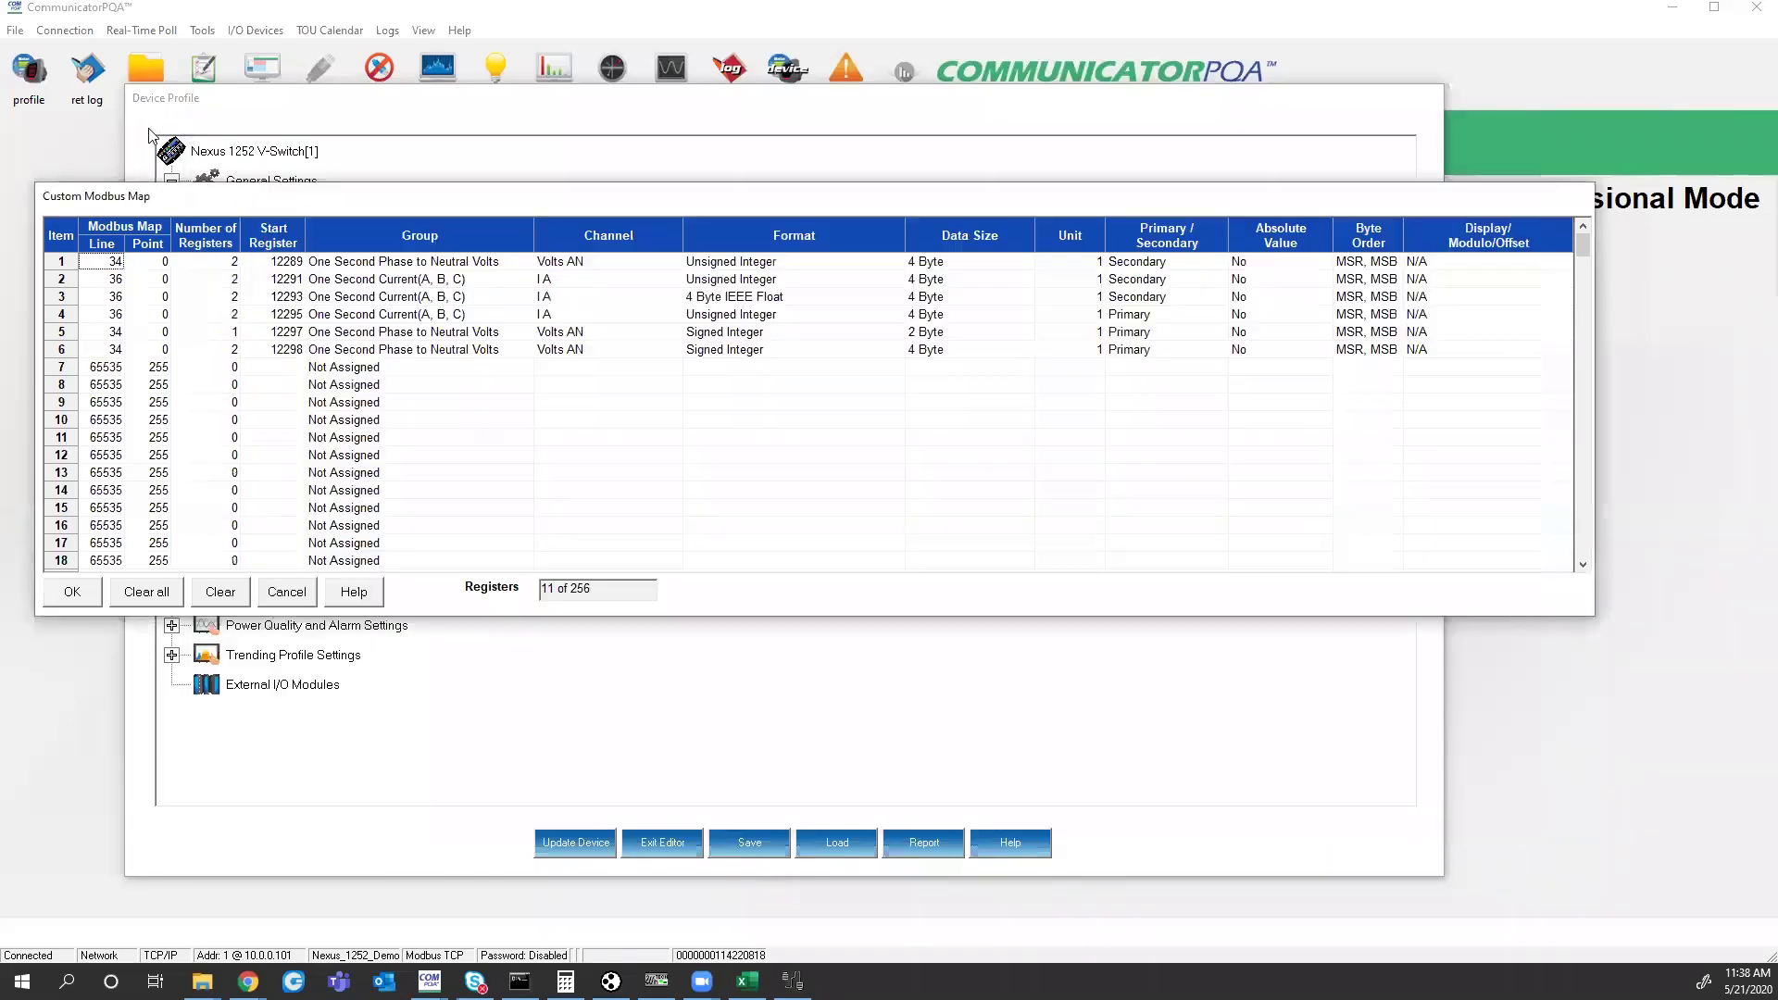
{"action": "left_click", "coordinate": [74, 592]}
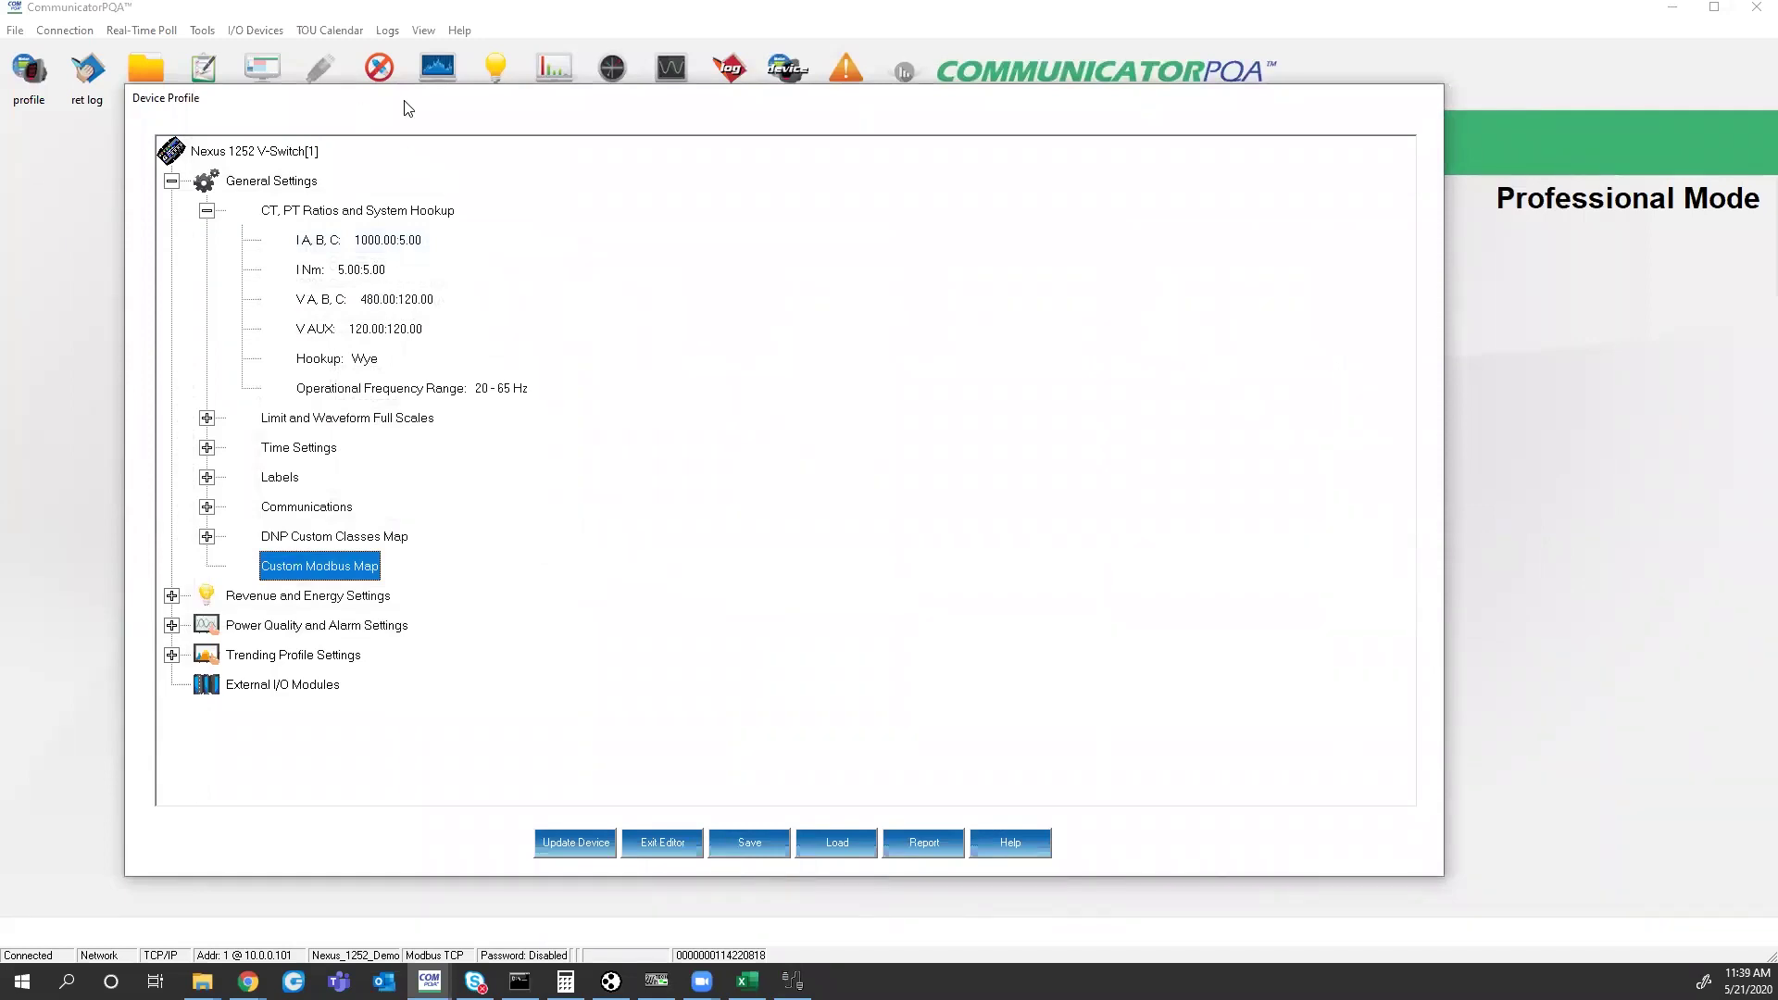
{"action": "left_click", "coordinate": [662, 844]}
{"action": "left_click", "coordinate": [914, 545]}
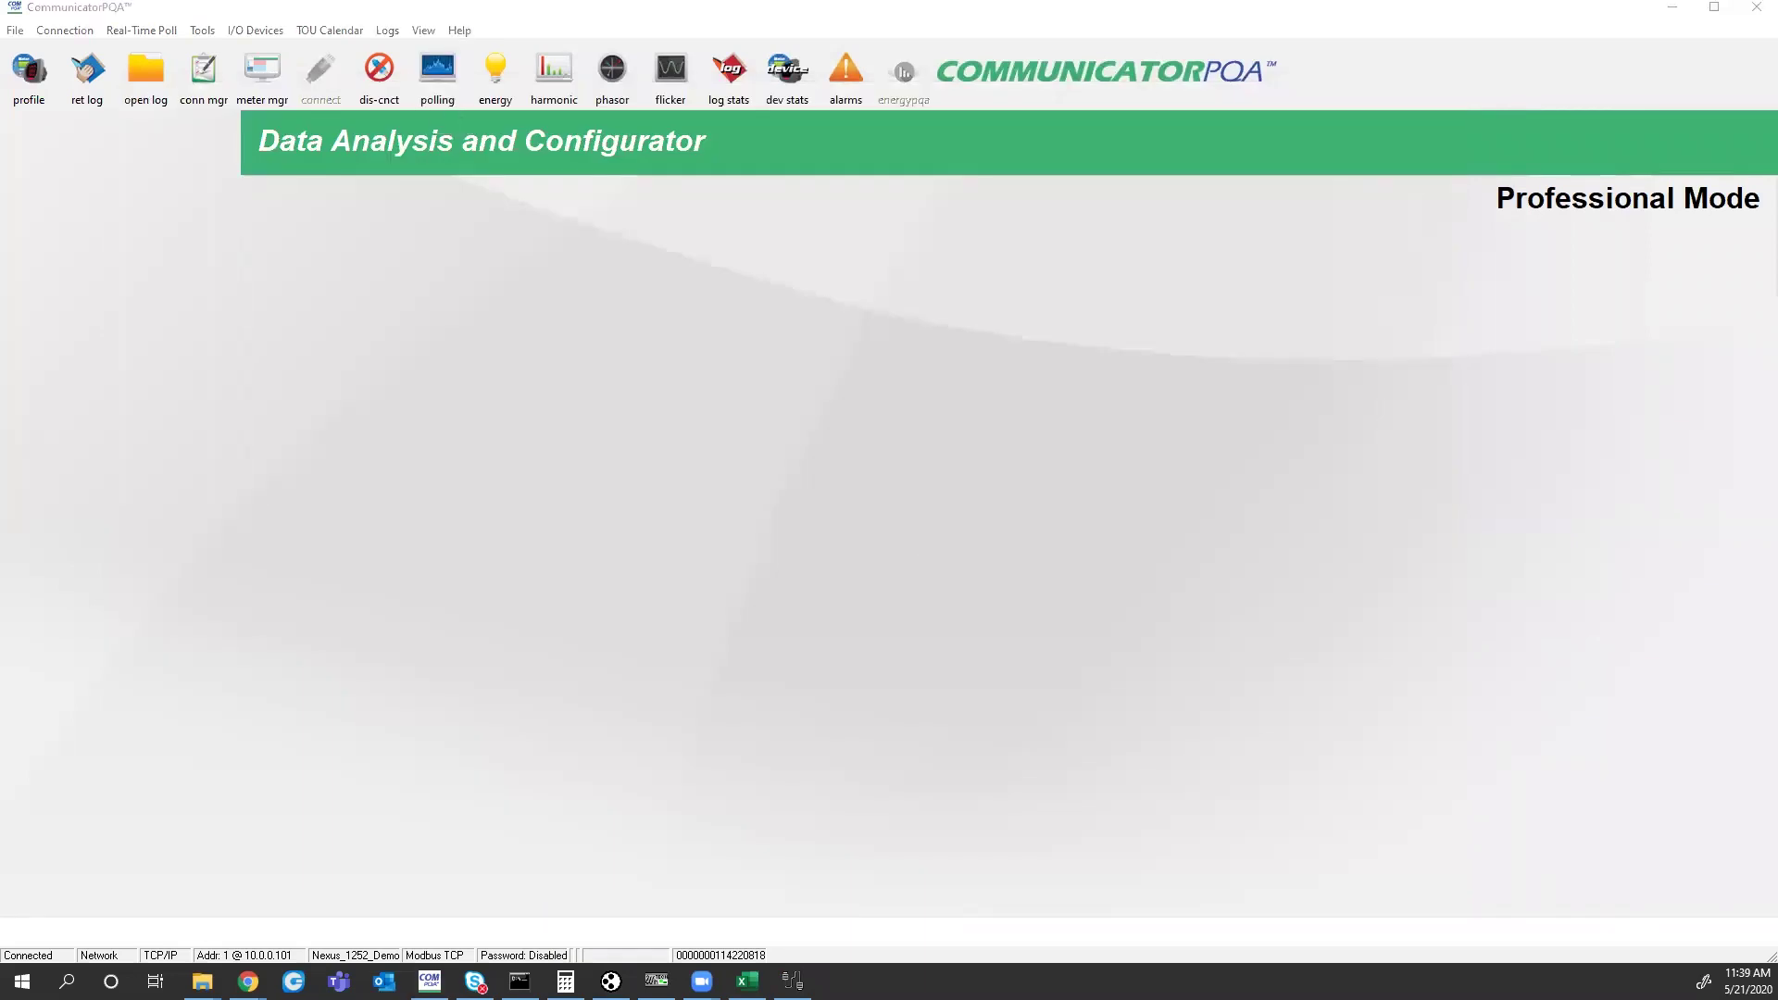
- Open the Polling screen and compute 123 × 4 = 492 in Calculator to match Volts A-N
{"action": "left_click", "coordinate": [438, 73]}
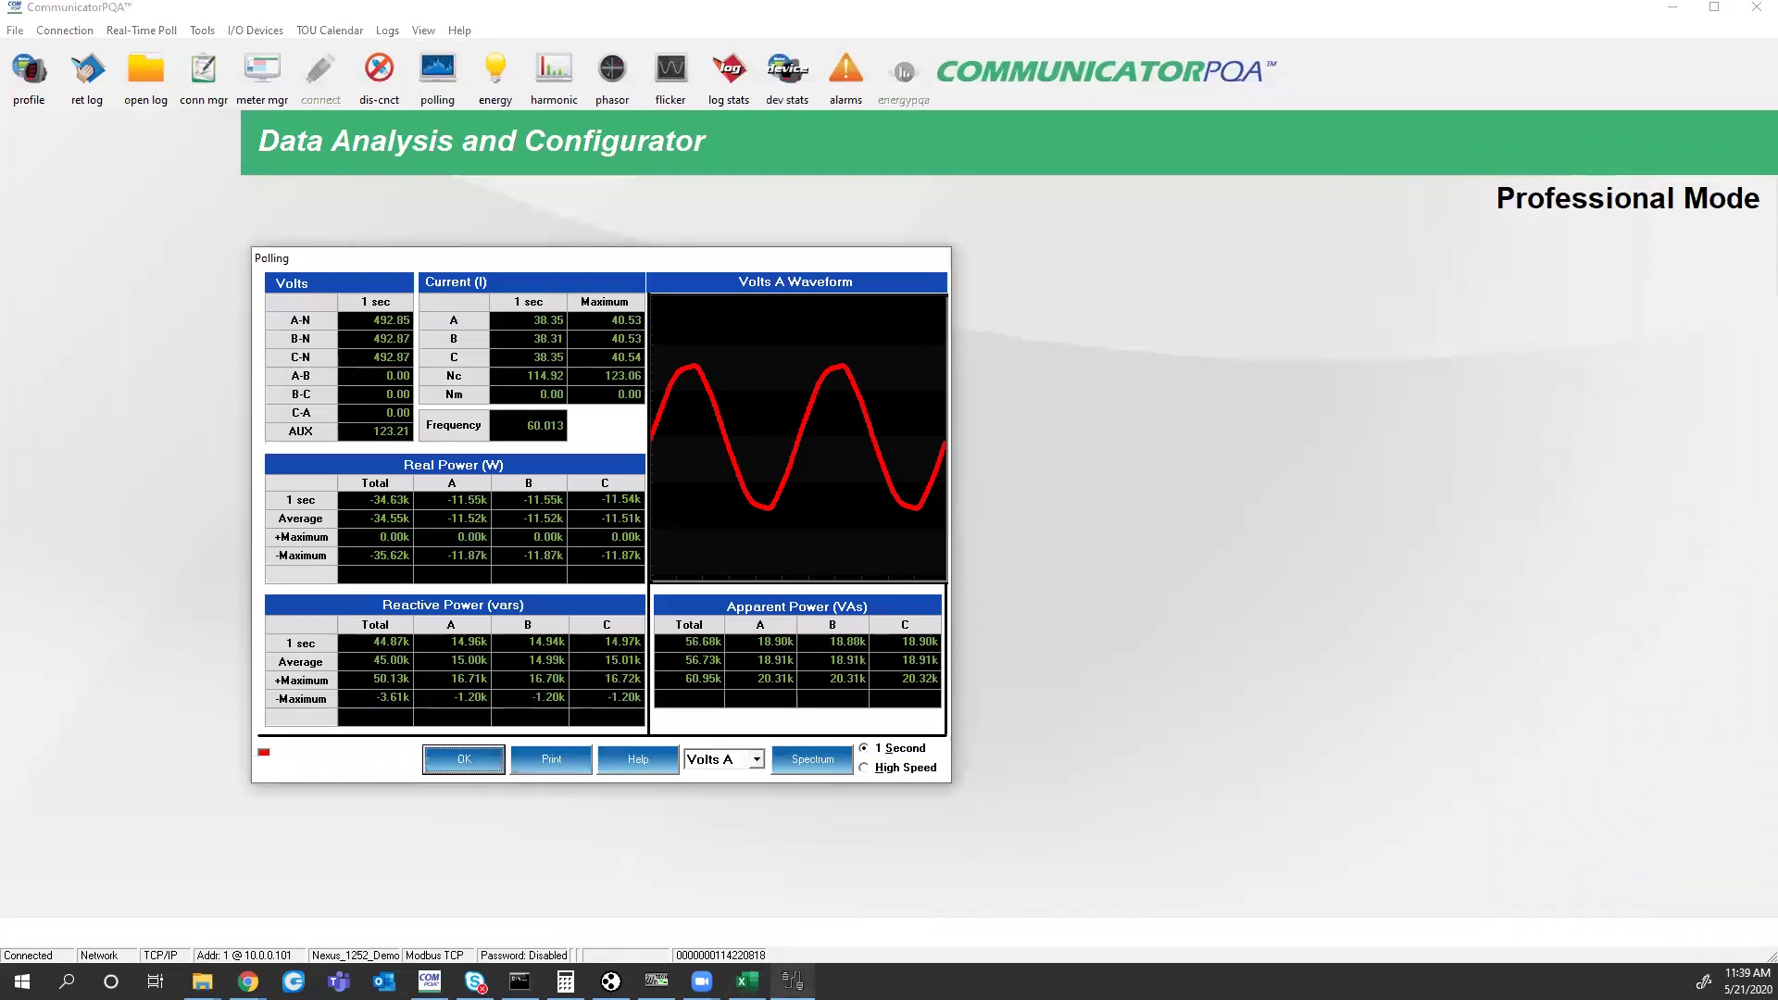
{"action": "left_click", "coordinate": [793, 982]}
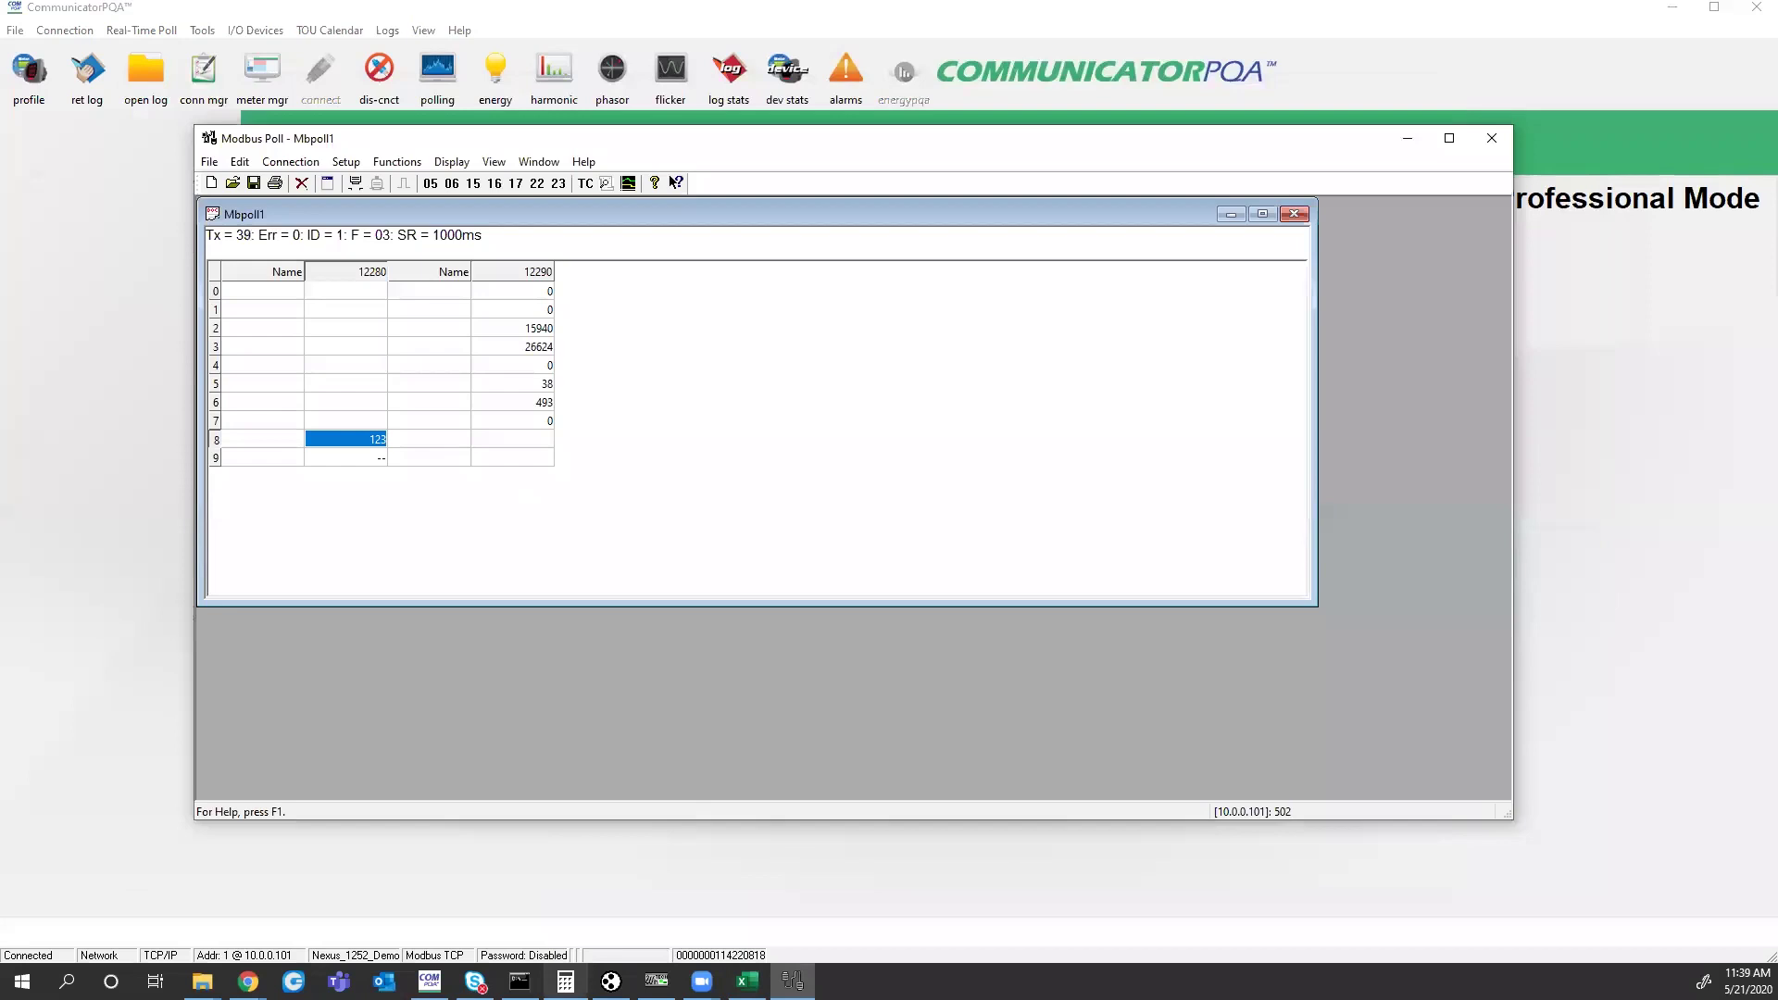
{"action": "left_click", "coordinate": [565, 981]}
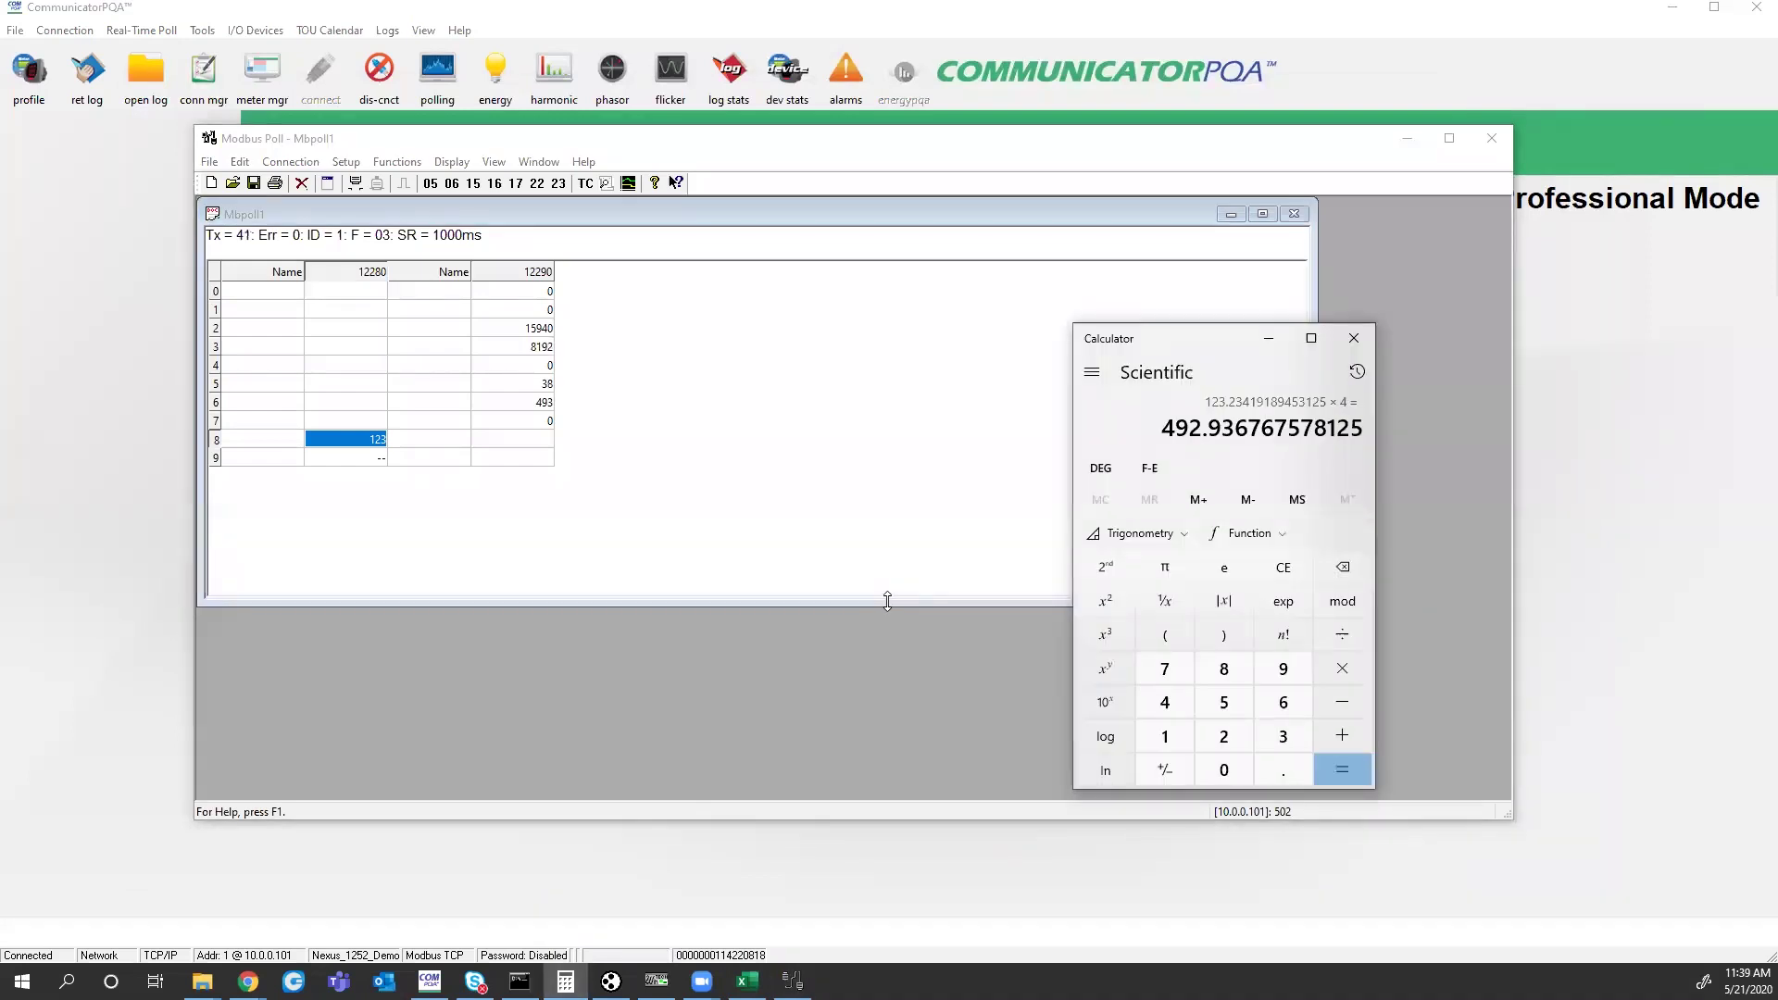
{"action": "type", "text": "123 × "}
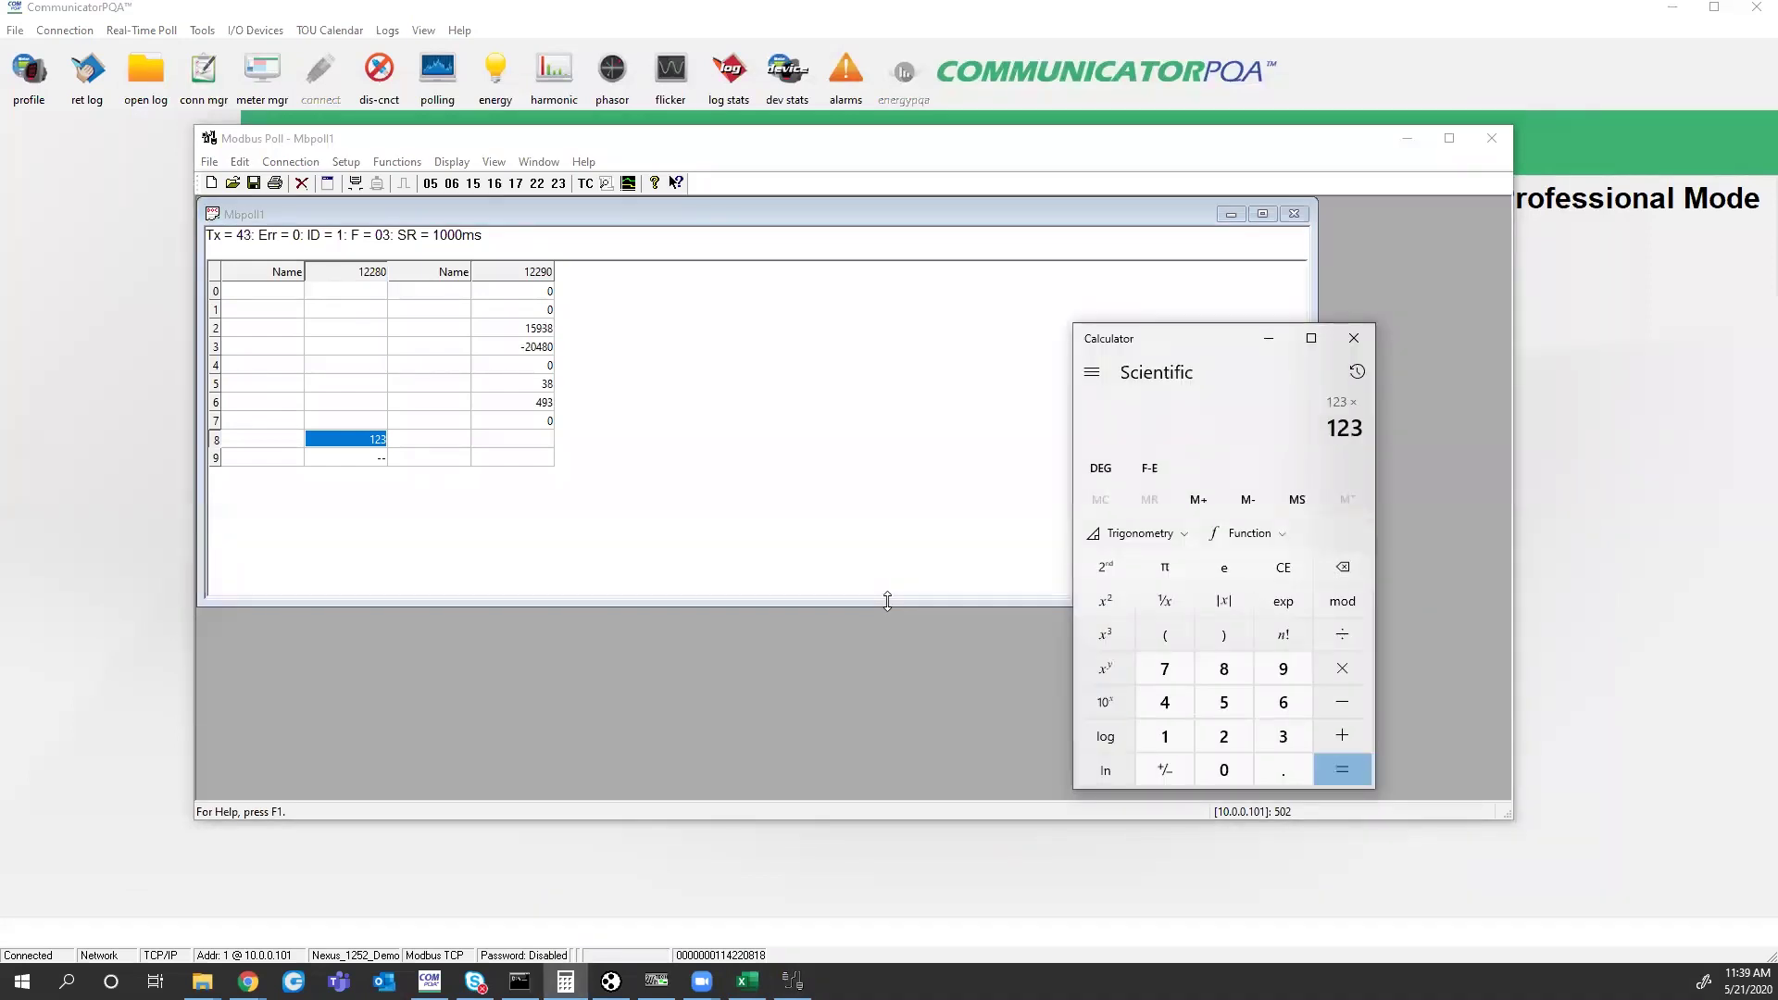
{"action": "type", "text": "4"}
{"action": "key", "text": "Return"}
- Review the 12290 column in Modbus Poll, then close the Polling screen
{"action": "left_click", "coordinate": [537, 313]}
{"action": "left_click", "coordinate": [526, 332]}
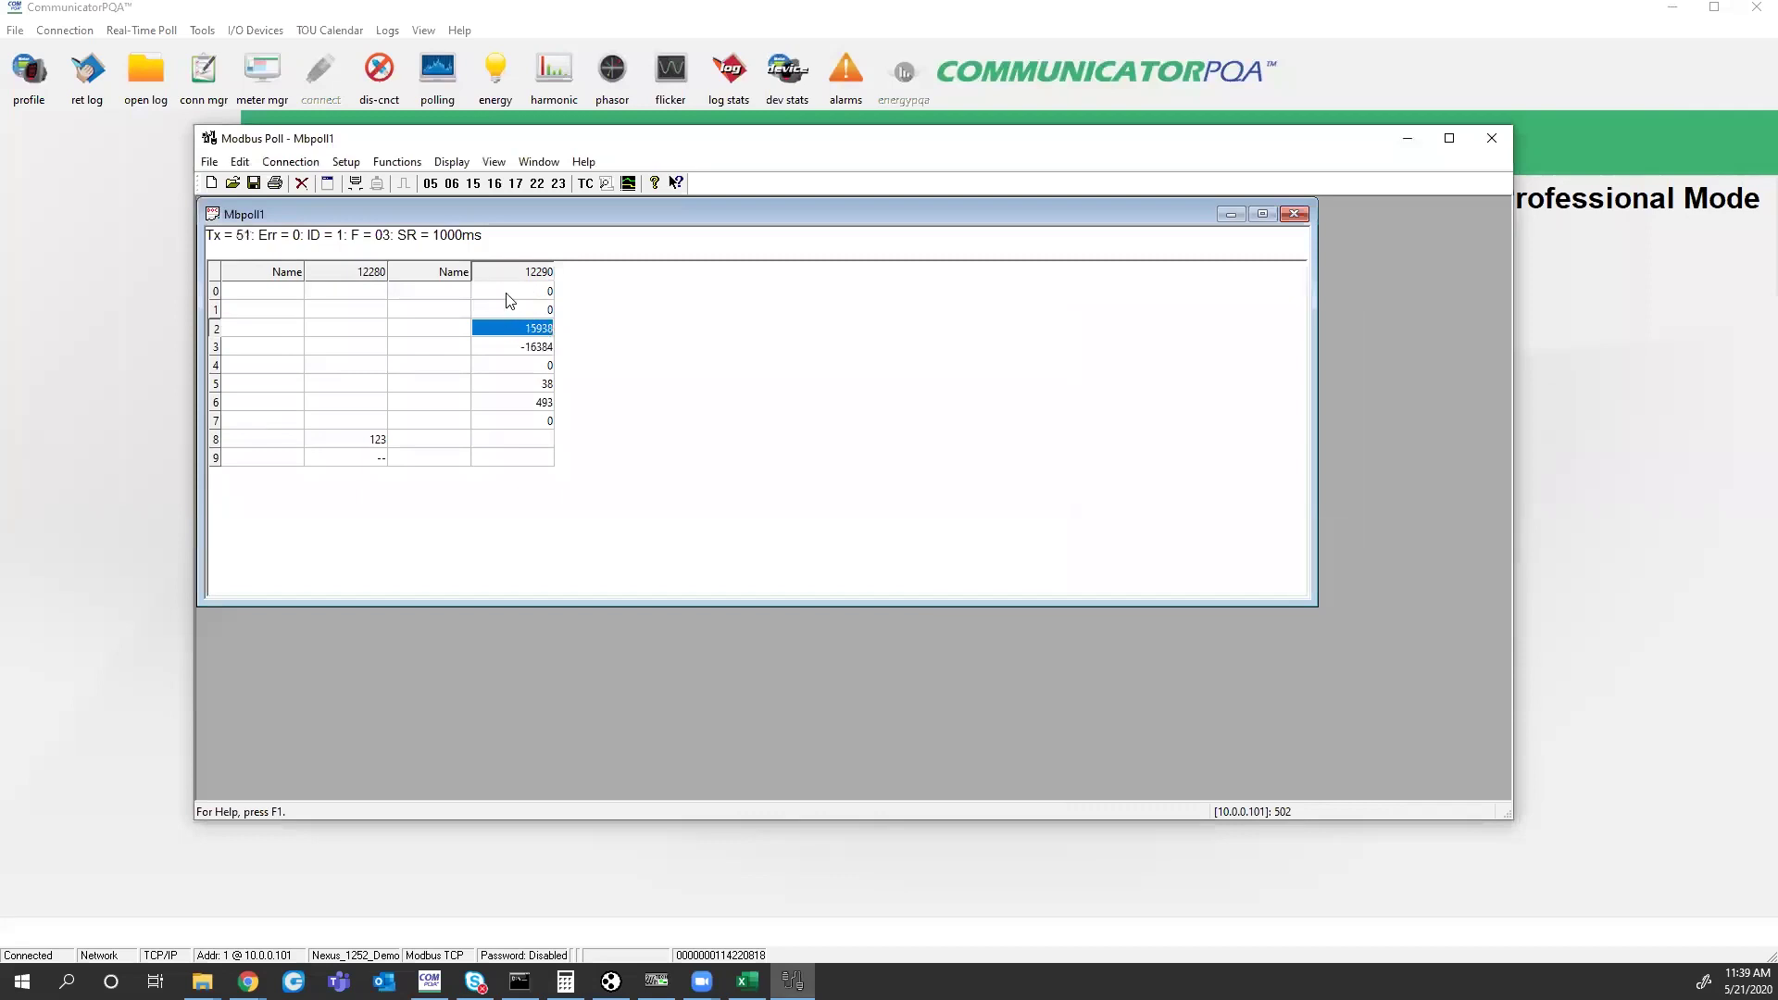
{"action": "key", "text": "Up"}
{"action": "key", "text": "Up"}
{"action": "left_click", "coordinate": [457, 926]}
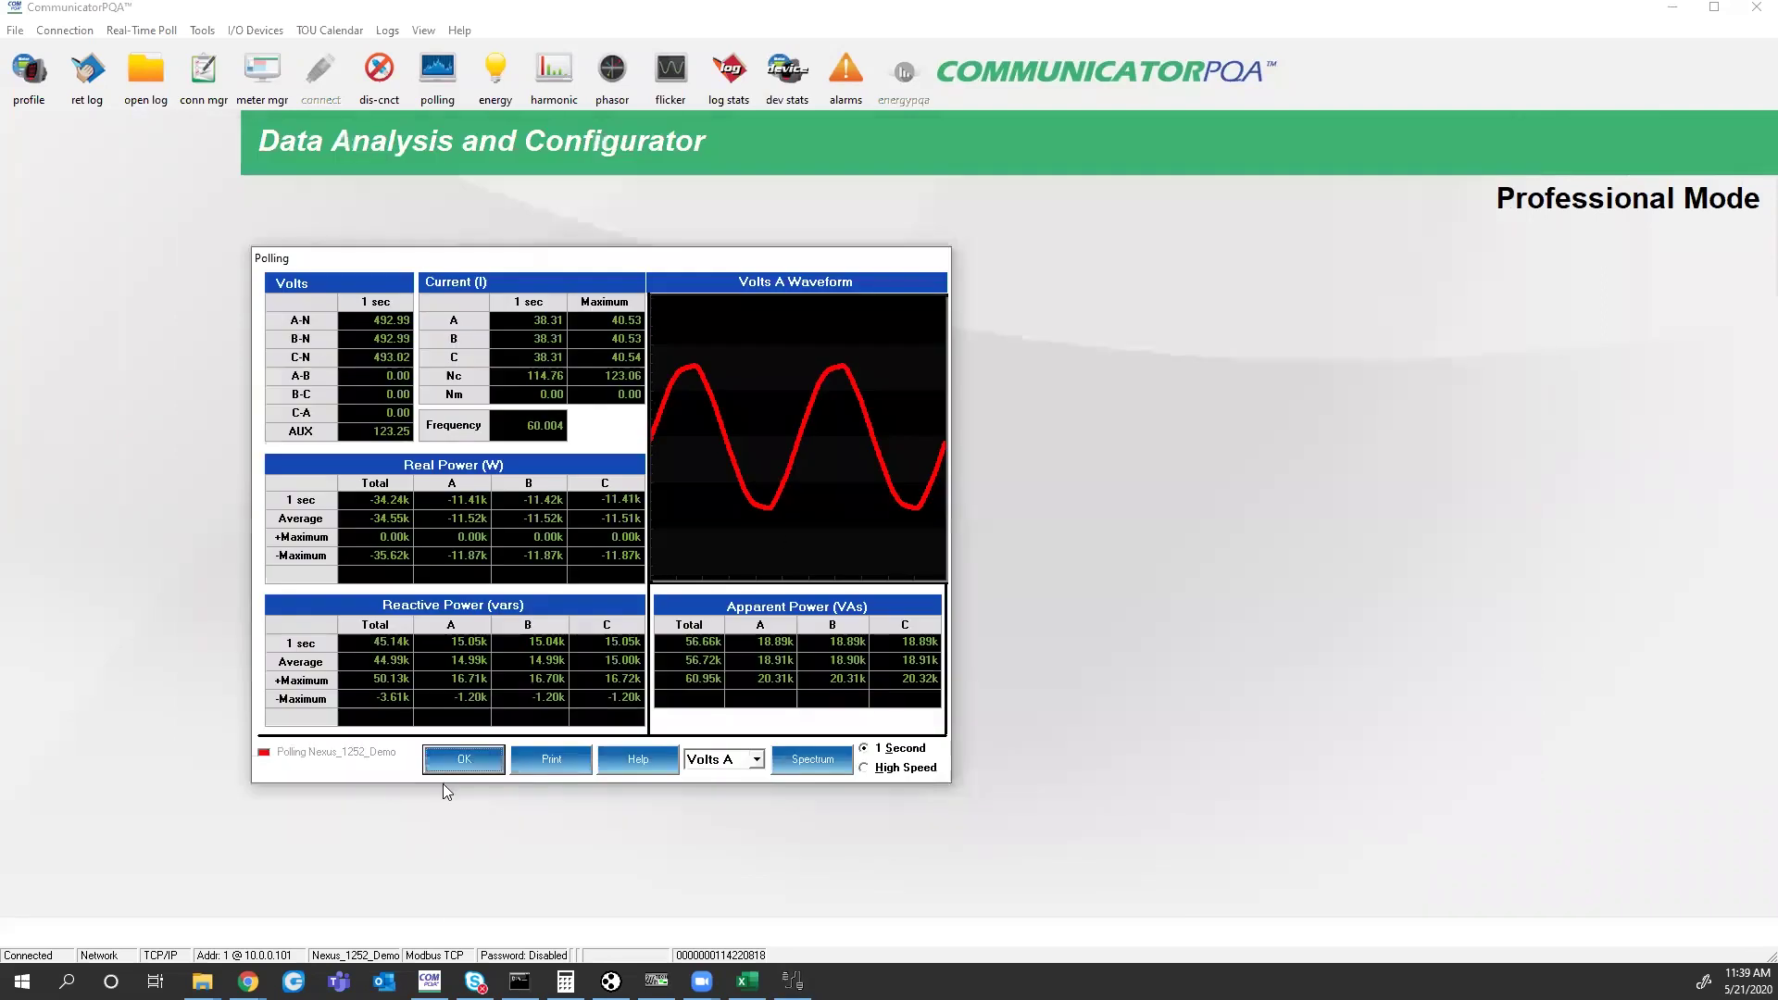
{"action": "key", "text": "Return"}
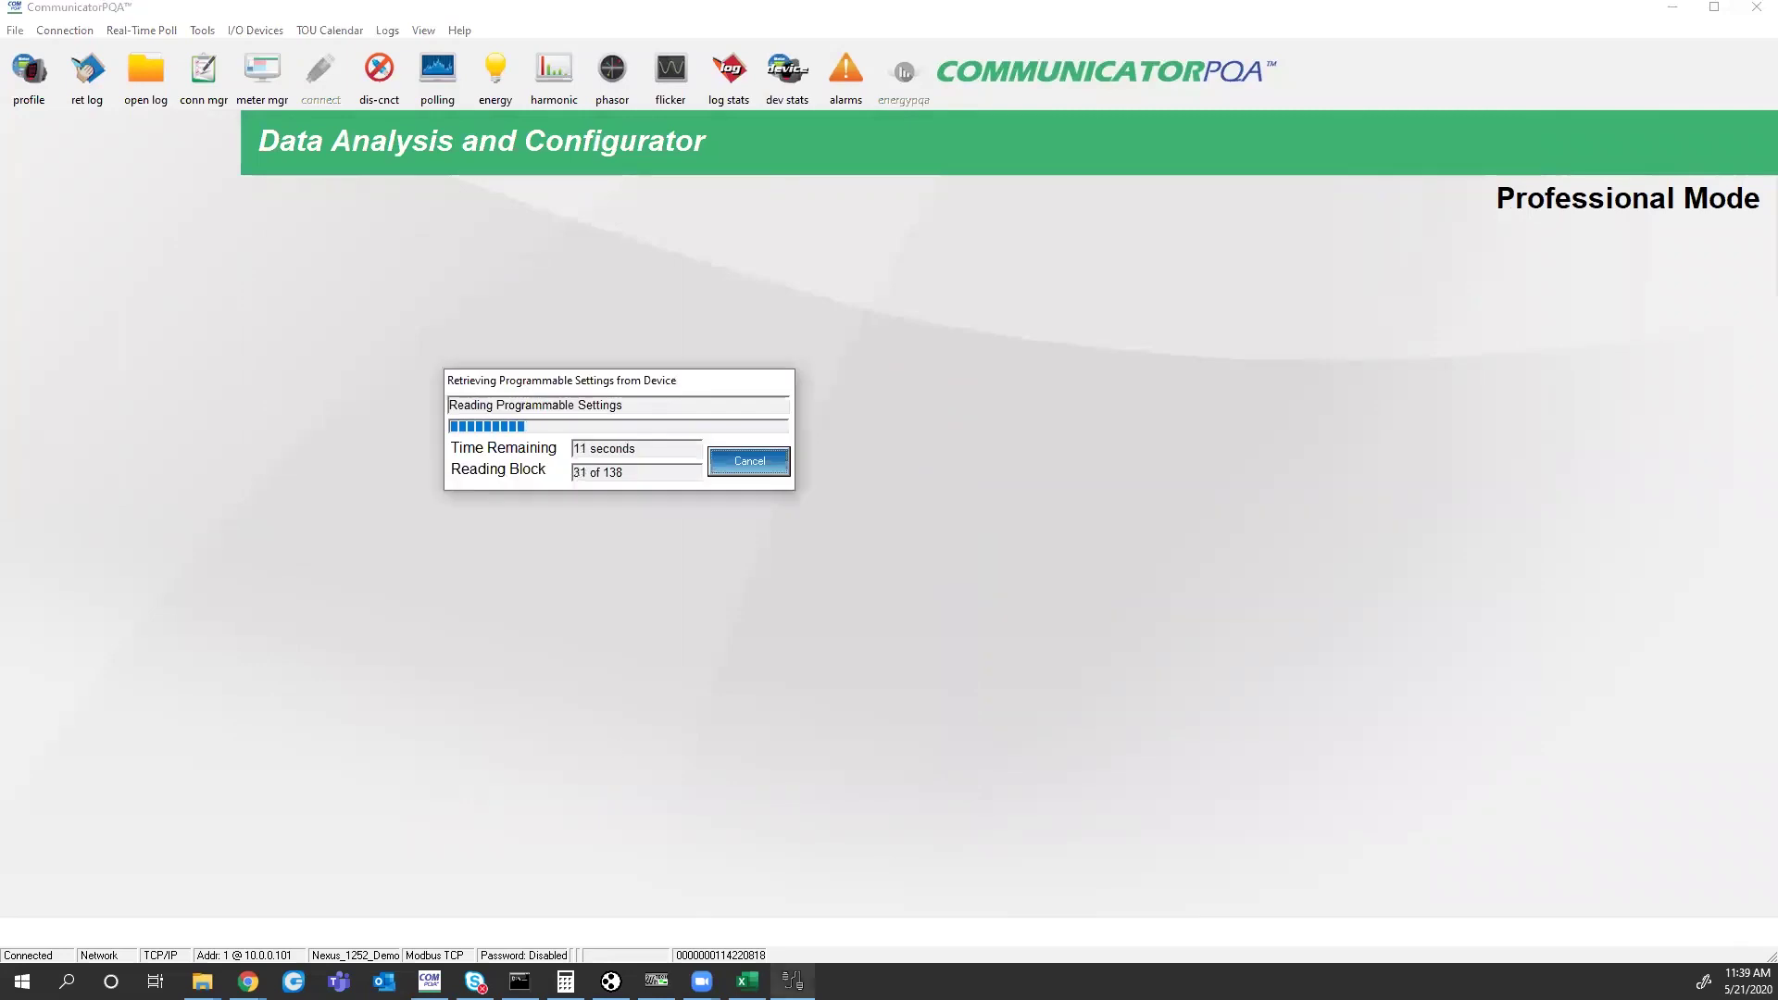
- Move the Modbus Poll window over to the right side of the screen
{"action": "left_click", "coordinate": [792, 980]}
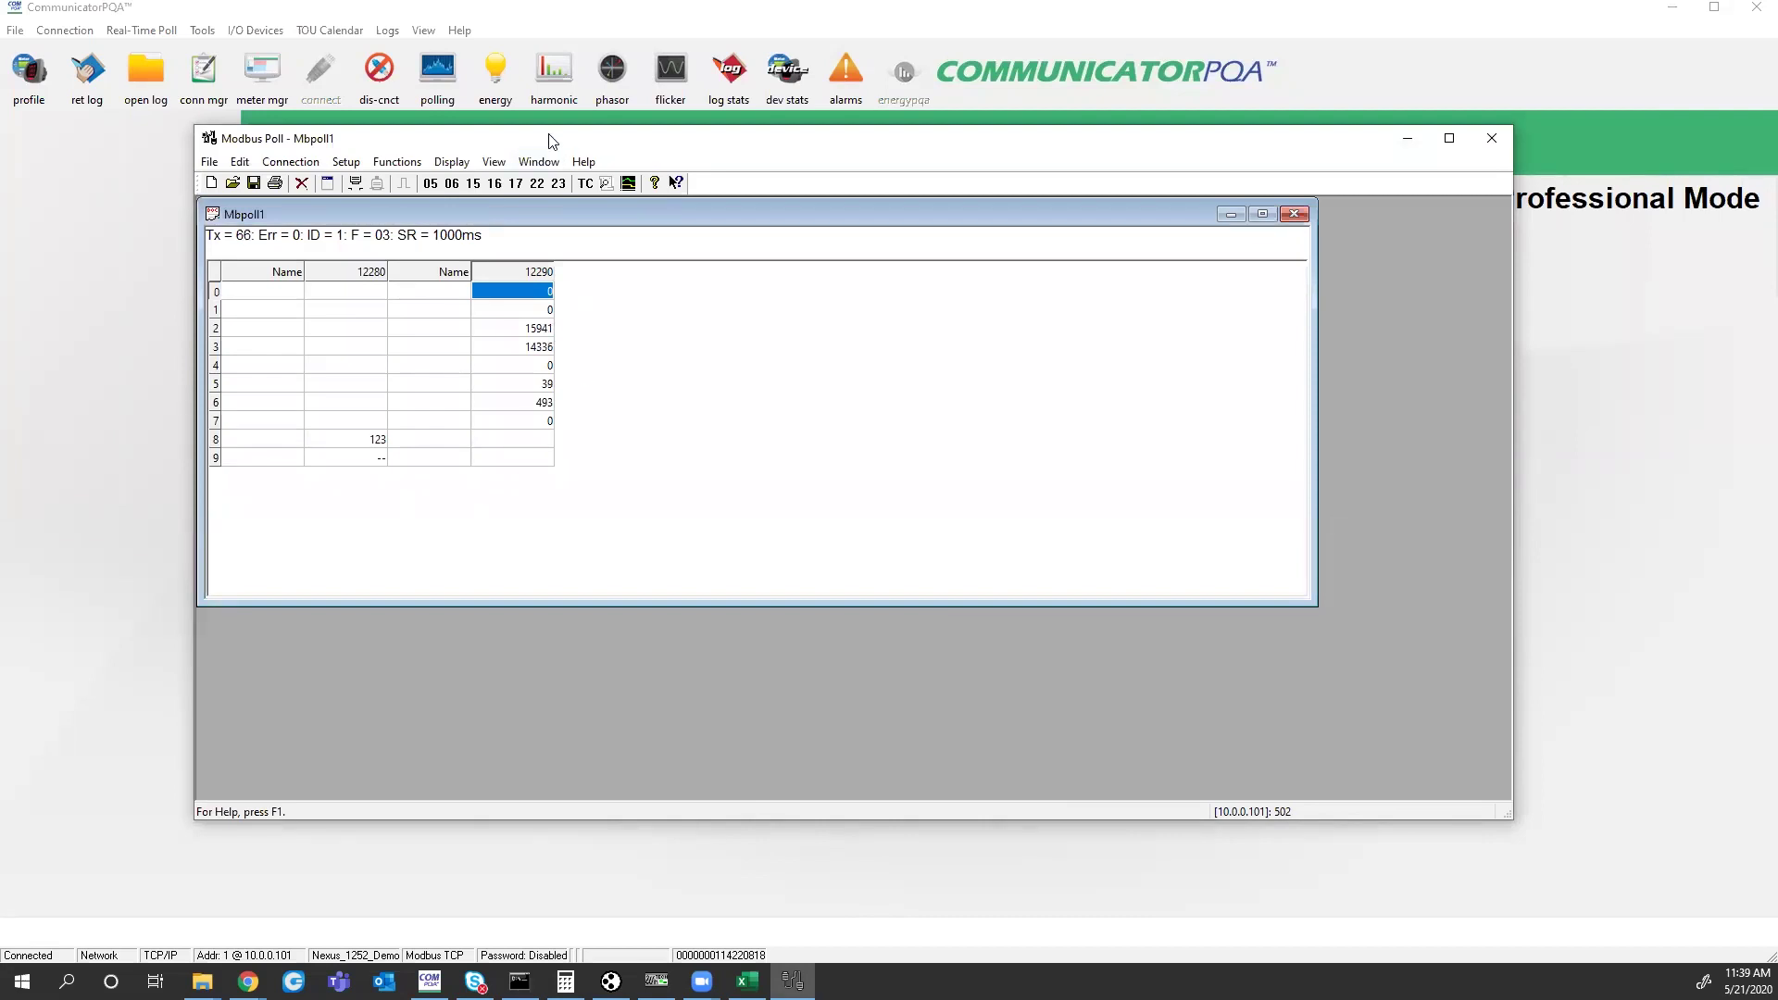
{"action": "left_click_drag", "start_coordinate": [552, 141], "coordinate": [1010, 155]}
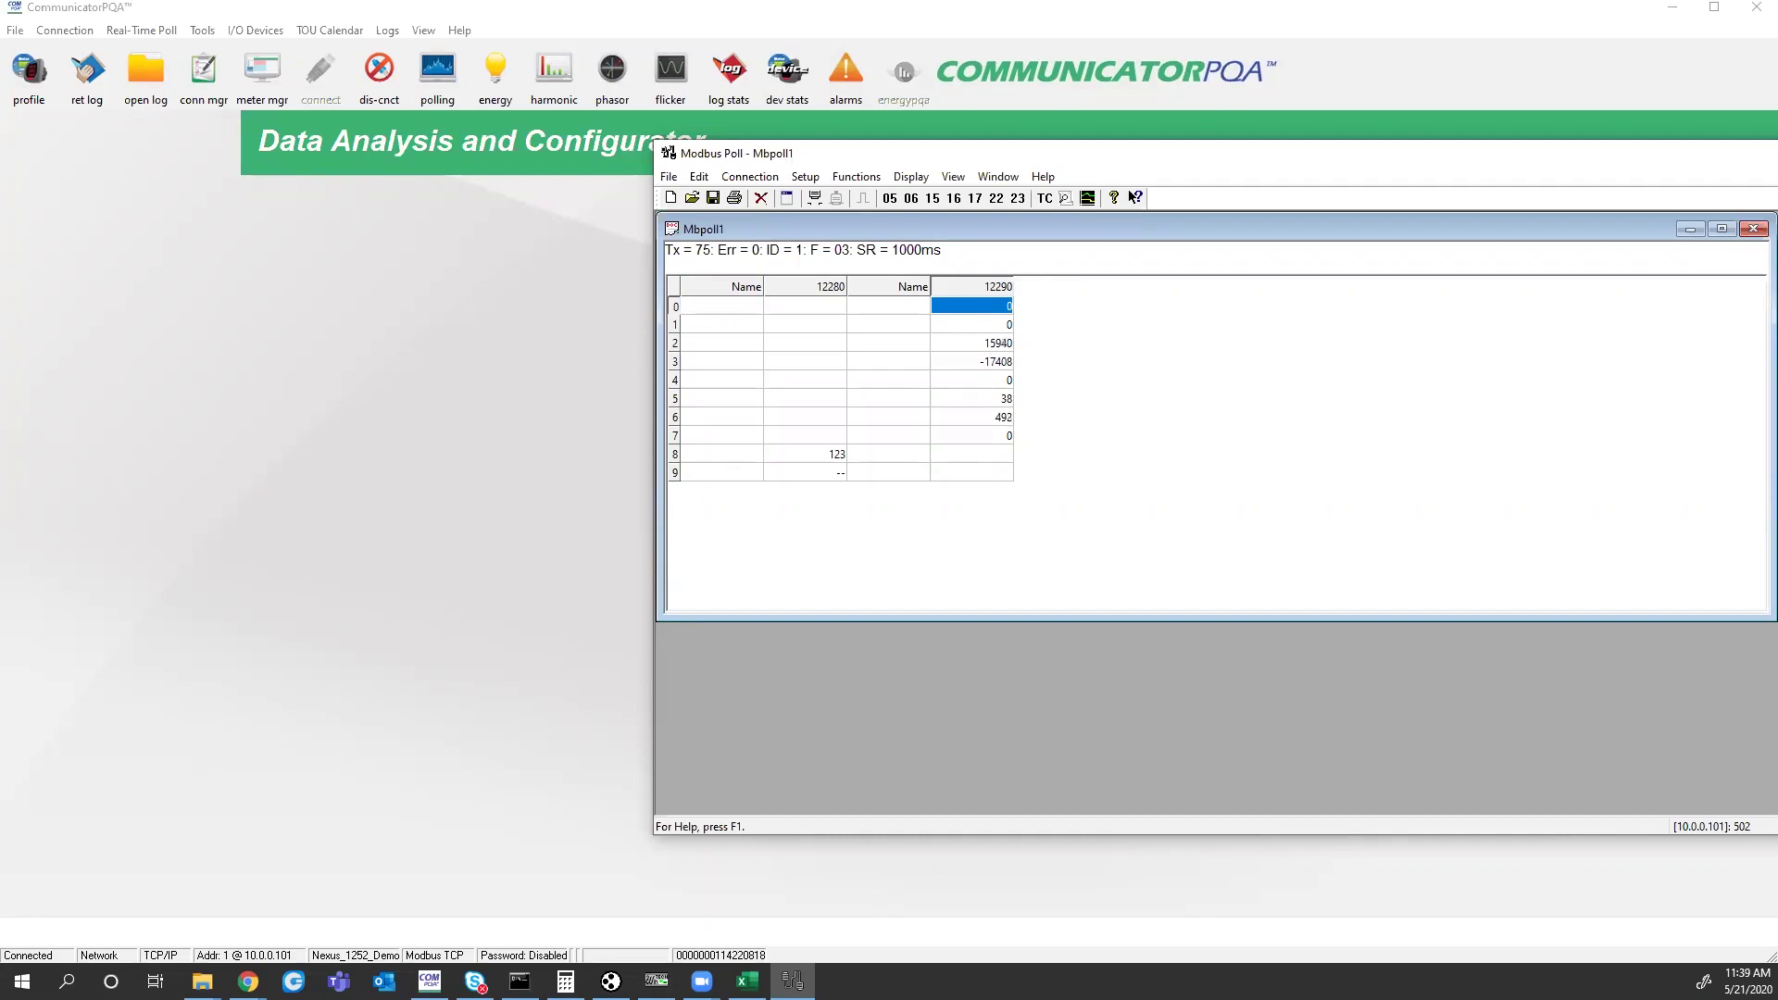
{"action": "left_click", "coordinate": [443, 461]}
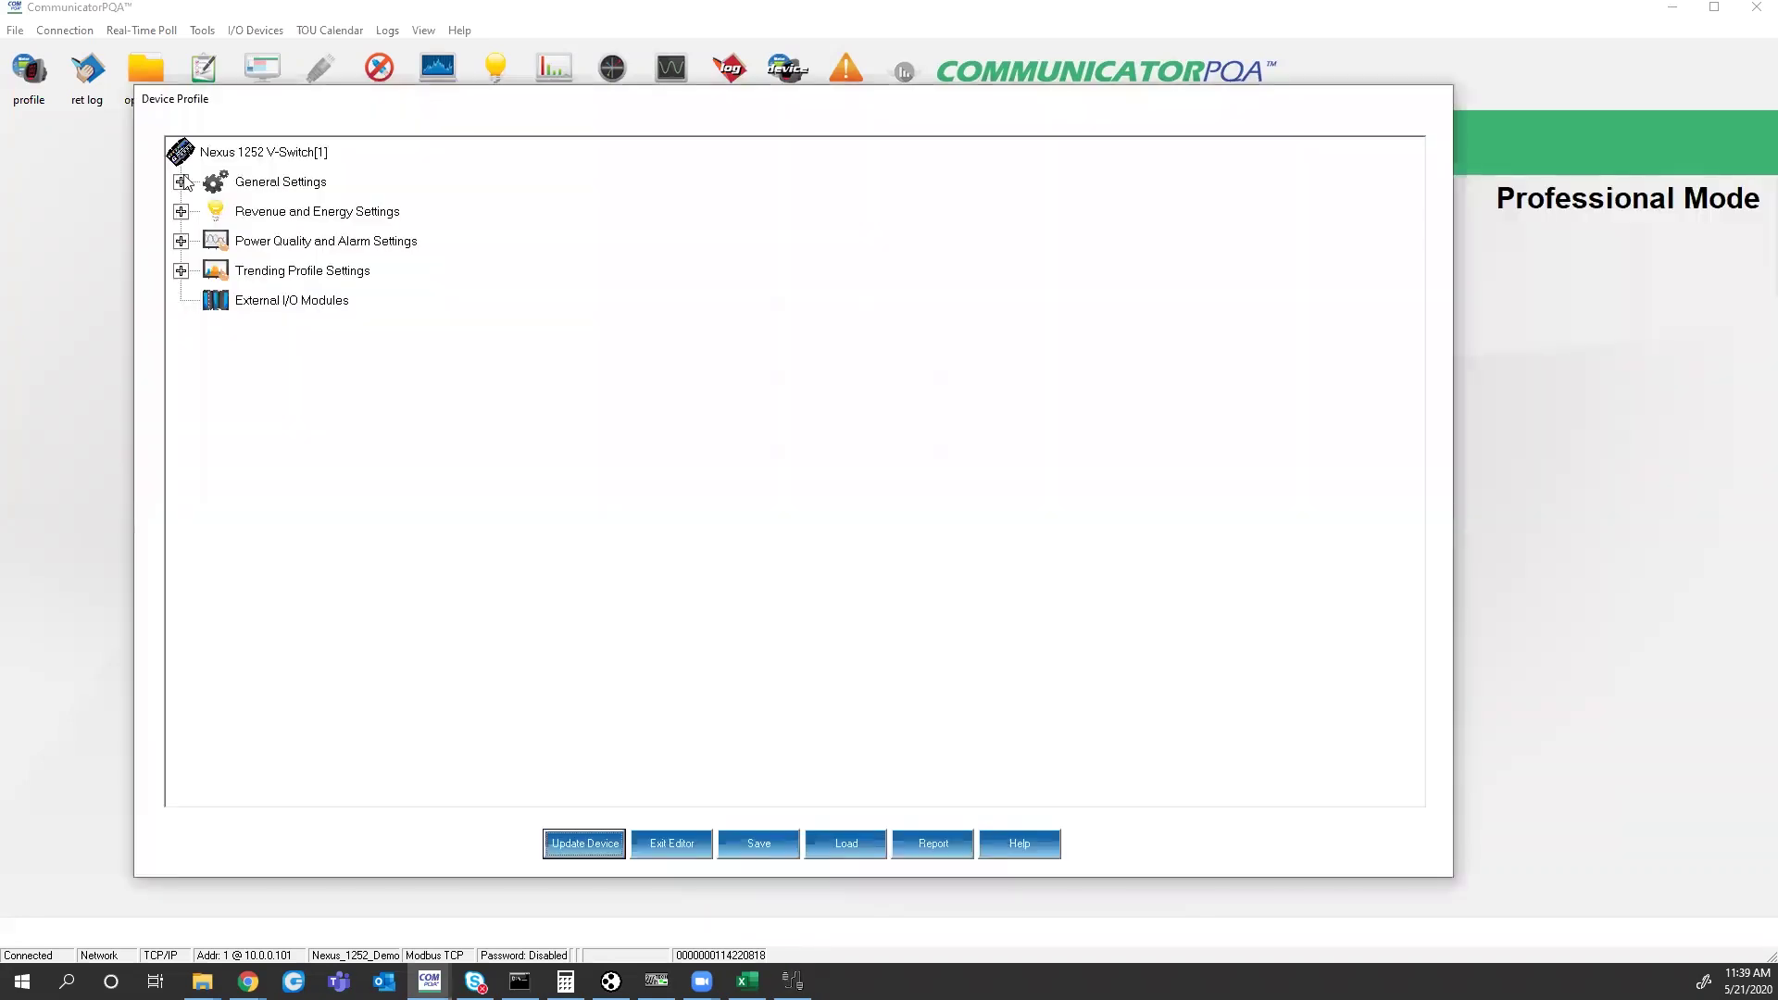
- Open the Nexus 1252 profile's Custom Modbus Map under General Settings
{"action": "left_click", "coordinate": [182, 182]}
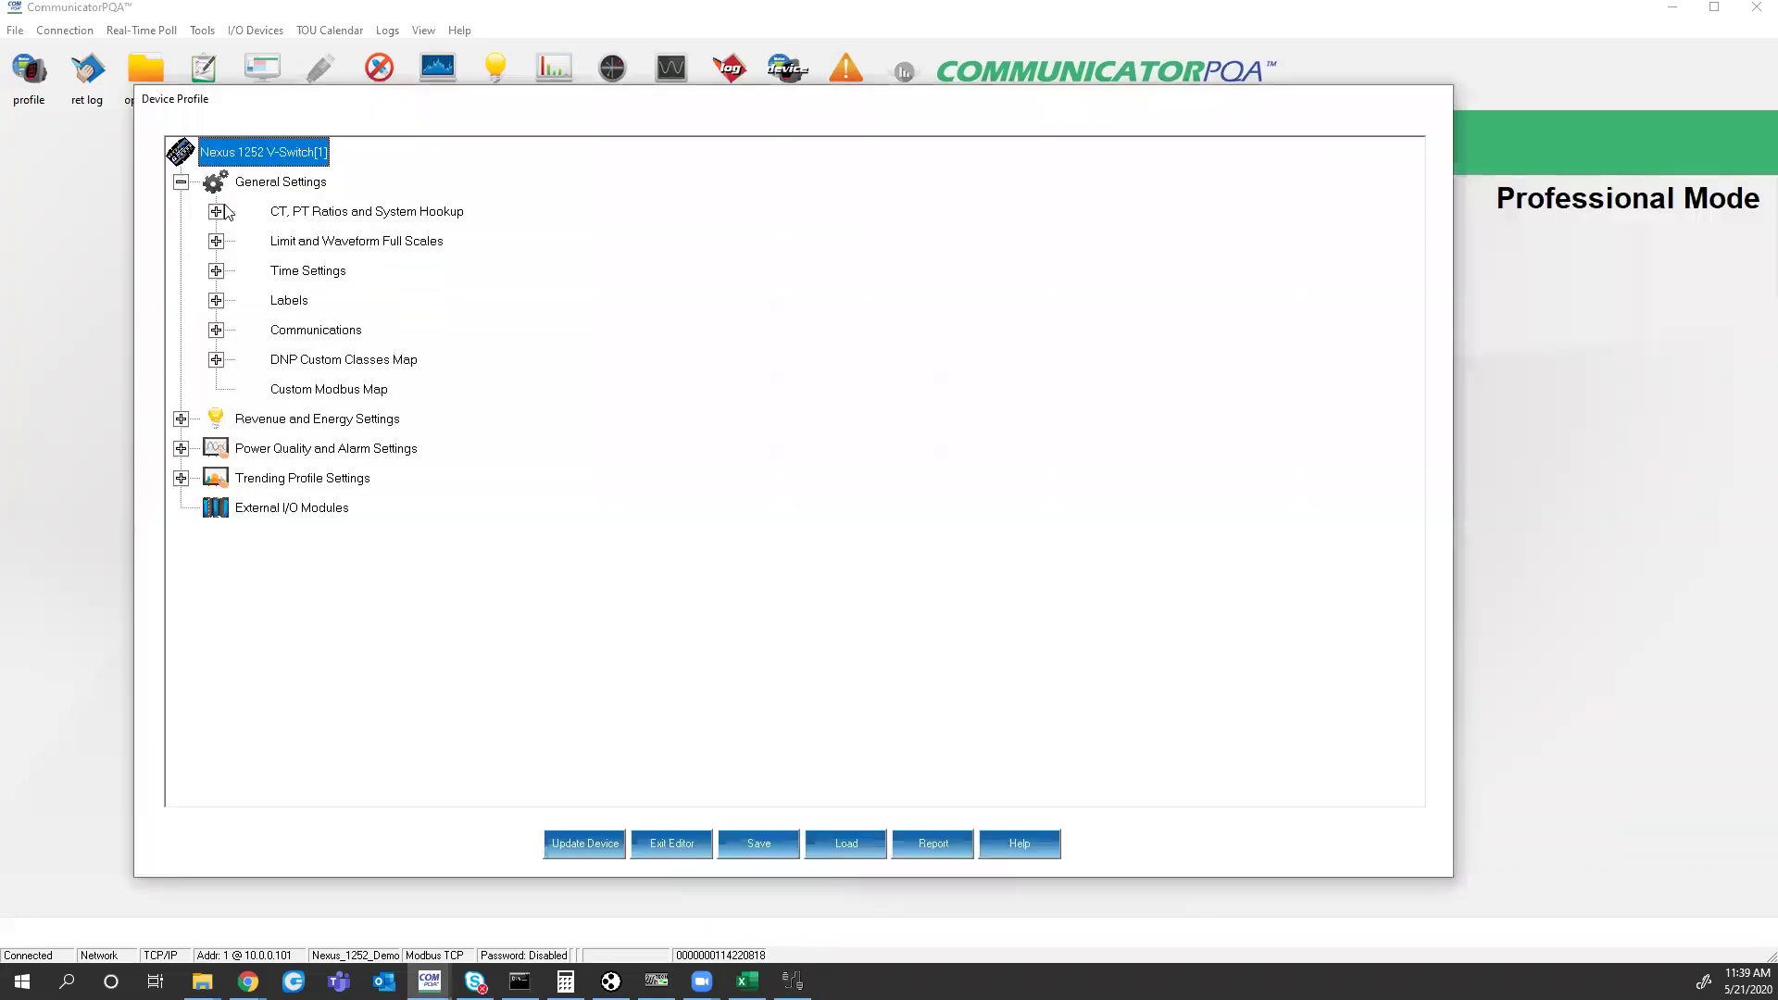
{"action": "left_click", "coordinate": [315, 391]}
{"action": "double_click", "coordinate": [315, 397]}
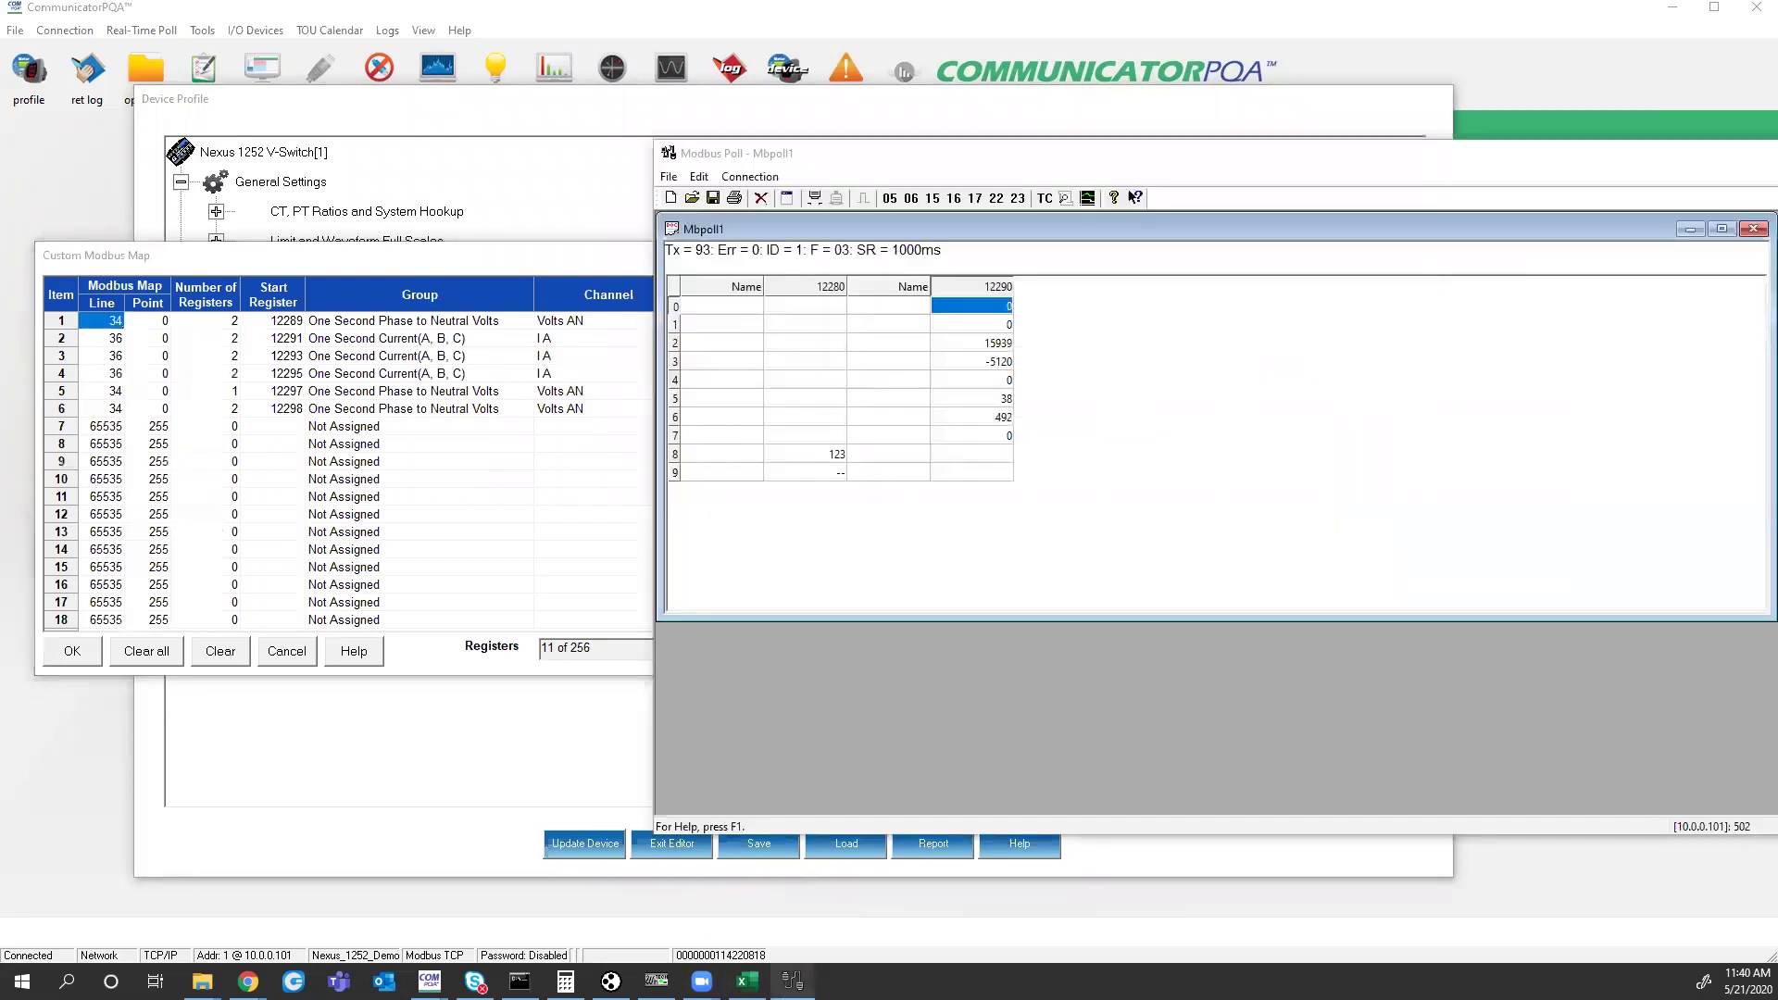
- Format row 0 of the 12290 block as 32-bit unsigned big-endian
{"action": "left_click", "coordinate": [793, 982]}
{"action": "right_click", "coordinate": [1009, 313]}
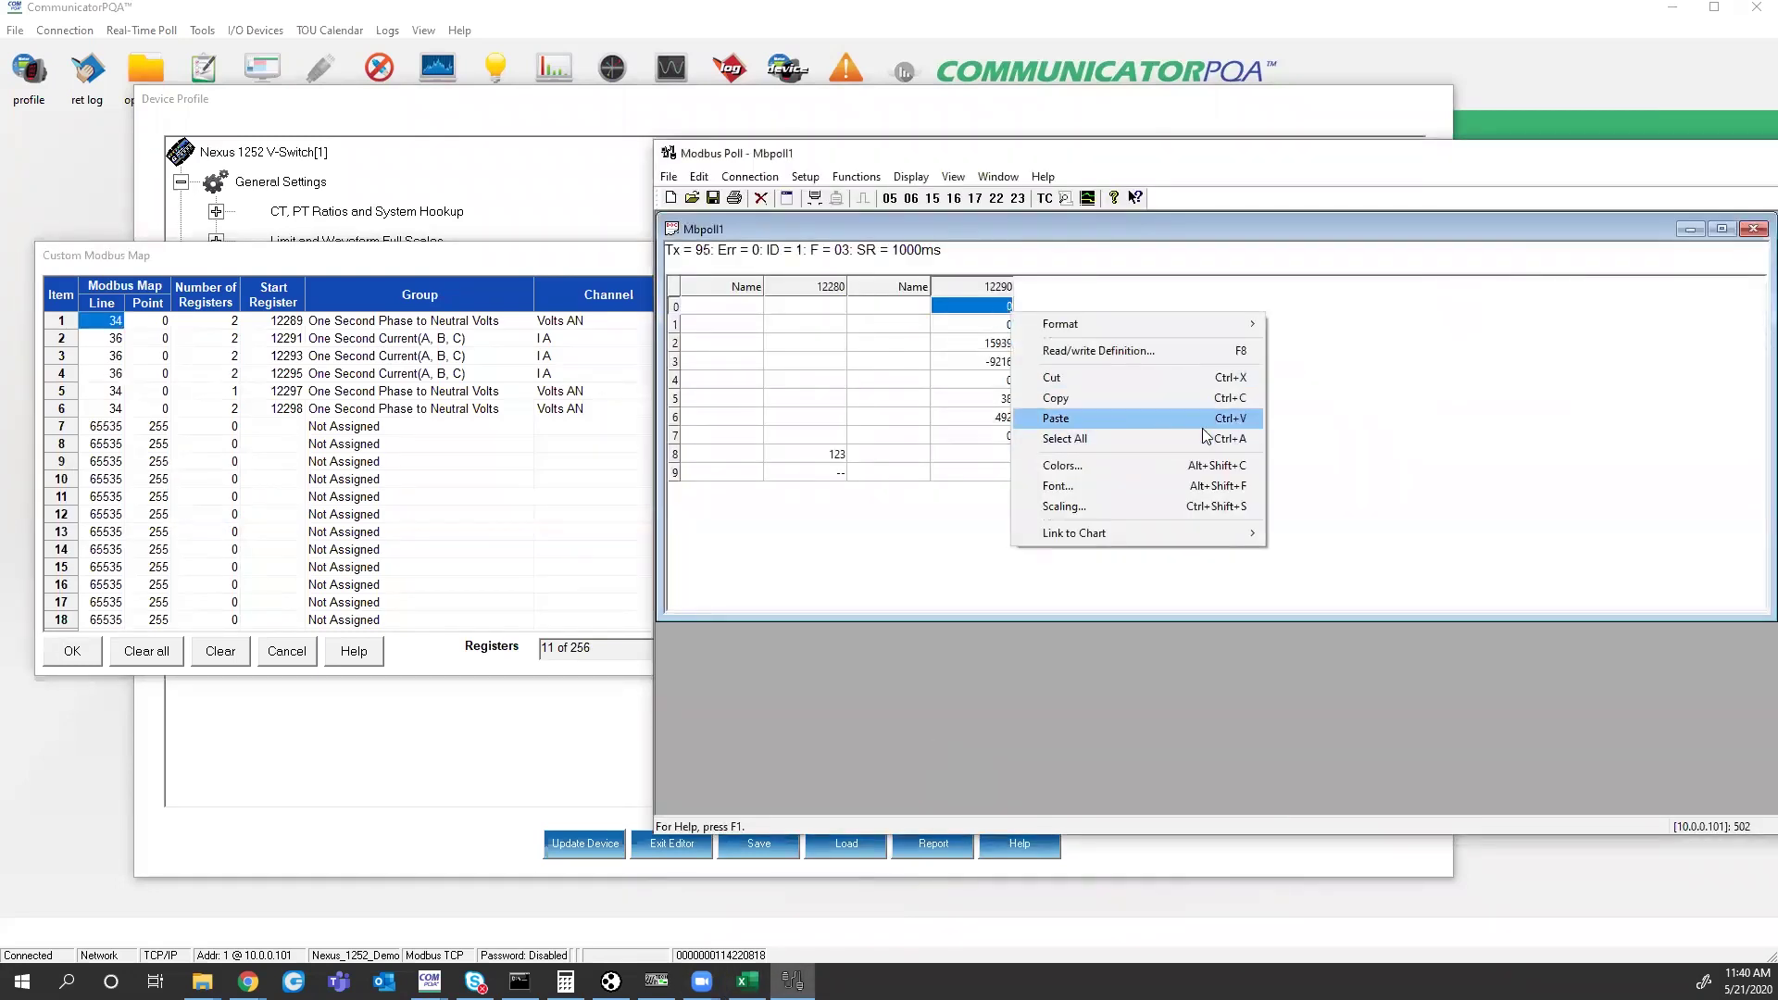
{"action": "mouse_move", "coordinate": [1109, 323]}
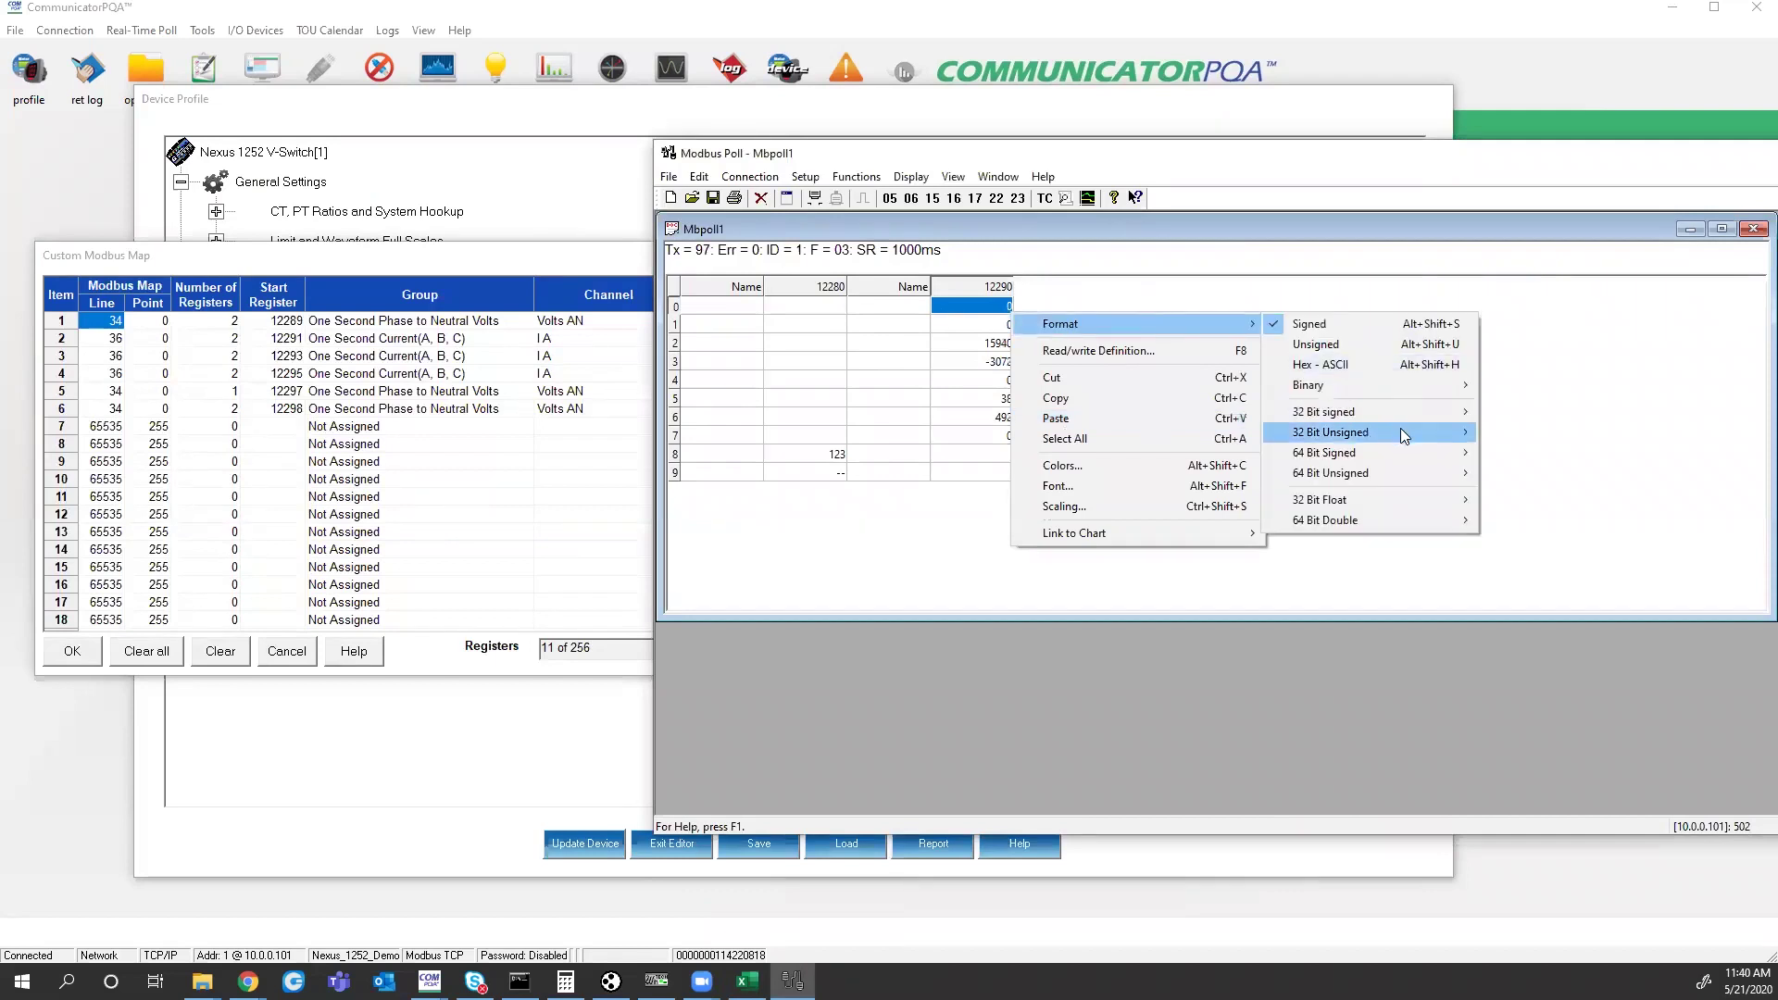
{"action": "mouse_move", "coordinate": [1389, 433]}
{"action": "left_click", "coordinate": [1516, 432]}
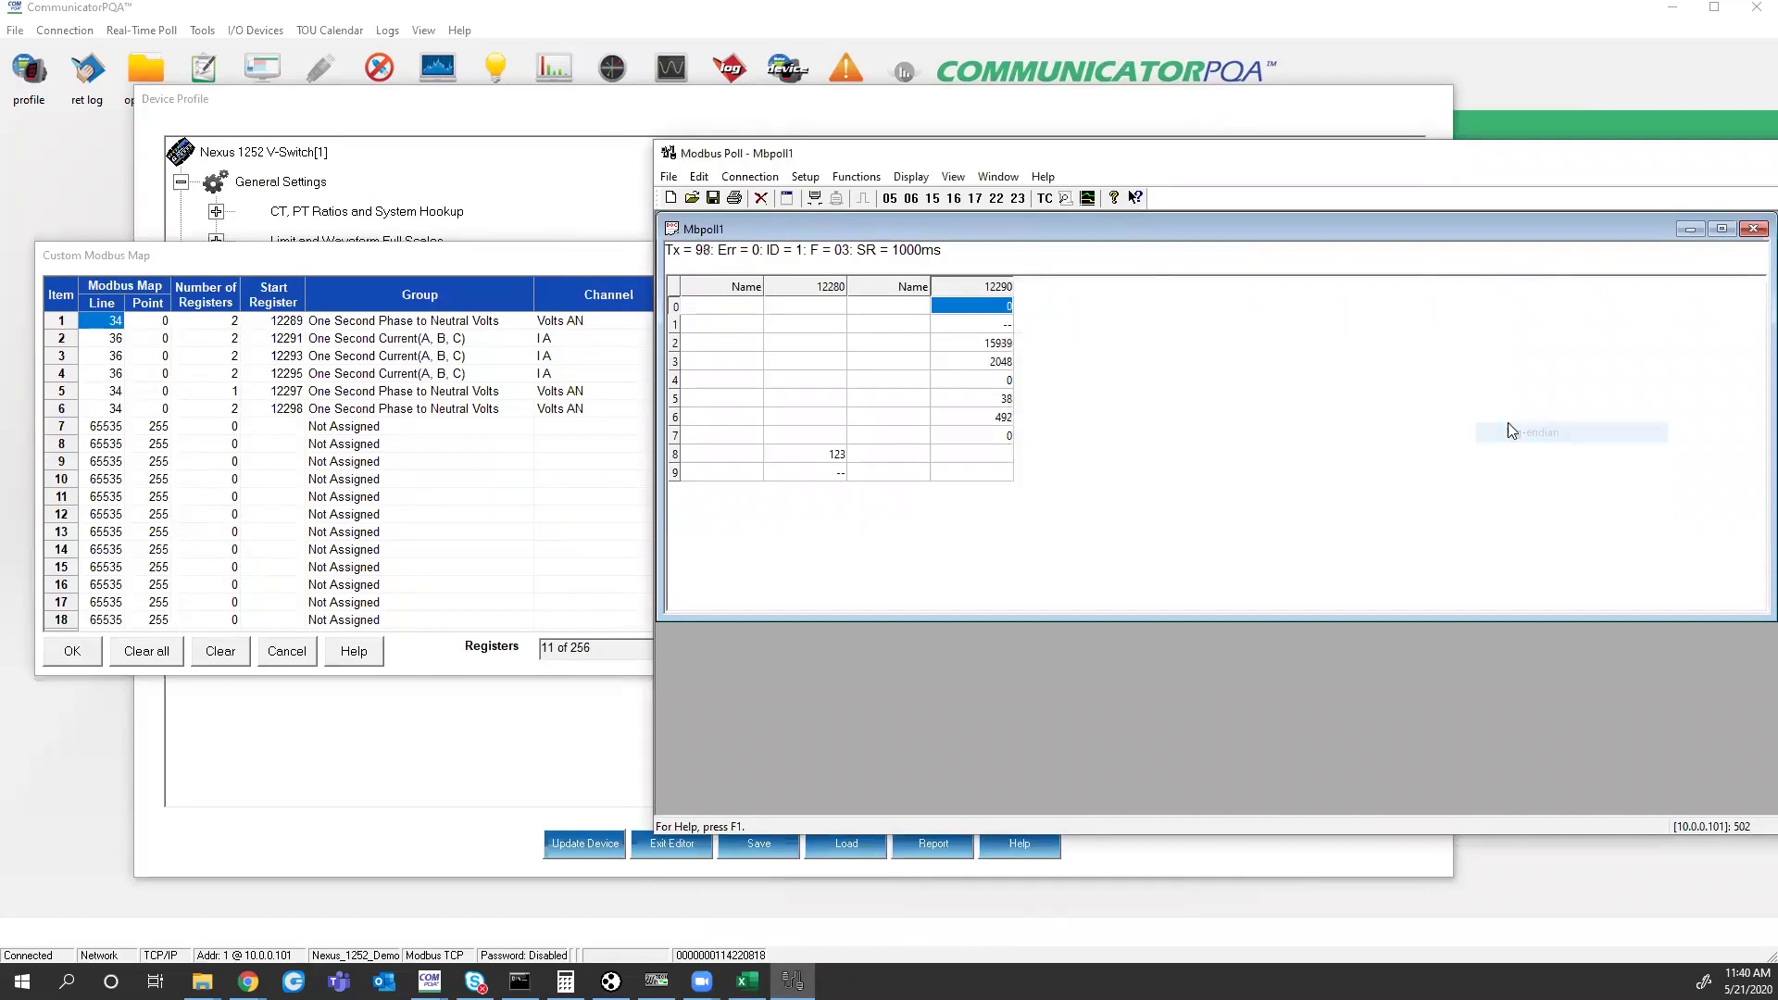
- Format row 2 as a big-endian 32-bit float, reading about 0.19
{"action": "right_click", "coordinate": [977, 346]}
{"action": "left_click", "coordinate": [980, 348]}
{"action": "right_click", "coordinate": [983, 350]}
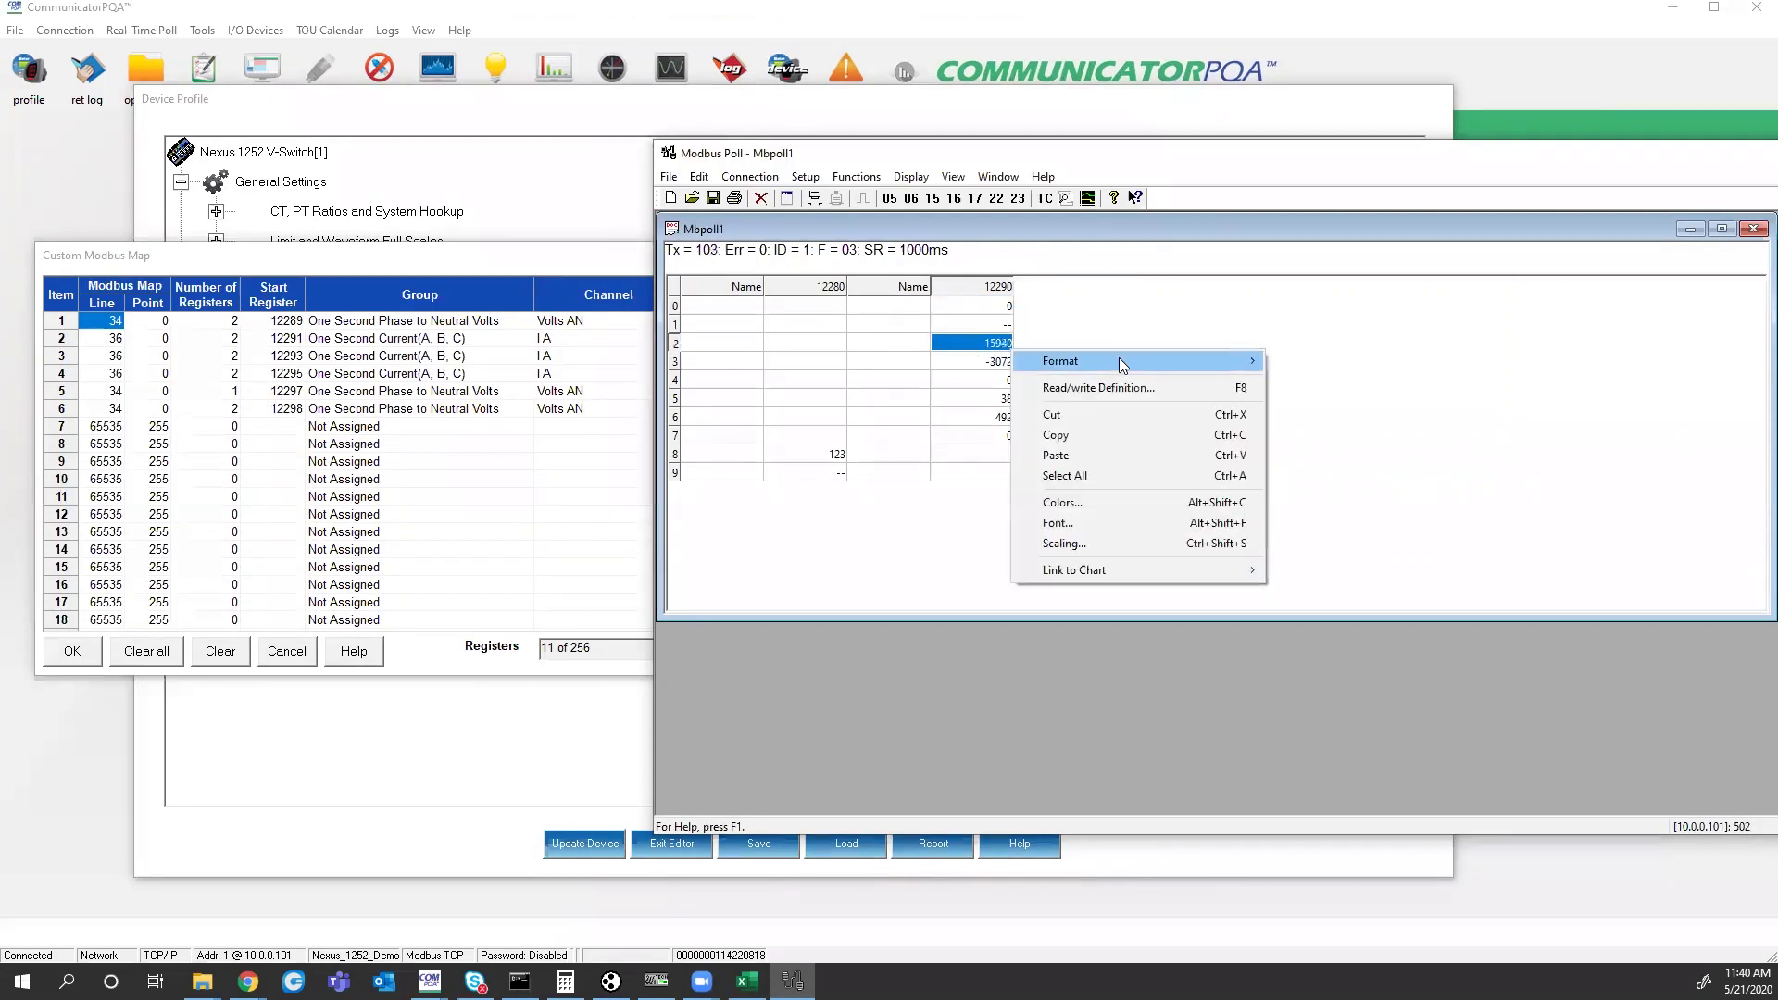
{"action": "mouse_move", "coordinate": [1148, 362]}
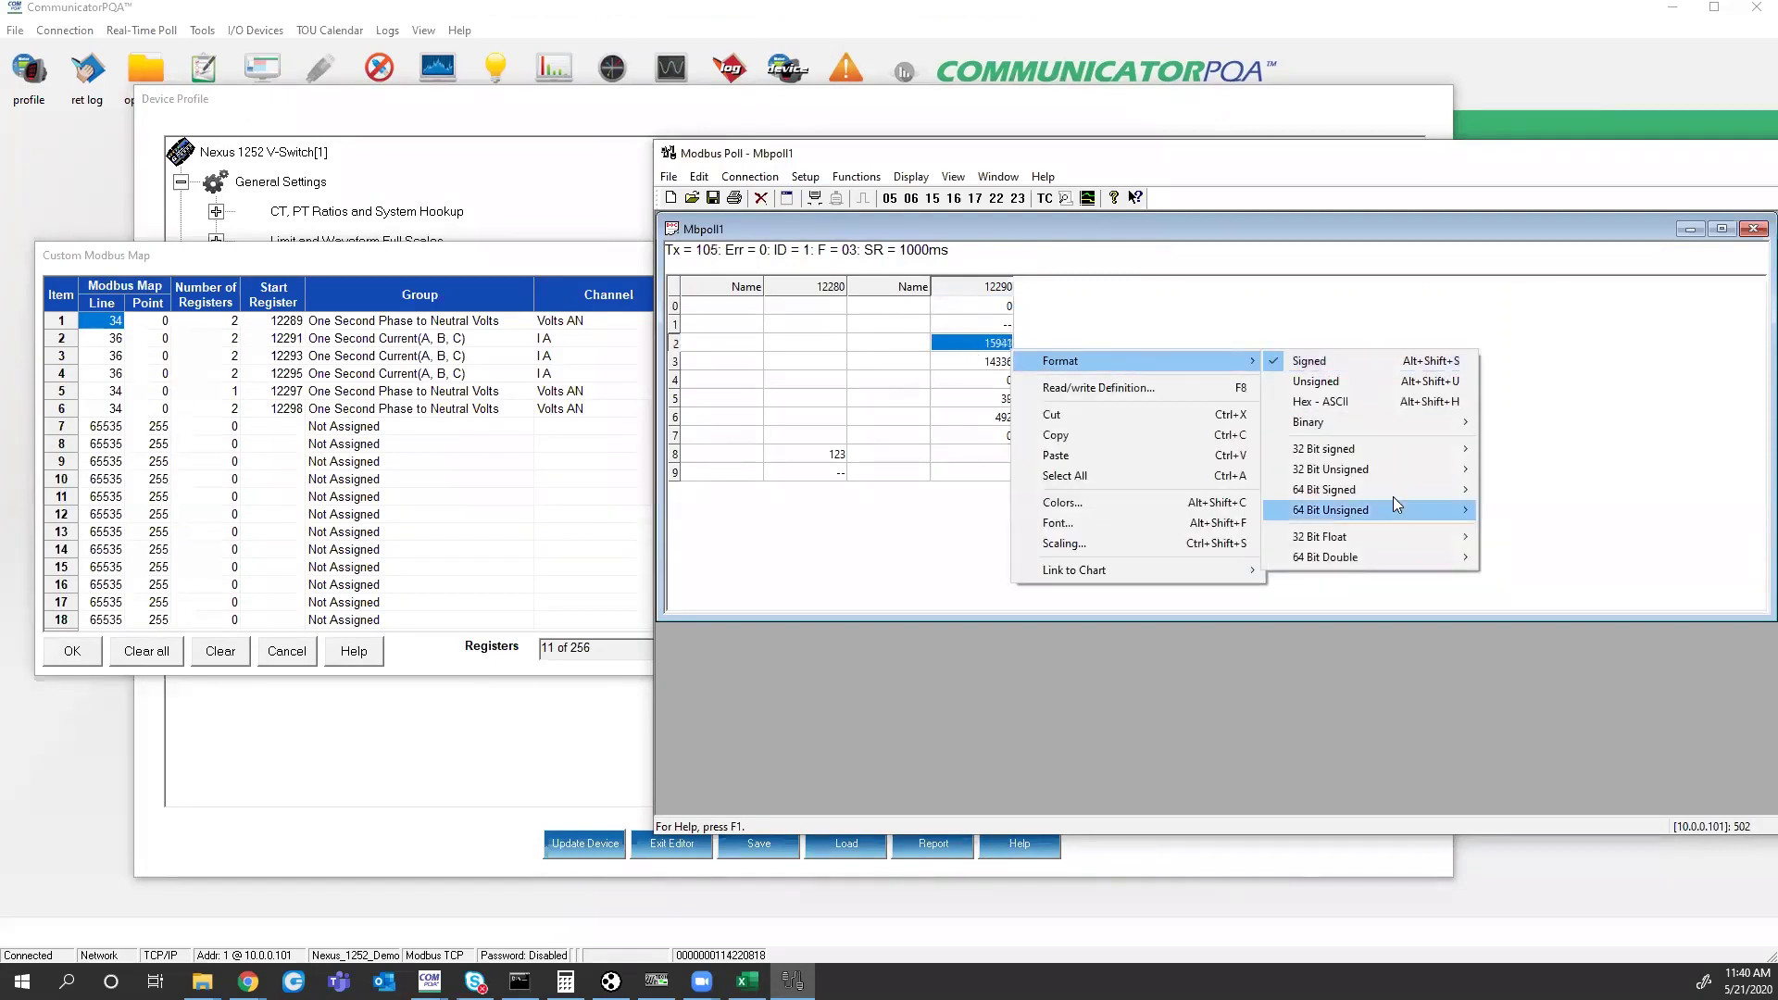
{"action": "mouse_move", "coordinate": [1398, 535]}
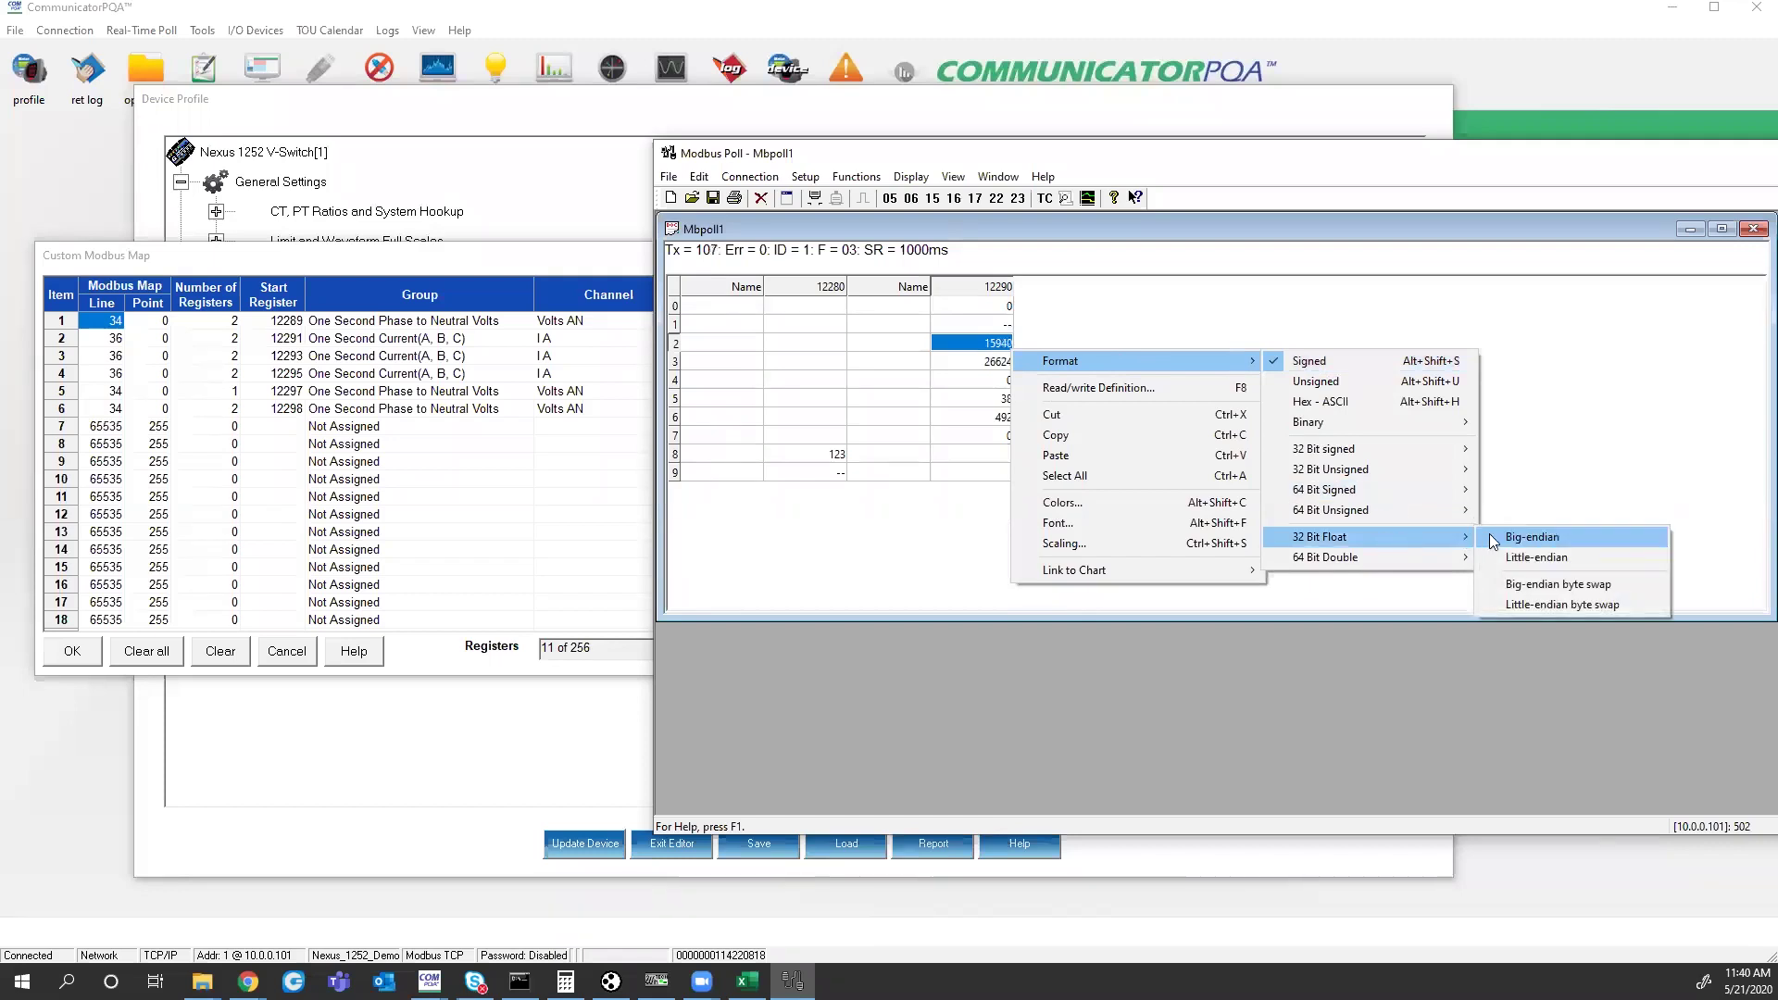
{"action": "left_click", "coordinate": [1533, 537]}
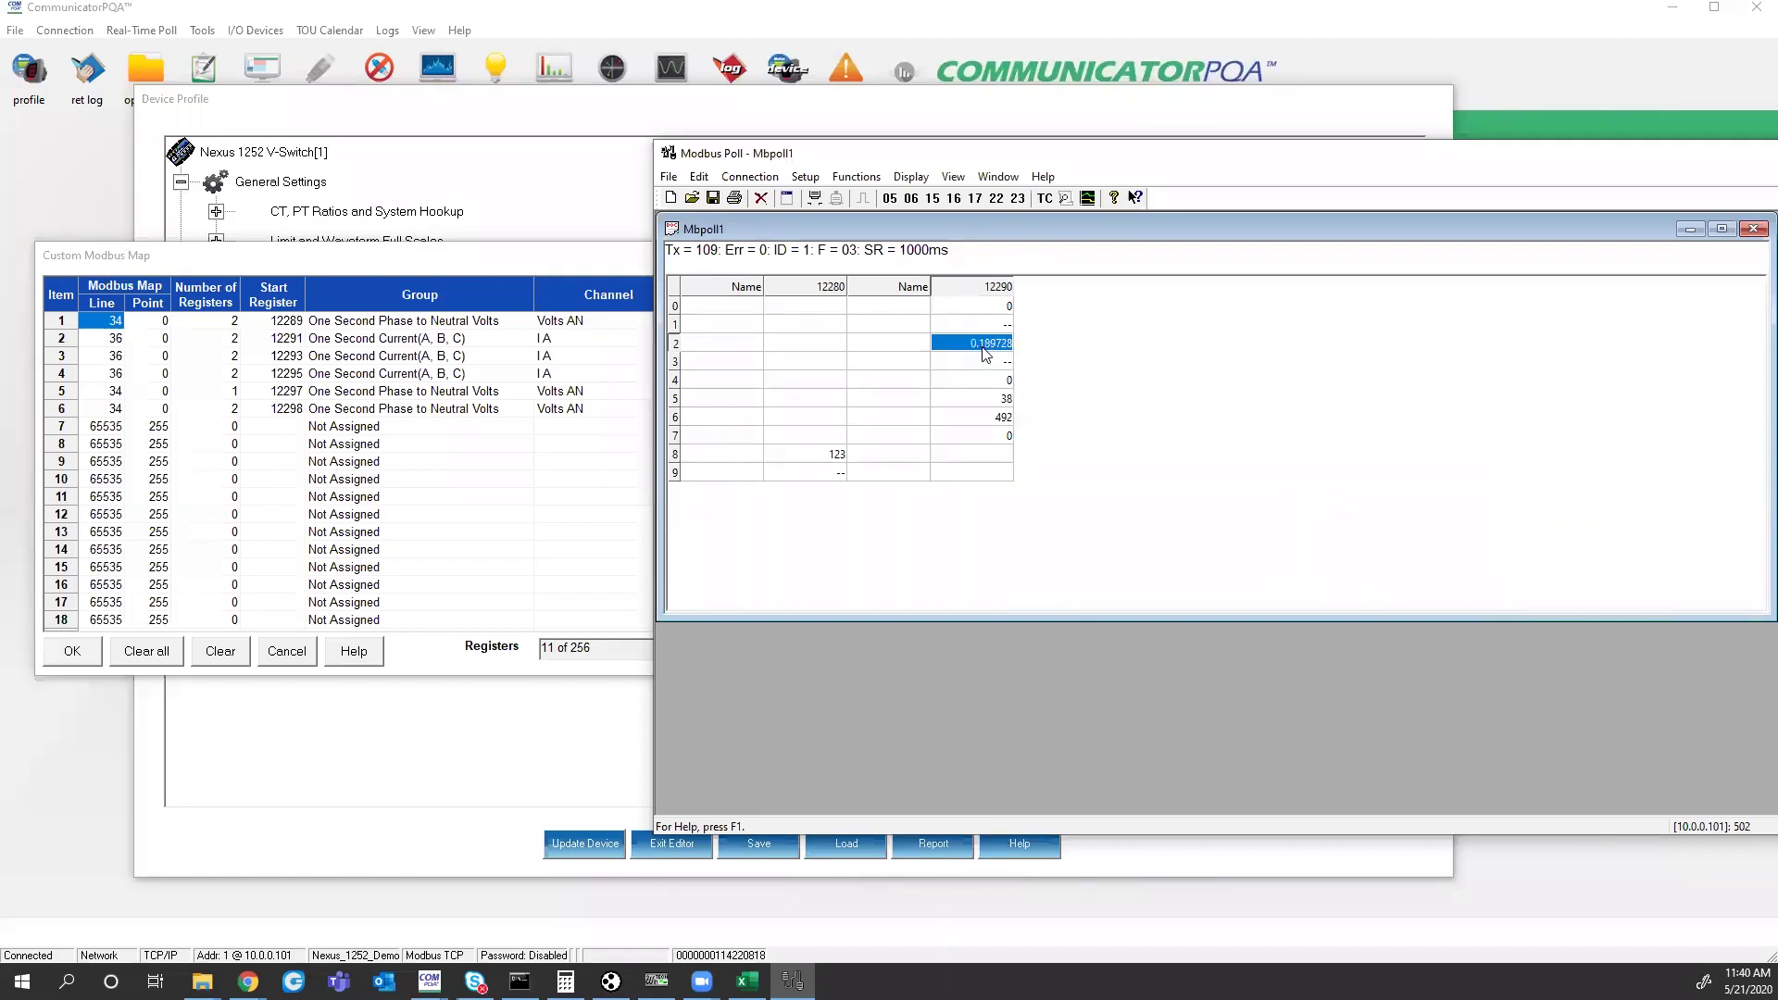
- Format row 4 as 32-bit unsigned big-endian and return to the Custom Modbus Map
{"action": "left_click", "coordinate": [982, 380]}
{"action": "right_click", "coordinate": [982, 384]}
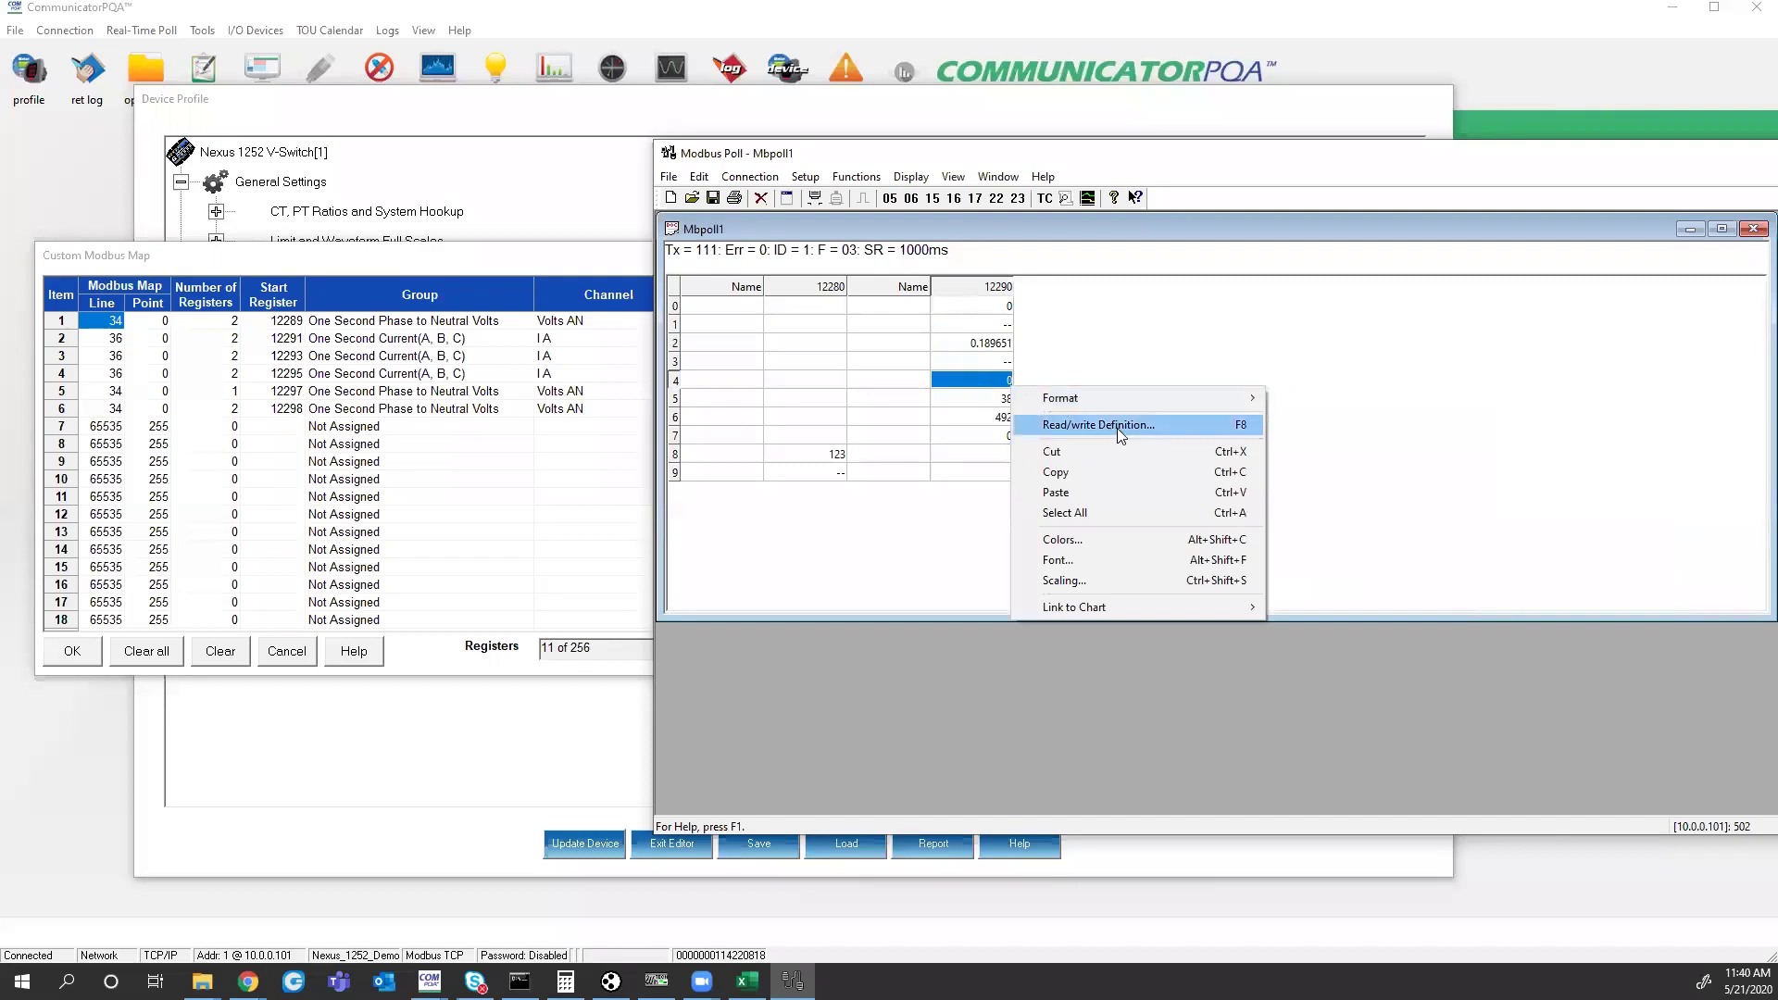
{"action": "mouse_move", "coordinate": [1241, 398]}
{"action": "mouse_move", "coordinate": [1389, 507]}
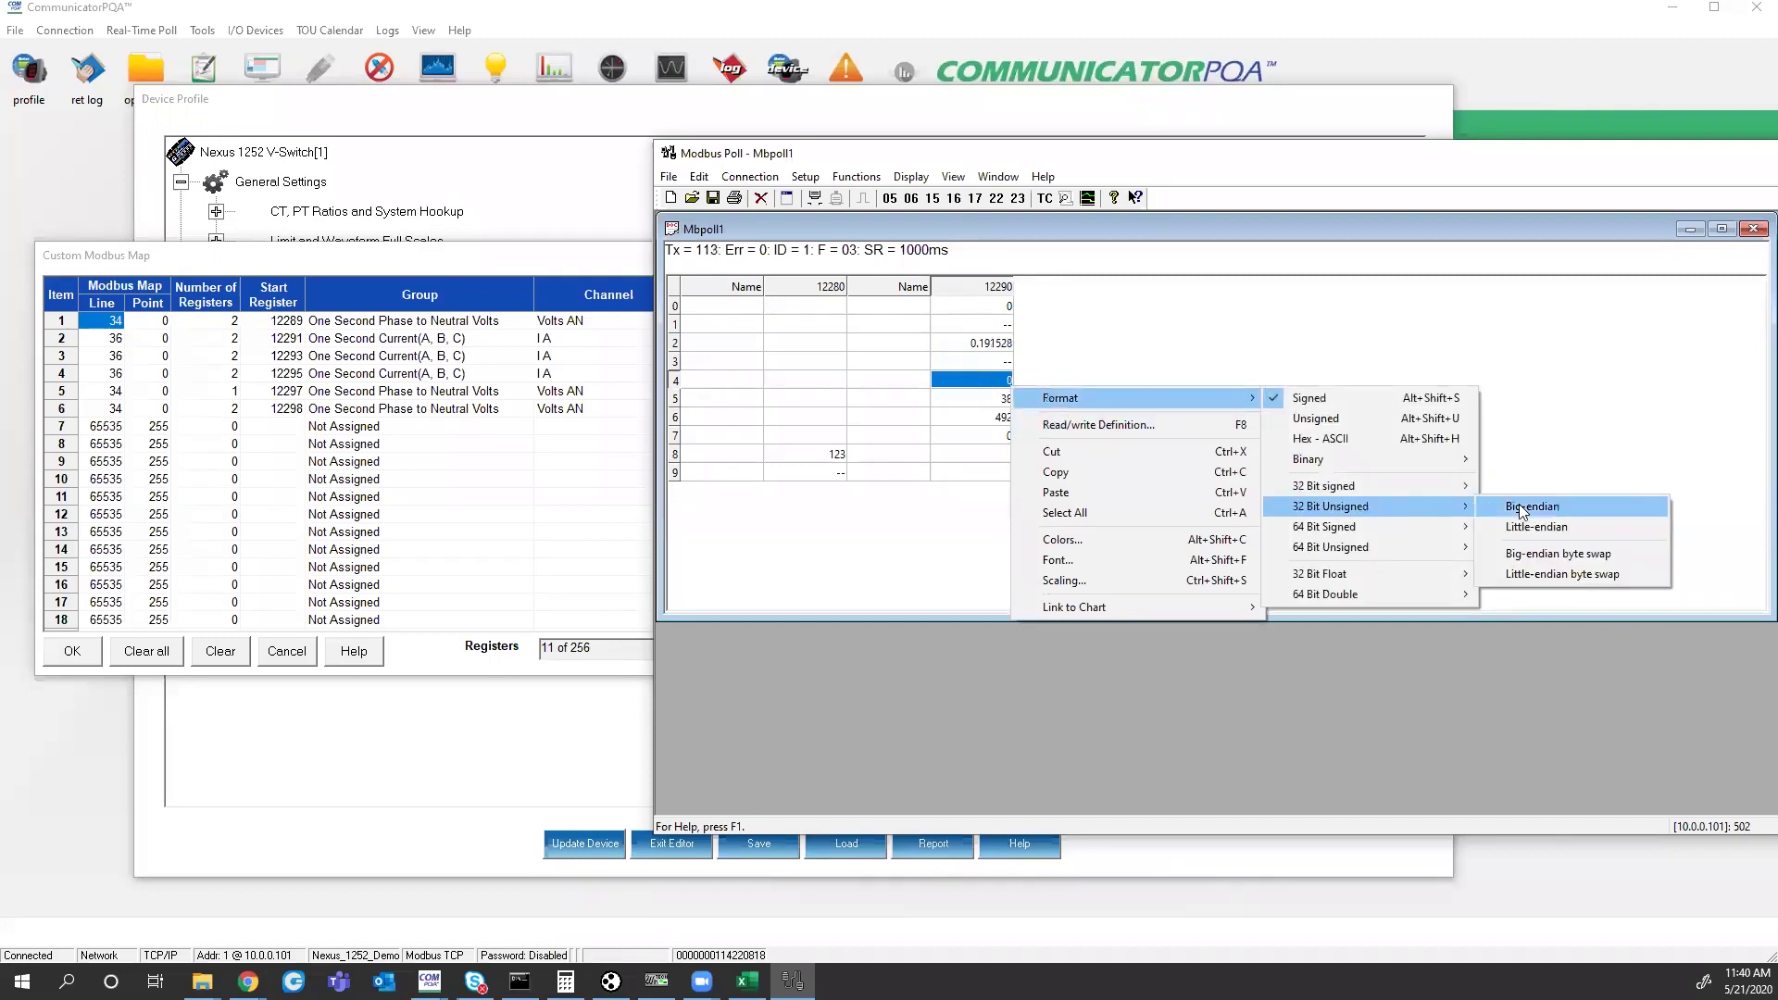
{"action": "left_click", "coordinate": [1527, 507]}
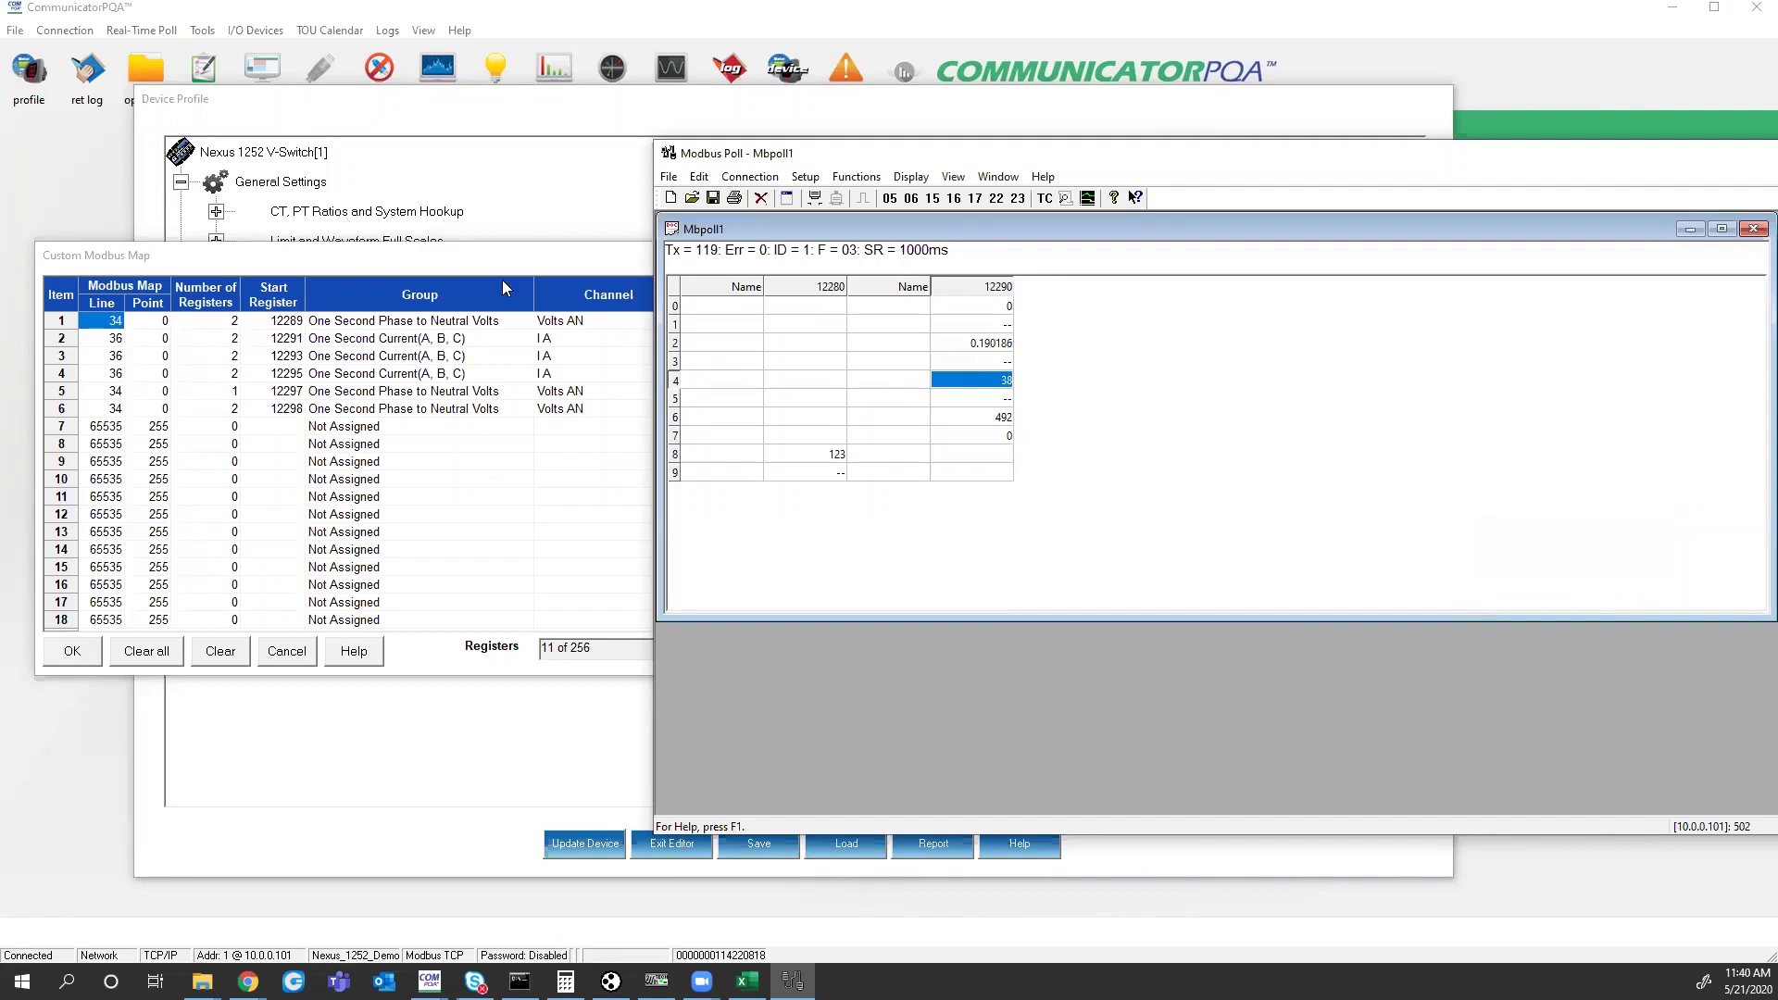
{"action": "left_click", "coordinate": [479, 374]}
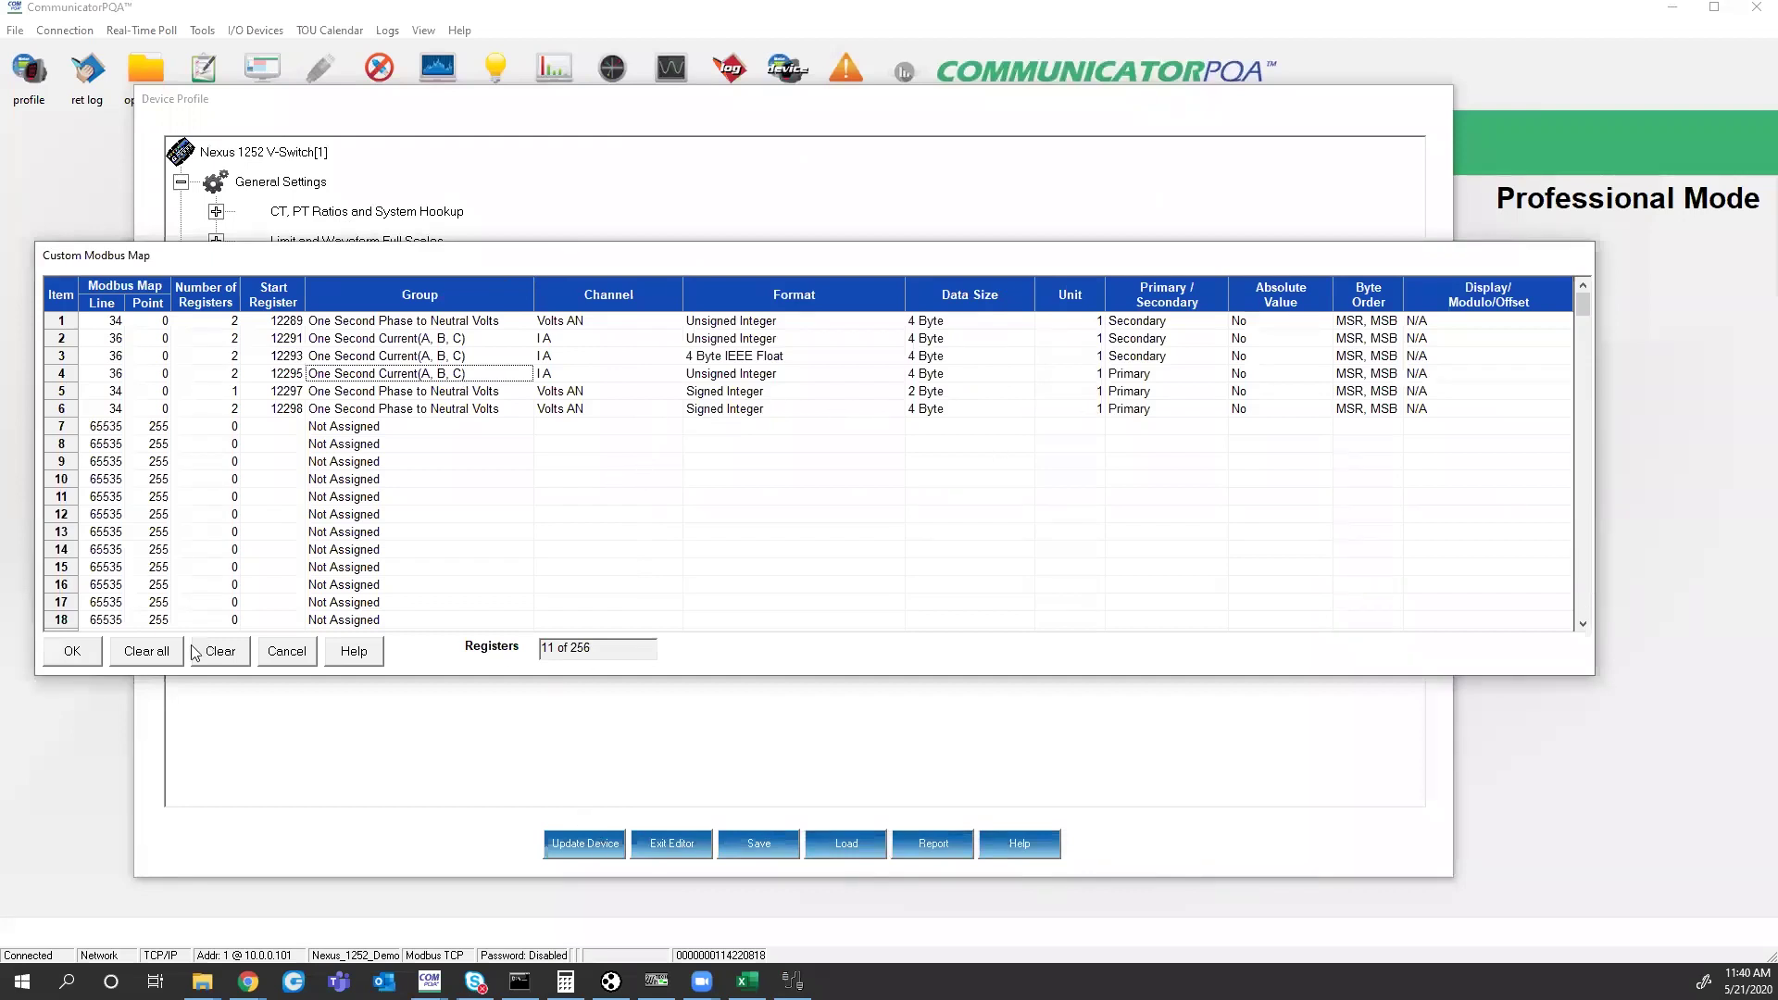
- Cancel the Custom Modbus Map and exit the profile editor, confirming with Yes
{"action": "left_click", "coordinate": [271, 658]}
{"action": "left_click", "coordinate": [713, 844]}
{"action": "left_click", "coordinate": [908, 543]}
- Open the Polling screen behind Modbus Poll to compare rows 4 and 6 (38, 493)
{"action": "left_click", "coordinate": [439, 83]}
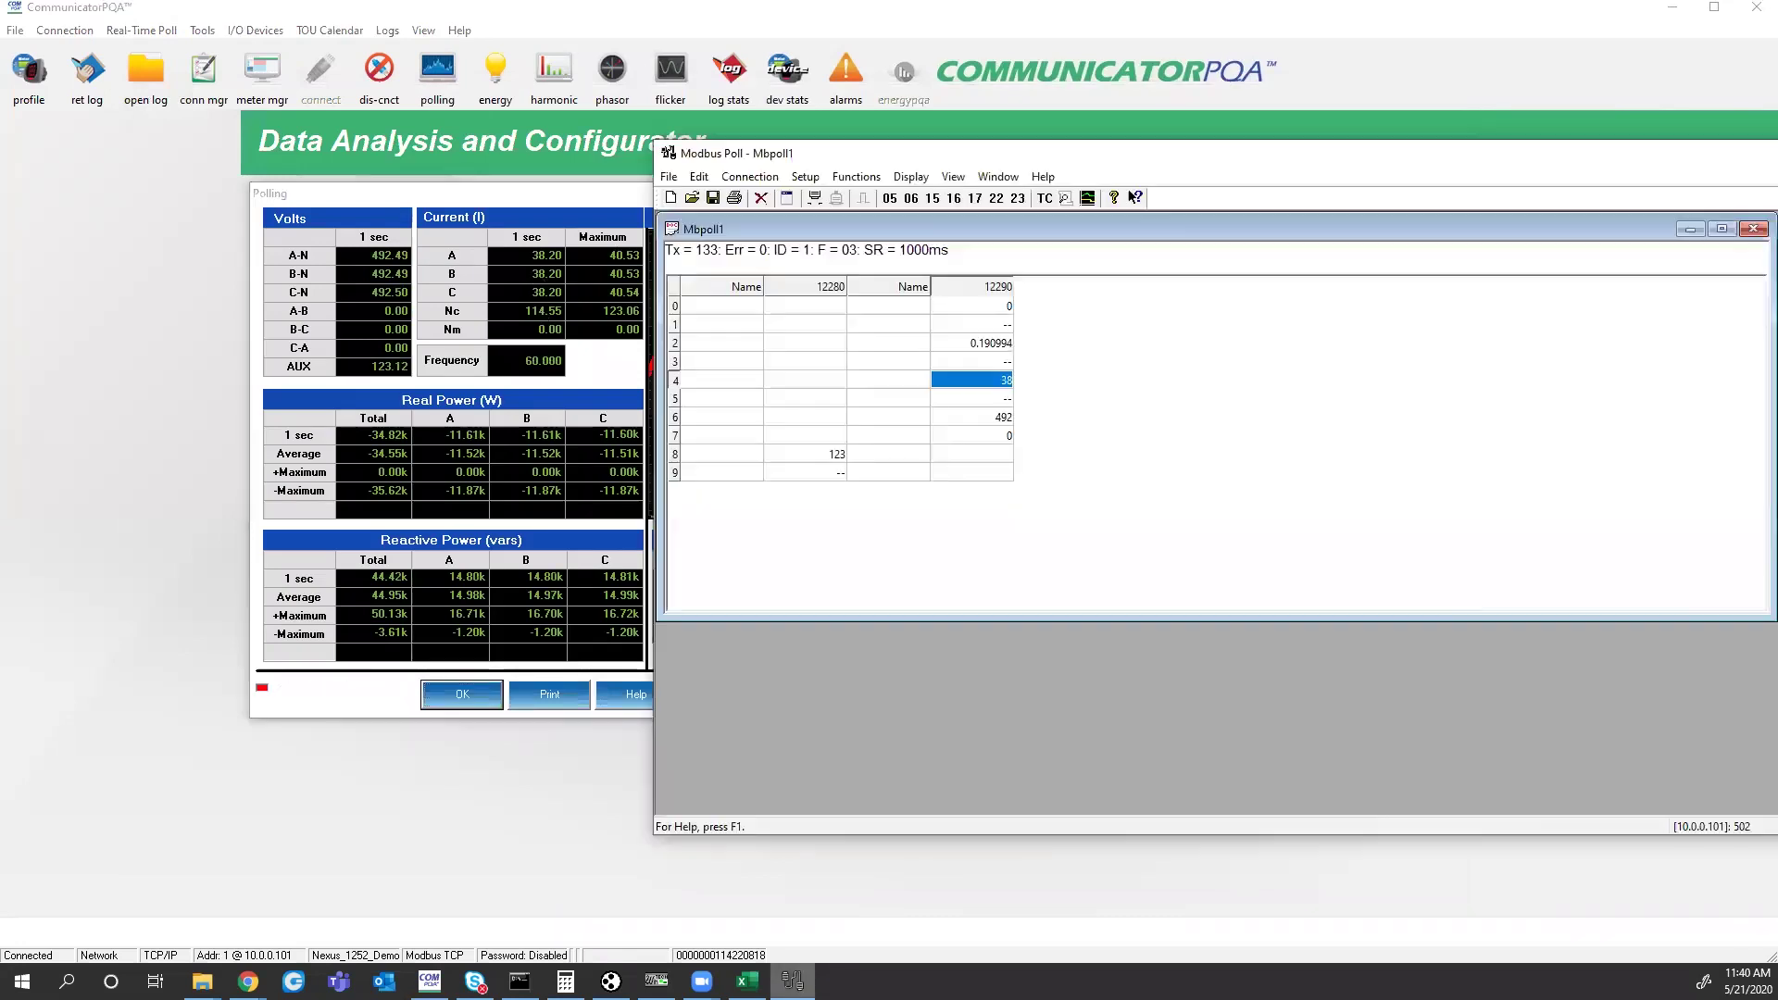
{"action": "left_click", "coordinate": [793, 980]}
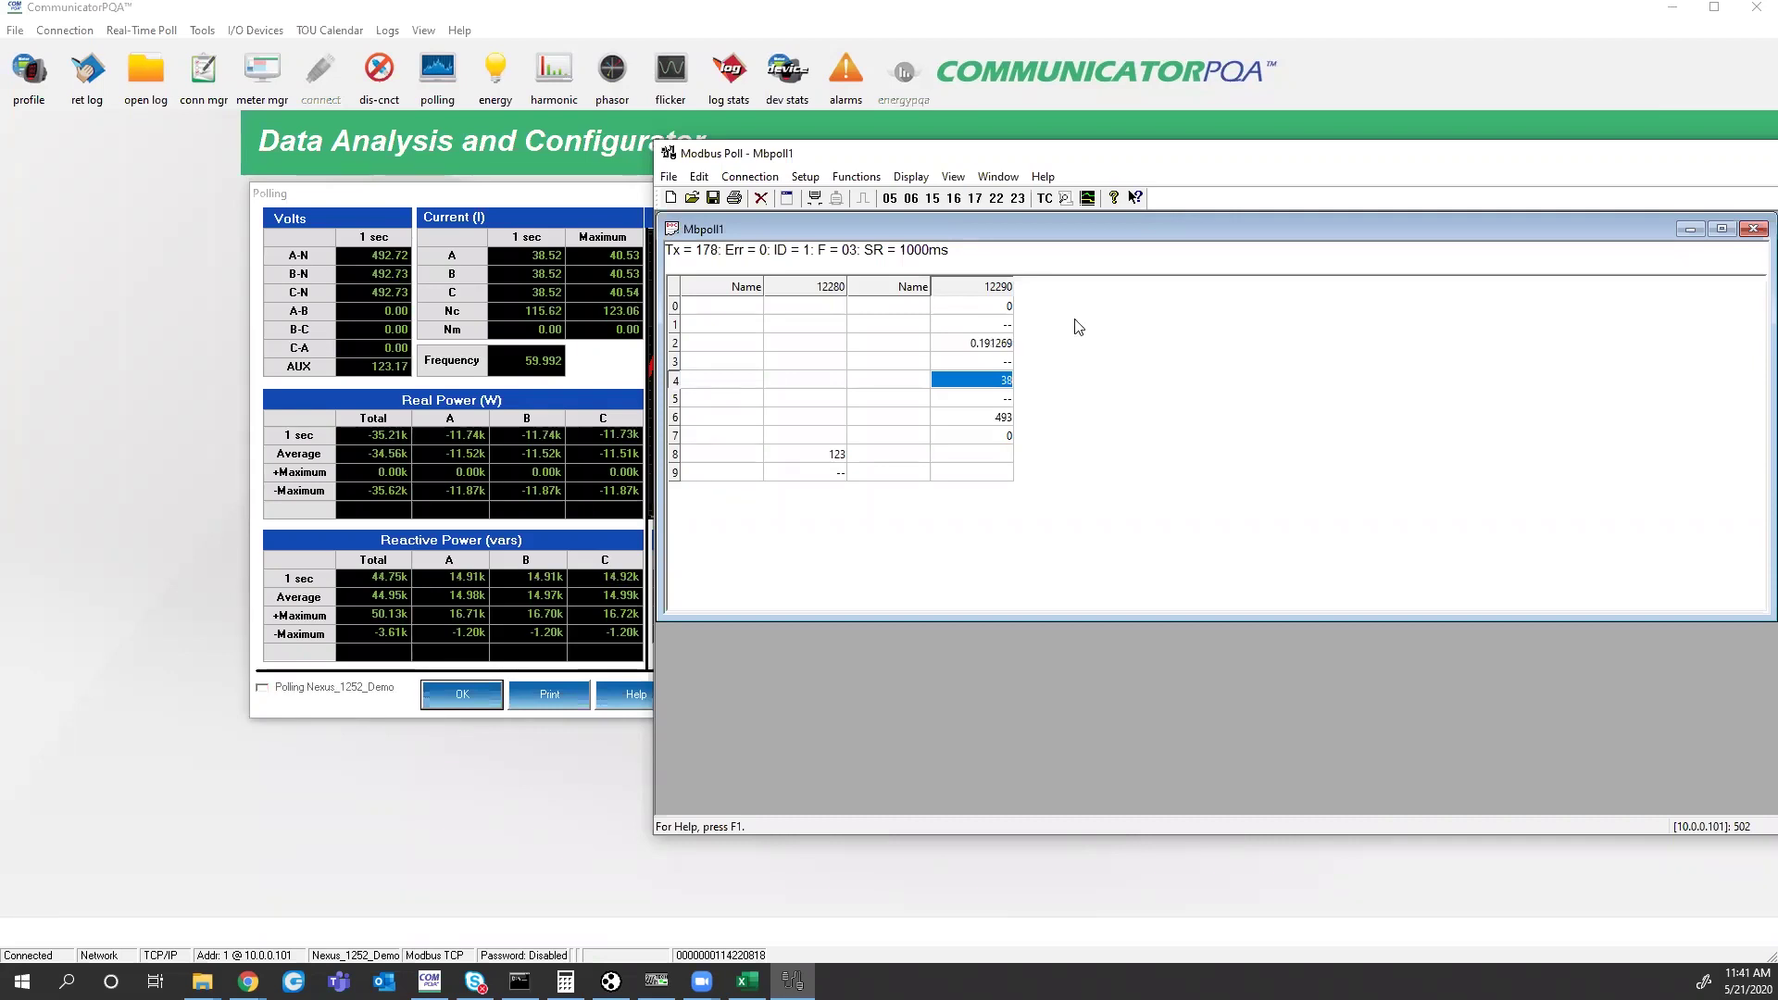
{"action": "left_click", "coordinate": [258, 972]}
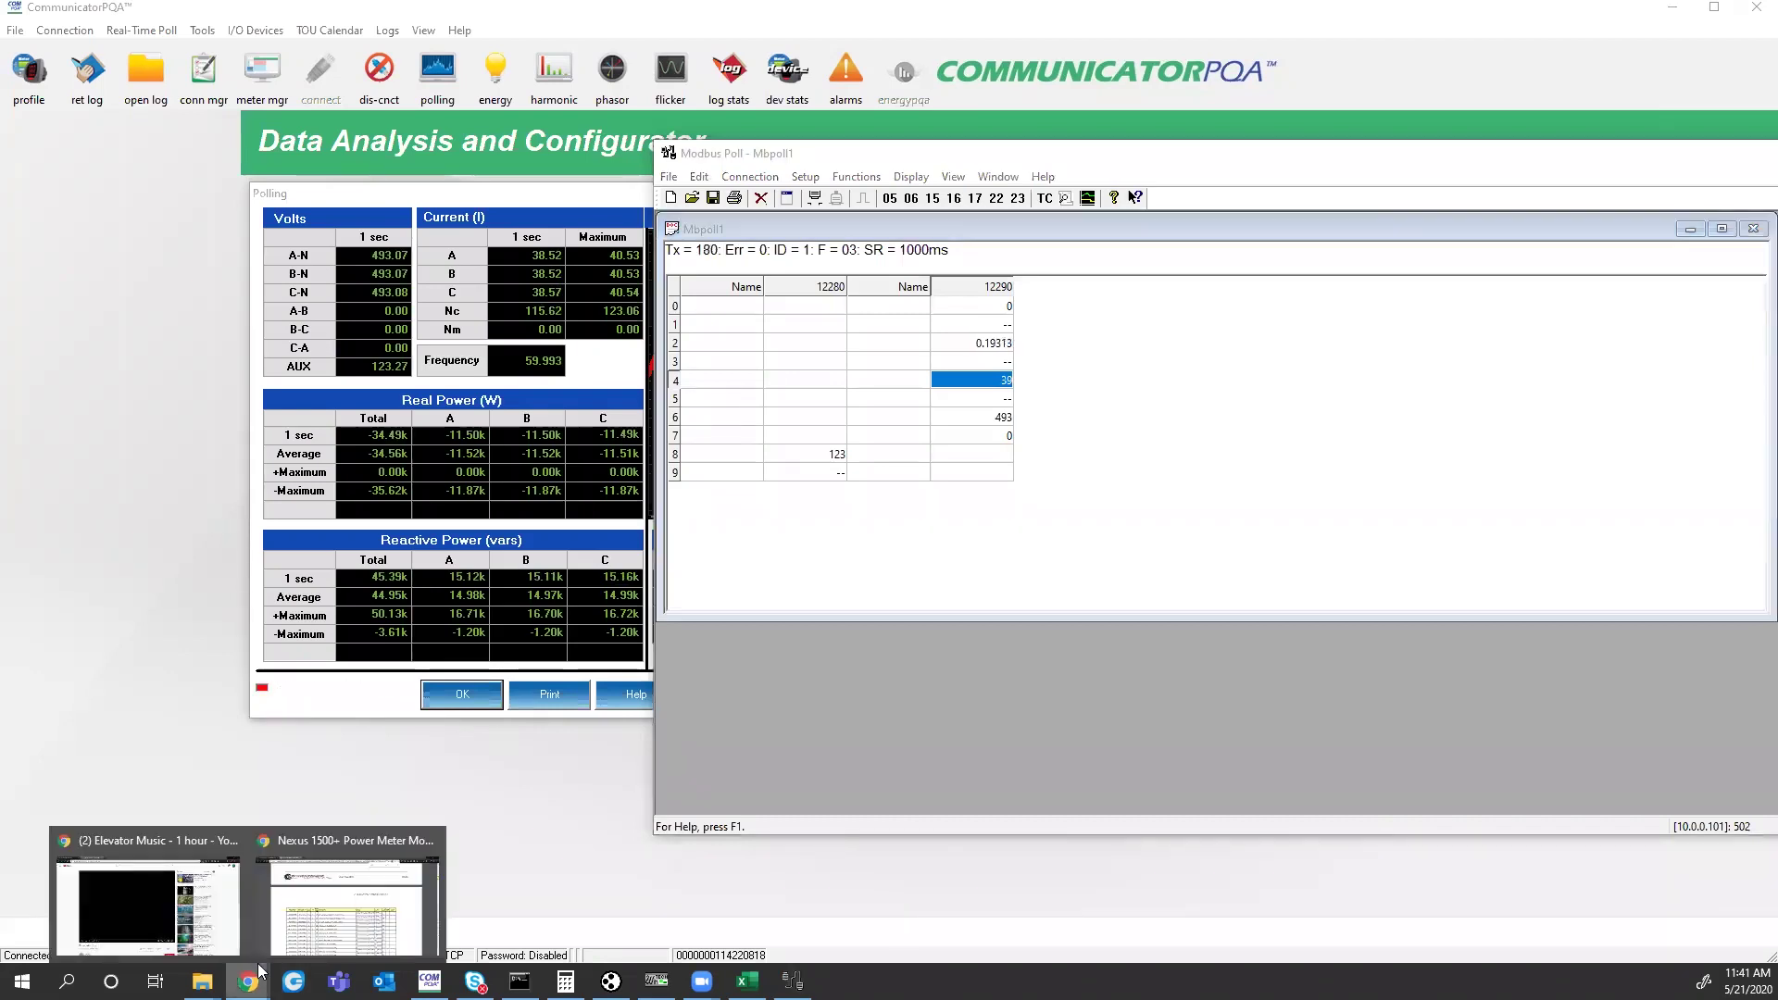
- Check the Nexus 1500+ manual's Modbus map, then return to the CommunicatorPQA Polling screen
{"action": "left_click", "coordinate": [309, 905]}
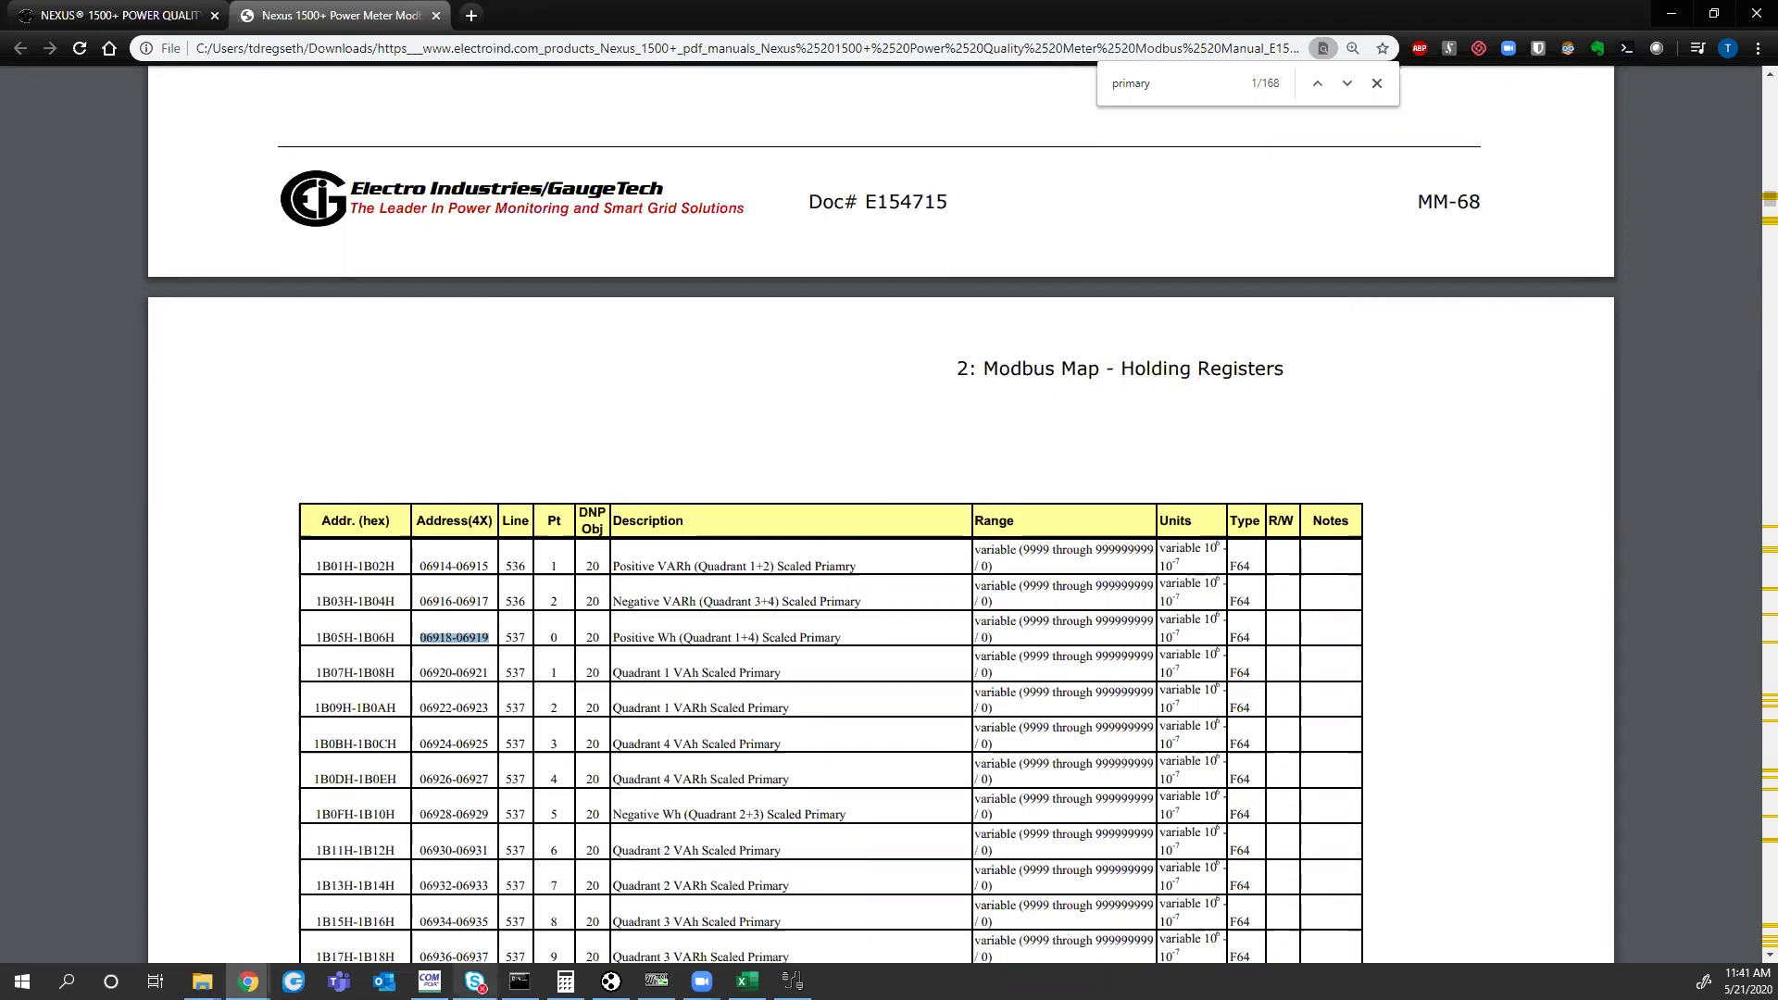
{"action": "mouse_move", "coordinate": [429, 979]}
{"action": "left_click", "coordinate": [407, 865]}
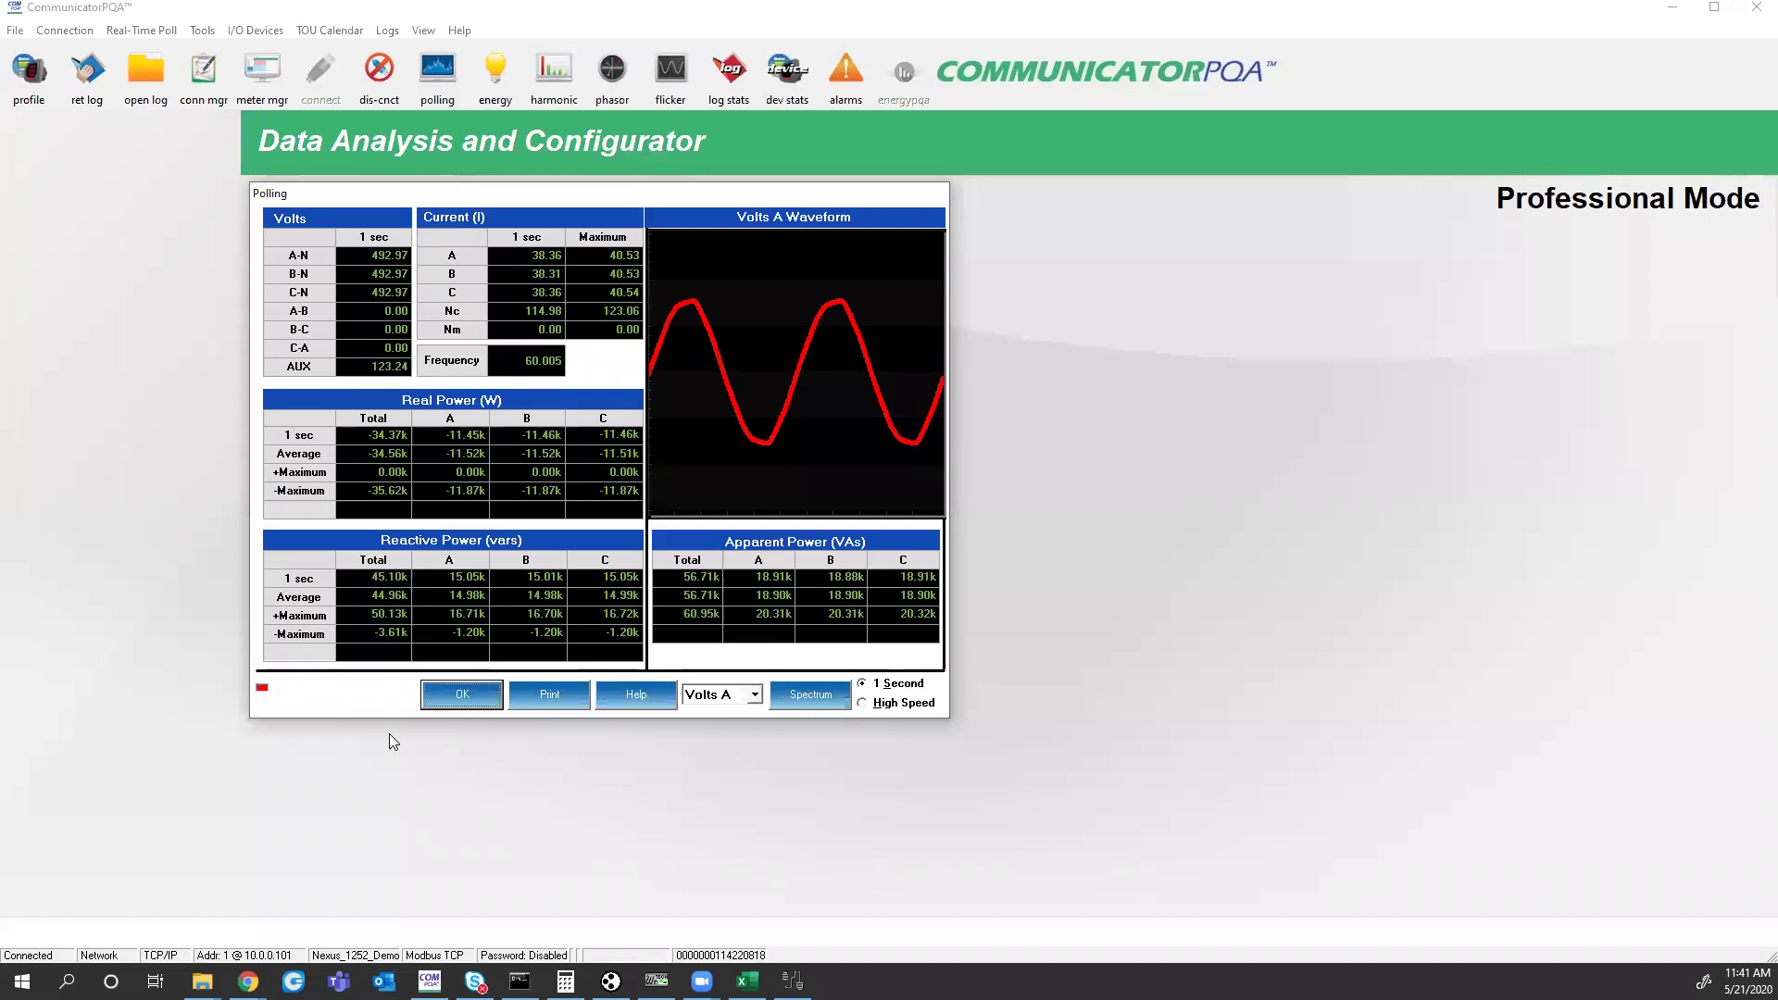